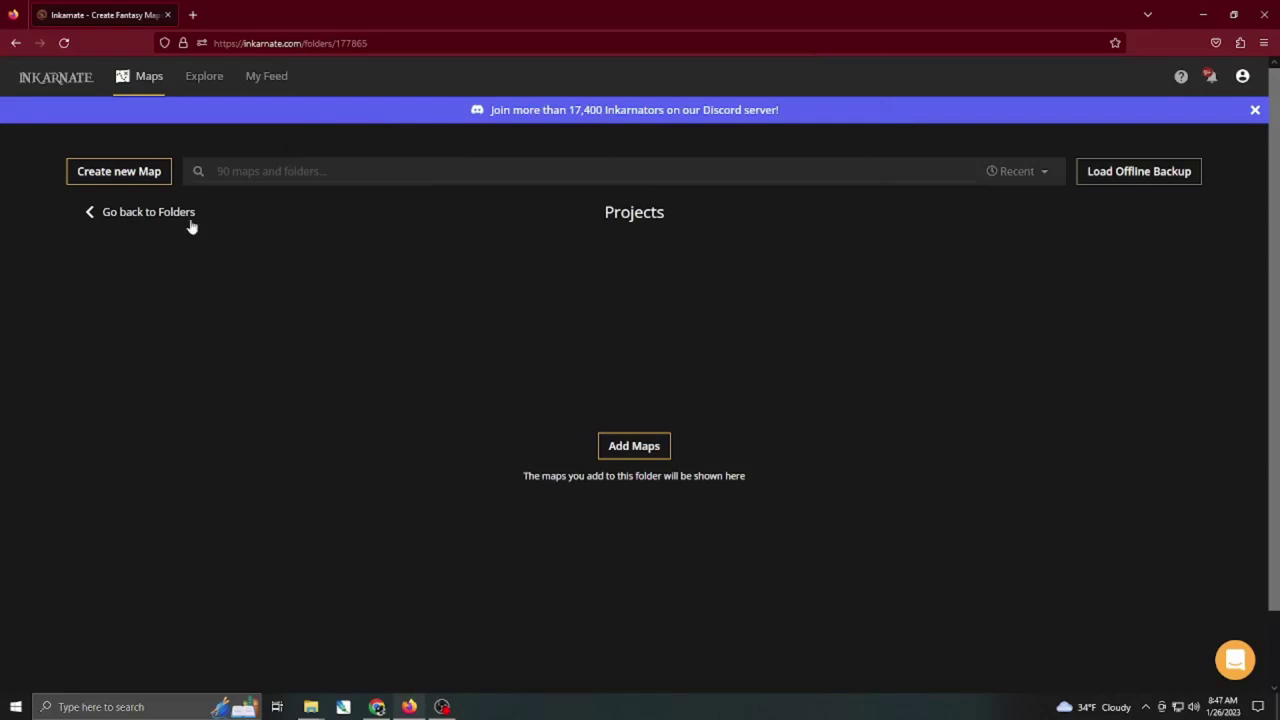
Create a new map in the Fantasy Regional HD style with Medium (2K) resolution and Landscape aspect ratio.
click(140, 172)
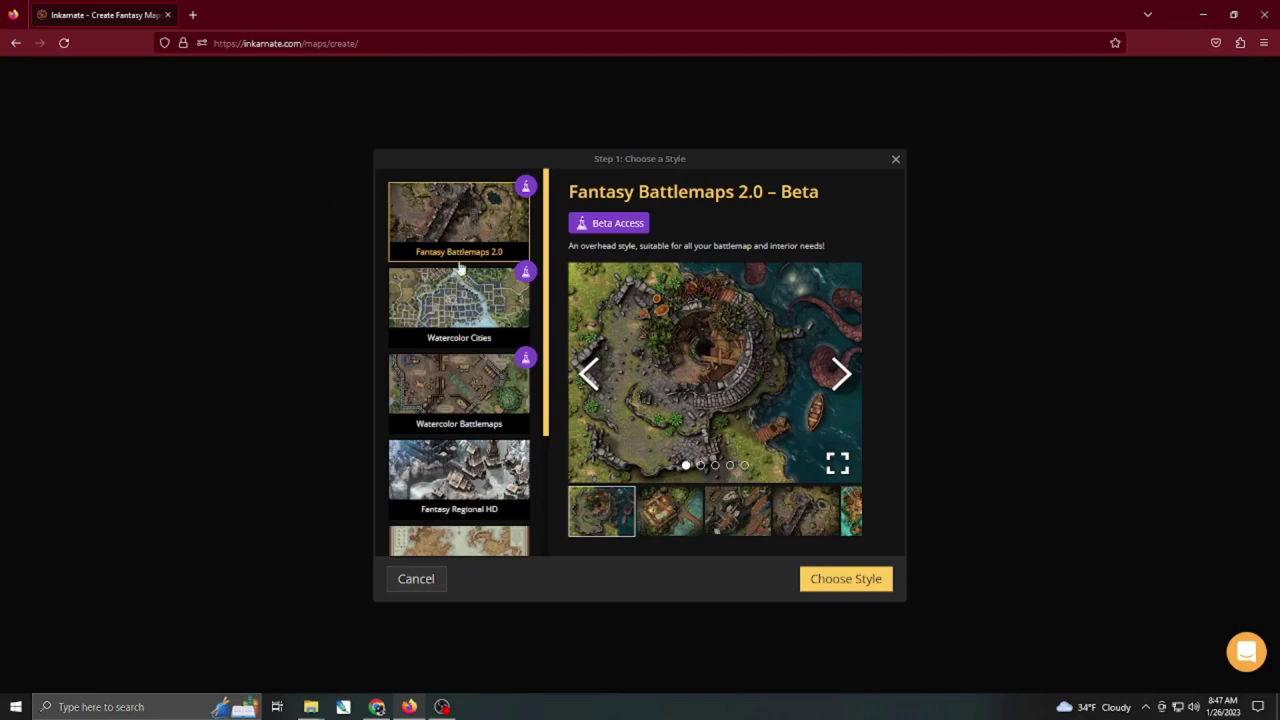
click(472, 477)
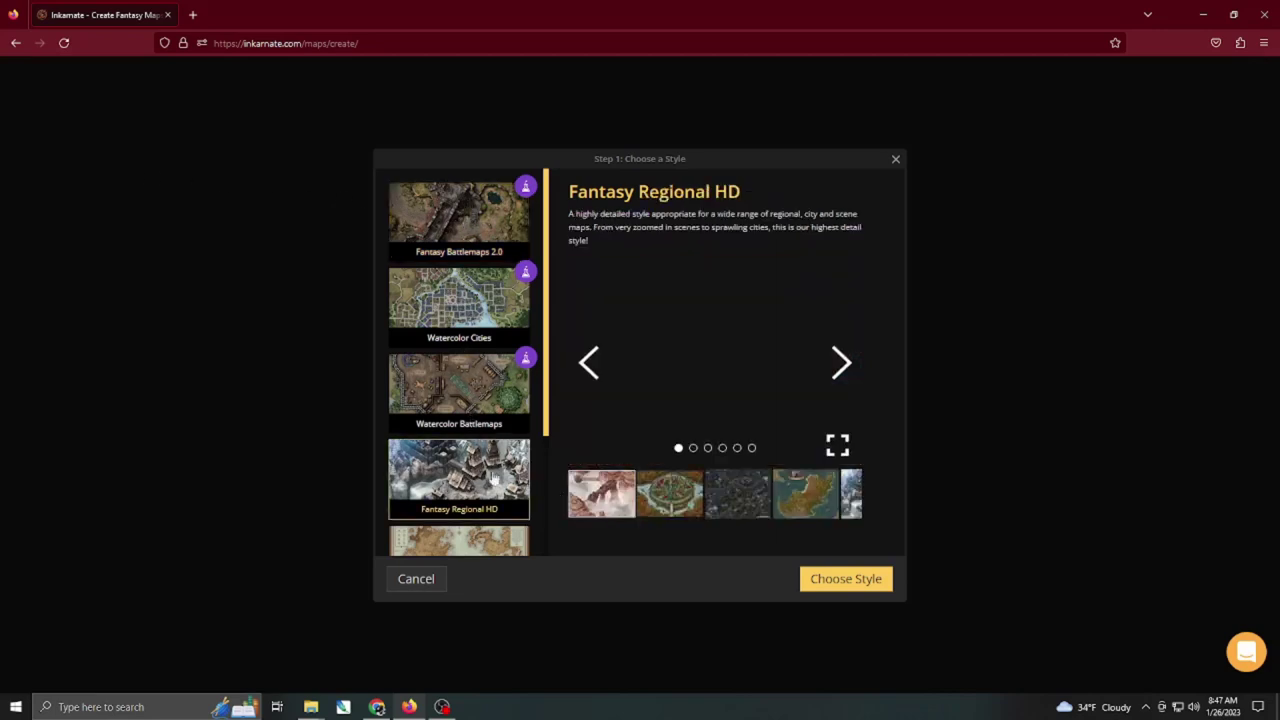
click(848, 582)
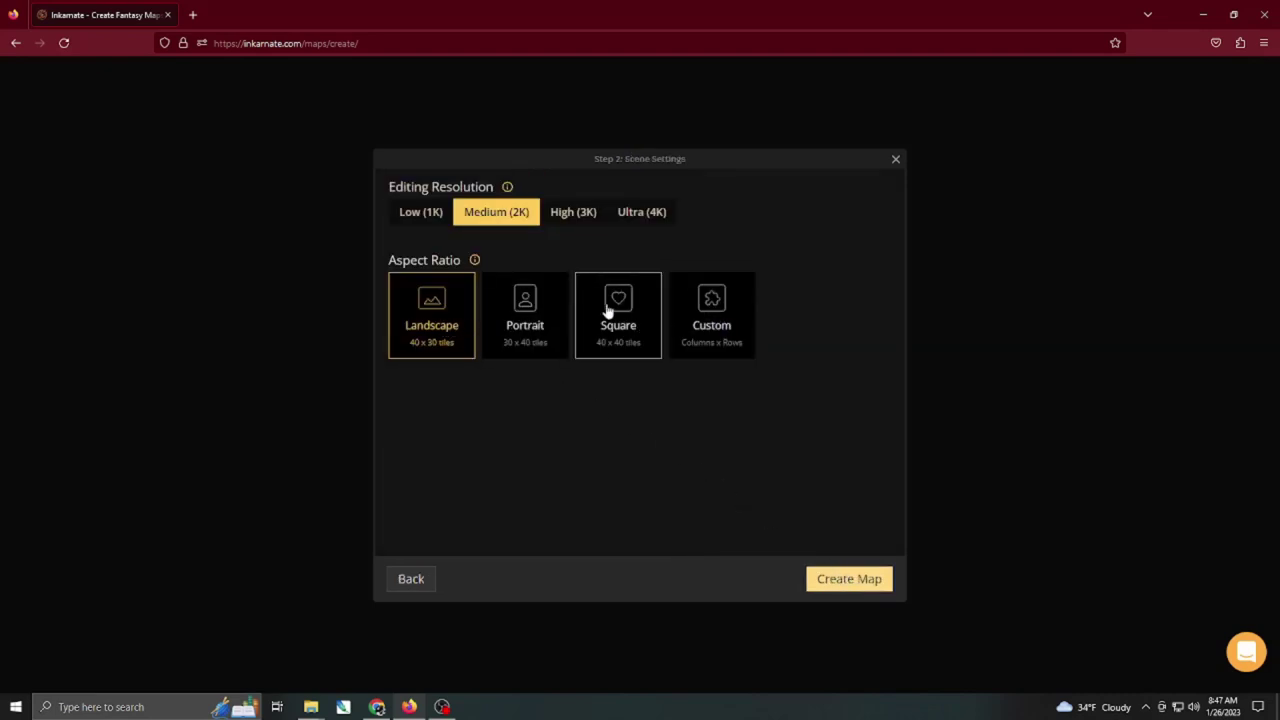
click(834, 584)
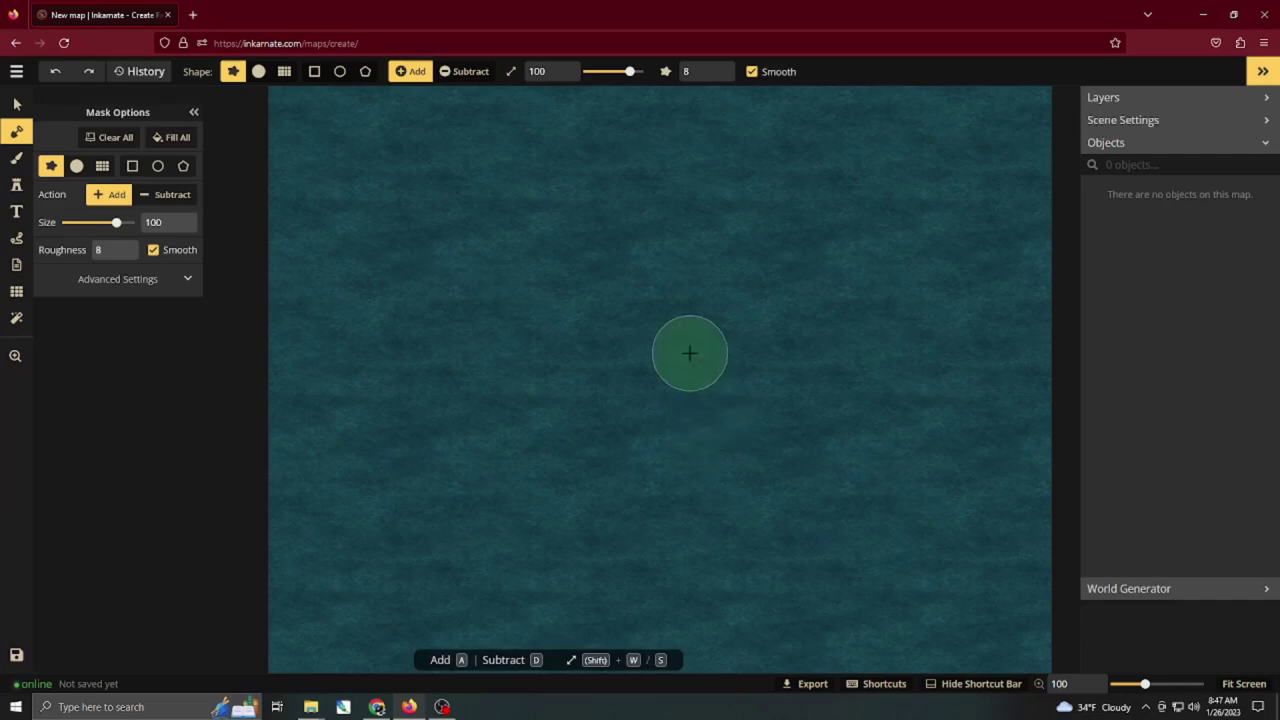
Set the mask roughness to 29 and paint a large irregular landmass across most of the map at size 100.
scroll(689, 352, down, 2)
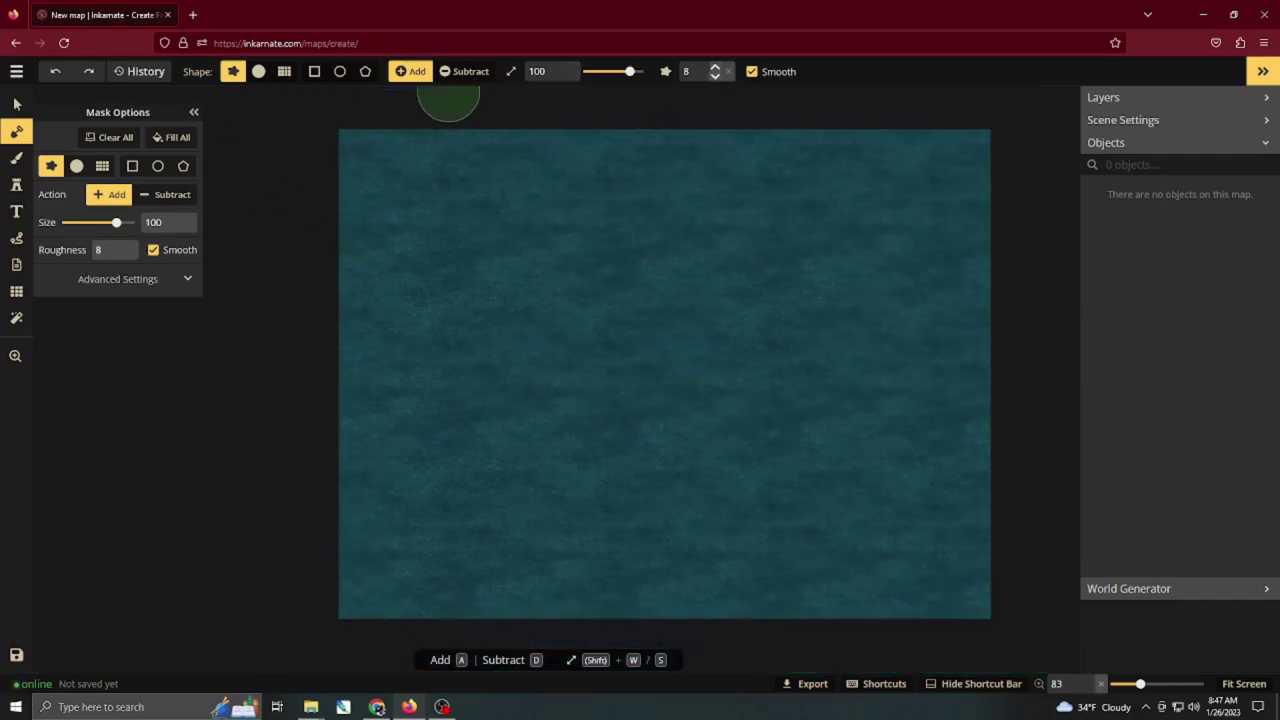
click(714, 67)
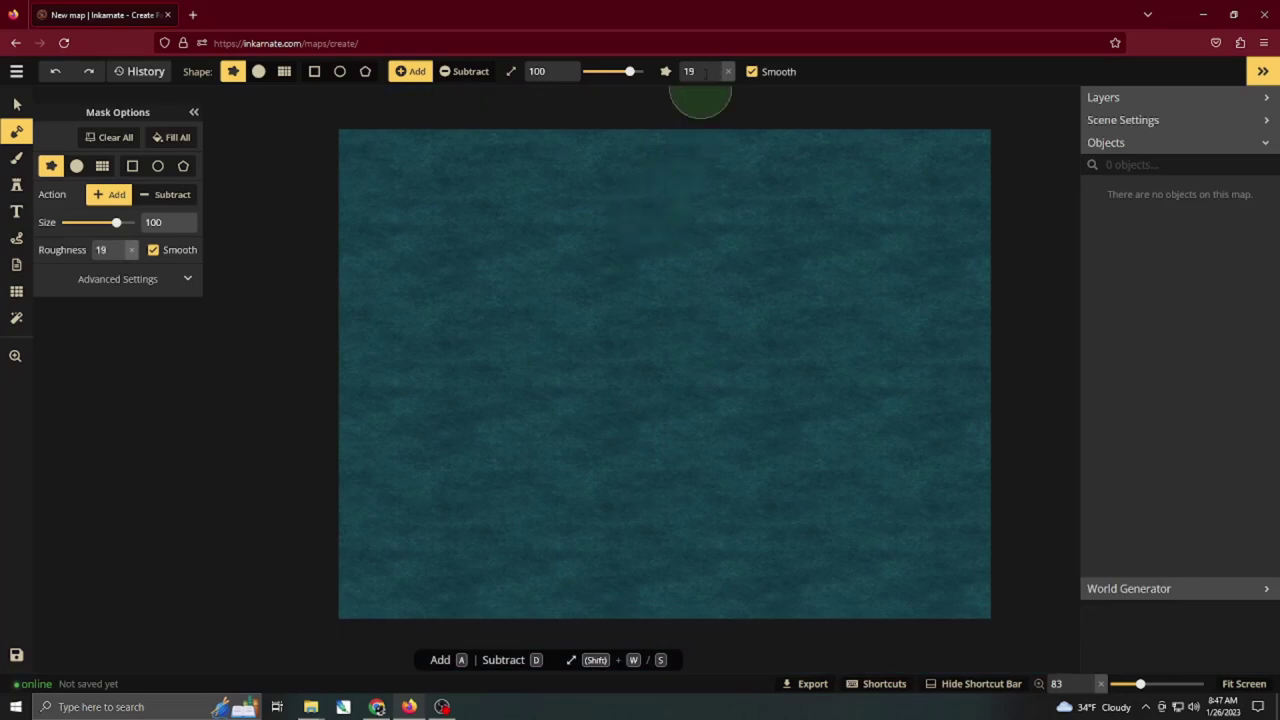
click(716, 67)
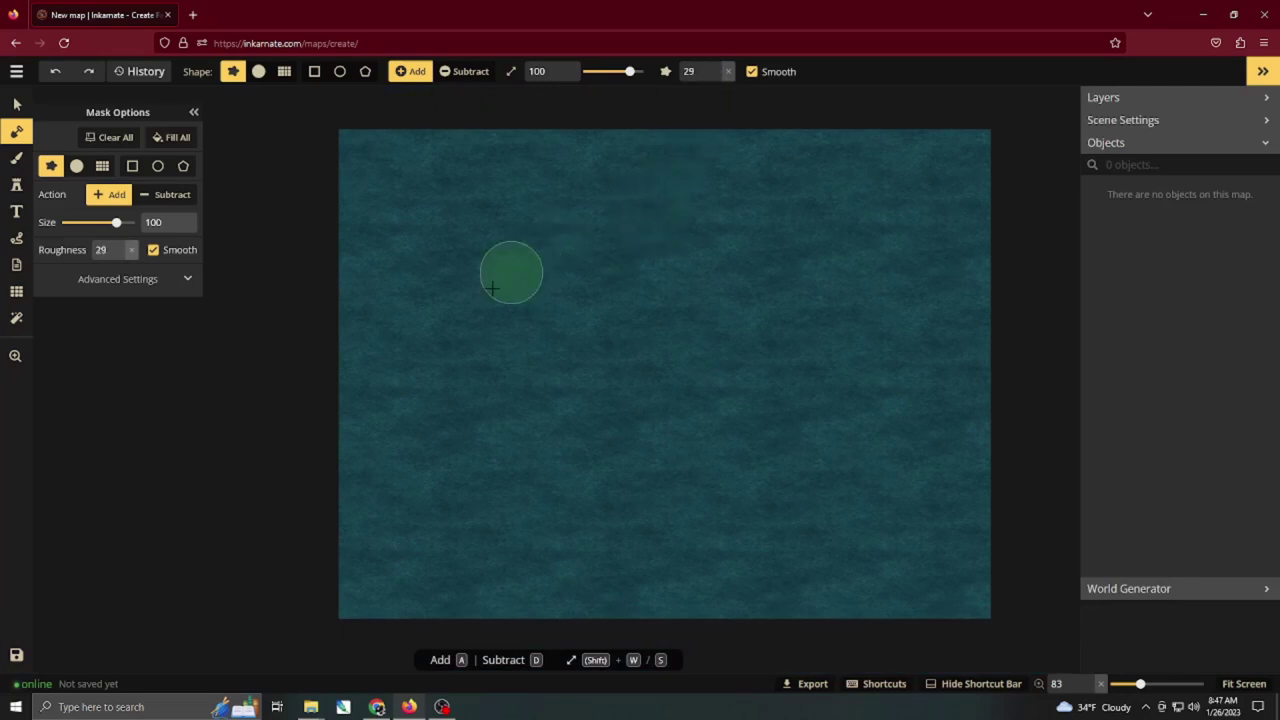
mouse_move(400, 330)
mouse_down()
mouse_move(381, 236)
mouse_move(475, 202)
mouse_move(443, 289)
mouse_move(583, 205)
mouse_move(701, 227)
mouse_move(585, 252)
mouse_move(541, 291)
mouse_move(801, 259)
mouse_move(811, 298)
mouse_move(572, 343)
mouse_move(513, 423)
mouse_move(501, 496)
mouse_move(625, 543)
mouse_move(563, 485)
mouse_move(609, 404)
mouse_move(664, 369)
mouse_move(602, 481)
mouse_move(650, 525)
mouse_move(721, 554)
mouse_move(826, 543)
mouse_move(881, 510)
mouse_move(862, 468)
mouse_move(789, 482)
mouse_move(764, 433)
mouse_move(726, 429)
mouse_move(717, 452)
mouse_move(752, 426)
mouse_move(851, 431)
mouse_move(906, 413)
mouse_move(940, 343)
mouse_move(916, 430)
mouse_move(817, 456)
mouse_move(662, 437)
mouse_move(660, 468)
mouse_move(780, 488)
mouse_up()
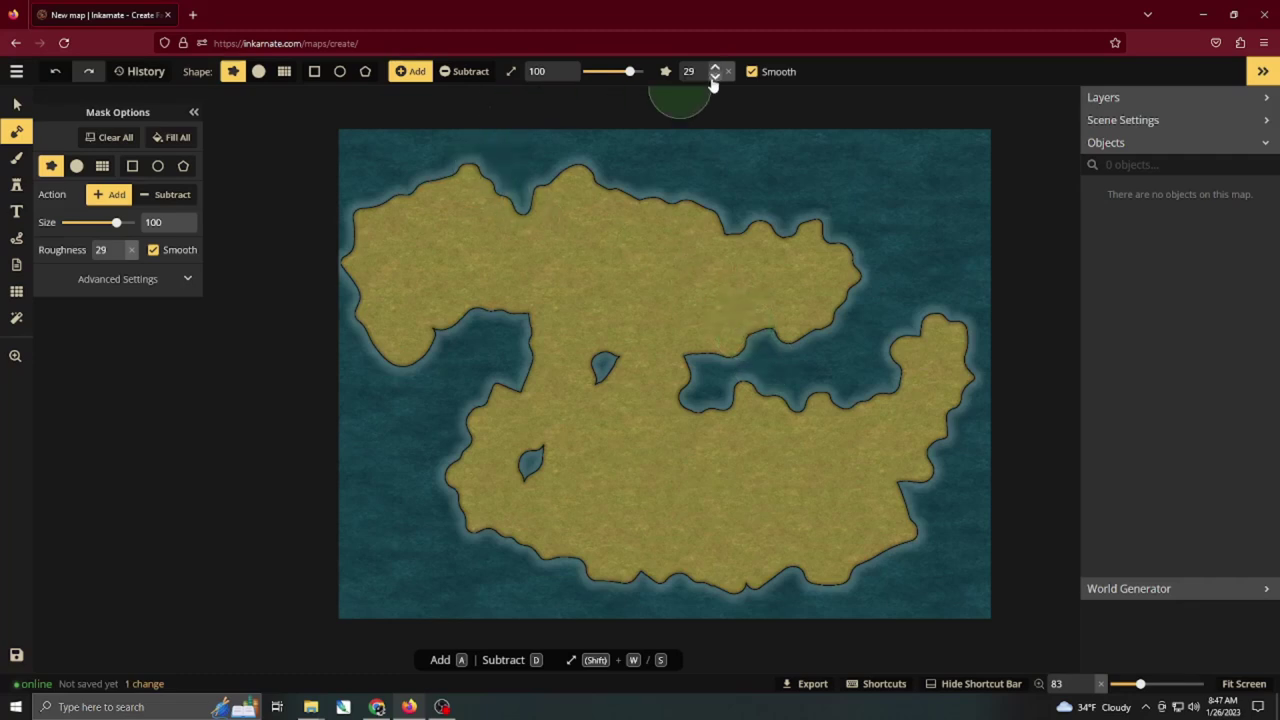
Extend the northwestern, northern and northeastern coasts with land at mask roughness 3 and size 107.
click(714, 78)
key(shift+w)
drag(428, 200, 481, 249)
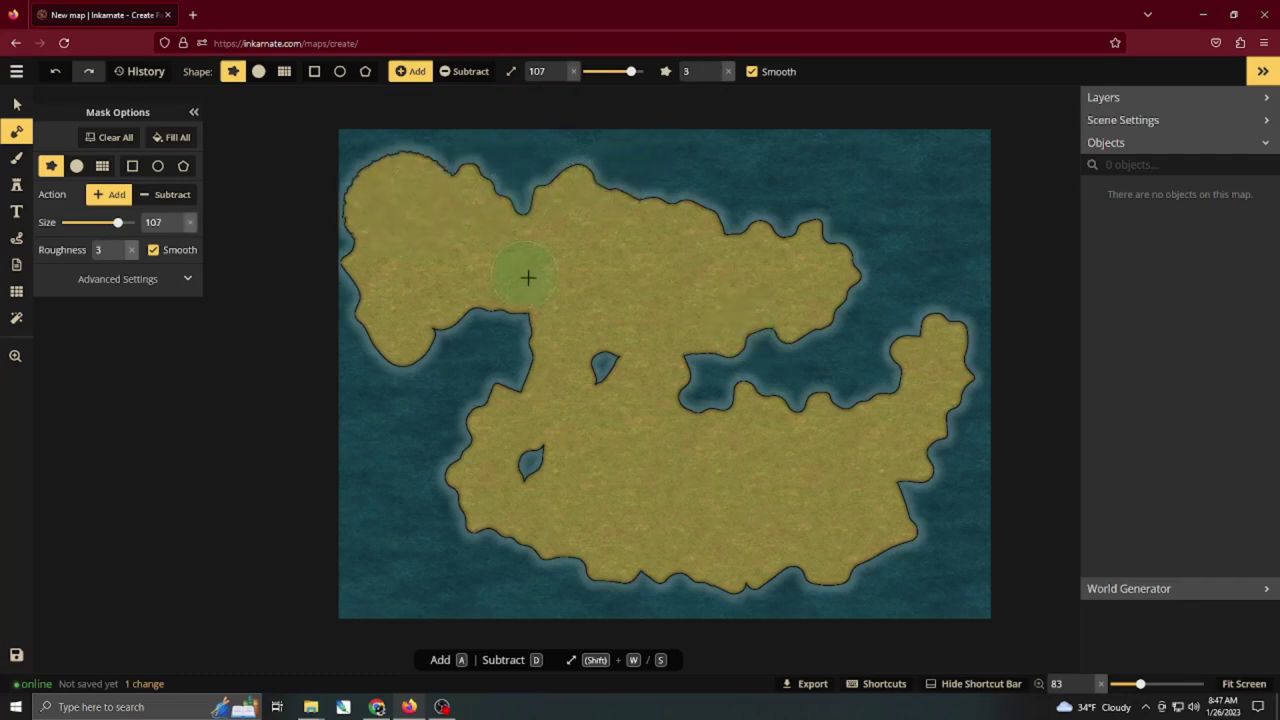
click(643, 209)
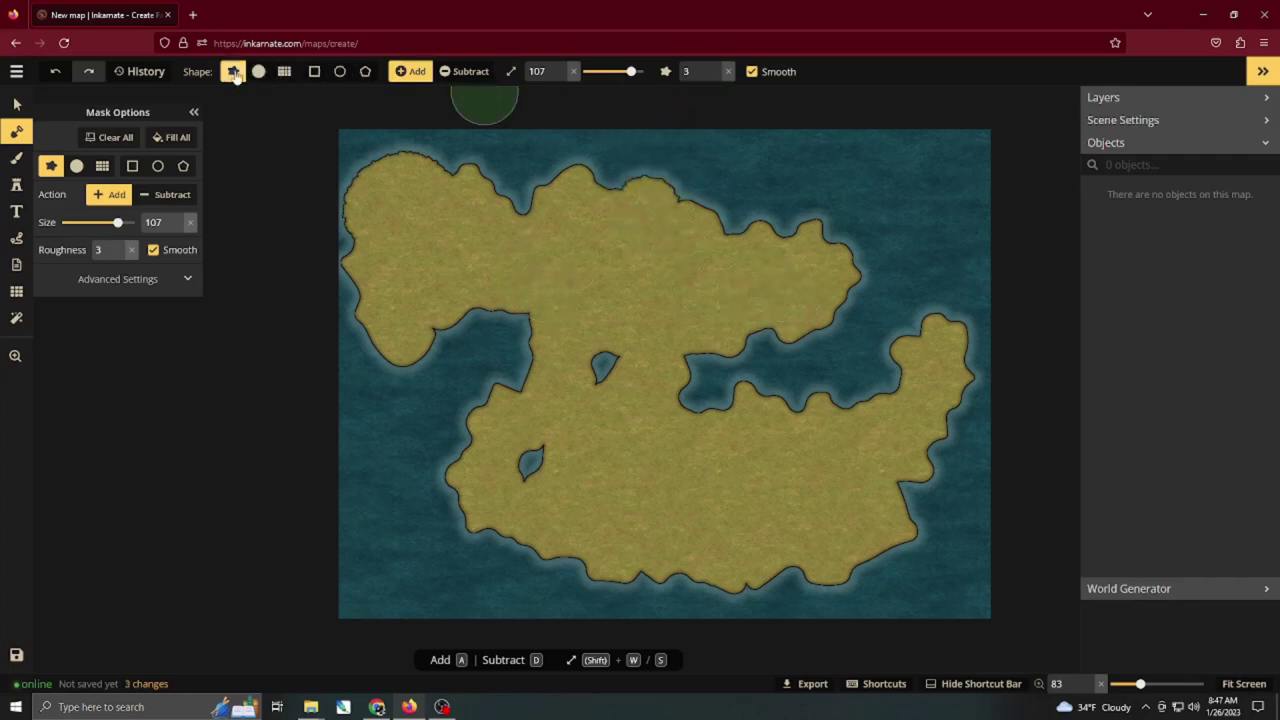
click(800, 235)
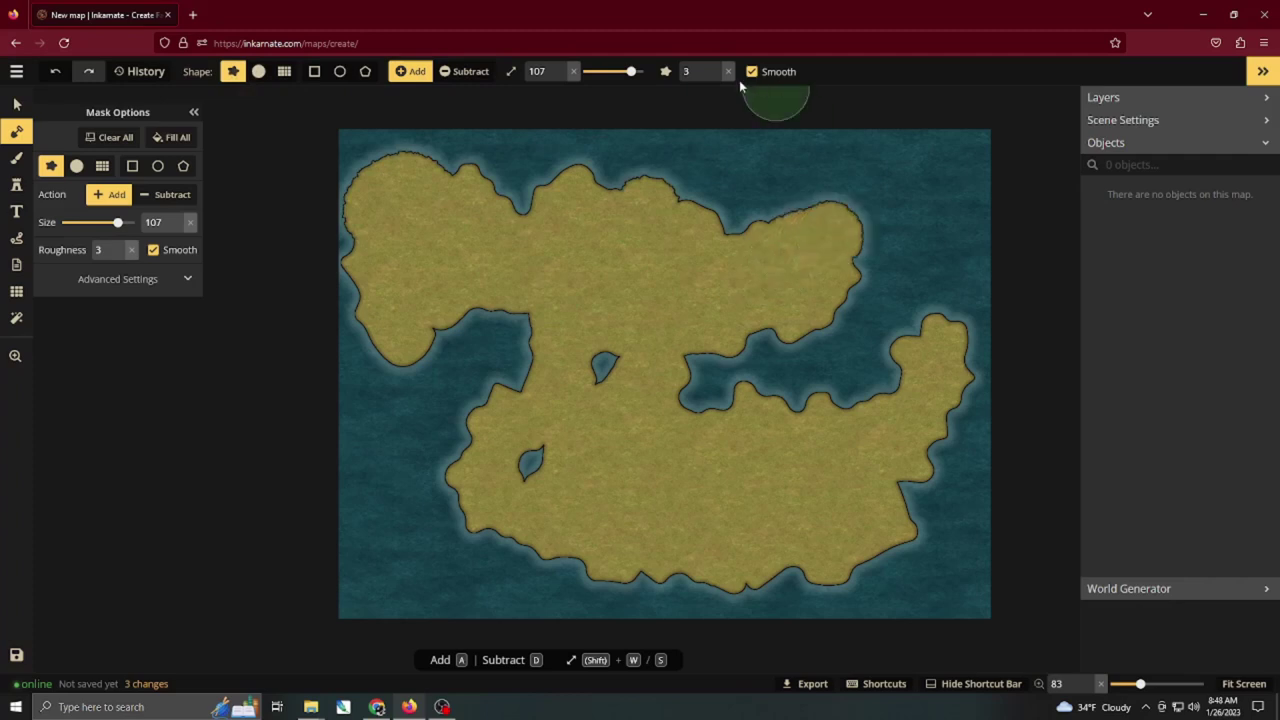
Set the mask roughness to 16 and add more land along the northern, eastern, southern and western coasts.
click(714, 69)
mouse_move(766, 214)
mouse_down()
mouse_move(717, 197)
mouse_move(662, 257)
mouse_up()
mouse_move(781, 333)
mouse_down()
mouse_move(841, 322)
mouse_move(899, 376)
mouse_move(894, 534)
mouse_move(721, 563)
mouse_move(666, 542)
mouse_move(557, 548)
mouse_move(470, 510)
mouse_move(445, 440)
mouse_up()
Subtract land at size 30 to carve jagged inlets and small islands along the southern, western and northern coasts.
click(466, 71)
mouse_move(430, 490)
mouse_down()
mouse_move(493, 534)
mouse_move(512, 561)
mouse_up()
mouse_move(590, 580)
mouse_down()
mouse_move(668, 584)
mouse_move(755, 540)
mouse_move(793, 540)
mouse_move(827, 567)
mouse_move(786, 558)
mouse_move(848, 565)
mouse_up()
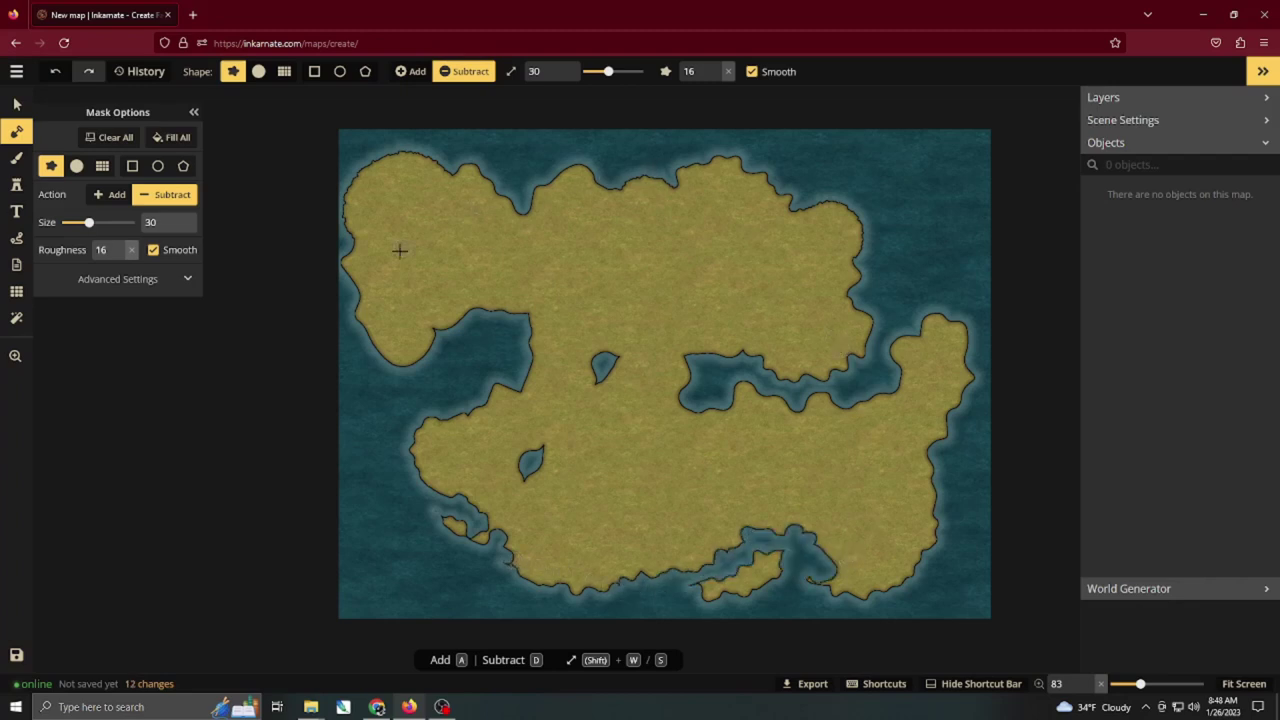
mouse_move(348, 255)
mouse_down()
mouse_move(379, 328)
mouse_move(375, 361)
mouse_move(416, 379)
mouse_up()
mouse_move(455, 316)
mouse_down()
mouse_move(492, 285)
mouse_move(488, 340)
mouse_up()
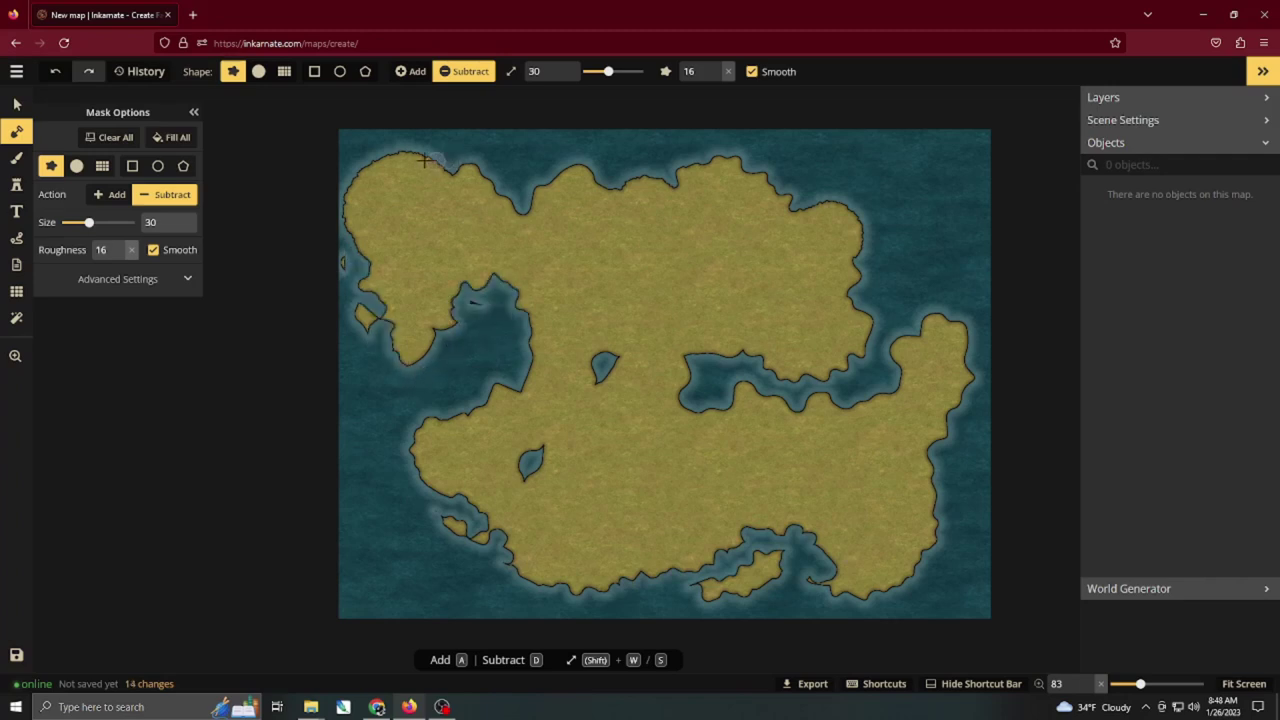
mouse_move(425, 158)
mouse_down()
mouse_move(361, 172)
mouse_move(416, 163)
mouse_up()
drag(631, 191, 661, 207)
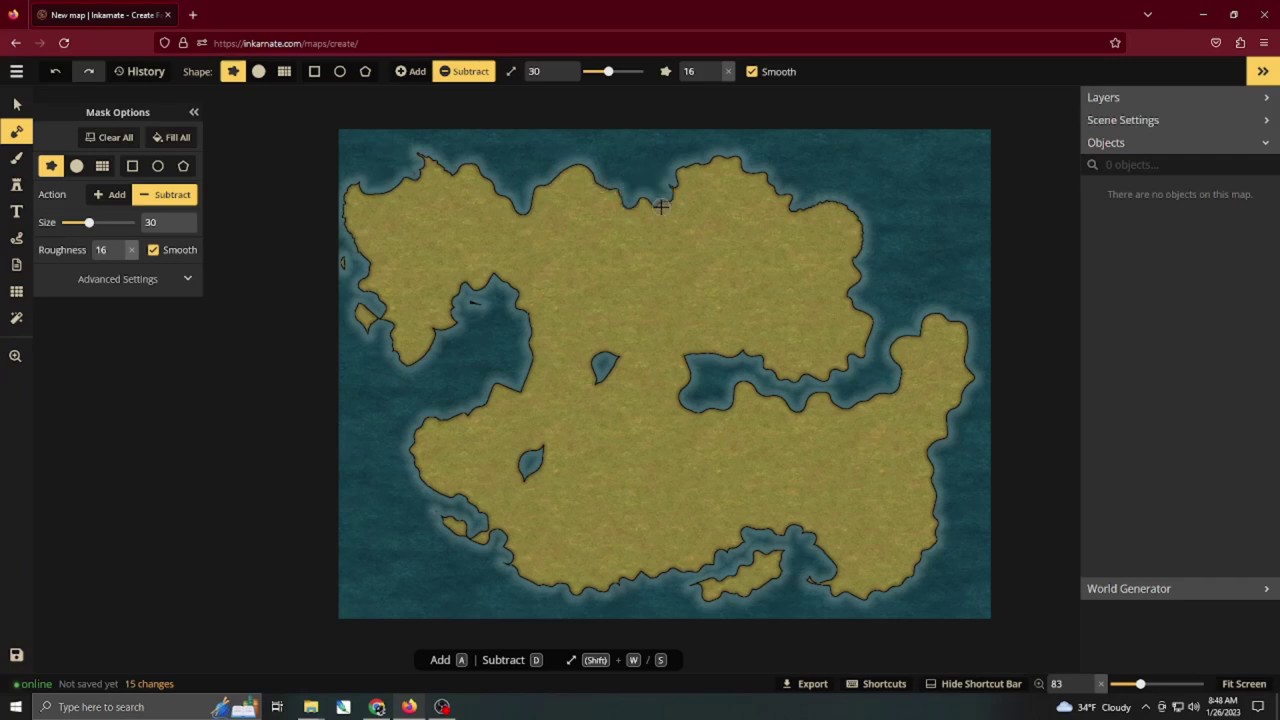
Choose the Green Mountains (Large) stamp from the catalog and place two mountains in the northeastern part of the land.
click(16, 157)
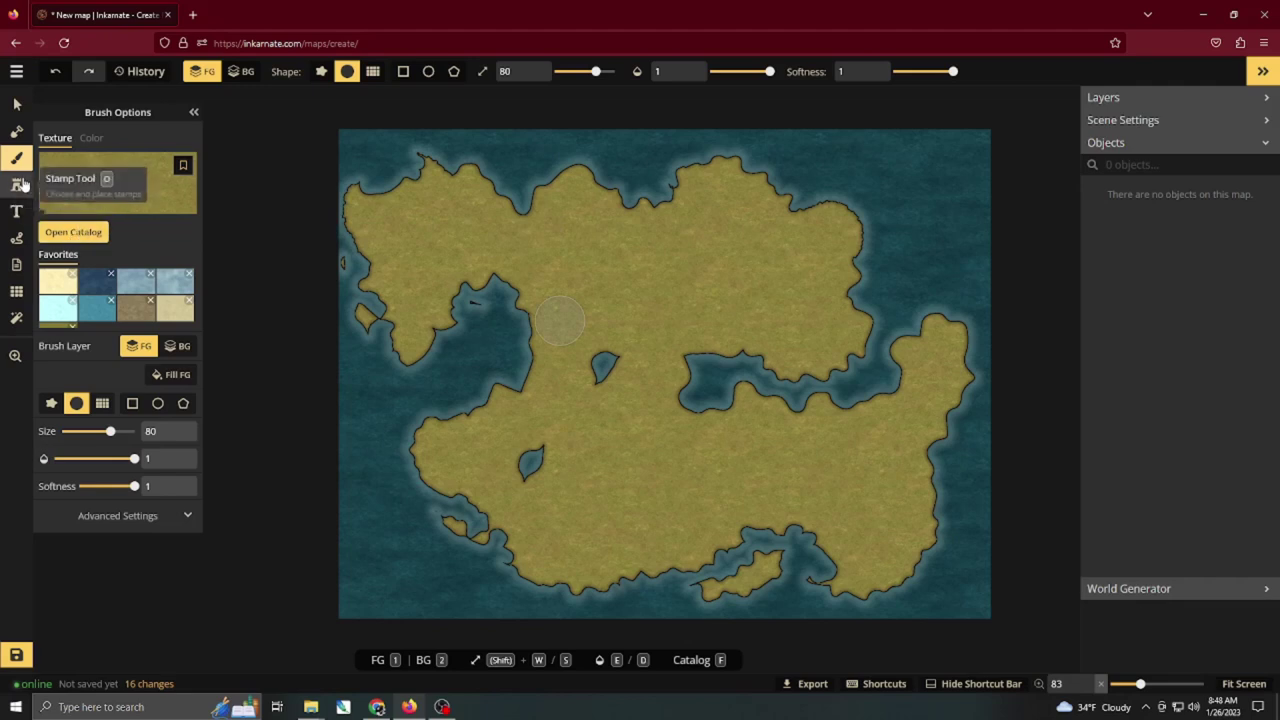
click(17, 185)
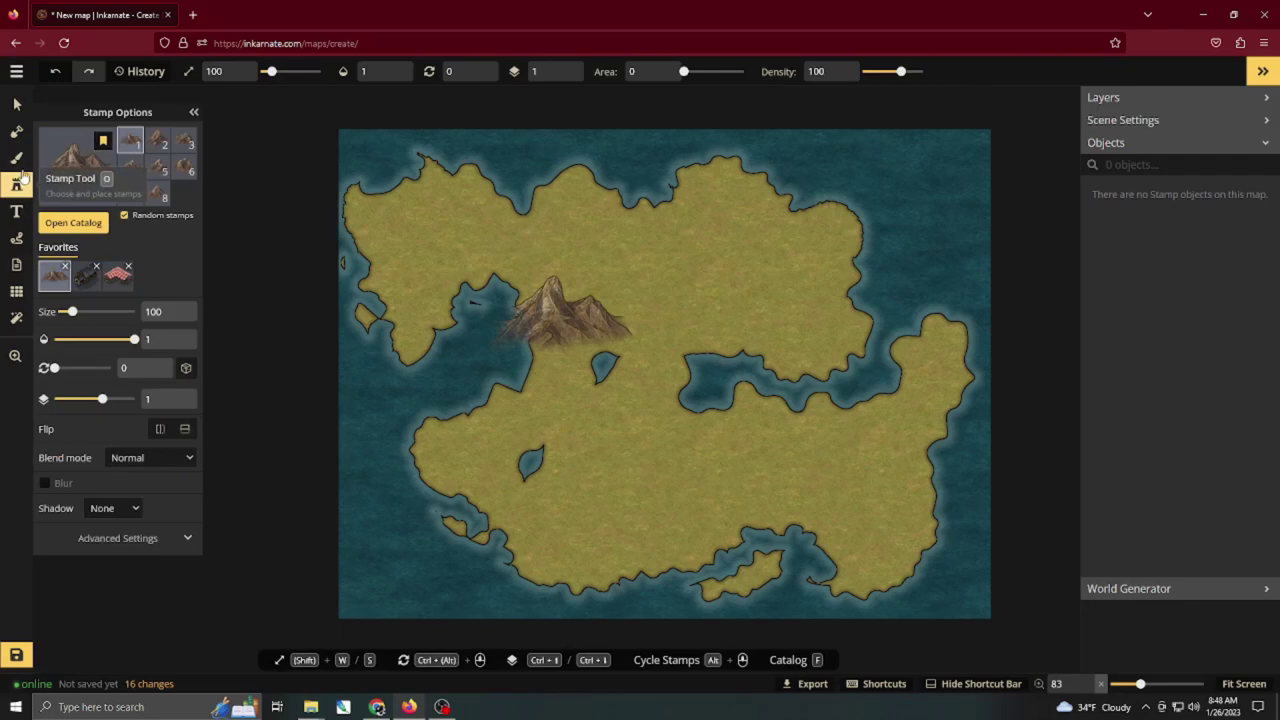
click(74, 223)
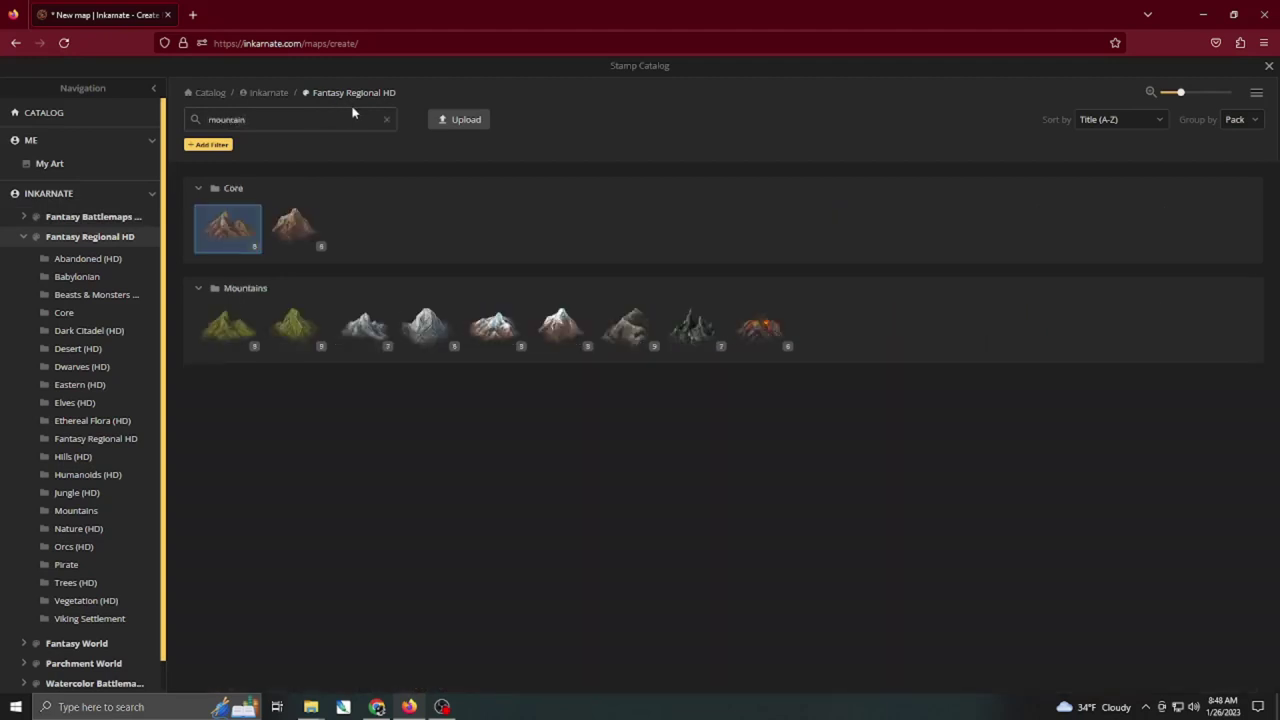
mouse_move(308, 326)
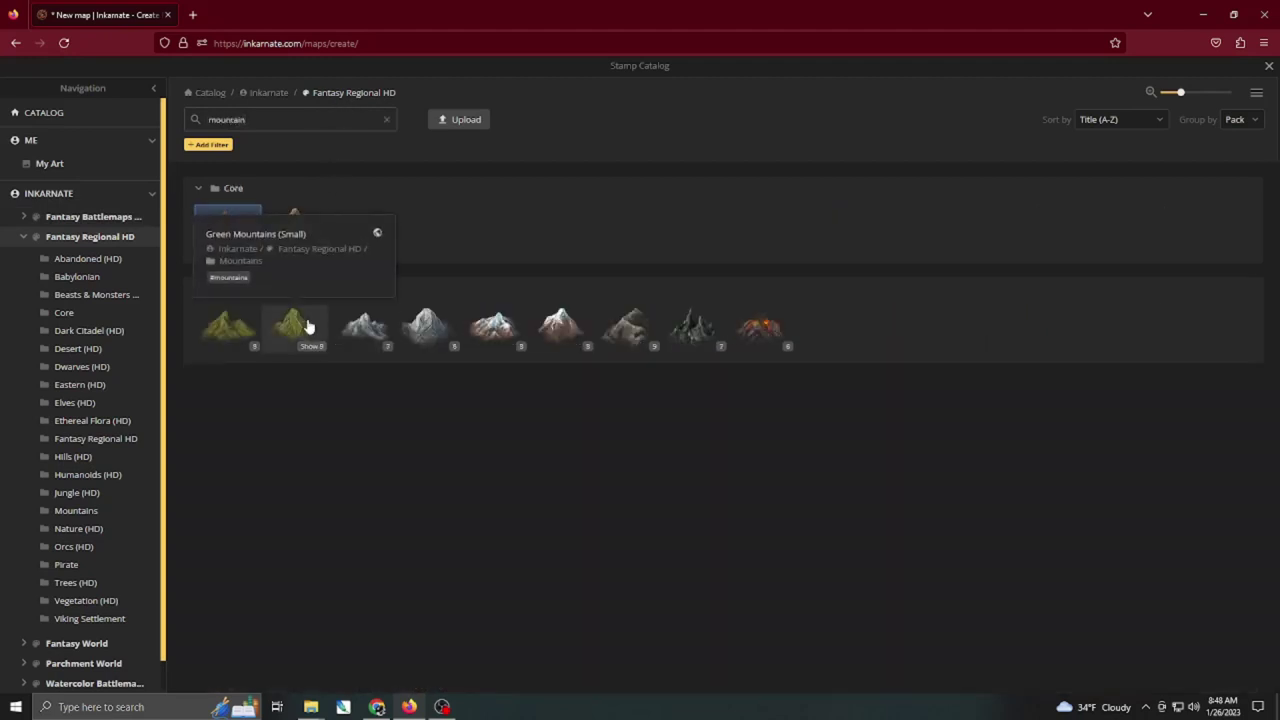
click(246, 329)
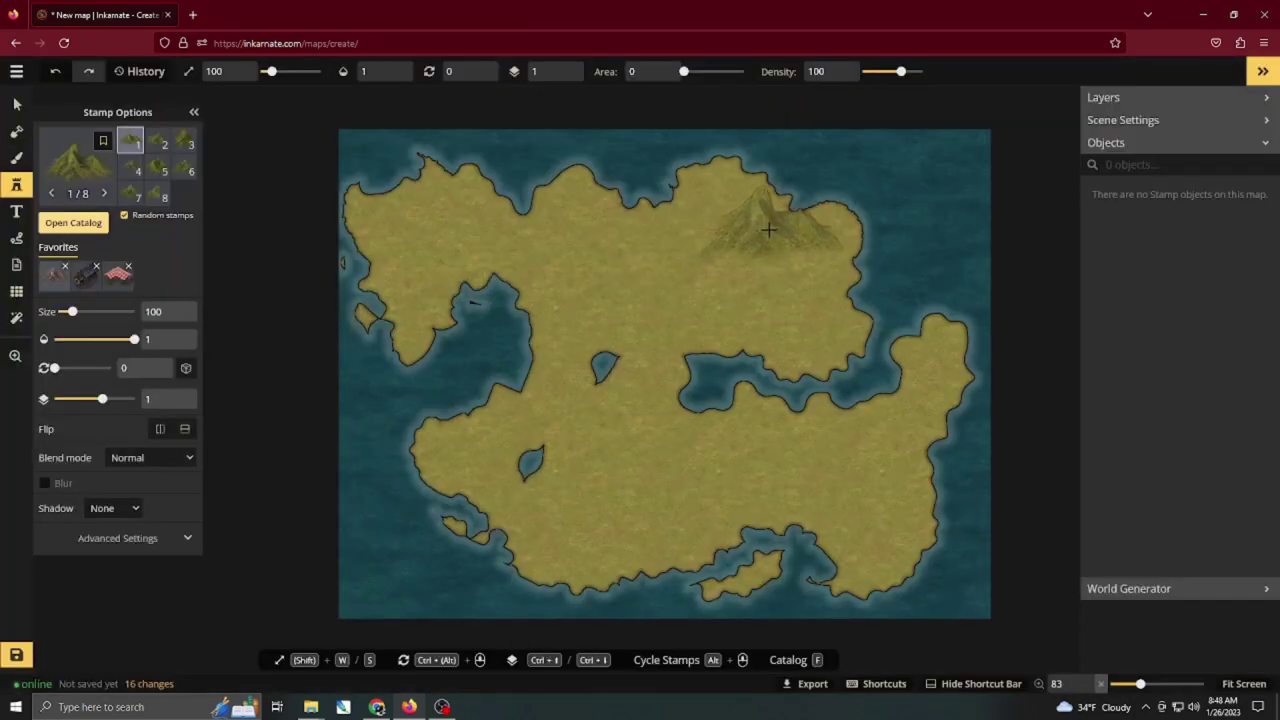
click(768, 227)
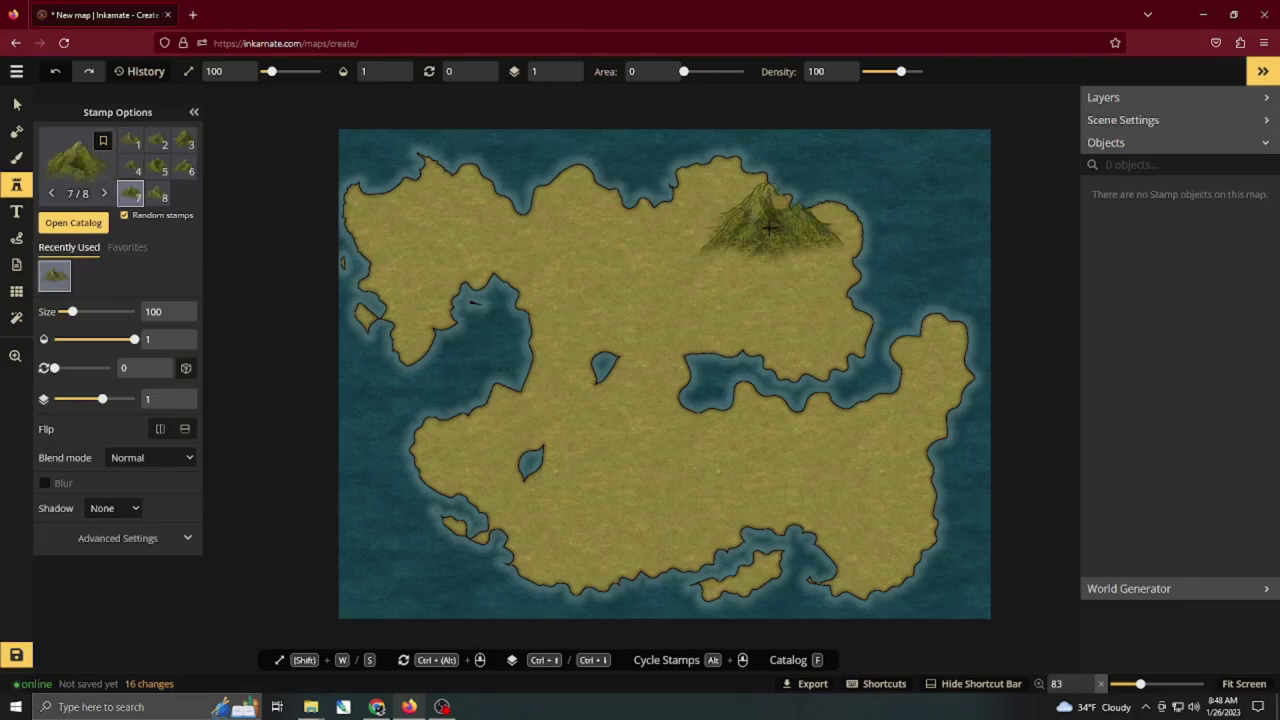
click(718, 258)
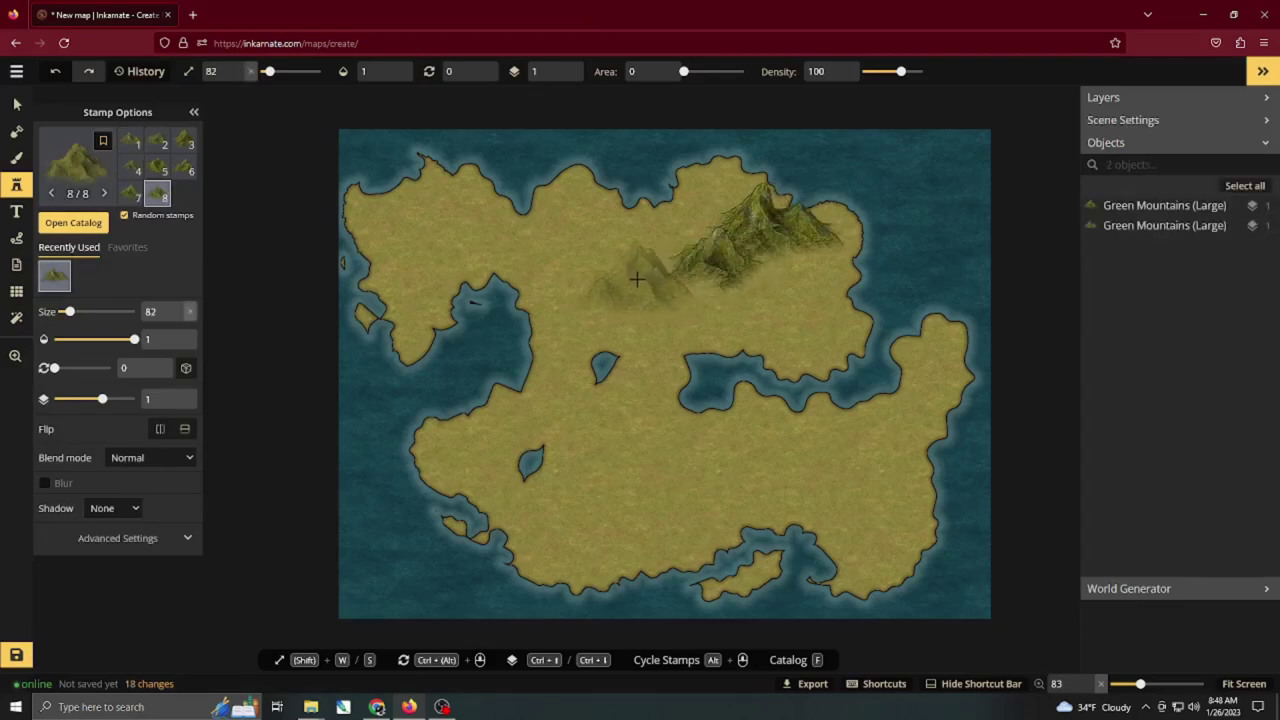
Reduce the stamp size to about 70 and place four more large green mountains, extending the range southwest.
key(s)
key(s)
key(s)
key(s)
key(s)
key(s)
click(624, 270)
click(632, 290)
click(702, 278)
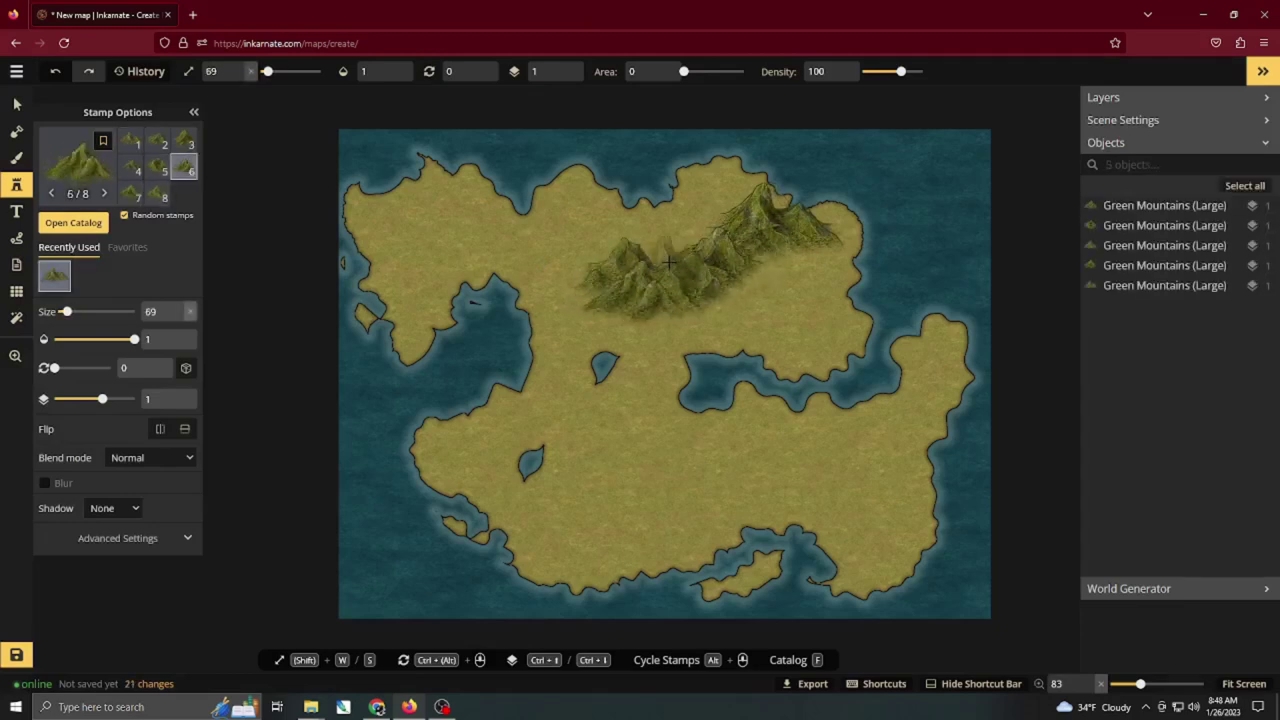
click(680, 262)
Switch to the Green Mountains (Small) stamp and paint a dense cluster along the southern side of the range.
click(73, 222)
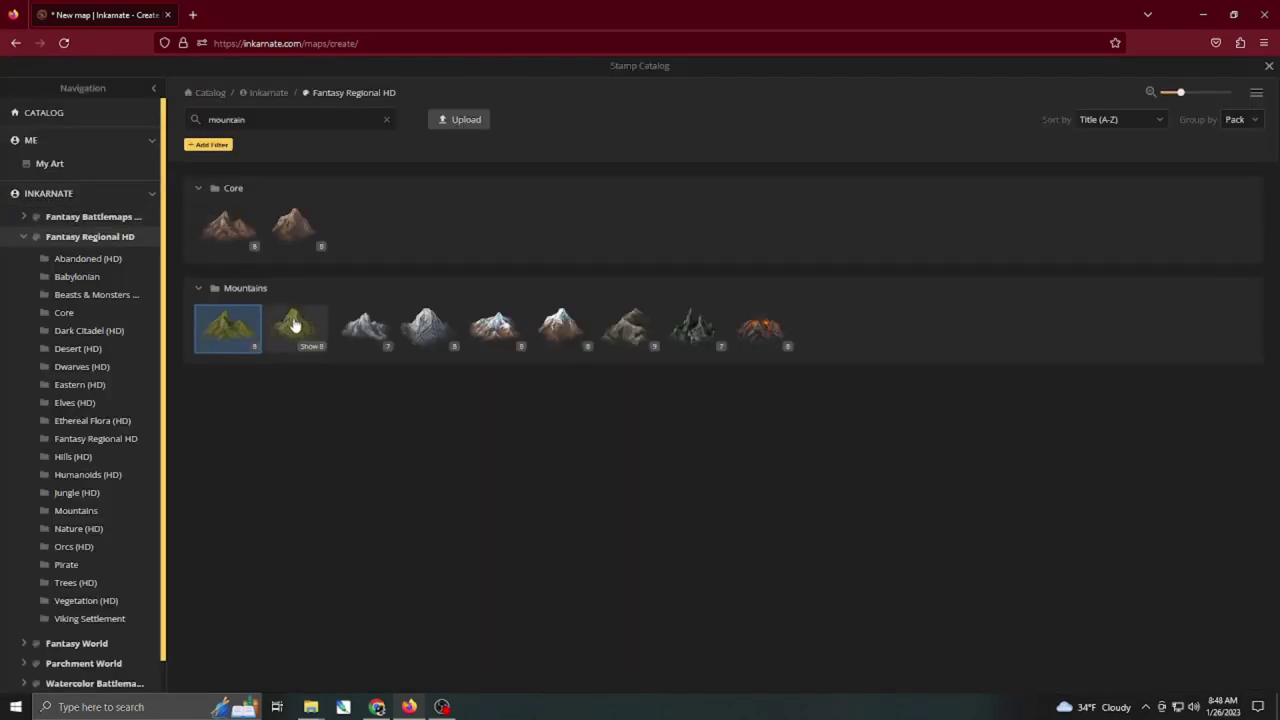
key(f)
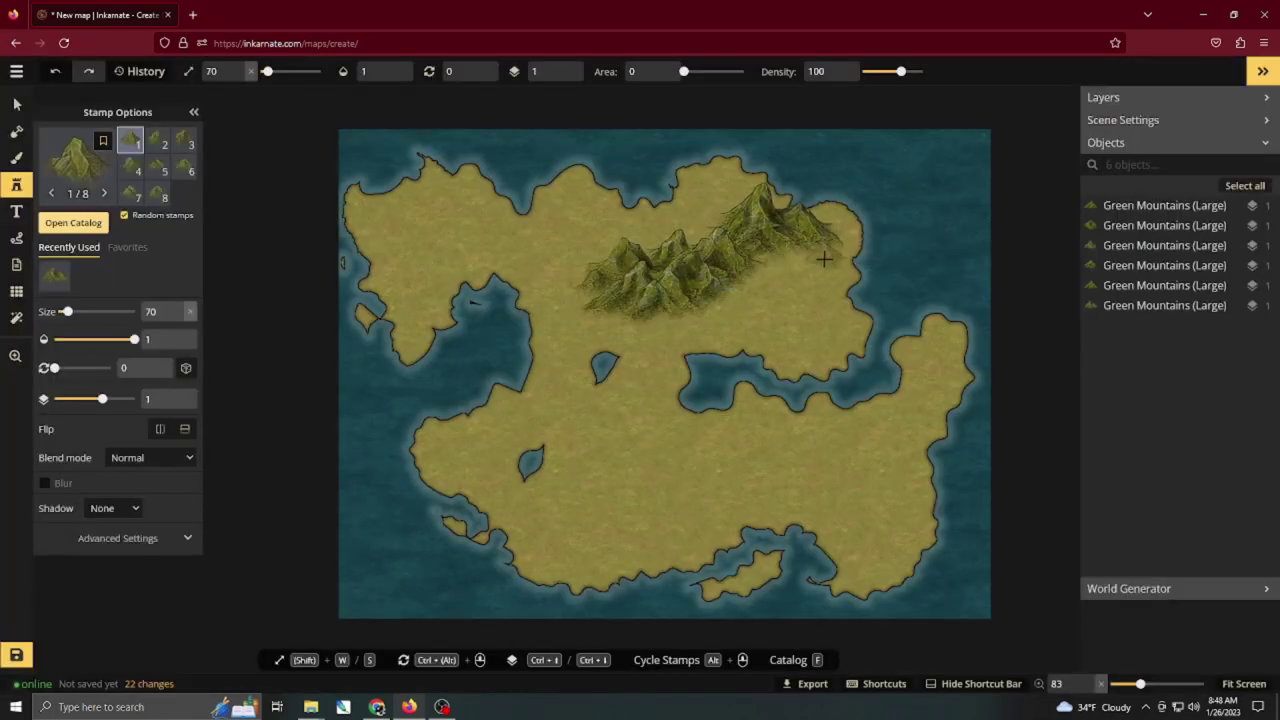
key(w)
mouse_move(816, 252)
mouse_down()
mouse_move(695, 313)
mouse_move(812, 278)
mouse_move(762, 318)
mouse_move(802, 310)
mouse_move(667, 320)
mouse_up()
key(s)
scroll(662, 335, down, 5)
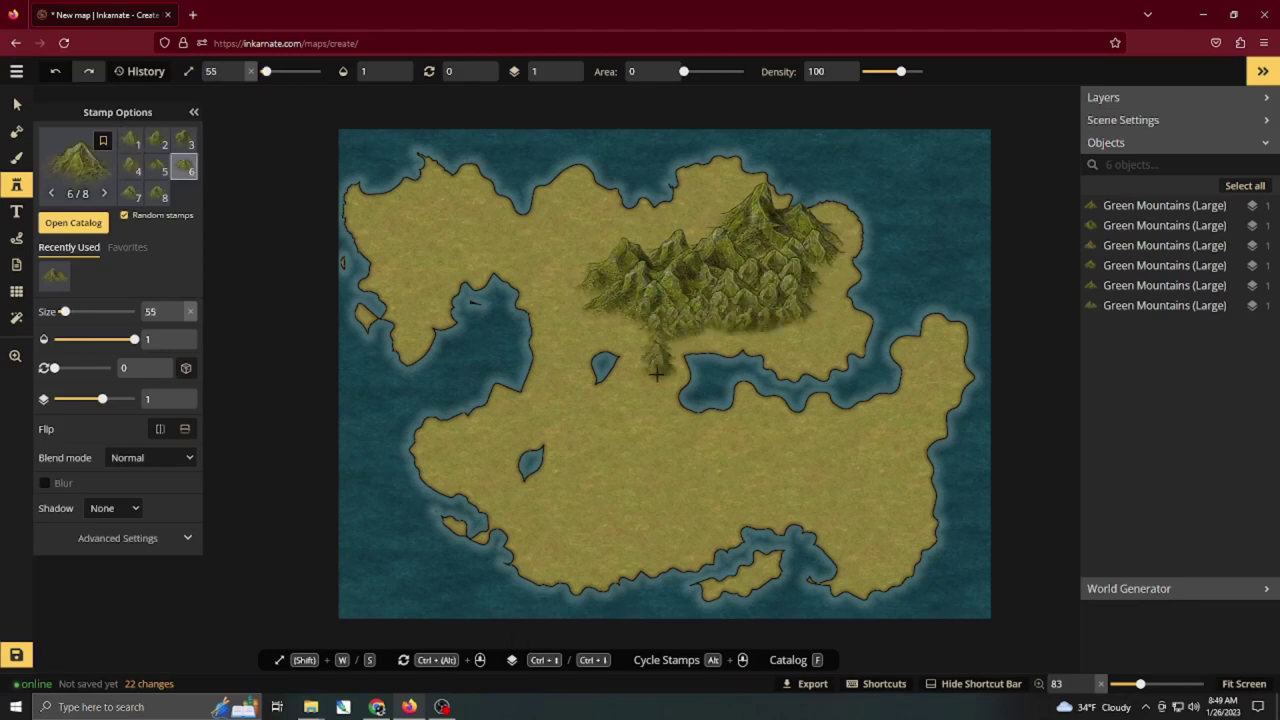
Continue the small green mountains around the range's southwestern end, raising the stamp size to 66 and then 74.
click(624, 324)
key(w)
key(w)
key(w)
key(w)
key(w)
key(w)
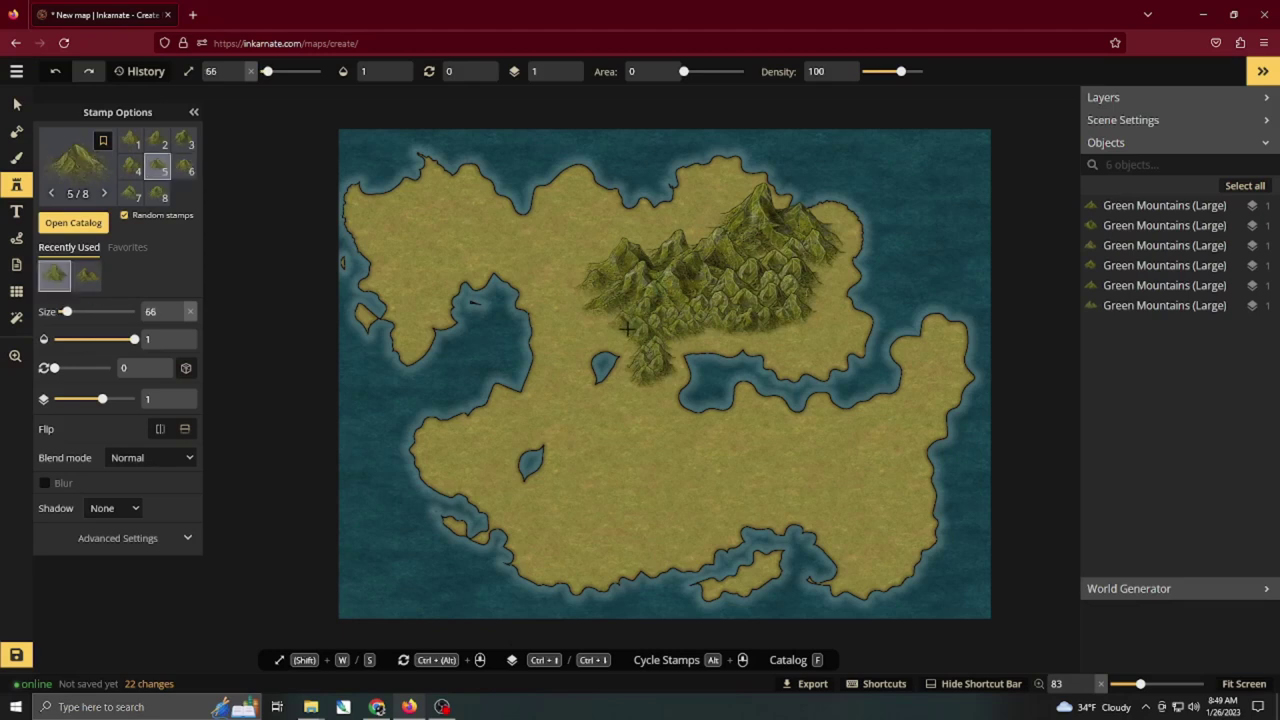
click(608, 316)
click(596, 319)
scroll(630, 338, up, 1)
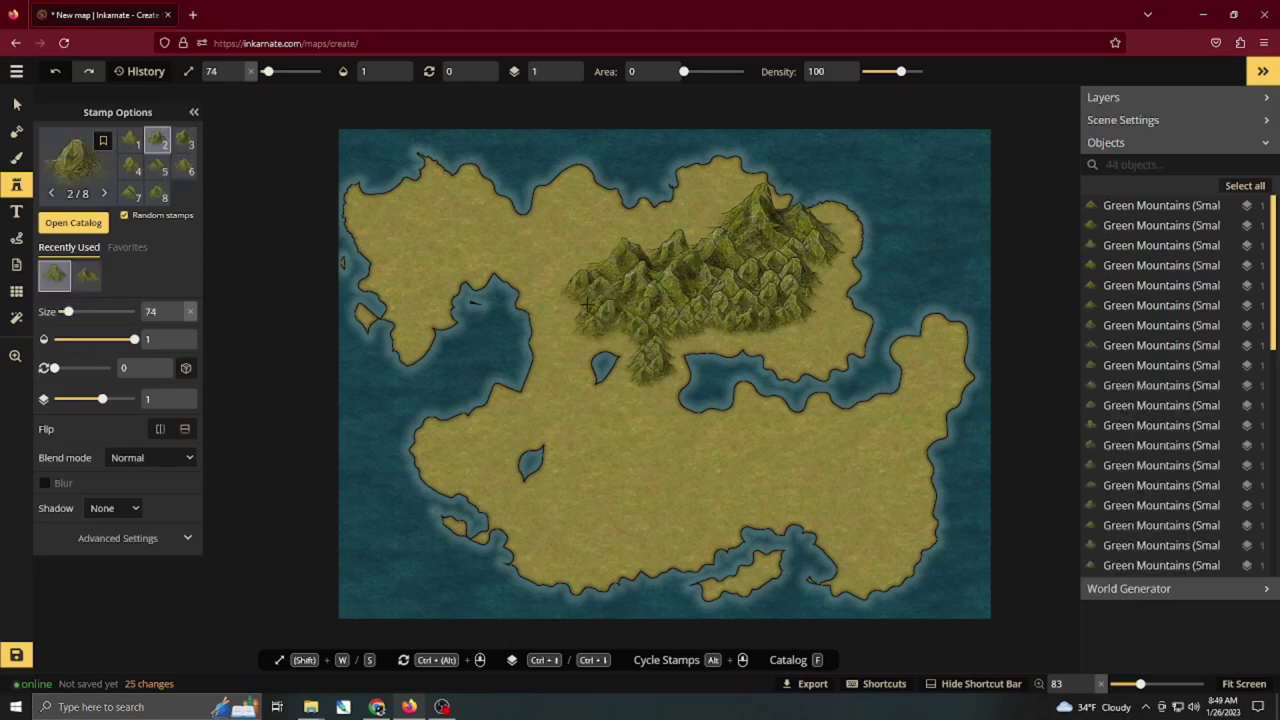
Fill the upper edge and gaps of the range with small green mountains at about size 75.
click(693, 234)
click(710, 224)
click(646, 241)
click(608, 252)
click(610, 262)
click(618, 265)
click(663, 272)
click(718, 210)
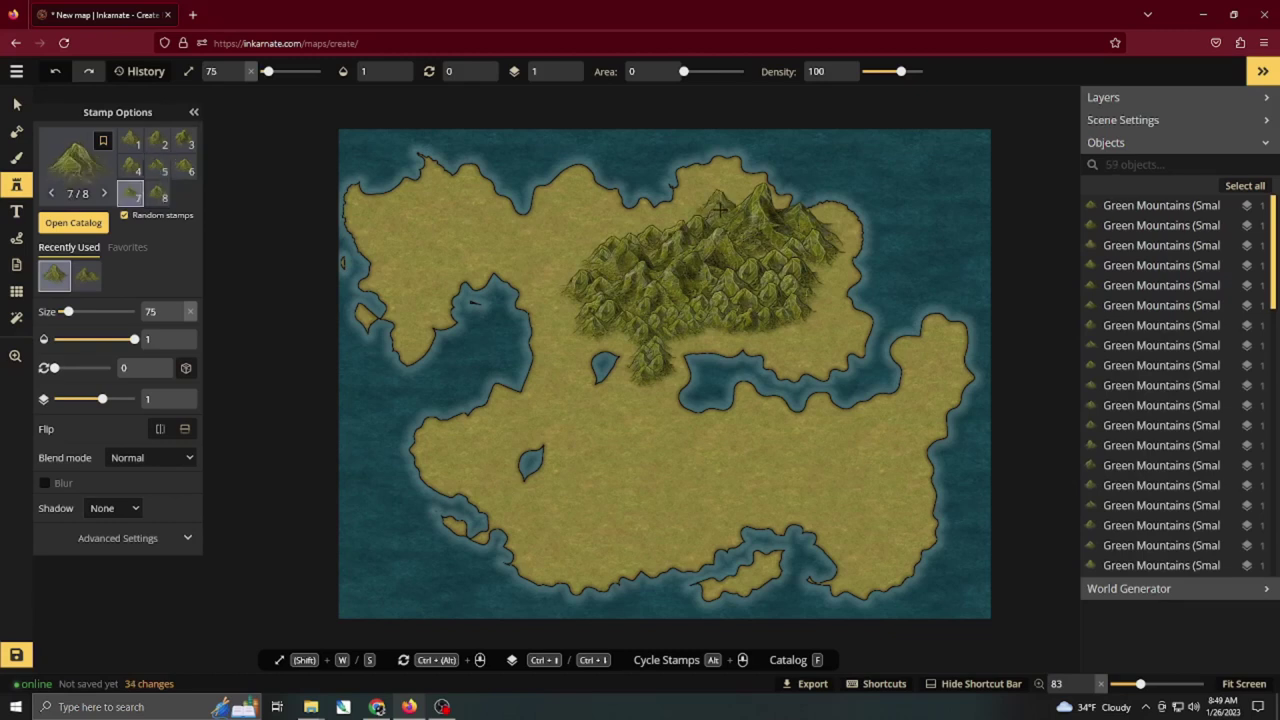
Raise the stamp size to 88 and place a small green mountain on the northern headland above the range.
key(w)
key(w)
key(w)
key(w)
key(w)
key(w)
click(720, 185)
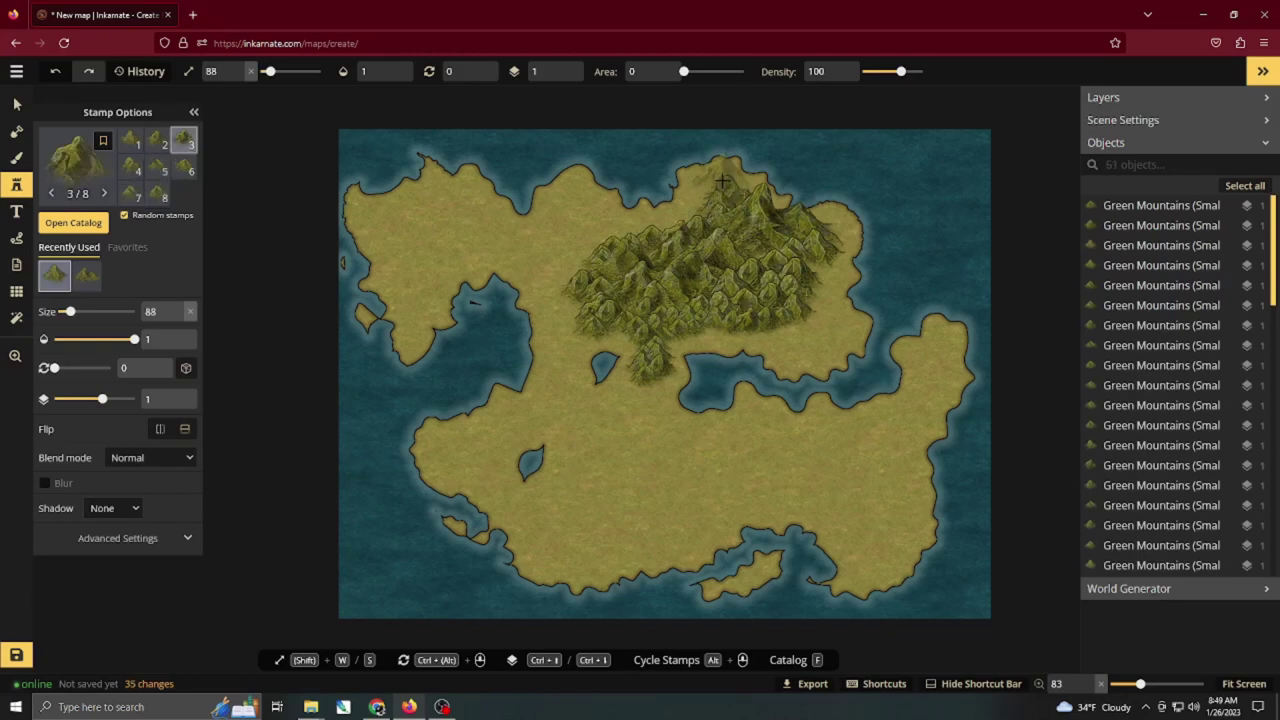
Reduce the stamp size to 56 and paint small green mountains down the range's eastern side.
key(s)
mouse_move(755, 205)
mouse_down()
mouse_move(826, 217)
mouse_move(840, 232)
mouse_move(818, 274)
mouse_up()
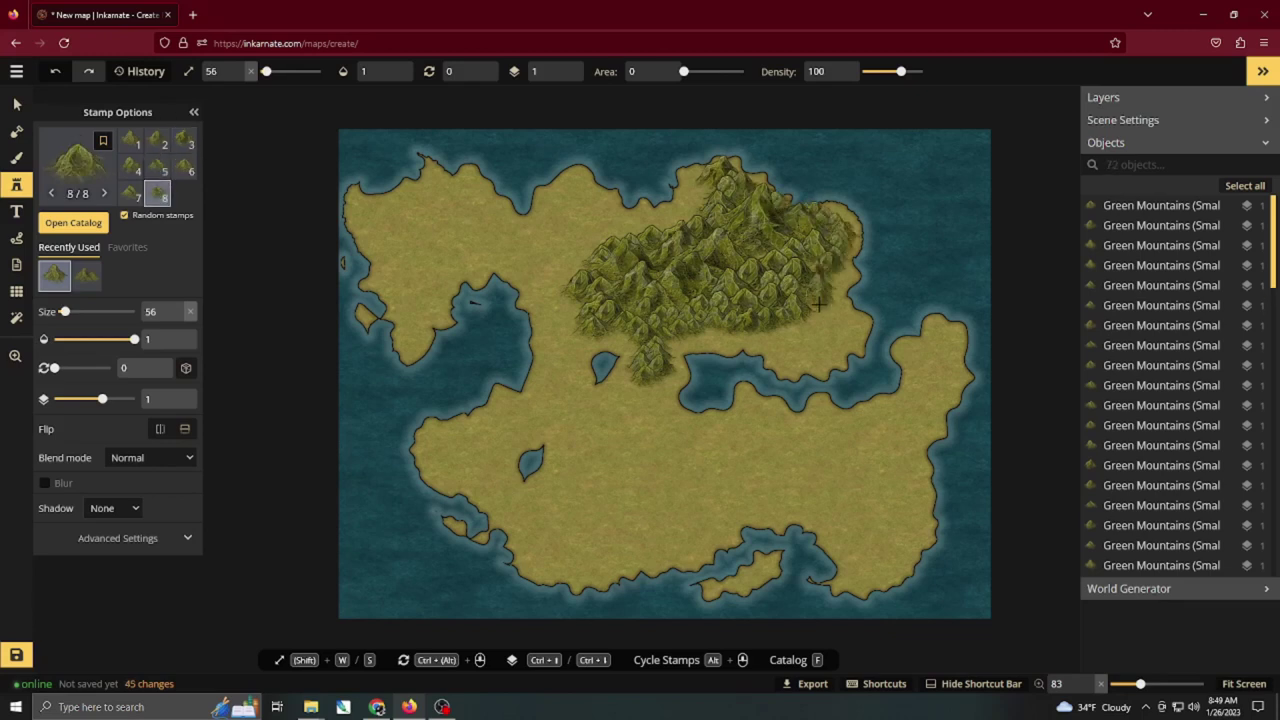
click(816, 307)
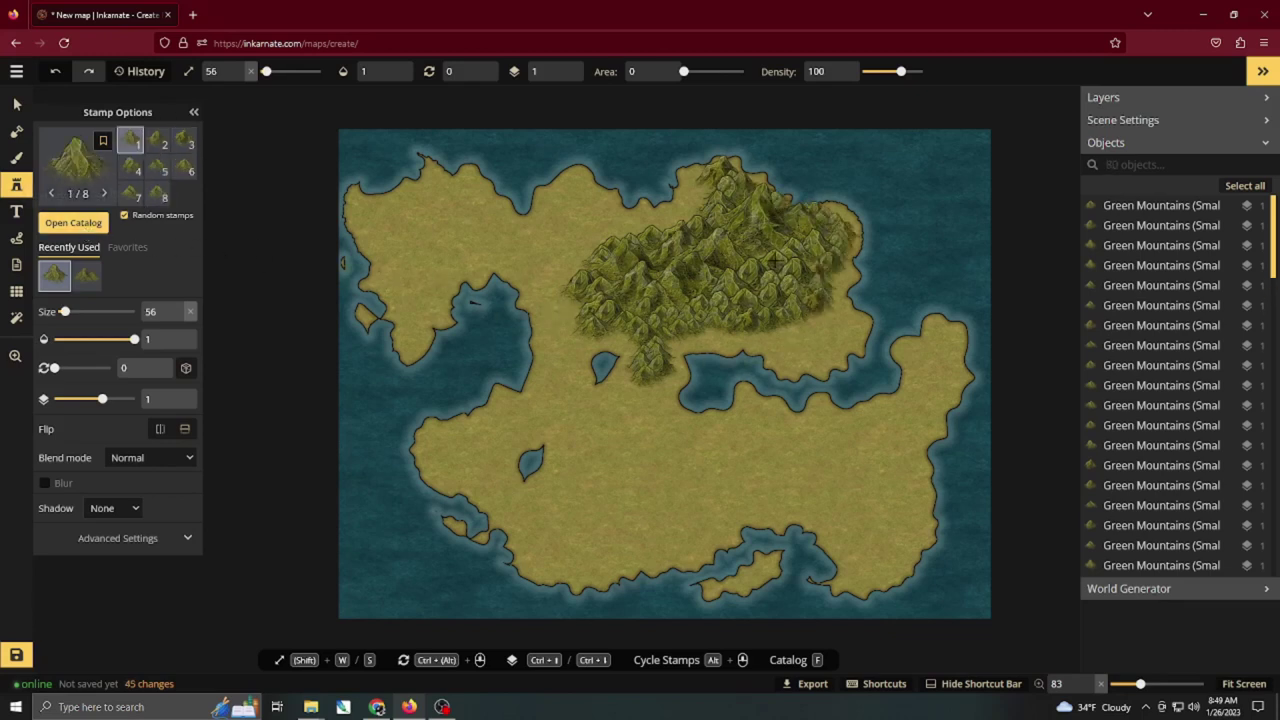
Choose the brown Mountains (Large) stamp, set its size to 71 and place one near the southwestern coast.
click(72, 222)
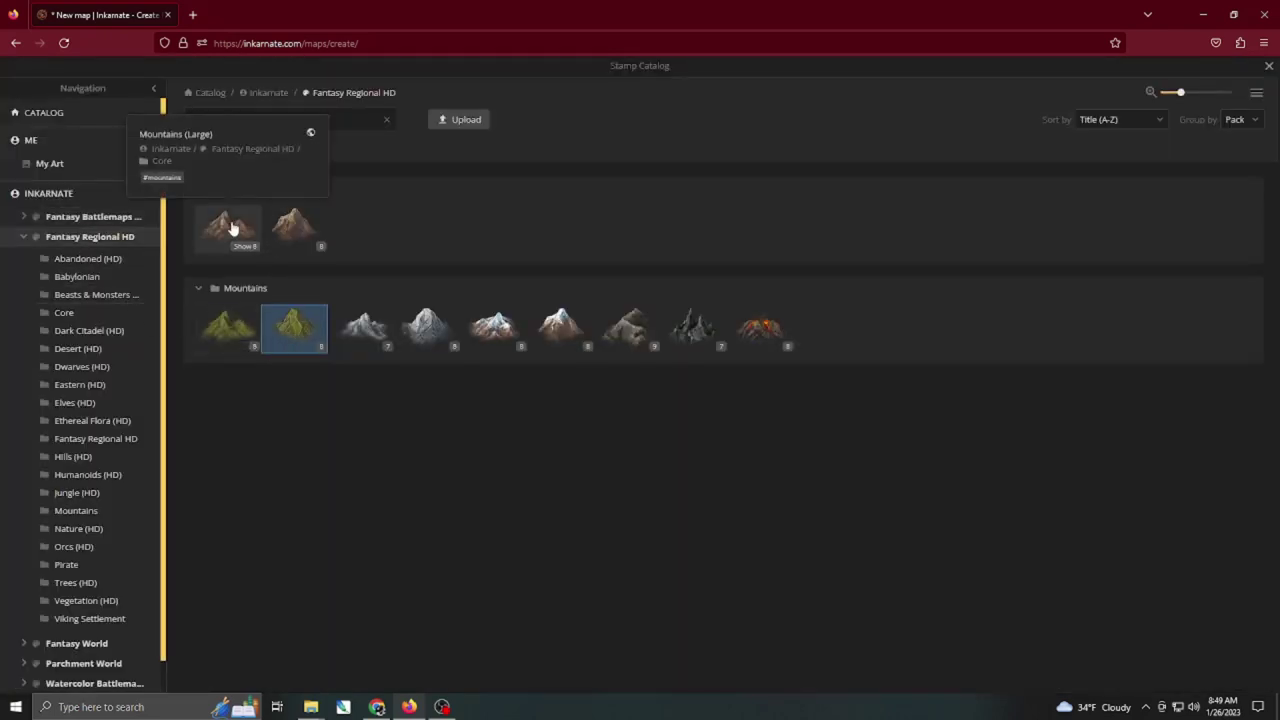
click(228, 224)
key(w)
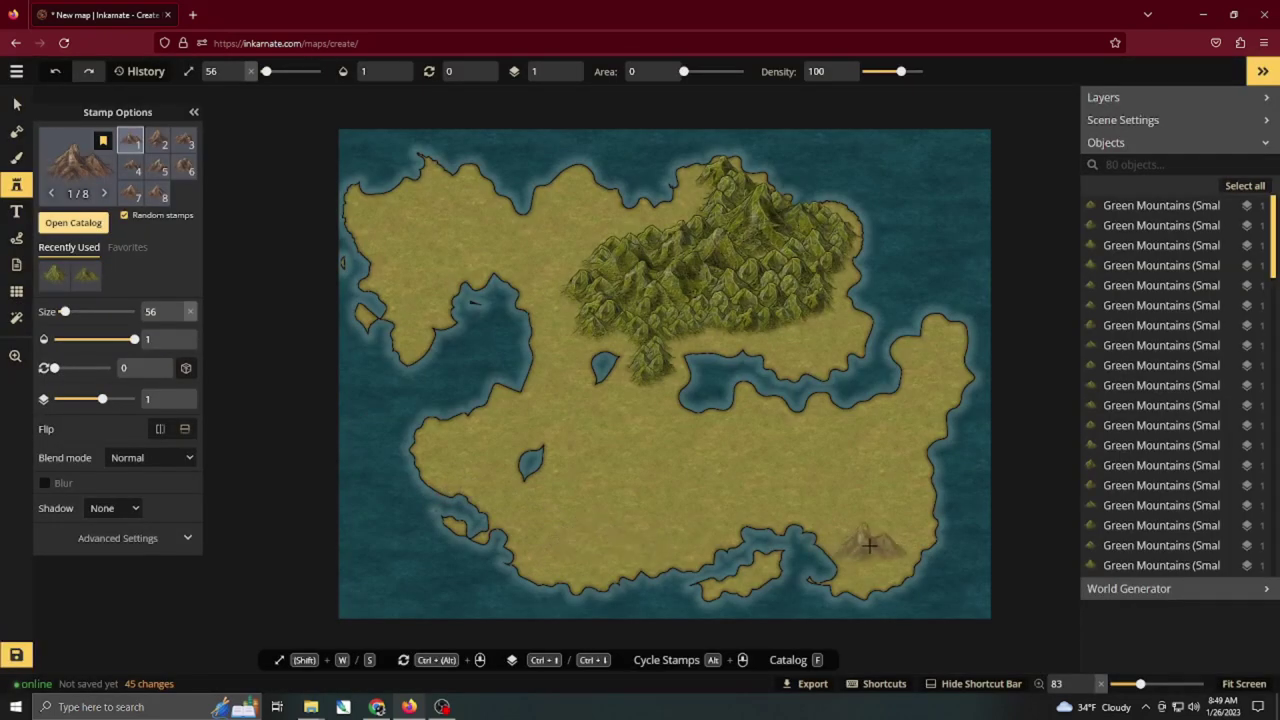
key(w)
key(w)
key(w)
key(w)
key(w)
key(w)
key(w)
key(w)
key(w)
key(w)
key(w)
key(w)
key(w)
key(w)
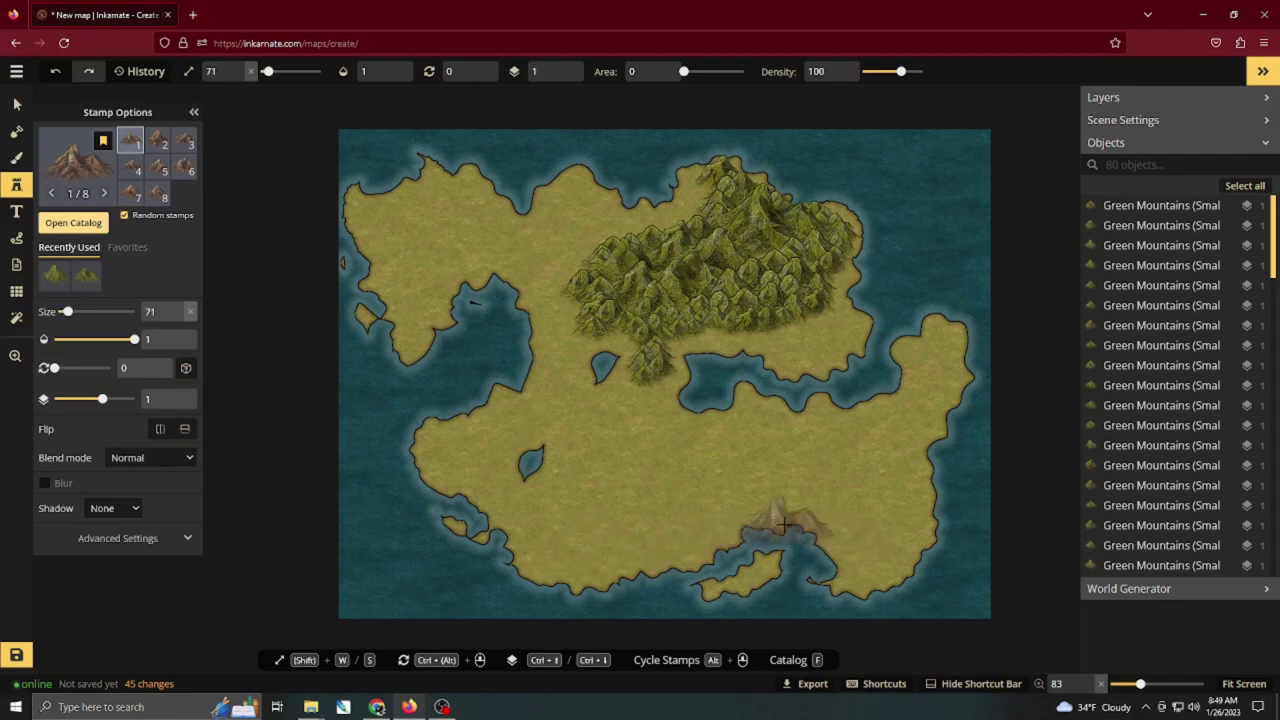
click(575, 545)
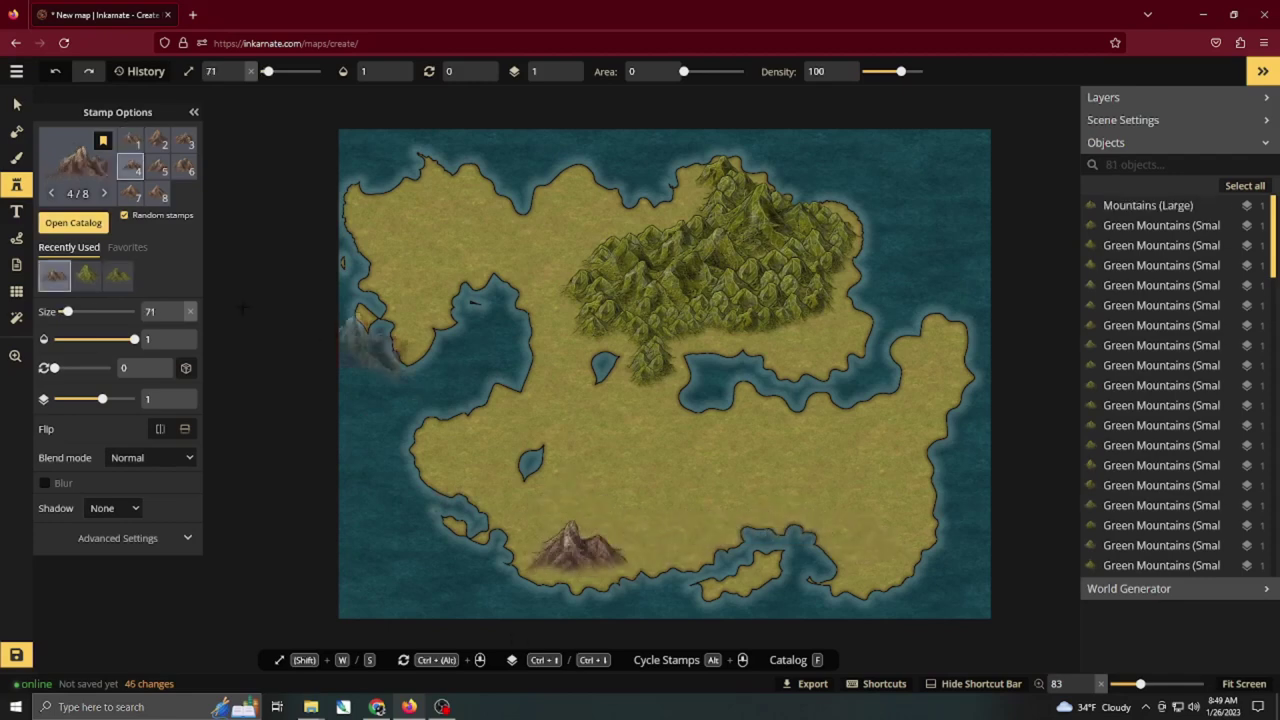
Choose the brown Mountains (Small) stamp and paint small mountains around the large one near the southwestern coast.
click(80, 222)
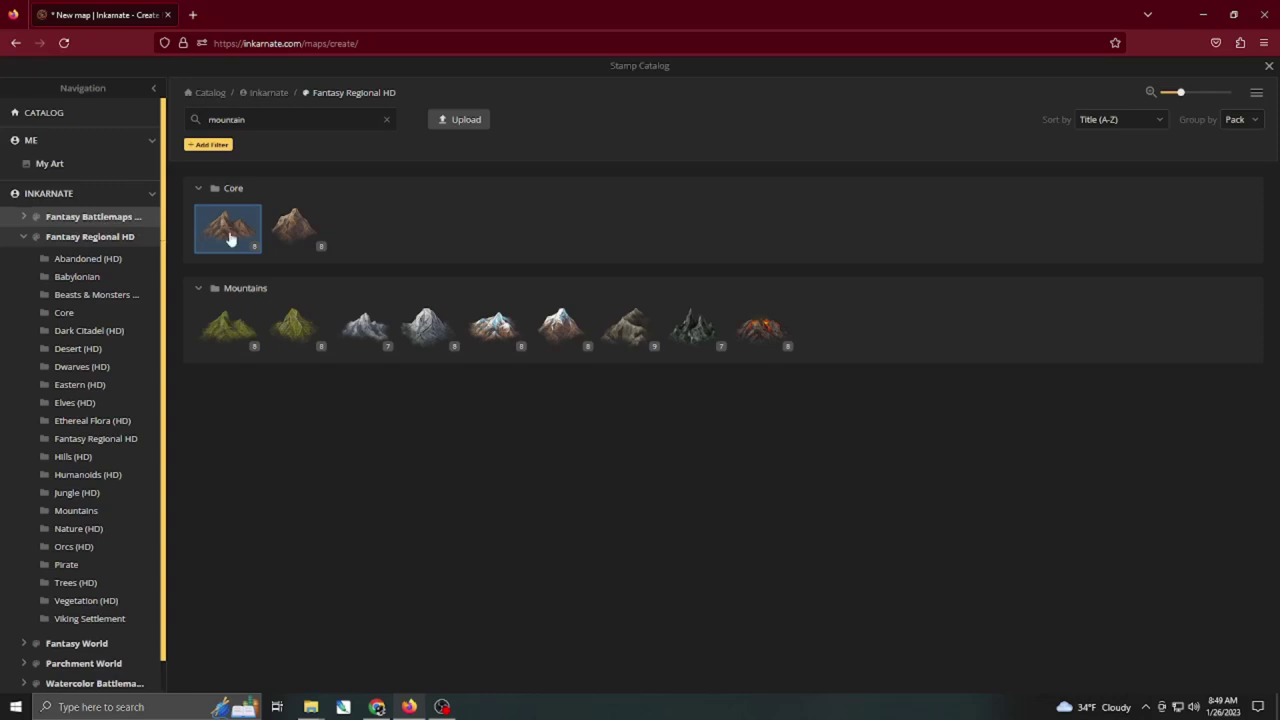
click(297, 240)
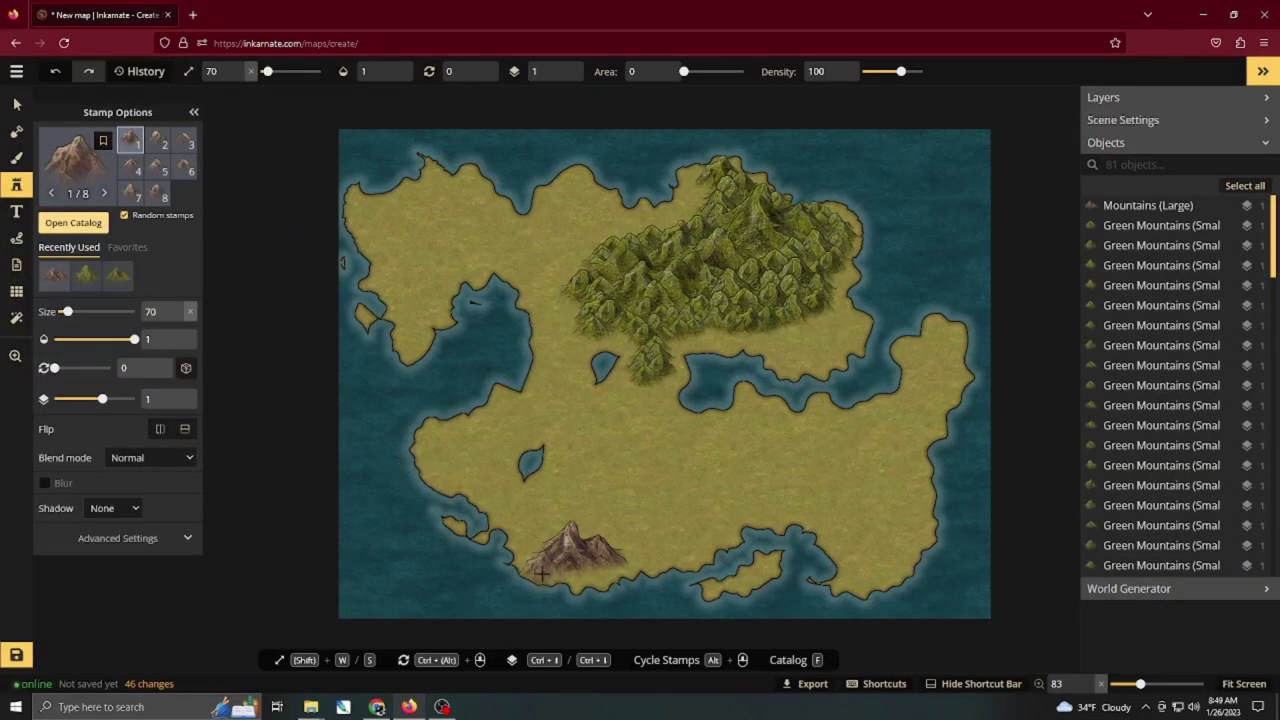
key(s)
mouse_move(640, 560)
mouse_down()
mouse_move(614, 540)
mouse_move(535, 543)
mouse_move(536, 519)
mouse_move(576, 492)
mouse_up()
Raise the stamp size to 98 and place brown mountains above and northeast of the southwestern cluster.
key(w)
key(w)
key(w)
key(w)
key(w)
key(w)
key(w)
key(w)
click(588, 516)
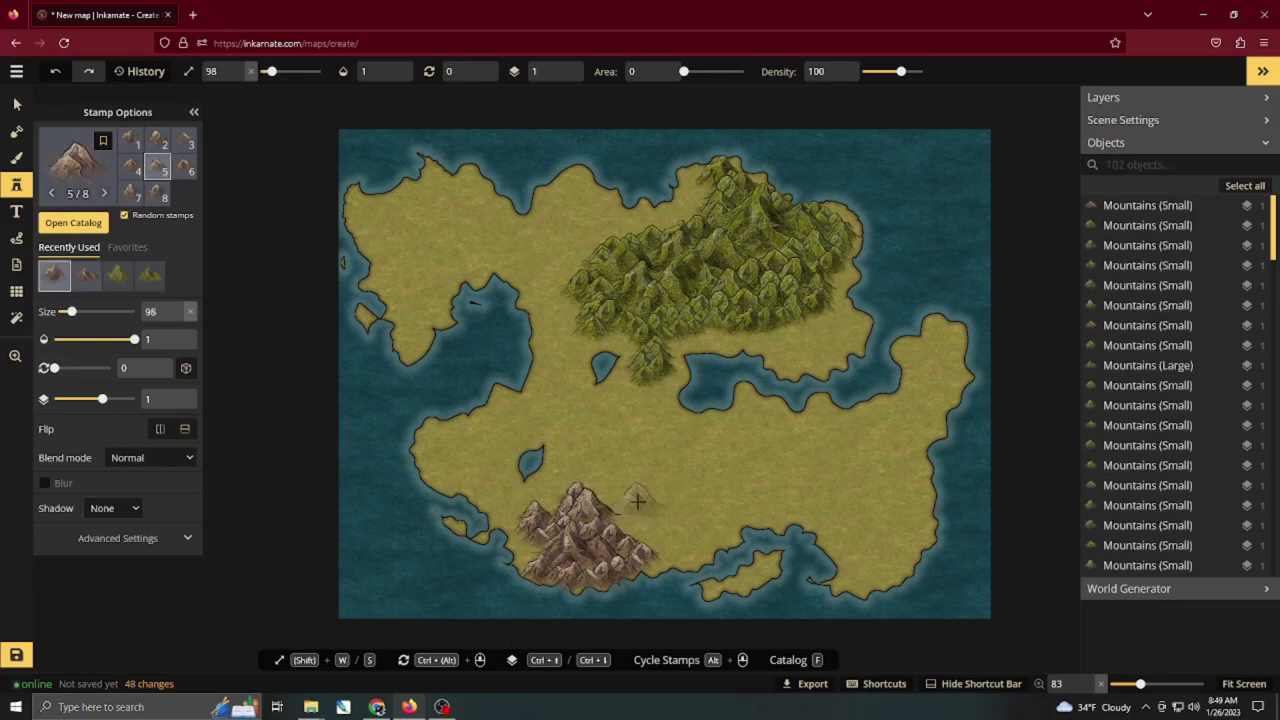
click(637, 504)
click(590, 462)
click(631, 452)
Shrink the stamp and paint brown mountains from the central isthmus down to the southwestern cluster and along the western coast.
key(s)
key(s)
key(s)
key(s)
key(s)
key(s)
key(s)
key(s)
key(s)
key(s)
key(s)
key(s)
key(s)
key(s)
key(s)
key(s)
key(s)
key(s)
key(s)
key(s)
mouse_move(619, 399)
mouse_down()
mouse_move(592, 423)
mouse_move(608, 439)
mouse_move(573, 457)
mouse_move(580, 472)
mouse_move(545, 485)
mouse_move(538, 522)
mouse_move(492, 477)
mouse_move(439, 465)
mouse_move(433, 440)
mouse_move(444, 477)
mouse_move(509, 520)
mouse_up()
Reduce the stamp size to 64 and paint brown mountains eastward from the southwestern cluster across the southern land.
key(s)
key(s)
key(s)
key(s)
key(s)
key(s)
key(s)
key(s)
key(s)
key(s)
key(s)
key(s)
key(s)
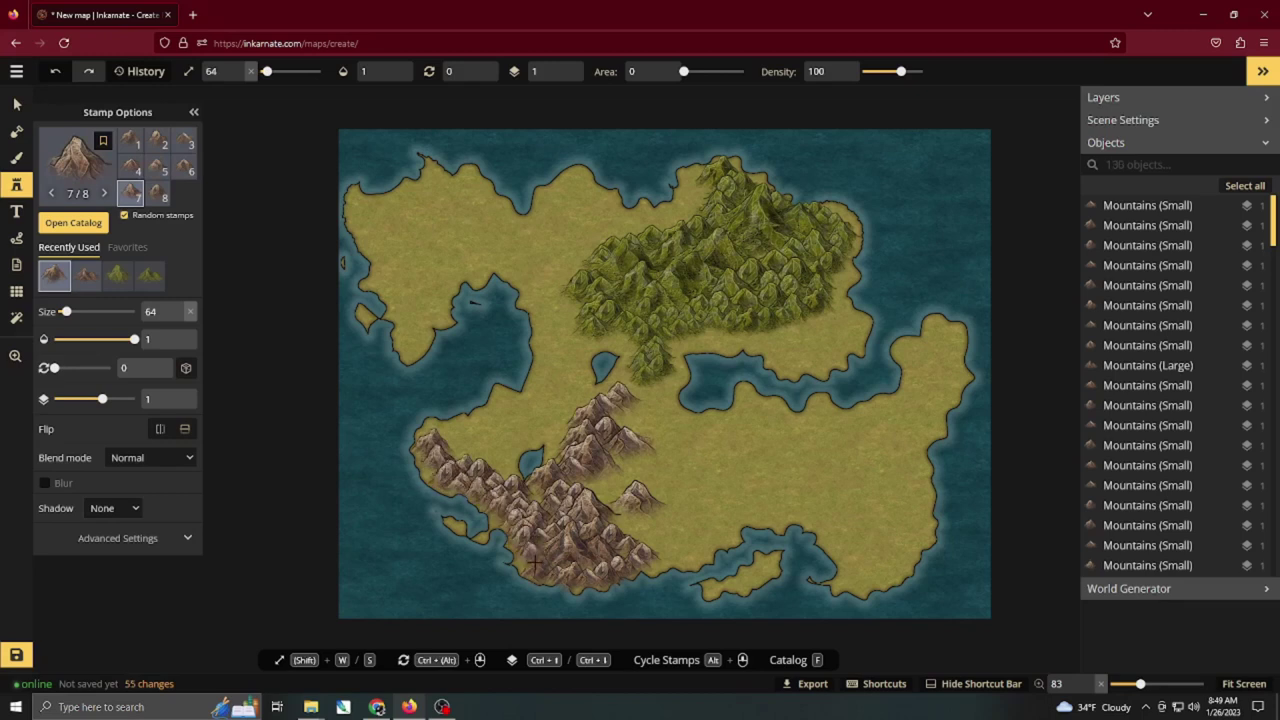
mouse_move(596, 547)
mouse_down()
mouse_move(628, 462)
mouse_move(590, 493)
mouse_move(661, 549)
mouse_move(639, 462)
mouse_move(674, 515)
mouse_move(656, 473)
mouse_move(670, 448)
mouse_move(764, 447)
mouse_move(694, 453)
mouse_move(672, 487)
mouse_move(740, 451)
mouse_move(696, 471)
mouse_move(686, 495)
mouse_move(711, 478)
mouse_move(672, 525)
mouse_move(772, 447)
mouse_up()
Enlarge the stamp and add a brown mountain near the eastern end of the southern range.
key(w)
key(w)
key(w)
key(w)
key(w)
key(w)
key(w)
key(w)
key(w)
click(745, 433)
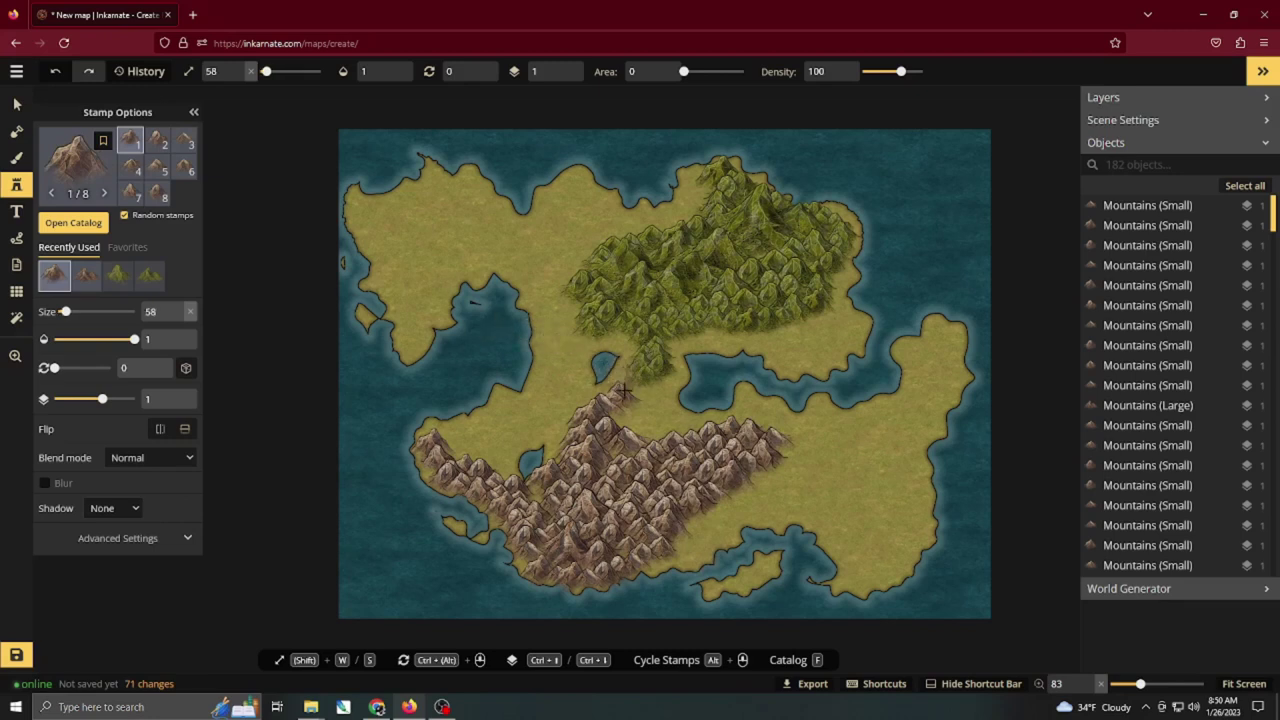
Place brown mountains at size 58 over the isthmus to join the southern range with the green spur.
click(645, 360)
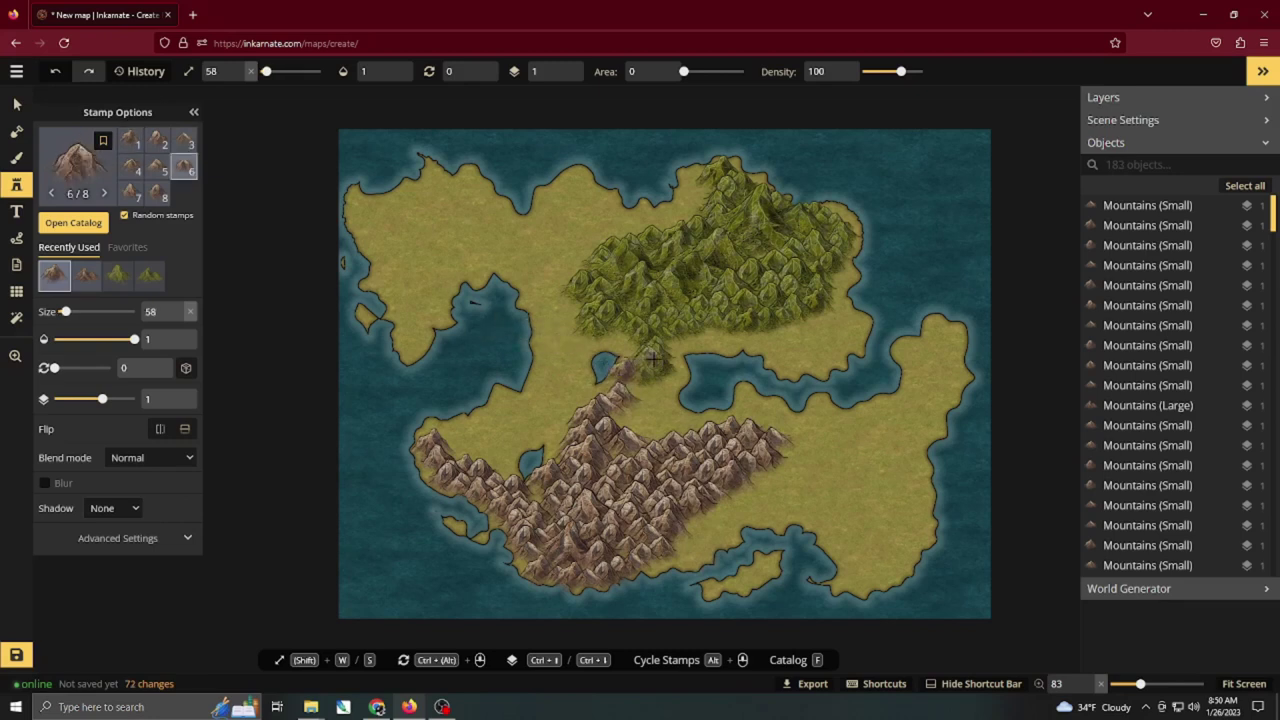
click(655, 352)
click(642, 343)
click(665, 350)
click(656, 379)
click(647, 394)
click(658, 380)
click(662, 378)
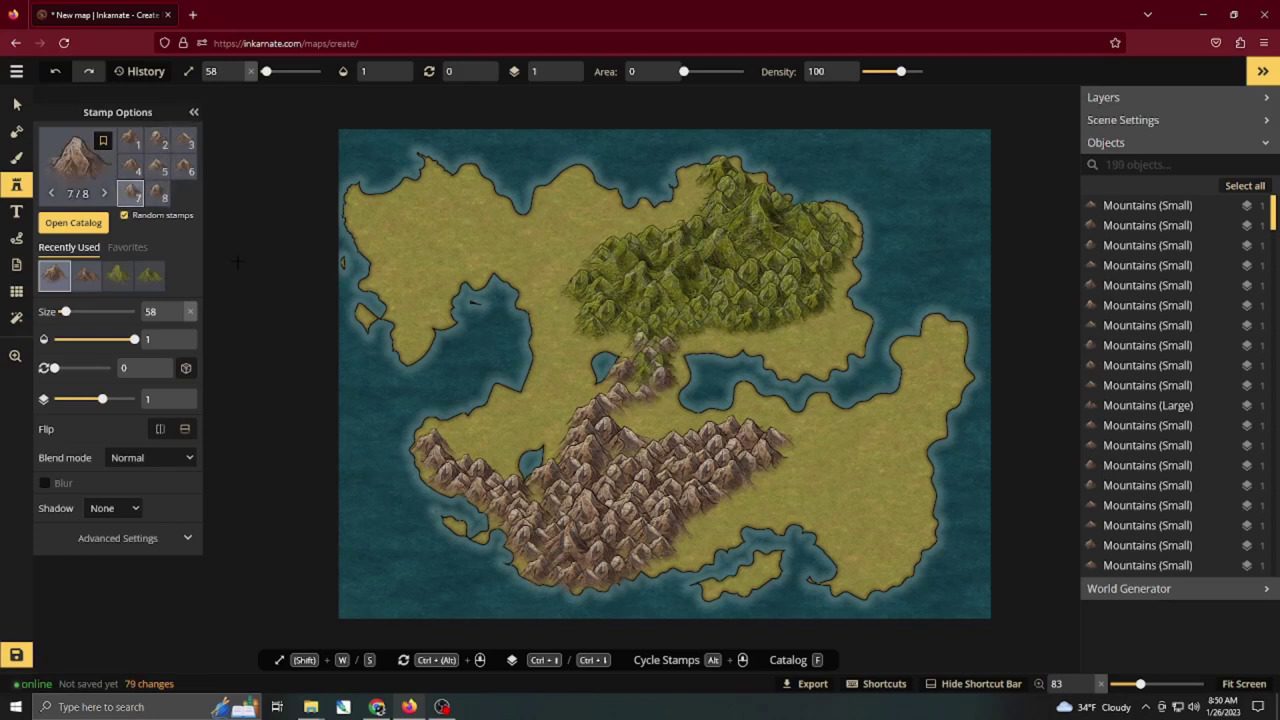
Switch to the Green Mountains (Small) stamp and blend green peaks among the brown ones on the isthmus.
click(120, 275)
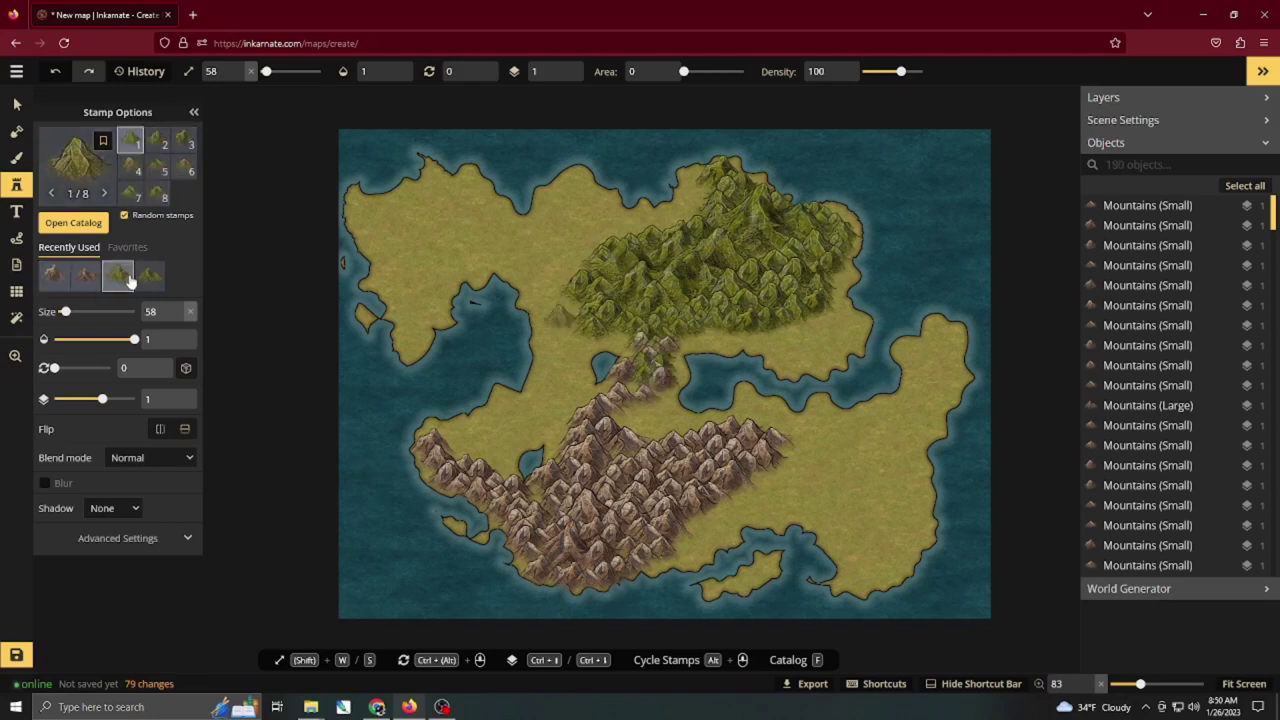
click(633, 398)
click(630, 402)
click(640, 412)
click(628, 396)
click(622, 390)
click(620, 386)
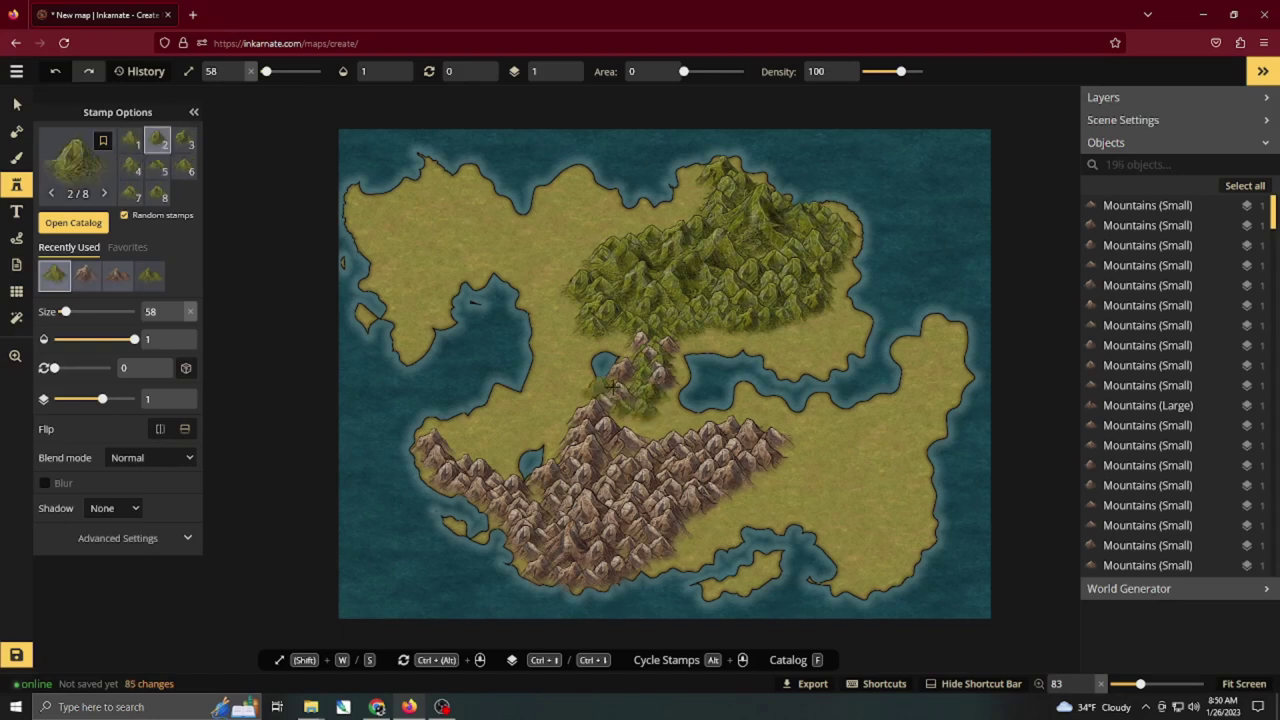
click(637, 380)
click(612, 398)
click(653, 407)
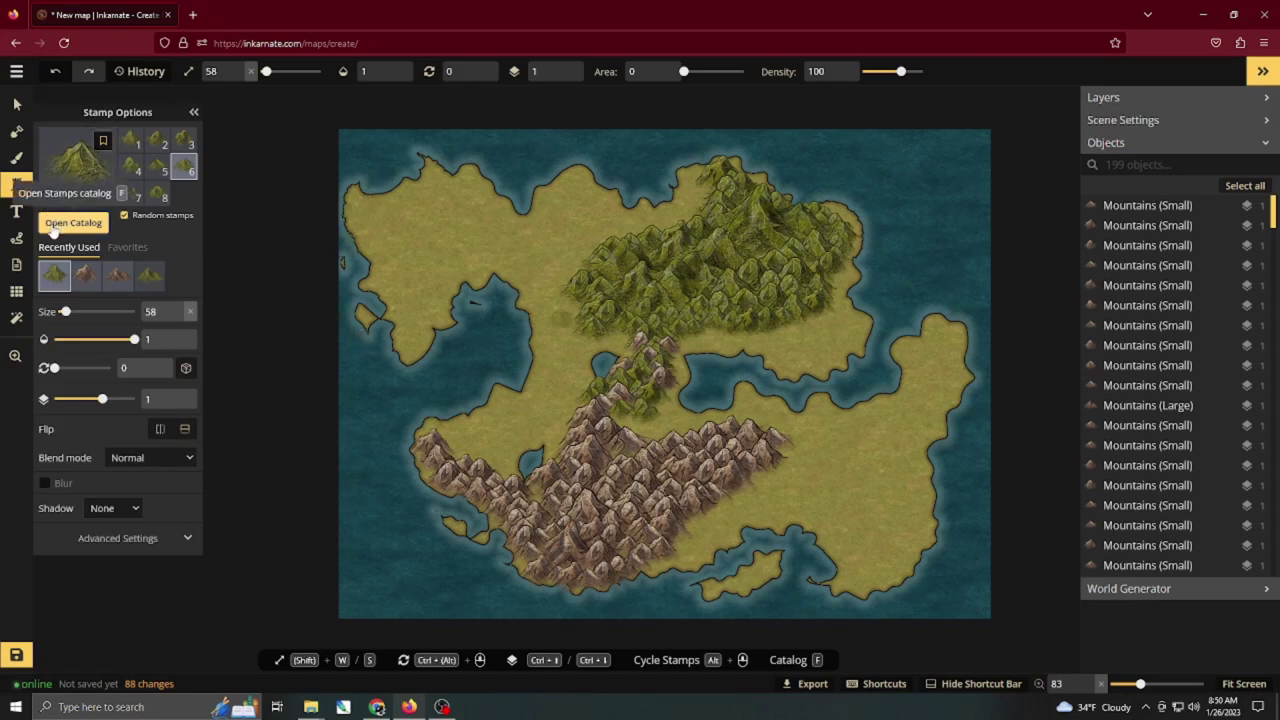
Switch back to brown Mountains (Small), set the size to 54 and paint down the eastern peninsula's outer coast.
click(86, 275)
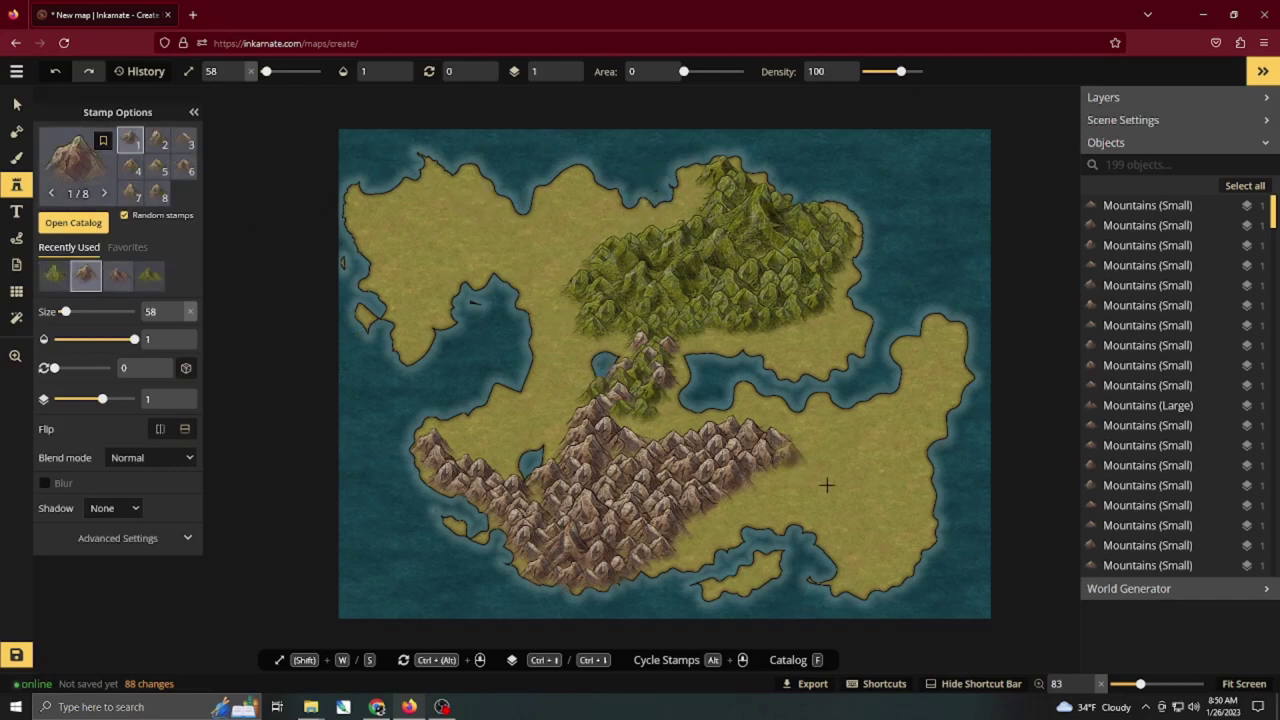
key(s)
key(s)
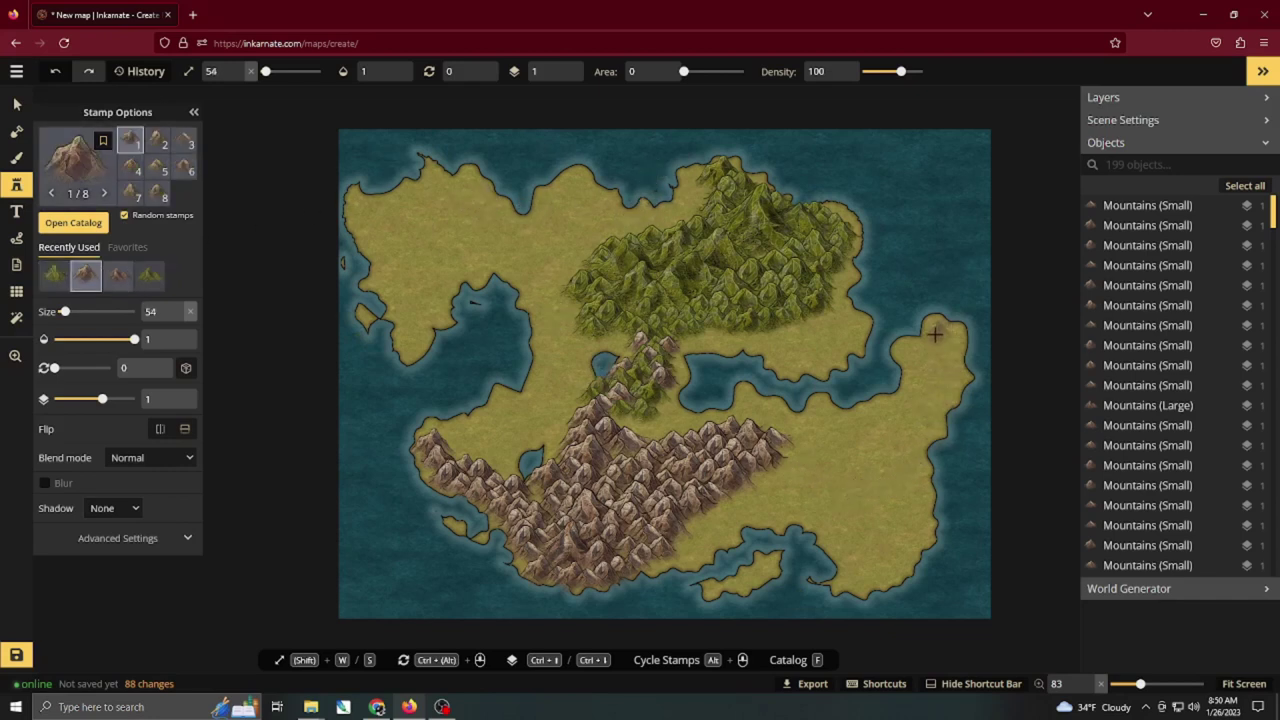
click(945, 333)
drag(951, 379, 937, 415)
click(929, 433)
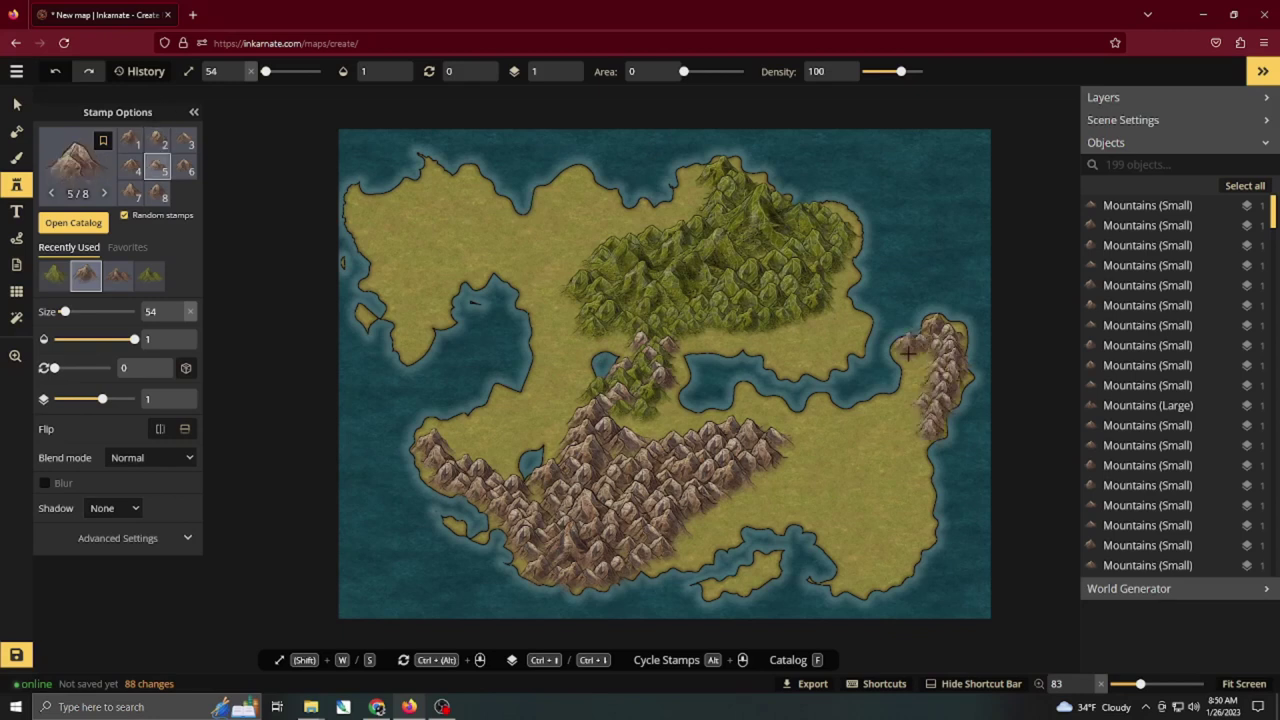
Fill the eastern peninsula with brown mountains and widen the range southwest at its base, varying the stamp size.
mouse_move(914, 388)
mouse_down()
mouse_move(875, 420)
mouse_move(904, 404)
mouse_move(871, 411)
mouse_move(918, 424)
mouse_move(904, 493)
mouse_move(897, 458)
mouse_move(883, 458)
mouse_move(883, 486)
mouse_move(912, 487)
mouse_up()
click(863, 411)
key(w)
mouse_move(912, 415)
mouse_down()
mouse_move(934, 392)
mouse_move(920, 364)
mouse_move(940, 350)
mouse_move(933, 365)
mouse_up()
key(s)
click(916, 400)
click(907, 421)
click(911, 435)
Thicken the eastern range's base with brown mountains at about size 85 and extend the range down to the southeastern coast.
key(s)
click(865, 433)
click(882, 451)
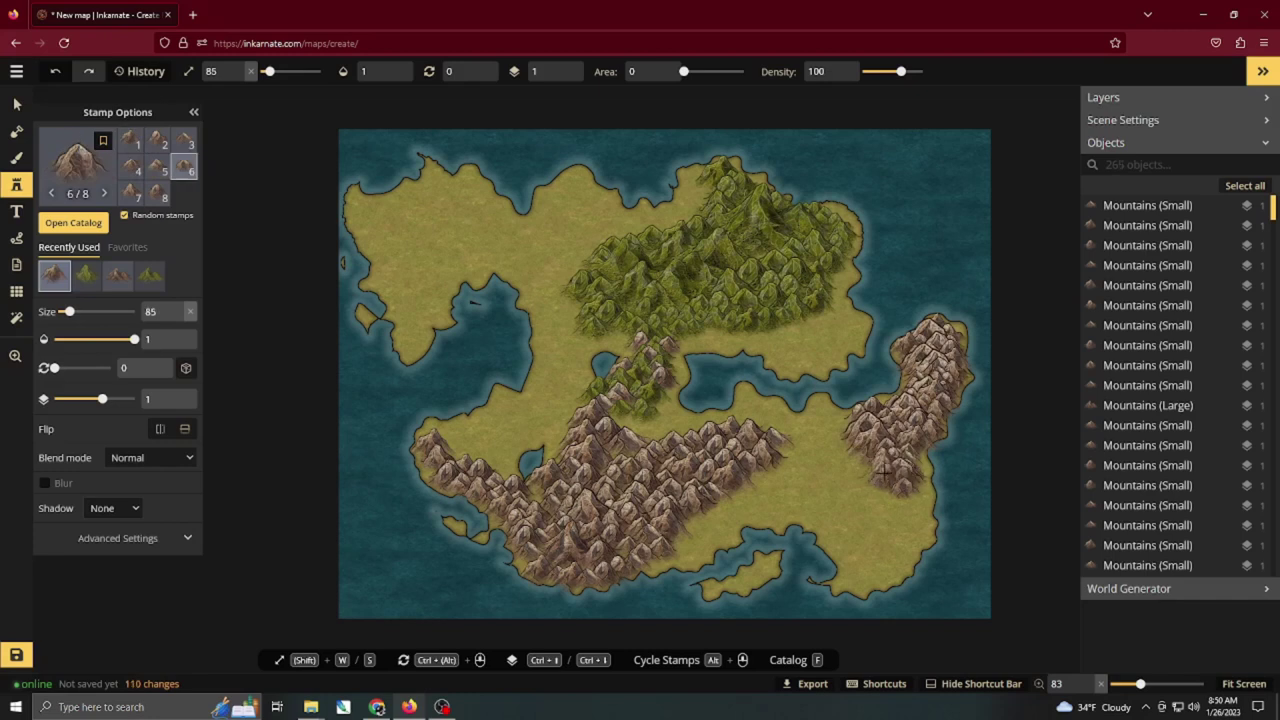
click(884, 470)
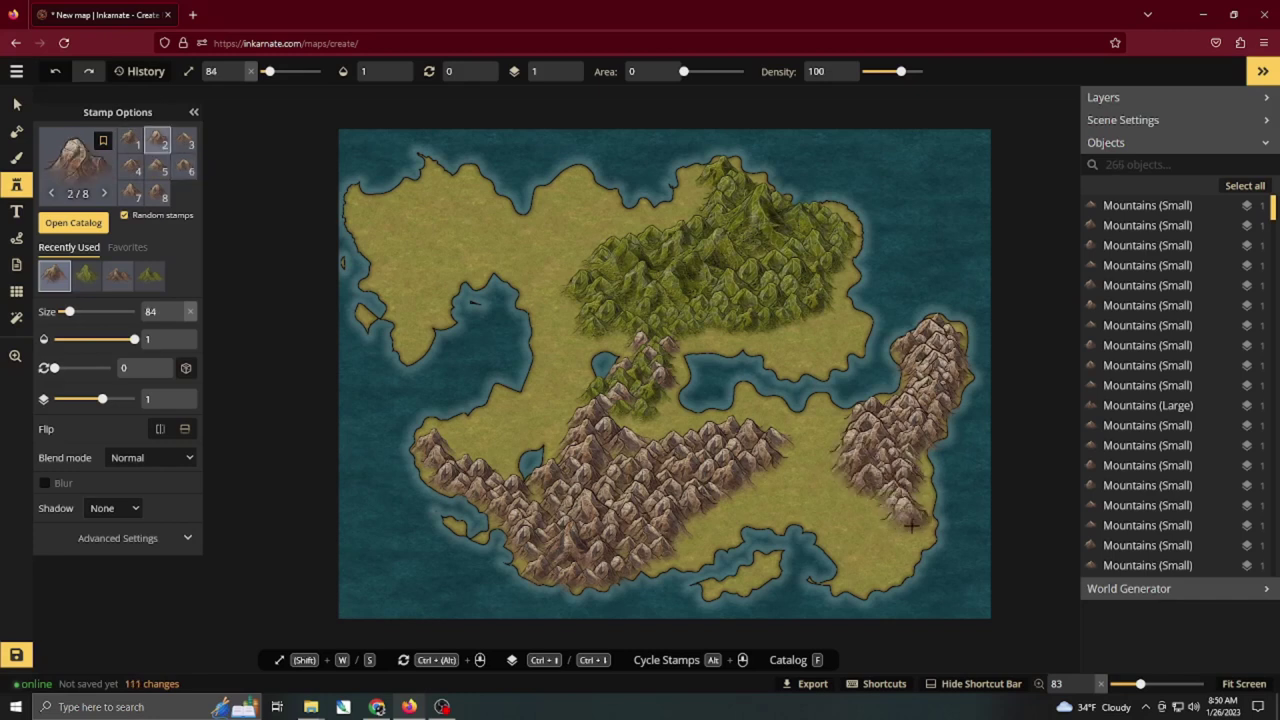
mouse_move(911, 530)
mouse_down()
mouse_move(880, 580)
mouse_move(851, 581)
mouse_move(905, 546)
mouse_move(874, 572)
mouse_move(916, 511)
mouse_move(902, 455)
mouse_up()
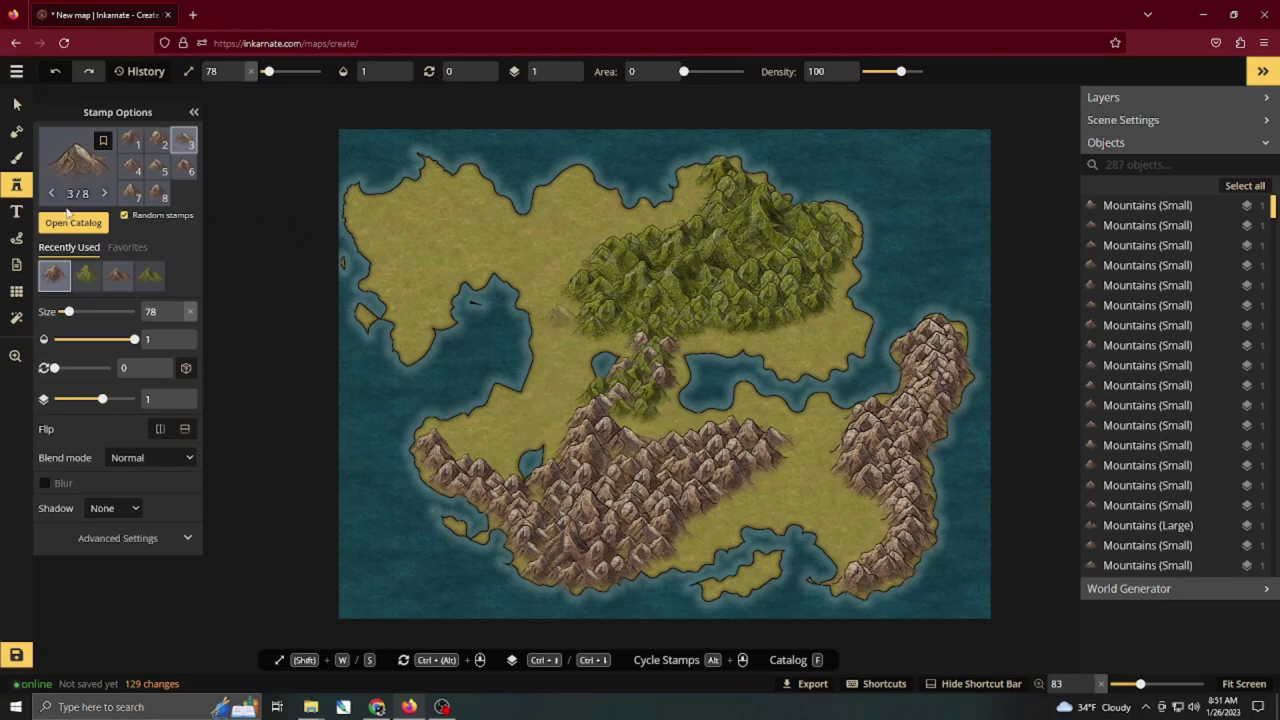
Clear the stamp catalog search, browse the Elves (HD) pack and choose the Elven Building 2 stamp.
click(66, 224)
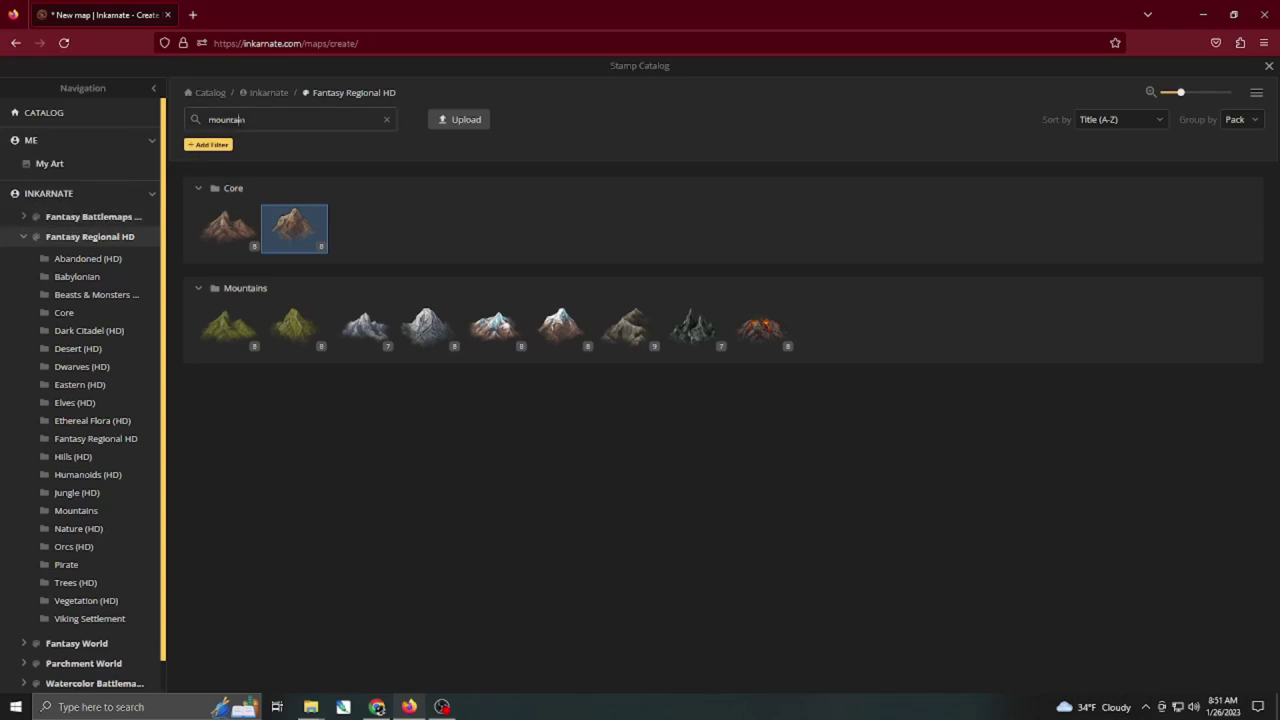
click(386, 119)
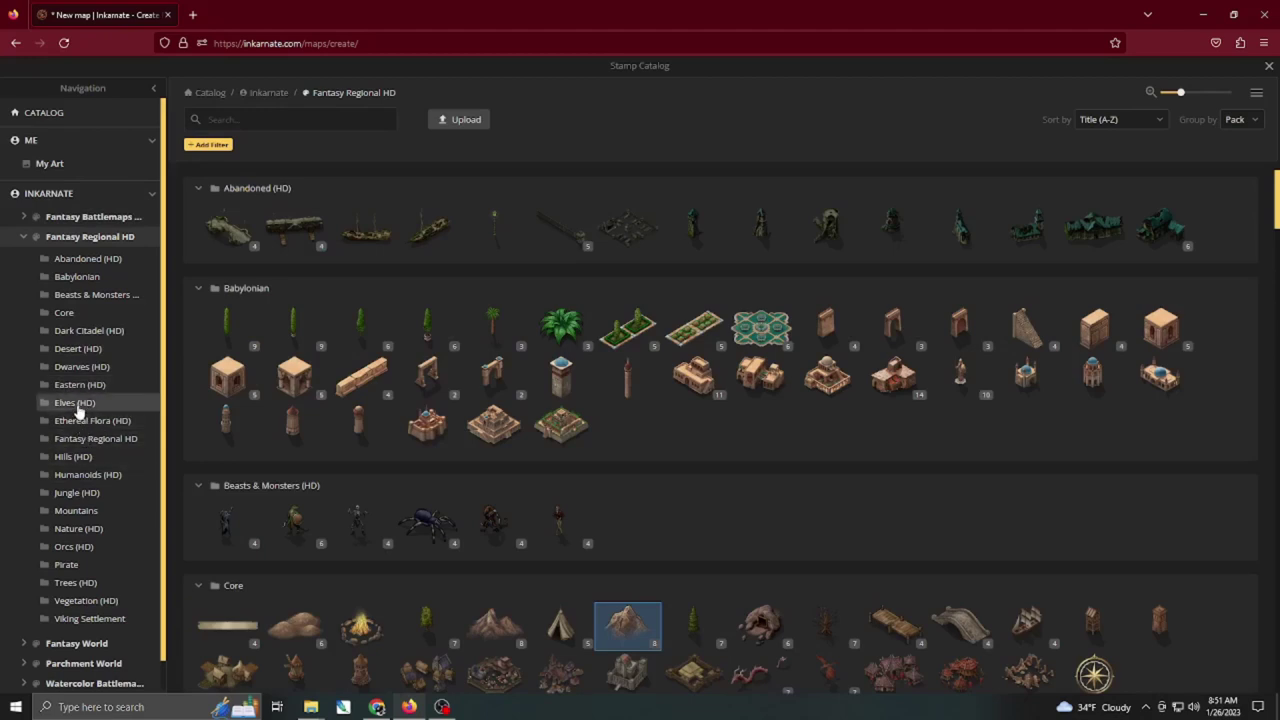
click(80, 404)
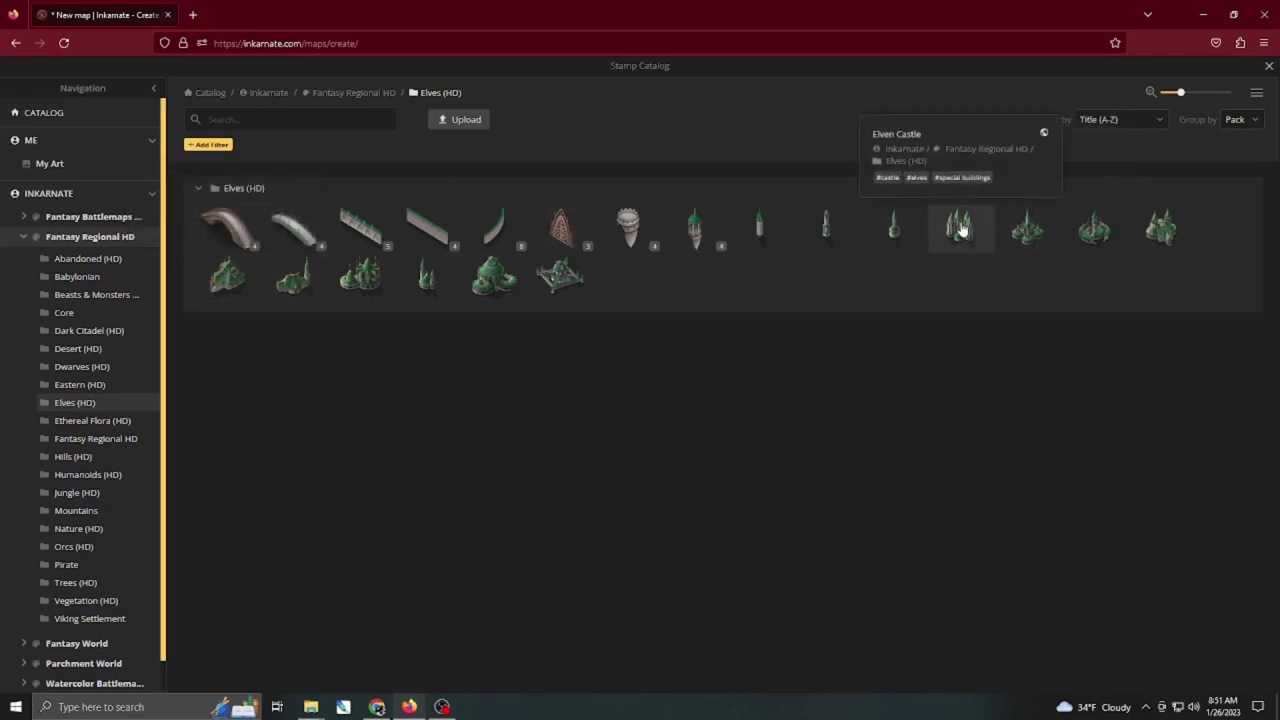
click(1090, 229)
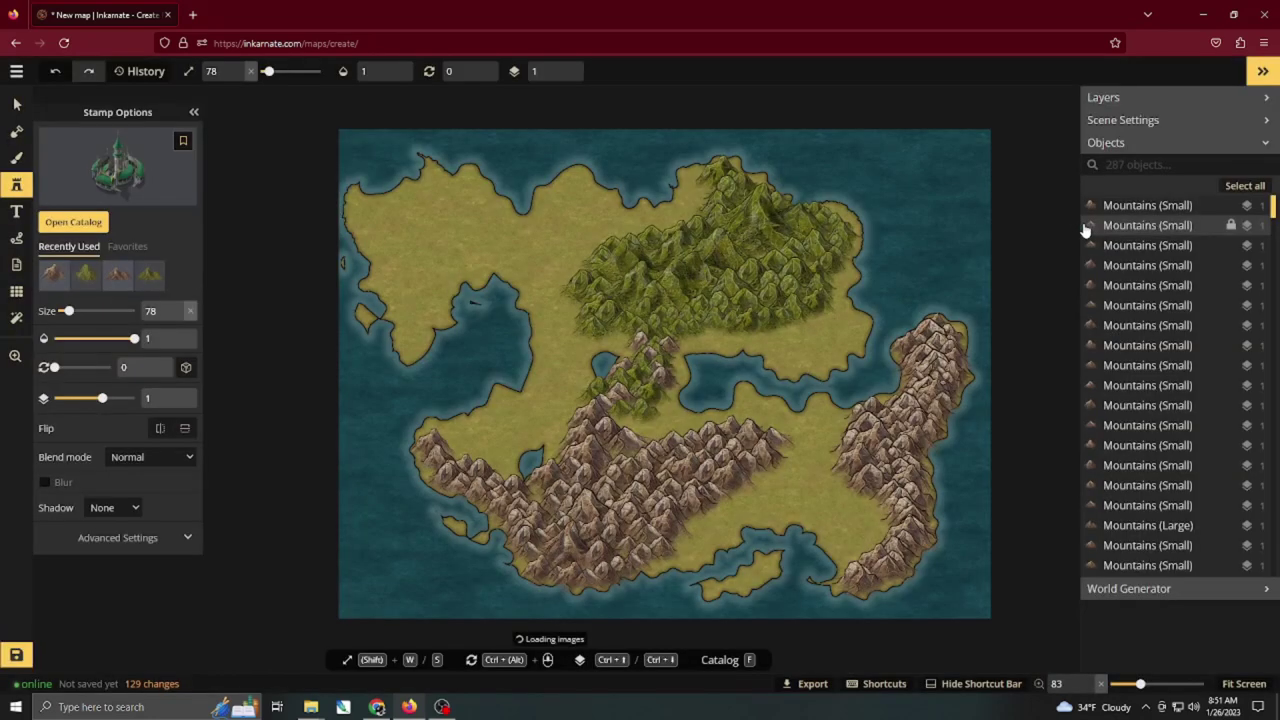
Reduce the stamp size to 24 and place the elven building on the northern headland beside the green mountains.
key(s)
key(s)
key(s)
key(s)
key(s)
key(s)
key(s)
key(s)
key(s)
key(s)
key(s)
key(s)
key(s)
key(s)
key(s)
key(s)
key(s)
key(s)
key(s)
key(s)
key(s)
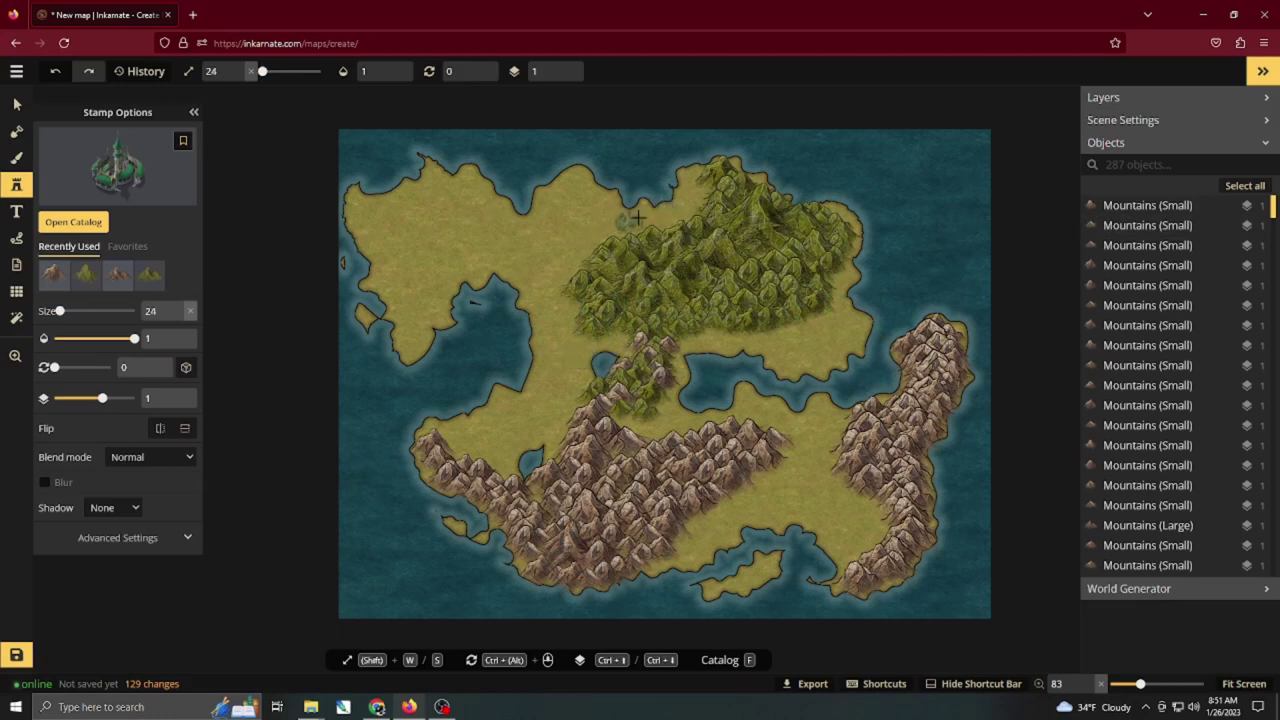
click(689, 189)
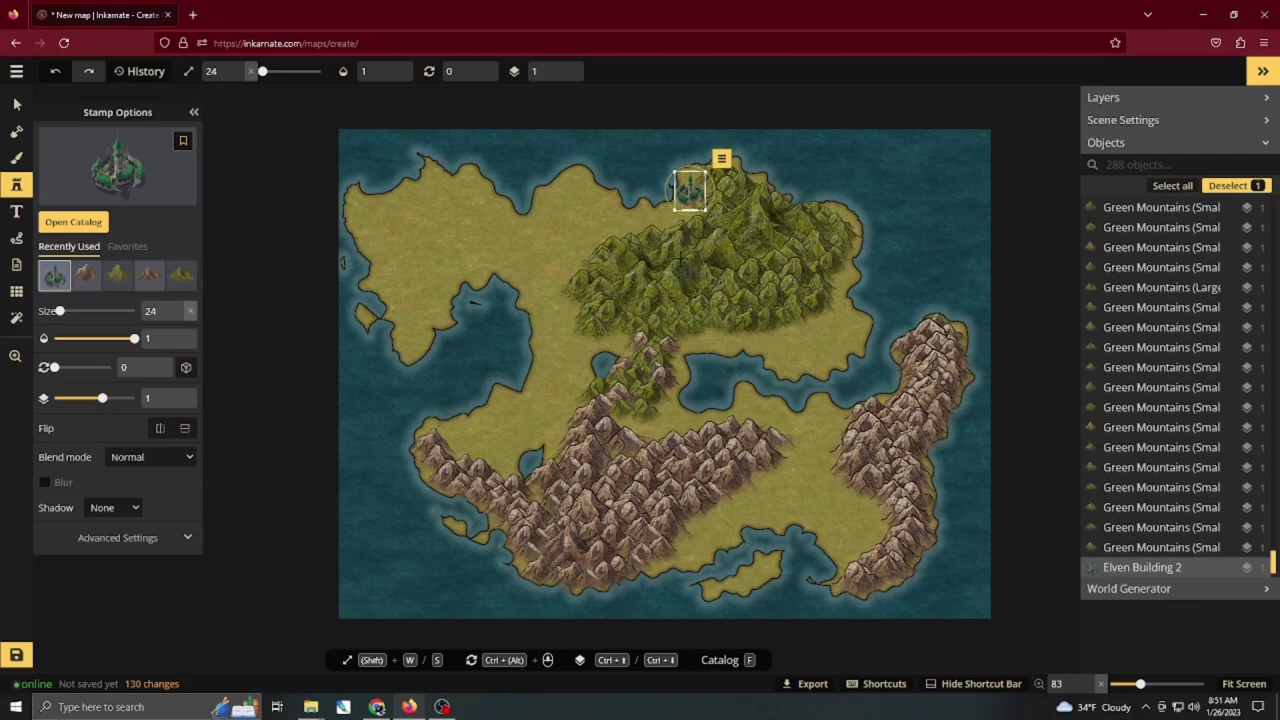
Choose the Elven Building 3 stamp and place it at size 37 by the green range's western end.
click(73, 222)
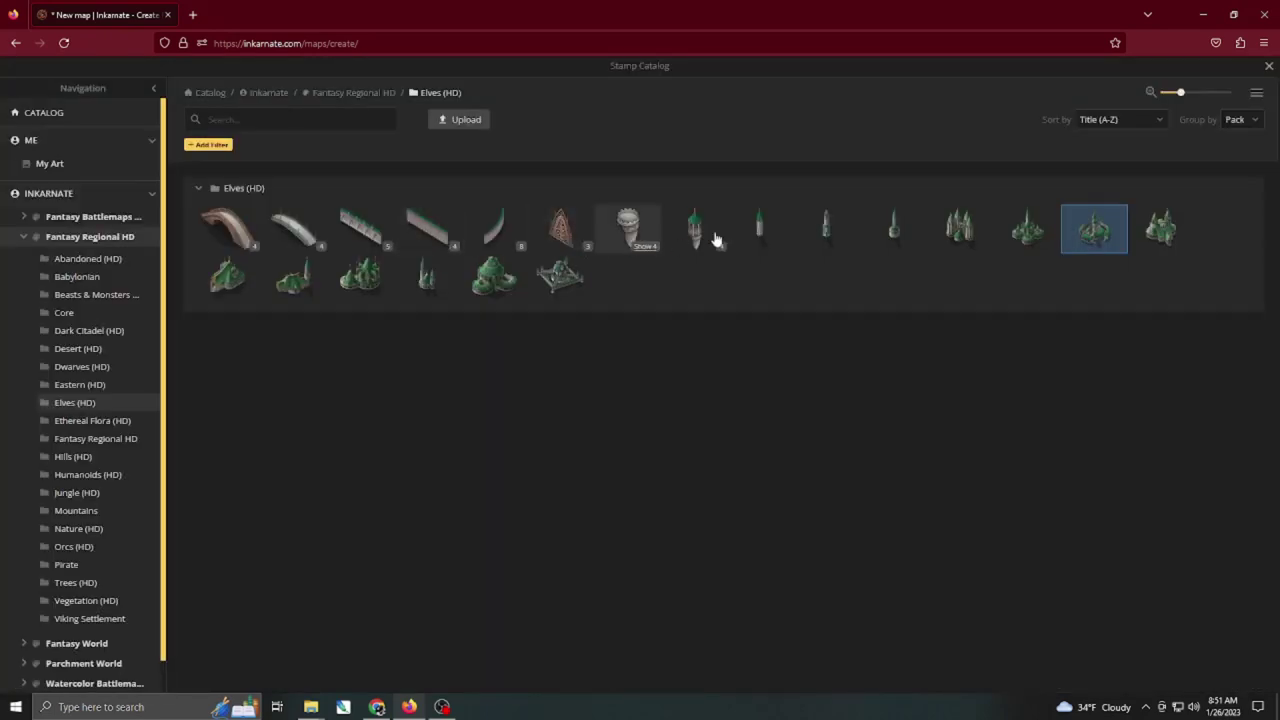
click(1140, 232)
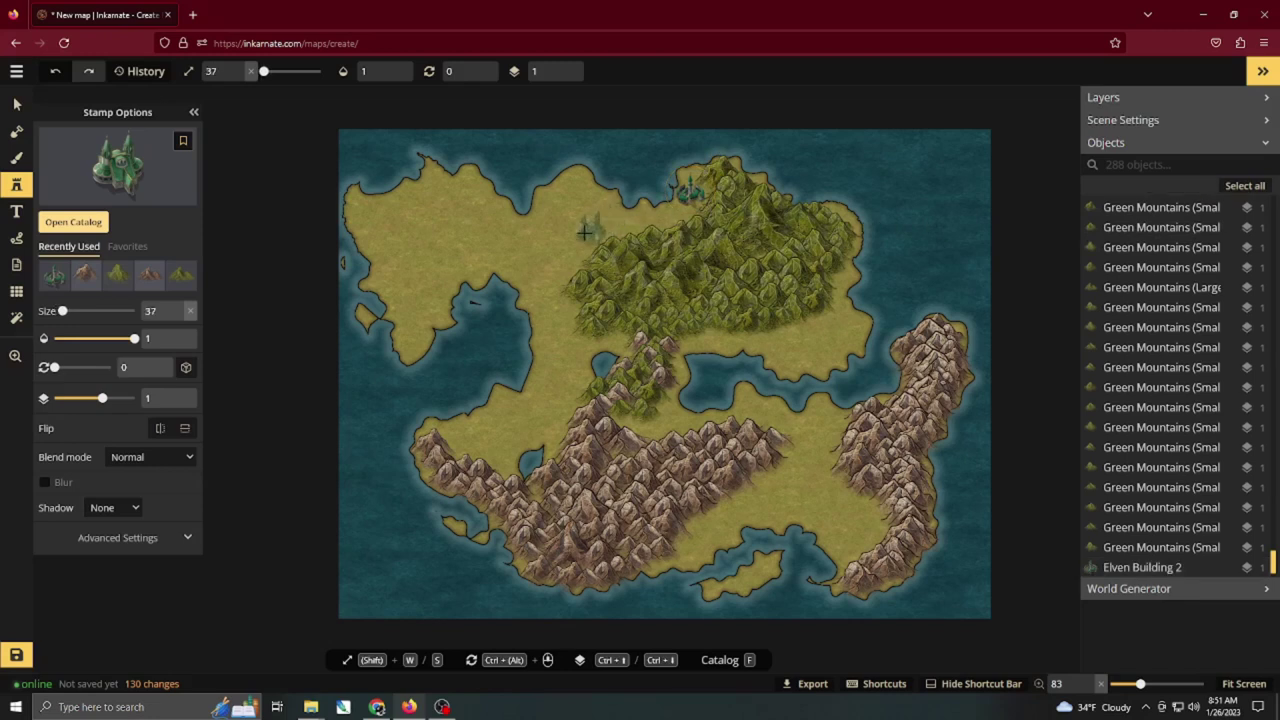
click(577, 238)
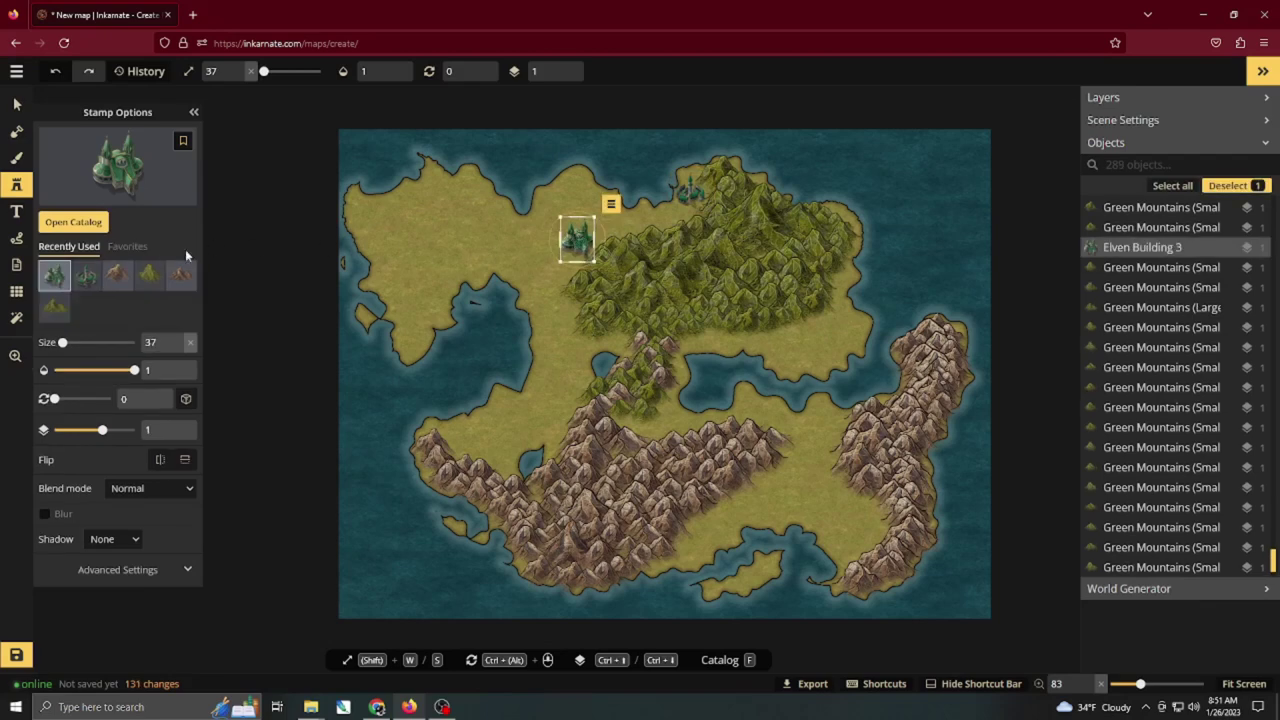
Search the whole Inkarnate stamp catalog for "dec" and choose the Deciduous Trees stamp from Fantasy Regional HD Core.
click(17, 105)
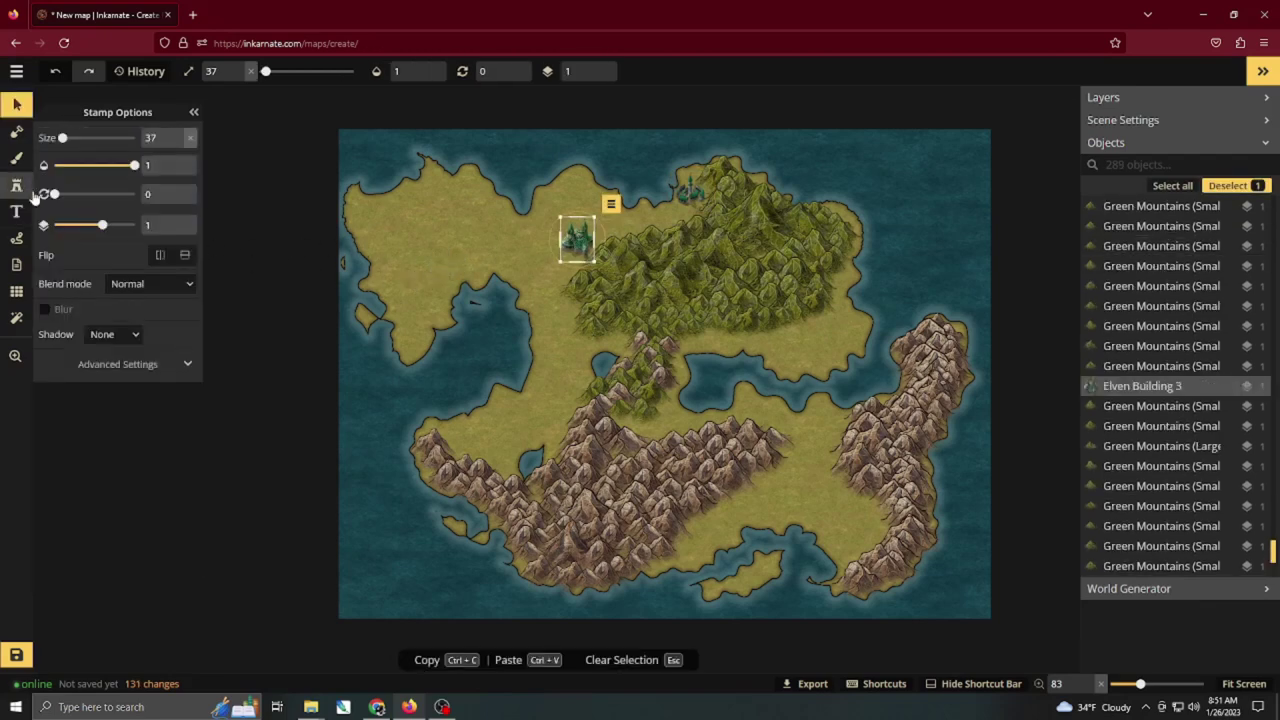
click(17, 186)
click(79, 228)
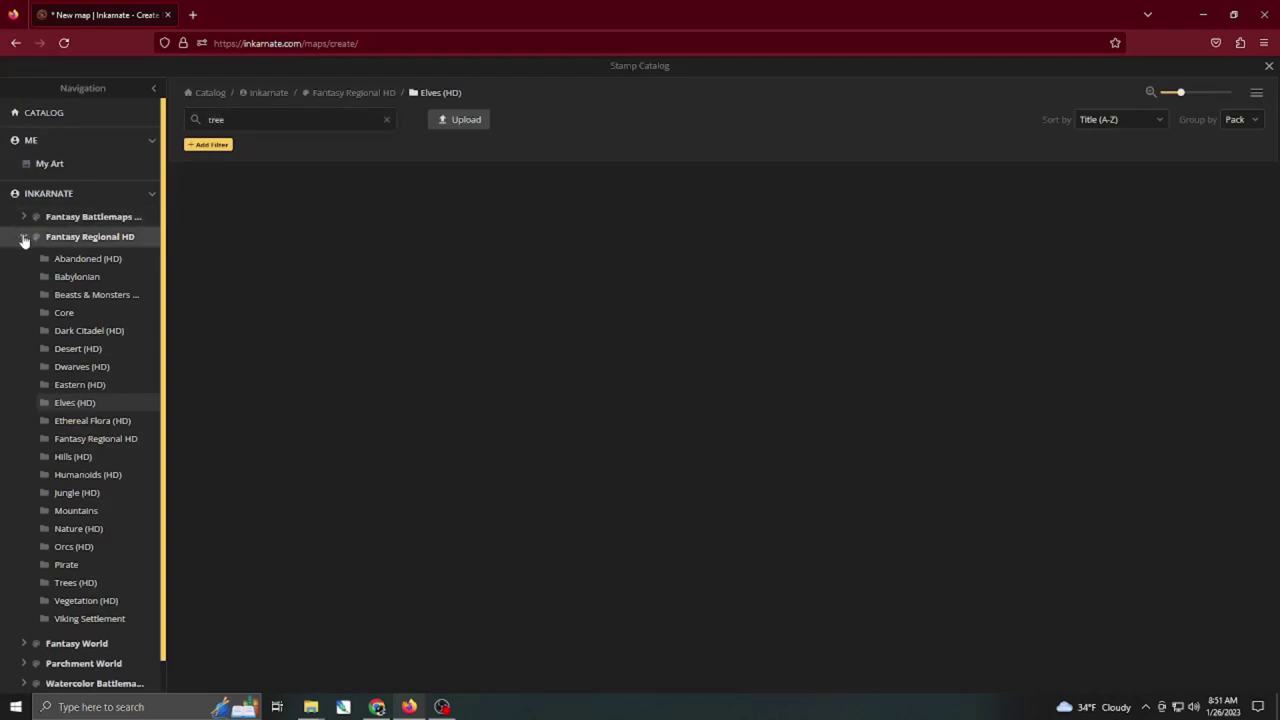
click(23, 237)
click(66, 258)
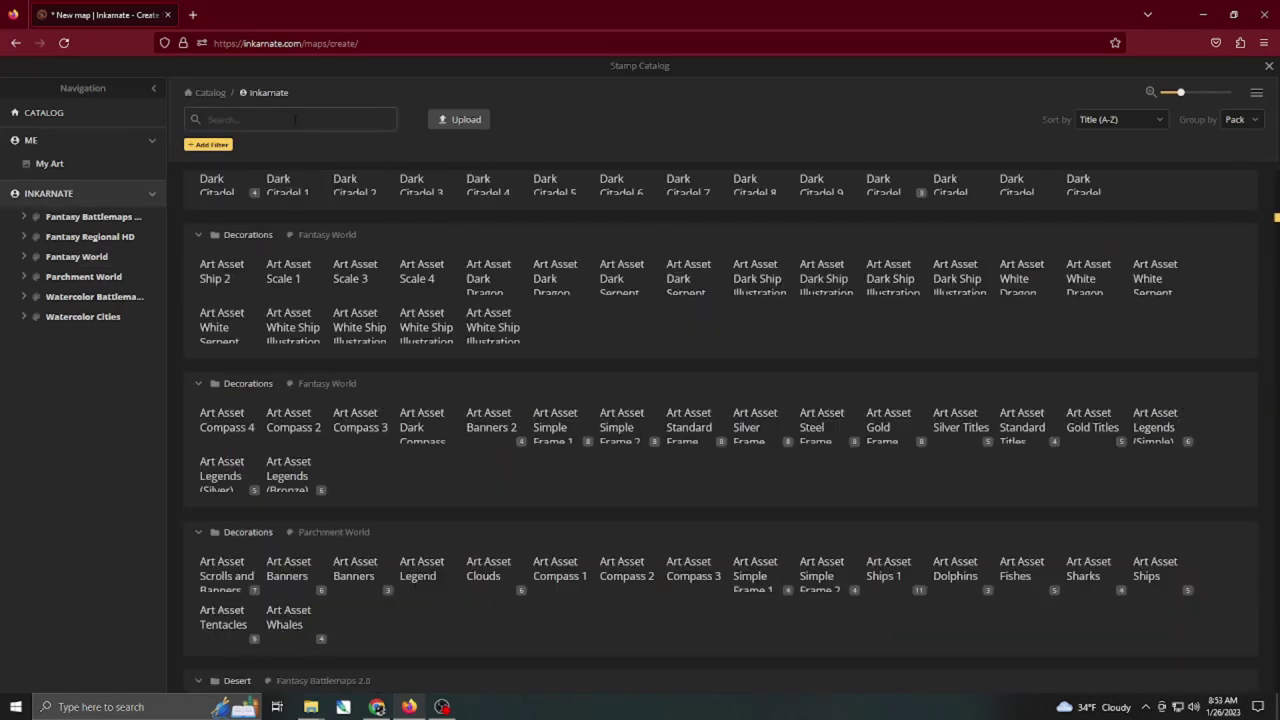
text(dec)
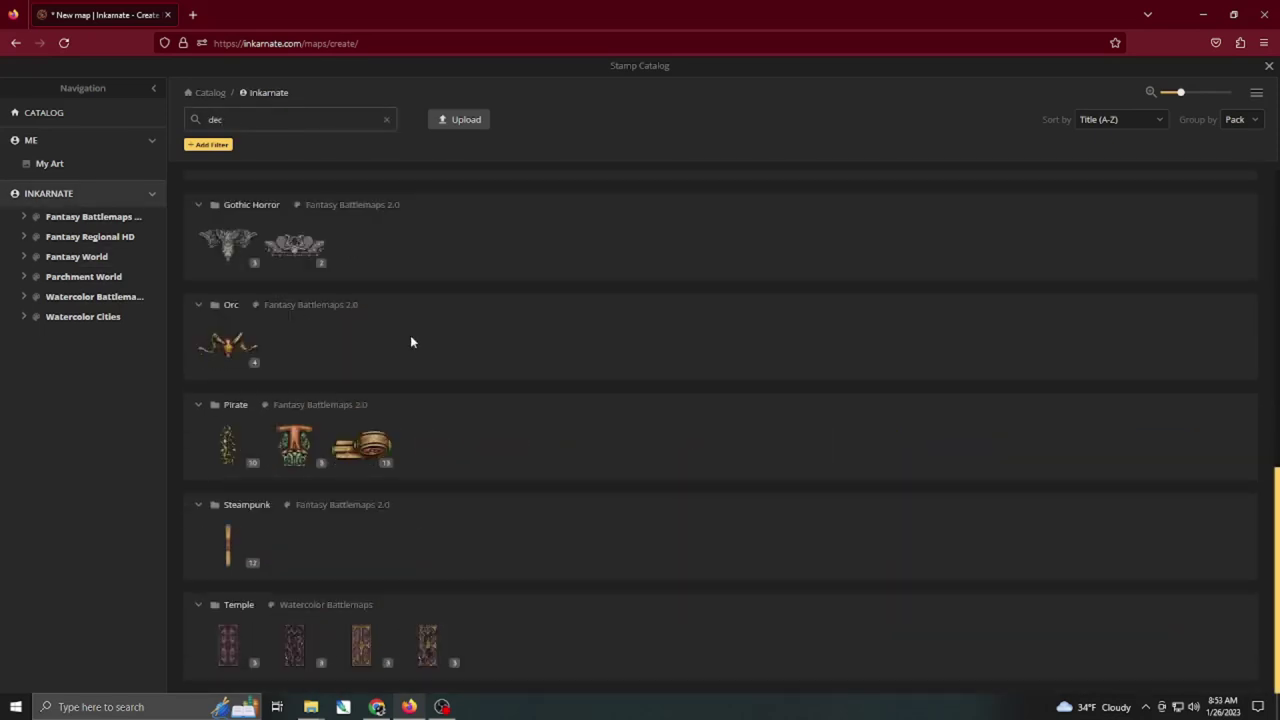
scroll(418, 340, up, 10)
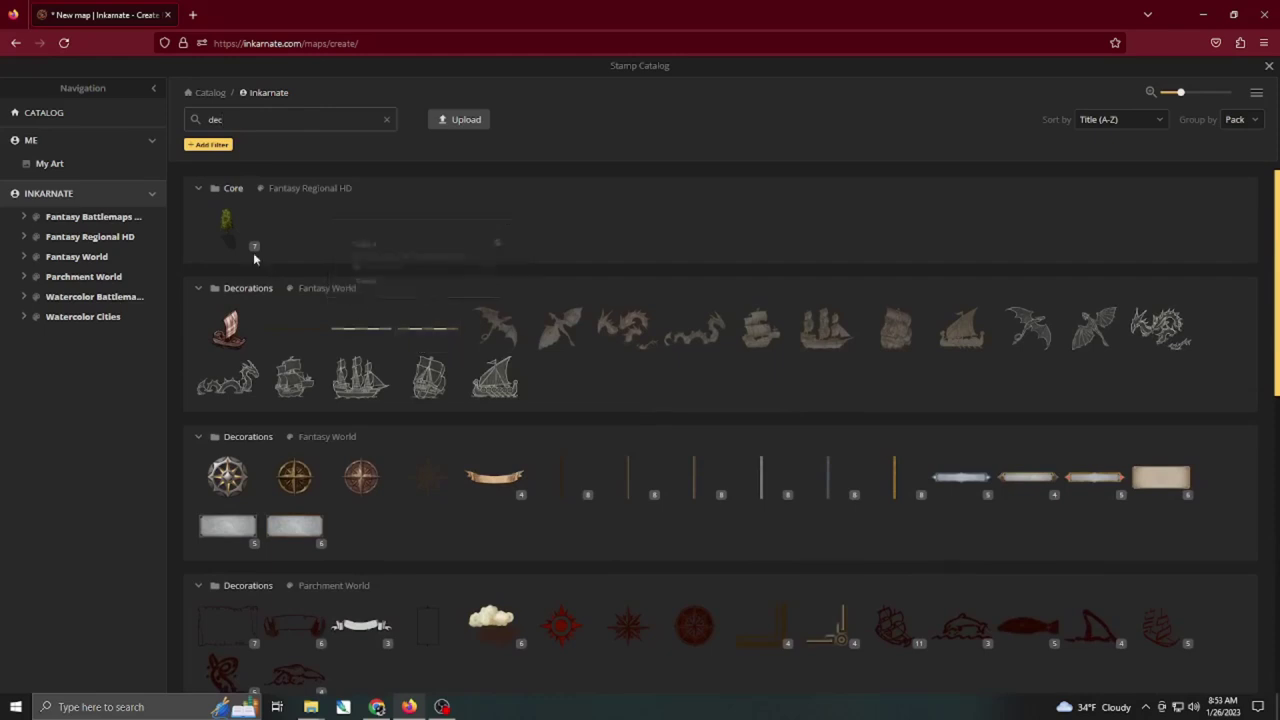
click(229, 228)
Set the stamp area to 7, paint deciduous trees around the northern elven building at size 44 and undo the last stroke.
scroll(579, 290, up, 3)
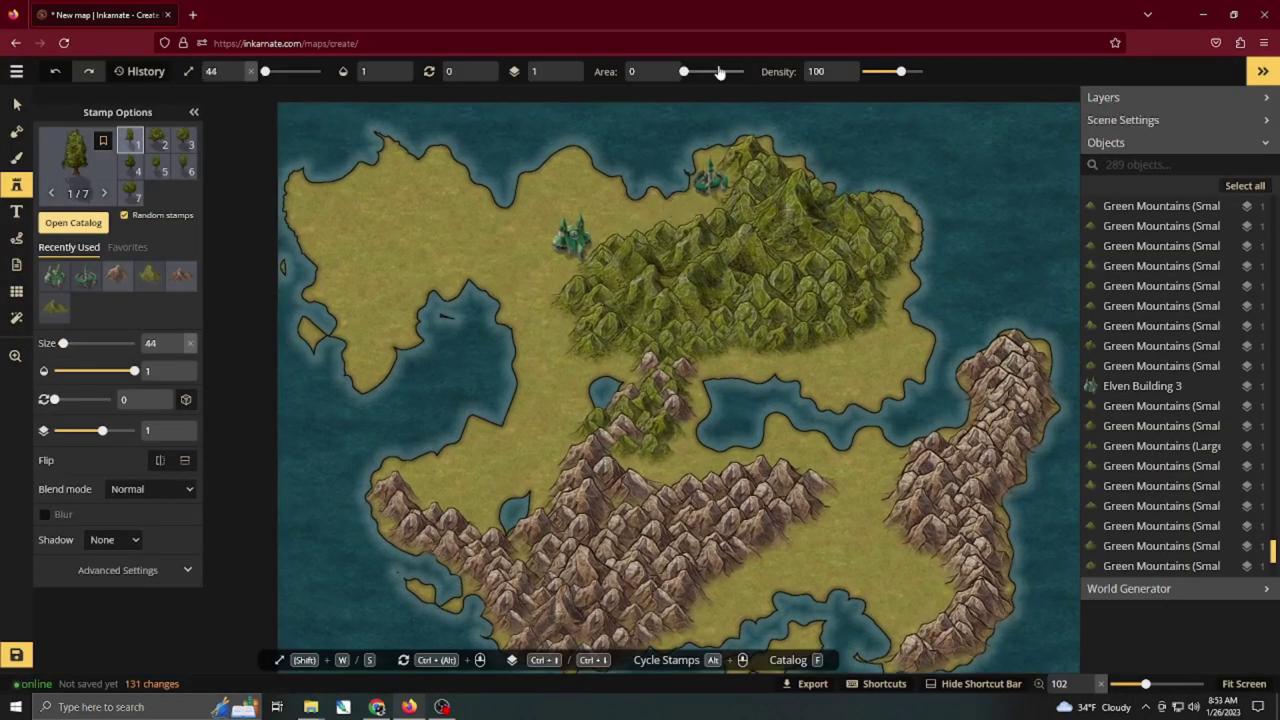
triple_click(662, 69)
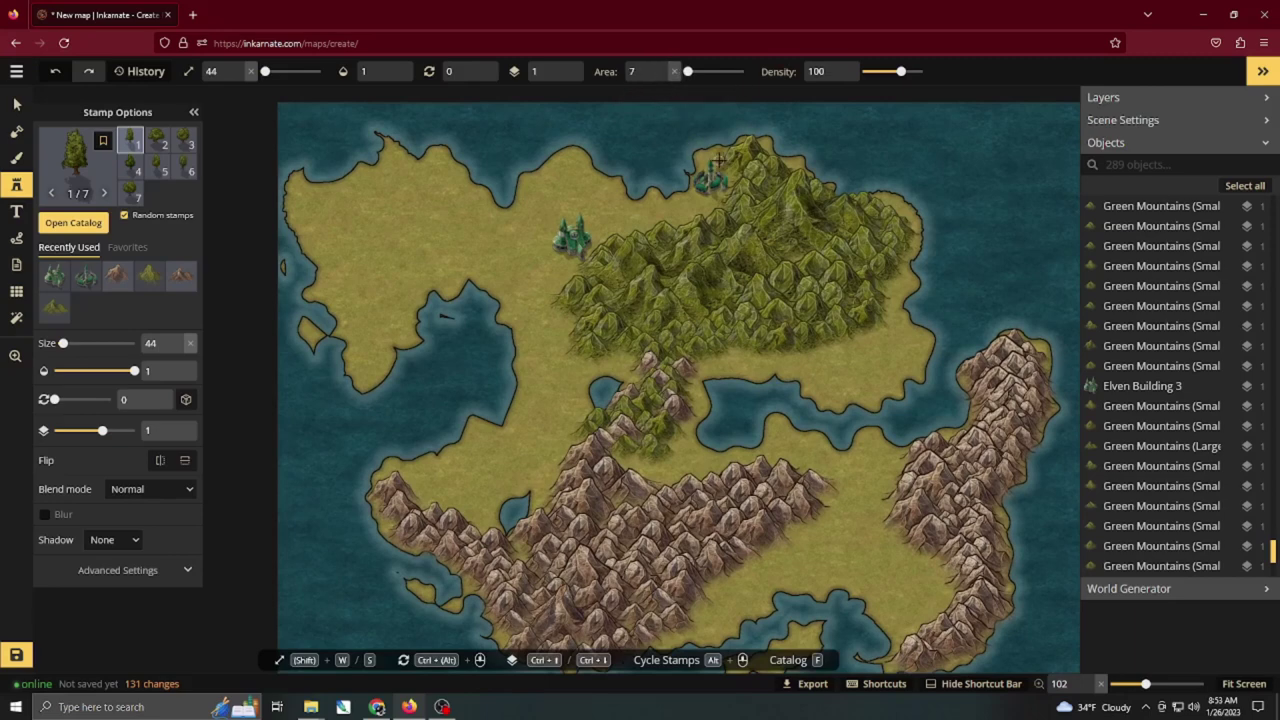
scroll(720, 158, up, 5)
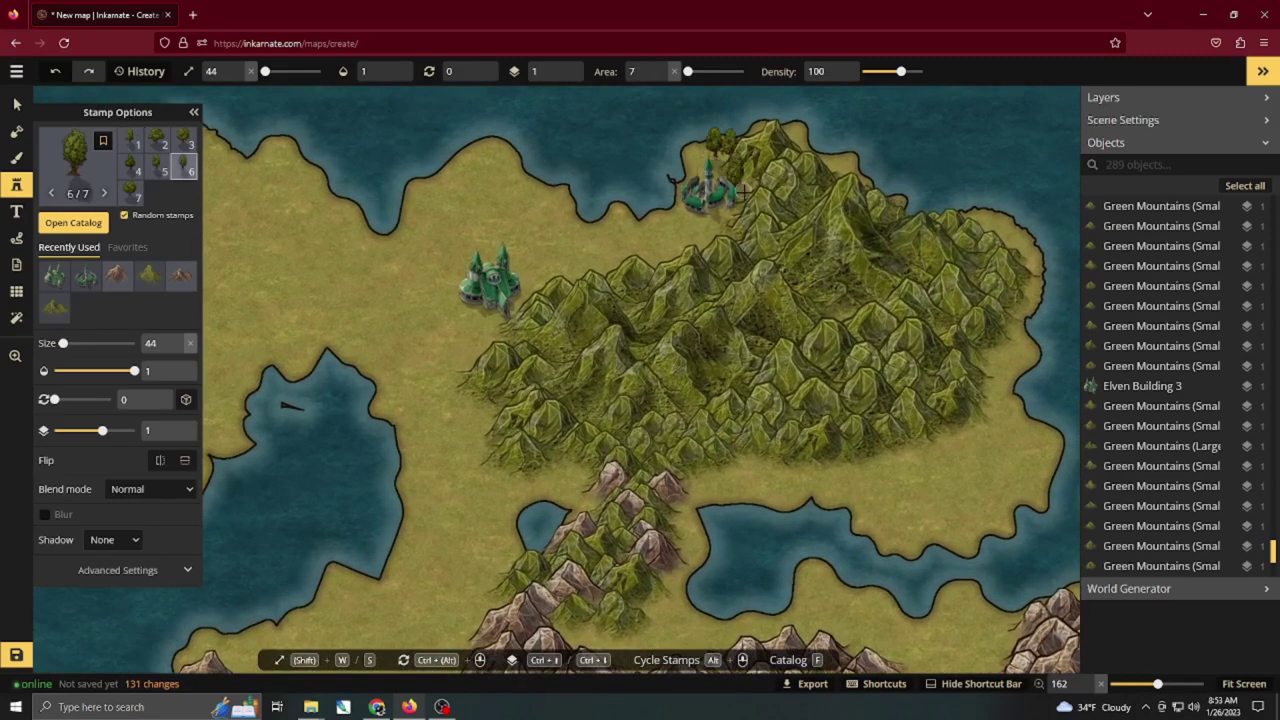
mouse_move(745, 192)
mouse_down()
mouse_move(674, 219)
mouse_move(689, 240)
mouse_move(607, 260)
mouse_up()
key(ctrl+z)
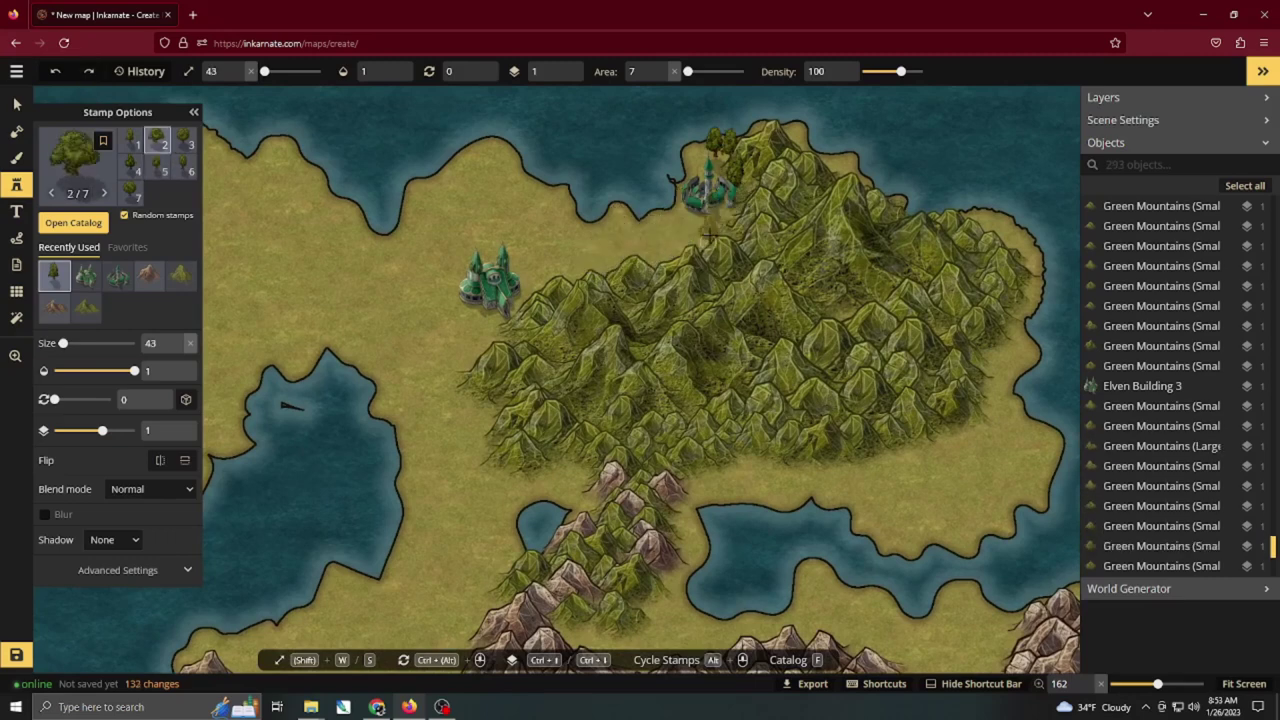
Paint a deciduous forest along the green range's northwestern edge, linking both elven buildings and surrounding the western one.
mouse_move(710, 230)
mouse_down()
mouse_move(678, 222)
mouse_move(699, 236)
mouse_move(569, 268)
mouse_move(527, 300)
mouse_move(644, 296)
mouse_move(617, 306)
mouse_move(656, 354)
mouse_move(510, 326)
mouse_move(556, 352)
mouse_move(499, 321)
mouse_move(472, 331)
mouse_move(448, 278)
mouse_move(523, 264)
mouse_move(470, 261)
mouse_move(617, 233)
mouse_move(620, 215)
mouse_move(652, 232)
mouse_move(590, 240)
mouse_up()
click(624, 303)
click(655, 353)
click(576, 354)
click(526, 356)
click(504, 325)
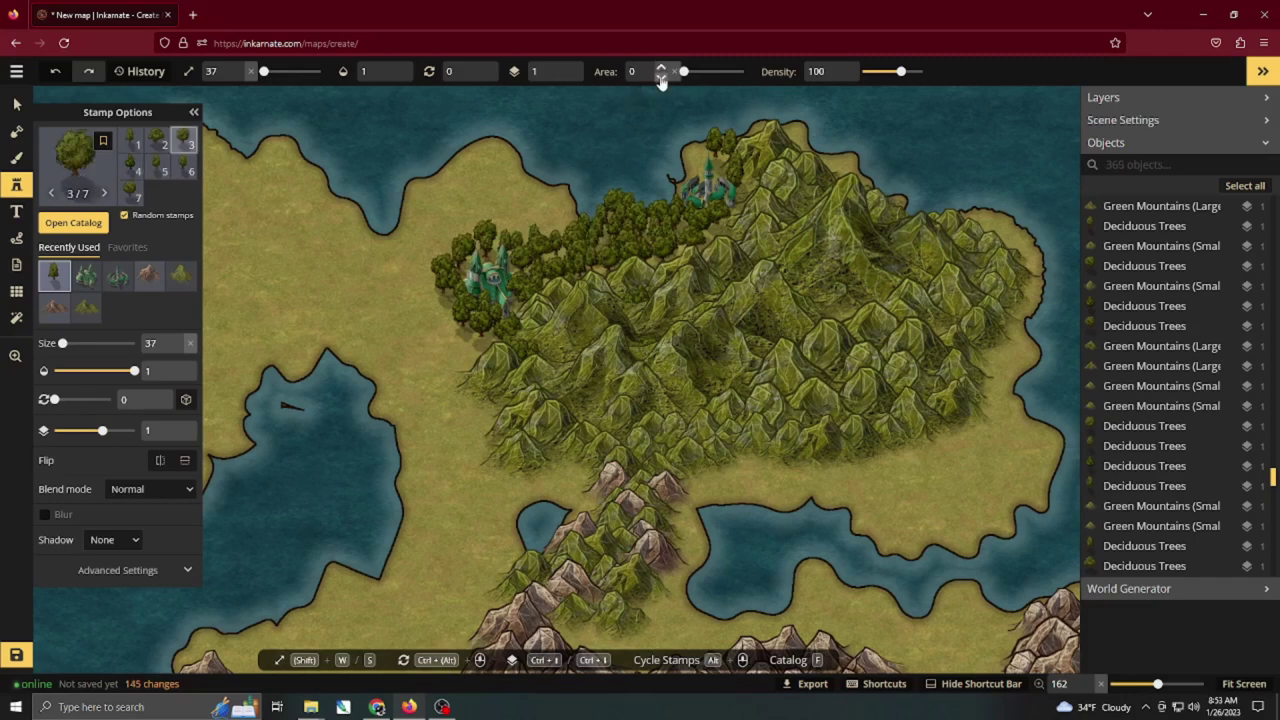
Thicken the deciduous forest around the western elven building and extend it southward along the green range's western edge.
mouse_move(520, 228)
mouse_down()
mouse_move(558, 221)
mouse_move(518, 230)
mouse_up()
drag(529, 378, 627, 241)
mouse_move(560, 190)
mouse_down()
mouse_move(566, 280)
mouse_move(605, 335)
mouse_move(552, 285)
mouse_up()
mouse_move(595, 235)
mouse_down()
mouse_move(565, 261)
mouse_move(557, 313)
mouse_move(591, 360)
mouse_move(558, 302)
mouse_move(616, 340)
mouse_move(606, 350)
mouse_move(621, 393)
mouse_move(580, 370)
mouse_up()
click(608, 212)
mouse_move(536, 324)
mouse_down()
mouse_move(549, 352)
mouse_move(537, 250)
mouse_move(577, 191)
mouse_up()
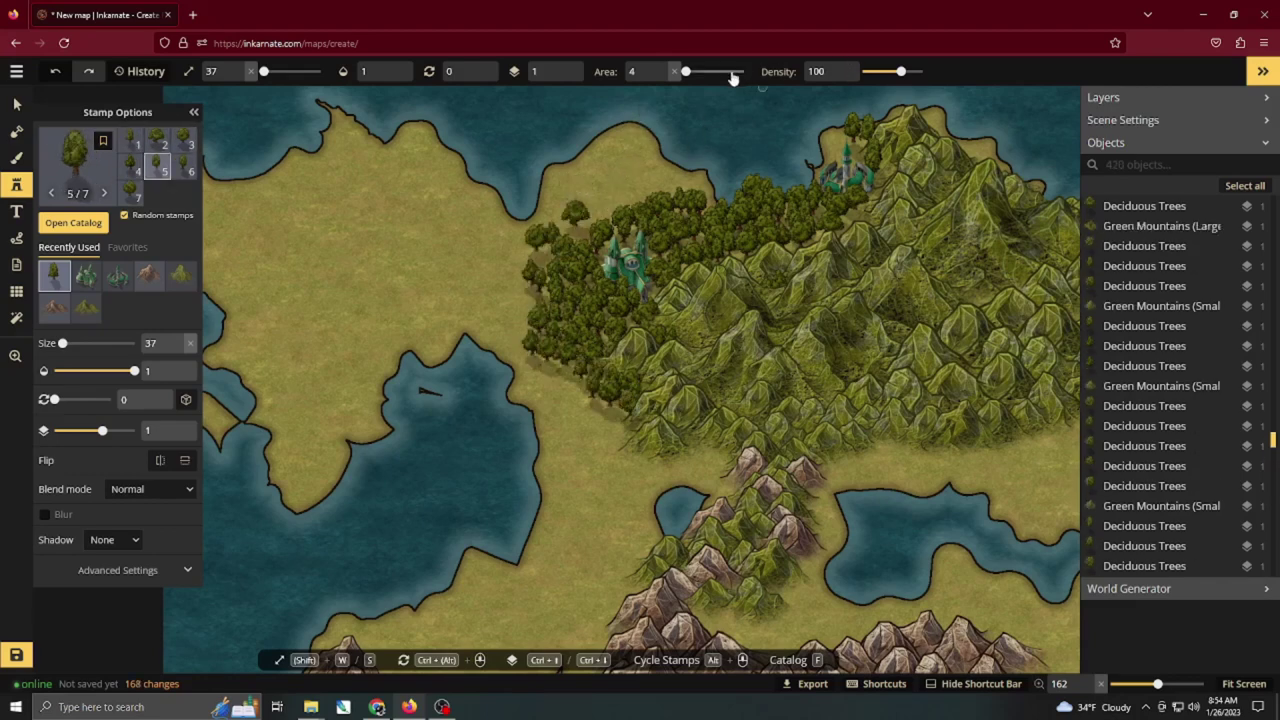
Set the stamp area to 24 and density to 71, and paint a looser forest north and west of the western elven building.
click(662, 69)
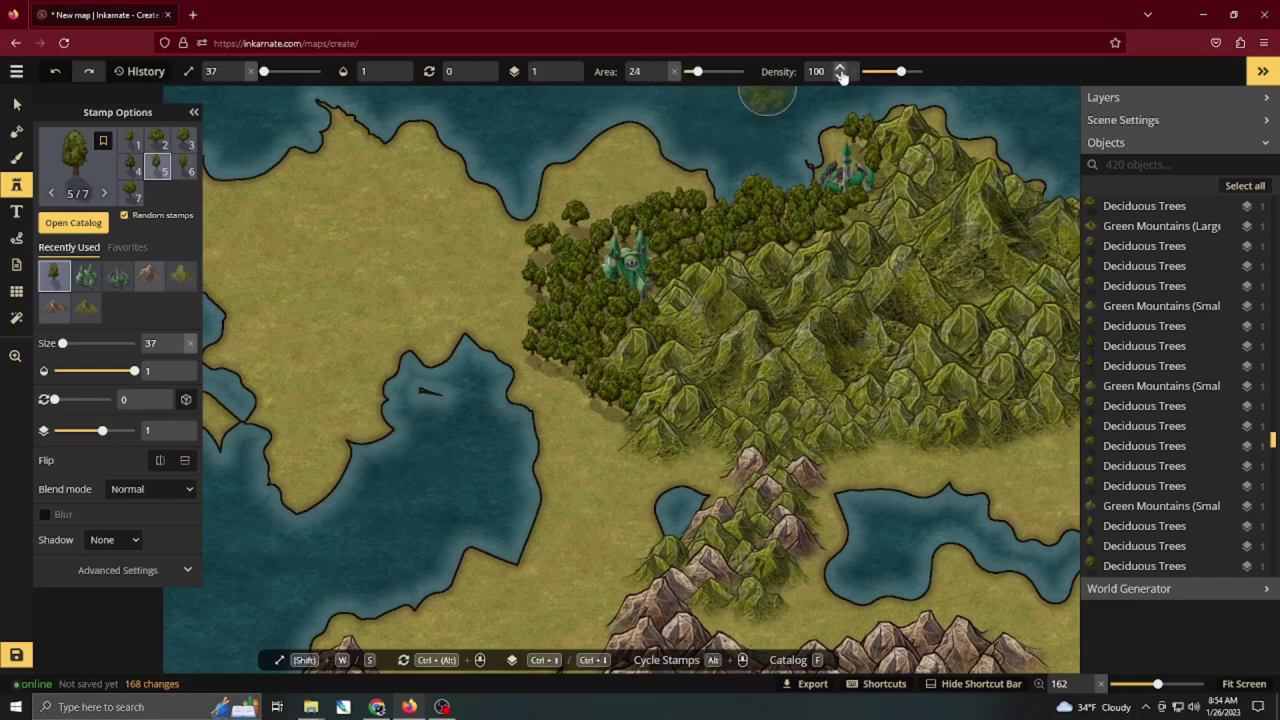
click(841, 77)
mouse_move(600, 188)
mouse_down()
mouse_move(628, 152)
mouse_move(643, 168)
mouse_up()
drag(660, 180, 675, 209)
mouse_move(576, 194)
mouse_down()
mouse_move(570, 228)
mouse_move(625, 258)
mouse_move(550, 244)
mouse_move(522, 262)
mouse_move(548, 342)
mouse_move(511, 327)
mouse_move(471, 284)
mouse_move(496, 220)
mouse_move(512, 268)
mouse_up()
scroll(585, 320, down, 3)
drag(649, 434, 638, 202)
scroll(637, 200, down, 2)
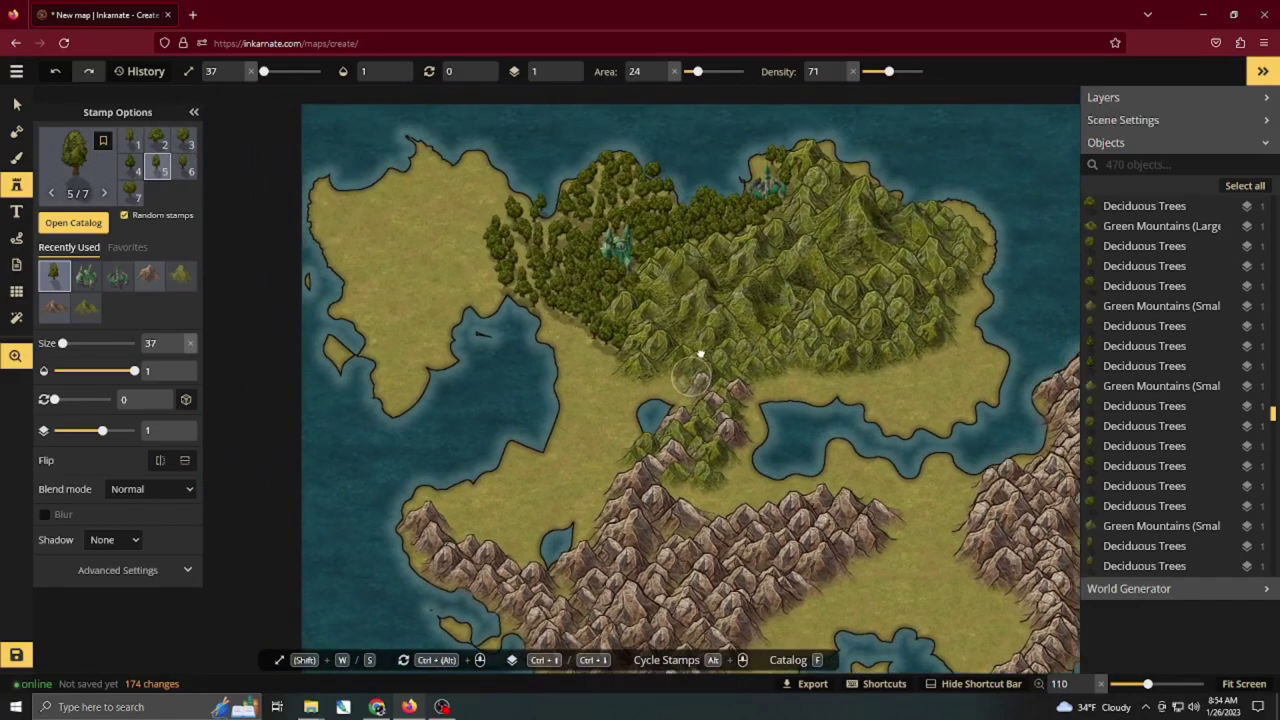
Choose the Dwarven Castle stamp from the Dwarves (HD) pack of Fantasy Regional HD.
click(73, 222)
click(26, 238)
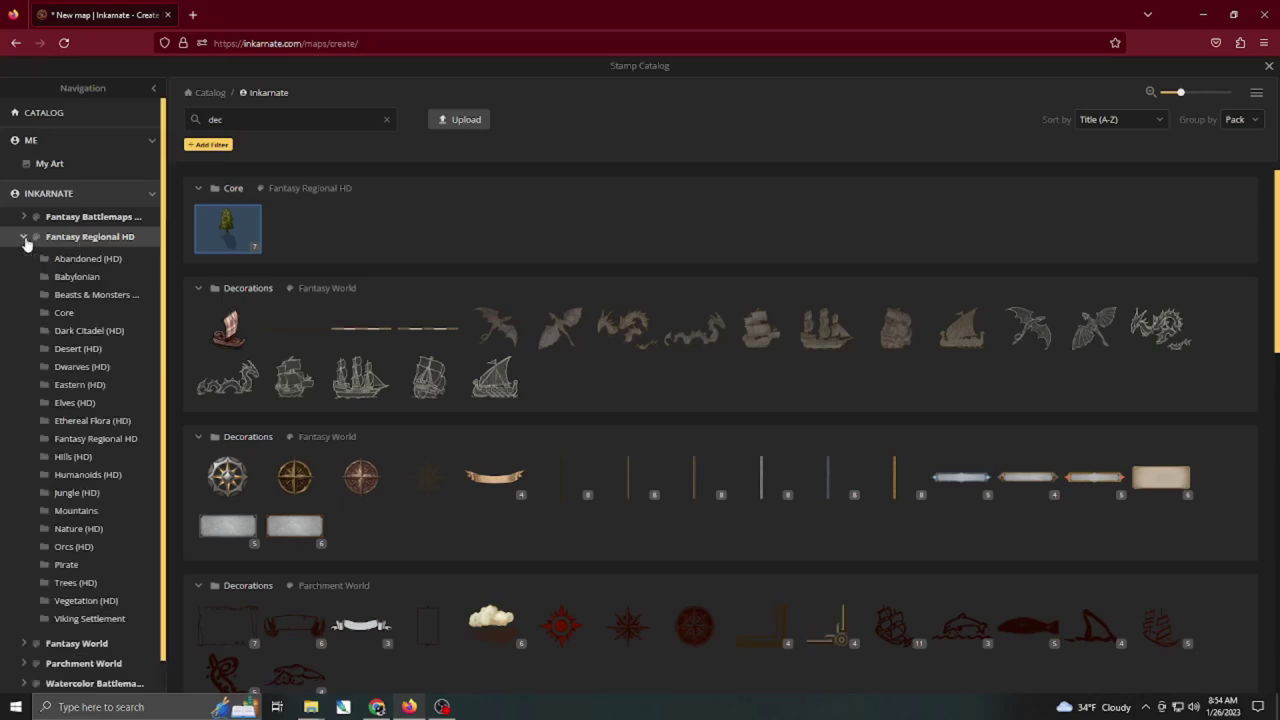
click(82, 367)
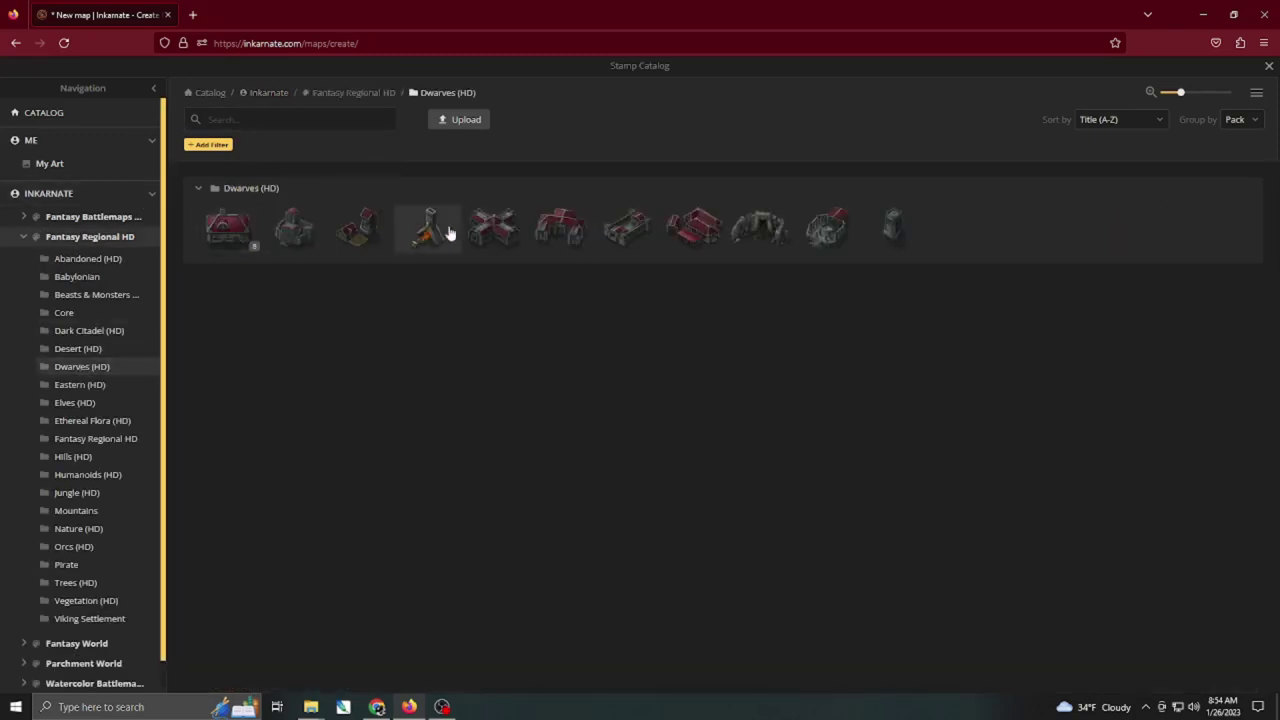
click(293, 230)
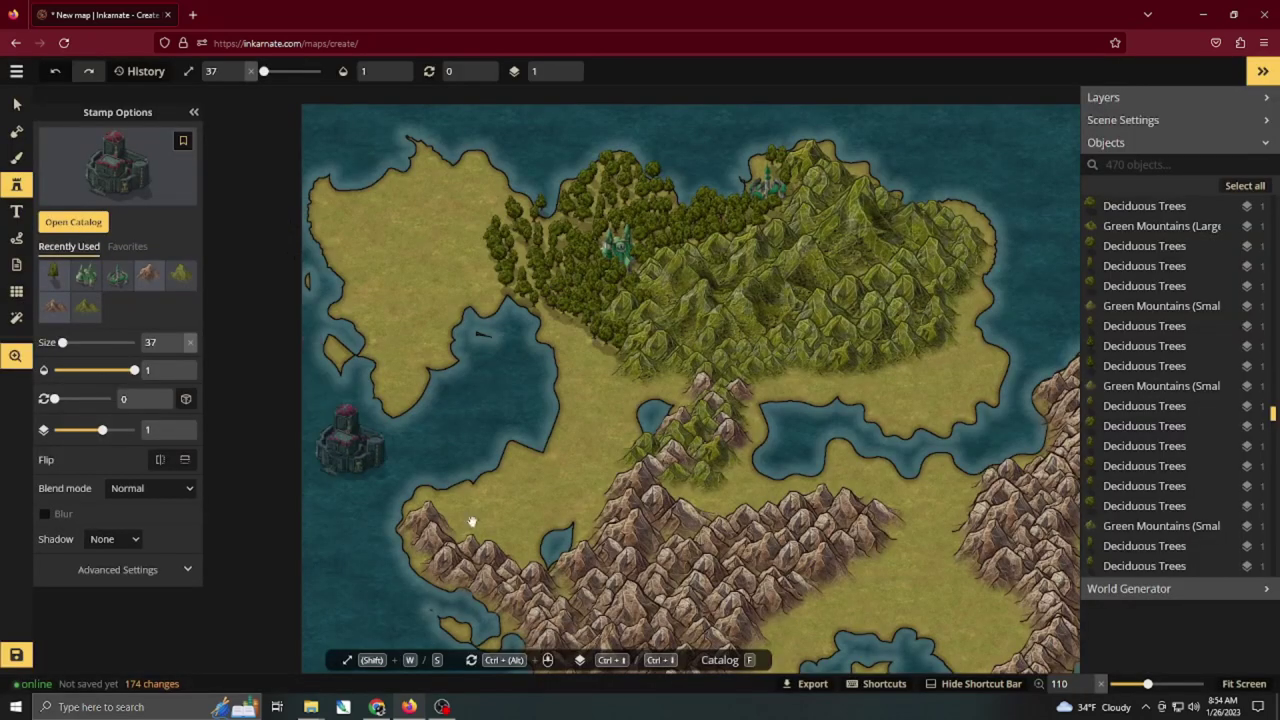
Place the Dwarven Castle at size 12 beside the southeastern edge of the central brown mountain range.
drag(477, 522, 376, 288)
scroll(728, 370, up, 2)
scroll(702, 376, up, 4)
key(s)
key(s)
key(s)
key(s)
key(s)
key(s)
key(s)
key(s)
key(s)
key(s)
key(s)
key(s)
key(s)
key(s)
key(s)
key(s)
key(s)
key(s)
key(s)
key(s)
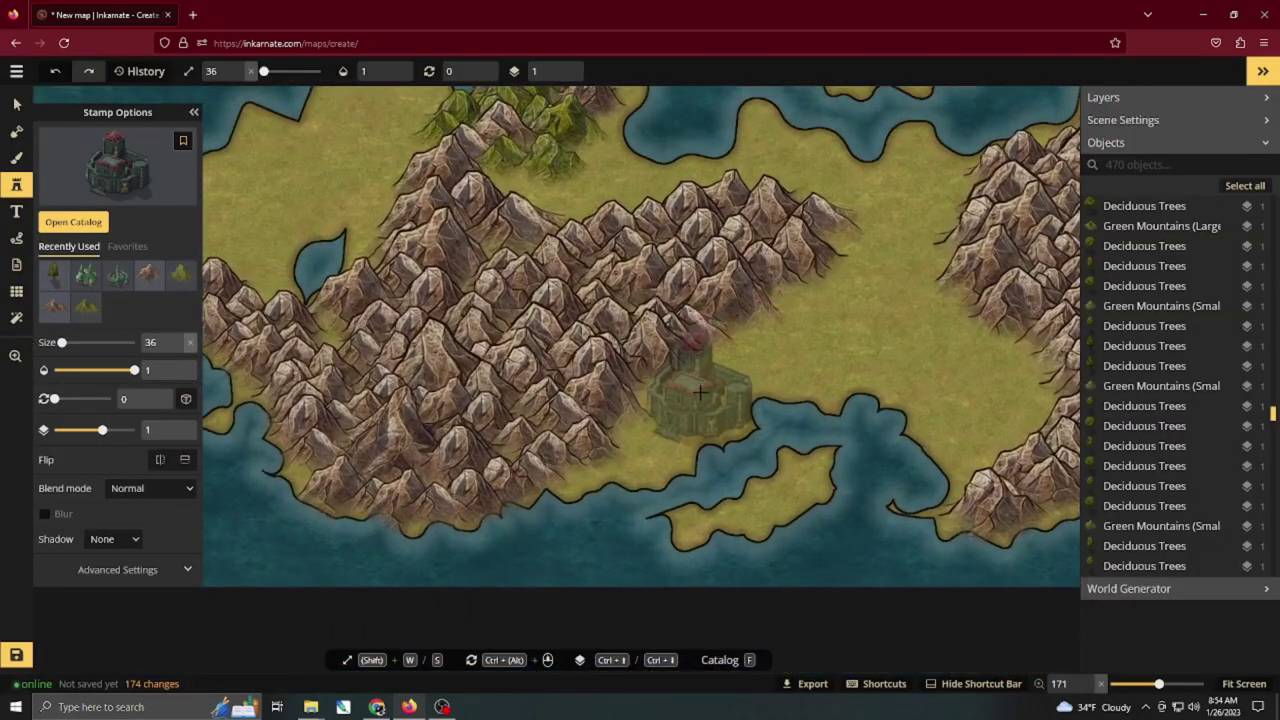
key(s)
click(636, 436)
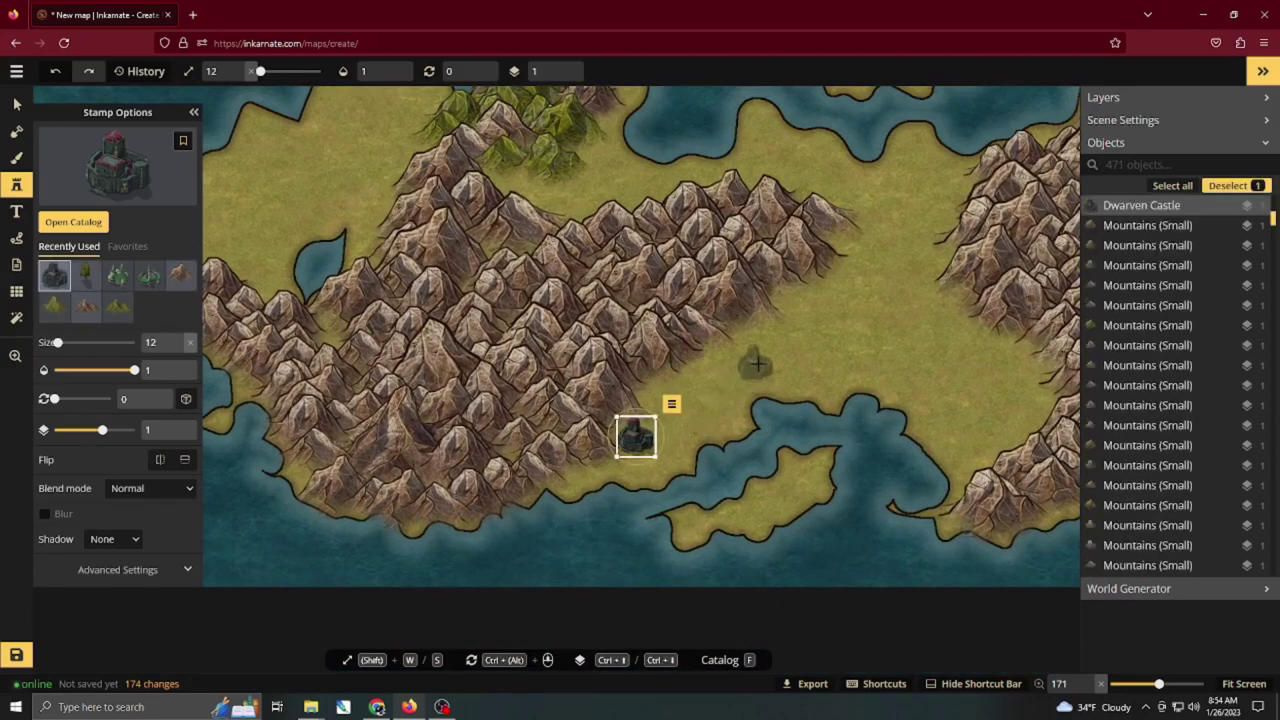
Place a Dwarven Market stamp at size 12 by the eastern range's southern tip and move the Dwarven Castle southwest to the coast.
click(73, 222)
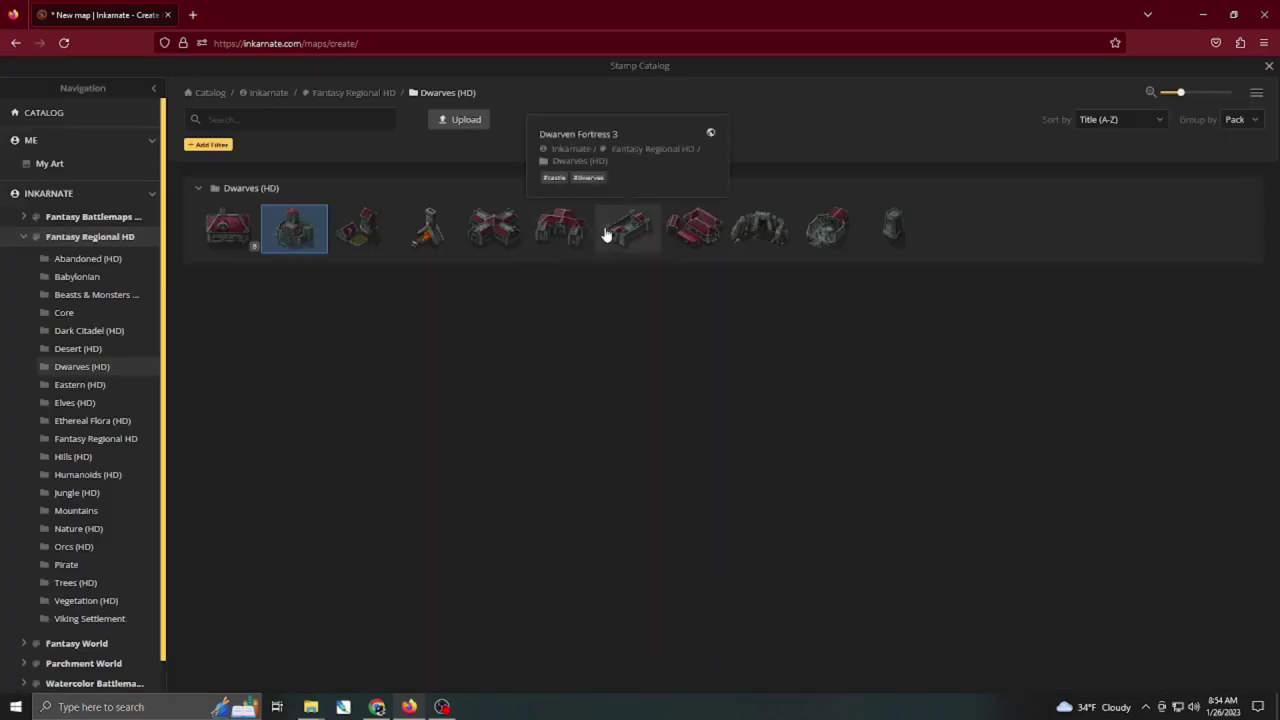
click(694, 228)
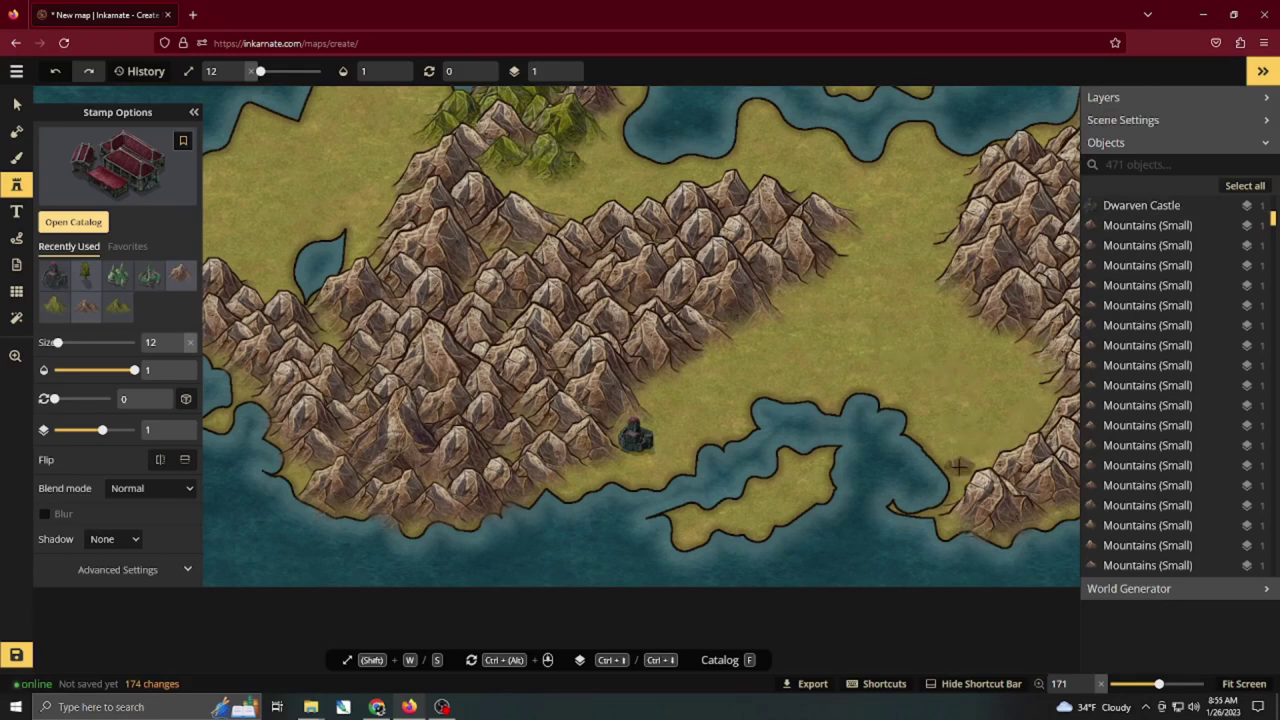
click(959, 467)
key(v)
drag(627, 444, 580, 480)
Choose the Dwarven Mine stamp, flip it horizontally and place it at size 24 against the mountains just above the Dwarven Castle.
click(17, 186)
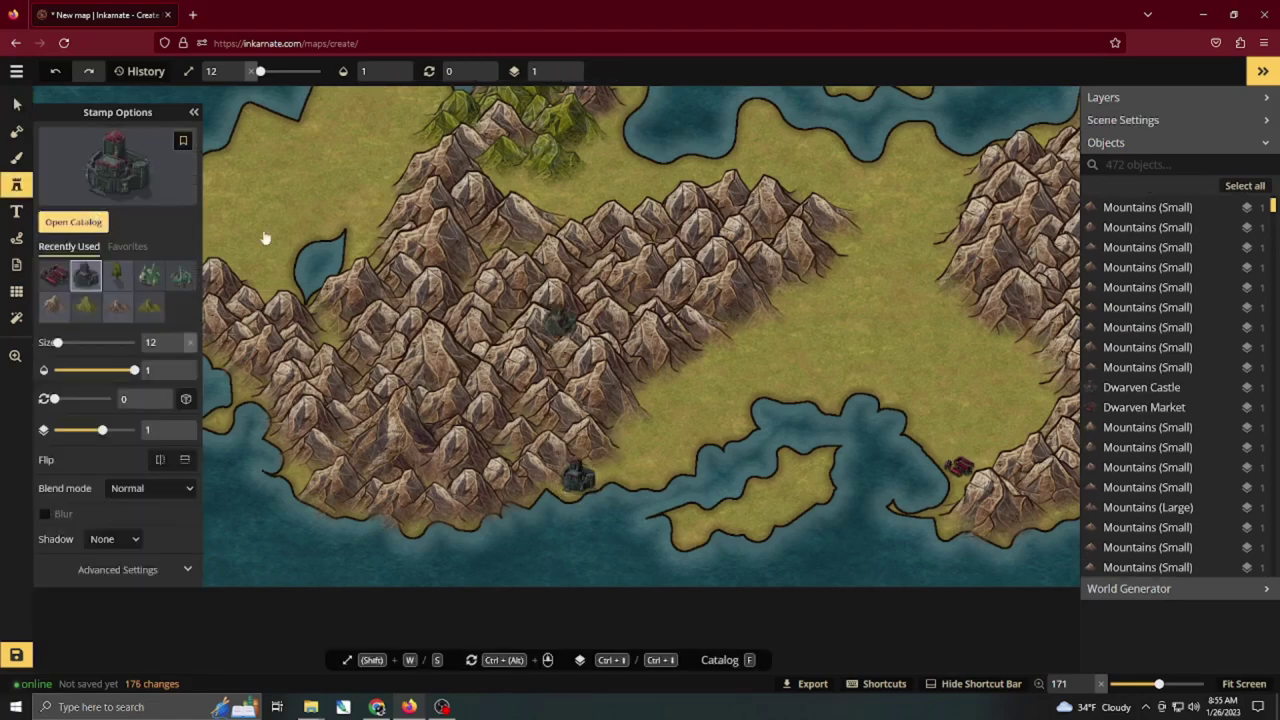
key(f)
click(784, 241)
scroll(643, 440, up, 2)
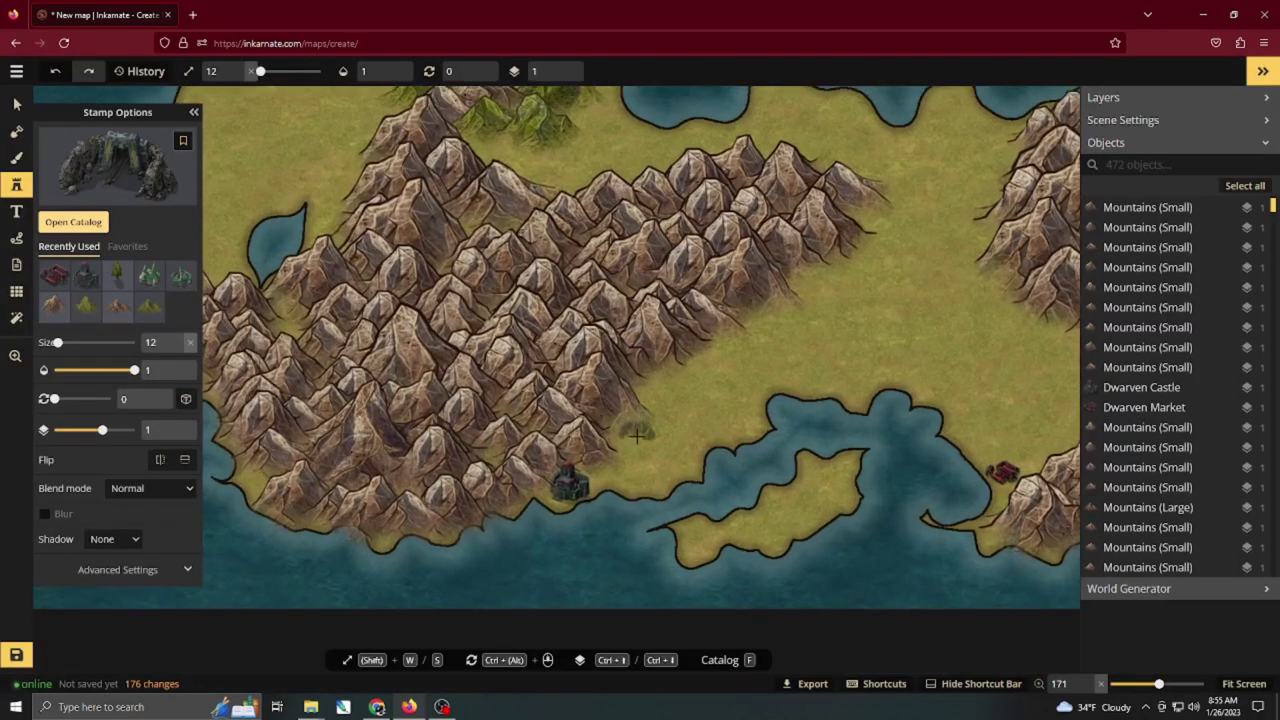
key(w)
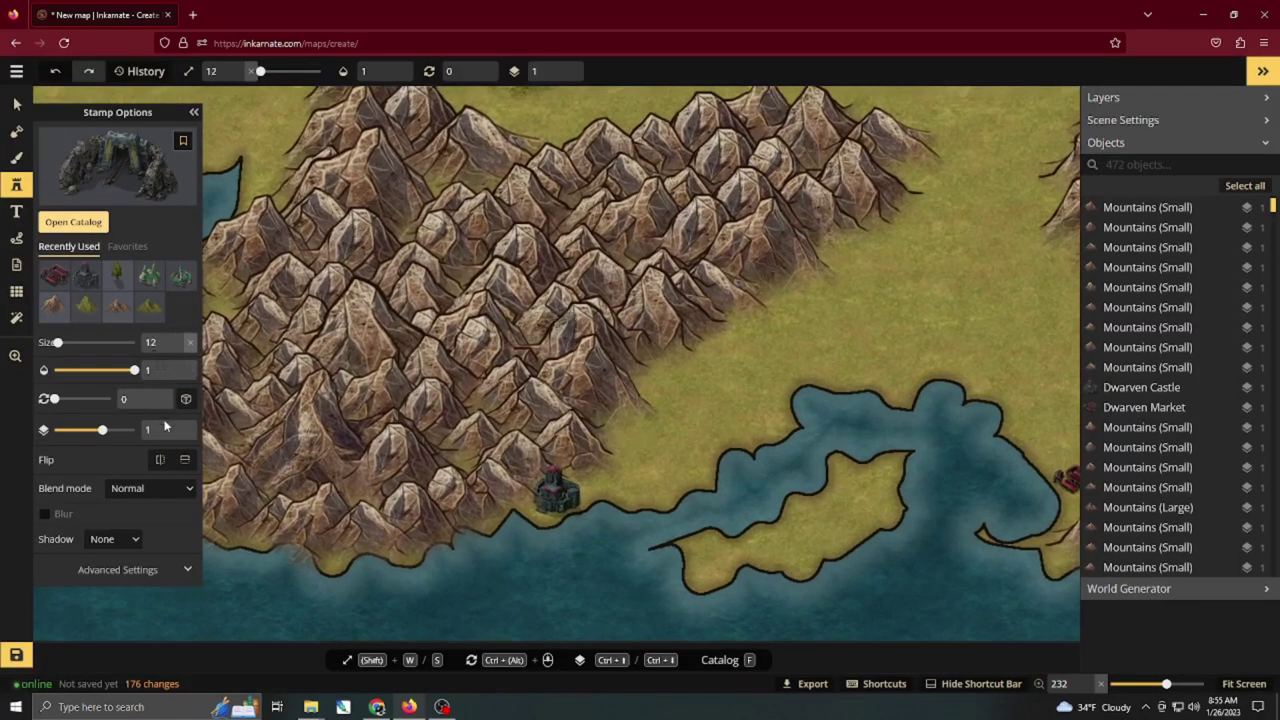
click(159, 459)
key(w)
key(w)
key(w)
key(w)
key(w)
key(w)
key(w)
key(w)
key(w)
key(w)
key(w)
key(w)
click(605, 425)
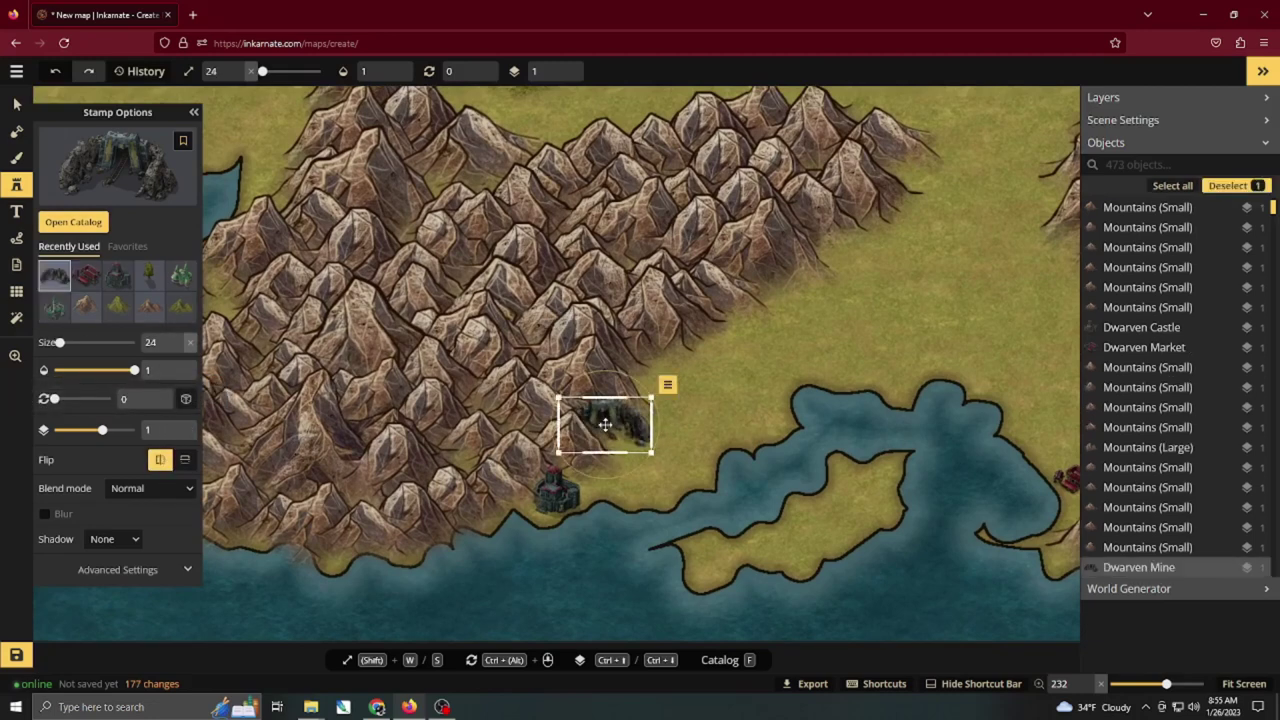
Move the small mountain overlapping the Dwarven Mine westward and shift the mine closer to the range.
click(605, 425)
click(553, 449)
drag(562, 448, 508, 455)
click(613, 427)
drag(614, 426, 583, 430)
click(709, 430)
scroll(708, 431, down, 8)
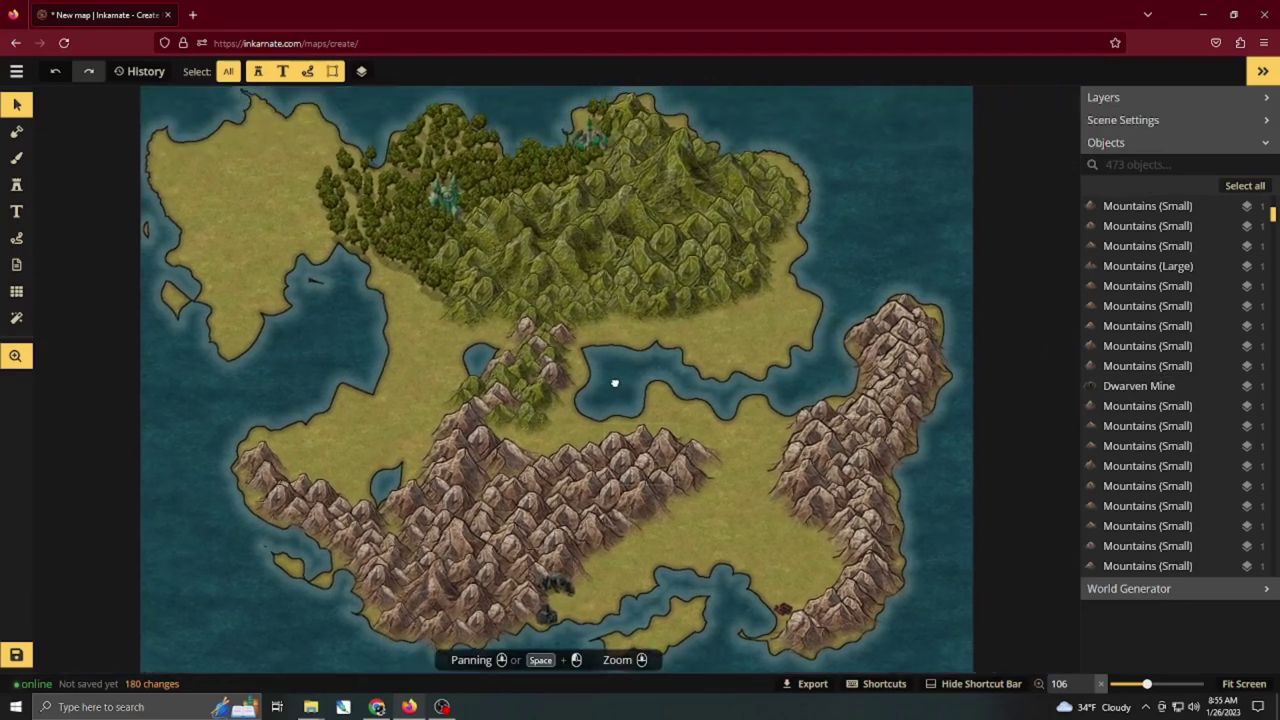
Draw a white dashed path of width 1.5 from the western elven building to the Dwarven Mine, plus a branch to the Dwarven Market.
drag(614, 383, 651, 354)
scroll(663, 354, down, 1)
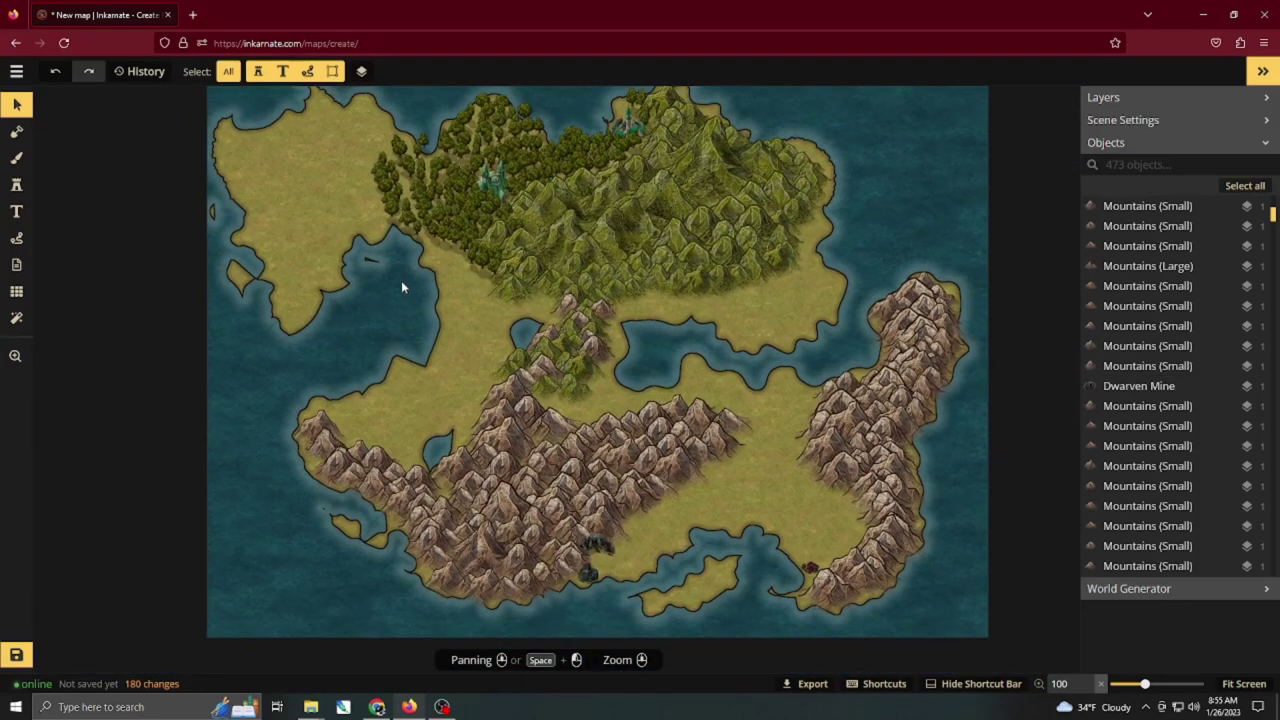
click(17, 240)
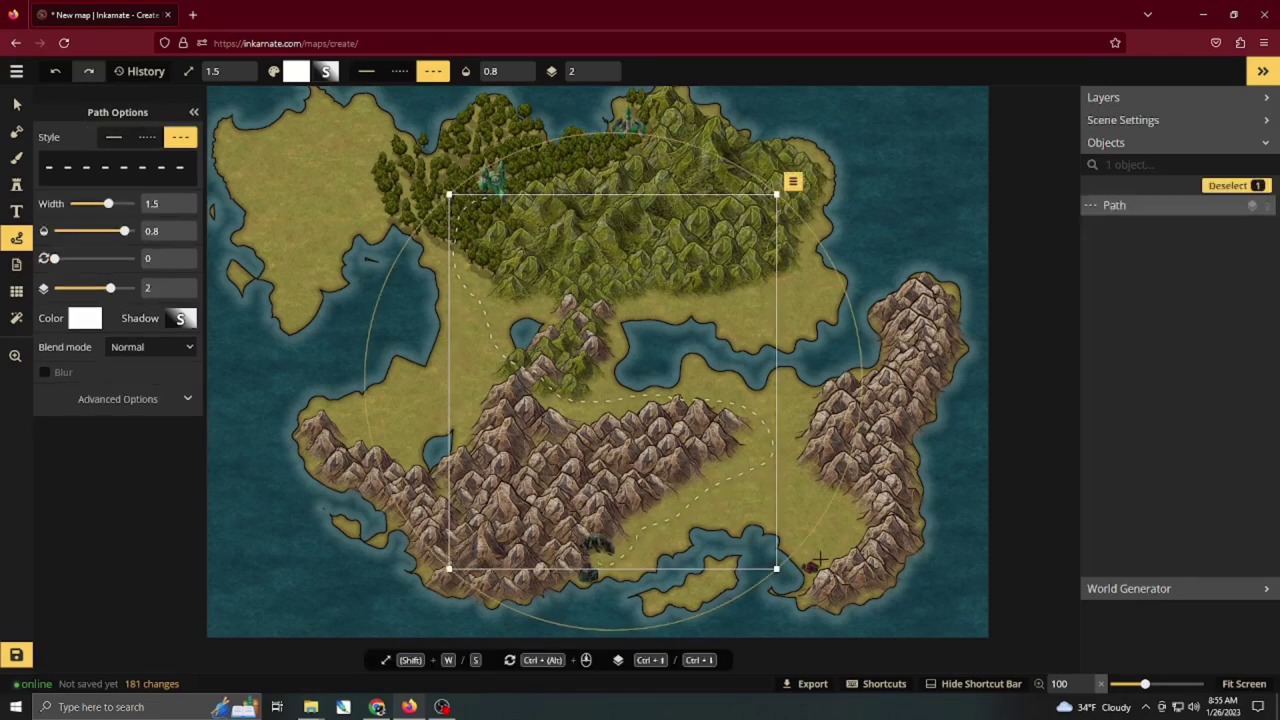
drag(819, 559, 807, 537)
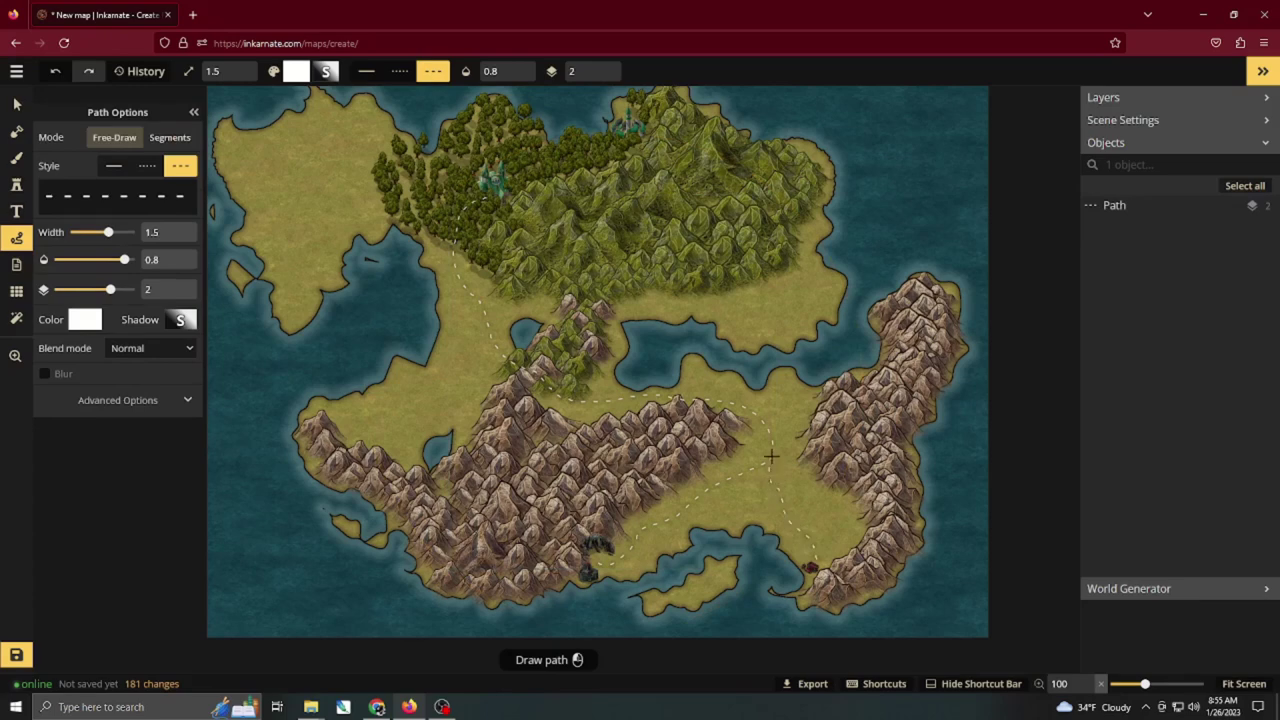
drag(771, 456, 818, 560)
click(17, 105)
click(388, 353)
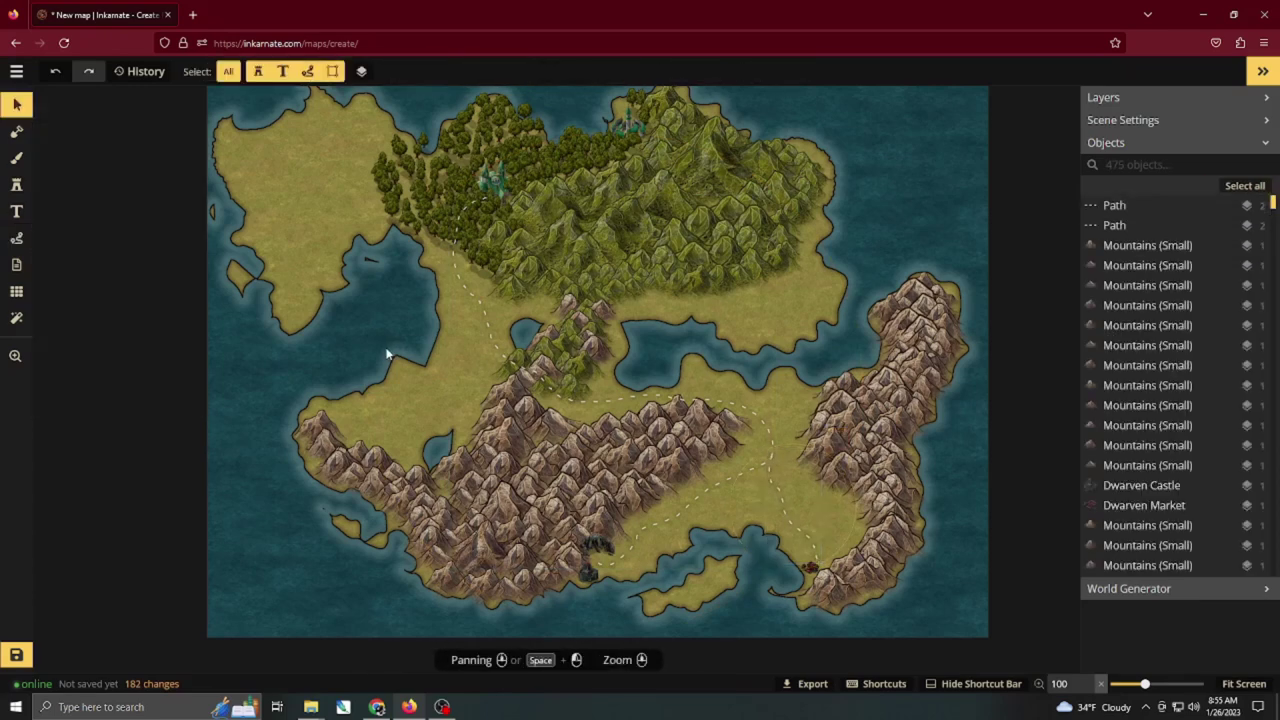
Browse the Fantasy Regional HD packs and choose the City stamp from Core.
drag(276, 266, 376, 366)
scroll(399, 346, up, 1)
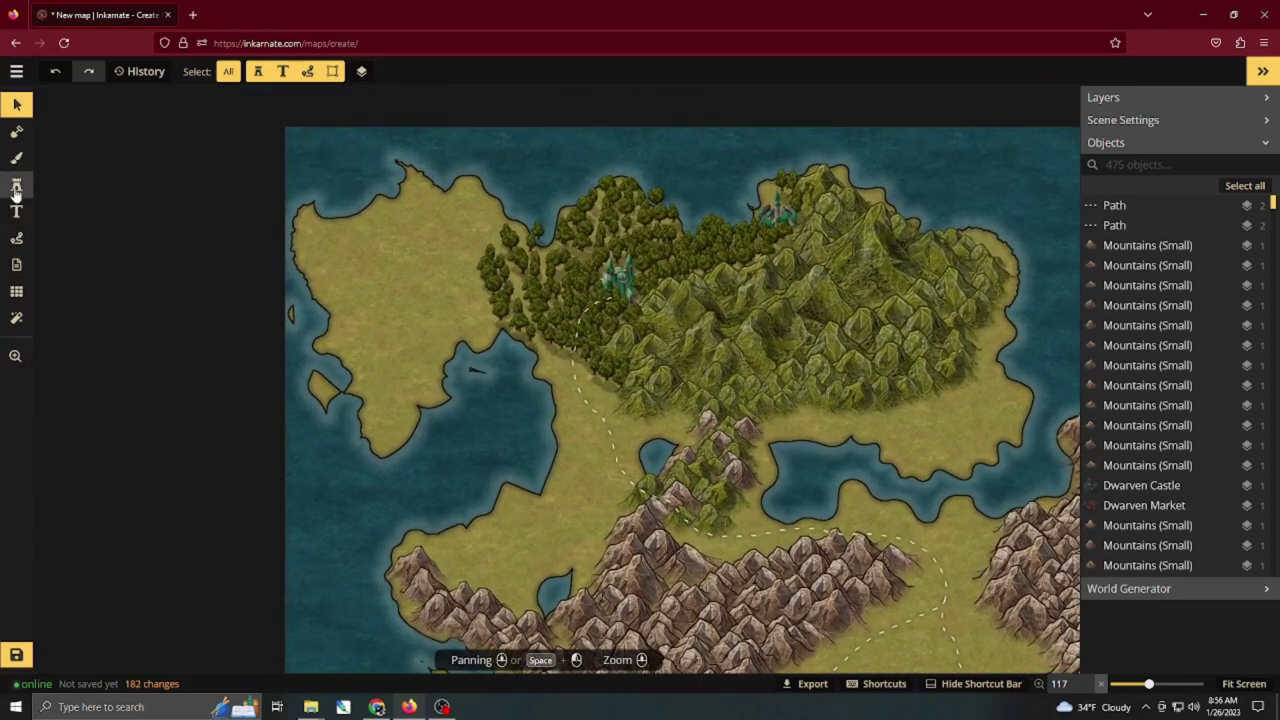
click(16, 184)
click(84, 233)
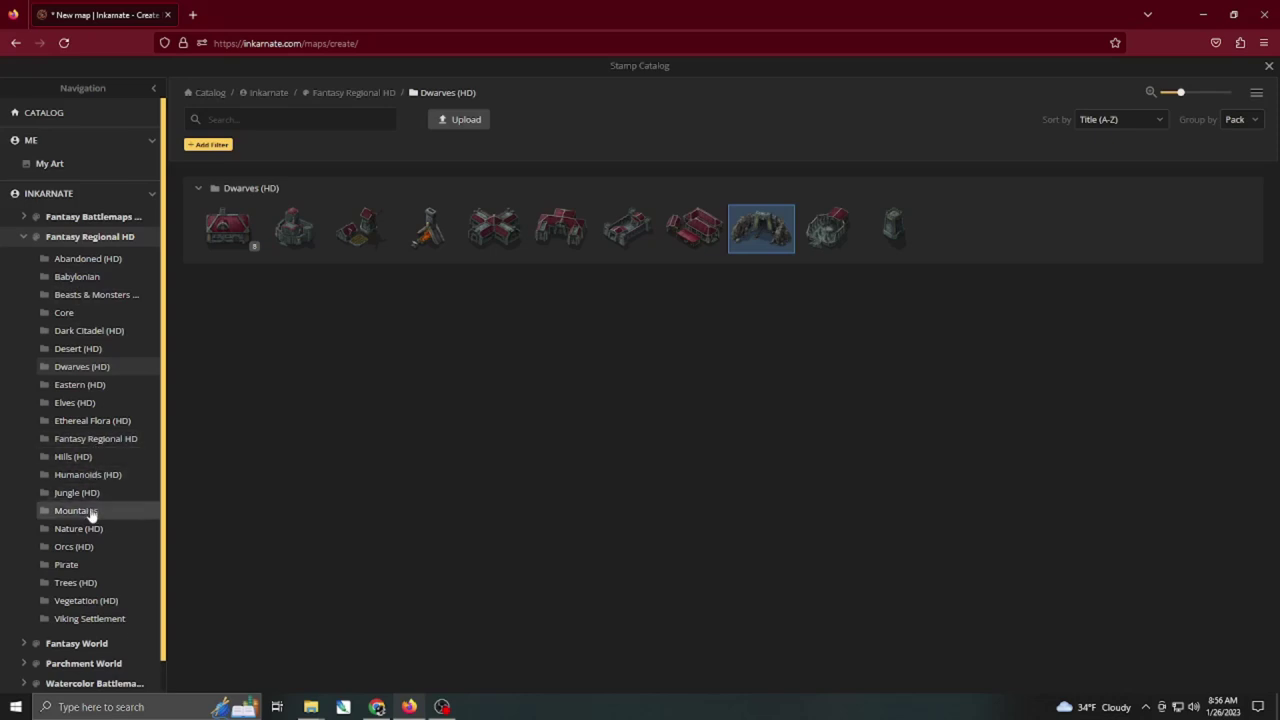
click(87, 619)
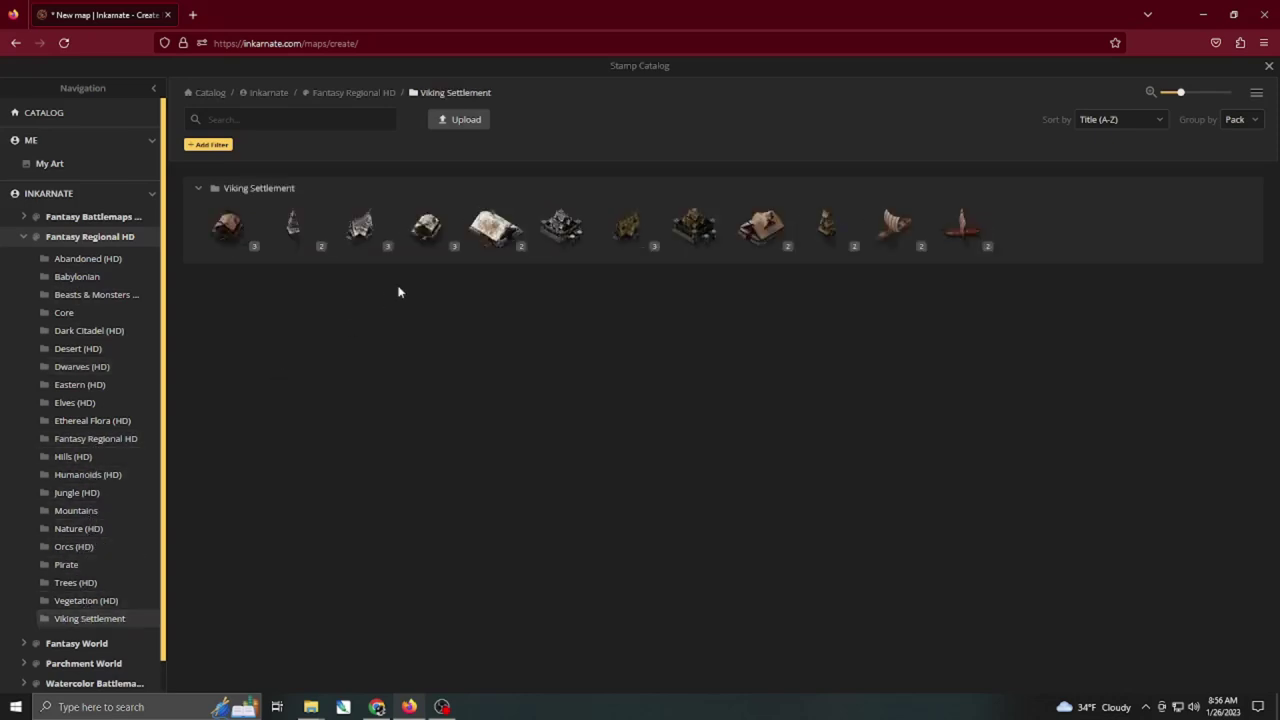
click(66, 313)
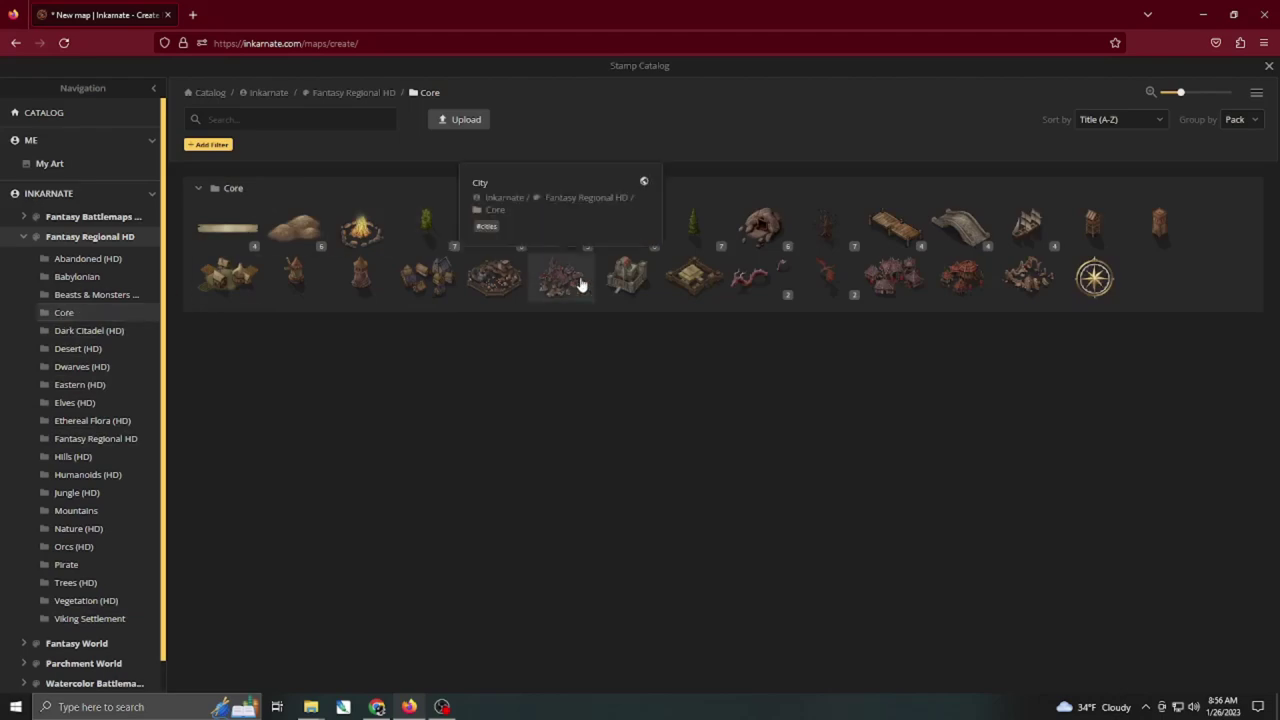
click(576, 282)
Place the City stamp at size 14 on the southern tip of the northwestern peninsula.
scroll(433, 318, up, 4)
scroll(433, 318, up, 2)
key(s)
key(s)
key(s)
key(s)
key(s)
key(s)
key(s)
key(s)
key(s)
key(s)
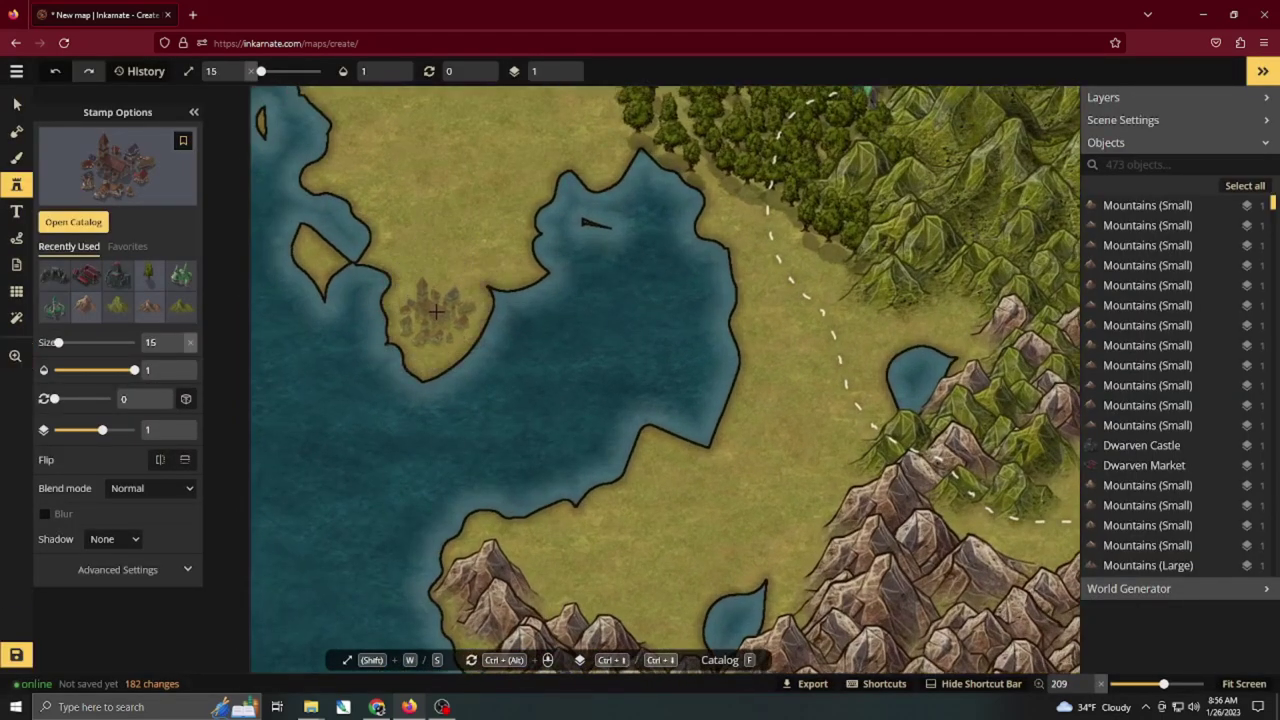
click(437, 328)
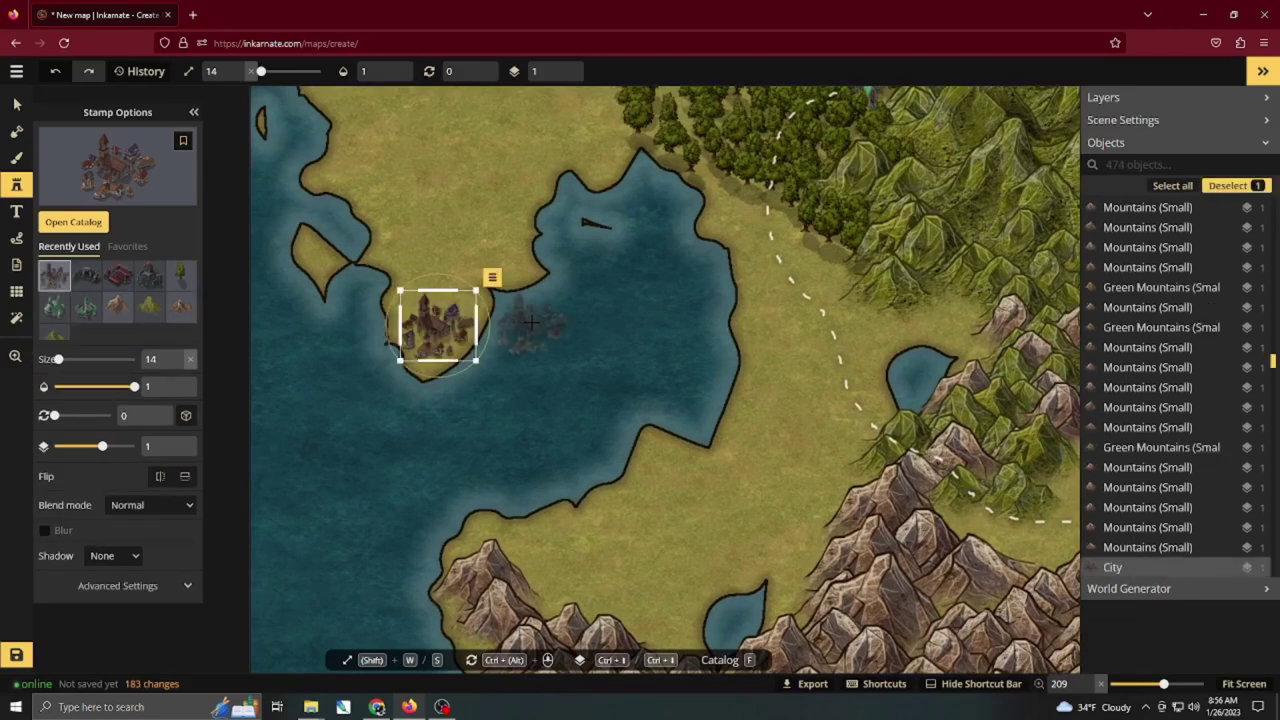
Choose the Walled City stamp and place it at size 10 on the northwestern peninsula's west coast, north of the city.
scroll(388, 266, down, 2)
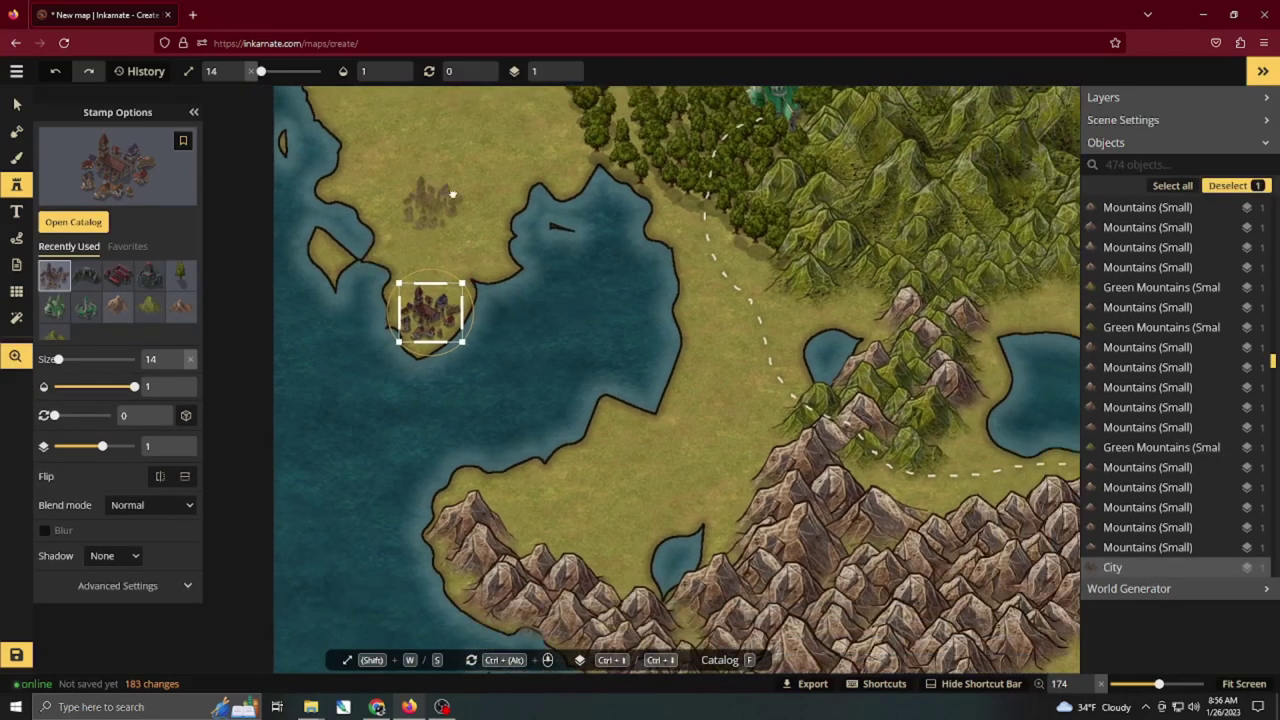
drag(448, 206, 392, 322)
click(16, 238)
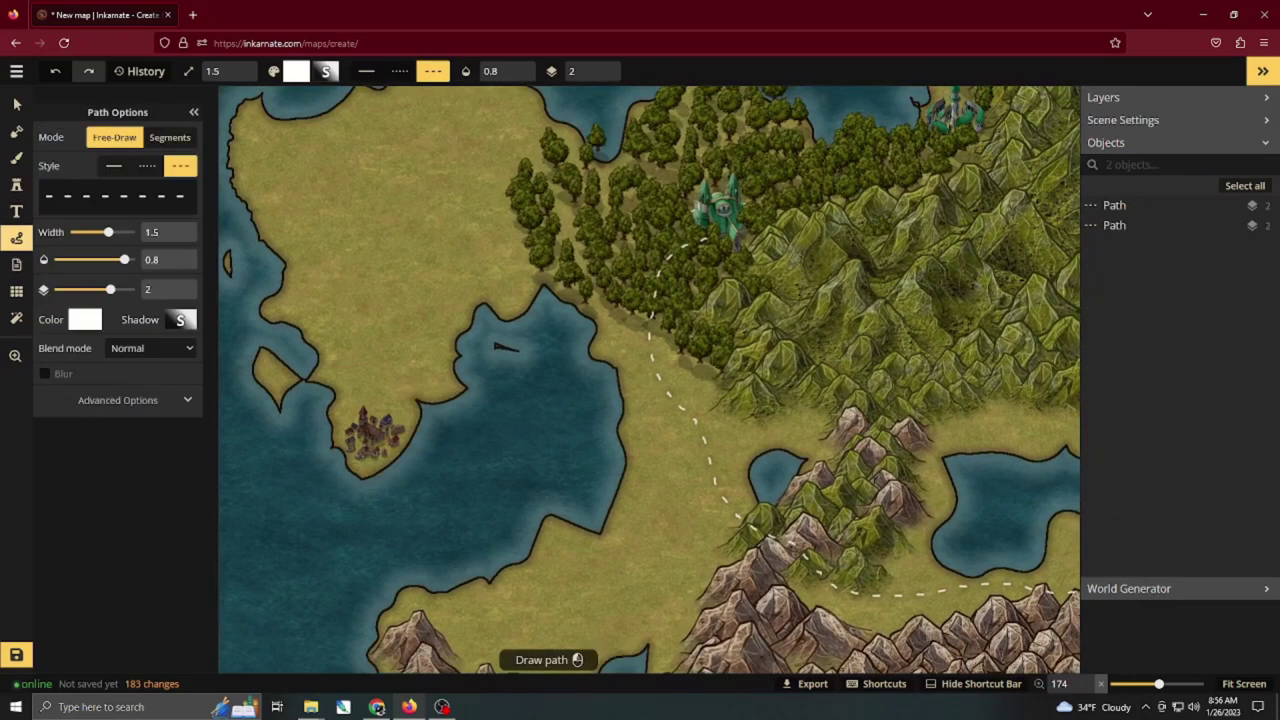
click(20, 187)
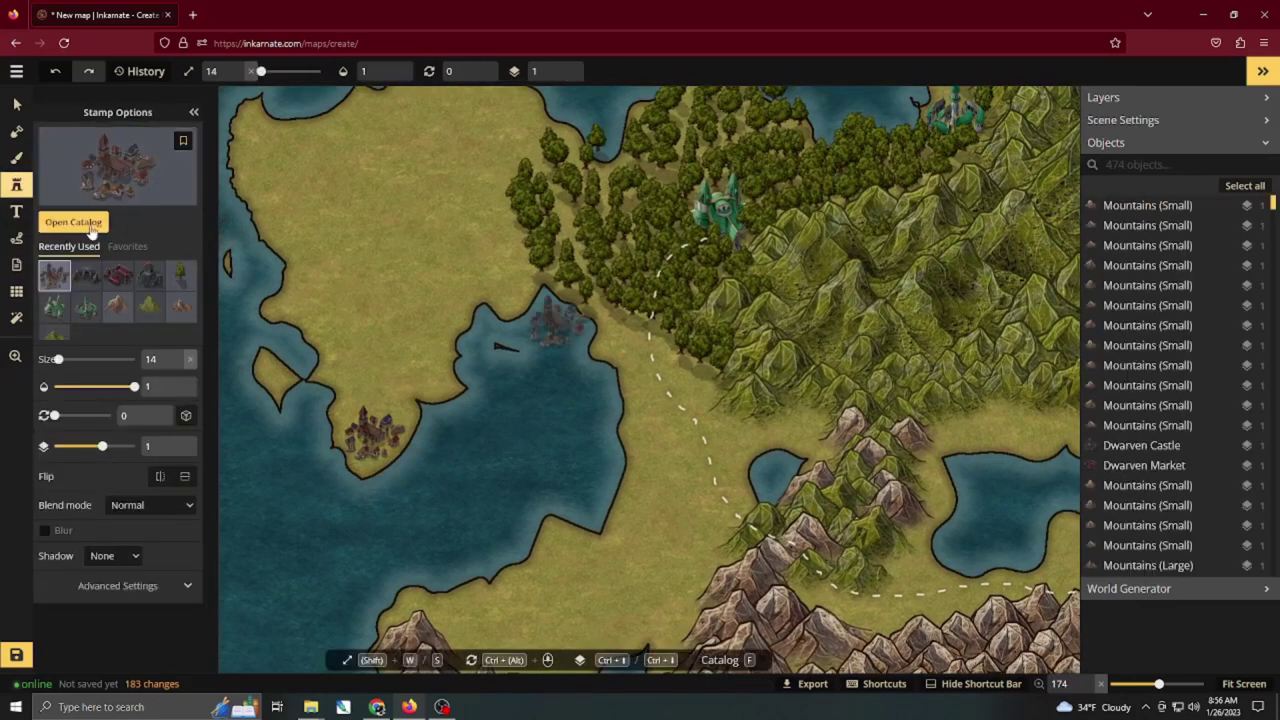
click(84, 225)
click(497, 273)
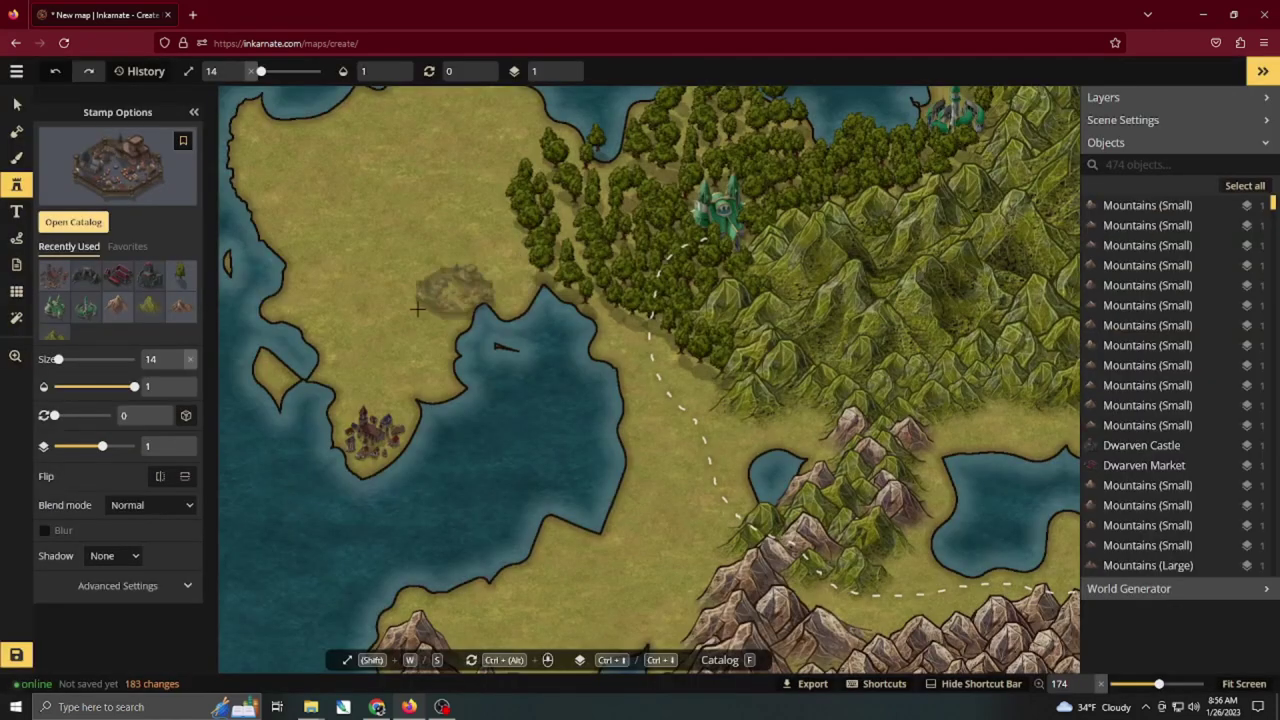
key(s)
key(s)
key(s)
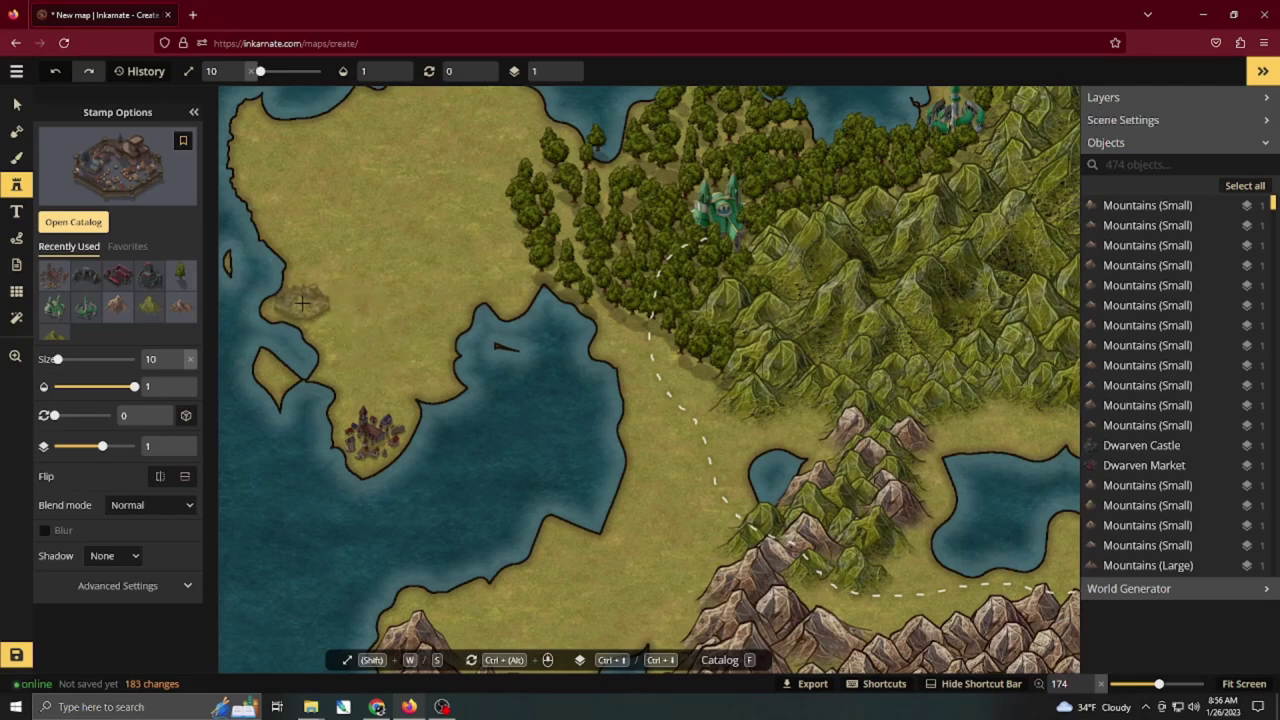
click(301, 303)
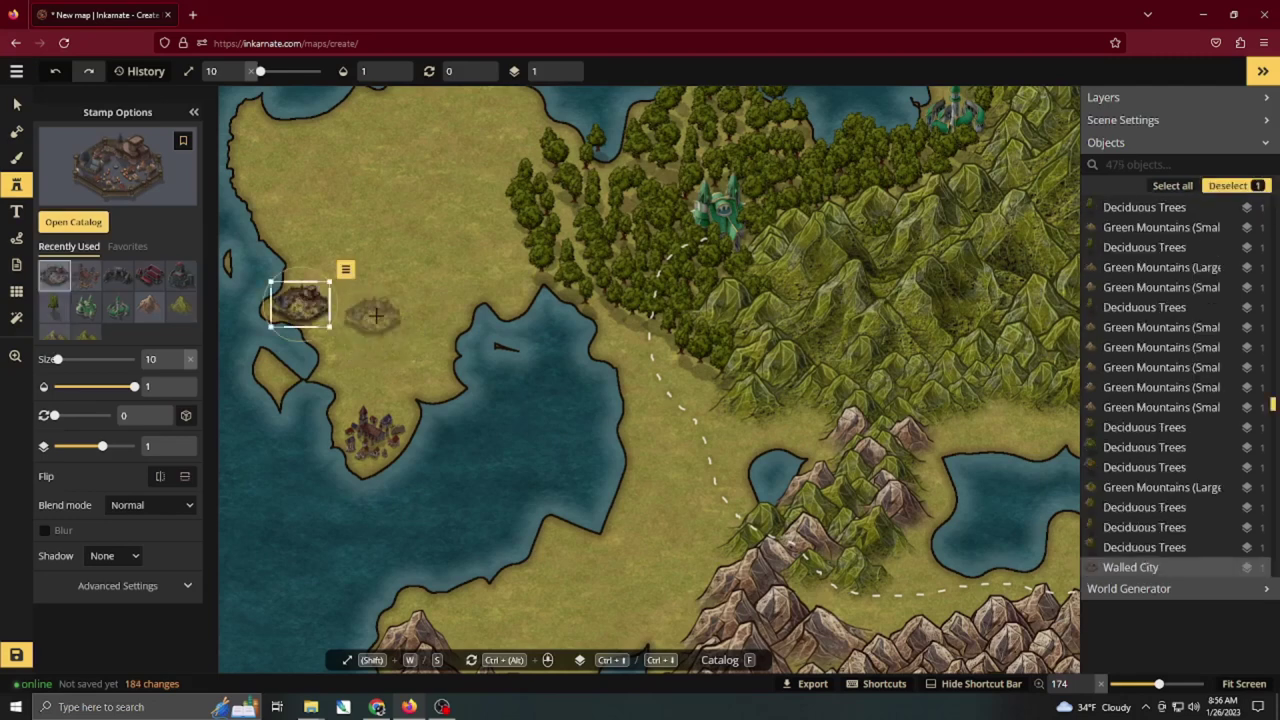
Draw dashed paths from the Walled City to the City and from the City around the bay to the route at the western elven building.
key(v)
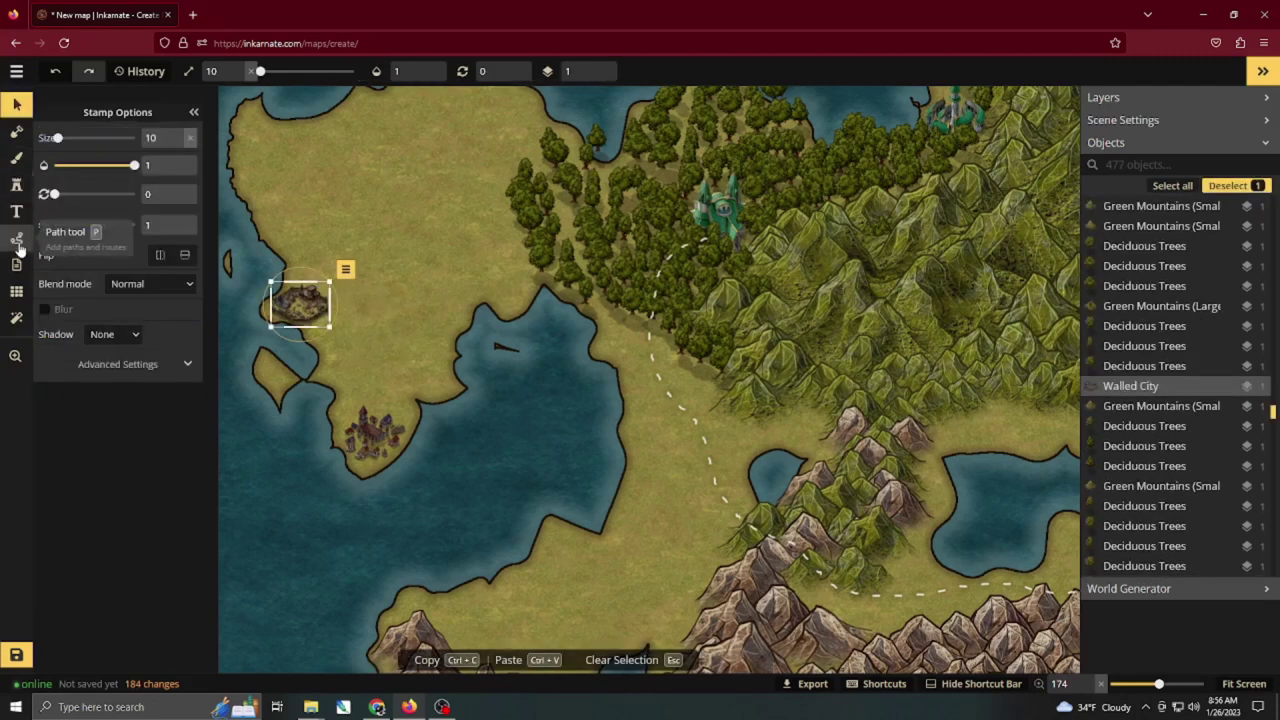
click(17, 244)
drag(318, 320, 327, 356)
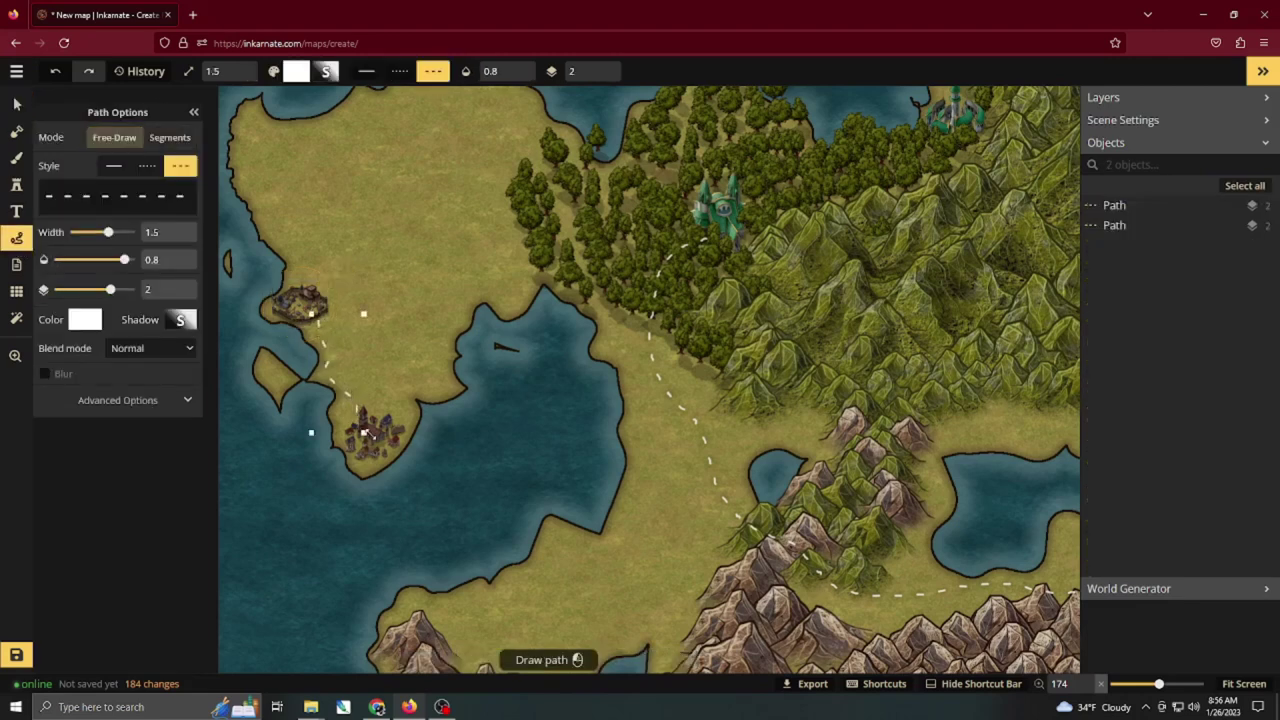
drag(365, 432, 367, 434)
drag(666, 264, 668, 263)
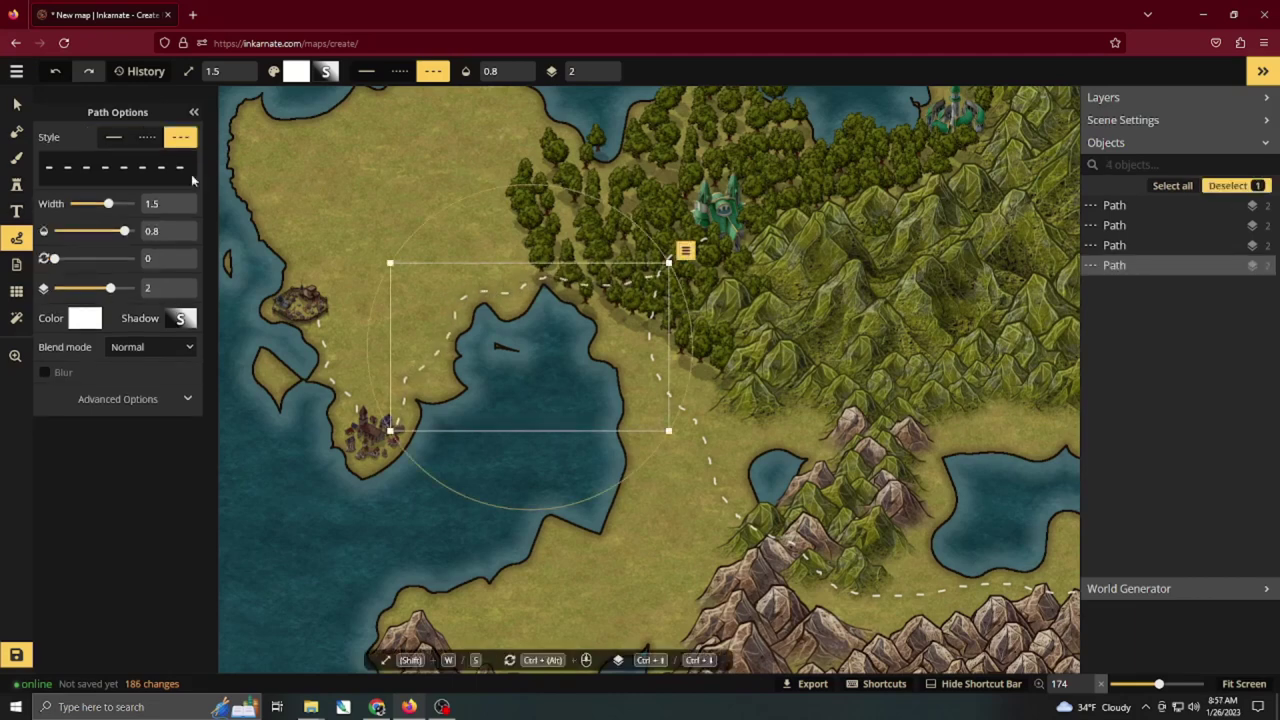
click(16, 104)
scroll(510, 250, down, 3)
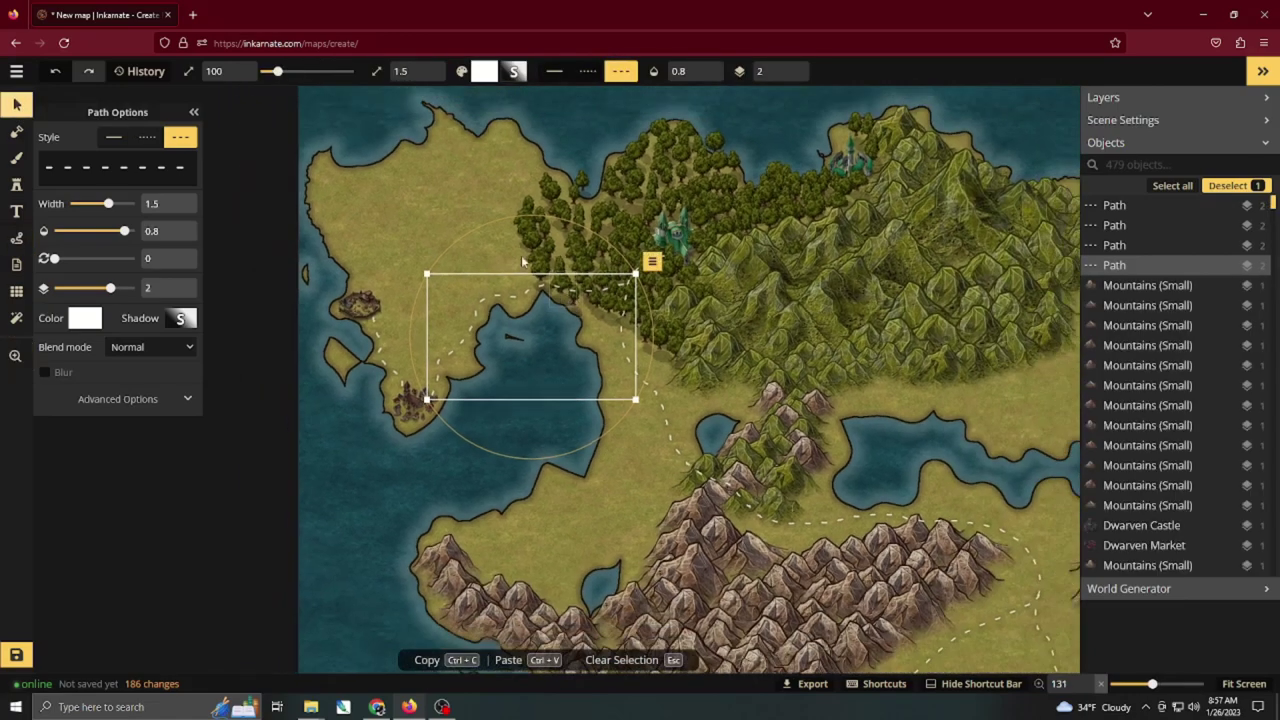
Shift a small mountain in the northern part of the southern range northeast to open a gap.
click(465, 209)
drag(859, 454, 576, 339)
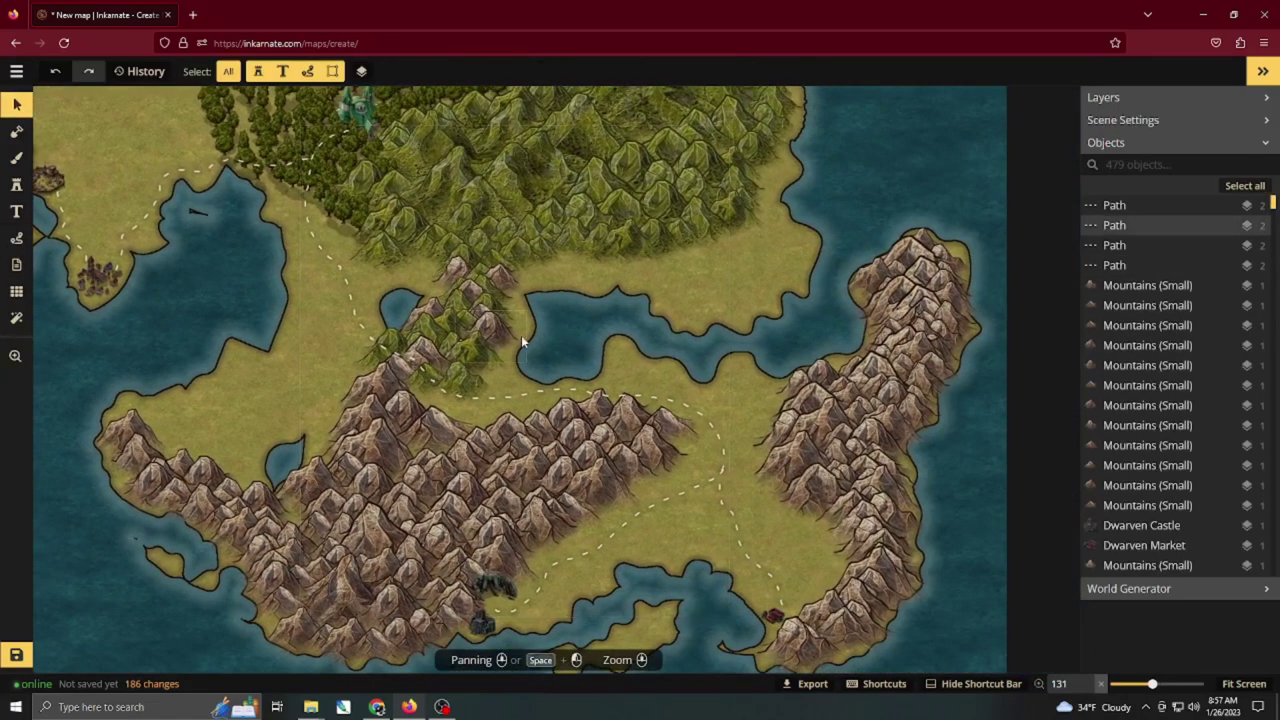
drag(495, 404, 602, 350)
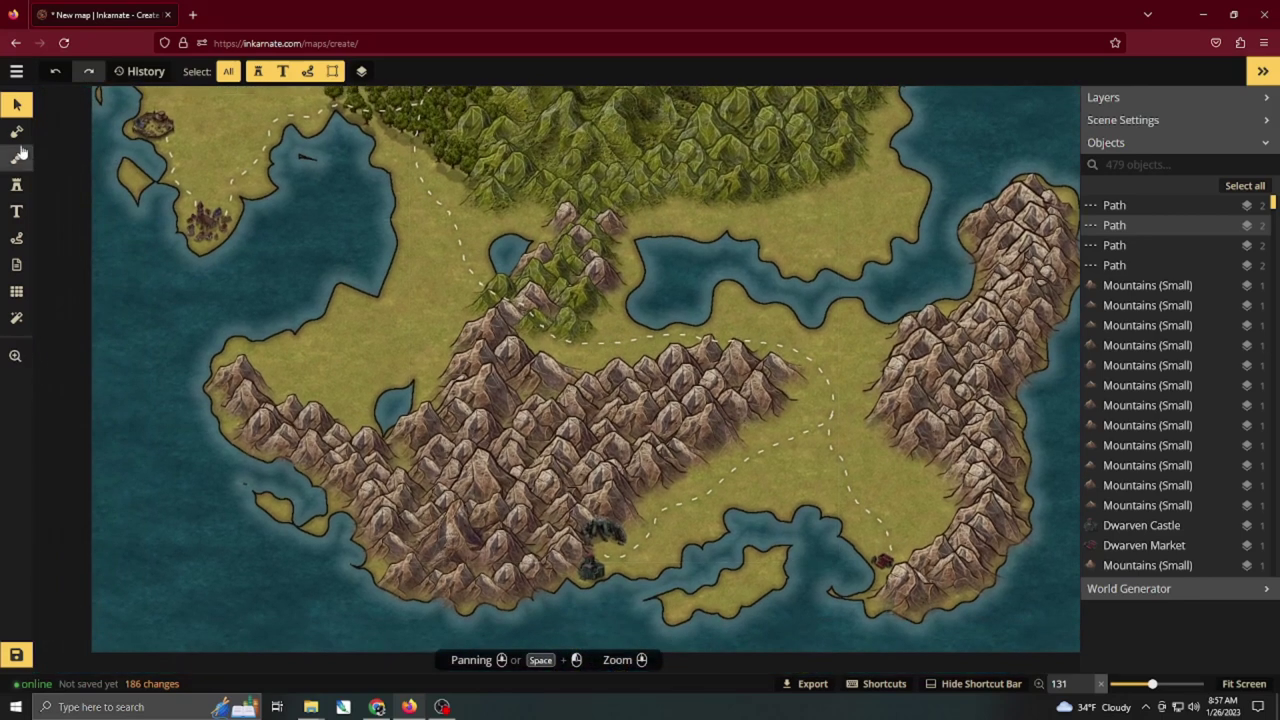
drag(585, 412, 621, 387)
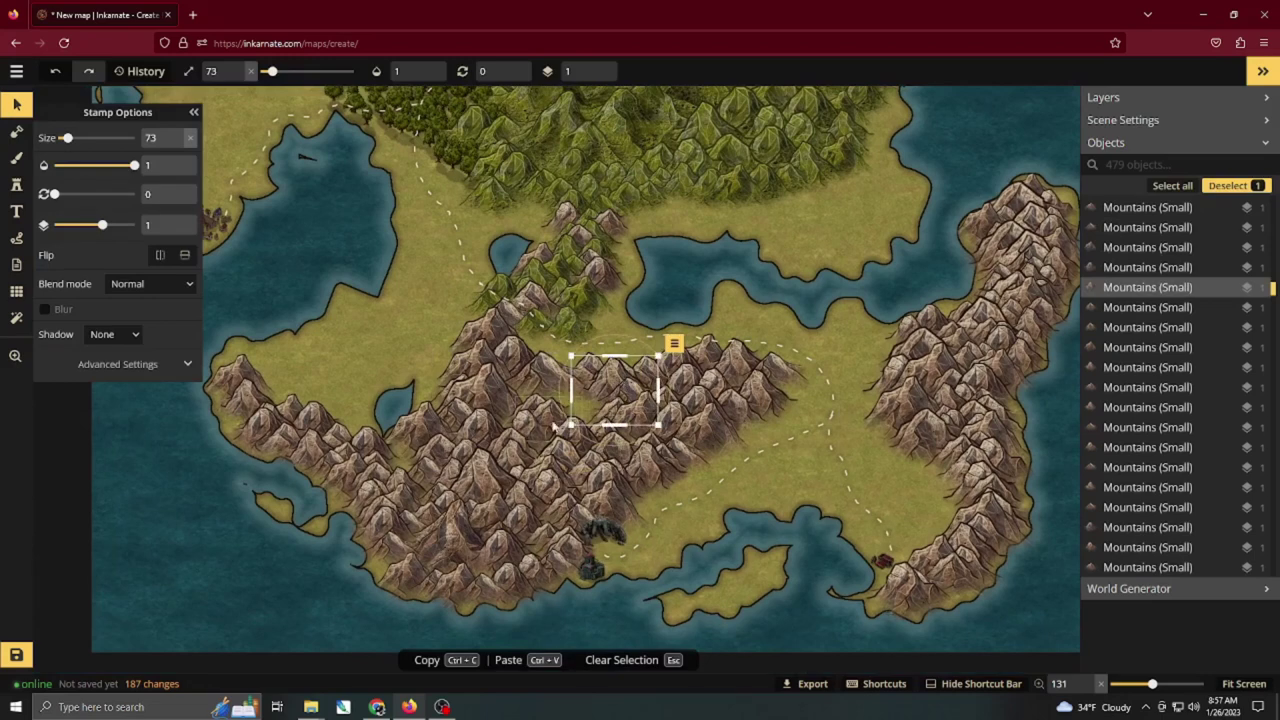
Subtract a small lake in the mountain gap with mask size 30 and roughness 16, and move the mountain beside it west.
click(18, 157)
click(16, 131)
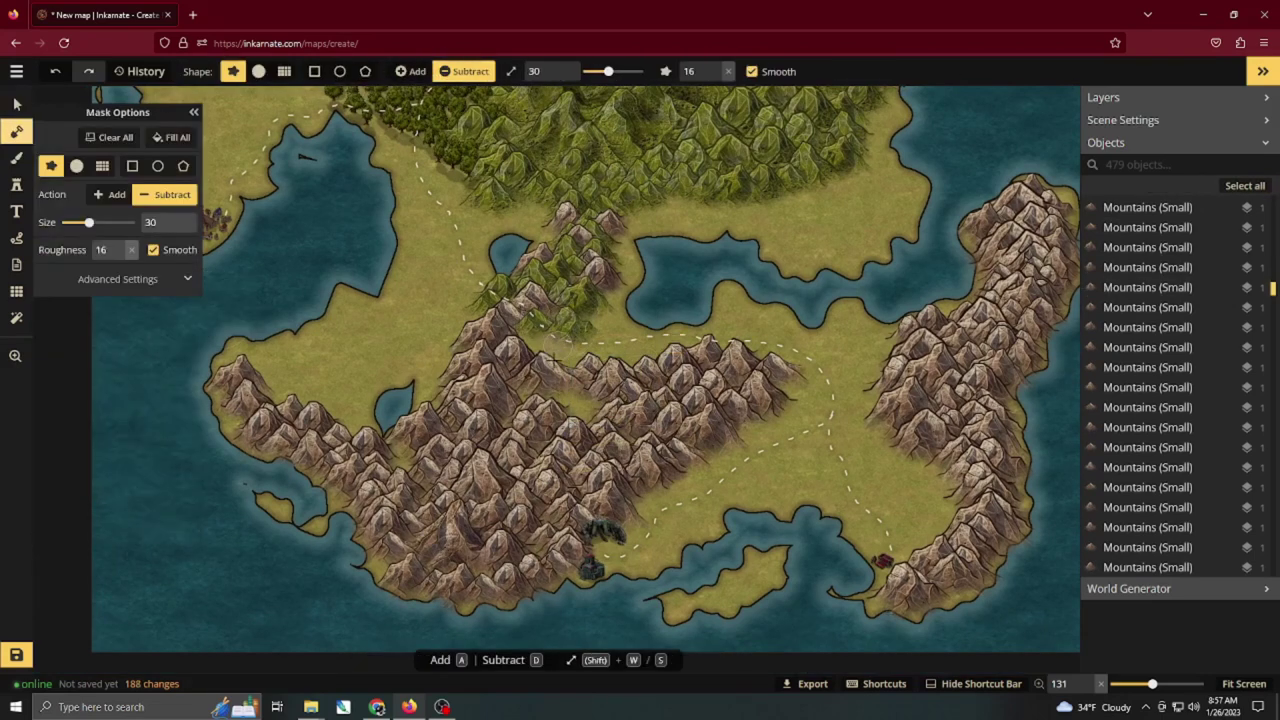
drag(589, 406, 568, 398)
key(Escape)
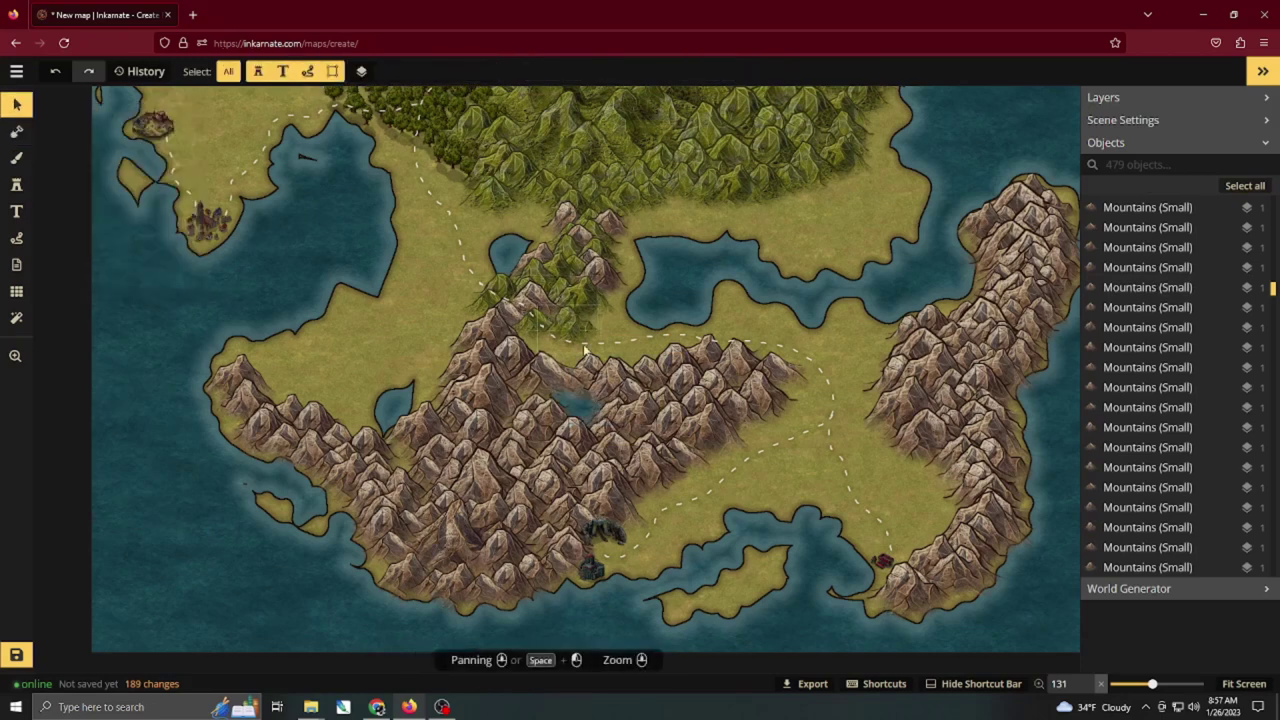
click(606, 378)
drag(610, 376, 580, 376)
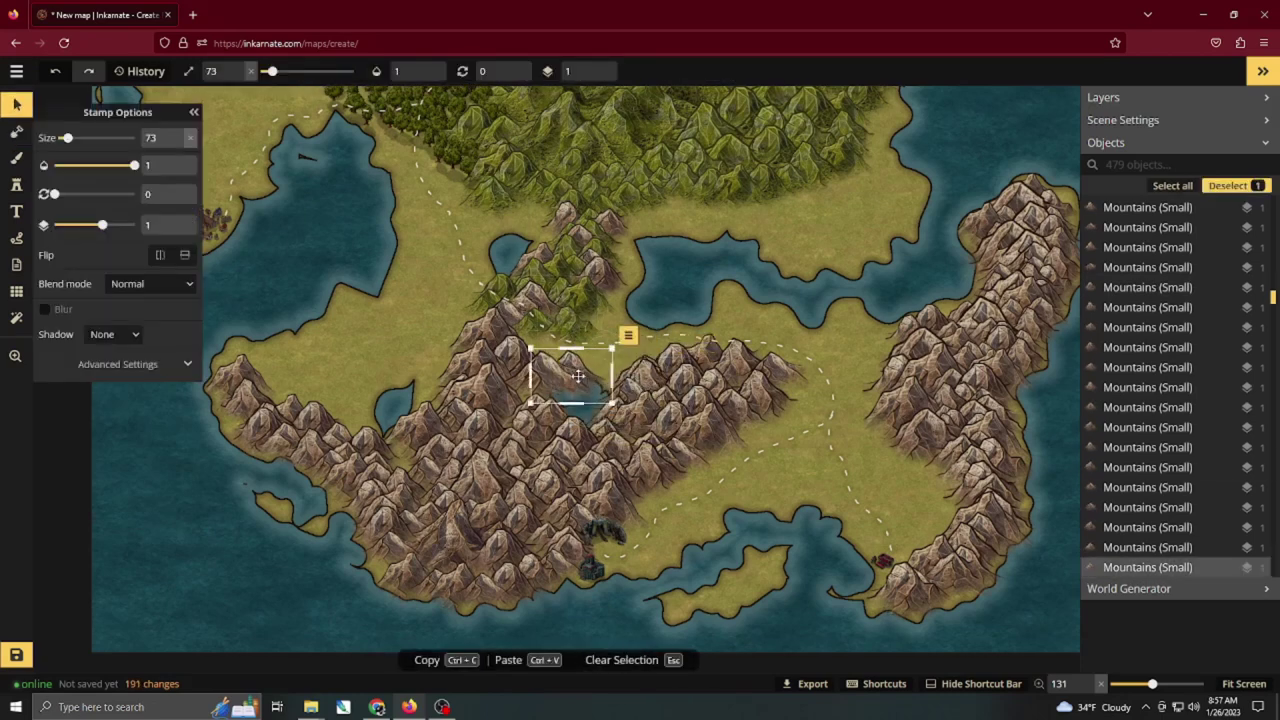
Subtract a narrow river with a round mask brush of size 13, linking the mountain lake to the inlet north of it.
click(16, 131)
click(258, 71)
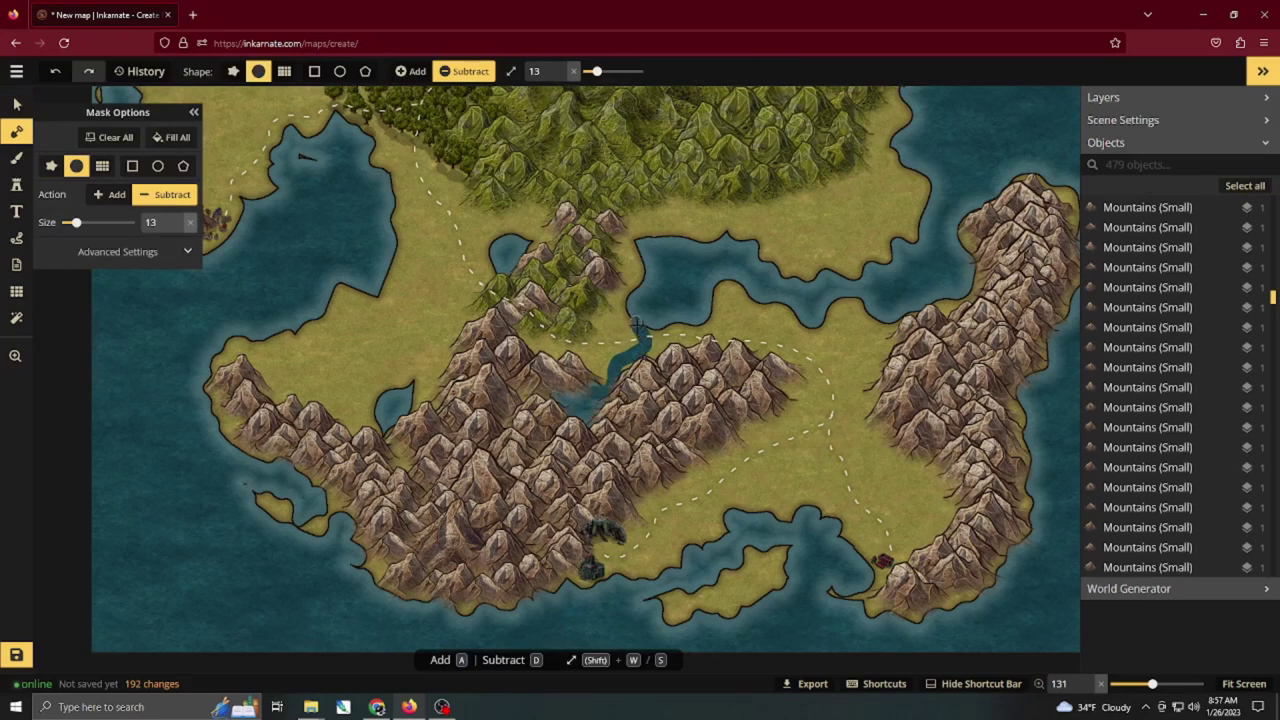
drag(657, 325, 661, 307)
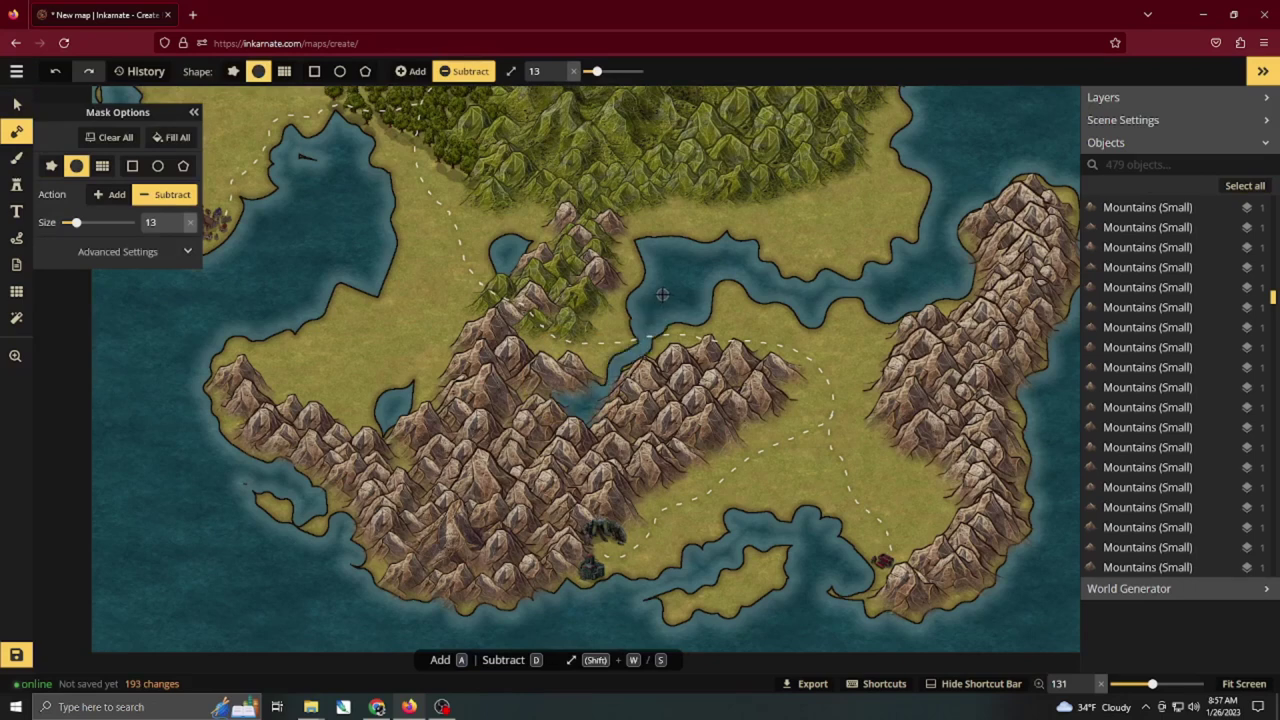
Search the Fantasy Regional HD stamps for "bridge" and choose Stone Bridges 3.
click(16, 185)
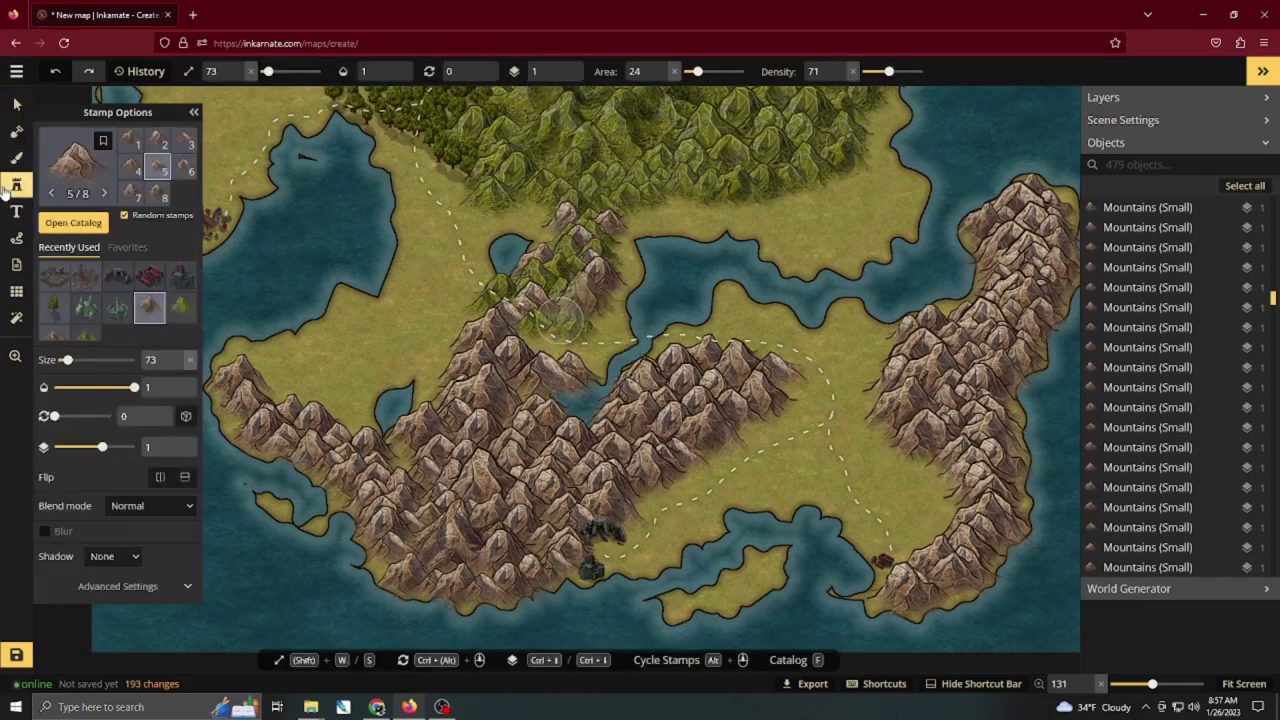
click(82, 190)
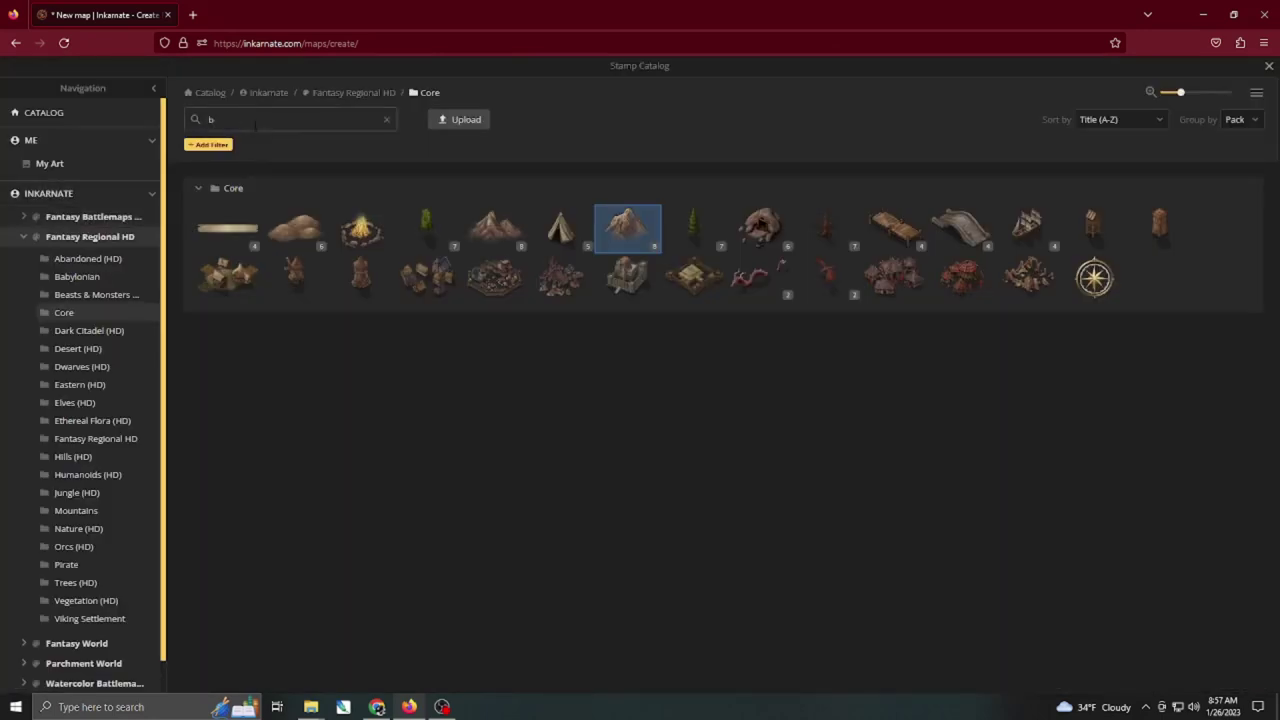
key(BackSpace)
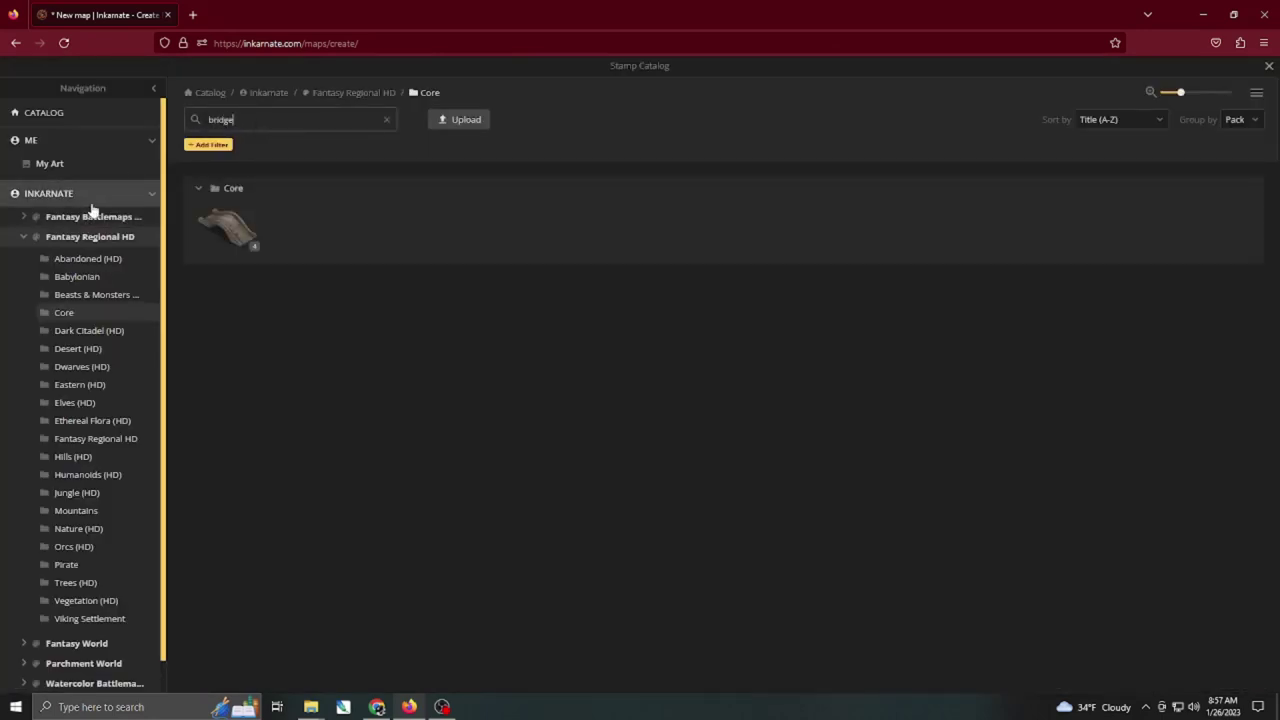
click(89, 238)
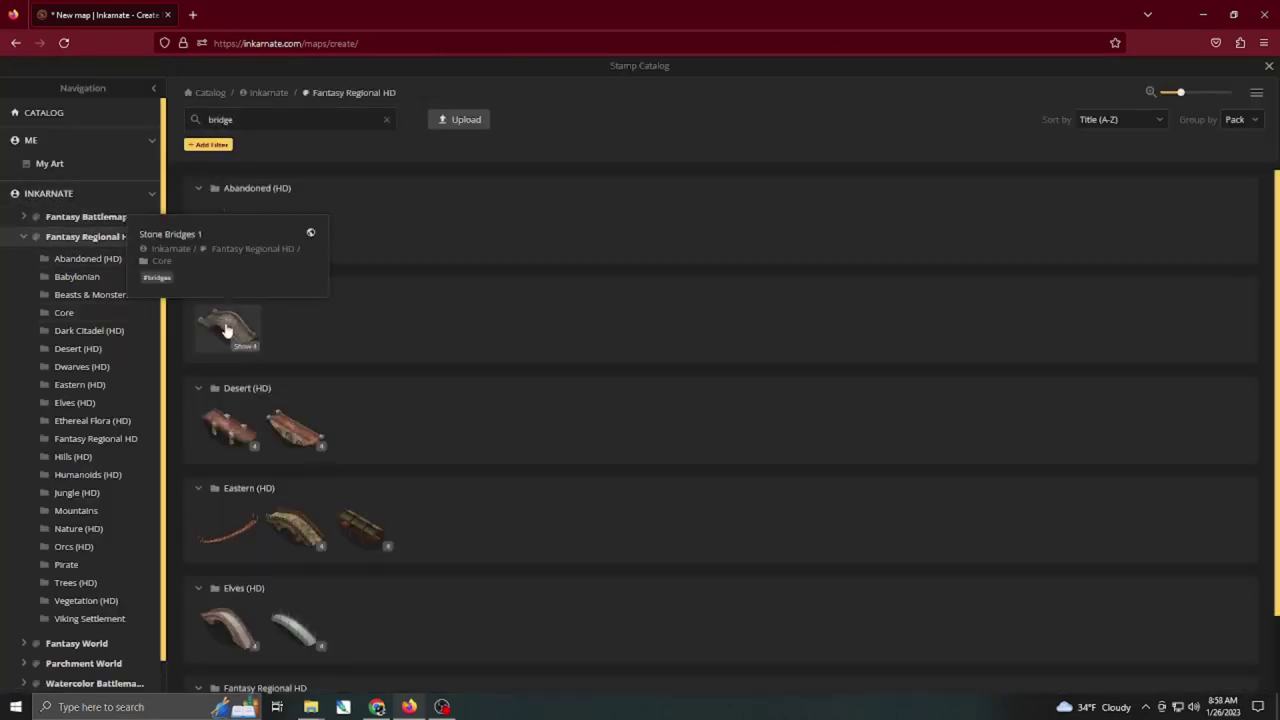
click(226, 330)
scroll(600, 340, up, 5)
key(f)
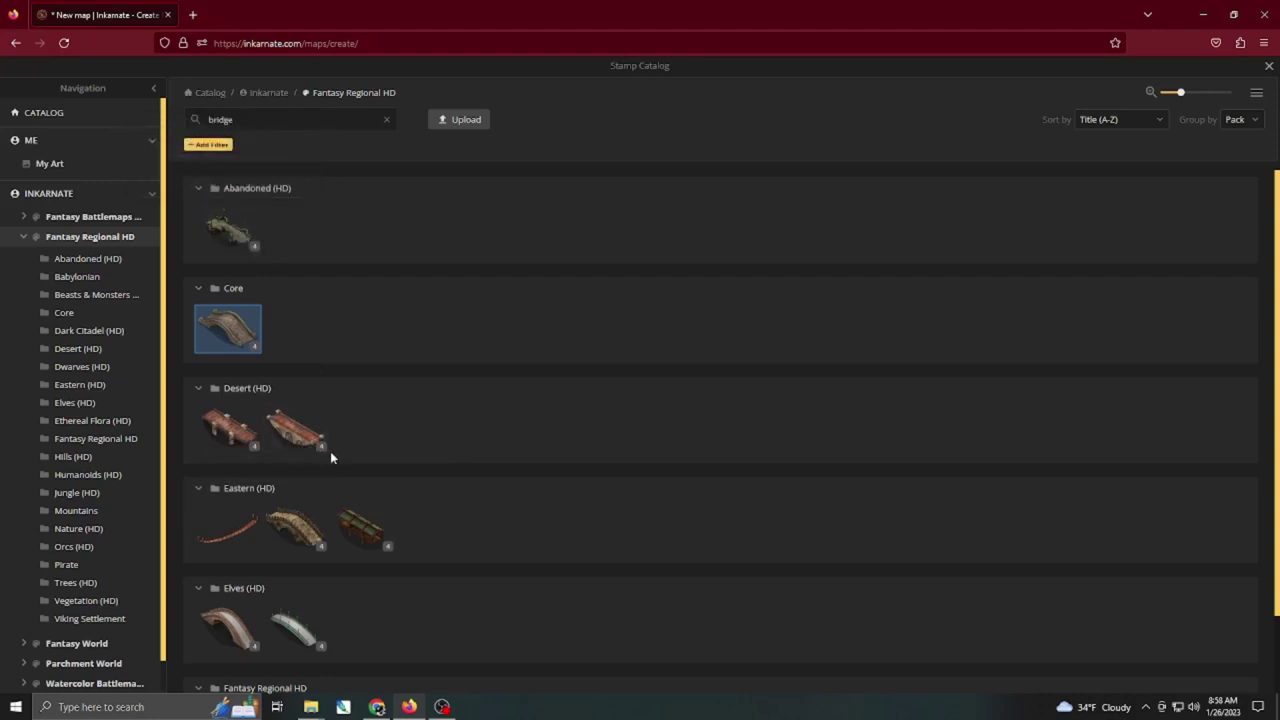
scroll(335, 475, down, 1)
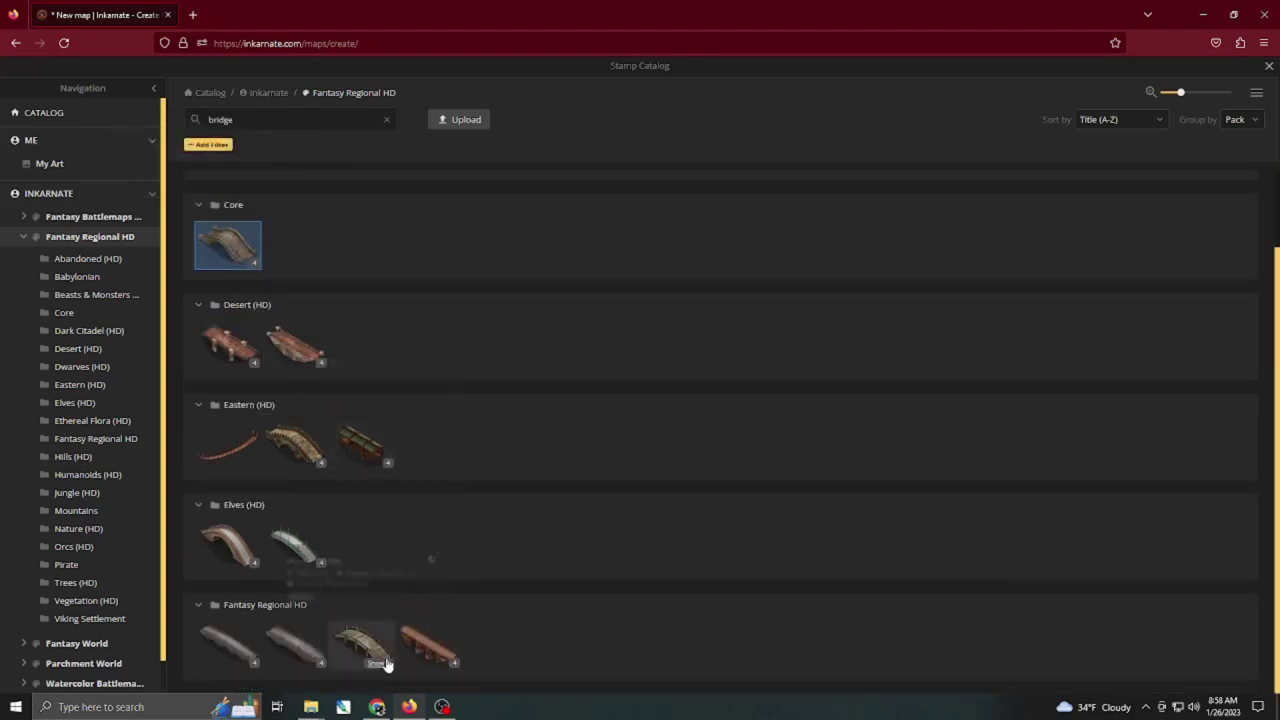
click(300, 650)
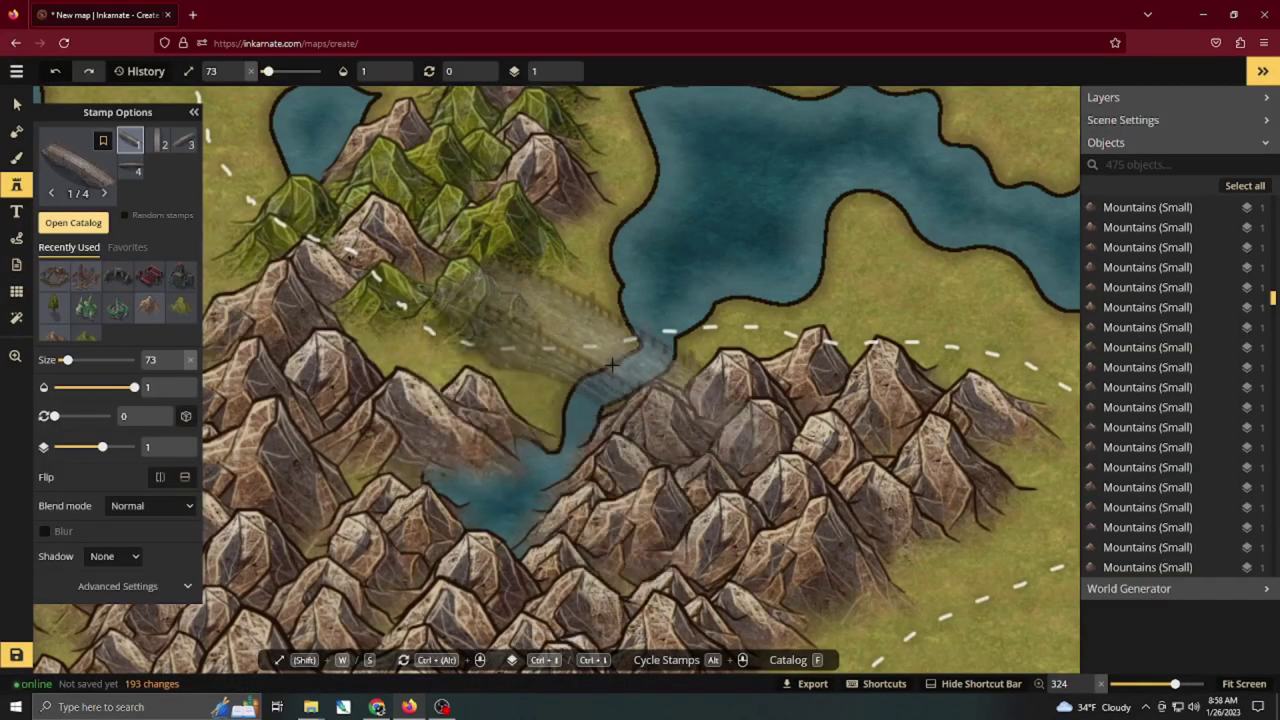
Place the stone bridge at size 26, rotated to 330, where the dashed path crosses the new river.
key(s)
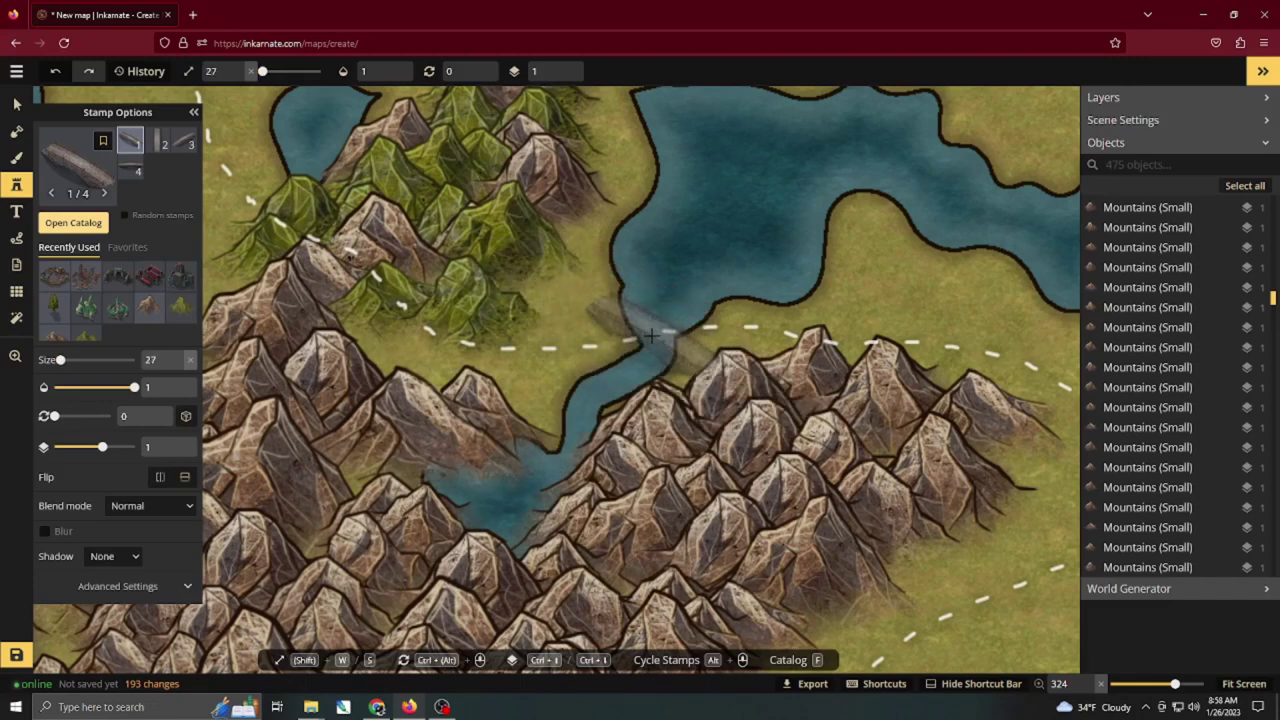
scroll(650, 336, down, 2)
click(652, 340)
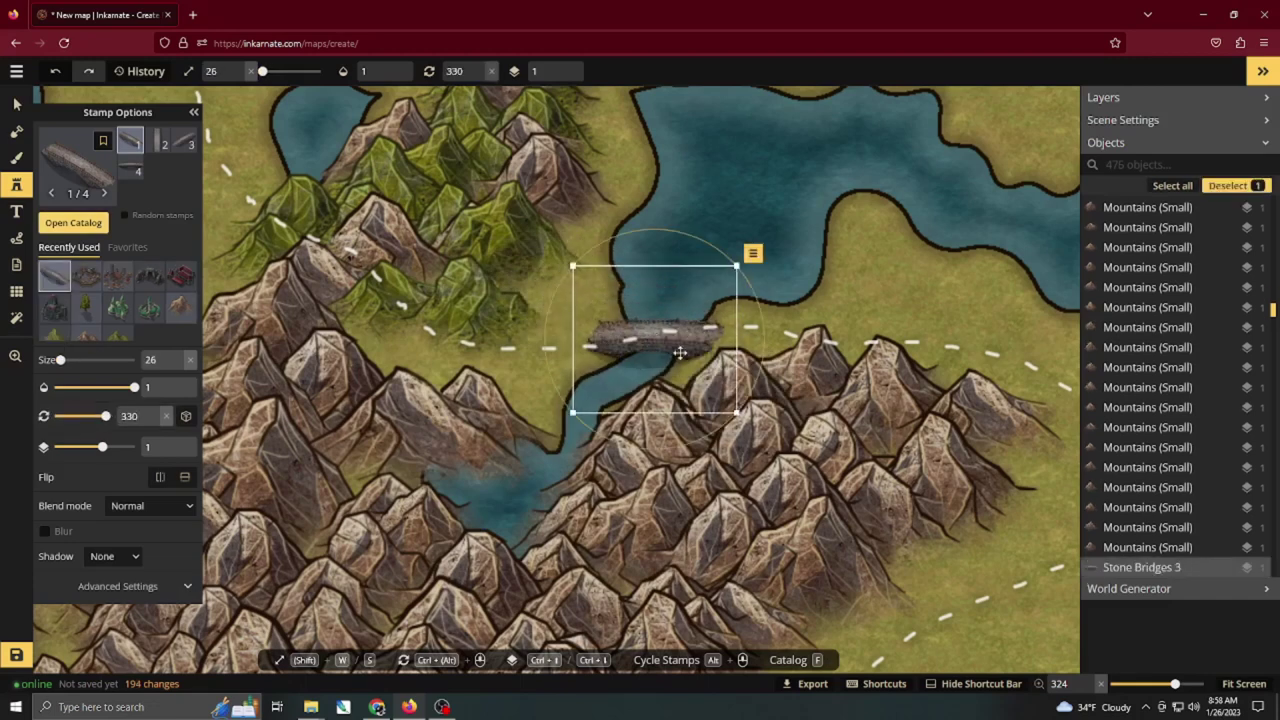
key(v)
click(534, 379)
scroll(536, 380, down, 4)
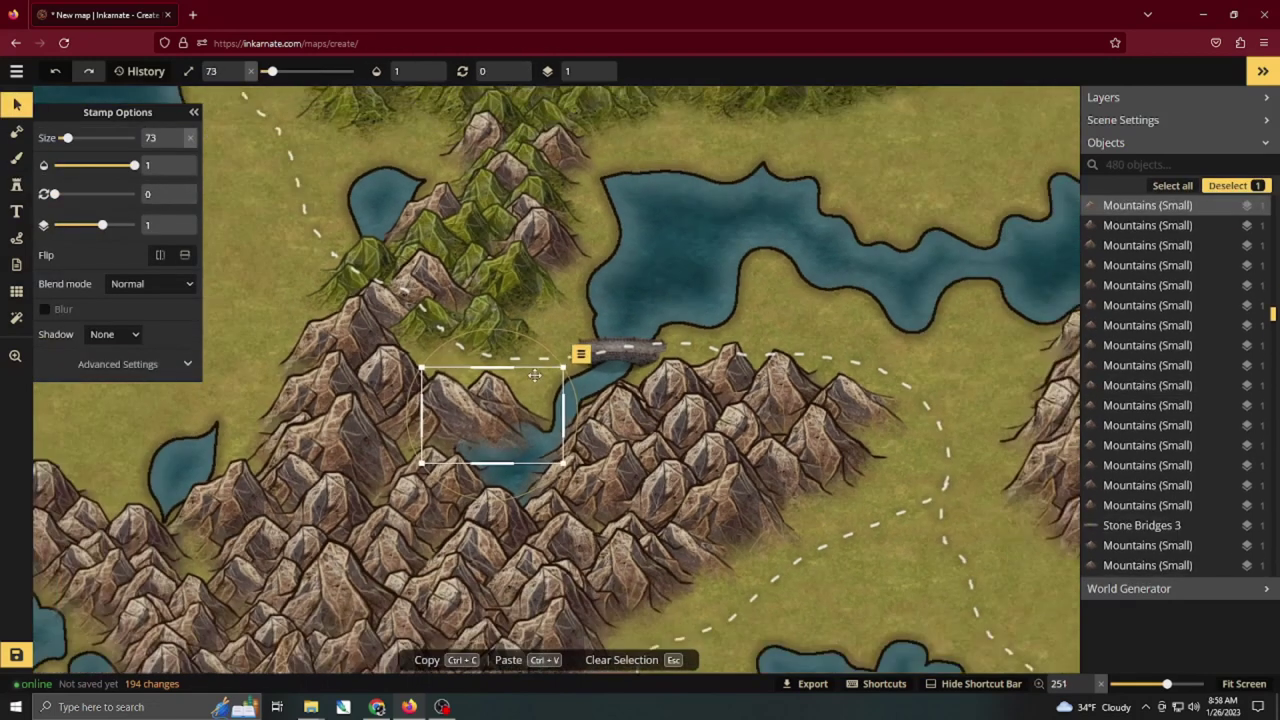
click(706, 246)
scroll(704, 247, down, 1)
scroll(636, 300, up, 5)
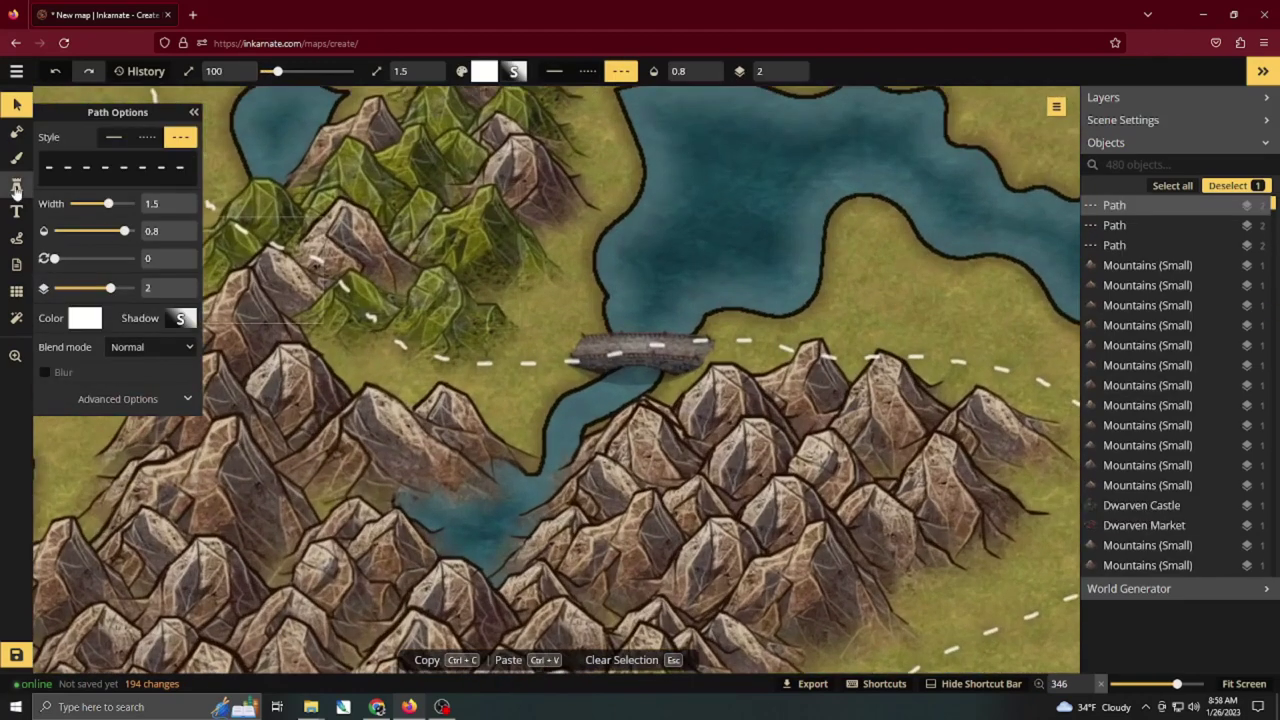
Choose the Orc Town stamp from the Orcs (HD) pack.
click(16, 187)
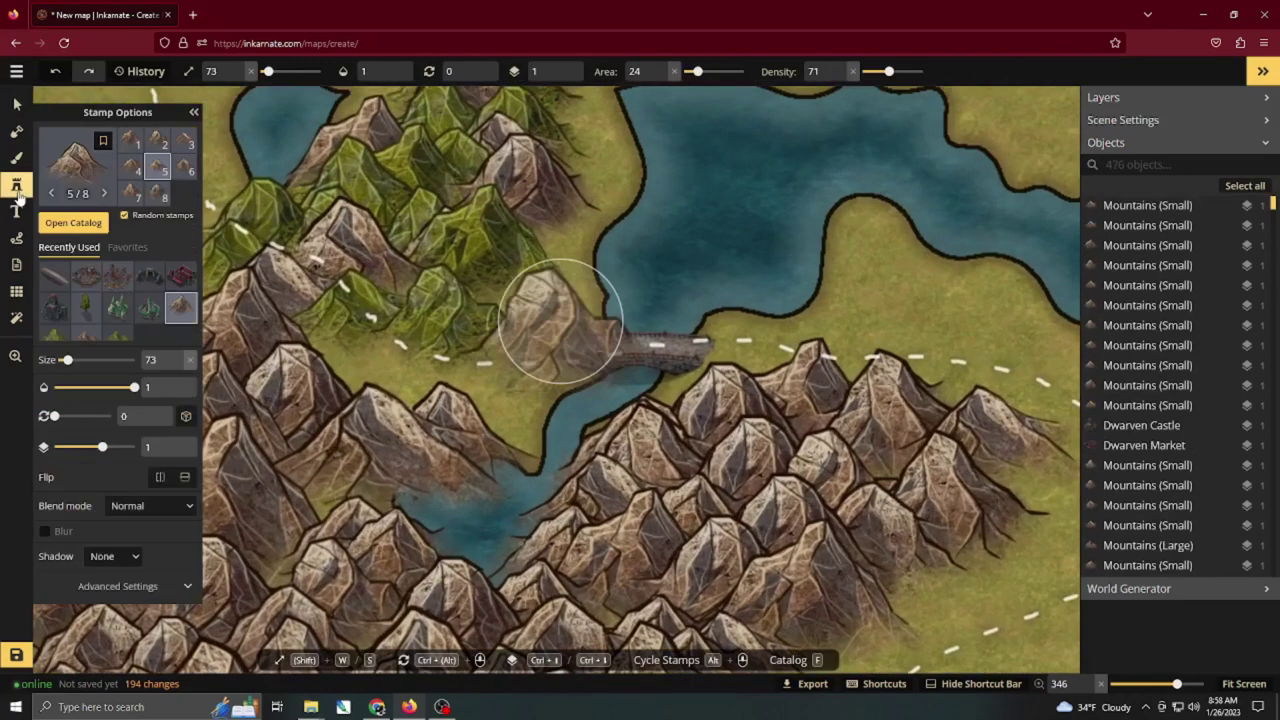
click(73, 222)
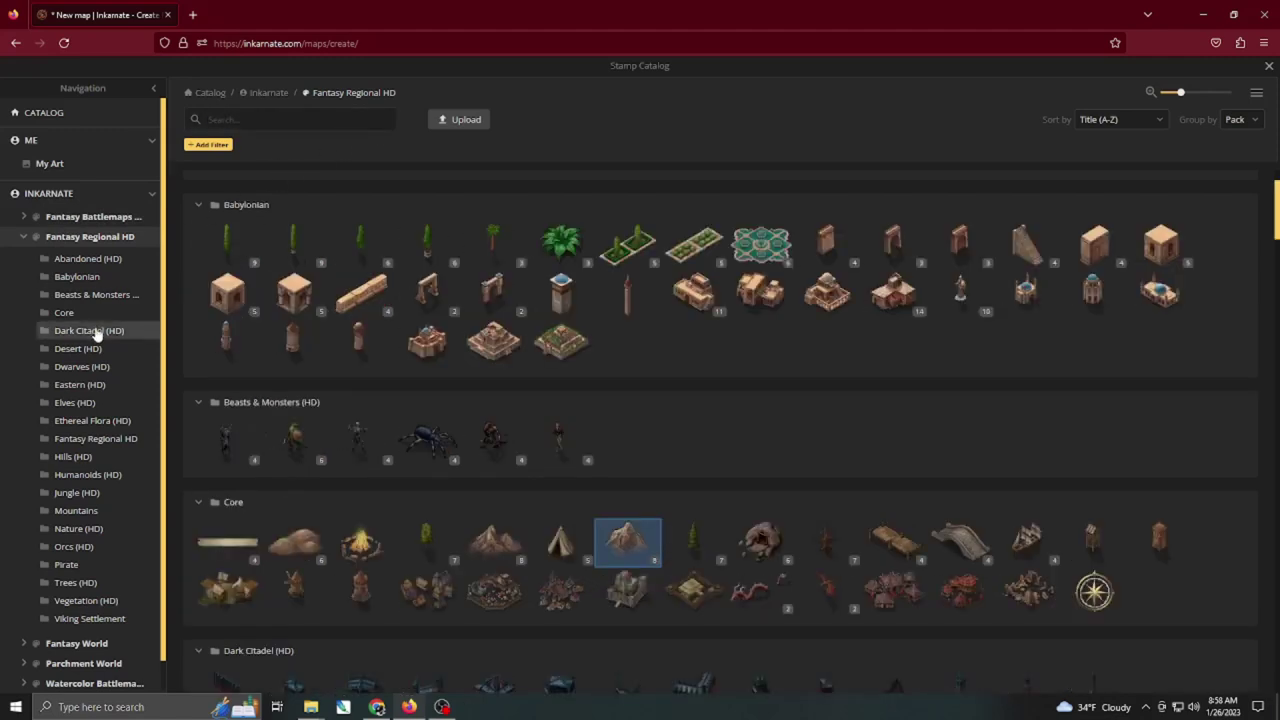
click(78, 547)
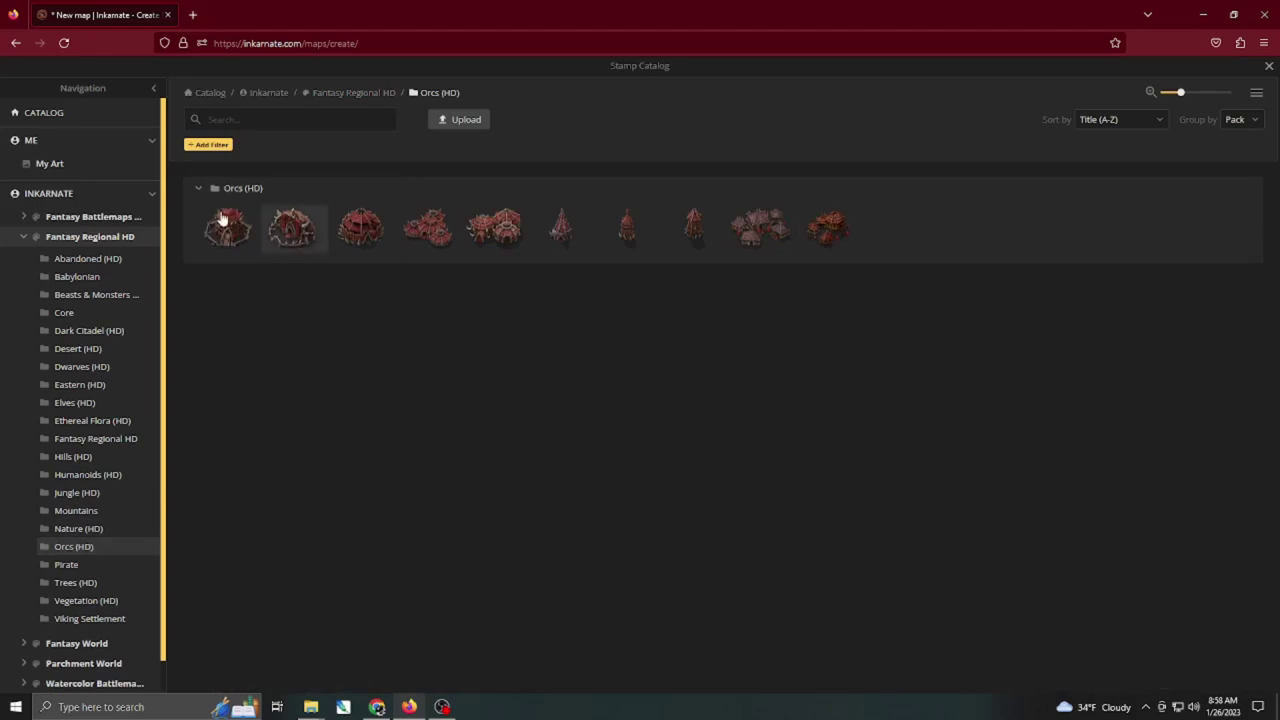
mouse_move(222, 220)
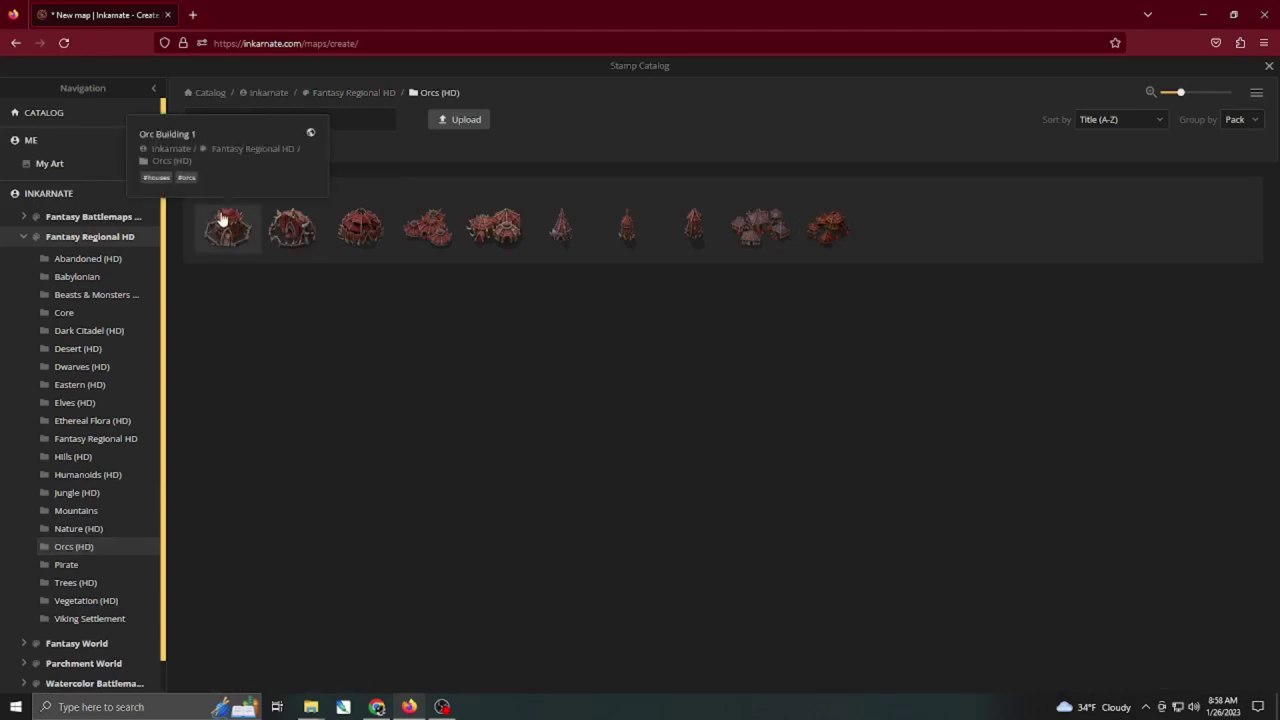
click(757, 226)
Place the Orc Town at size 10 northwest of the bridge, beside the green mountains.
key(s)
key(s)
key(s)
key(s)
key(s)
key(s)
key(s)
key(s)
key(s)
key(s)
key(s)
key(s)
key(s)
key(s)
key(s)
key(s)
key(s)
key(s)
key(s)
key(s)
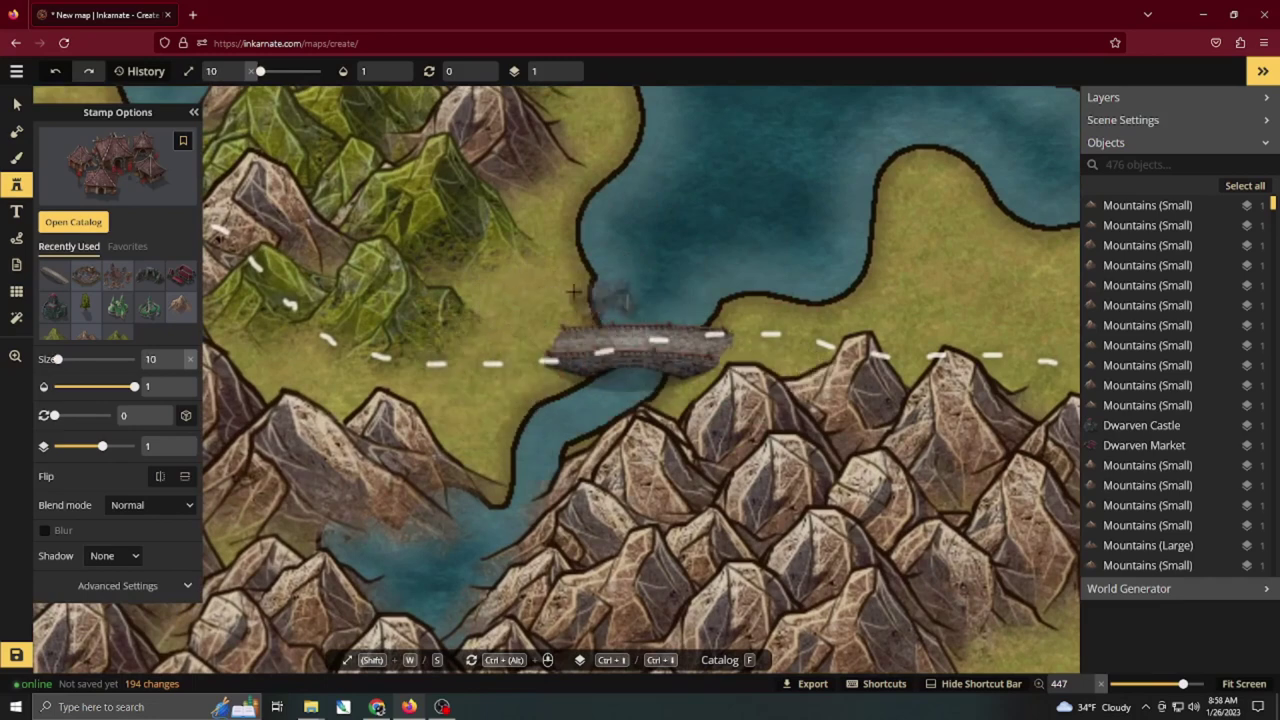
click(486, 283)
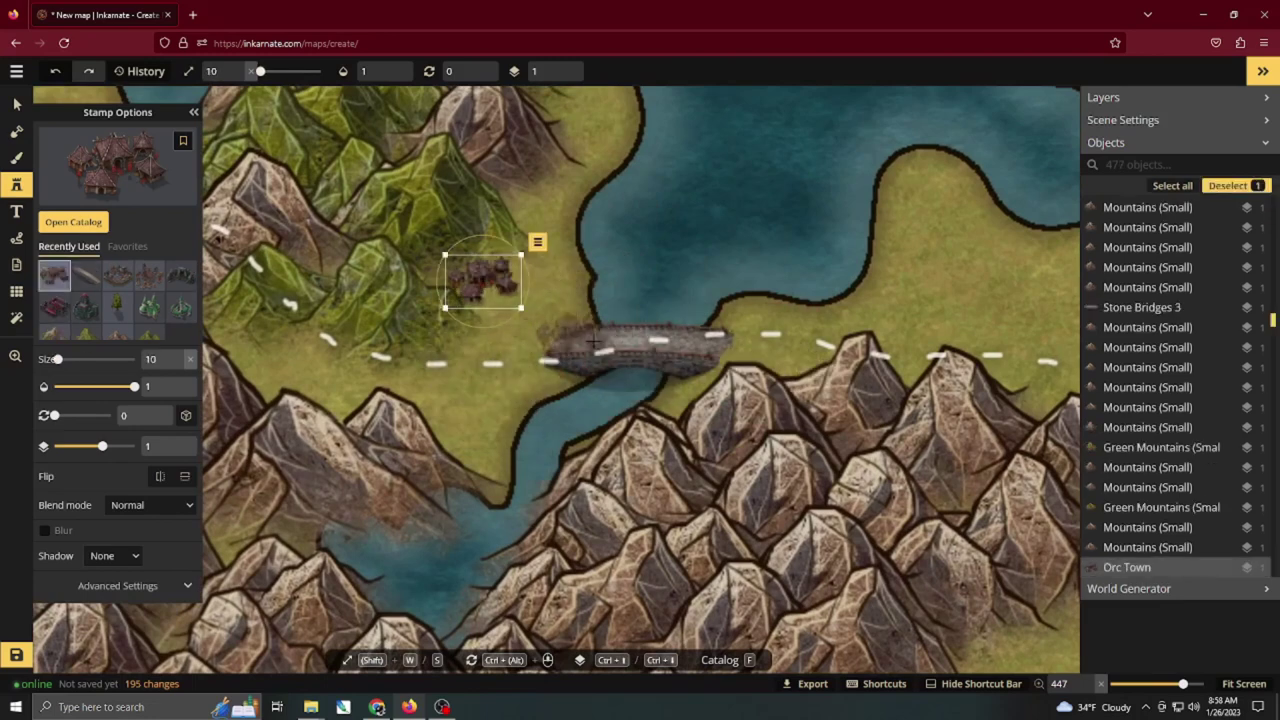
Move a small mountain southeast of the bridge eastward to clear room beside the river.
drag(600, 335, 484, 249)
key(v)
drag(730, 318, 821, 322)
drag(608, 350, 740, 350)
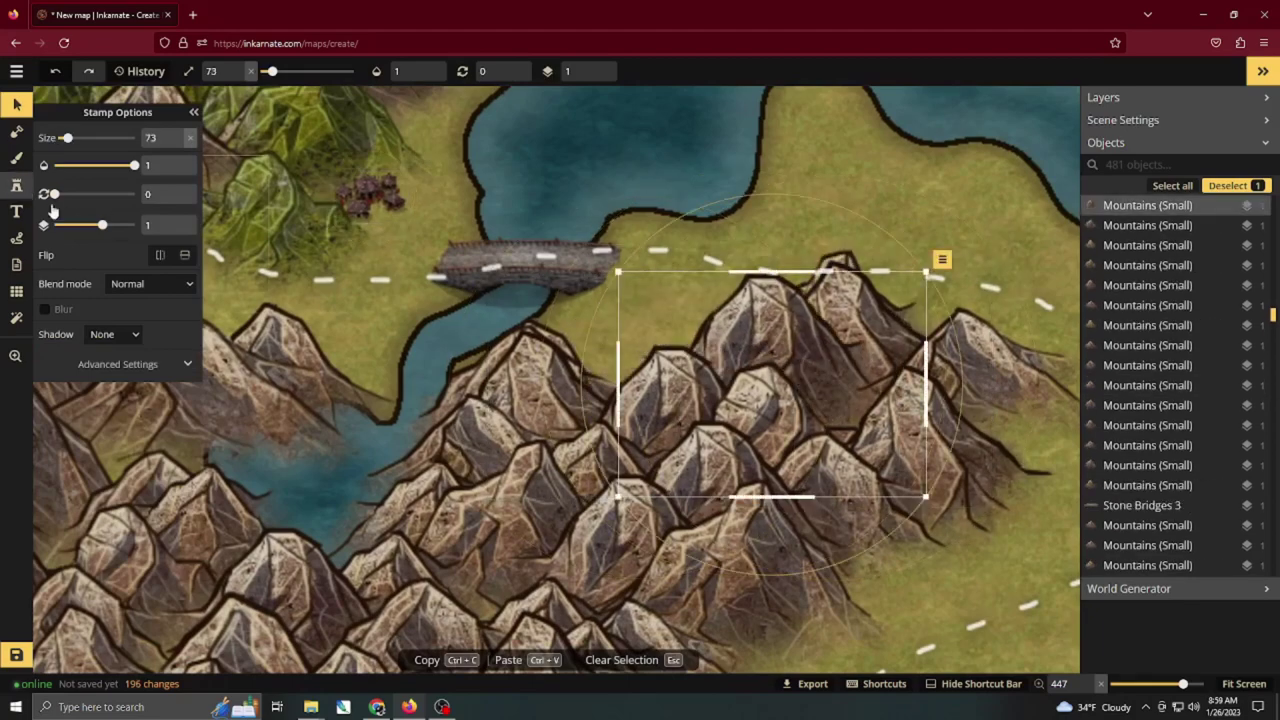
Place a second Orc Town at size 11 in the clearing southeast of the bridge.
click(16, 185)
click(58, 275)
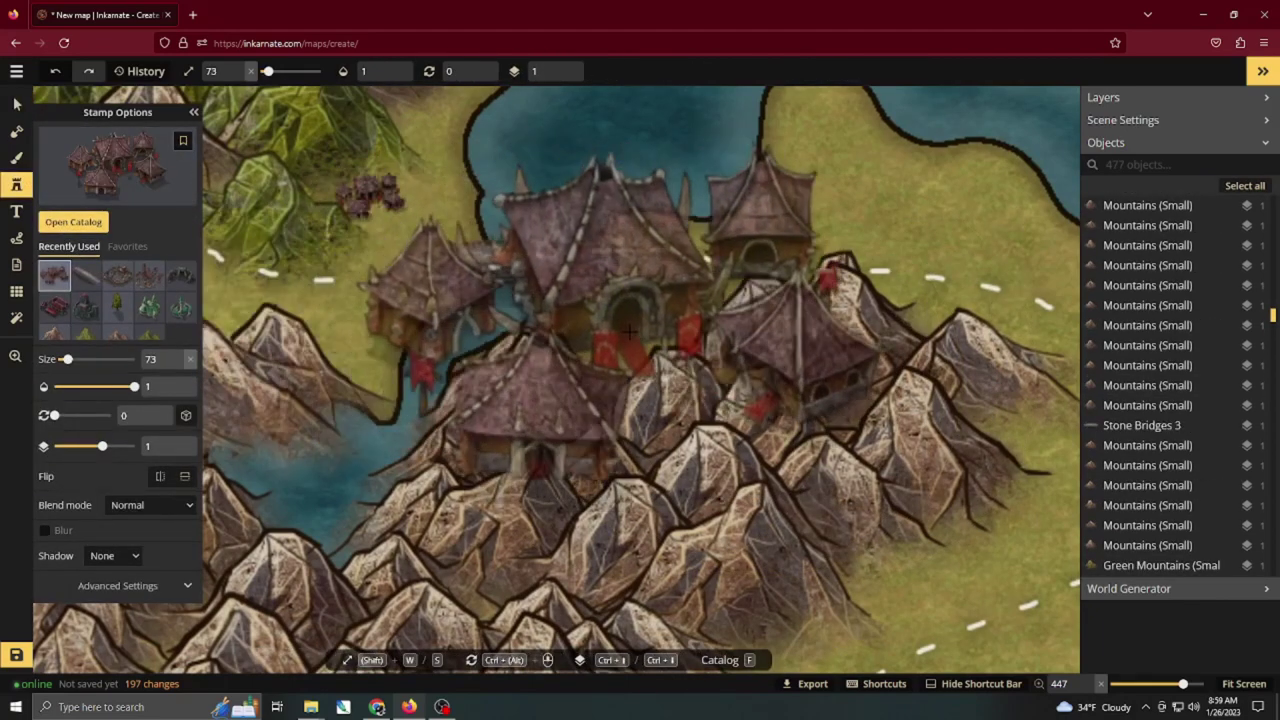
scroll(629, 331, down, 12)
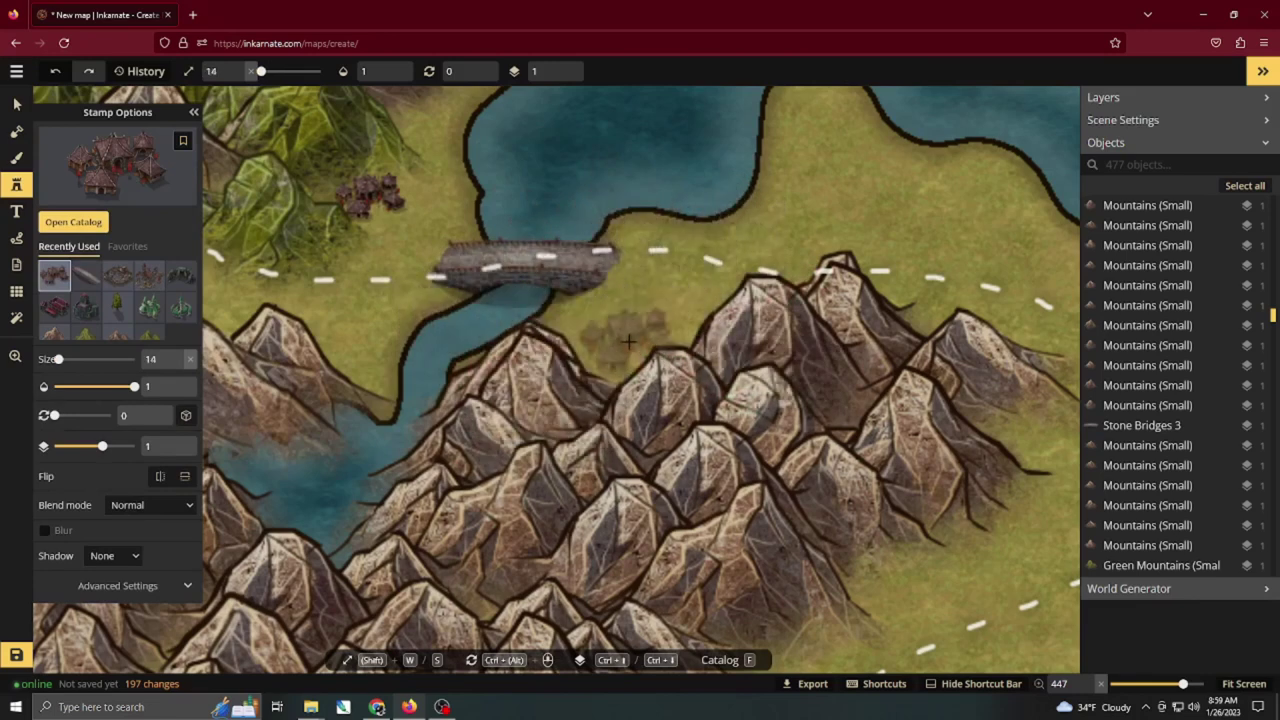
scroll(628, 342, down, 3)
click(615, 350)
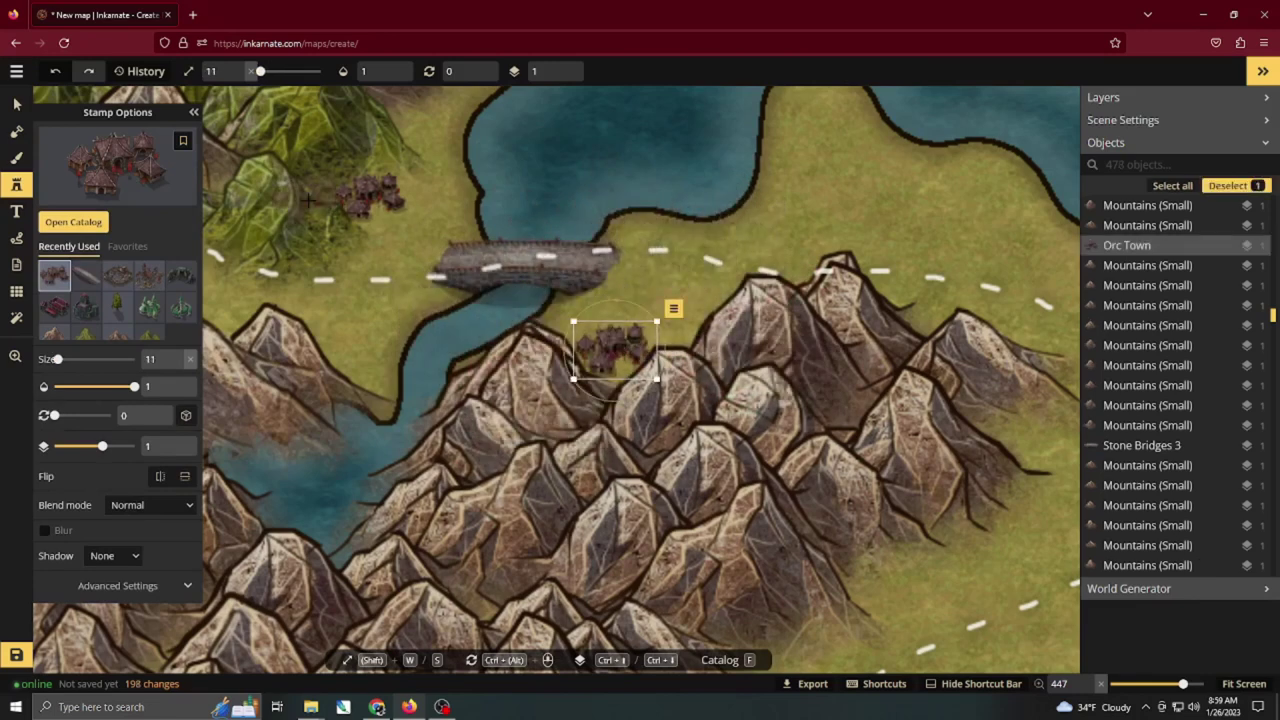
Choose the Deciduous Trees stamp and set its brush area to 0.
click(117, 307)
scroll(440, 190, up, 2)
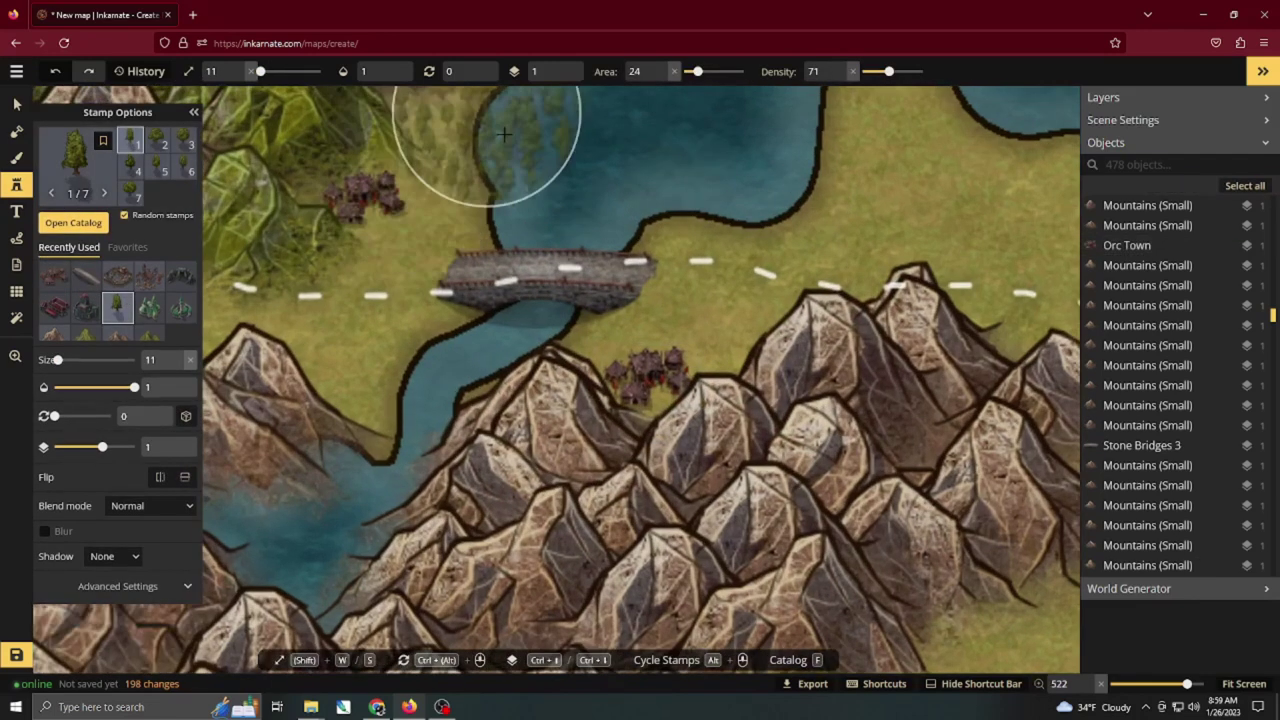
click(661, 78)
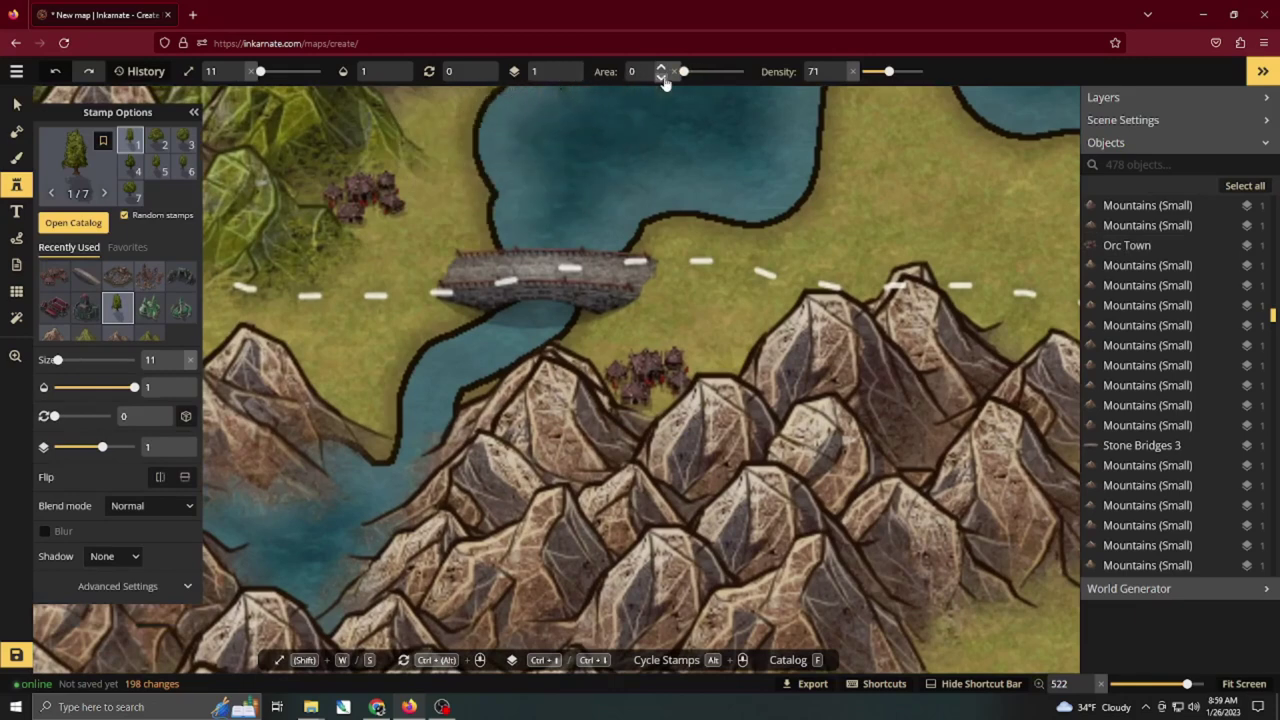
Paint size 11 deciduous trees around both orc towns and on both sides of the path near the bridge.
click(408, 180)
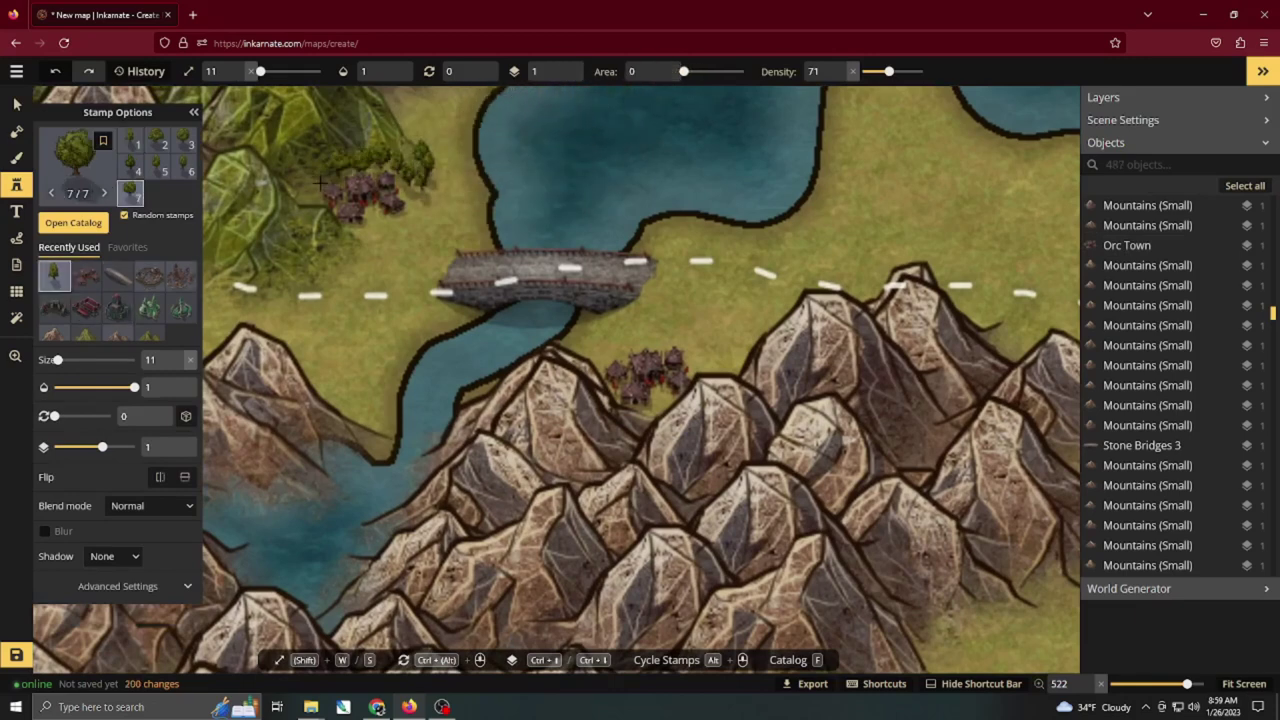
key(4)
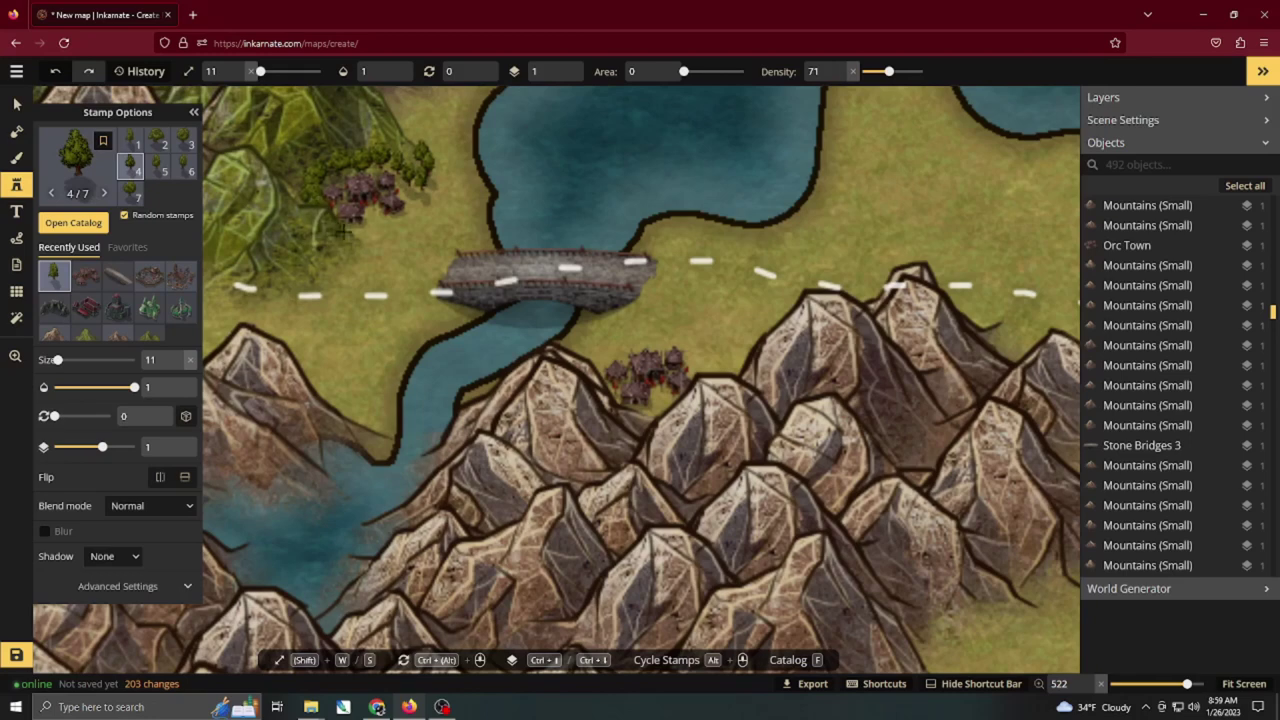
mouse_move(336, 248)
mouse_down()
mouse_move(423, 198)
mouse_move(417, 145)
mouse_move(442, 140)
mouse_move(458, 164)
mouse_move(442, 196)
mouse_move(370, 226)
mouse_move(372, 256)
mouse_move(327, 265)
mouse_up()
click(441, 141)
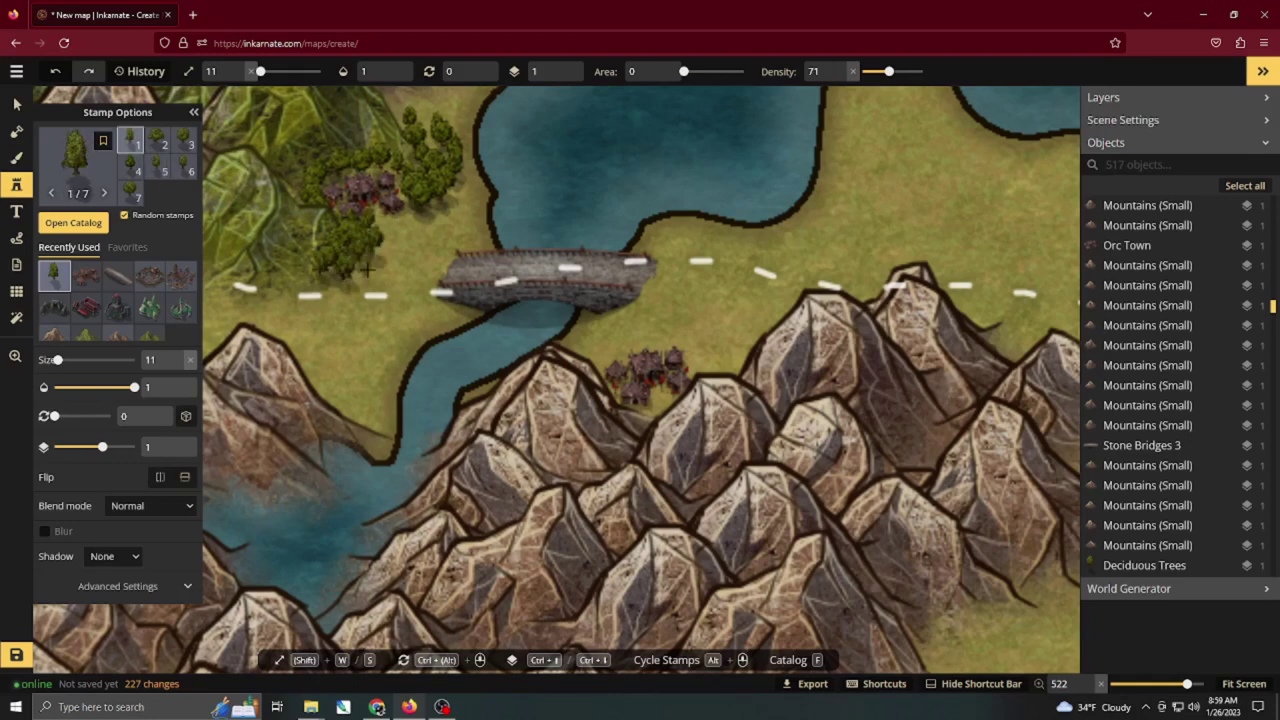
mouse_move(300, 310)
mouse_down()
mouse_move(386, 317)
mouse_move(316, 323)
mouse_move(352, 333)
mouse_move(310, 335)
mouse_move(367, 342)
mouse_move(326, 358)
mouse_move(349, 388)
mouse_move(369, 355)
mouse_move(443, 311)
mouse_move(360, 354)
mouse_move(361, 388)
mouse_move(351, 345)
mouse_move(326, 345)
mouse_move(333, 330)
mouse_move(378, 417)
mouse_move(275, 322)
mouse_move(323, 342)
mouse_move(379, 264)
mouse_move(421, 259)
mouse_move(394, 230)
mouse_move(458, 223)
mouse_up()
mouse_move(634, 297)
mouse_down()
mouse_move(592, 331)
mouse_move(668, 298)
mouse_move(743, 313)
mouse_move(604, 341)
mouse_move(730, 344)
mouse_up()
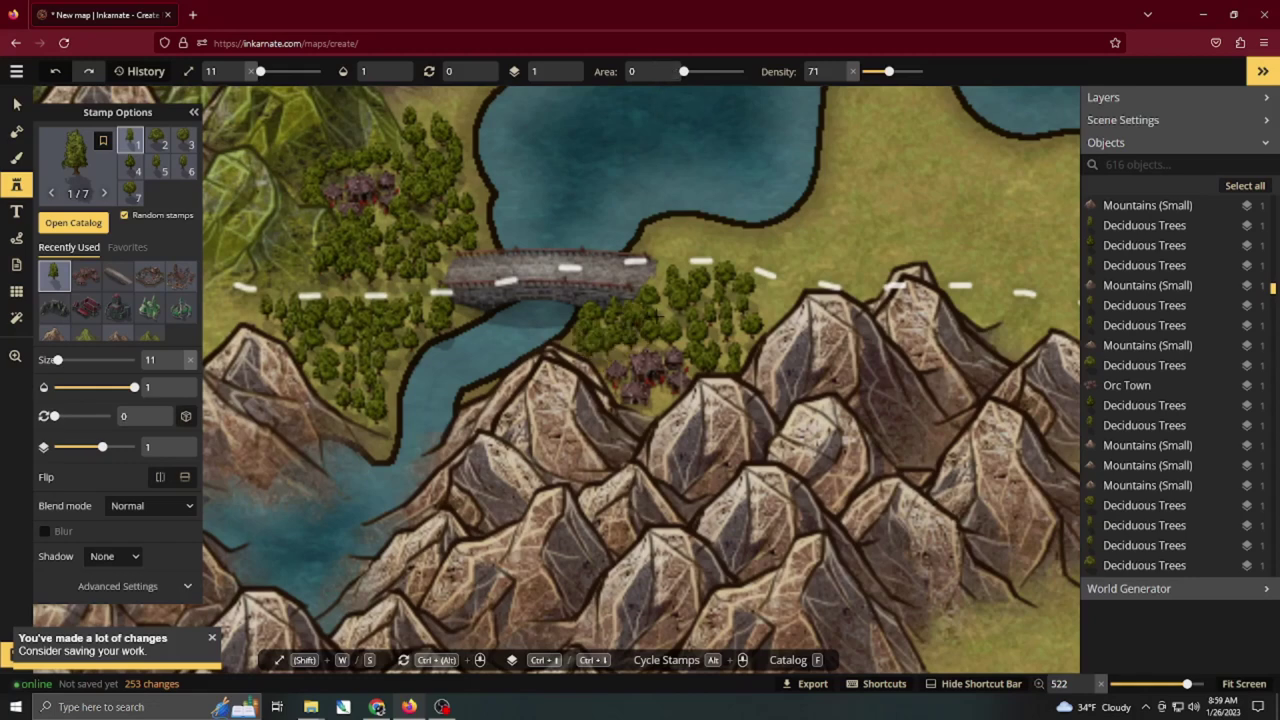
Paint size 11 deciduous trees around the southeastern orc town and along the edge of the neighbouring mountains.
click(610, 361)
click(609, 370)
click(613, 384)
click(623, 396)
click(636, 403)
click(646, 406)
click(656, 408)
click(674, 402)
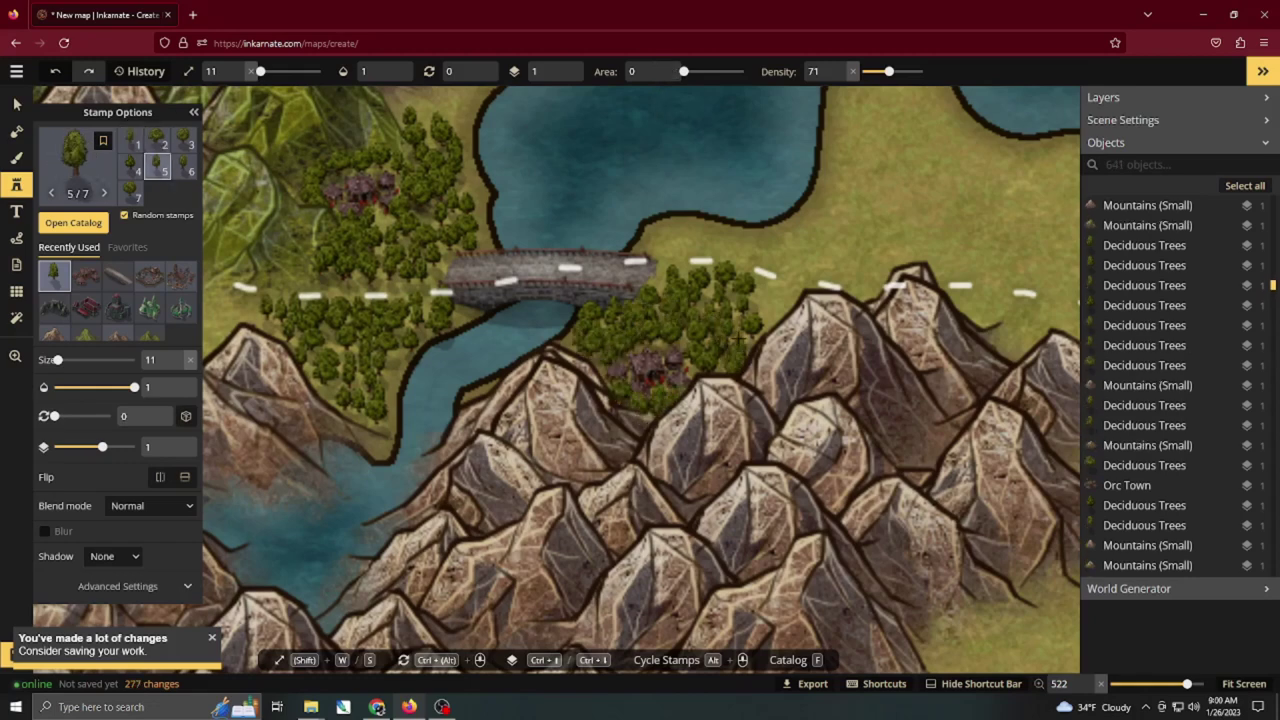
drag(767, 292, 694, 249)
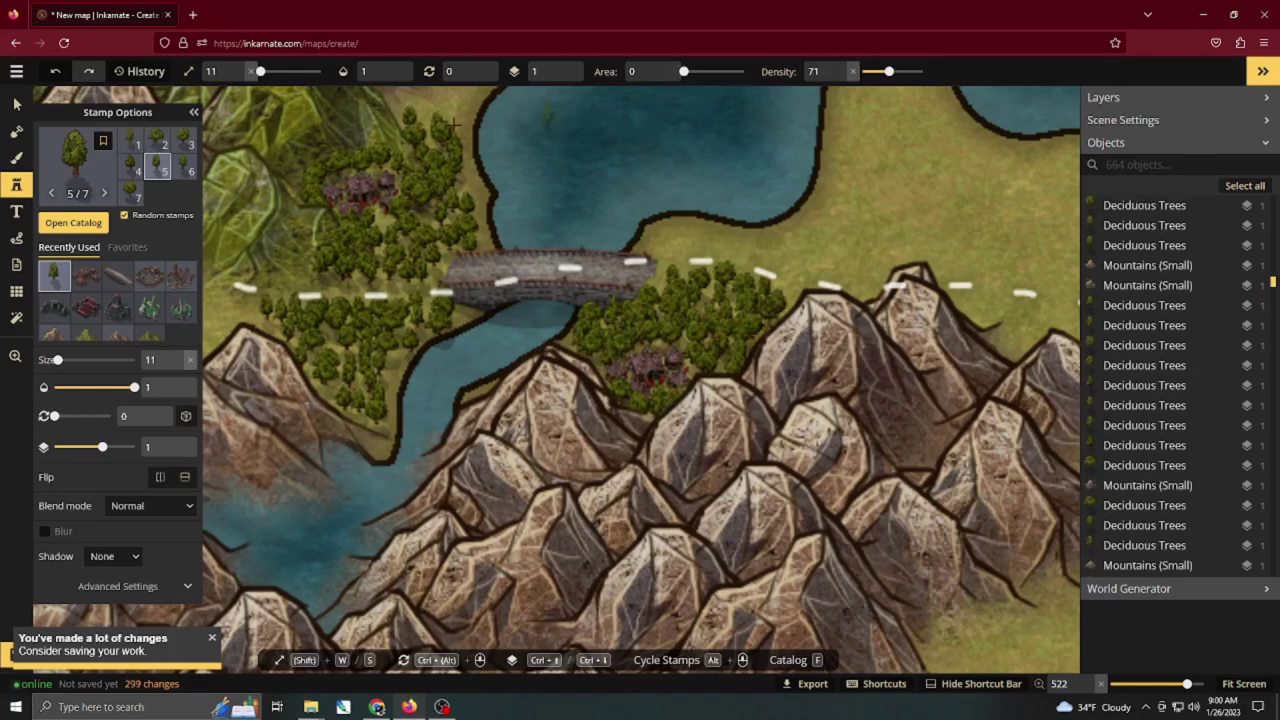
Widen the brush area to 2, then 4, and paint deciduous trees between the lake shore and the path east of the bridge.
click(661, 68)
click(661, 68)
click(662, 77)
drag(646, 234, 740, 240)
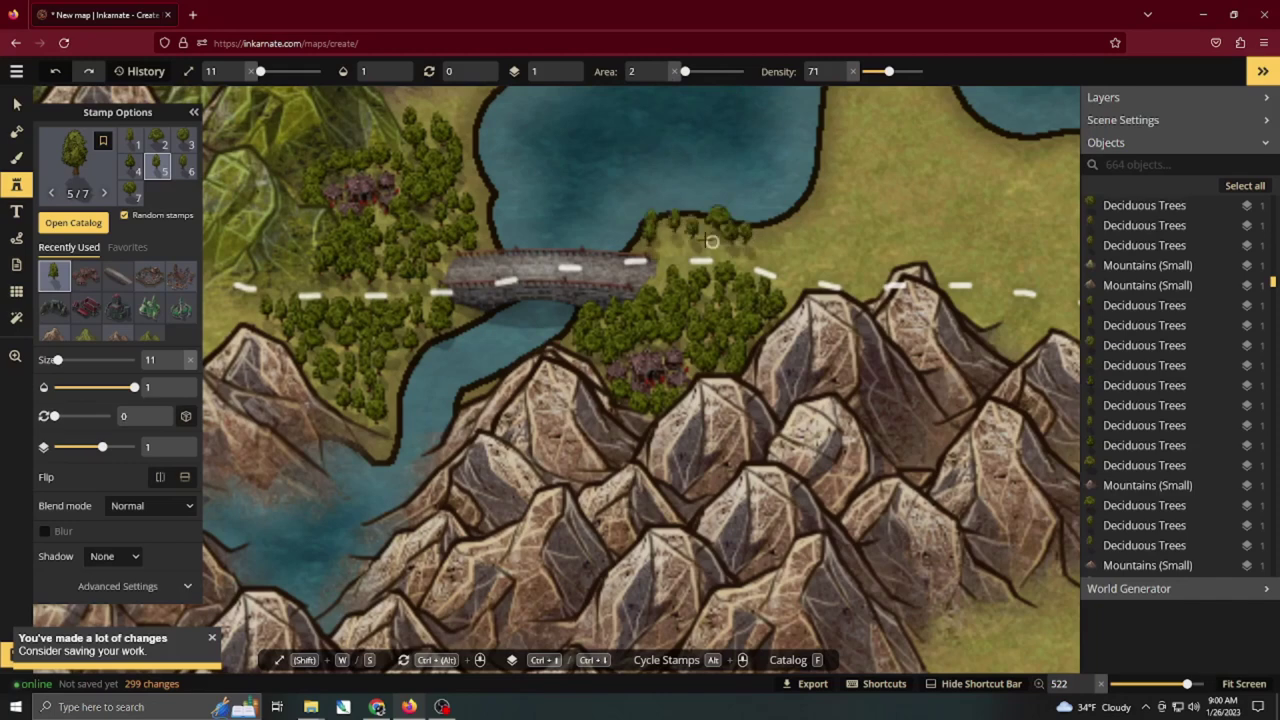
click(684, 245)
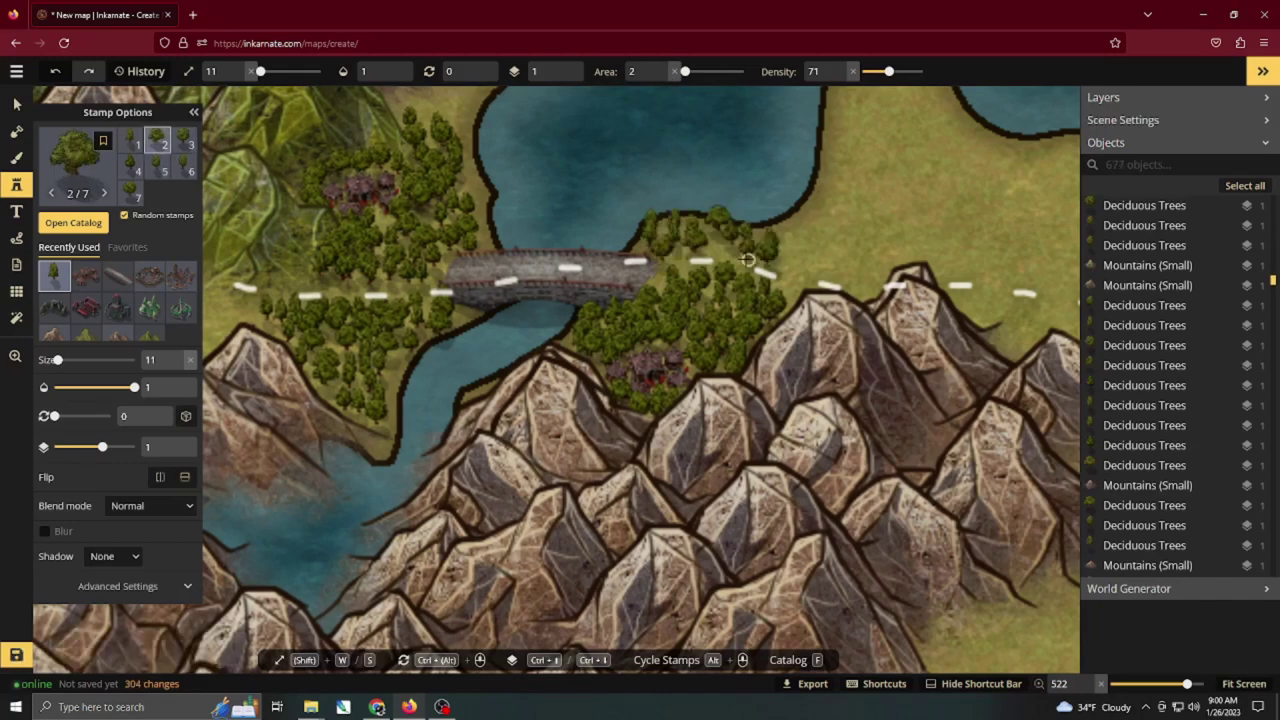
mouse_move(661, 278)
mouse_down()
mouse_move(789, 287)
mouse_move(786, 250)
mouse_move(805, 273)
mouse_move(819, 223)
mouse_move(849, 272)
mouse_up()
drag(825, 213, 829, 212)
drag(921, 219, 818, 280)
scroll(737, 257, down, 2)
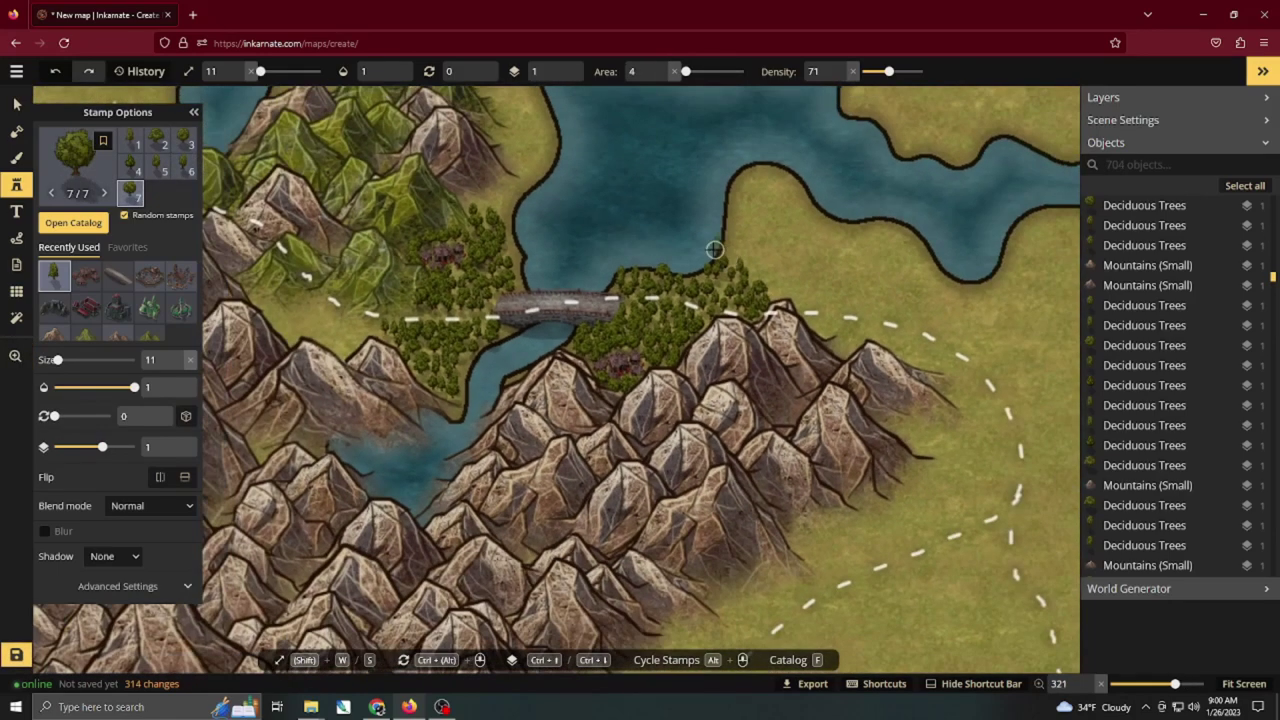
Paint deciduous trees with brush area 4 along the path between the green and brown mountains west of the bridge.
mouse_move(340, 306)
mouse_down()
mouse_move(528, 347)
mouse_move(470, 338)
mouse_move(503, 377)
mouse_move(561, 388)
mouse_move(488, 349)
mouse_move(530, 373)
mouse_up()
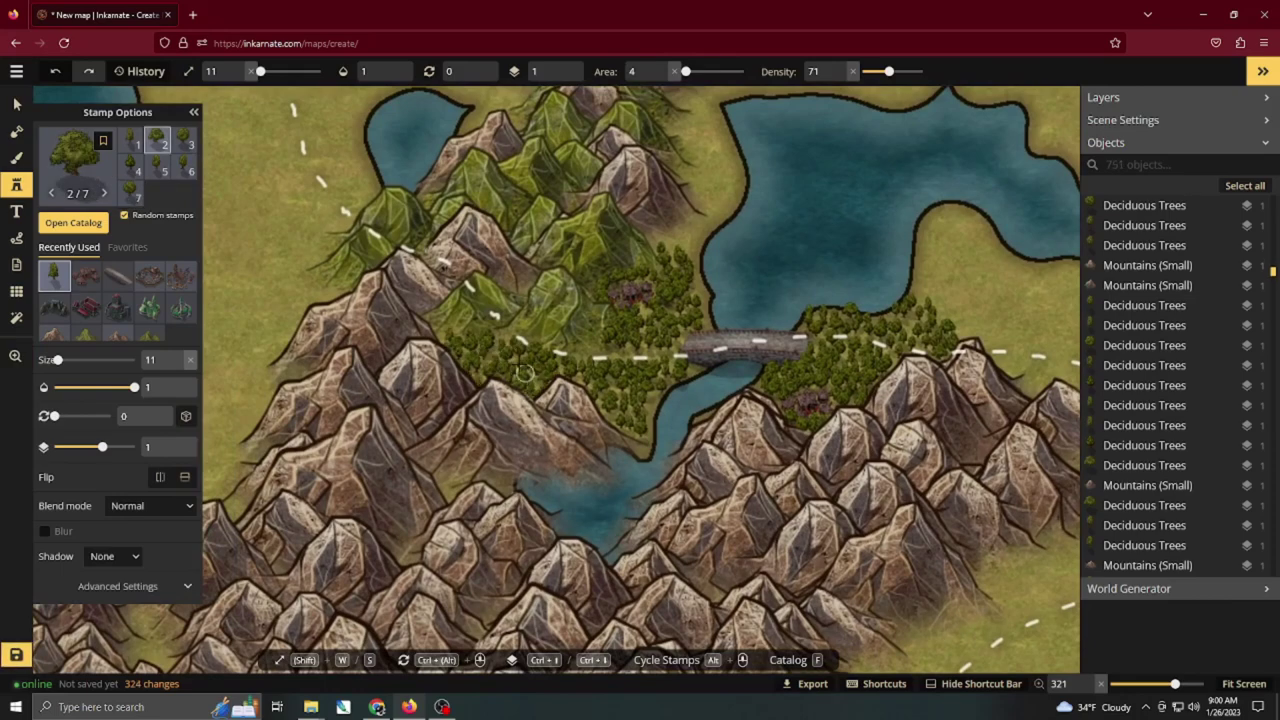
click(508, 345)
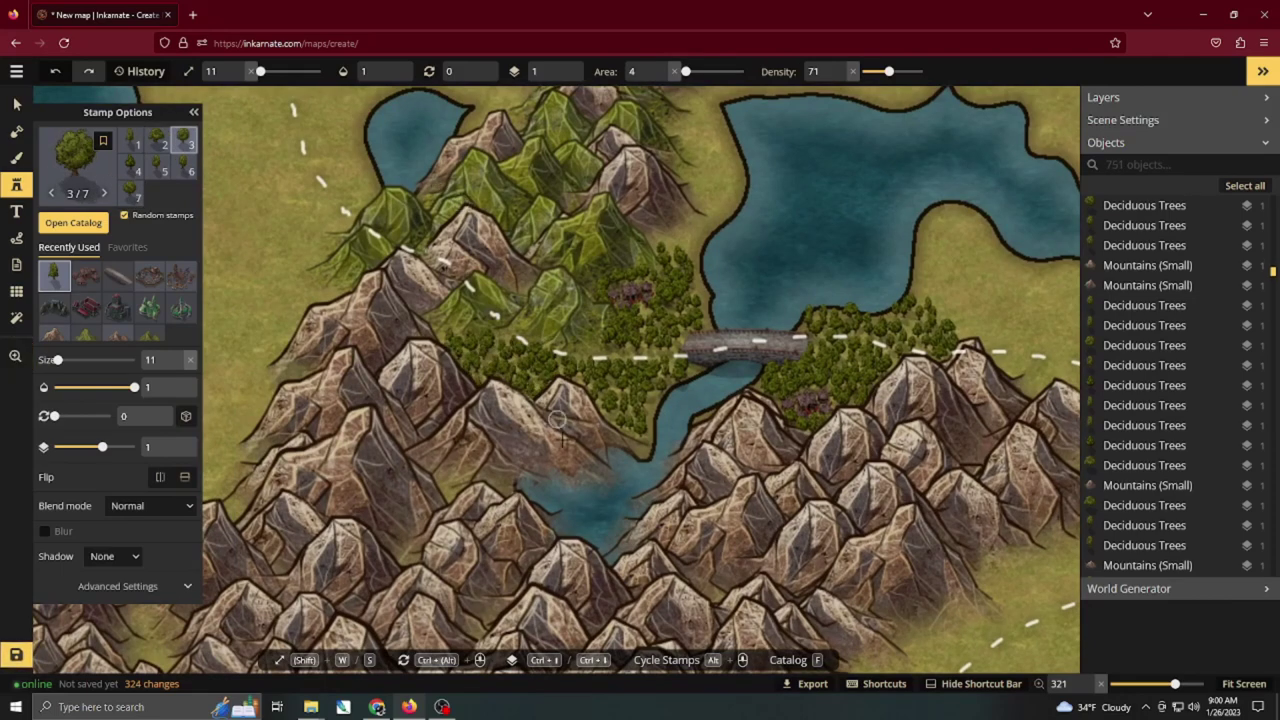
drag(563, 437, 478, 455)
Search all Inkarnate stamps for "cave" and choose the cave from the Fantasy Regional HD Core pack.
drag(334, 162, 694, 343)
scroll(740, 320, up, 5)
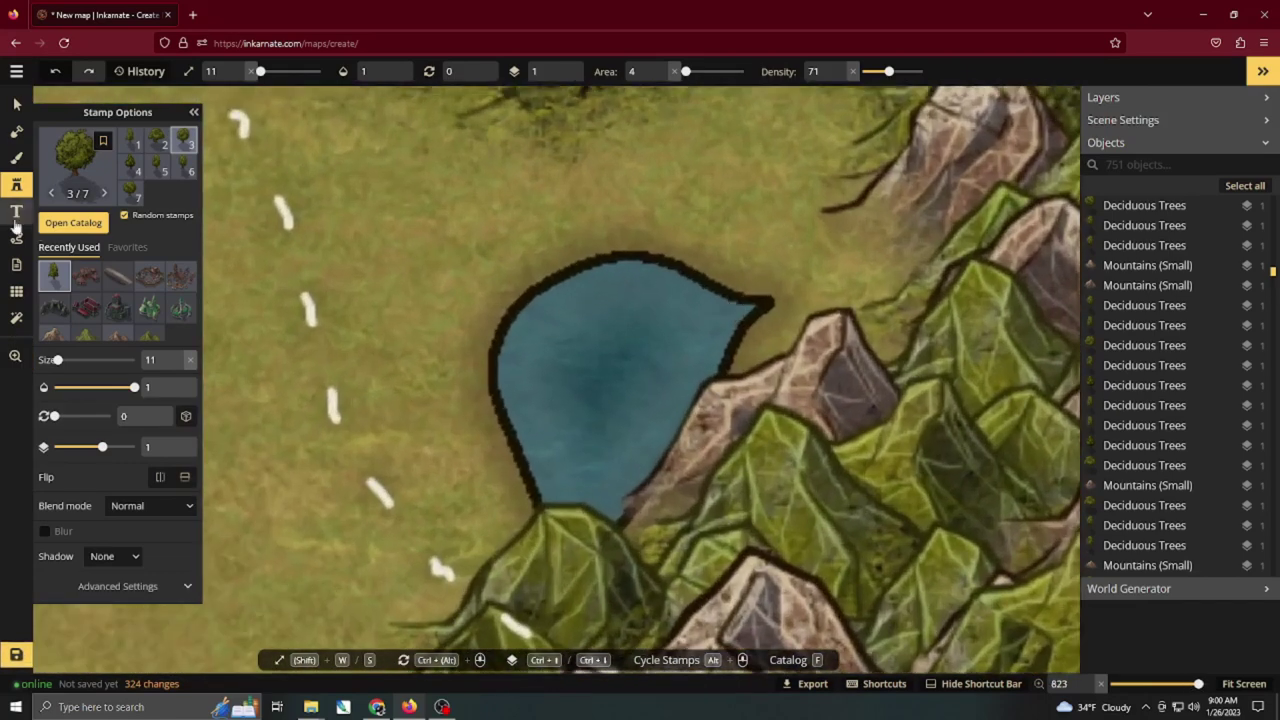
click(73, 222)
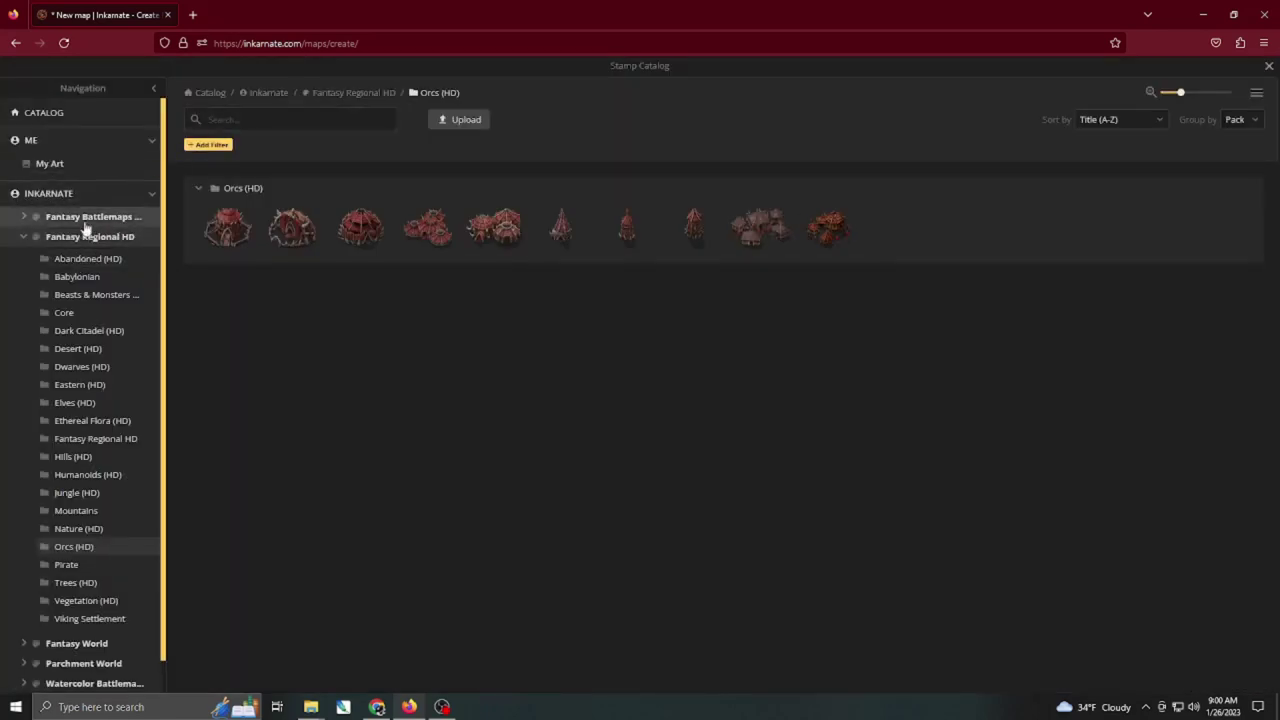
click(241, 120)
text(e)
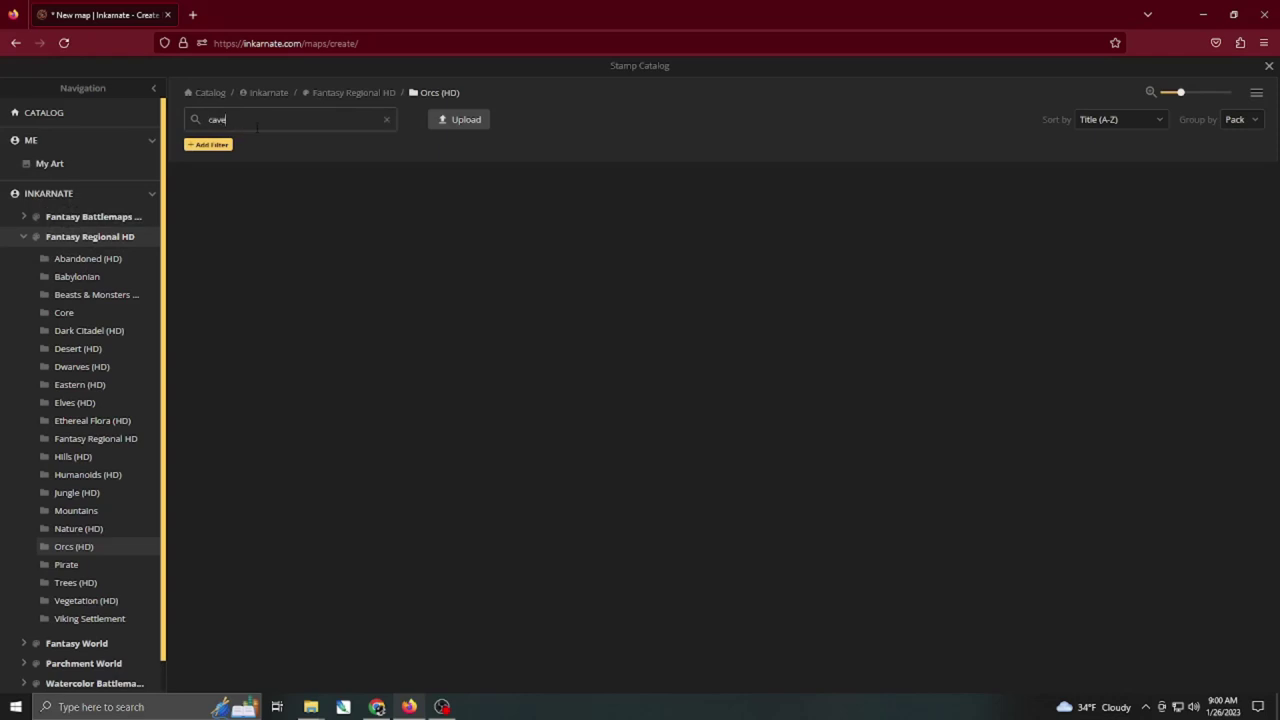
click(43, 194)
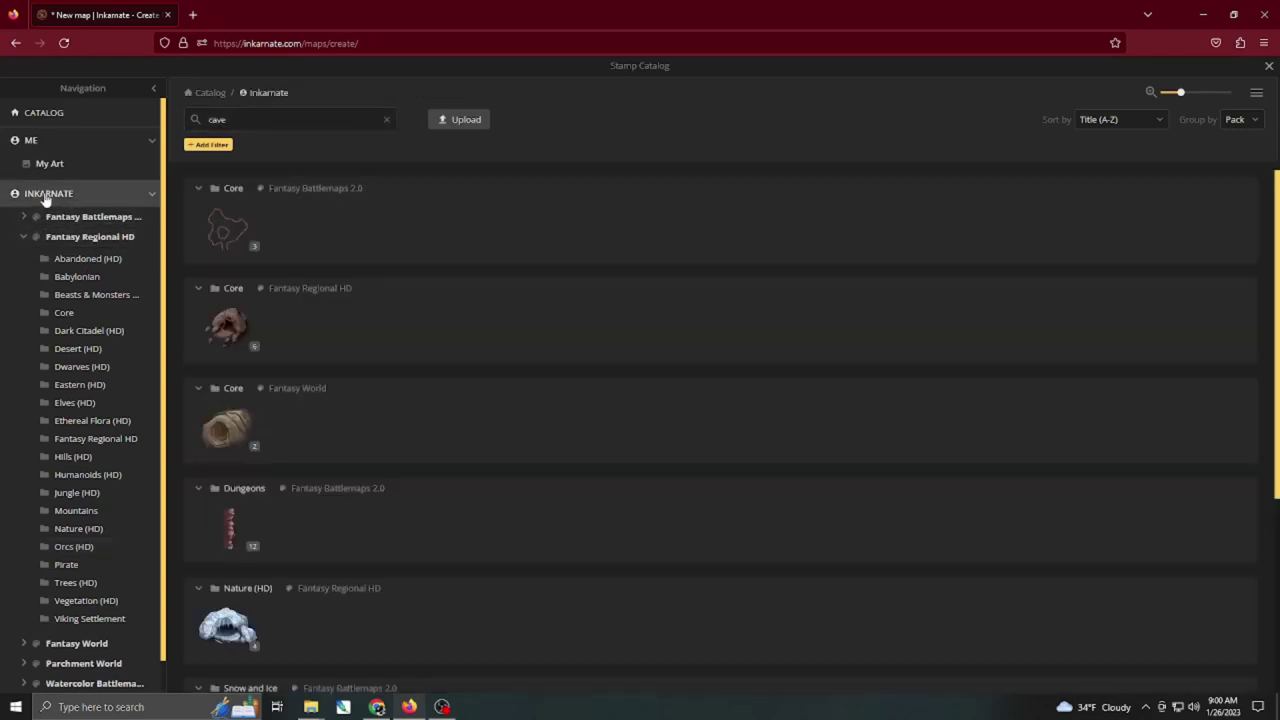
scroll(281, 316, down, 2)
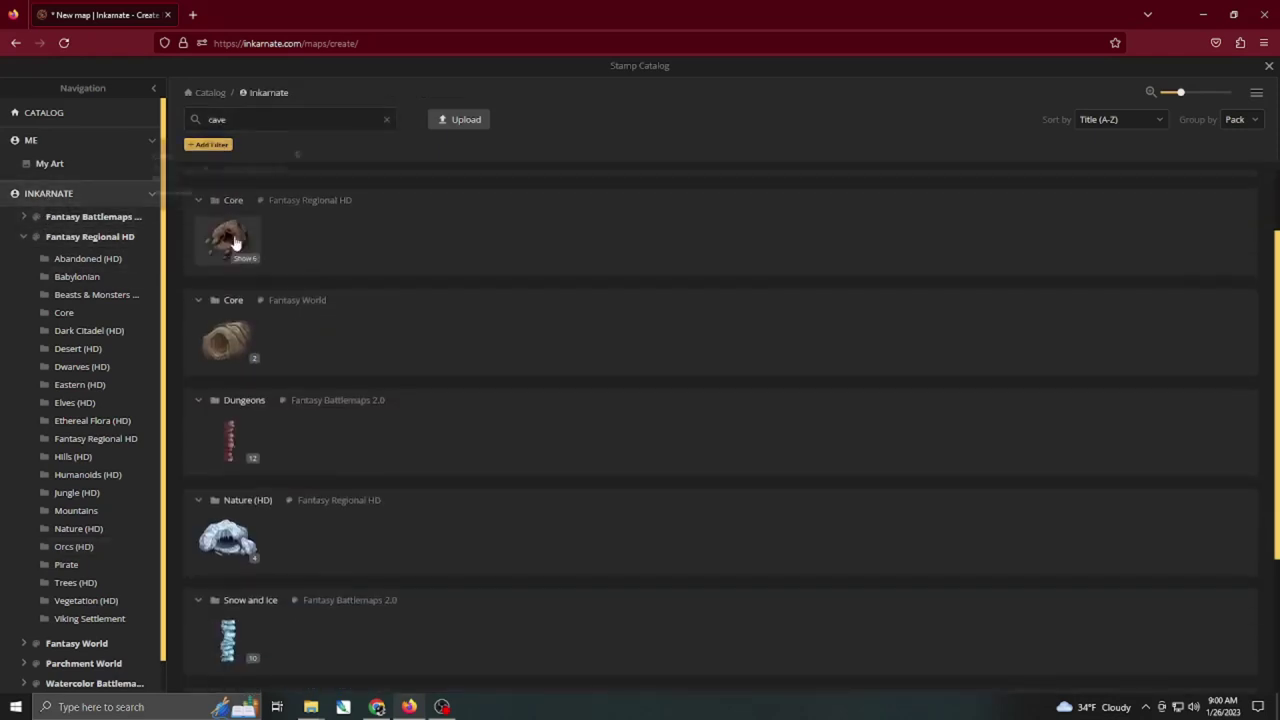
click(234, 238)
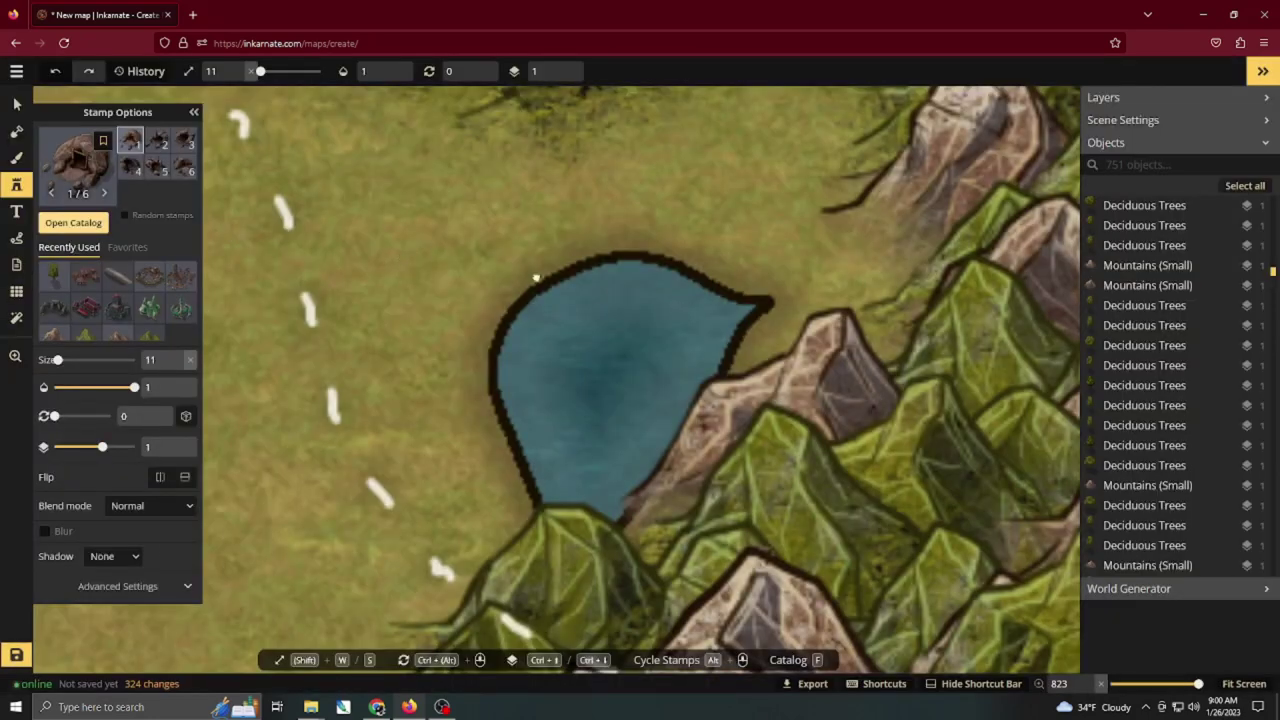
Place a cave at size 20 against the foot of the mountain northeast of the small lake.
scroll(548, 279, down, 3)
click(679, 211)
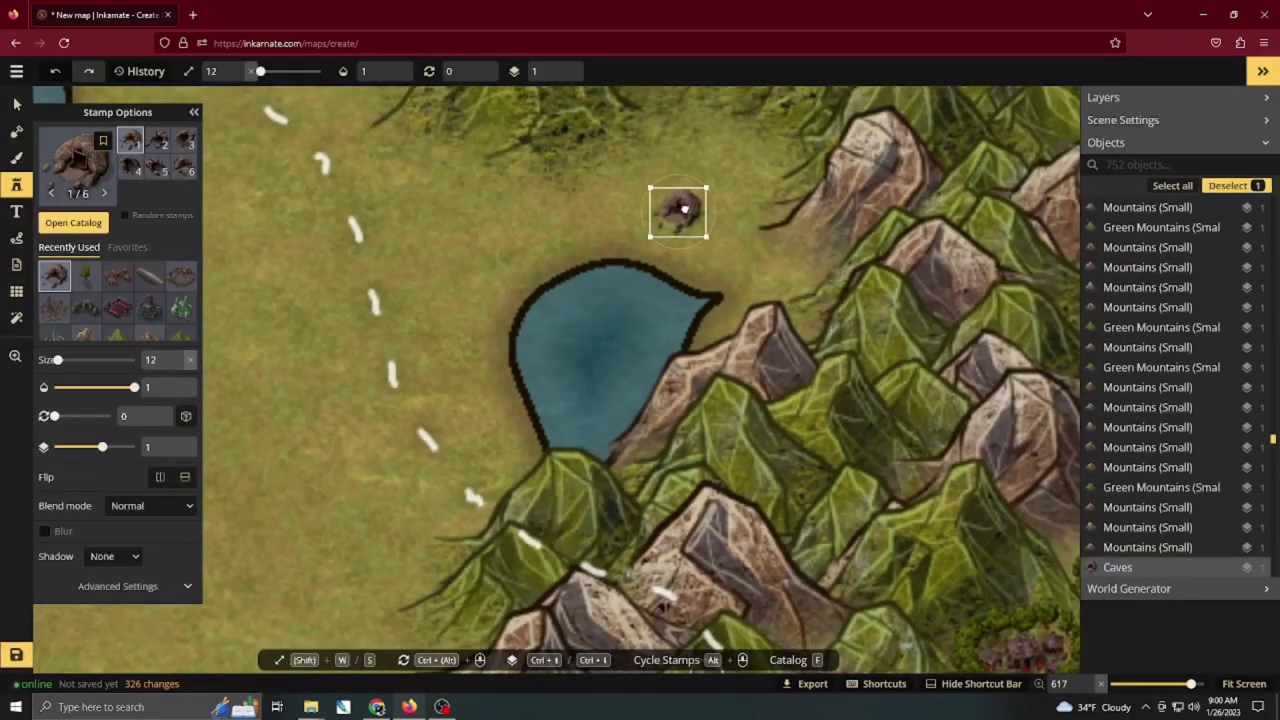
key(w)
drag(685, 209, 822, 253)
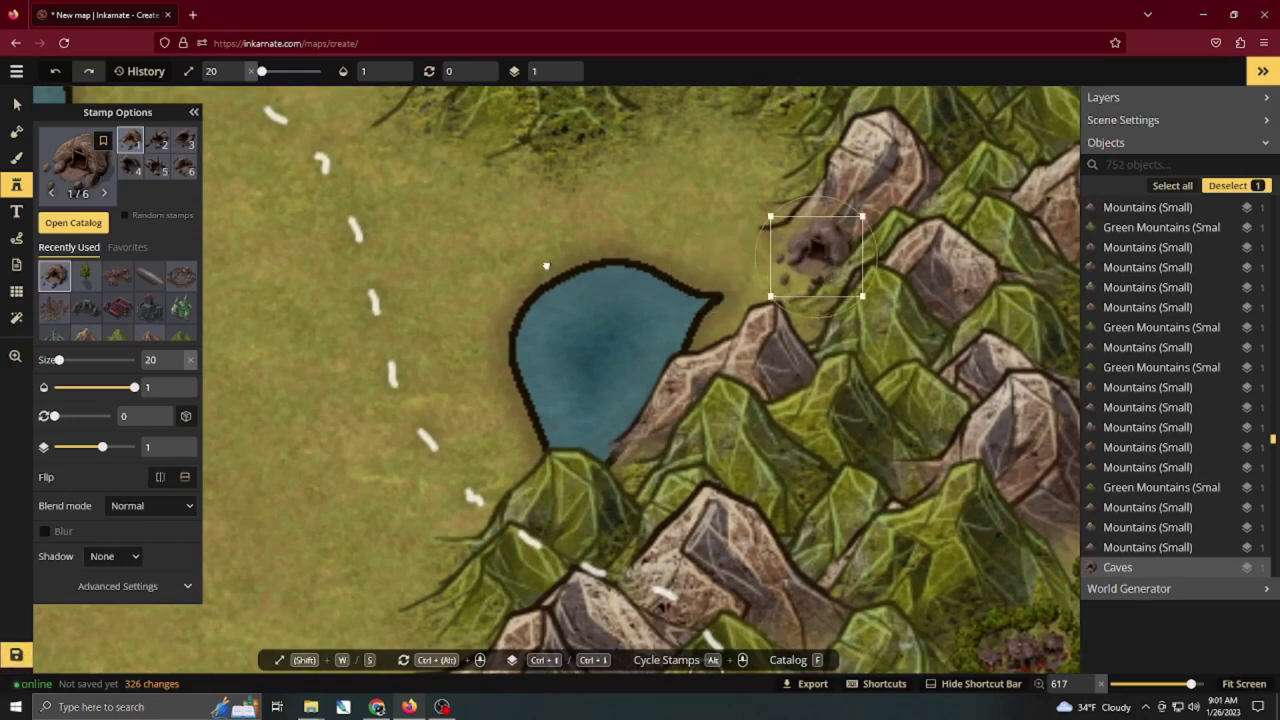
Subtract land at brush size 13 to extend the small lake to the cave, and roughen its northern shore with the rough-edged brush.
click(17, 137)
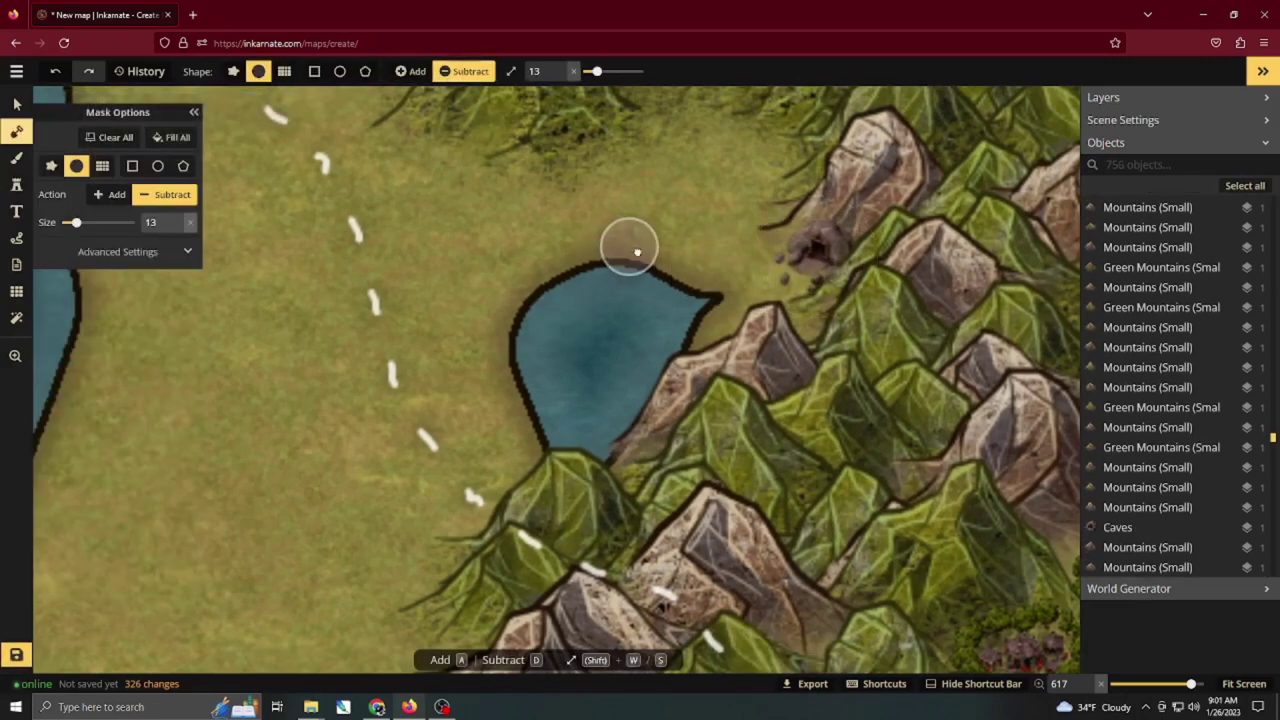
mouse_move(650, 262)
mouse_down()
mouse_move(746, 275)
mouse_move(749, 304)
mouse_move(704, 320)
mouse_move(791, 304)
mouse_move(760, 274)
mouse_move(648, 296)
mouse_up()
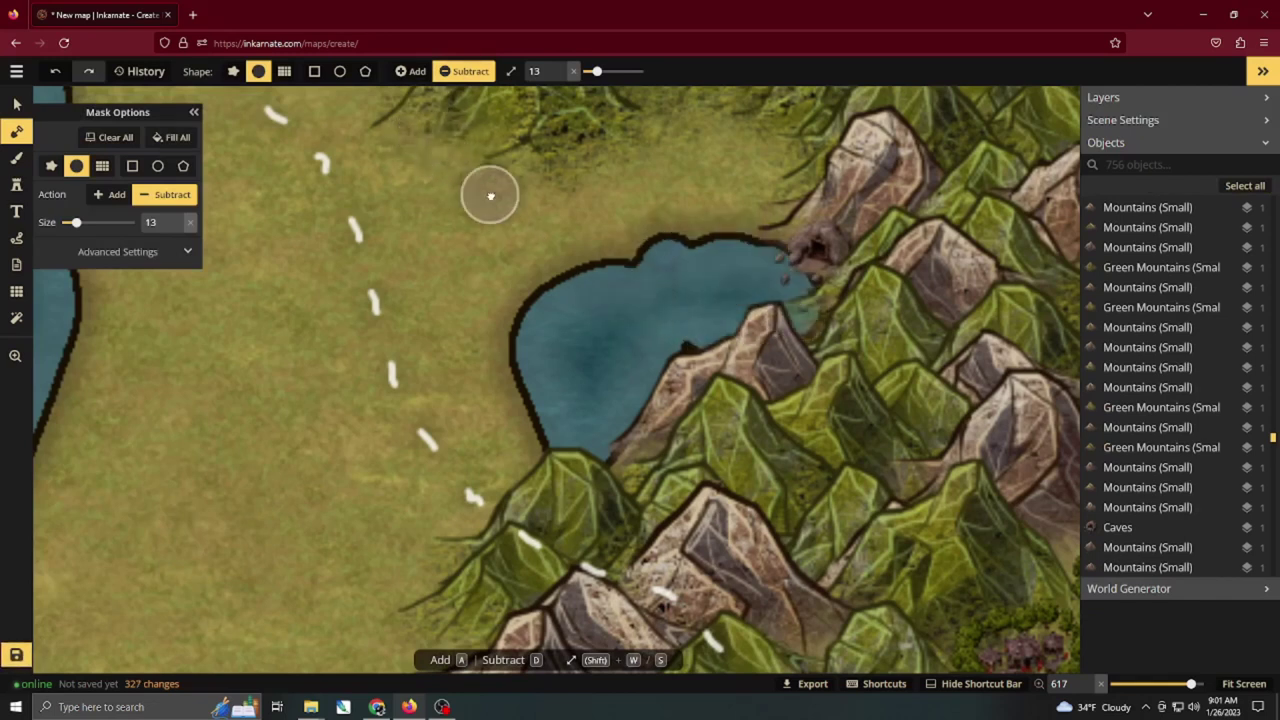
click(233, 71)
mouse_move(620, 243)
mouse_down()
mouse_move(637, 257)
mouse_move(620, 274)
mouse_up()
mouse_move(725, 200)
mouse_down()
mouse_move(529, 286)
mouse_move(589, 380)
mouse_move(697, 272)
mouse_up()
Add land over the small lake's western side with a smaller rough-edged mask brush, leaving a compact pond beside the cave.
click(412, 72)
key(shift+s)
key(shift+s)
key(shift+s)
key(shift+s)
key(shift+s)
key(shift+s)
key(shift+s)
key(shift+s)
key(shift+s)
key(shift+s)
key(shift+s)
key(shift+s)
key(shift+s)
key(shift+s)
mouse_move(542, 186)
mouse_down()
mouse_move(519, 207)
mouse_move(499, 298)
mouse_move(511, 360)
mouse_move(544, 410)
mouse_move(674, 443)
mouse_up()
scroll(806, 275, down, 1)
Search the stamps for "dock" and choose the second variant of the Abandoned (HD) docks.
click(17, 105)
click(380, 207)
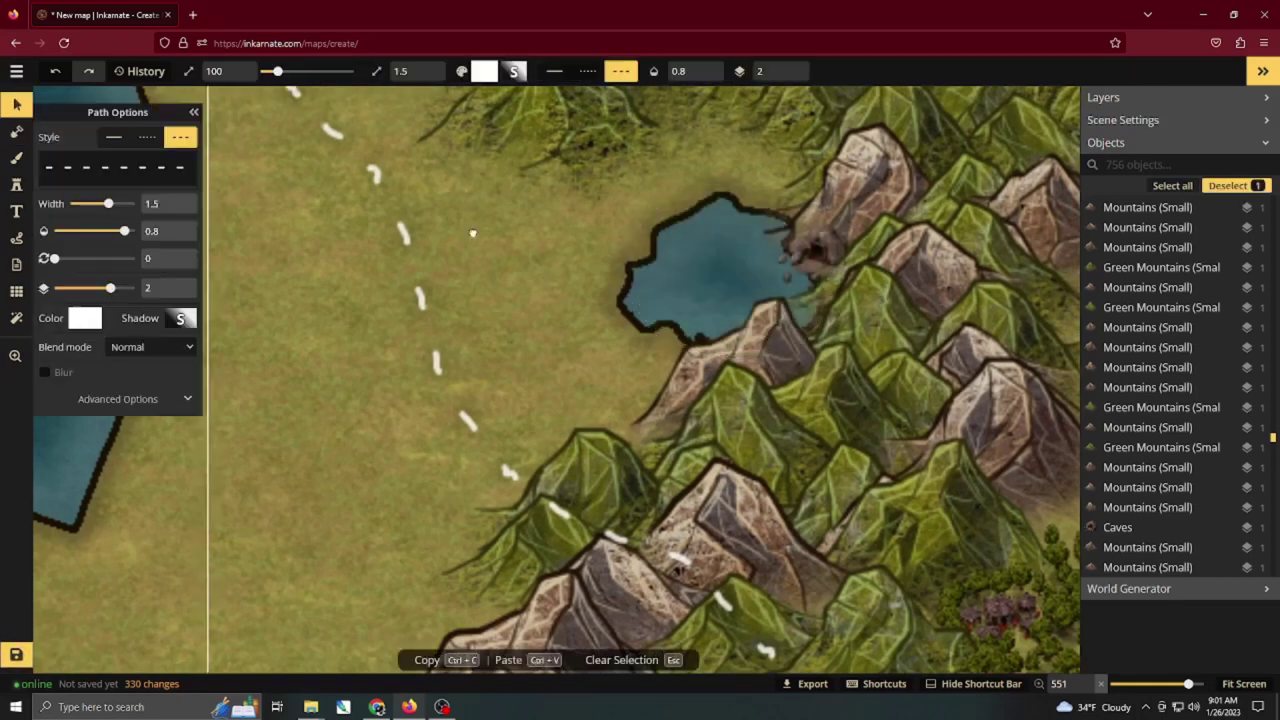
click(17, 186)
click(70, 223)
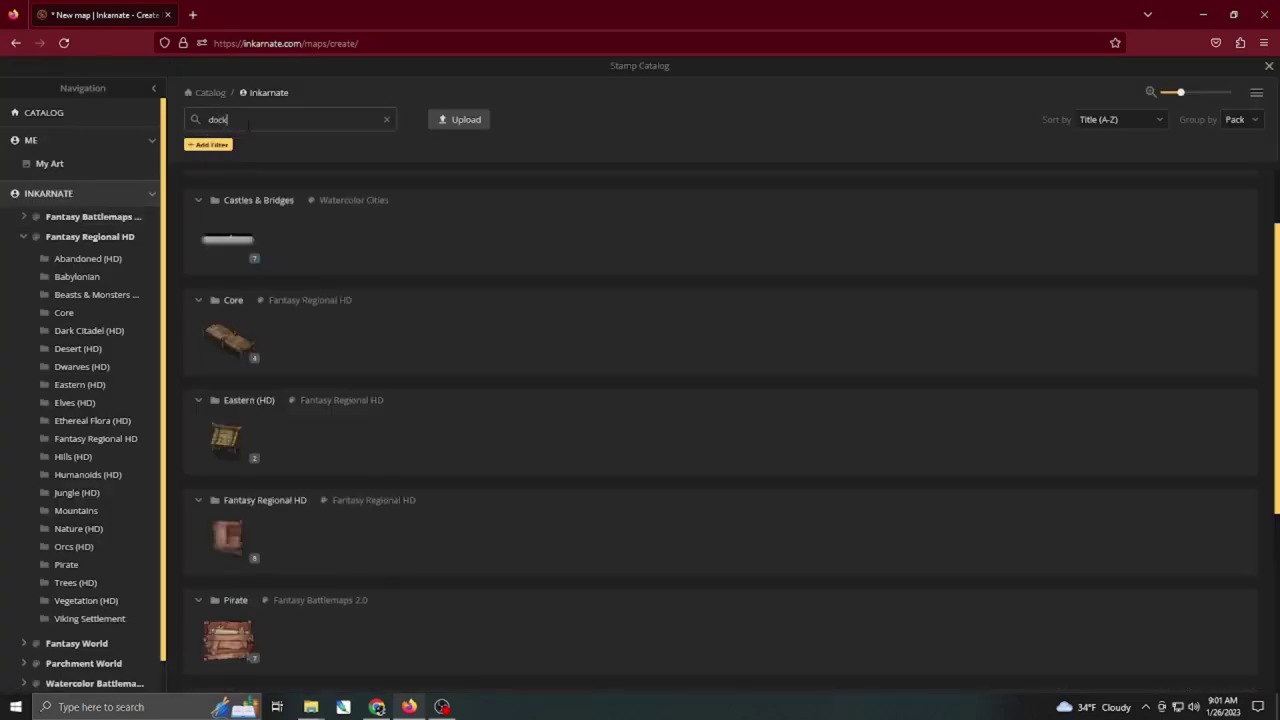
scroll(333, 333, down, 3)
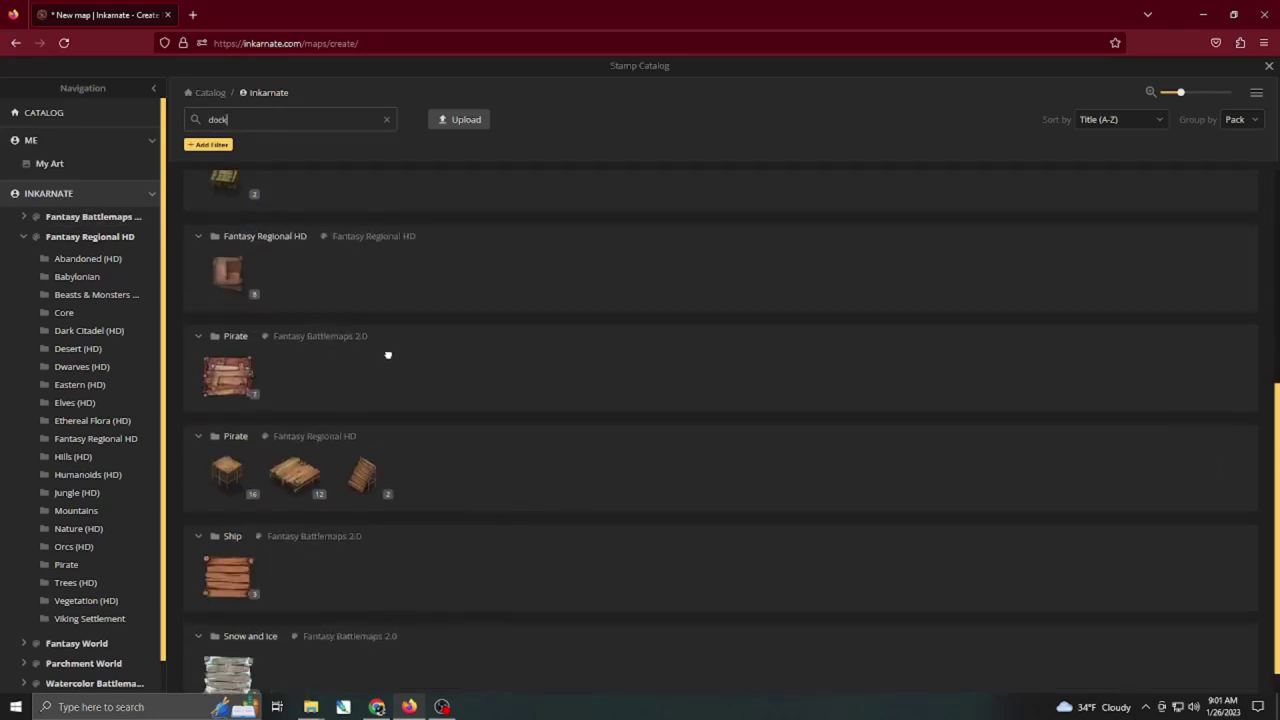
scroll(315, 483, down, 1)
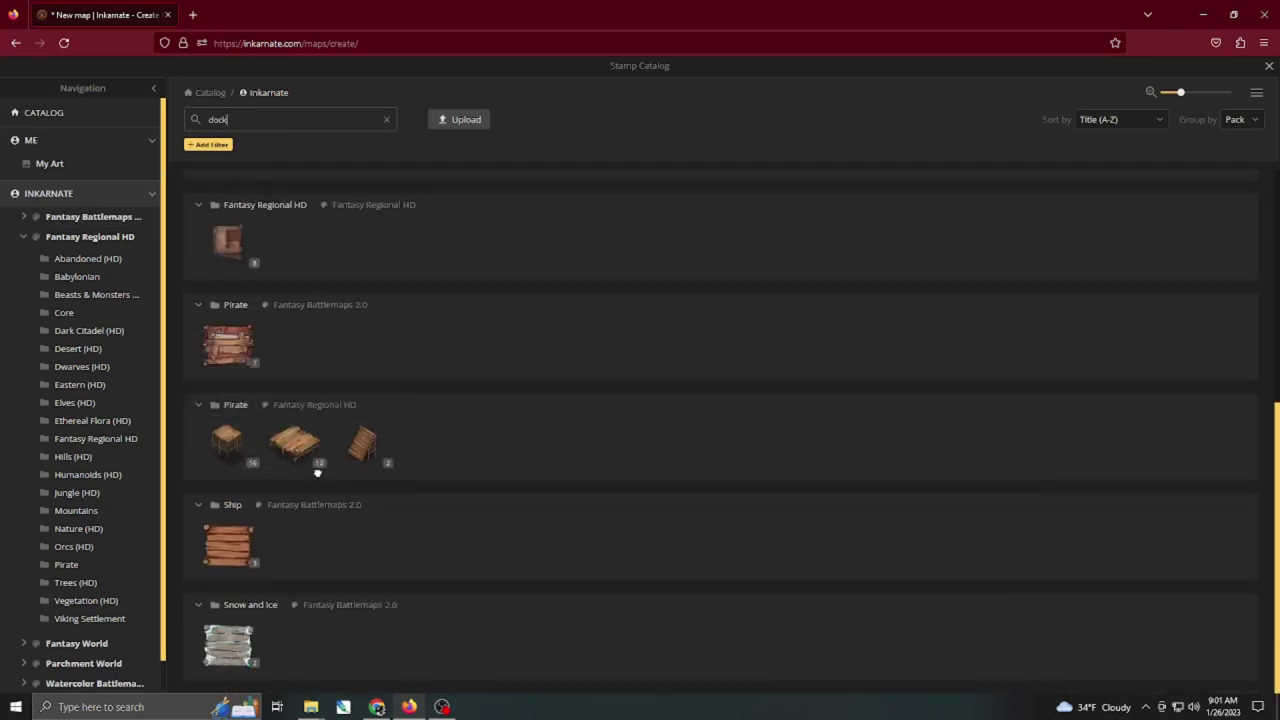
scroll(317, 473, up, 4)
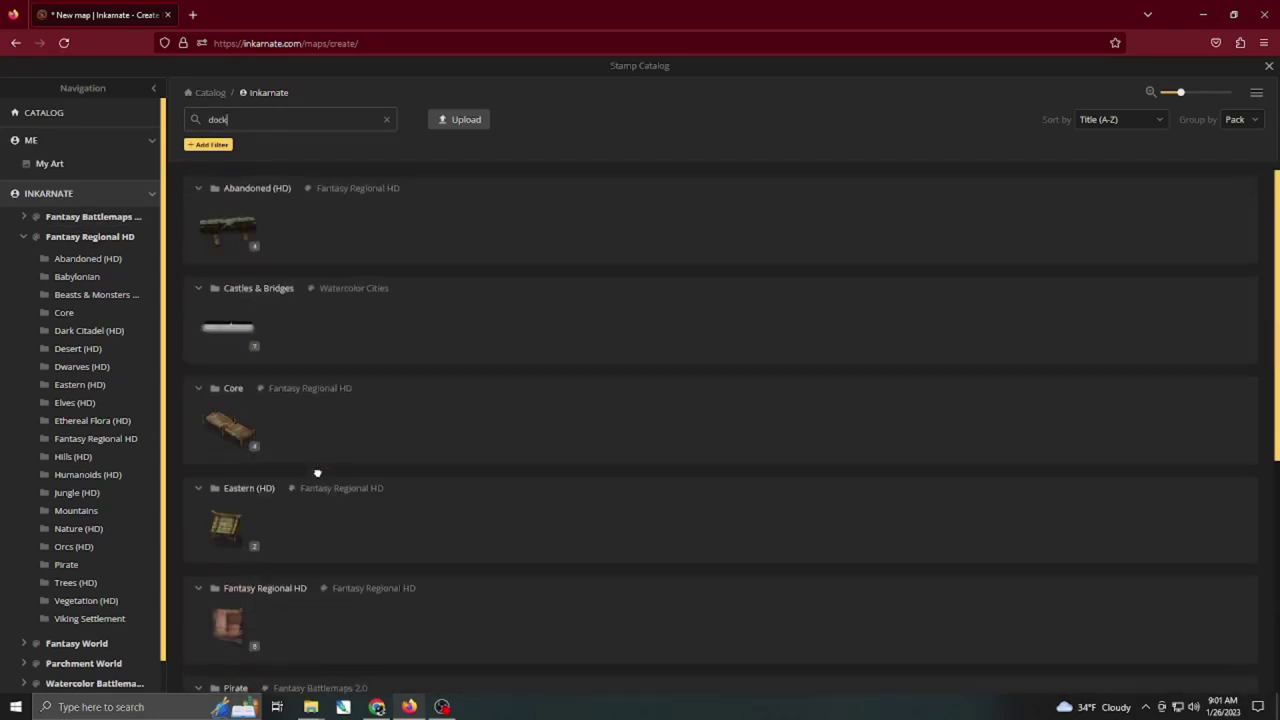
click(244, 231)
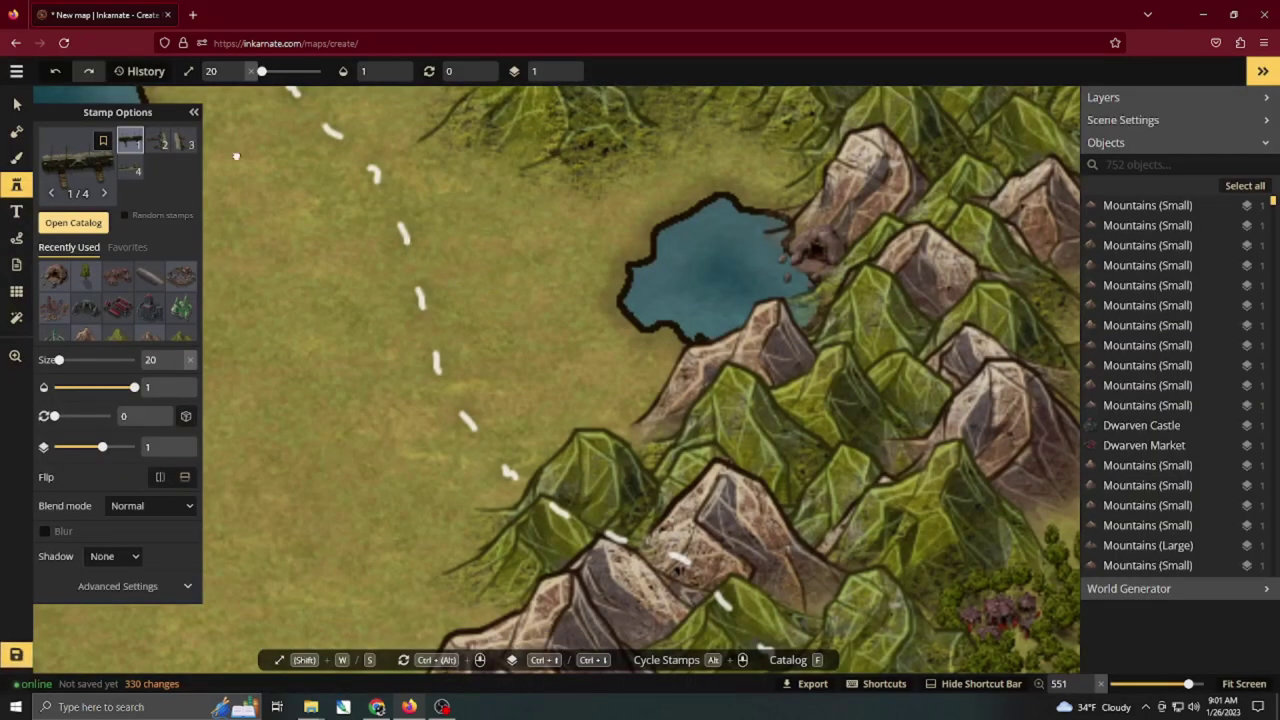
click(159, 139)
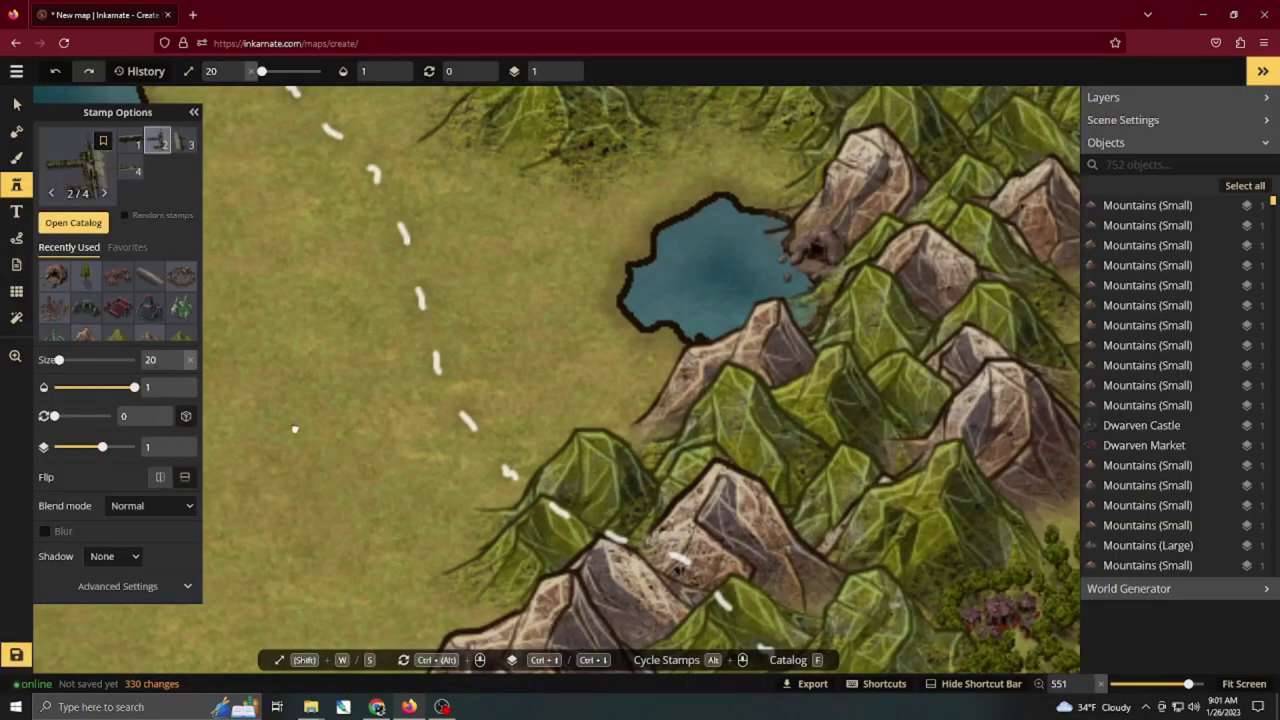
Place the abandoned docks on the pond's western shore, flipped horizontally and scaled to size 19.
click(540, 286)
key(s)
key(s)
key(s)
key(s)
key(s)
key(s)
key(s)
key(s)
key(s)
key(s)
key(s)
key(s)
key(s)
key(s)
key(s)
key(s)
key(s)
key(s)
key(s)
key(s)
drag(548, 291, 635, 300)
key(s)
key(s)
key(s)
key(s)
key(s)
key(s)
key(s)
key(s)
key(s)
key(s)
key(s)
key(s)
key(s)
key(w)
key(w)
key(w)
key(w)
scroll(634, 297, up, 2)
click(657, 320)
key(v)
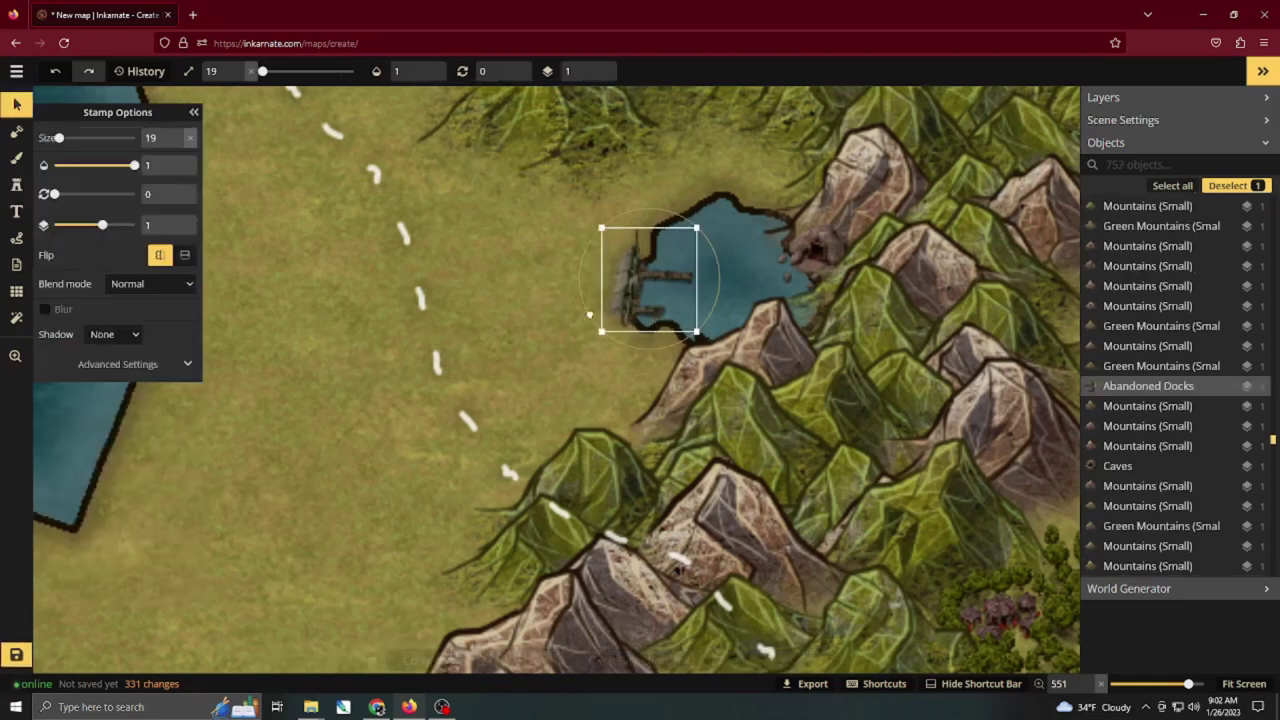
click(555, 313)
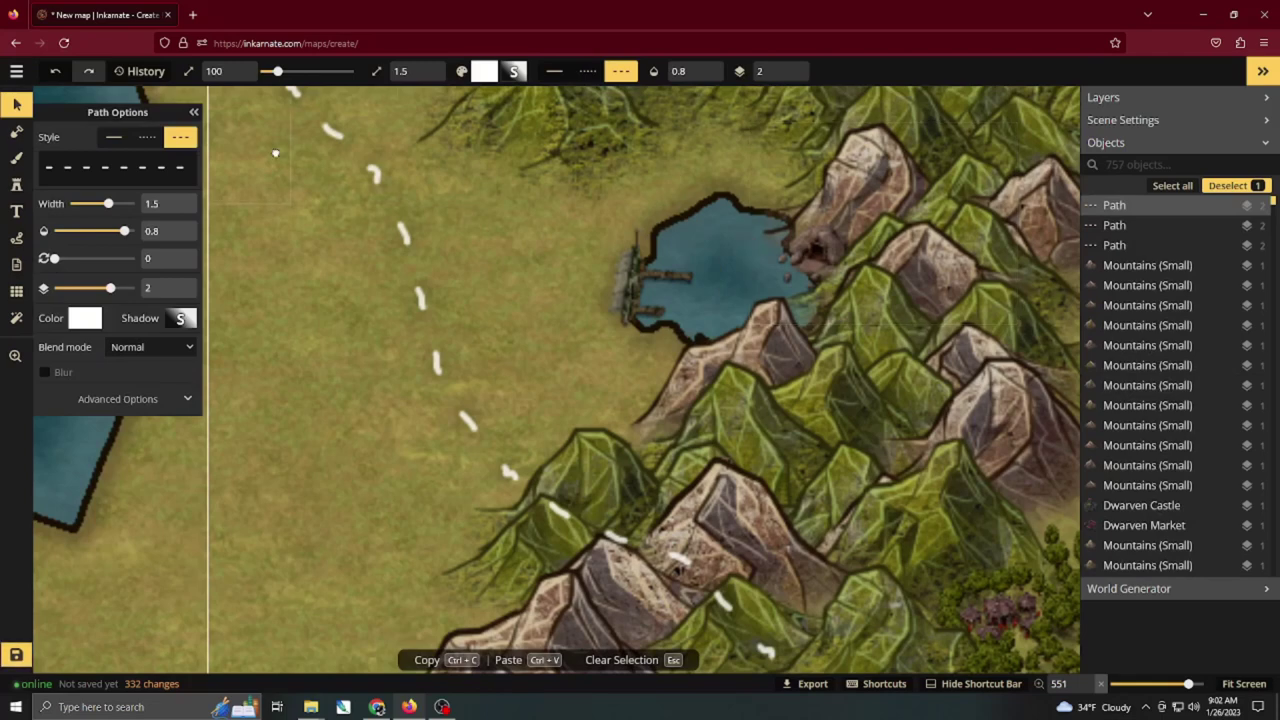
scroll(348, 284, down, 4)
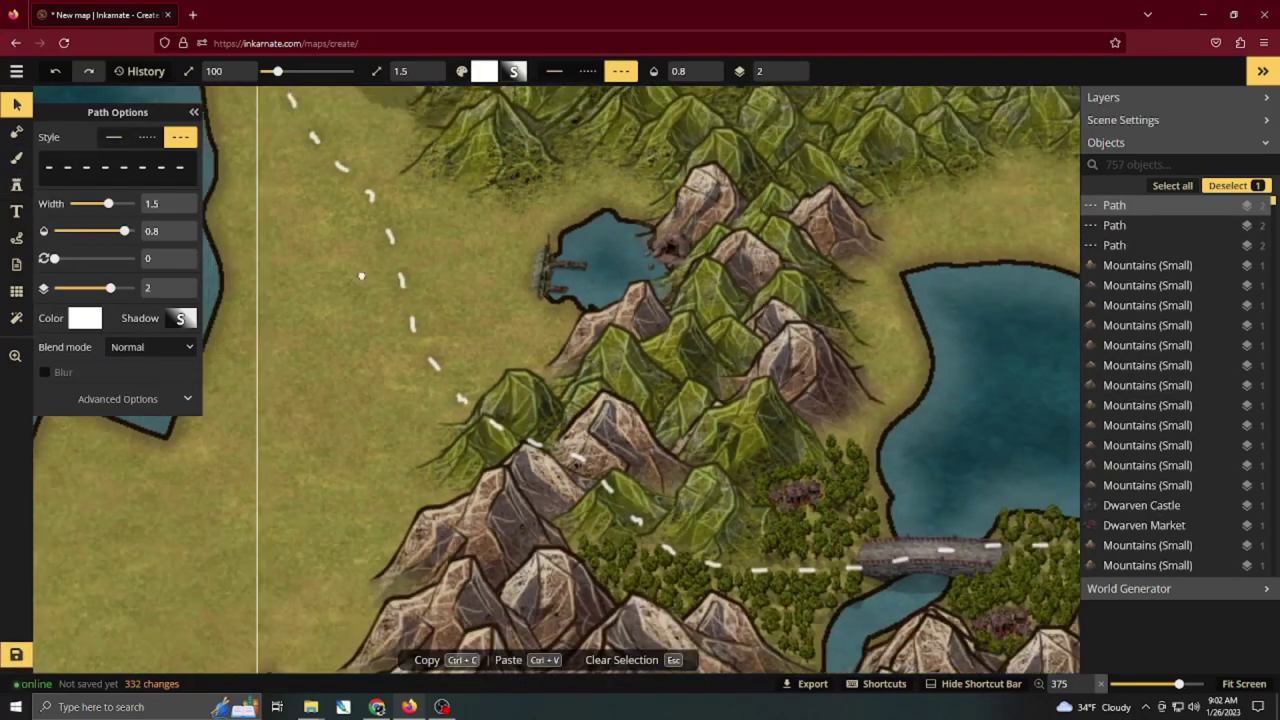
scroll(586, 251, up, 2)
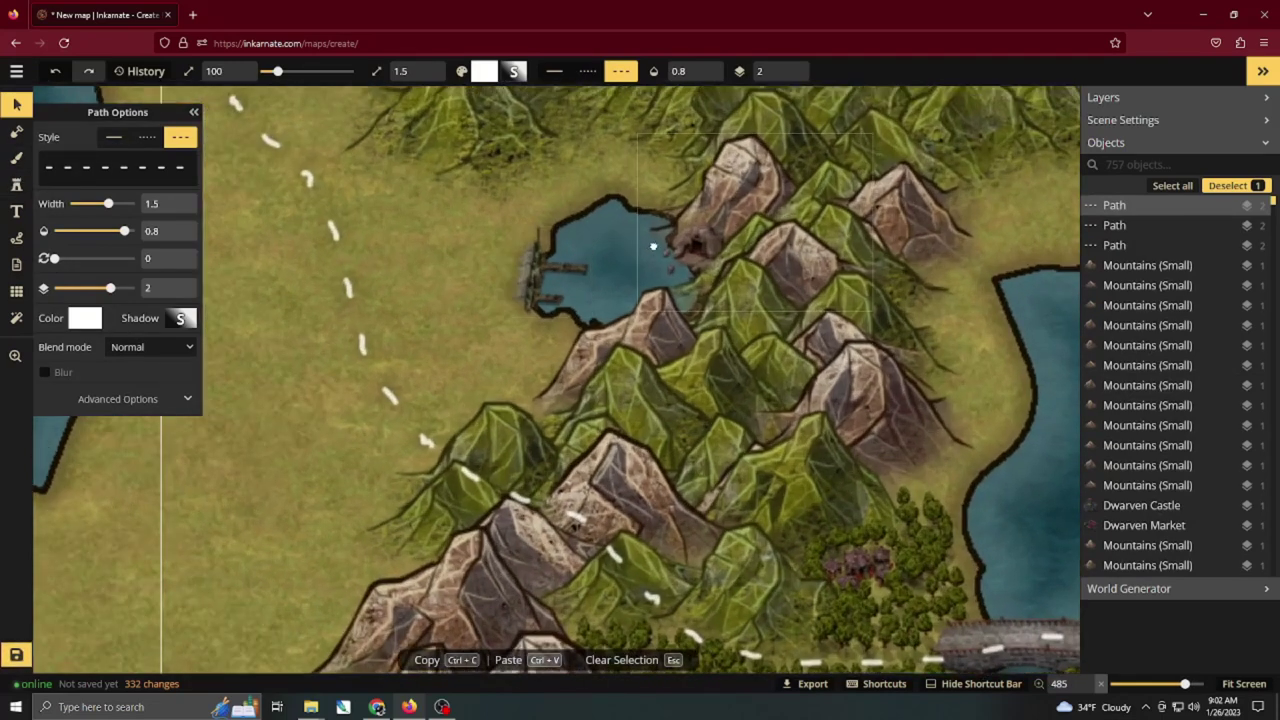
scroll(664, 240, down, 4)
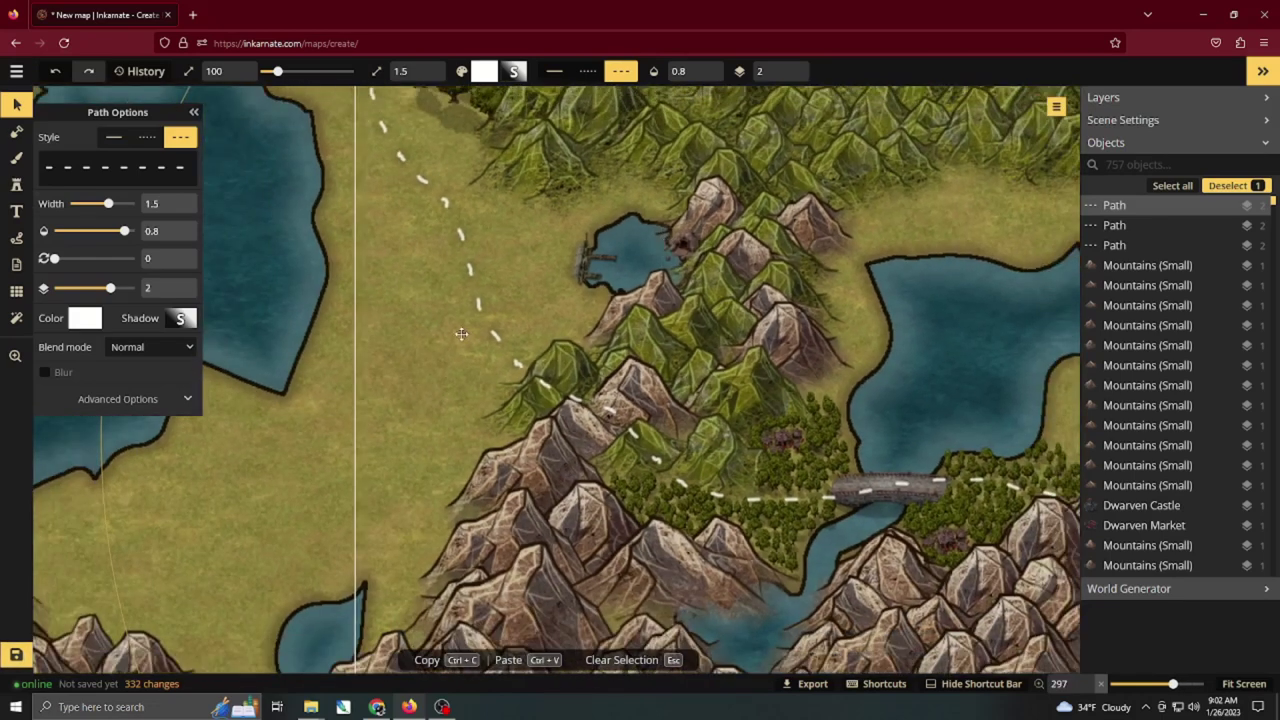
key(Escape)
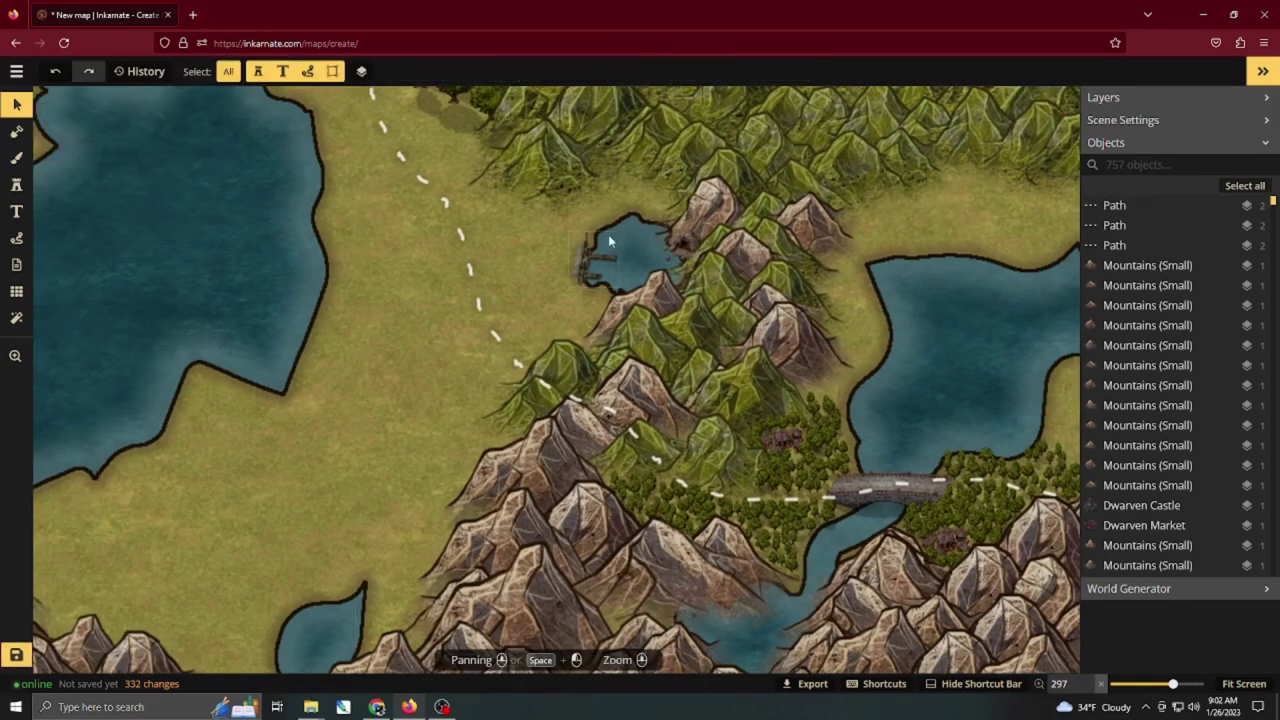
Delete the small mountain in the middle of the eastern mountain range.
scroll(646, 242, down, 1)
drag(932, 221, 746, 267)
scroll(742, 262, down, 4)
drag(602, 228, 438, 186)
drag(428, 345, 603, 236)
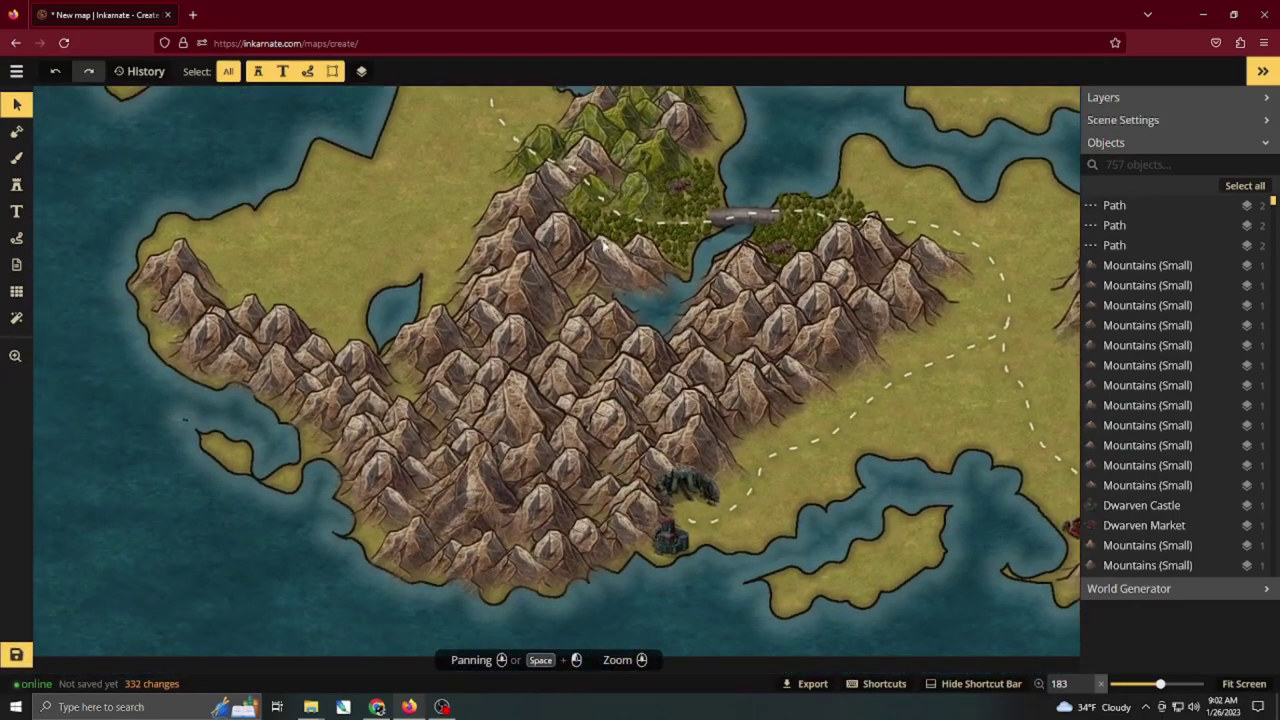
drag(970, 273, 412, 297)
click(633, 270)
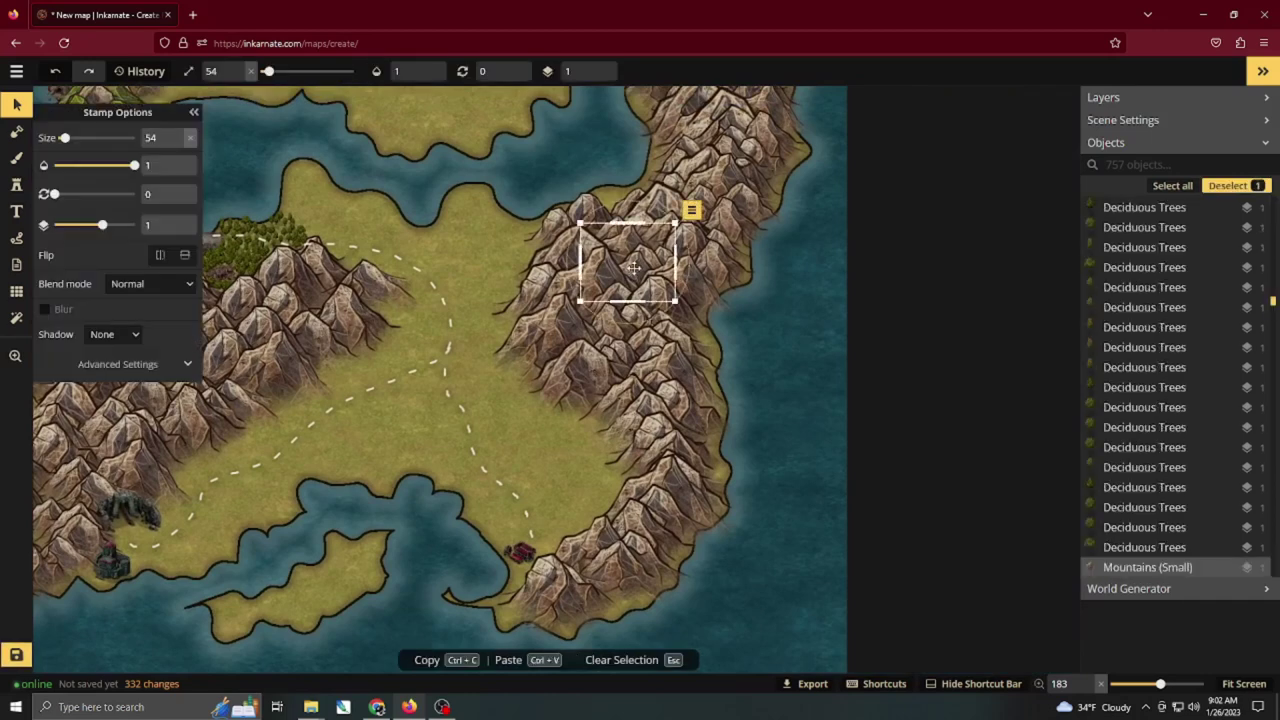
key(Delete)
Search the Fantasy Regional HD stamps for "vol" and choose the volcano from the Mountains pack.
click(20, 186)
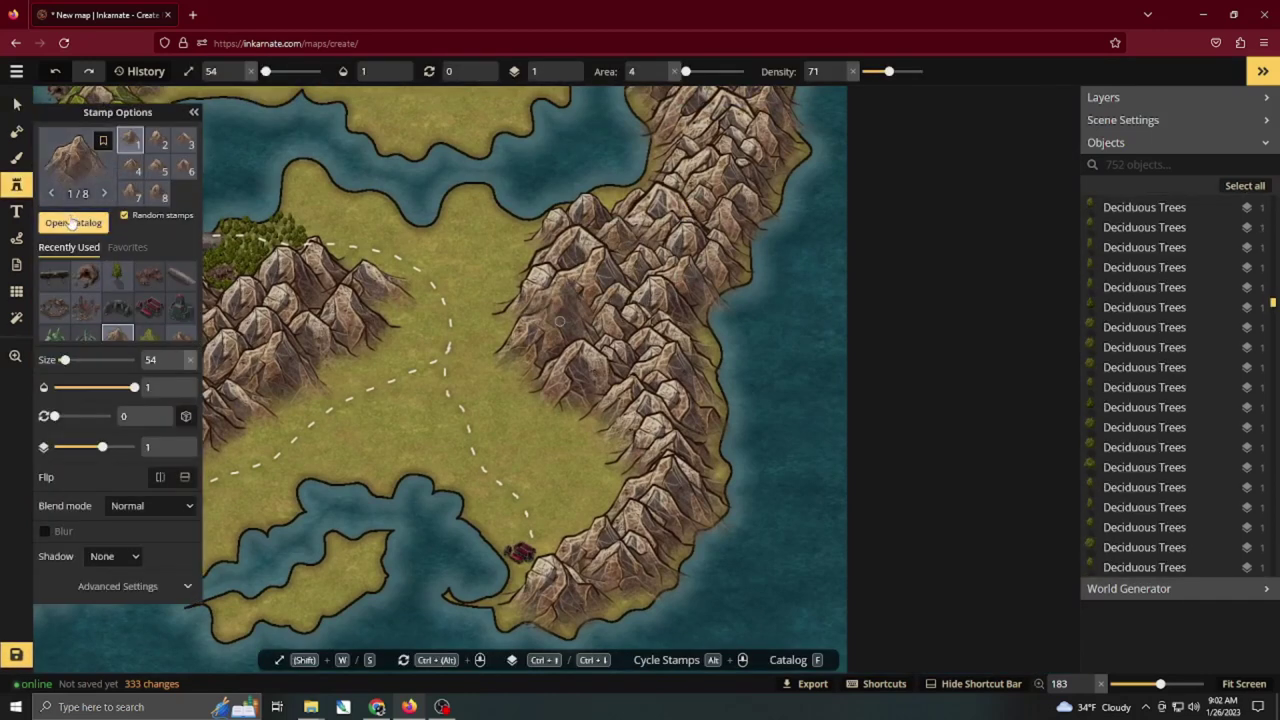
click(72, 222)
click(118, 237)
double_click(238, 120)
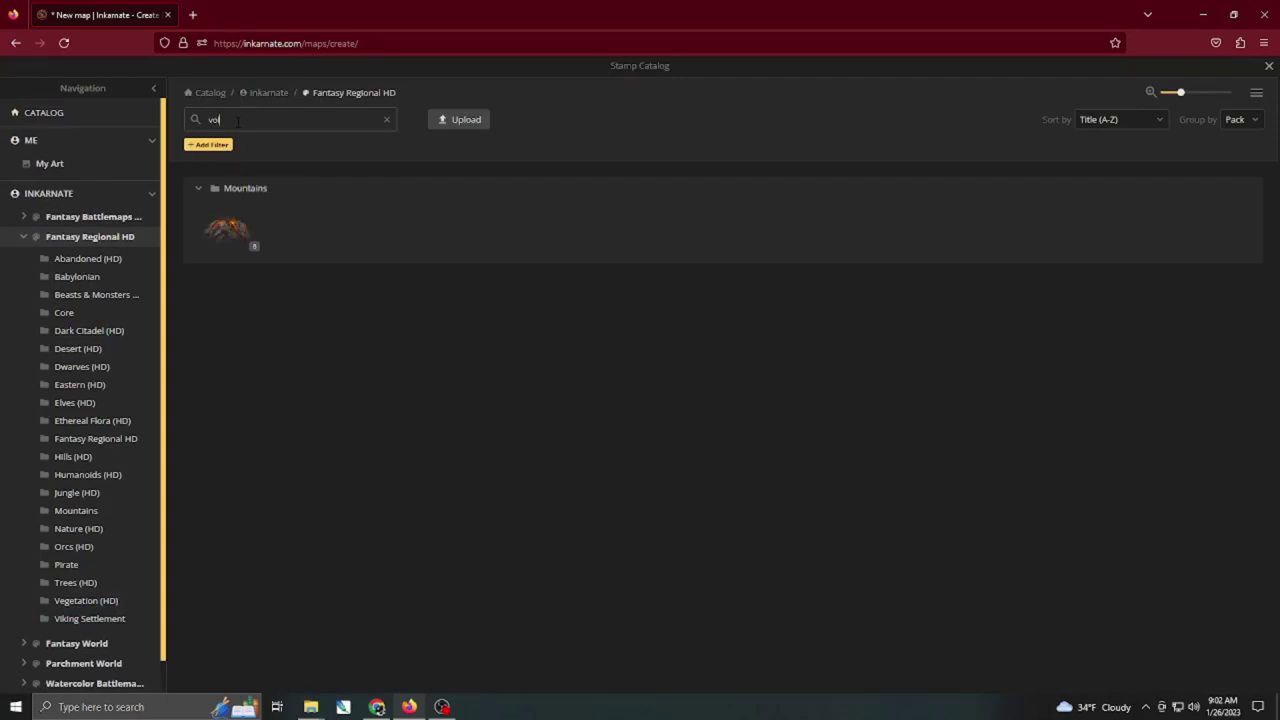
click(226, 228)
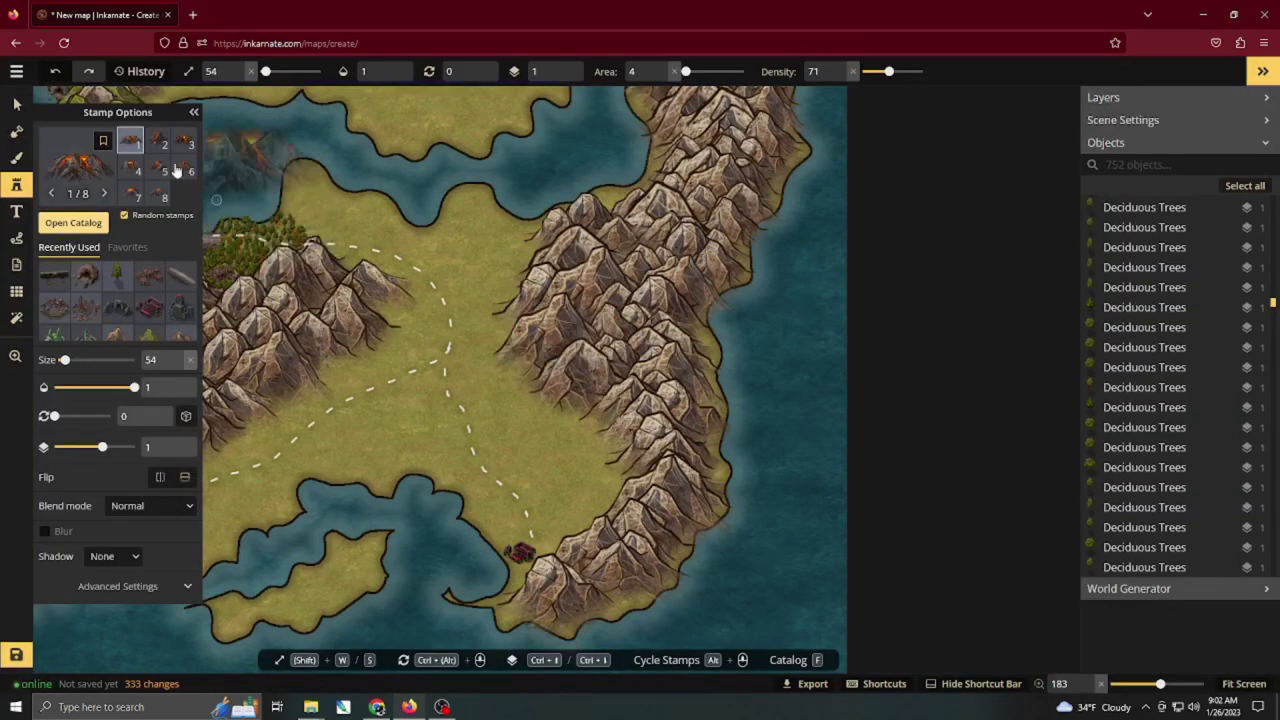
Place the second volcano variant in the northern part of the eastern mountain range, with size 45 and area 0.
click(157, 140)
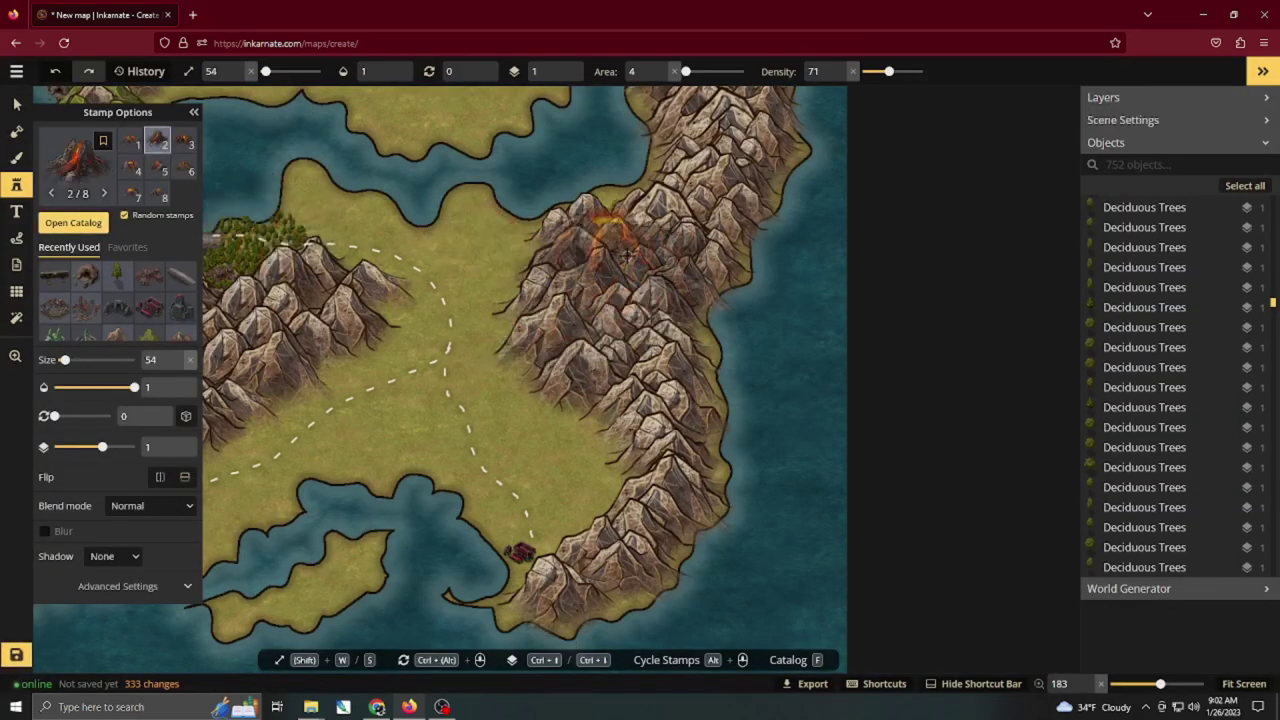
key(s)
key(s)
key(s)
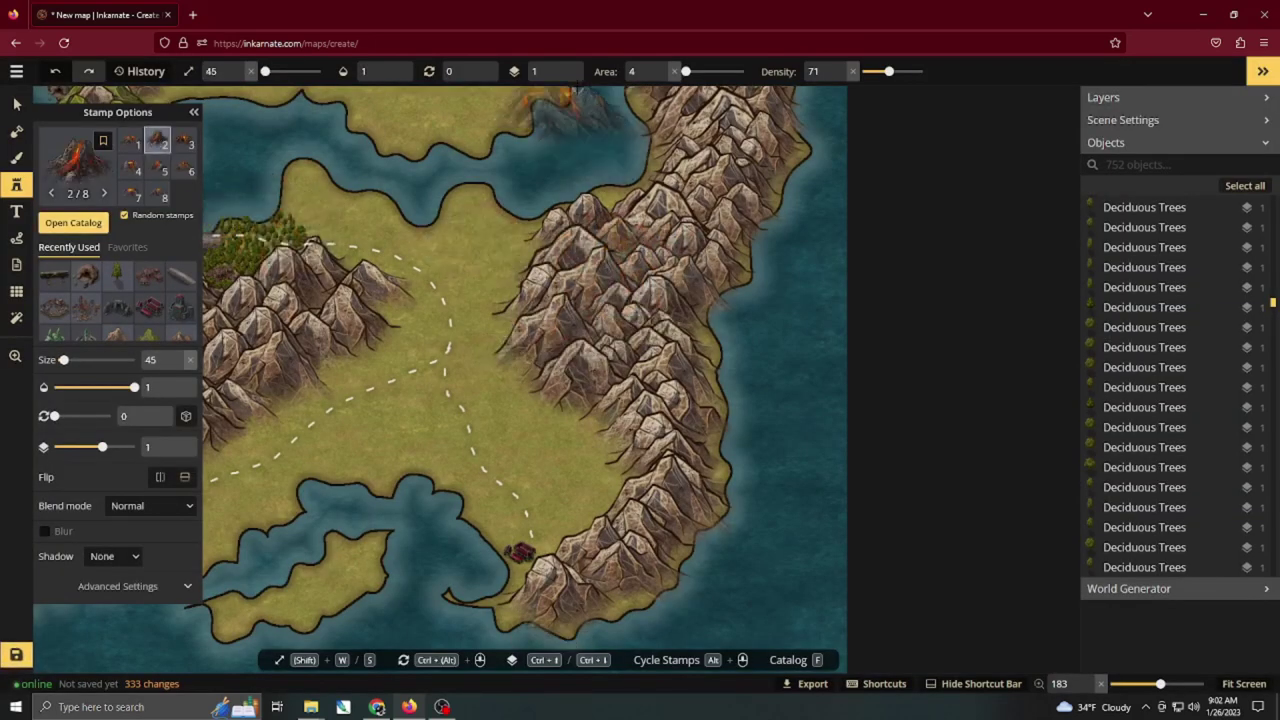
click(672, 73)
key(s)
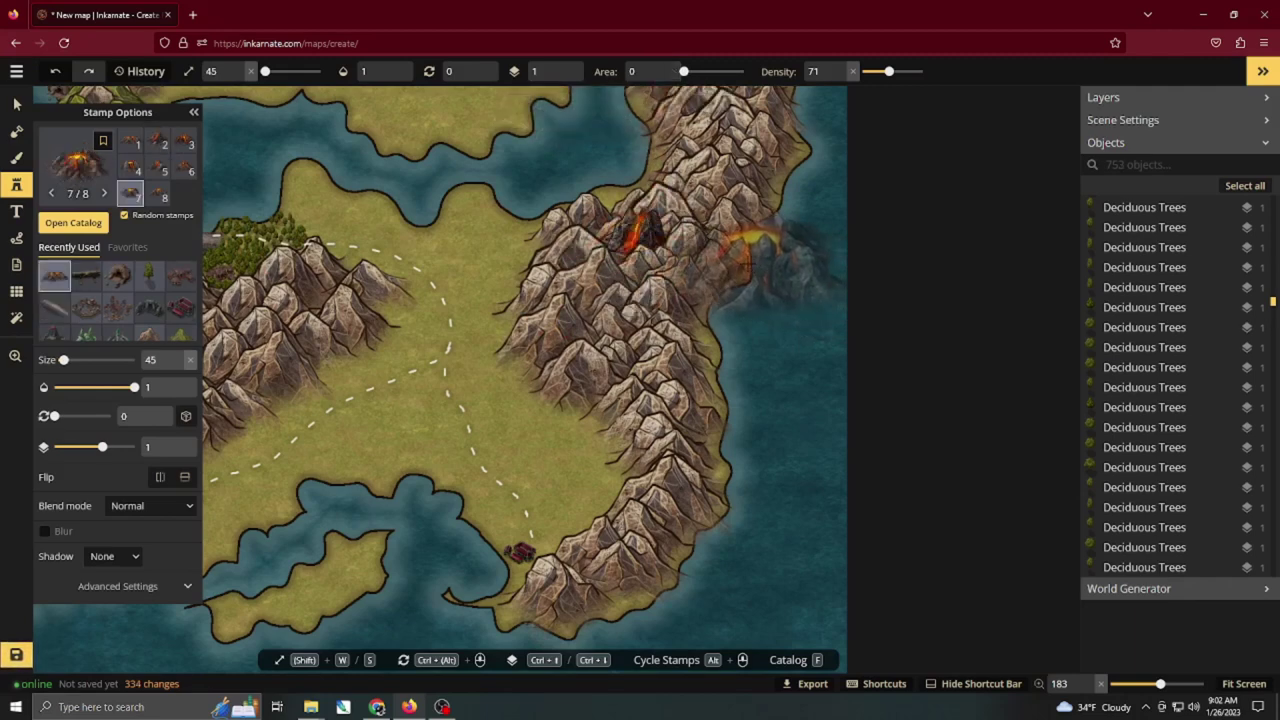
click(658, 250)
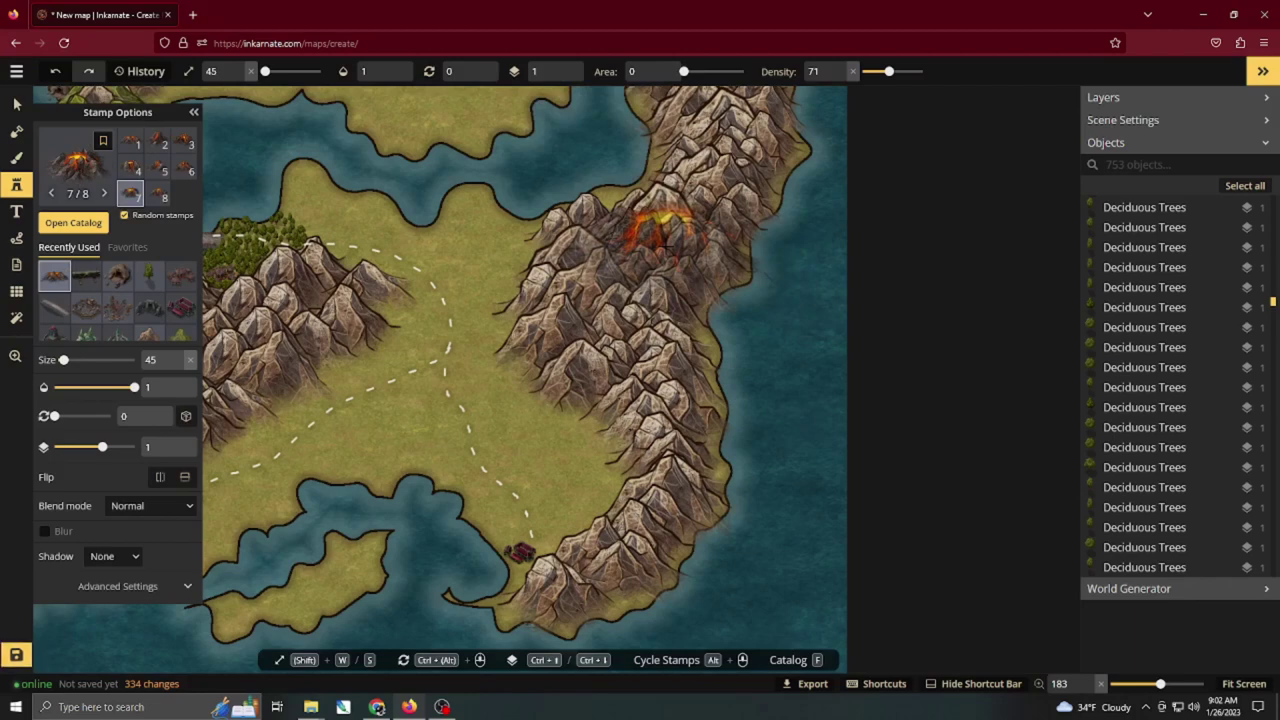
Delete the individual mountain stamps that overlap the volcano's lower slopes, one after another.
click(645, 237)
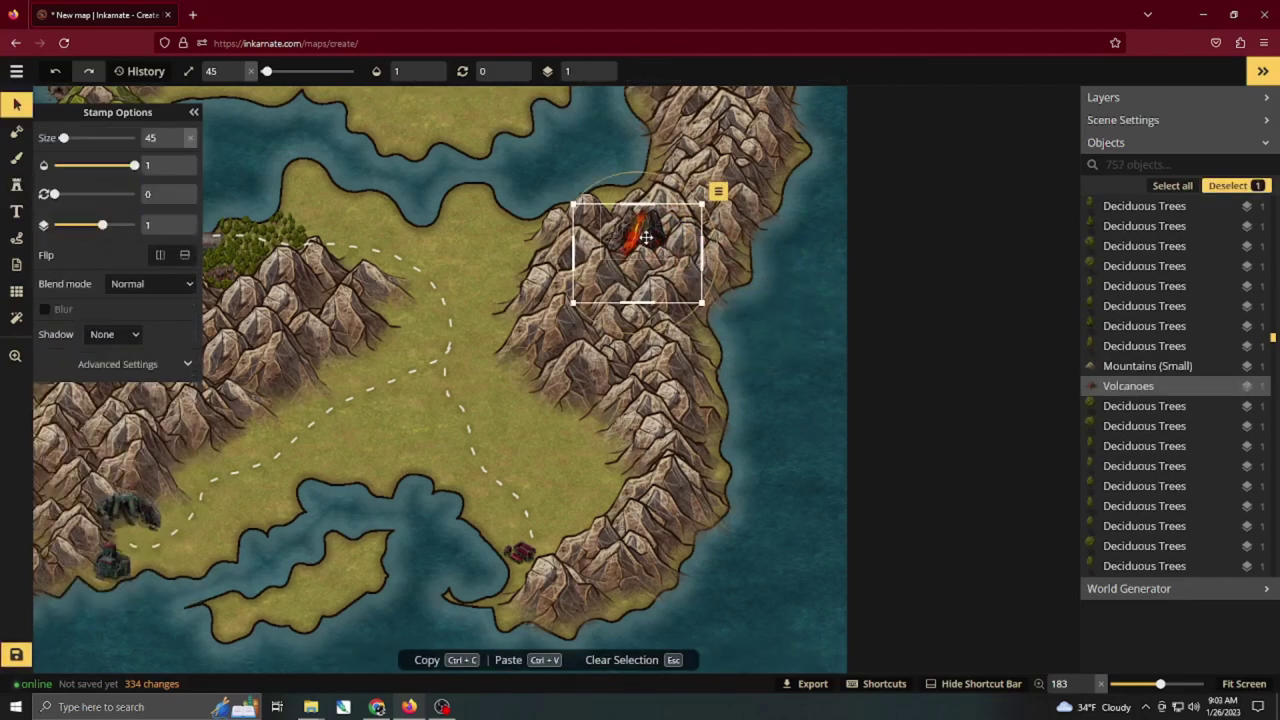
key(w)
click(648, 268)
key(Delete)
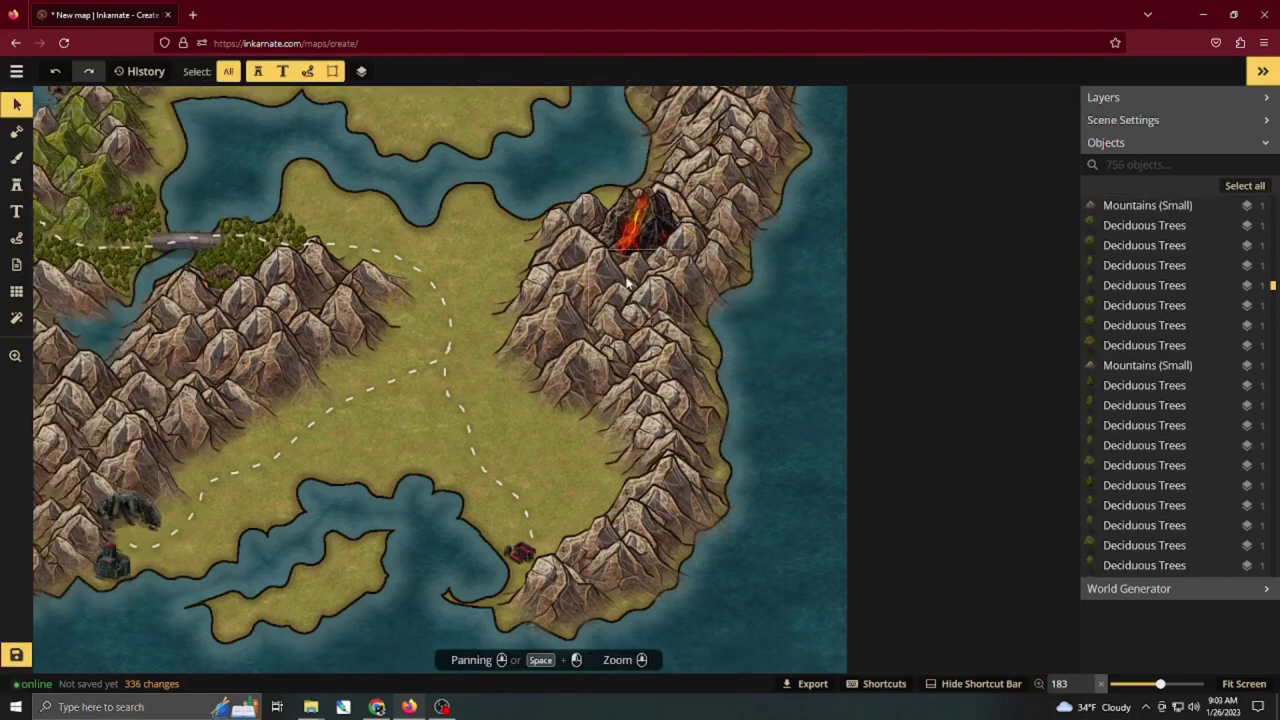
click(627, 281)
key(Delete)
click(594, 262)
key(Delete)
click(602, 276)
key(Delete)
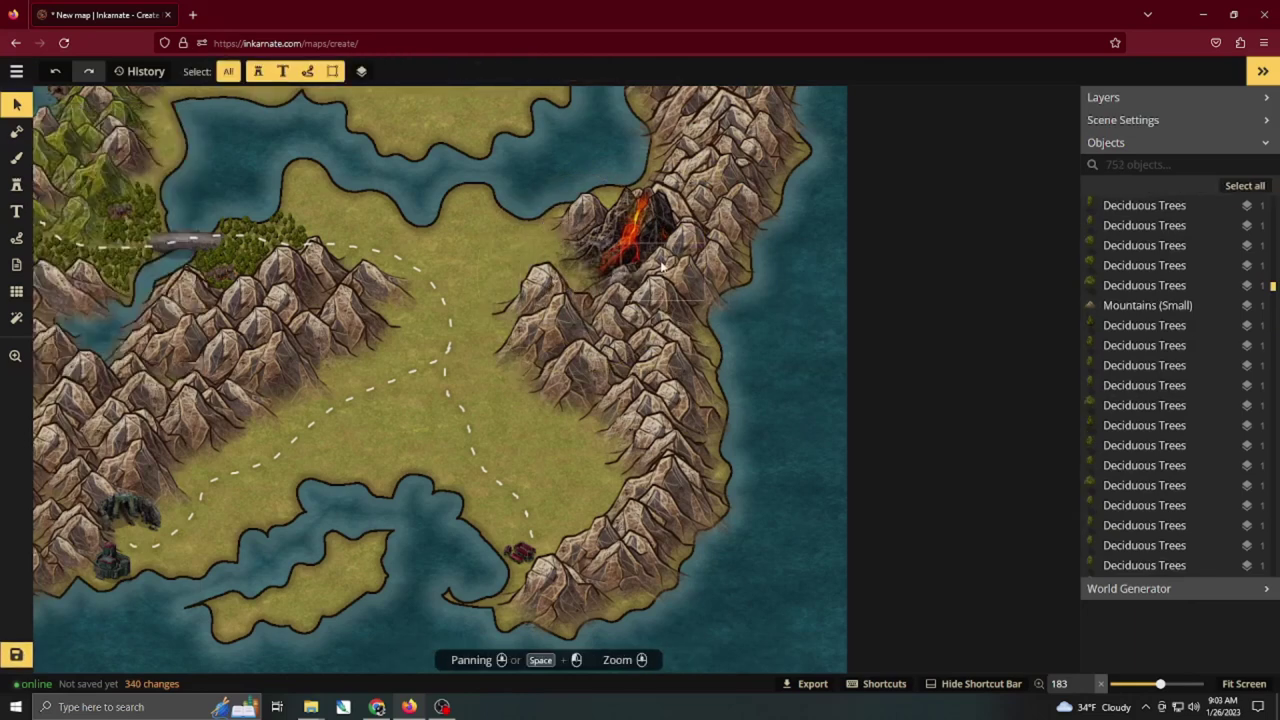
click(661, 262)
key(Delete)
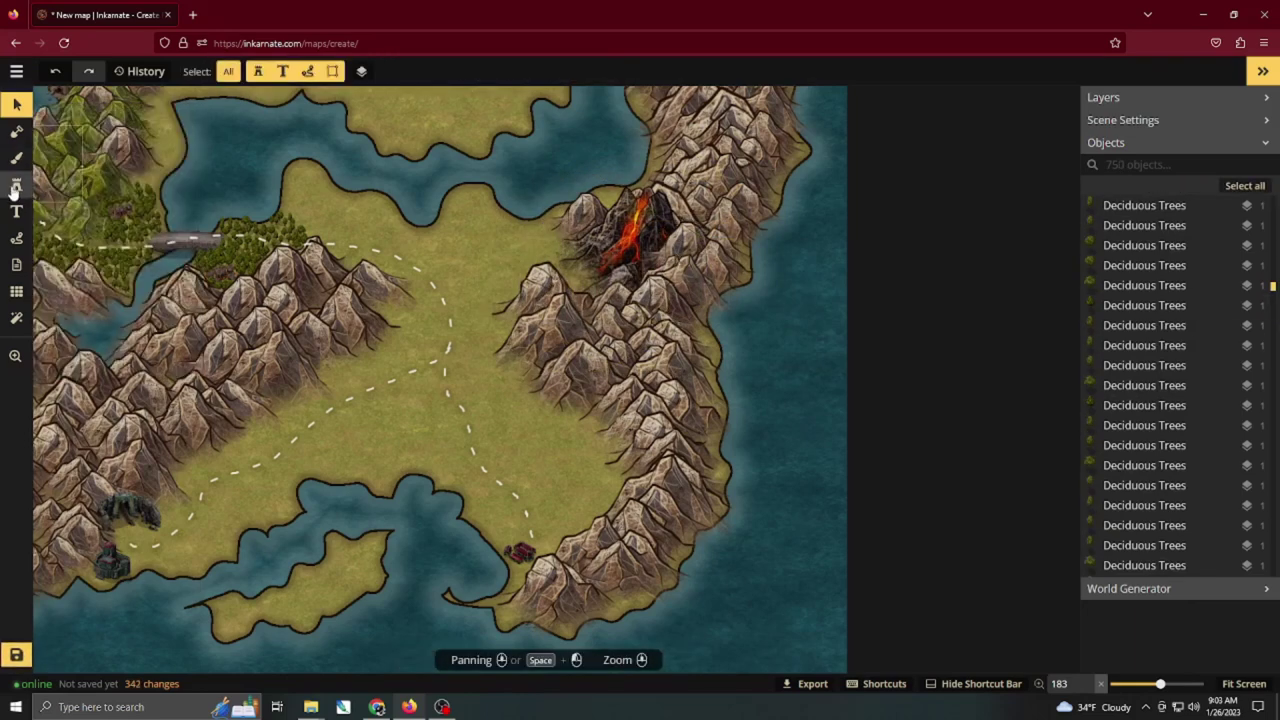
click(15, 188)
click(63, 278)
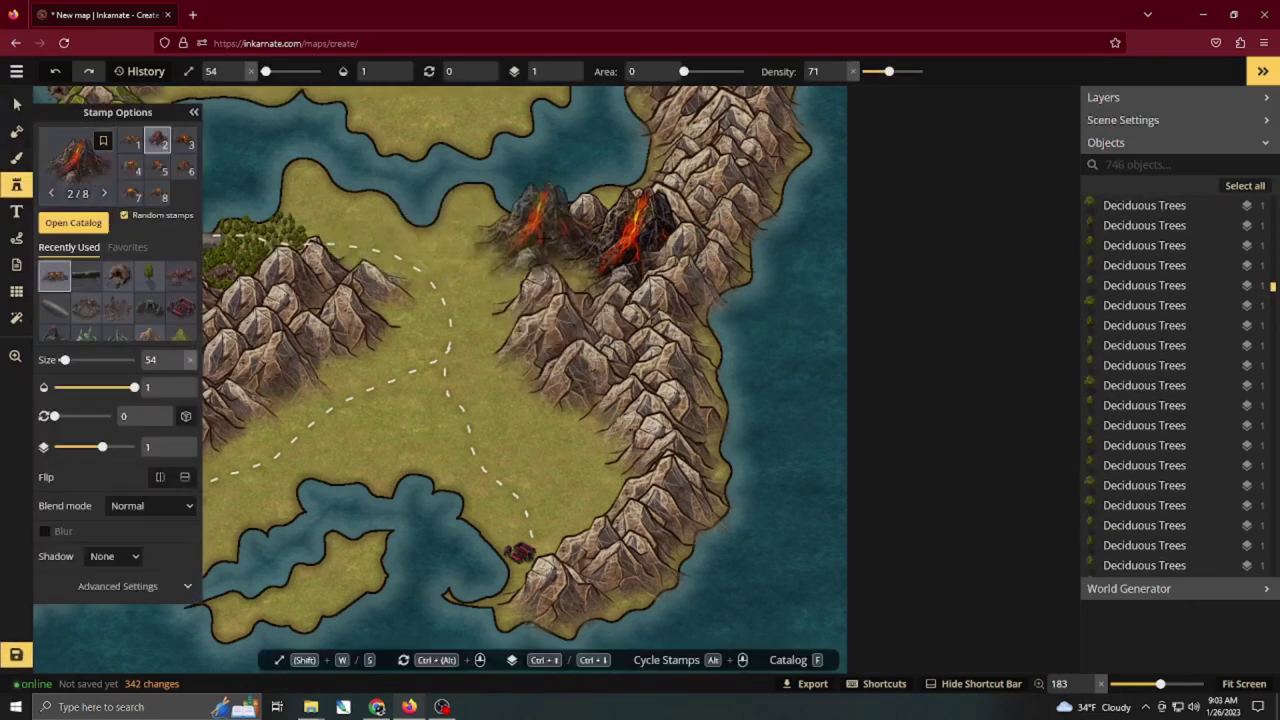
key(s)
key(s)
key(s)
Delete the mountains still crowding the volcano's western, southern and eastern sides so it stands clear on the land.
right_click(587, 214)
key(Delete)
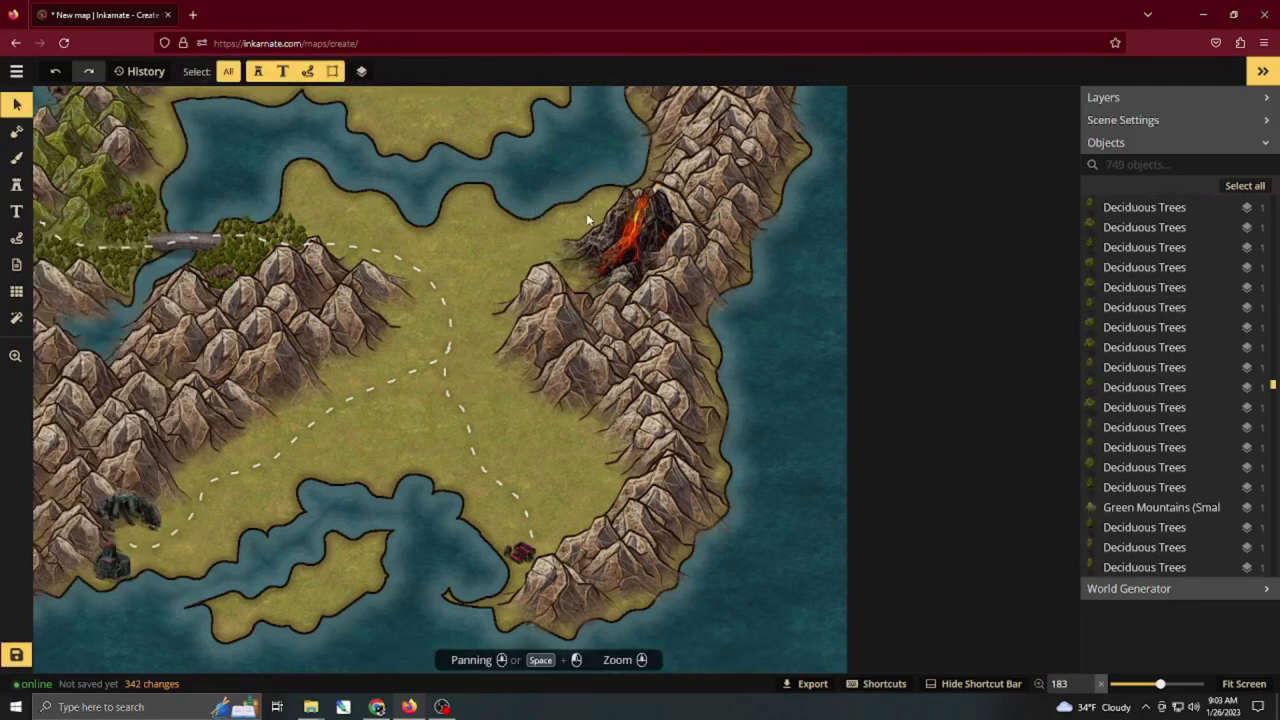
click(16, 190)
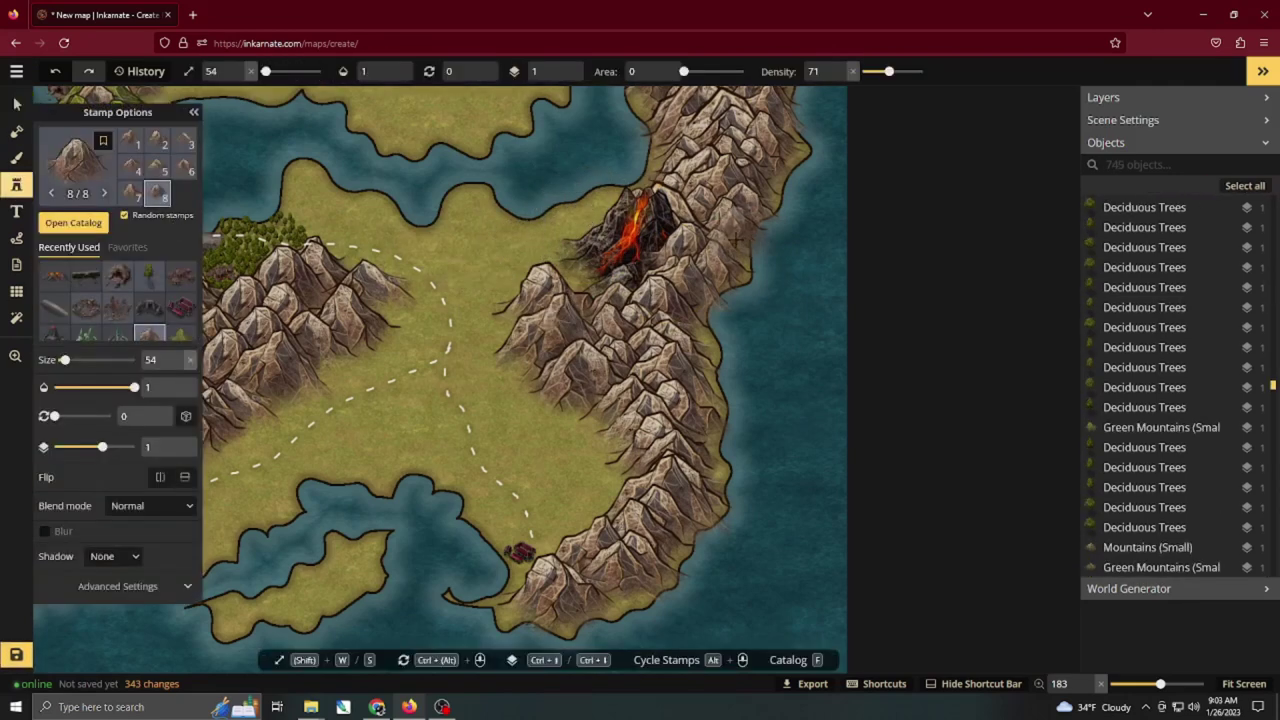
key(v)
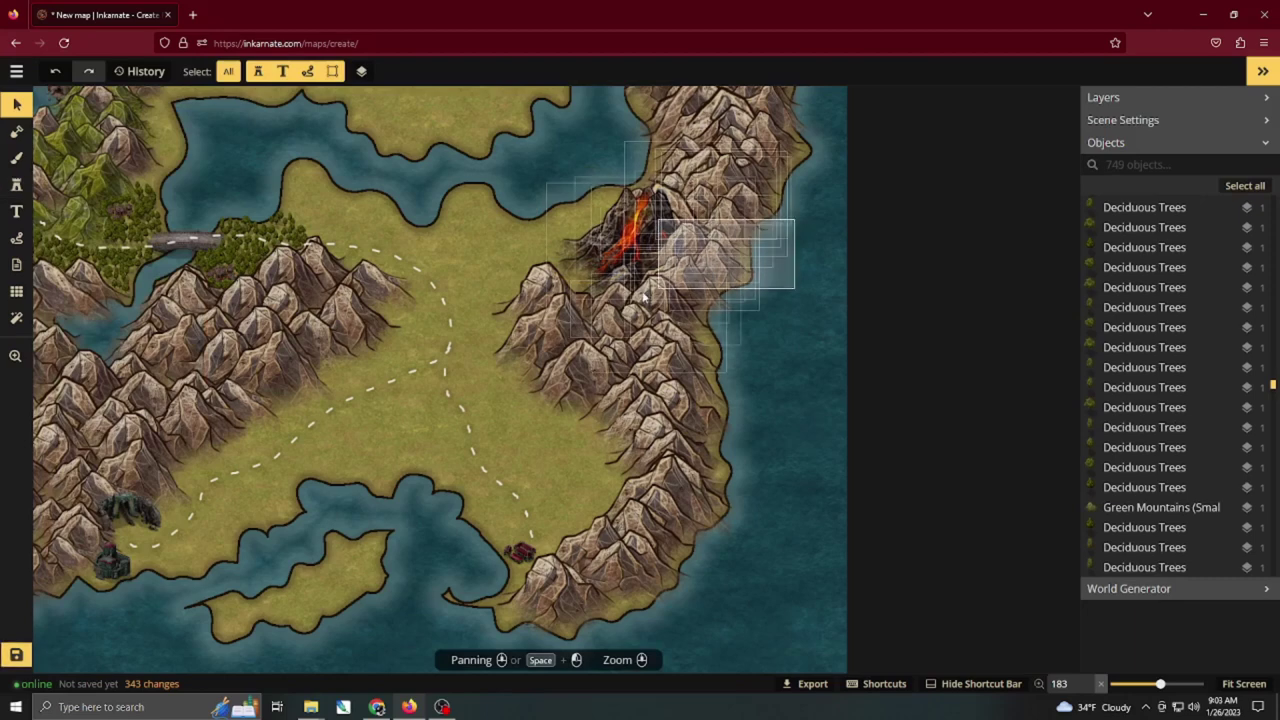
drag(631, 298, 614, 308)
shift+click(631, 248)
key(Delete)
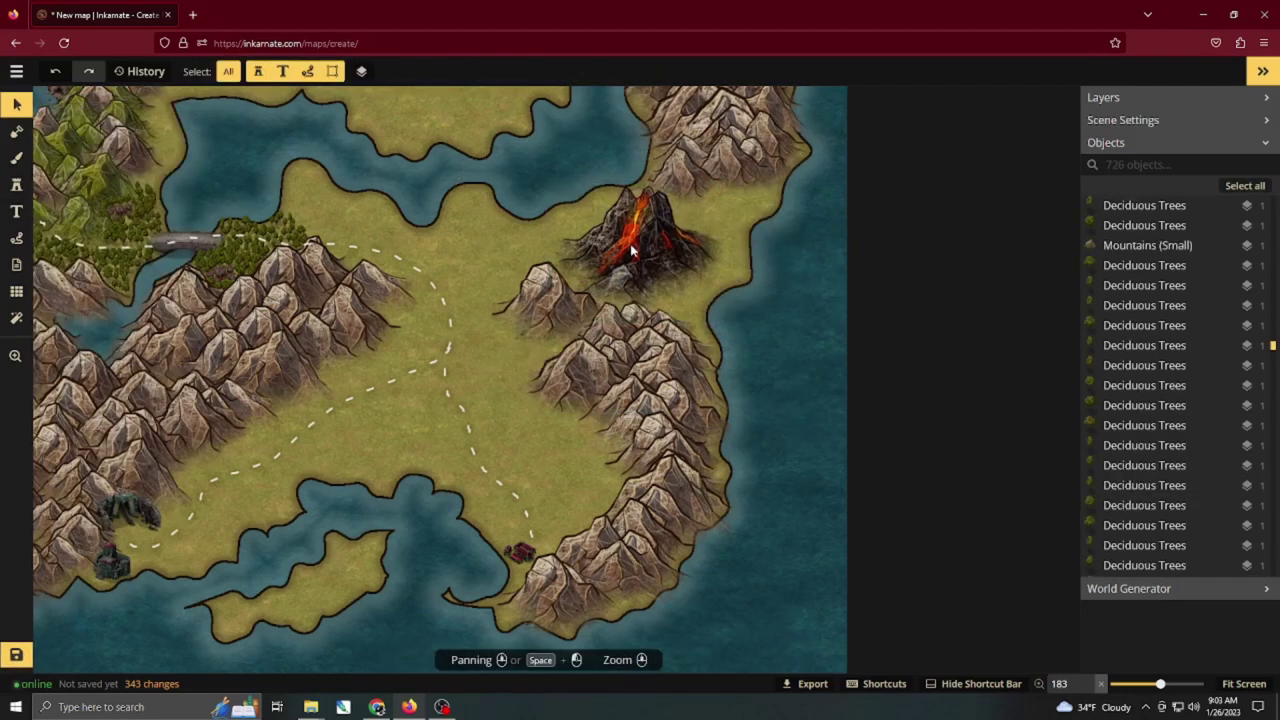
Paint a ring of small random volcano stamps at size 32 closely around the large volcano.
click(17, 185)
click(54, 275)
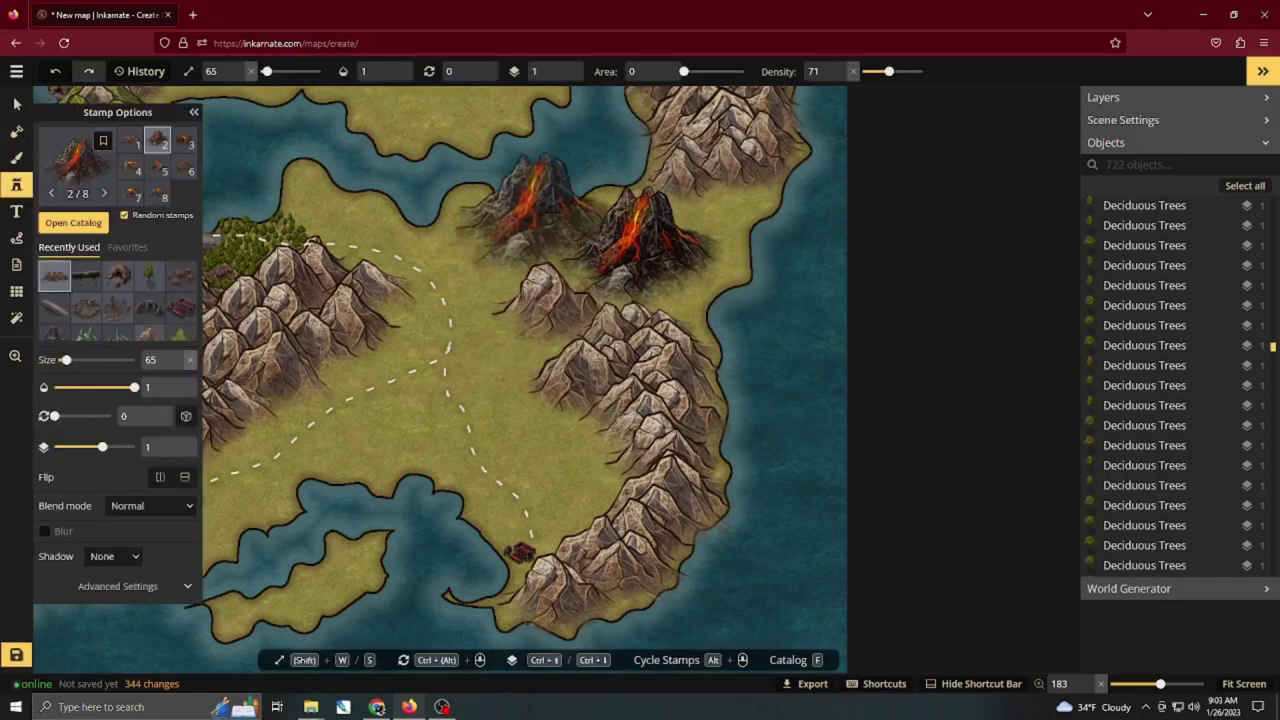
key(s)
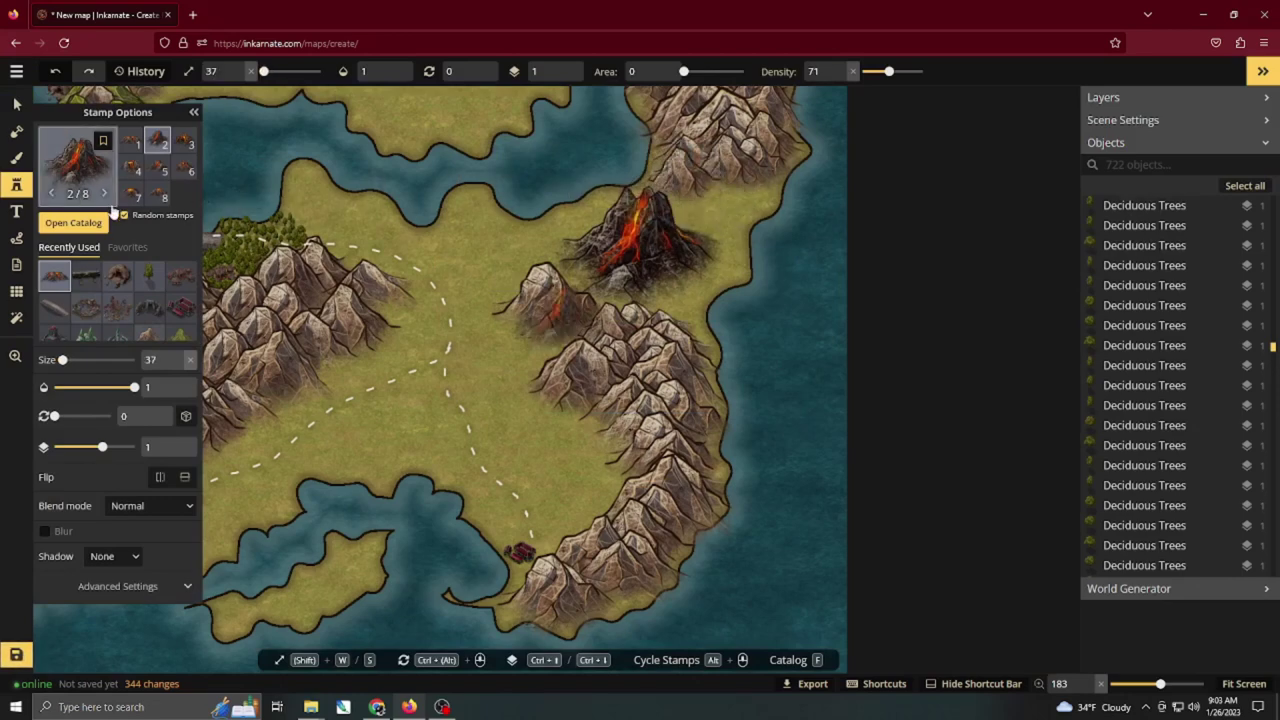
scroll(693, 195, down, 1)
mouse_move(686, 208)
mouse_down()
mouse_move(705, 230)
mouse_move(700, 260)
mouse_move(650, 280)
mouse_move(600, 275)
mouse_move(580, 240)
mouse_move(720, 195)
mouse_move(696, 245)
mouse_up()
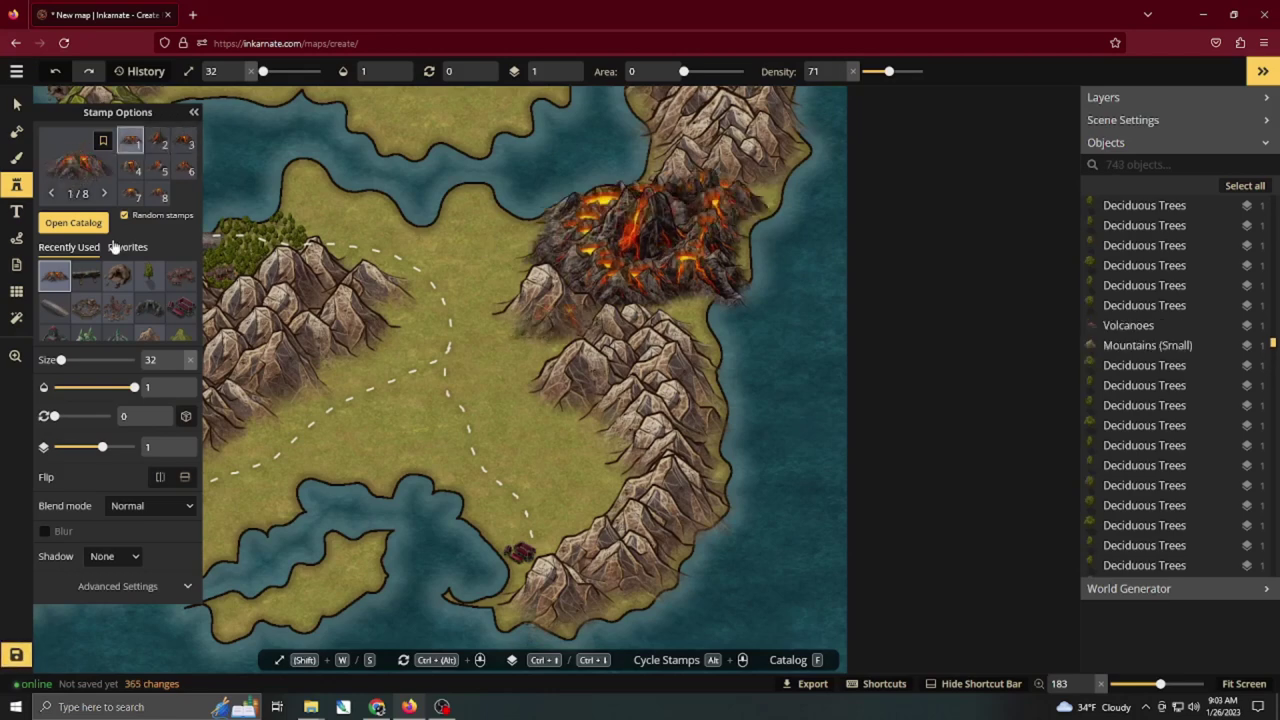
Search the stamps for "mount", choose the dark mountains from the Mountains pack, and ring the volcano field with them at size 32.
click(73, 222)
click(278, 120)
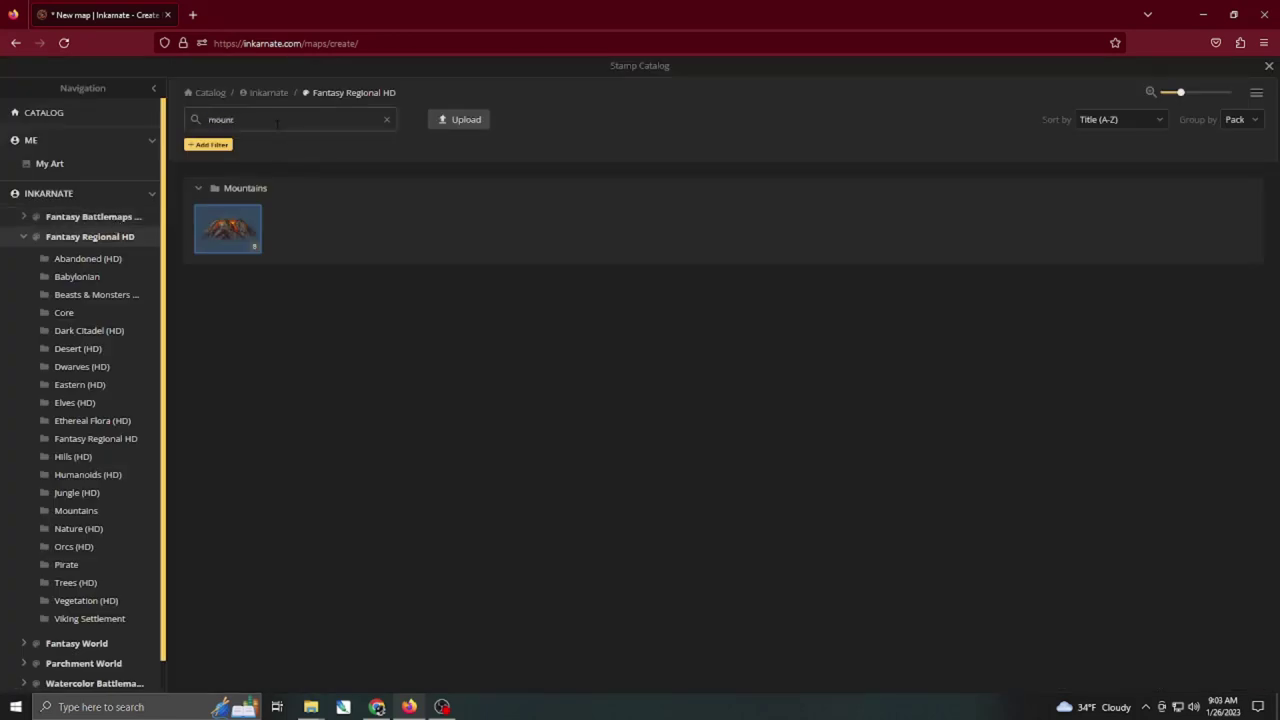
click(700, 330)
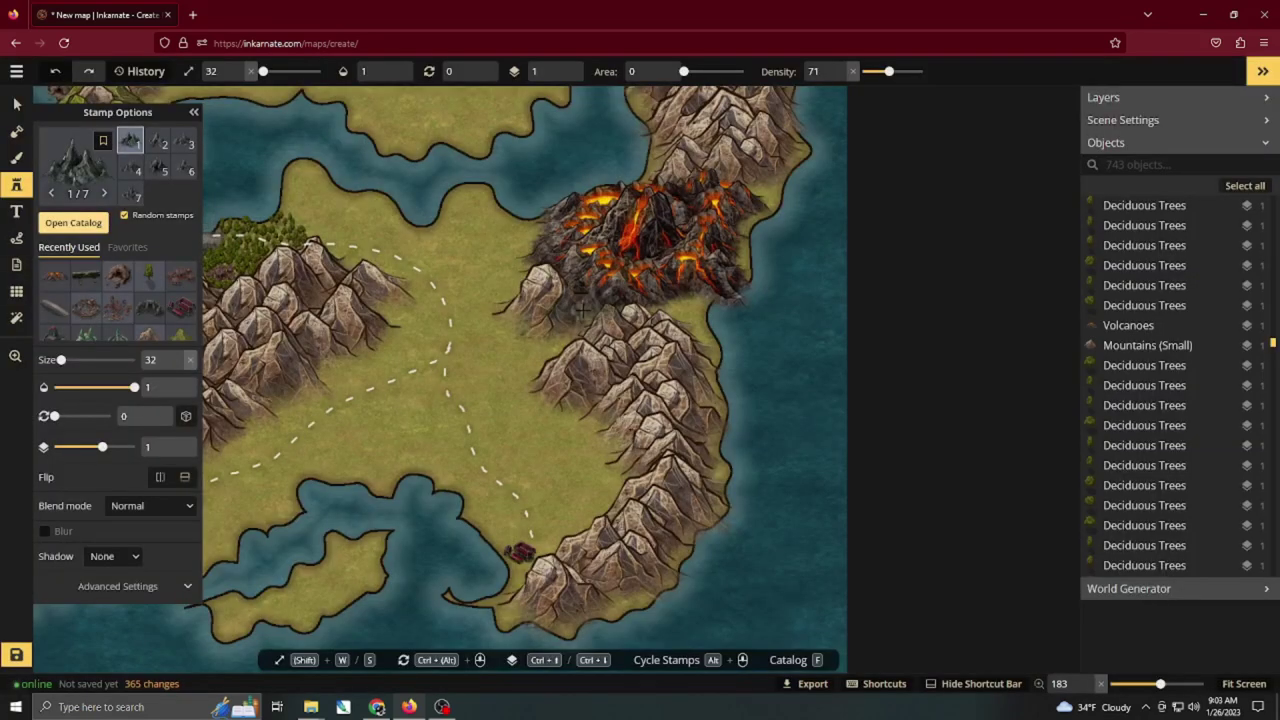
mouse_move(650, 290)
mouse_down()
mouse_move(580, 300)
mouse_move(550, 280)
mouse_move(527, 226)
mouse_move(640, 170)
mouse_move(720, 160)
mouse_move(745, 240)
mouse_move(702, 280)
mouse_up()
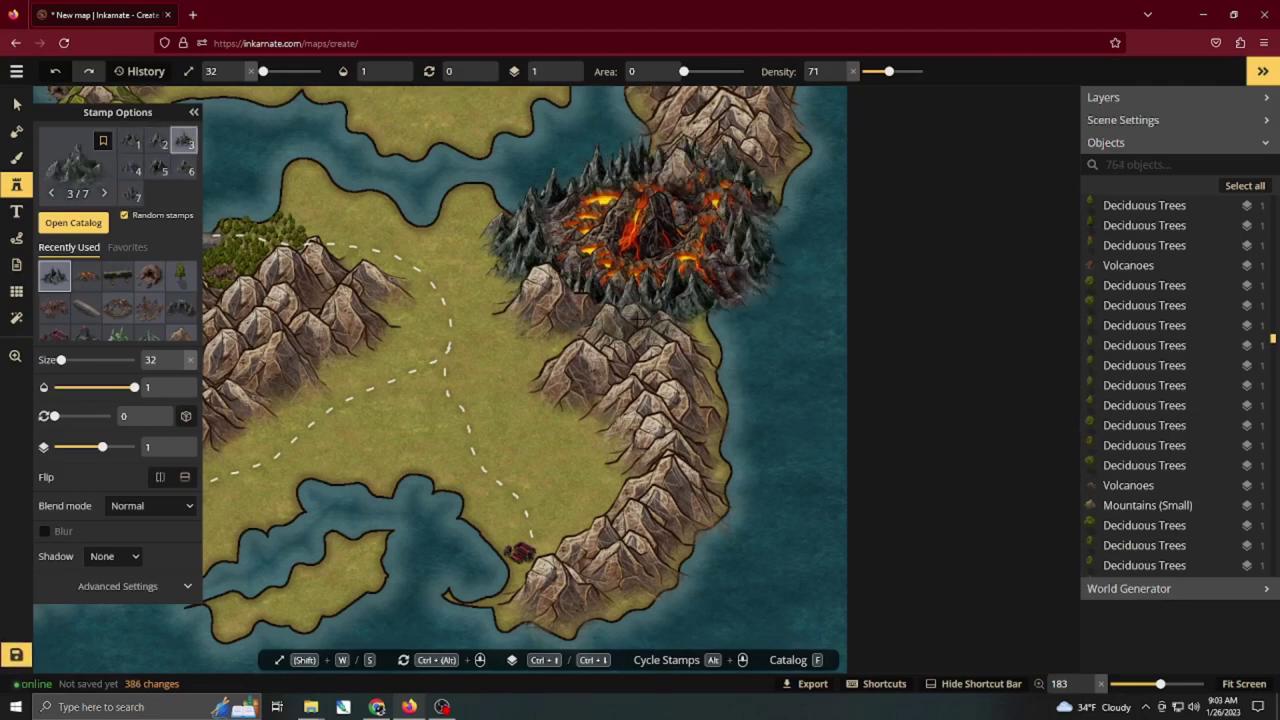
Add land along the coast east and southeast of the volcano field with a size 41 mask brush.
click(16, 131)
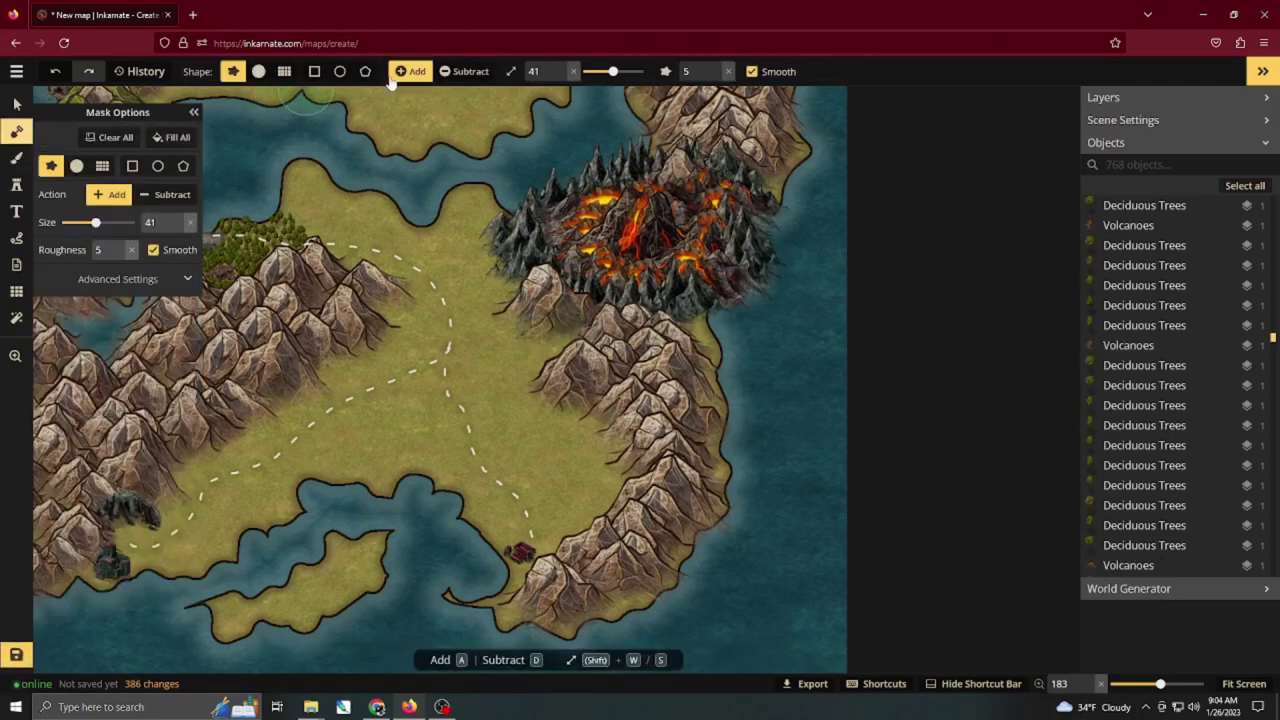
mouse_move(735, 268)
mouse_down()
mouse_move(765, 195)
mouse_move(723, 275)
mouse_move(650, 310)
mouse_move(755, 265)
mouse_move(710, 290)
mouse_up()
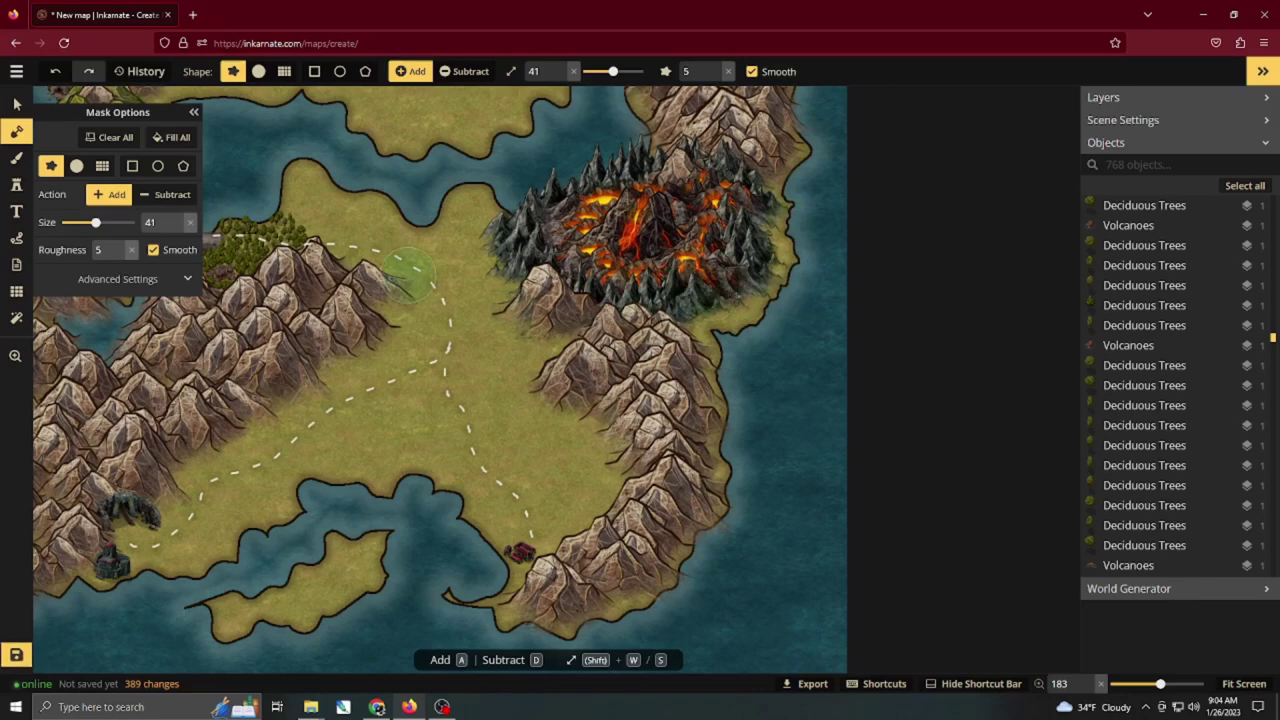
Surround the dark peaks with small brown mountains at size 32, blending them into the mountain range to the south.
click(15, 190)
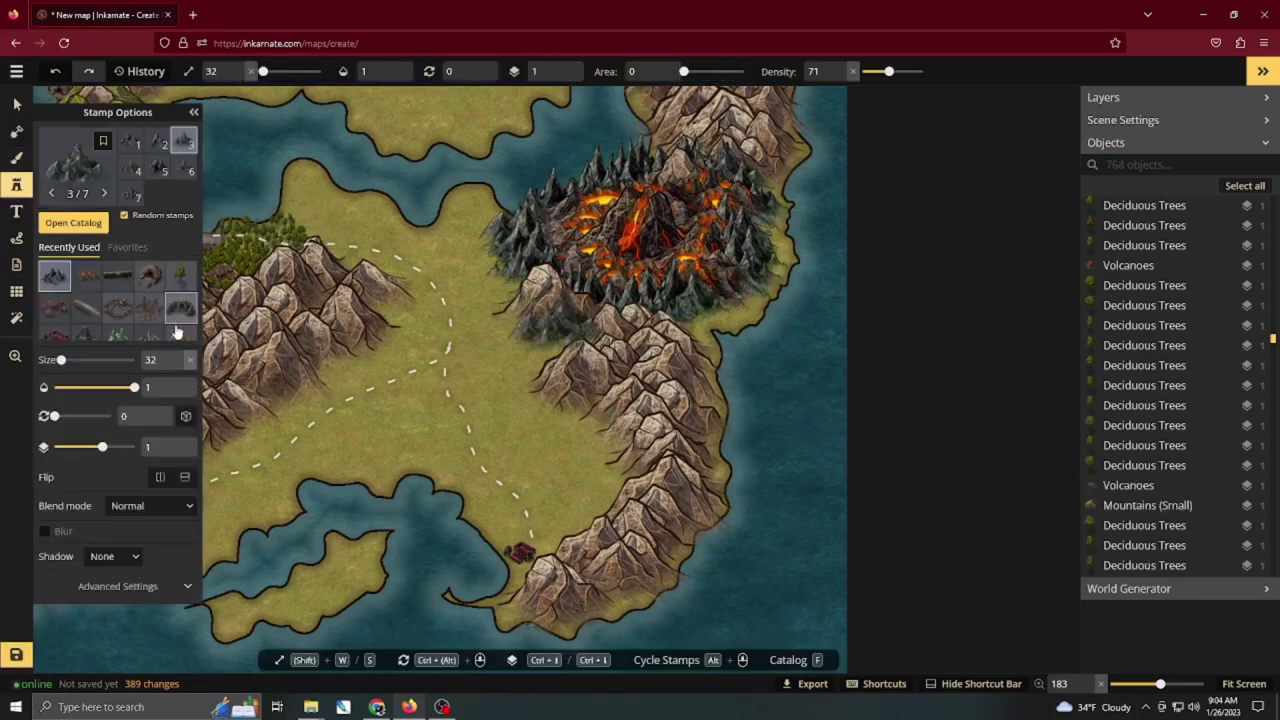
scroll(180, 335, down, 2)
click(180, 290)
click(489, 264)
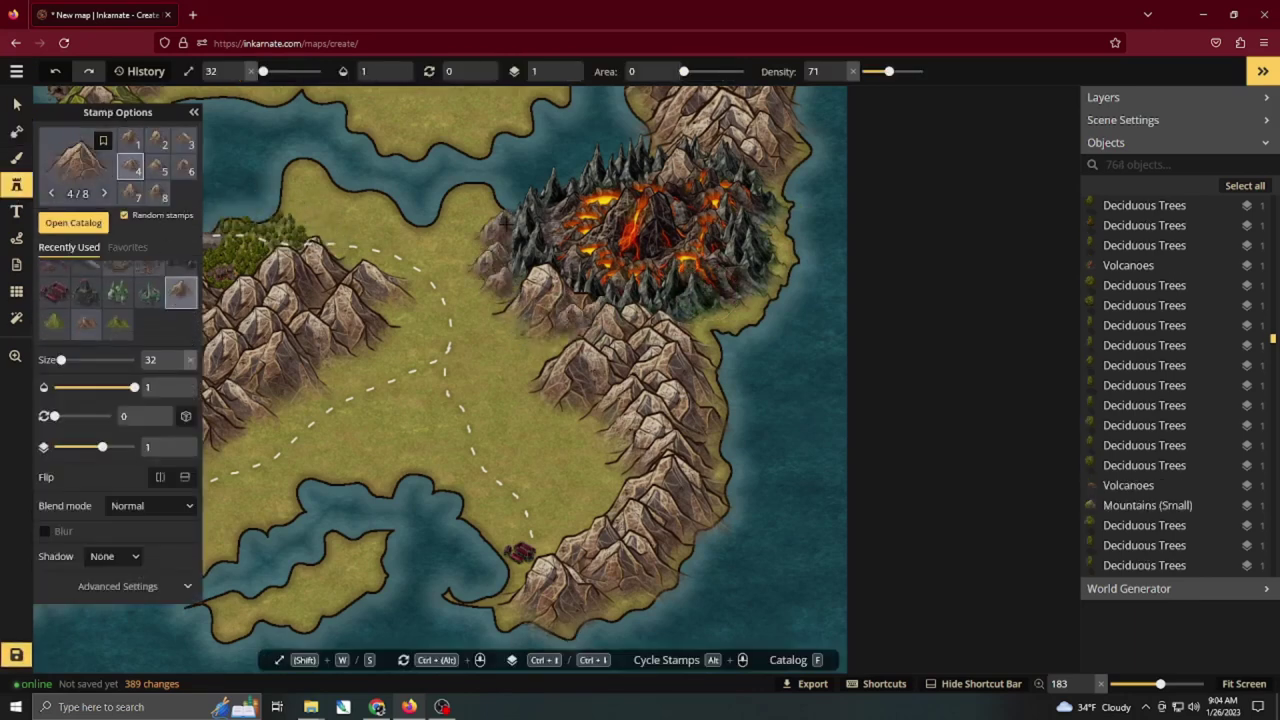
click(498, 233)
mouse_move(487, 265)
mouse_down()
mouse_move(572, 297)
mouse_move(735, 311)
mouse_move(688, 322)
mouse_up()
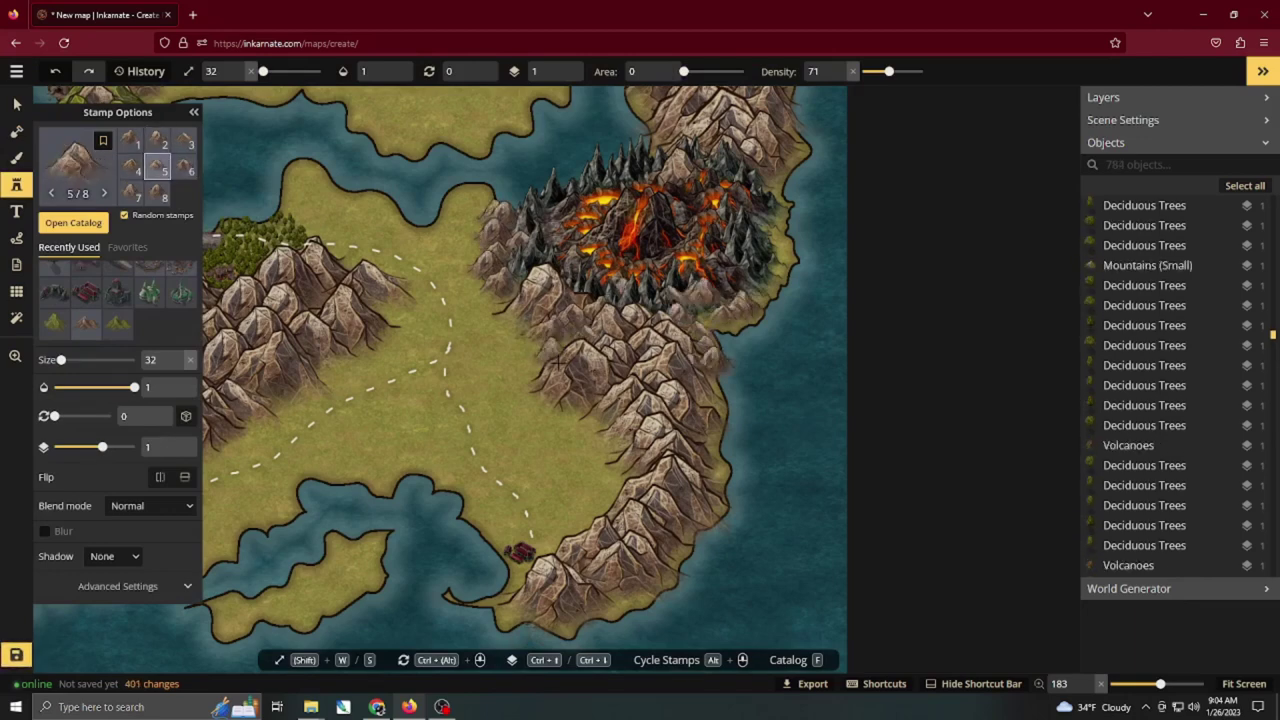
drag(556, 361, 517, 342)
drag(765, 240, 766, 192)
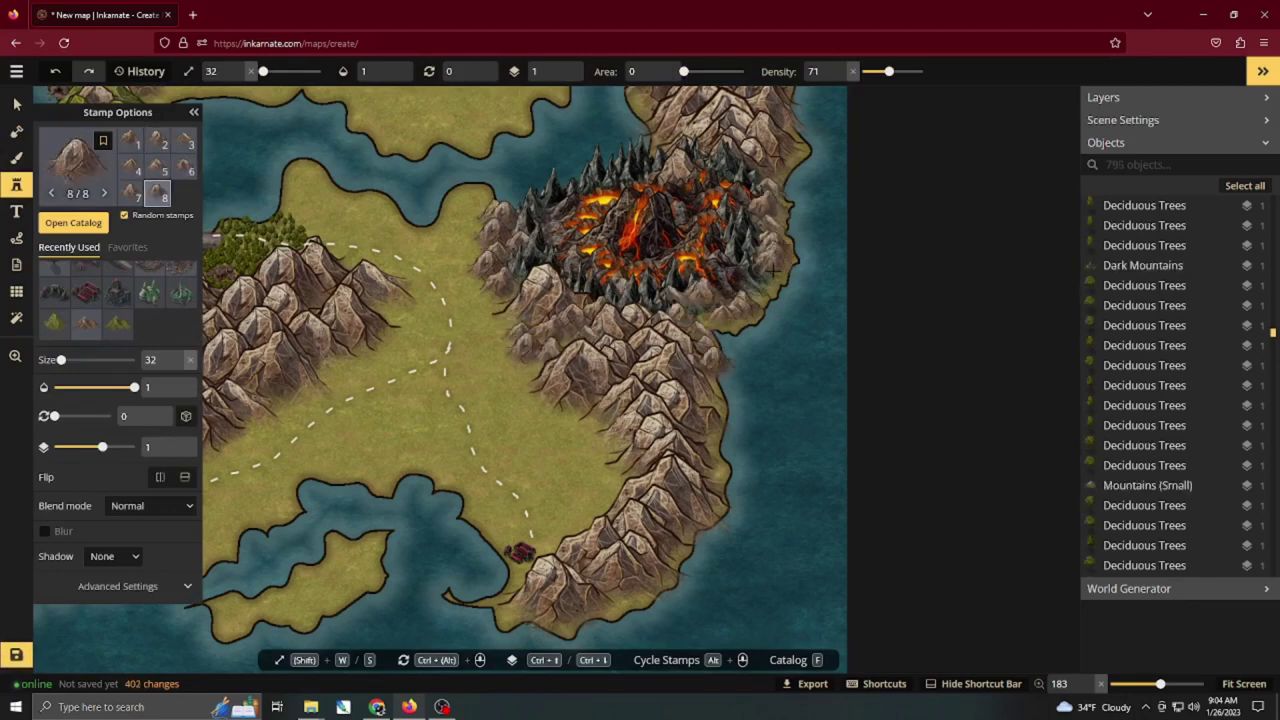
mouse_move(696, 310)
mouse_down()
mouse_move(738, 296)
mouse_move(730, 205)
mouse_move(653, 163)
mouse_move(515, 214)
mouse_move(532, 342)
mouse_up()
scroll(532, 342, down, 3)
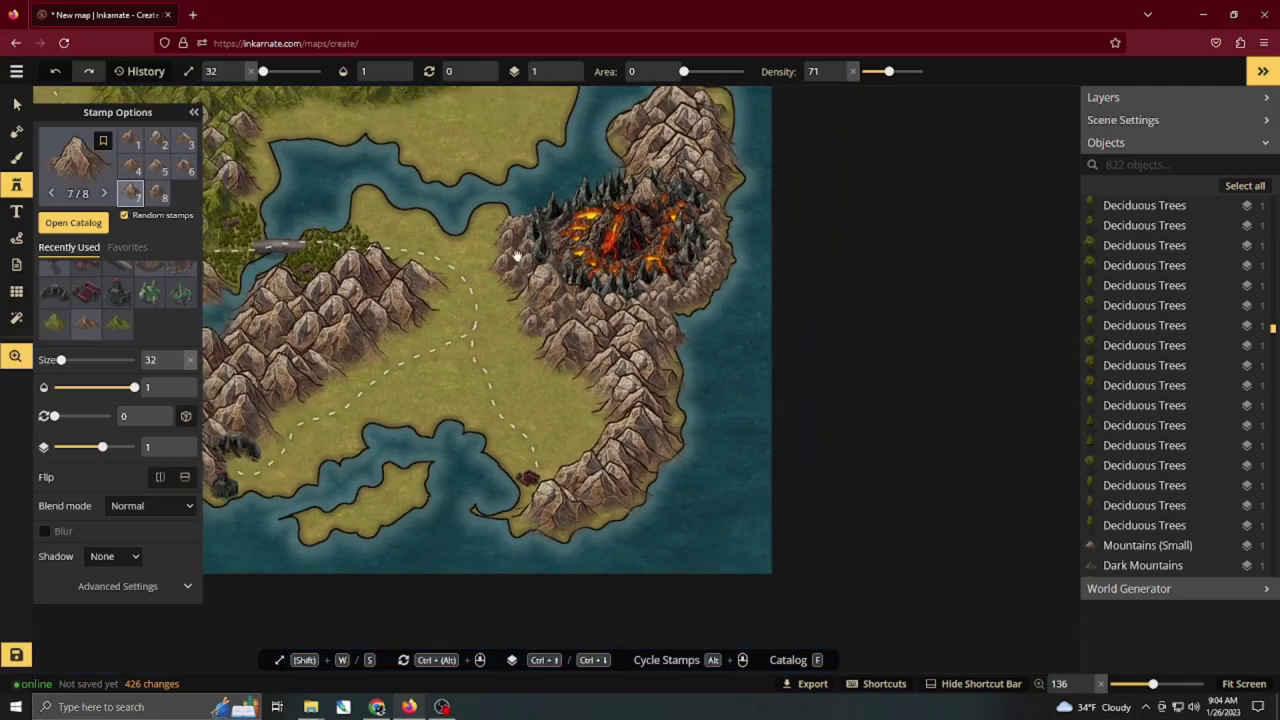
Open the Hell pack of Fantasy Battlemaps 2.0, clear the stamp search, and choose the flame stamp with 11 variants.
click(73, 223)
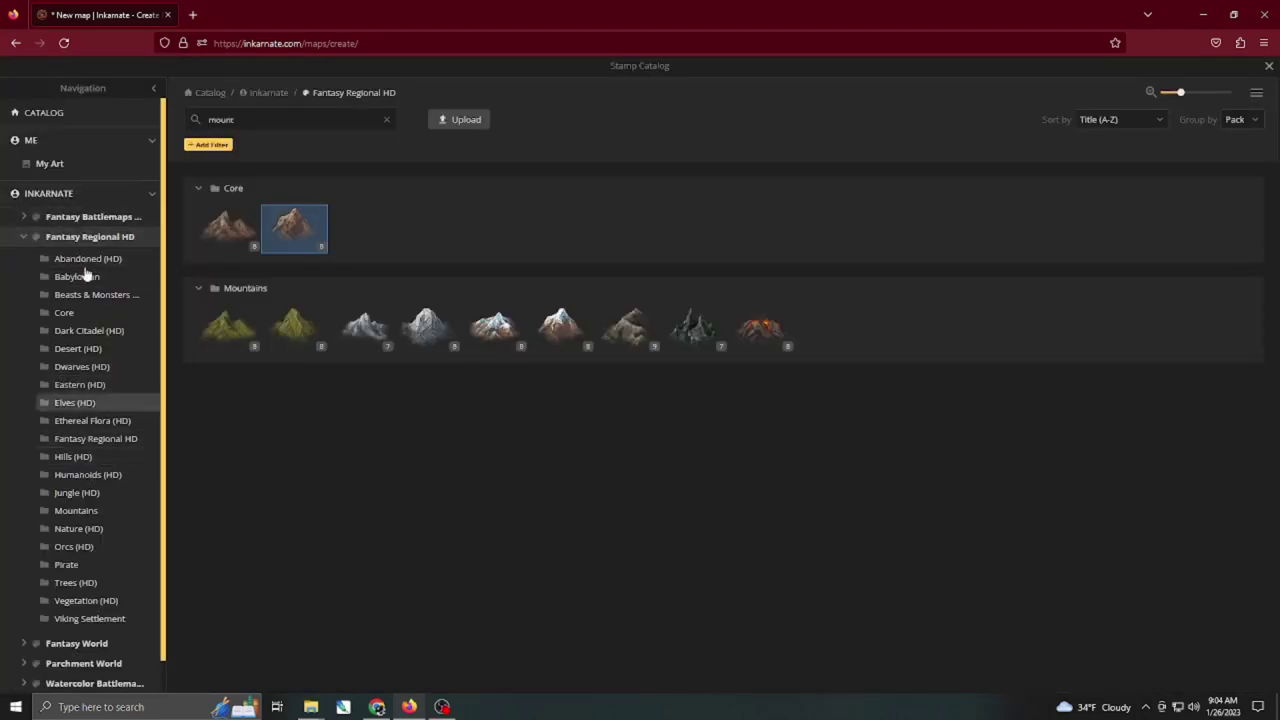
click(24, 237)
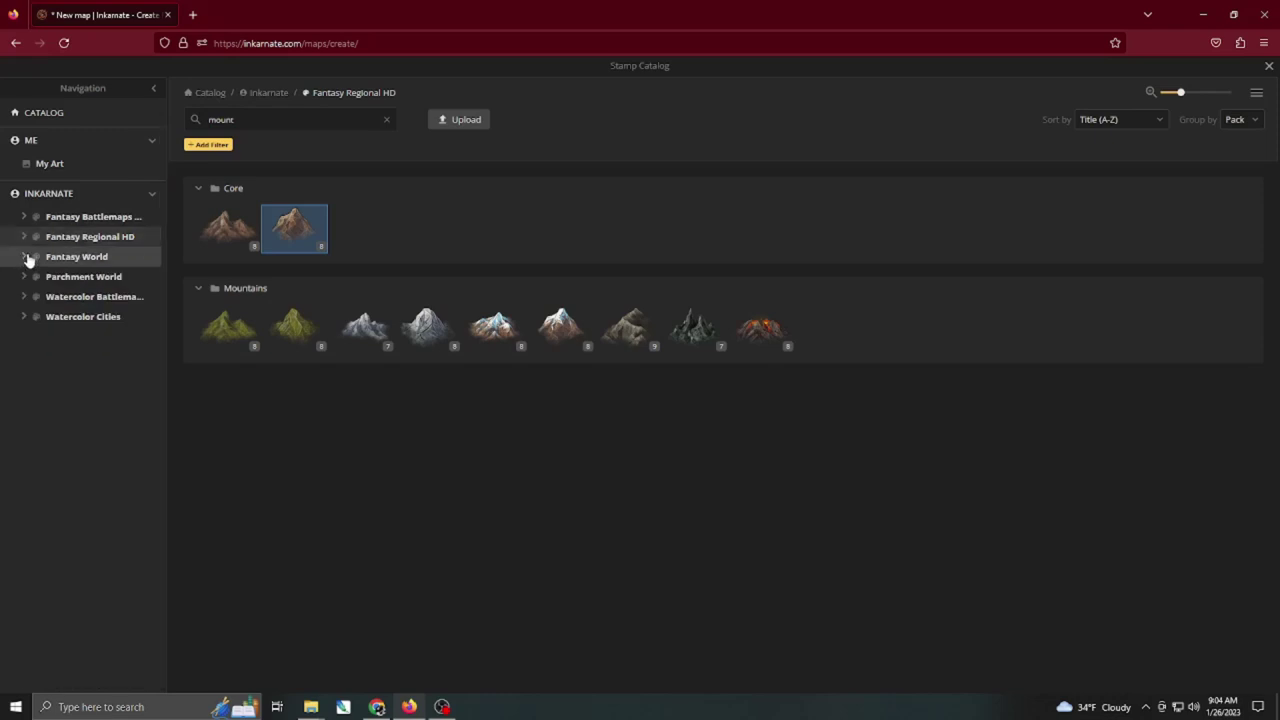
click(24, 257)
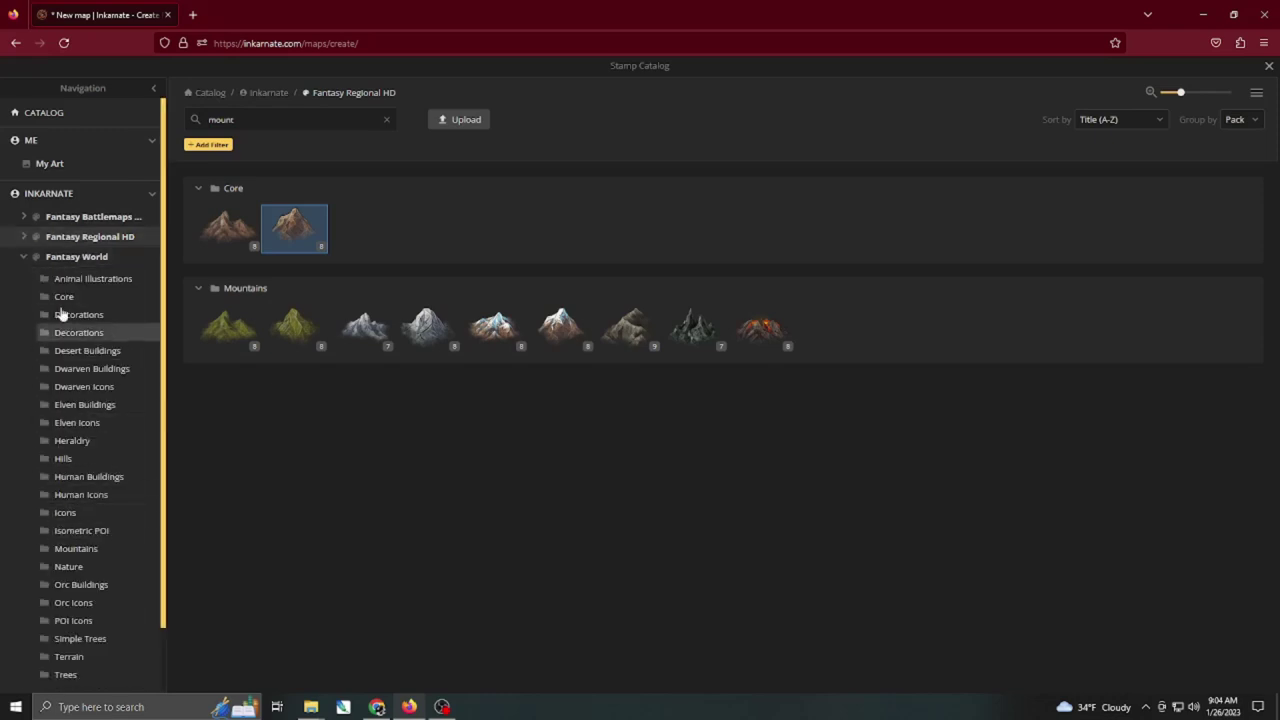
click(24, 257)
click(24, 277)
click(24, 277)
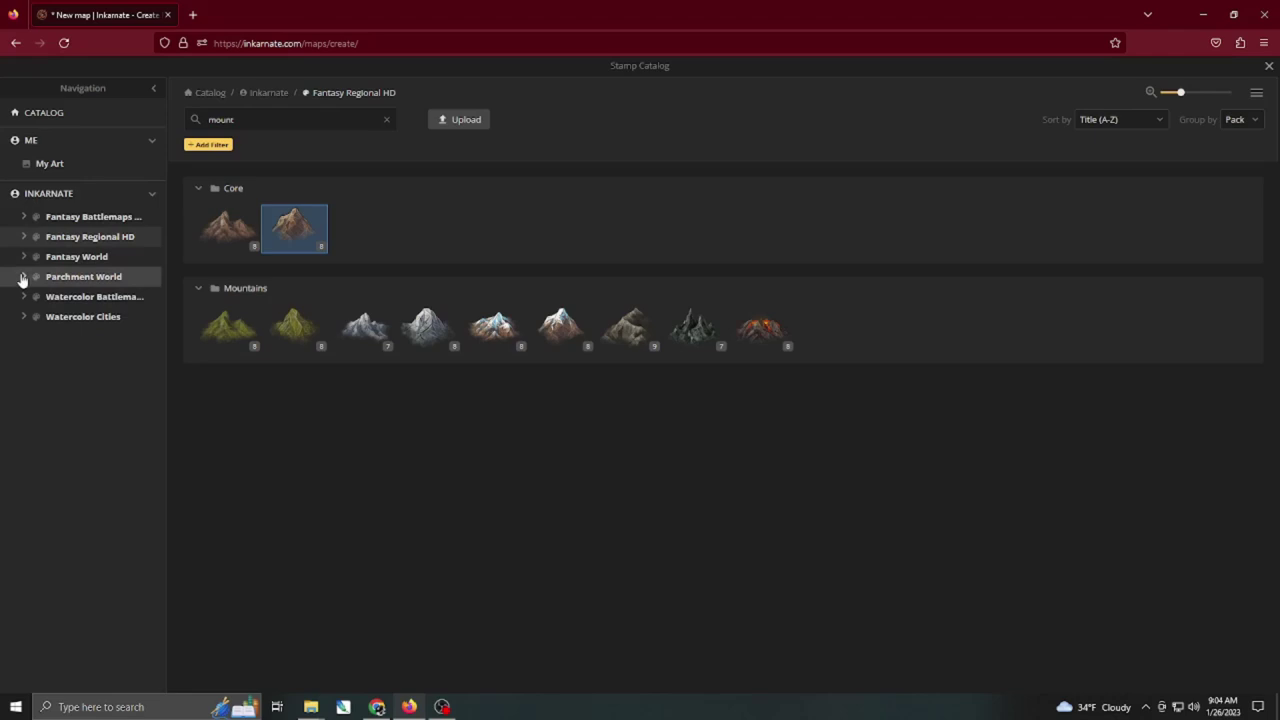
click(23, 217)
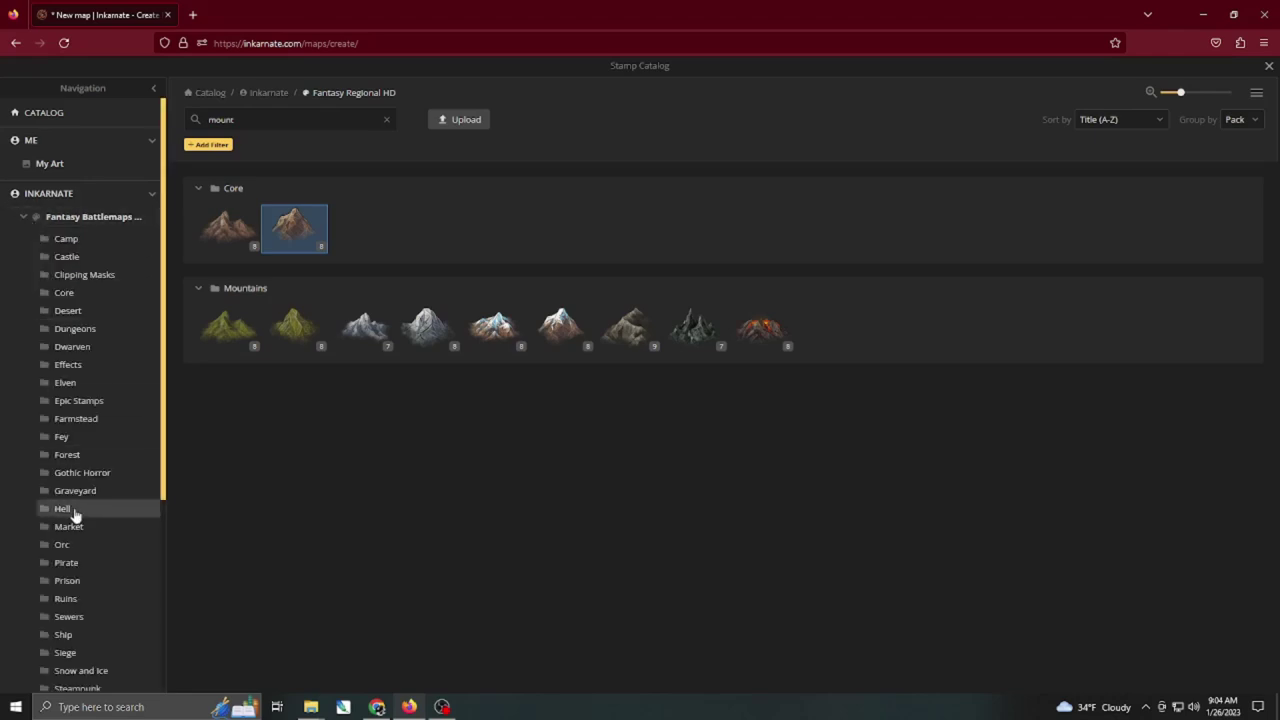
click(62, 509)
click(386, 119)
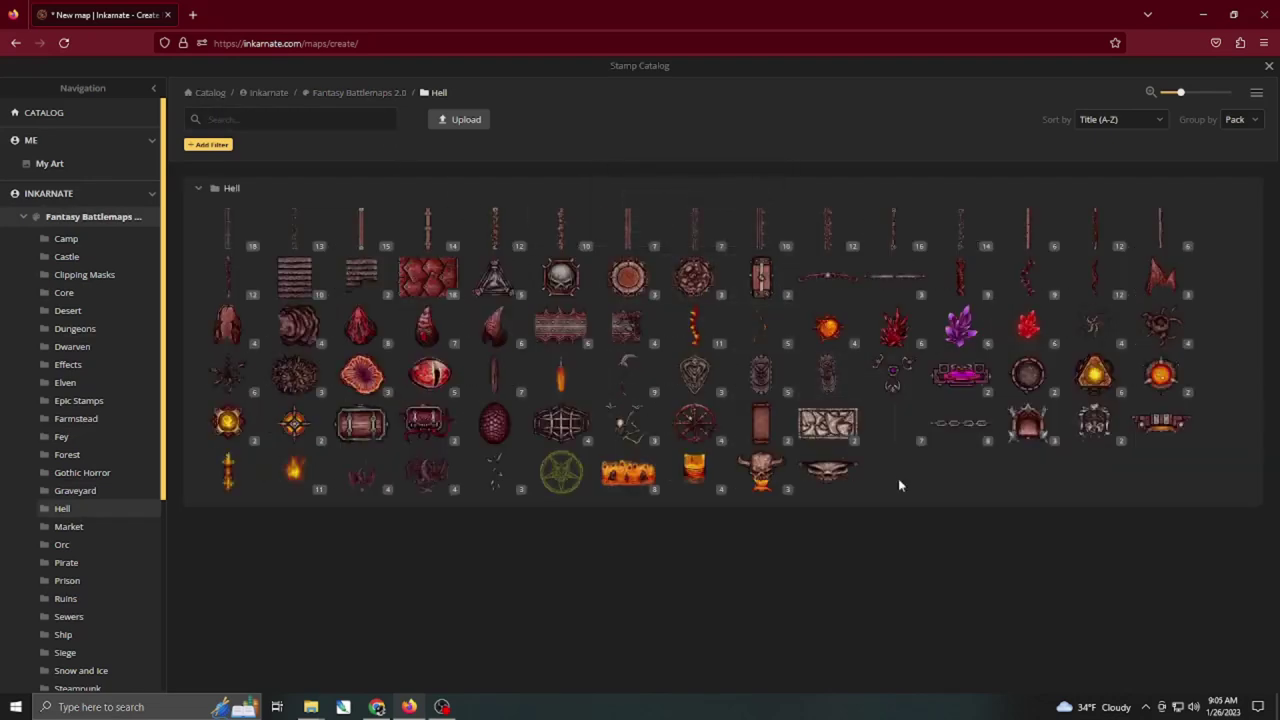
click(294, 470)
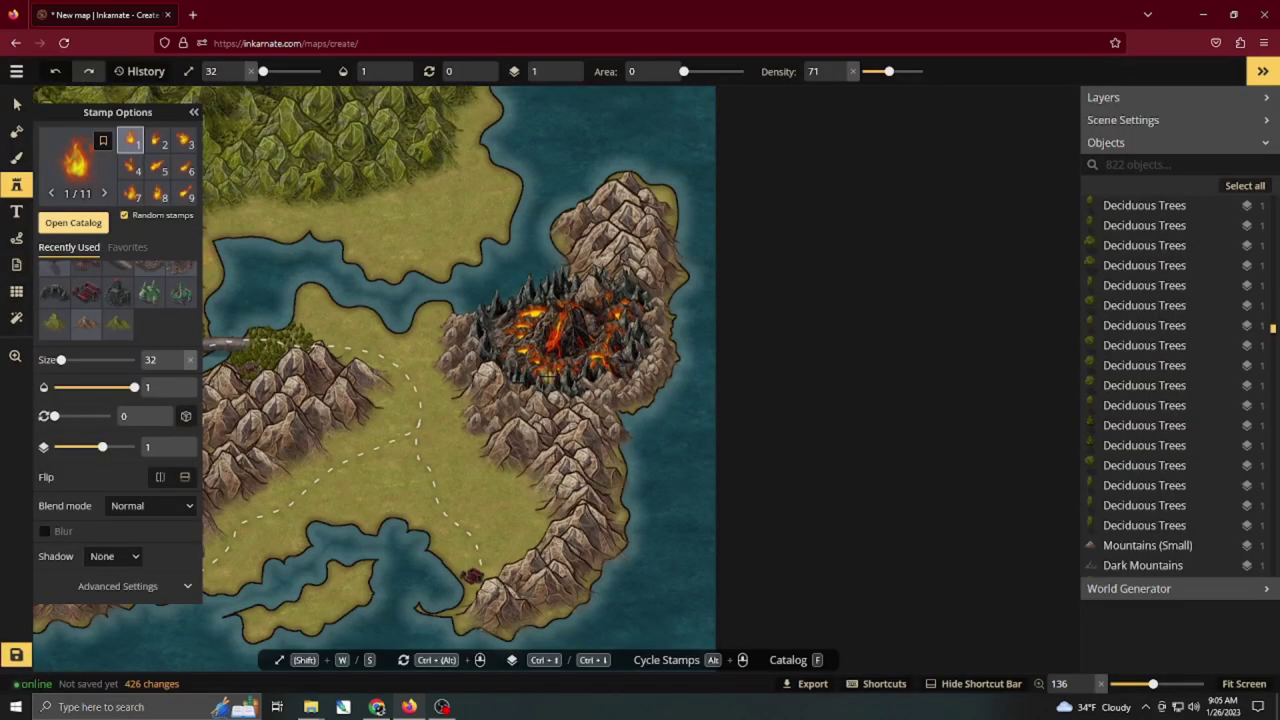
Set the stamp layer to 2 and place random size 32 flames around the lava field encircling the volcano.
scroll(540, 354, up, 4)
click(538, 332)
click(543, 352)
click(550, 366)
click(177, 446)
click(453, 318)
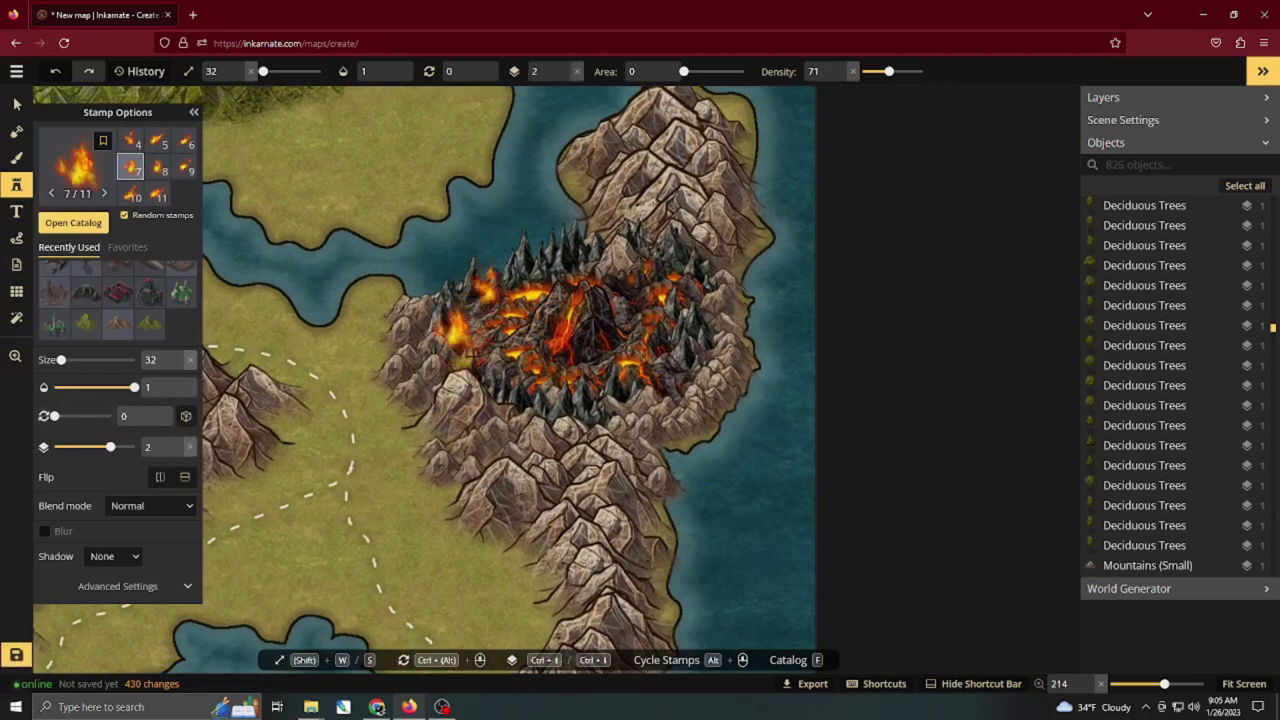
click(496, 372)
click(595, 384)
click(650, 371)
click(668, 361)
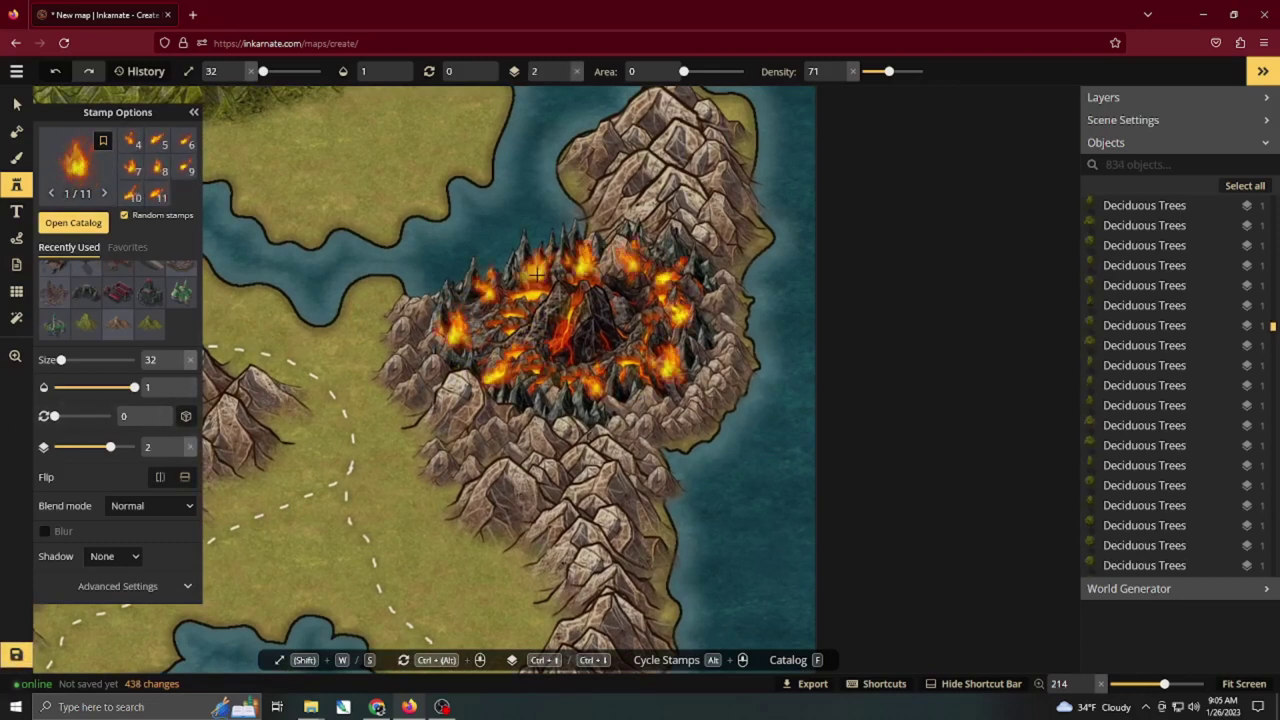
Search the stamp catalog for cloud across all Inkarnate packs and choose the seven-variant Nature cloud from Fantasy World.
click(73, 222)
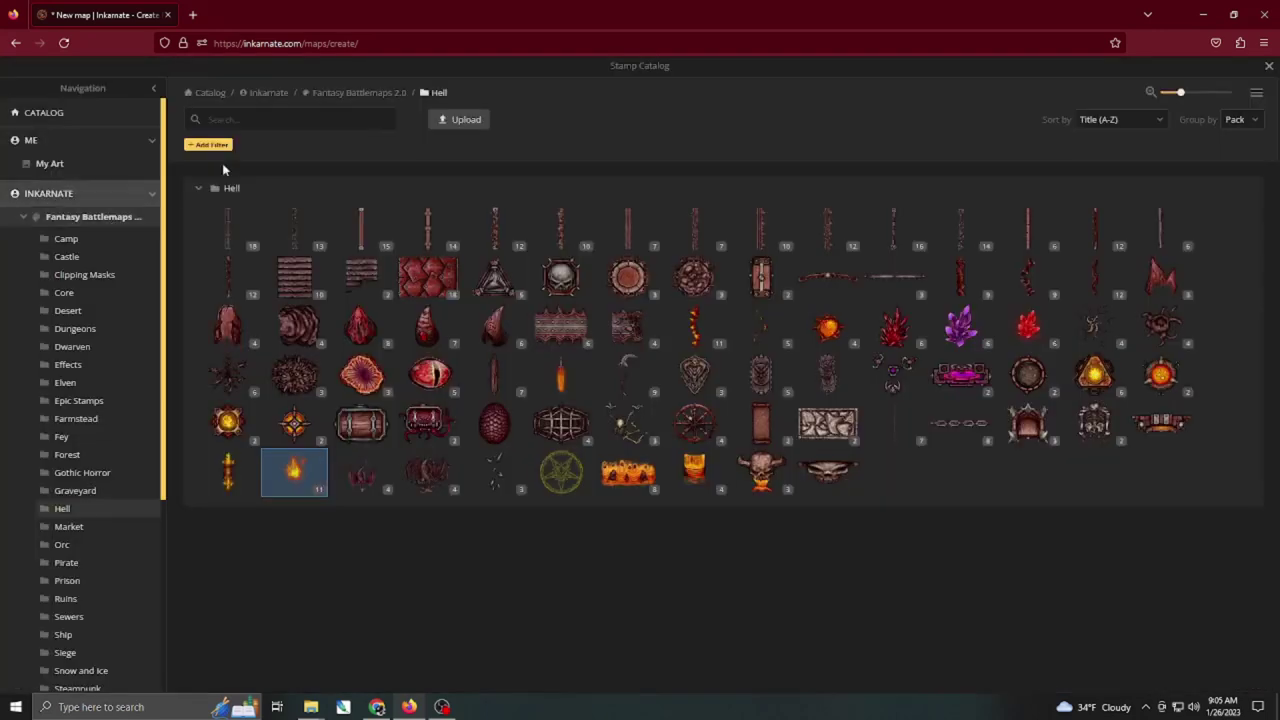
click(55, 218)
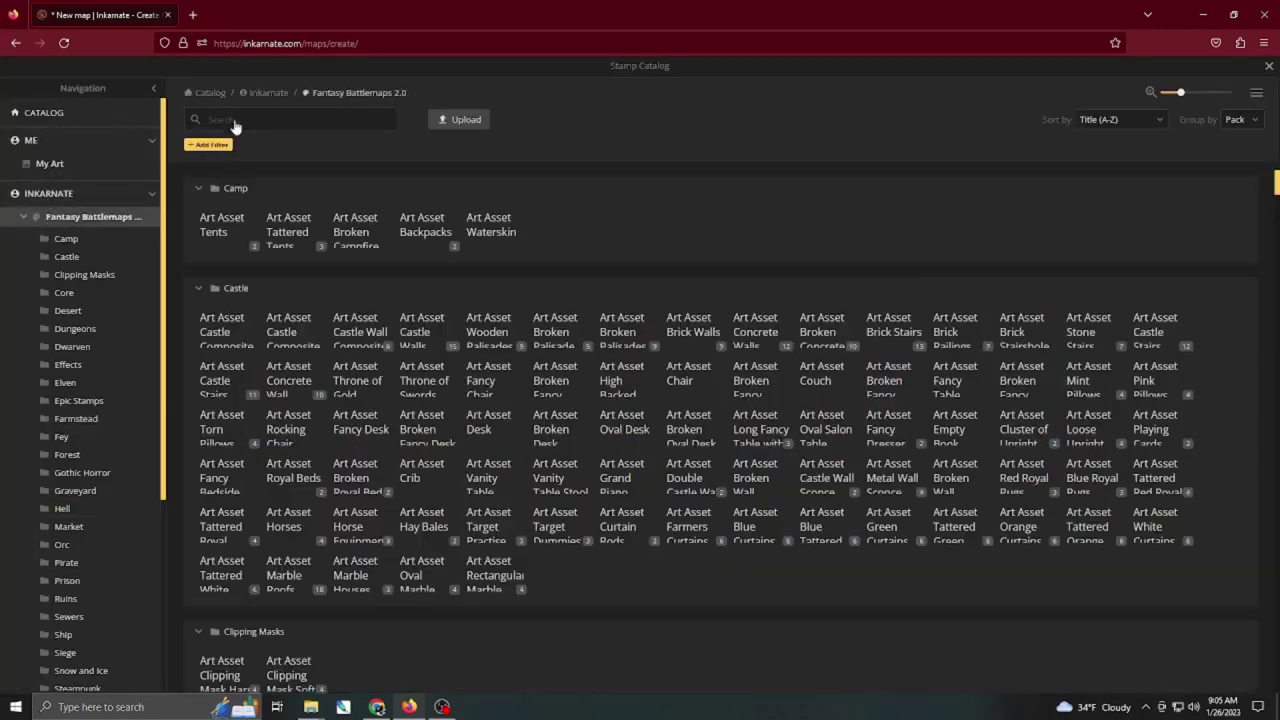
click(242, 120)
text(d)
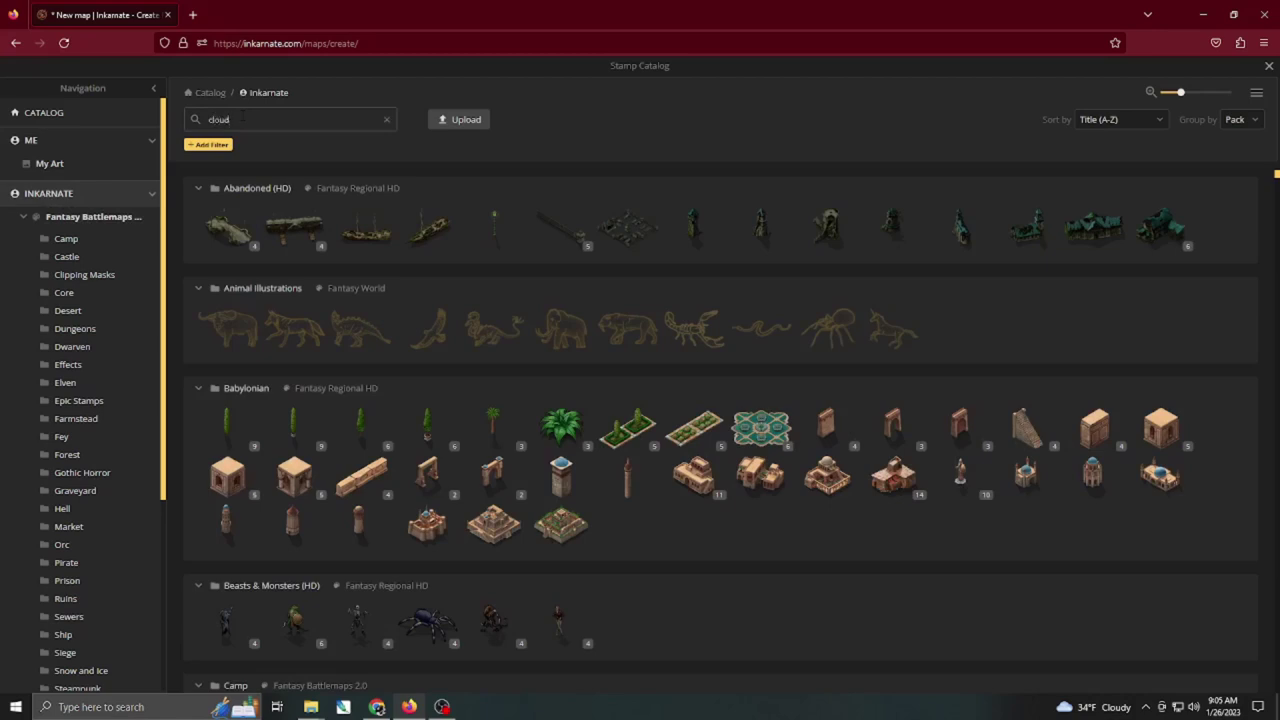
scroll(297, 335, down, 2)
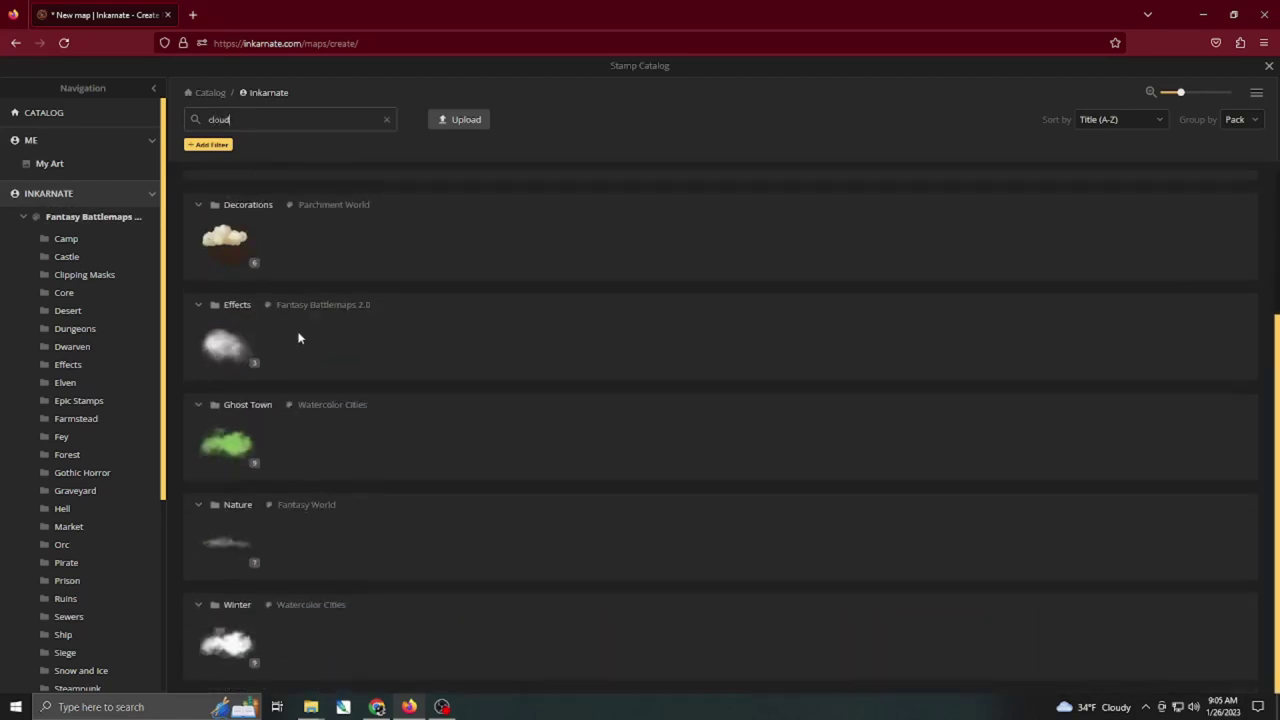
click(230, 545)
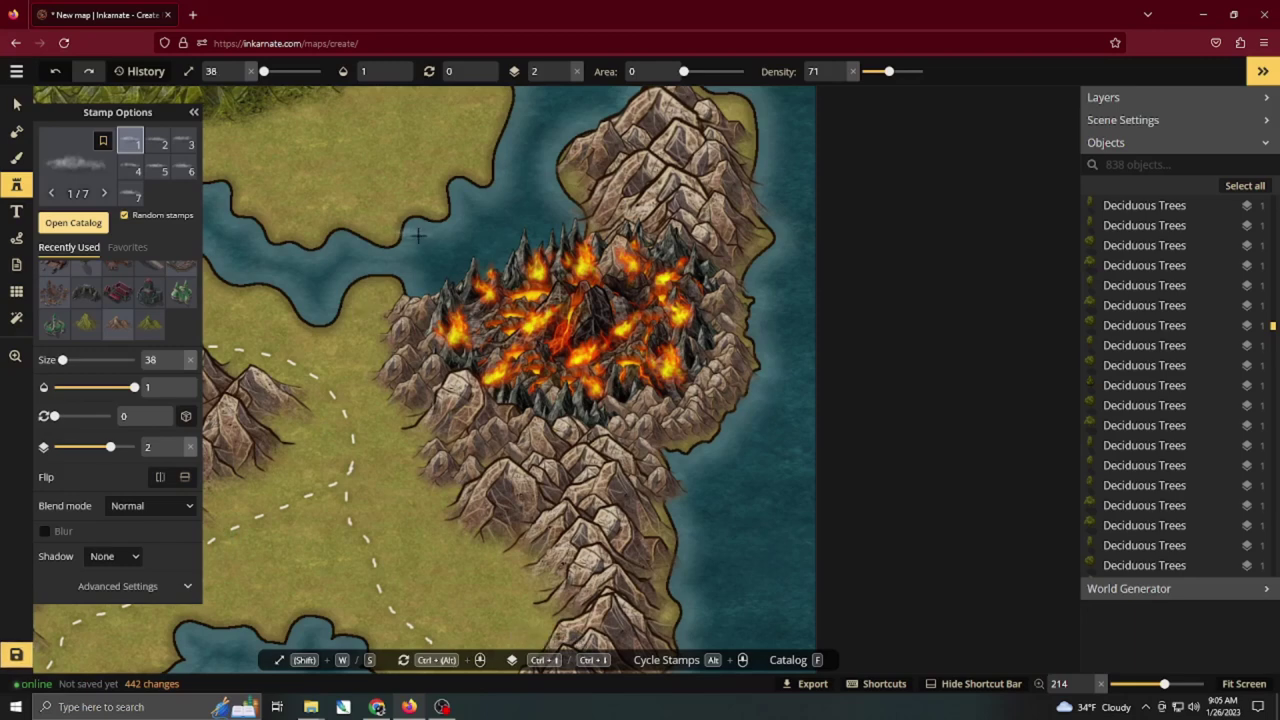
Set the cloud stamp to size 64 and brightness 51, and spread random thin clouds over the burning volcano field.
click(124, 588)
scroll(120, 578, down, 2)
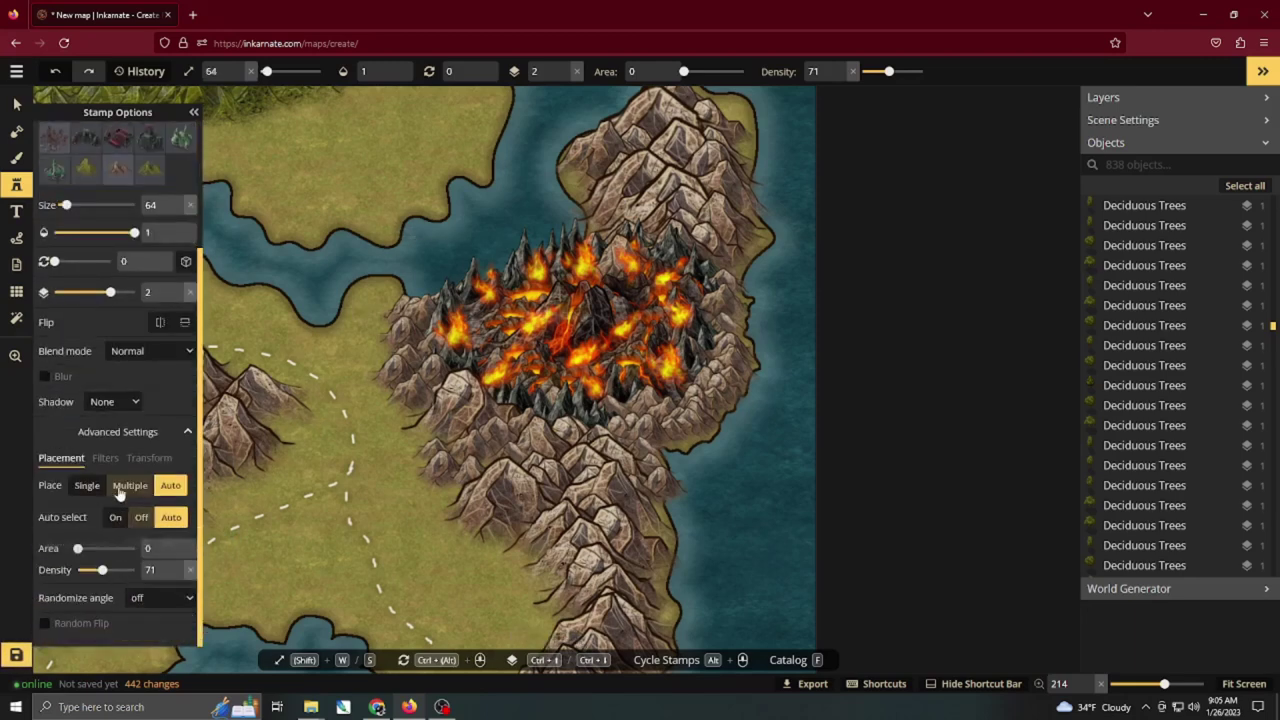
click(112, 463)
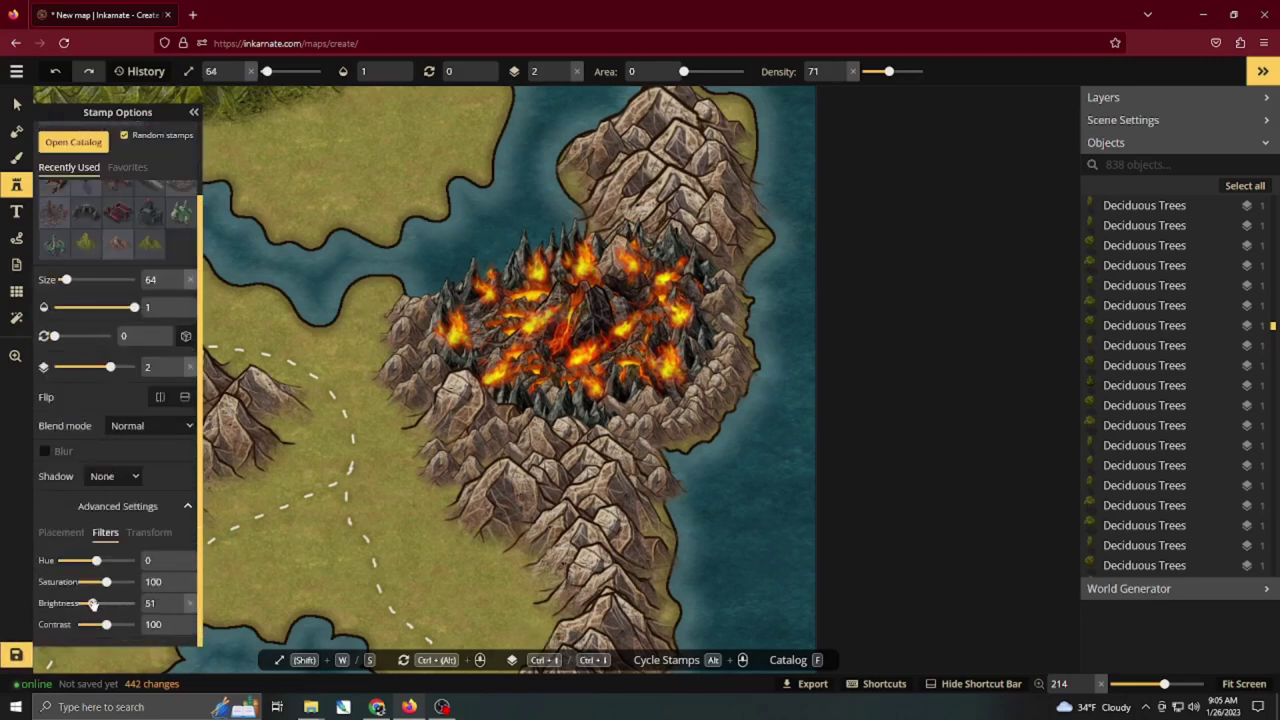
mouse_move(541, 248)
mouse_down()
mouse_move(590, 238)
mouse_move(660, 250)
mouse_move(705, 350)
mouse_up()
scroll(172, 257, up, 2)
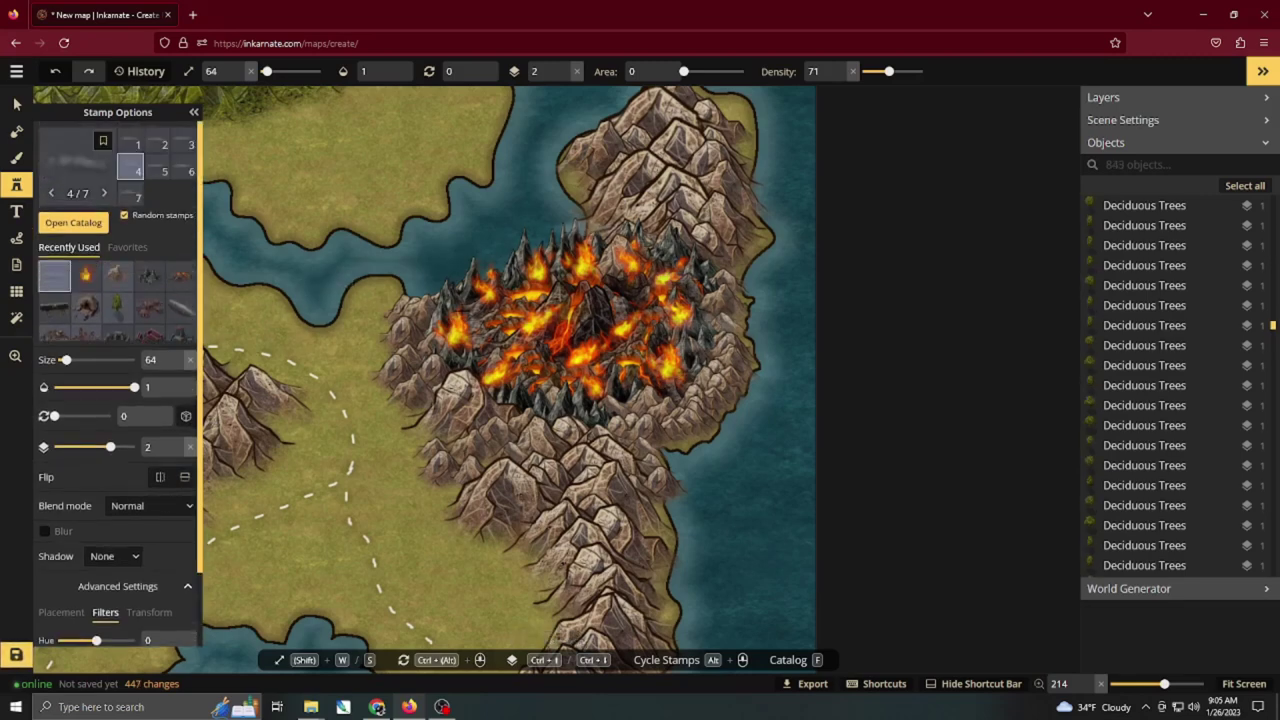
mouse_move(552, 392)
mouse_down()
mouse_move(660, 370)
mouse_move(522, 278)
mouse_up()
click(611, 274)
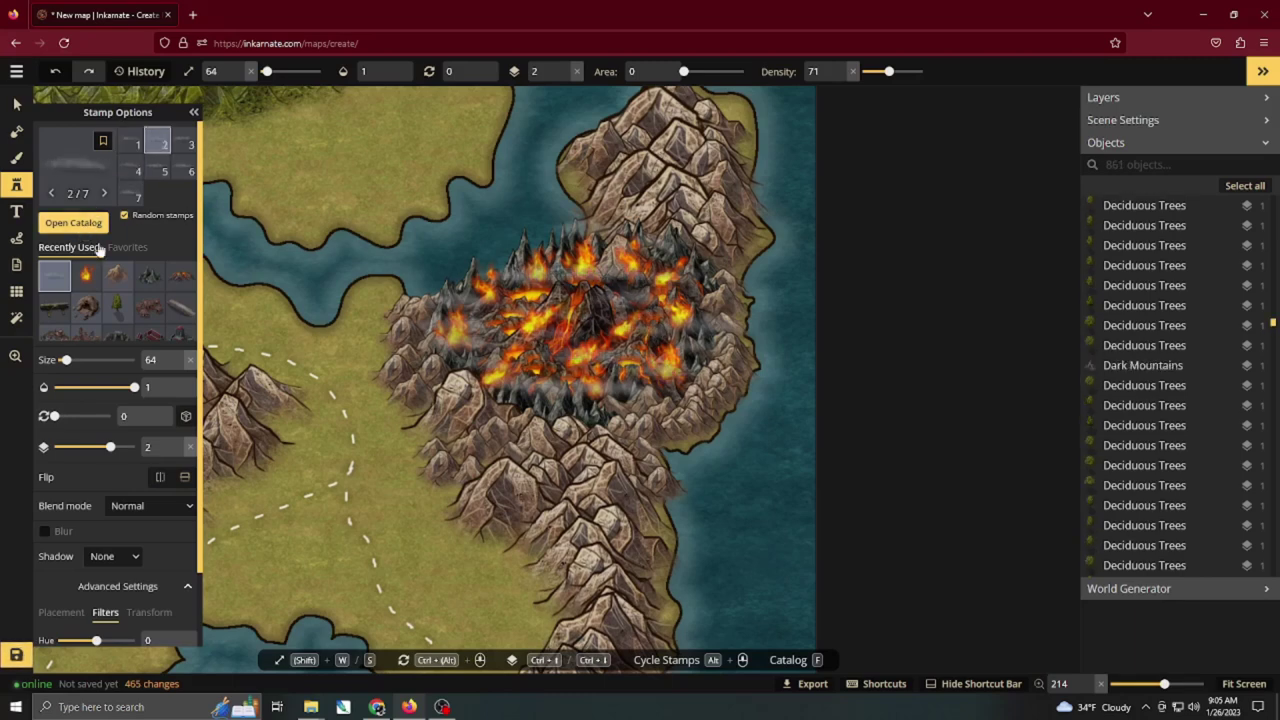
Choose the three-variant Effects cloud from Fantasy Battlemaps 2.0, try it in white over the volcano, and undo the placement.
click(85, 226)
click(226, 345)
click(579, 264)
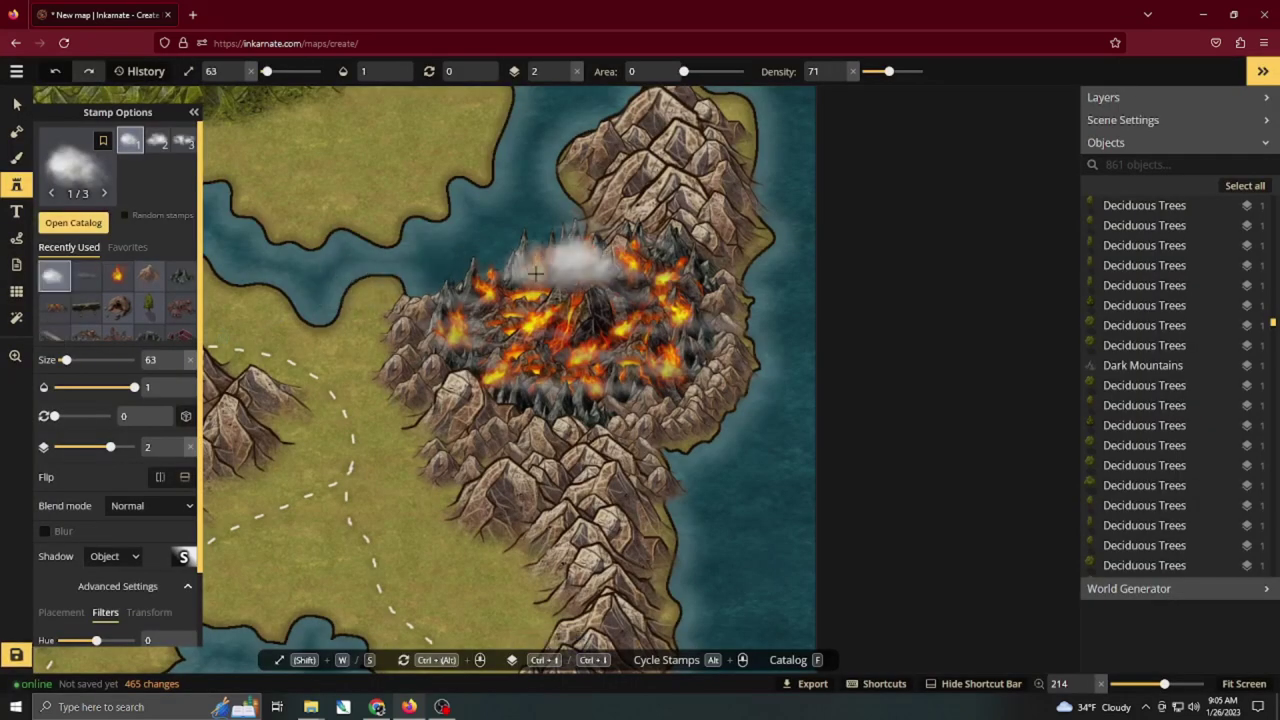
click(527, 275)
key(ctrl+z)
Darken the cloud stamp to brightness 39 and place size 63 clouds across the burning volcano field.
scroll(103, 605, down, 1)
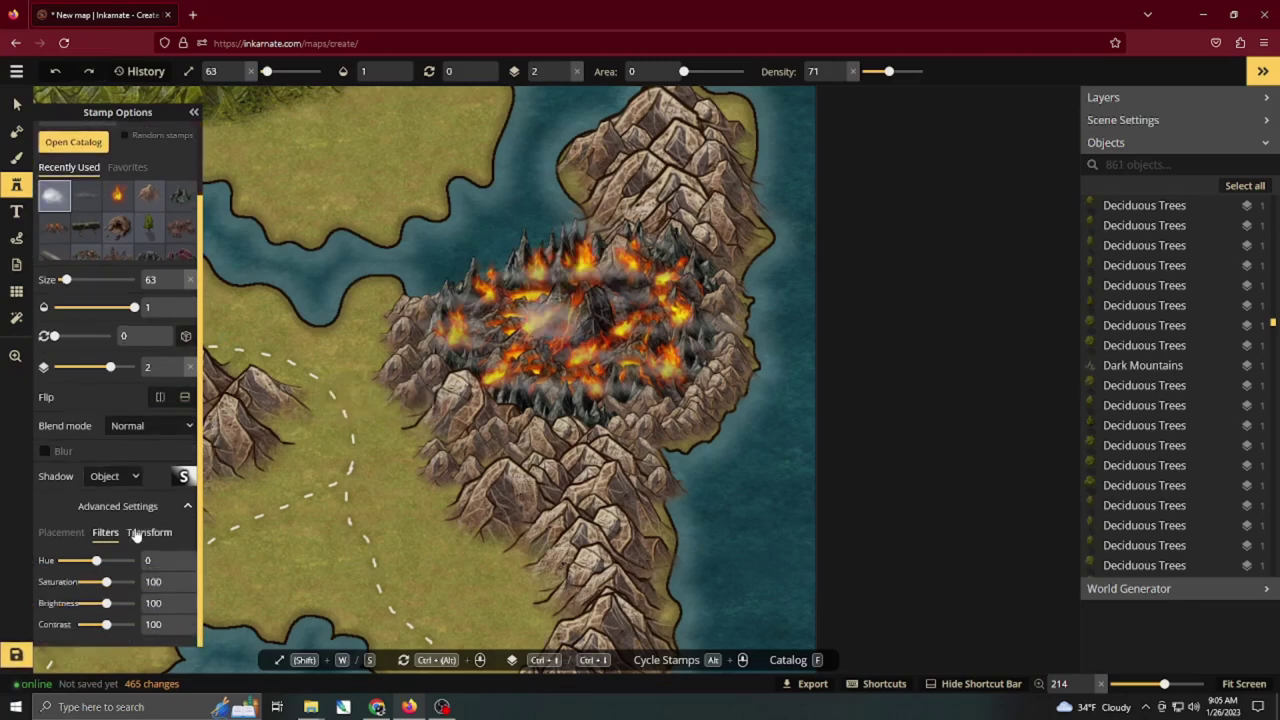
drag(107, 603, 89, 603)
click(485, 330)
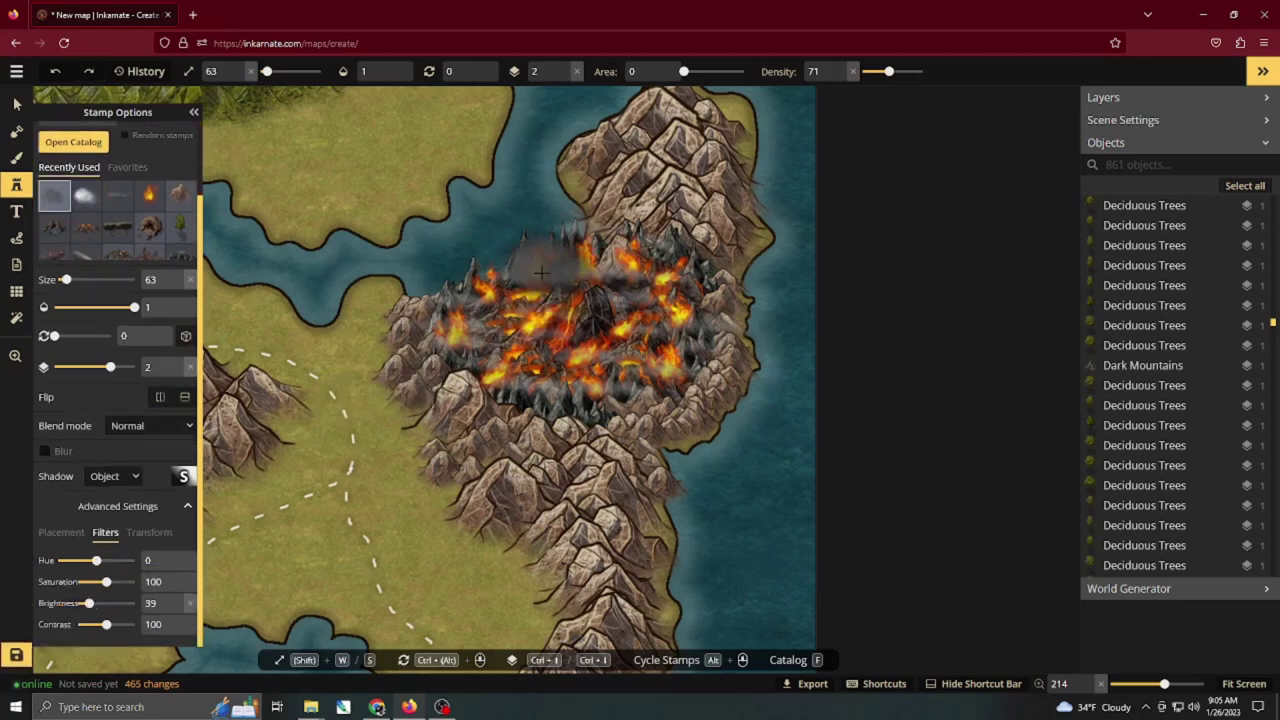
mouse_move(485, 343)
mouse_down()
mouse_move(543, 359)
mouse_move(670, 338)
mouse_move(677, 293)
mouse_move(656, 352)
mouse_move(627, 381)
mouse_move(528, 319)
mouse_move(605, 345)
mouse_up()
click(622, 262)
click(585, 250)
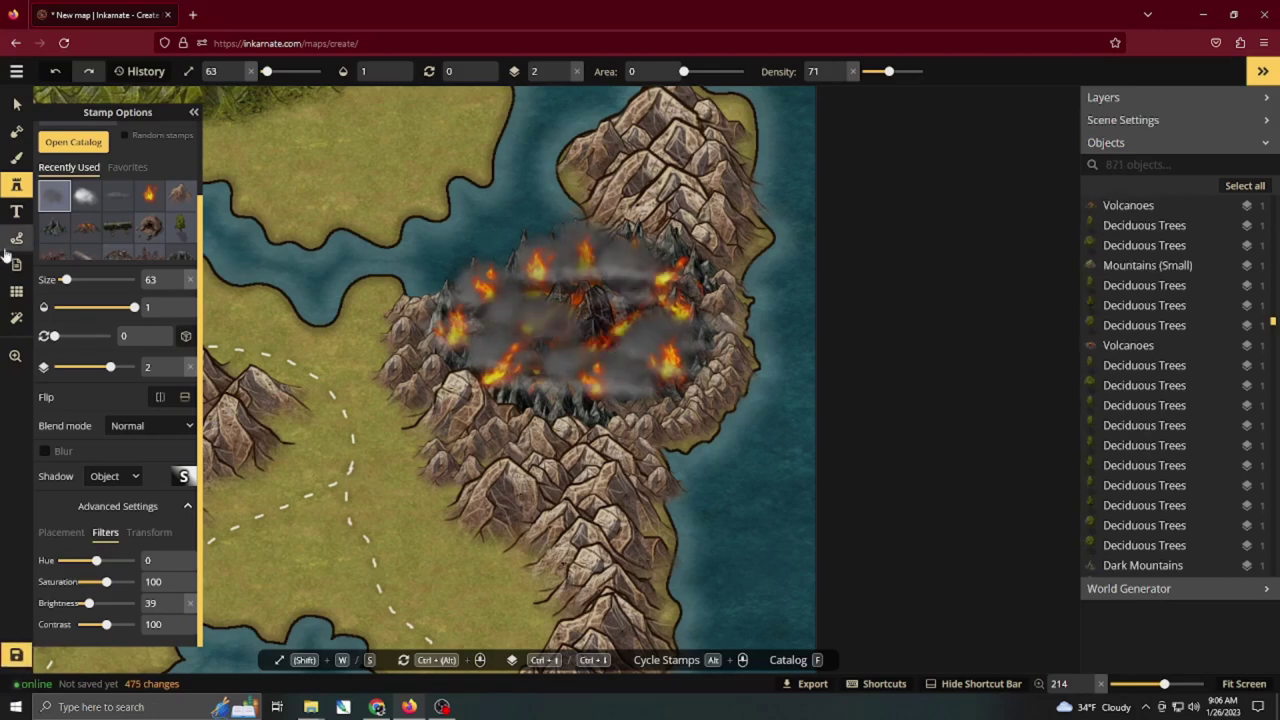
Search the stamp catalog for smoke, choose the black Effects smoke from Fantasy Battlemaps 2.0, and enlarge it to size 86.
click(92, 146)
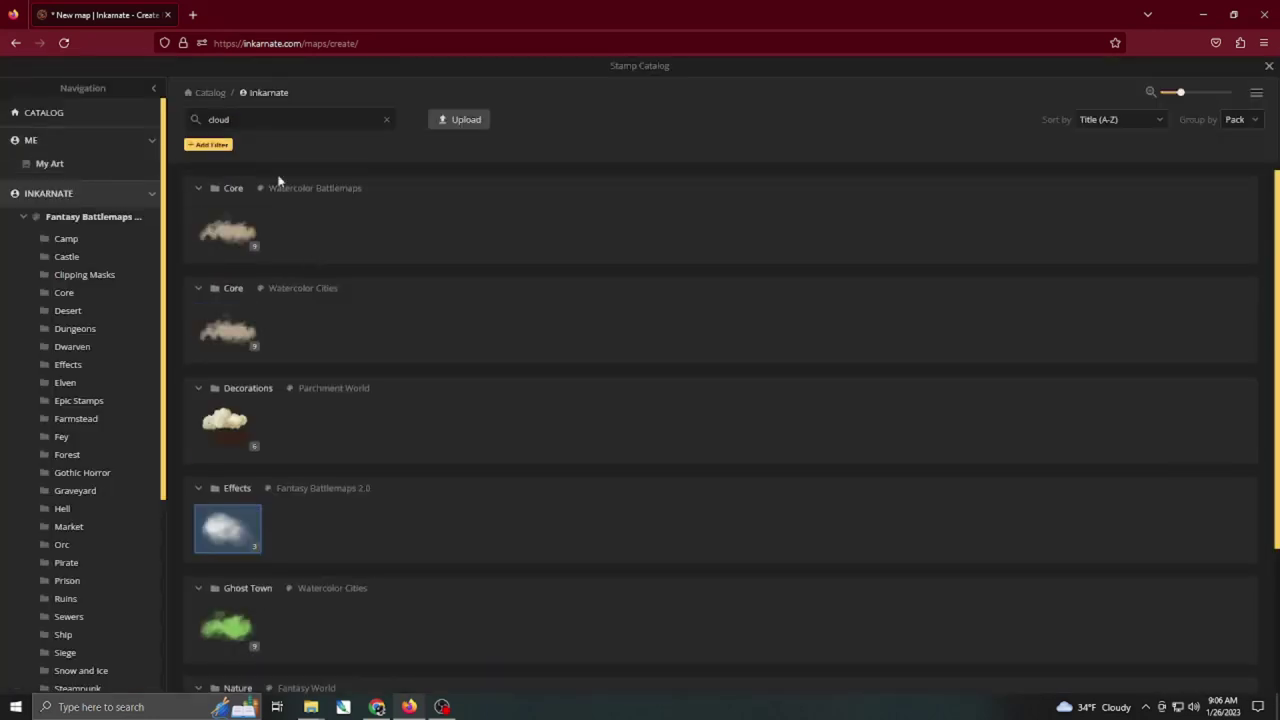
double_click(275, 118)
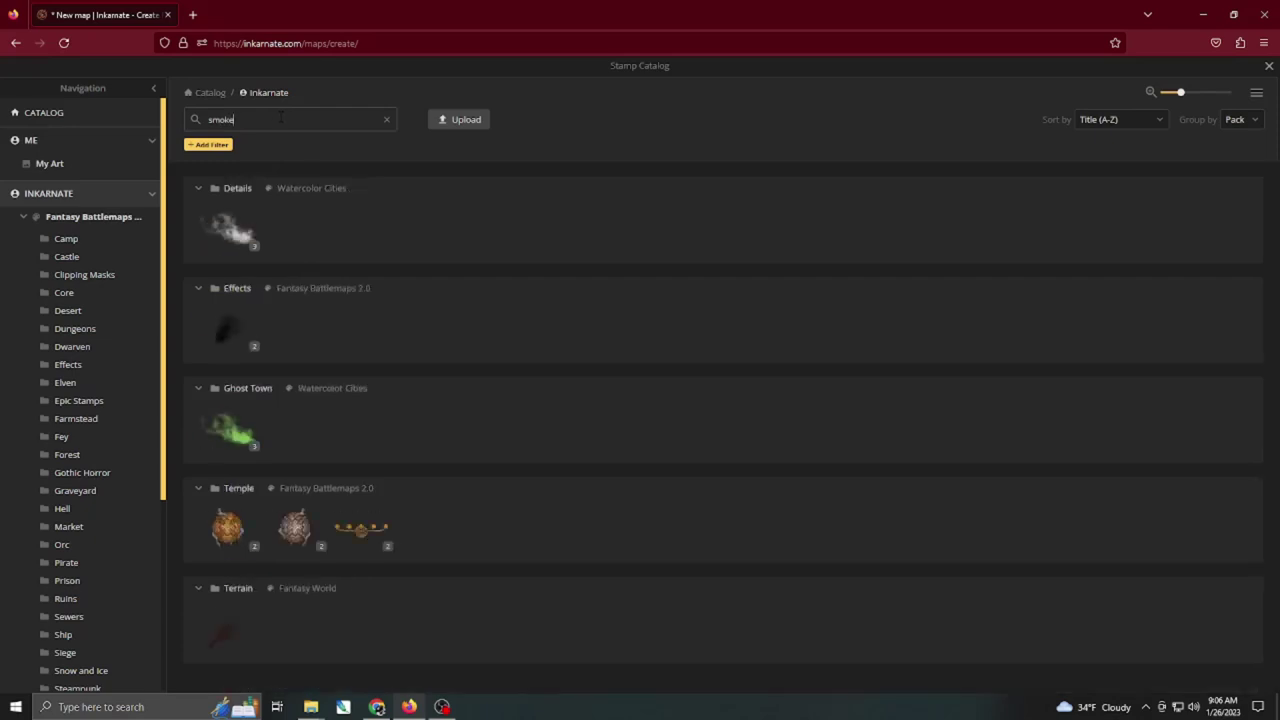
click(232, 240)
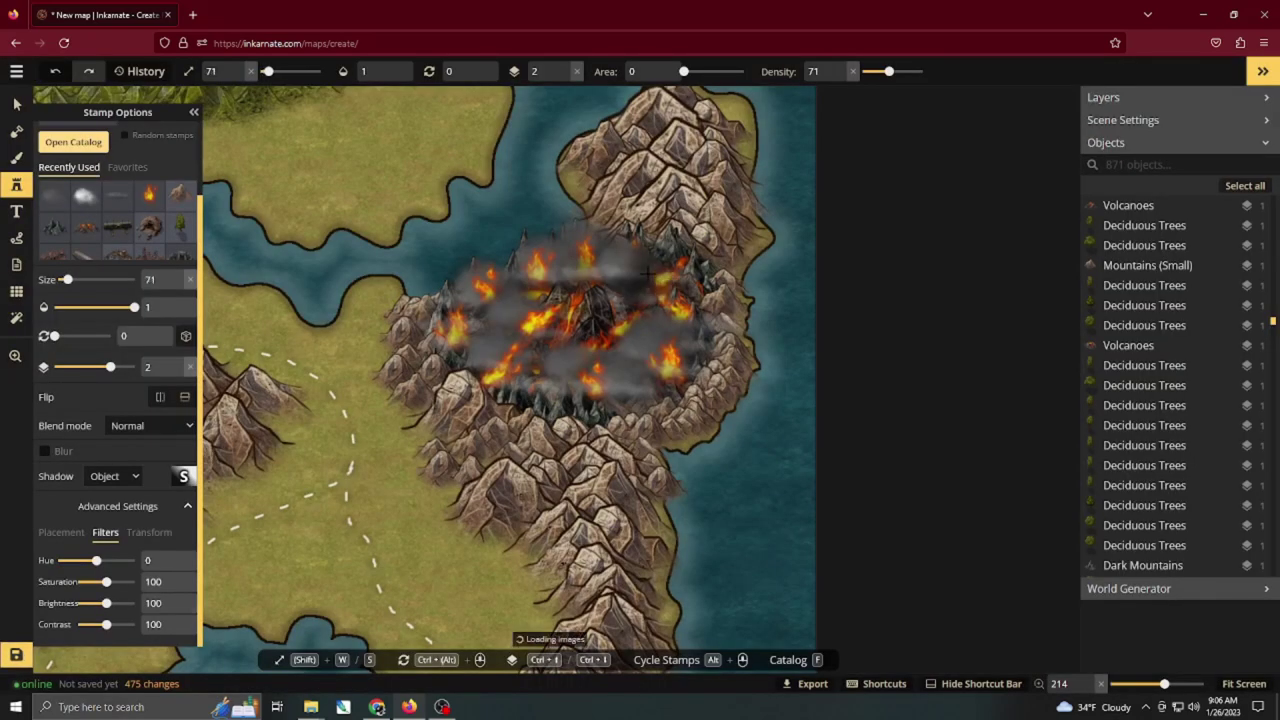
key(w)
key(w)
key(w)
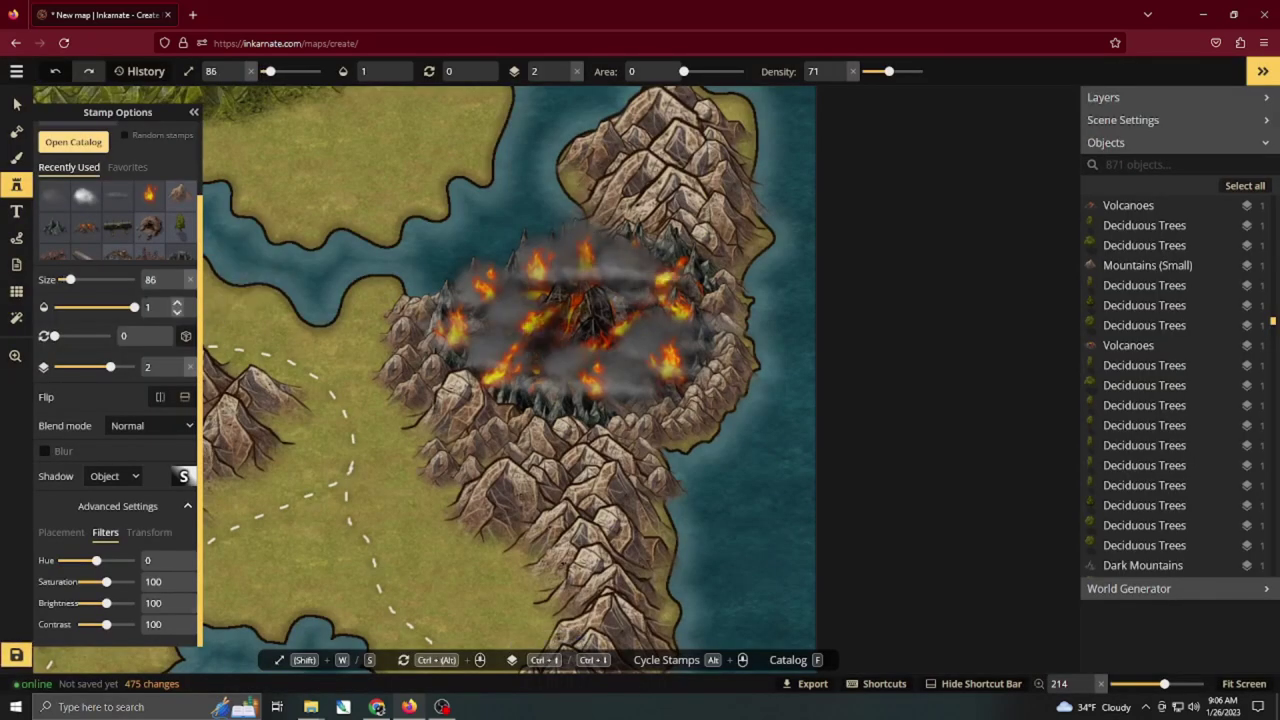
Place black smoke stamps over the volcano's center and northern flames, with random stamps enabled after the first ones.
click(581, 244)
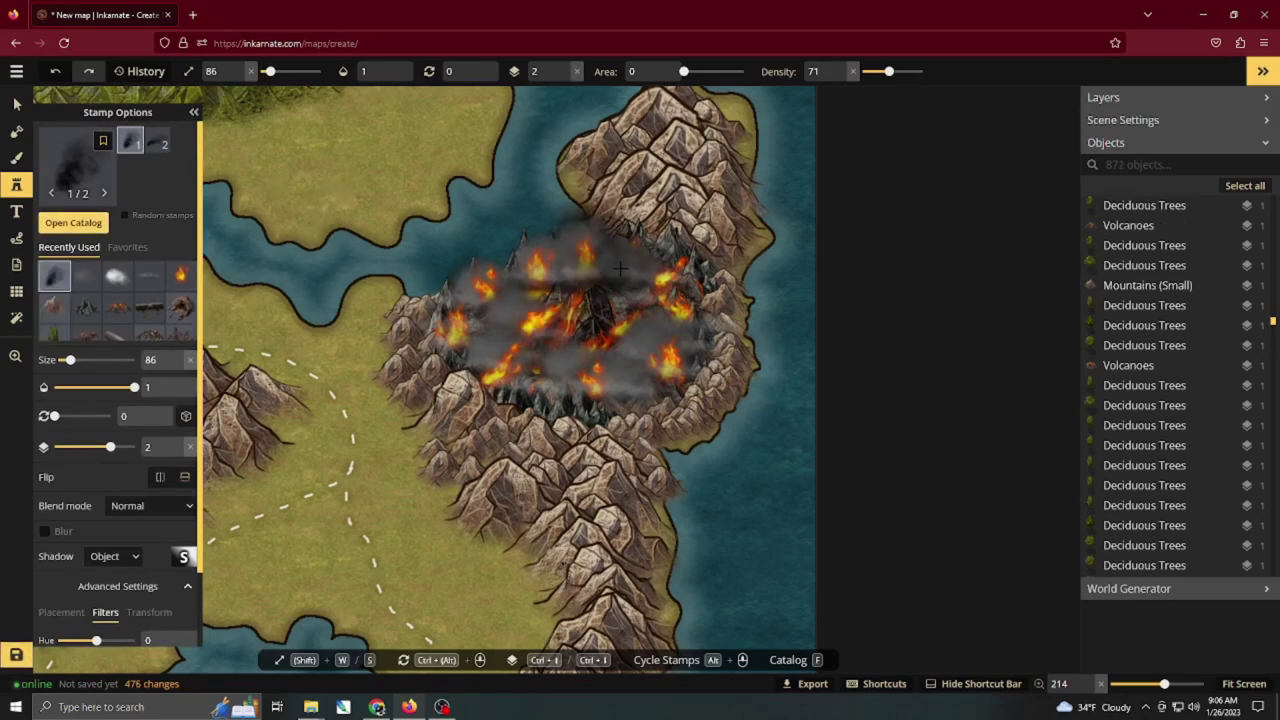
click(622, 278)
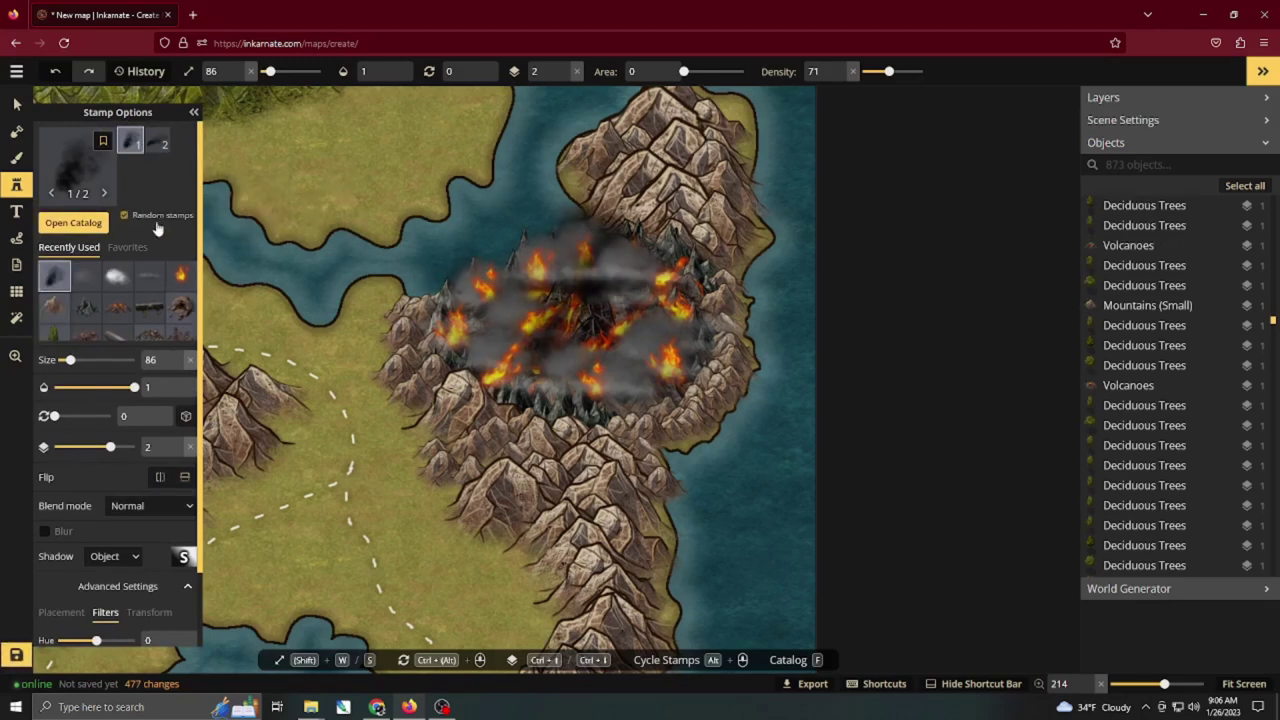
click(633, 292)
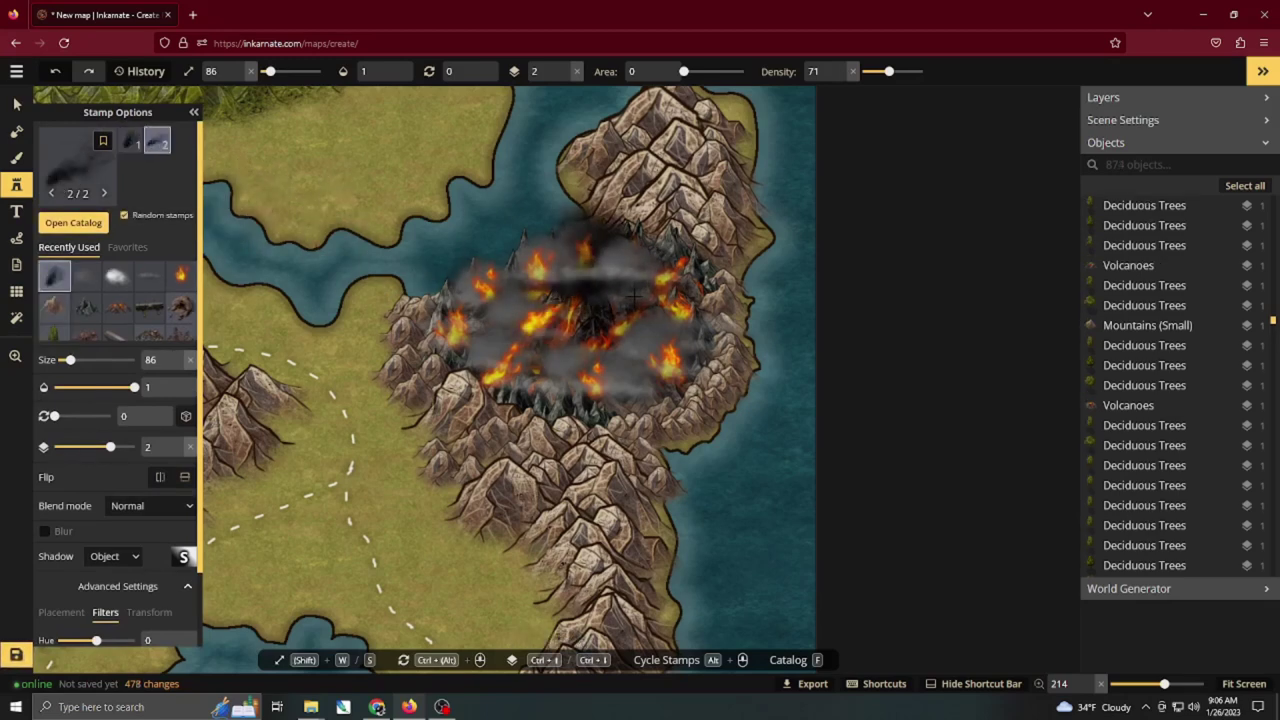
click(663, 308)
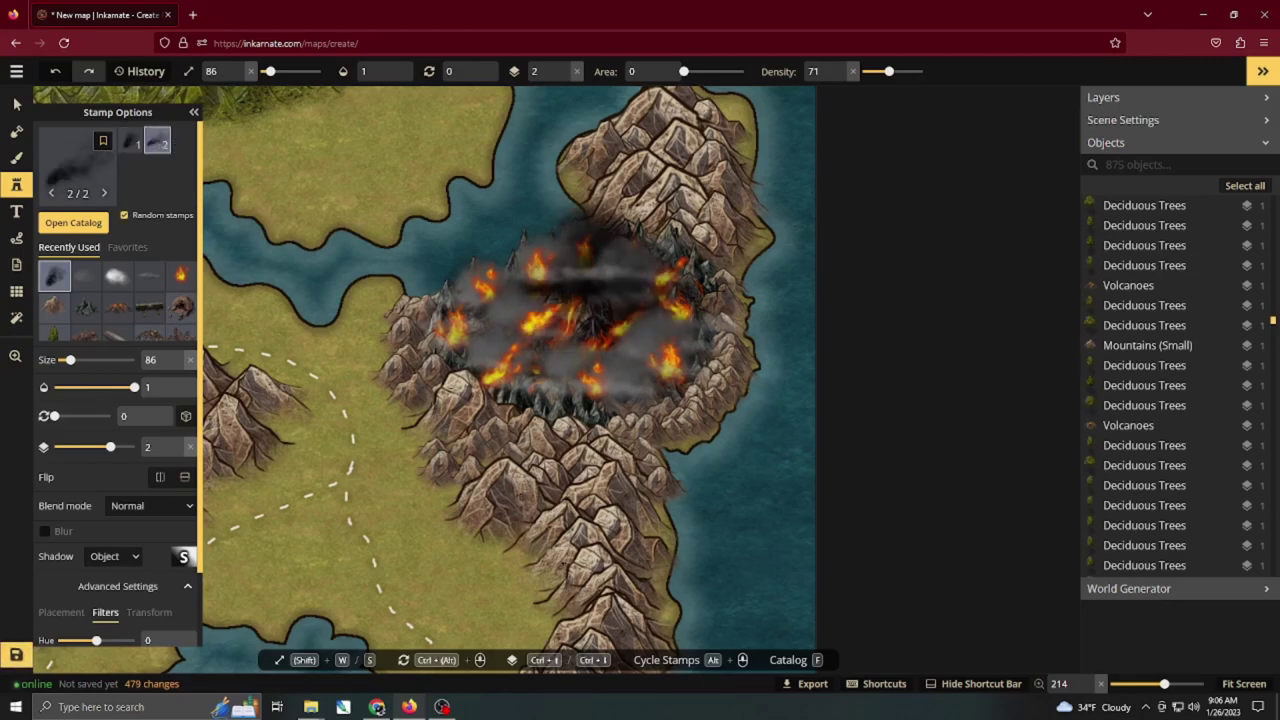
click(657, 285)
scroll(657, 285, down, 5)
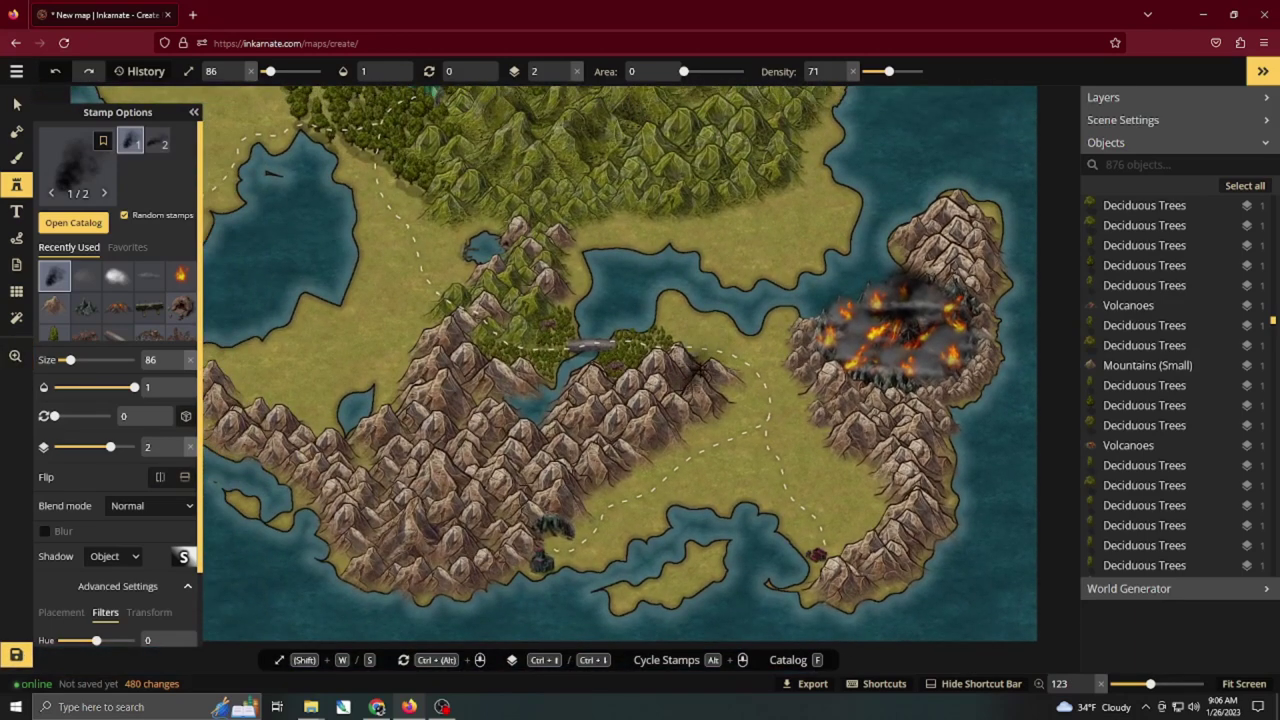
scroll(922, 453, up, 1)
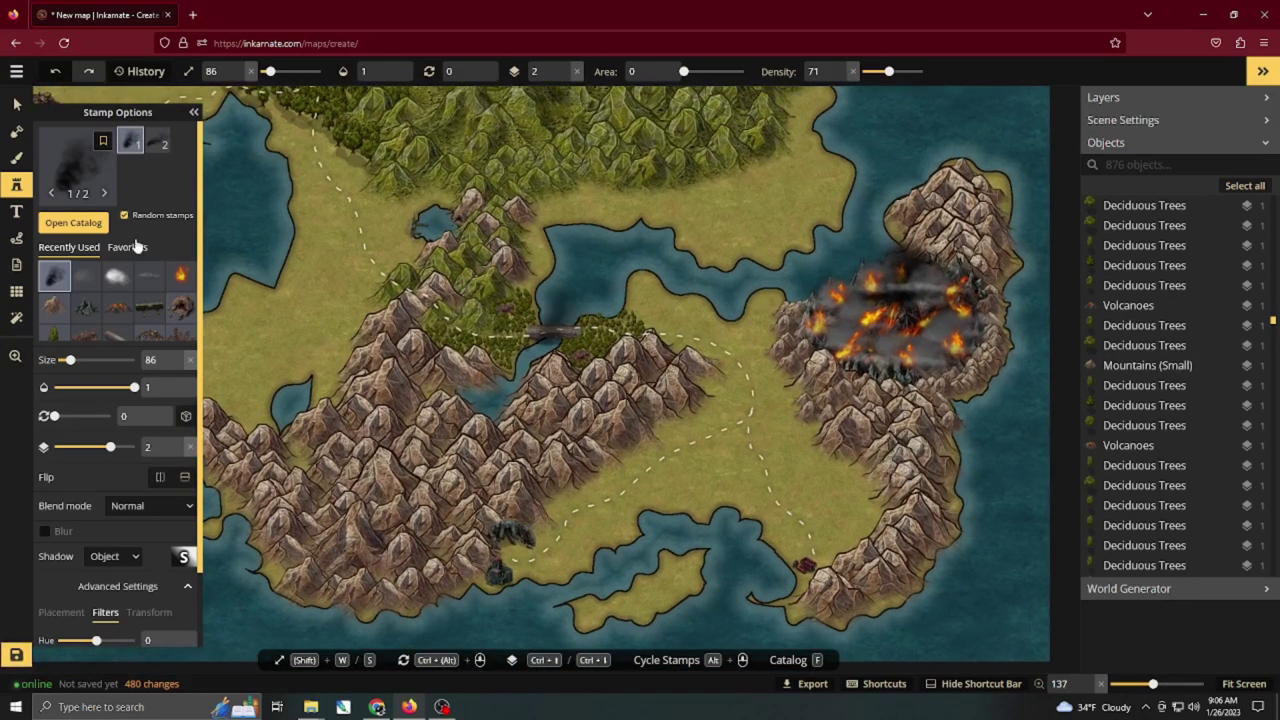
Choose the red Barren Lands brush texture from Fantasy Regional HD and dab it on the mountains southwest of the volcano.
key(b)
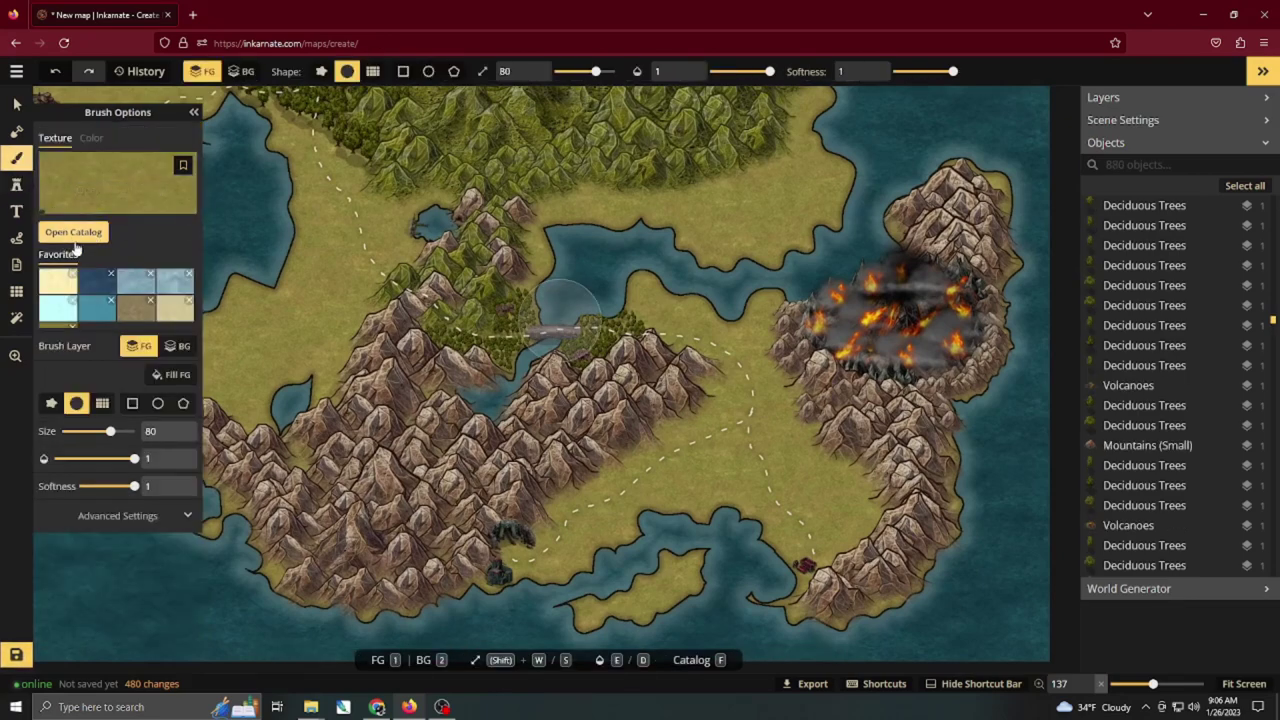
click(80, 236)
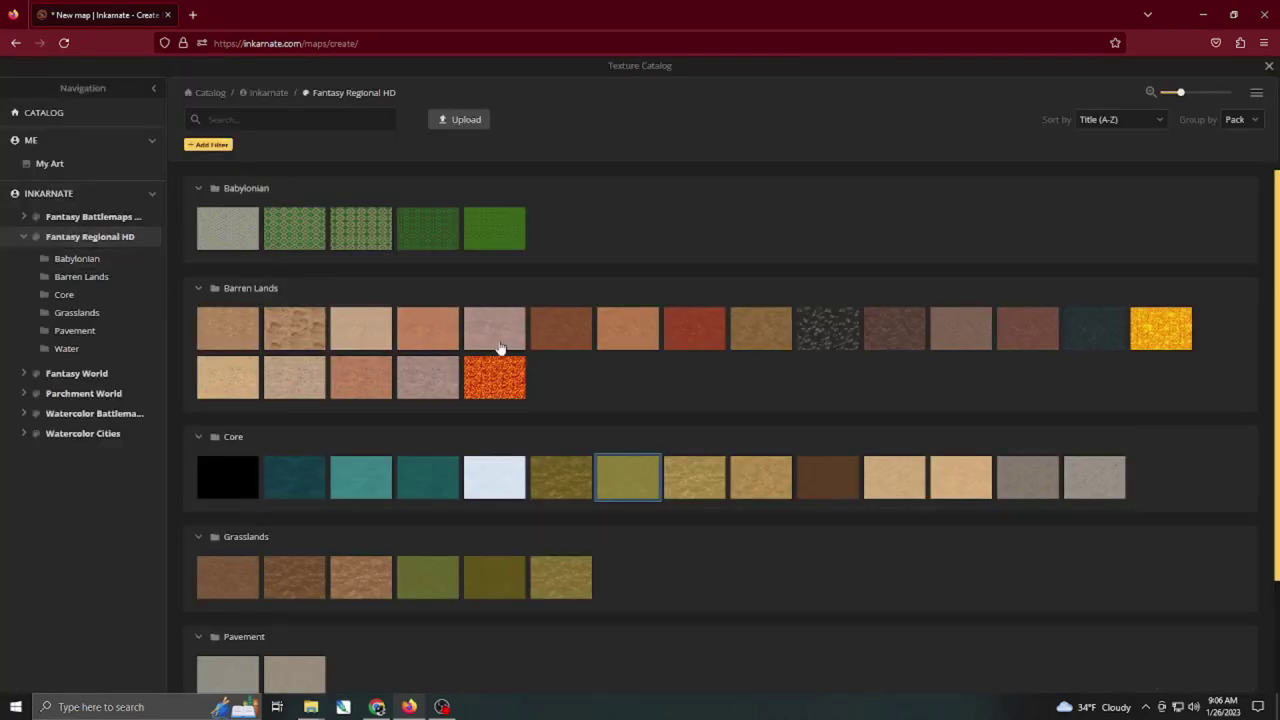
click(705, 346)
scroll(820, 360, up, 5)
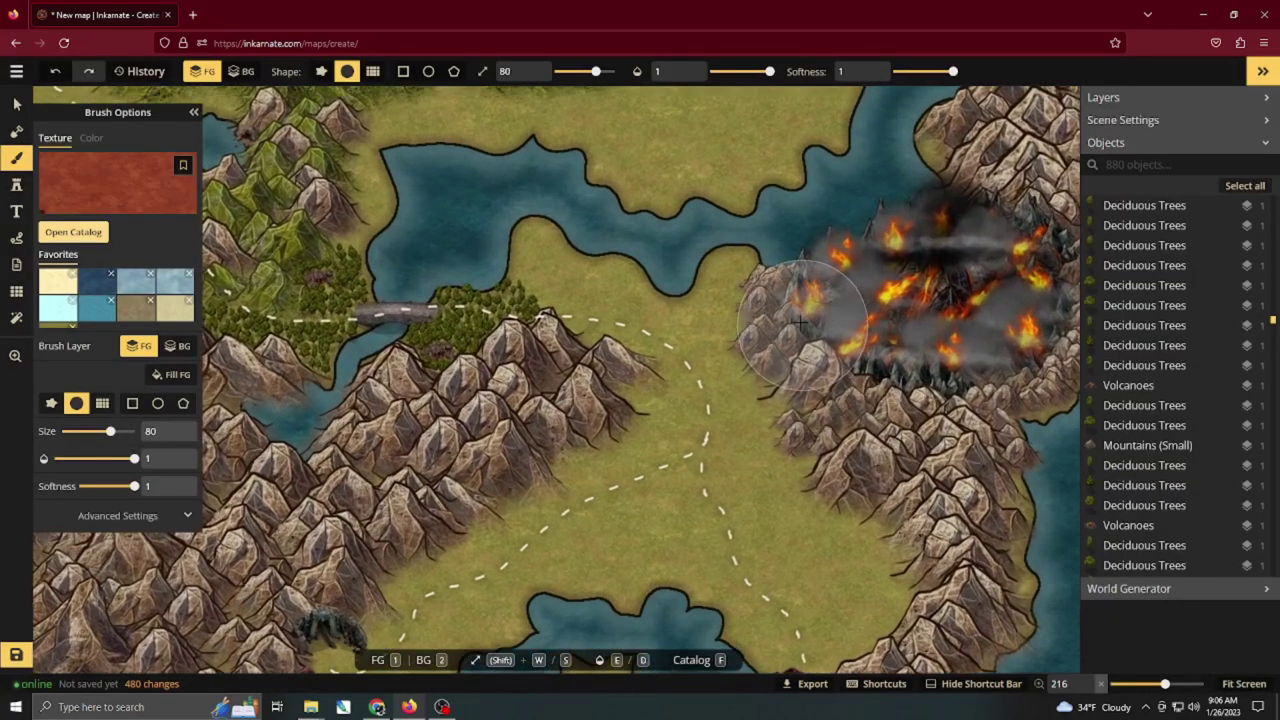
click(787, 360)
Reduce the texture brush to size 64 and its opacity to 0.25.
key(s)
key(s)
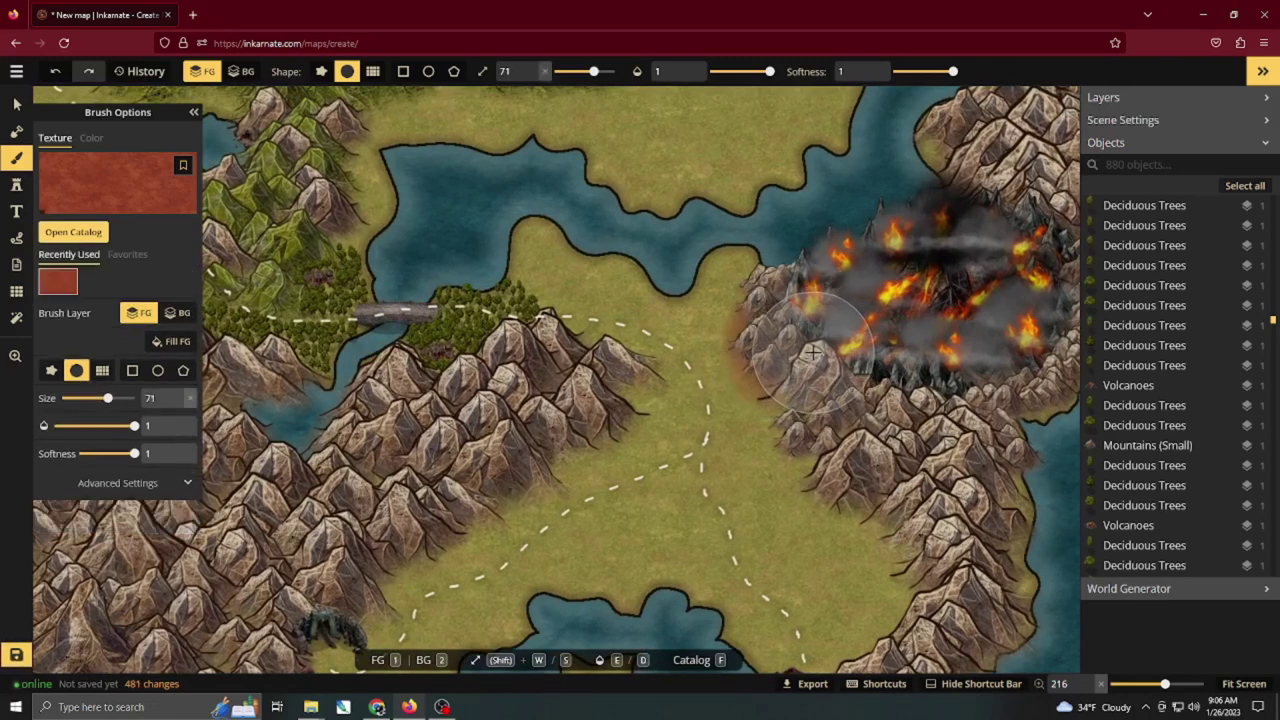
key(s)
key(s)
key(s)
key(s)
key(s)
key(s)
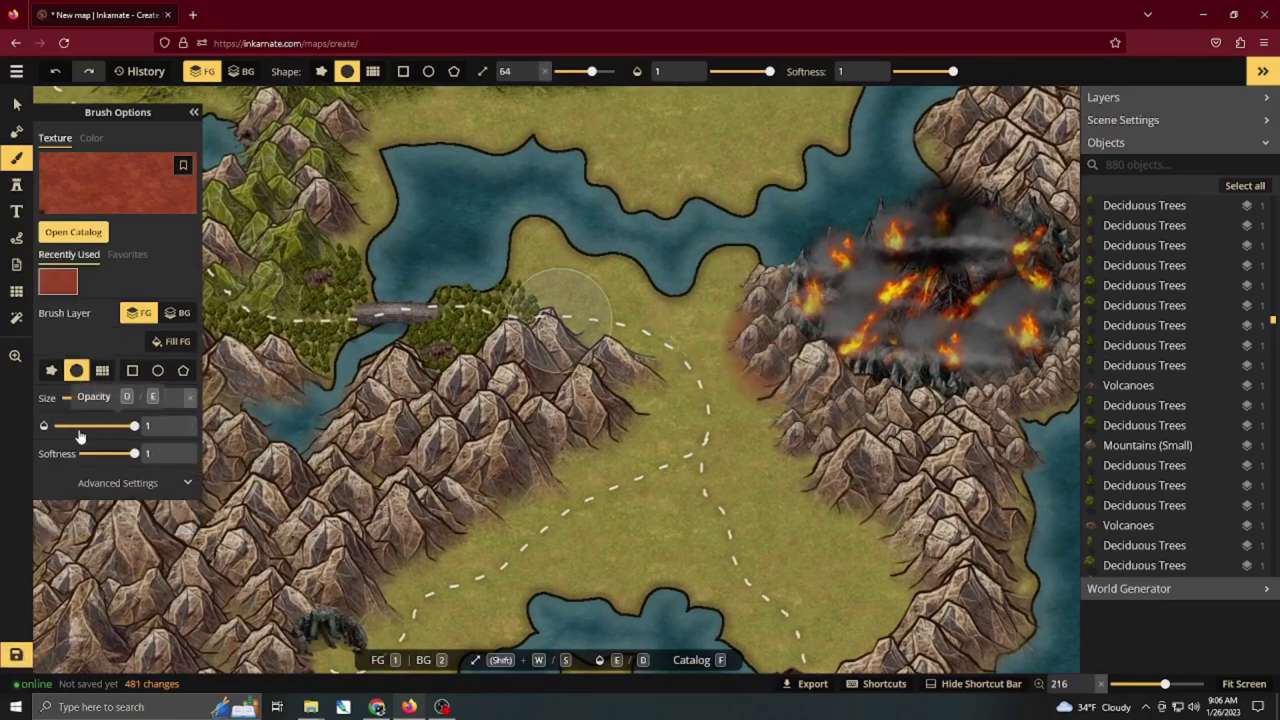
key(d)
key(d)
key(d)
key(d)
key(d)
key(d)
key(d)
key(d)
key(d)
key(d)
key(d)
key(d)
key(d)
key(d)
key(d)
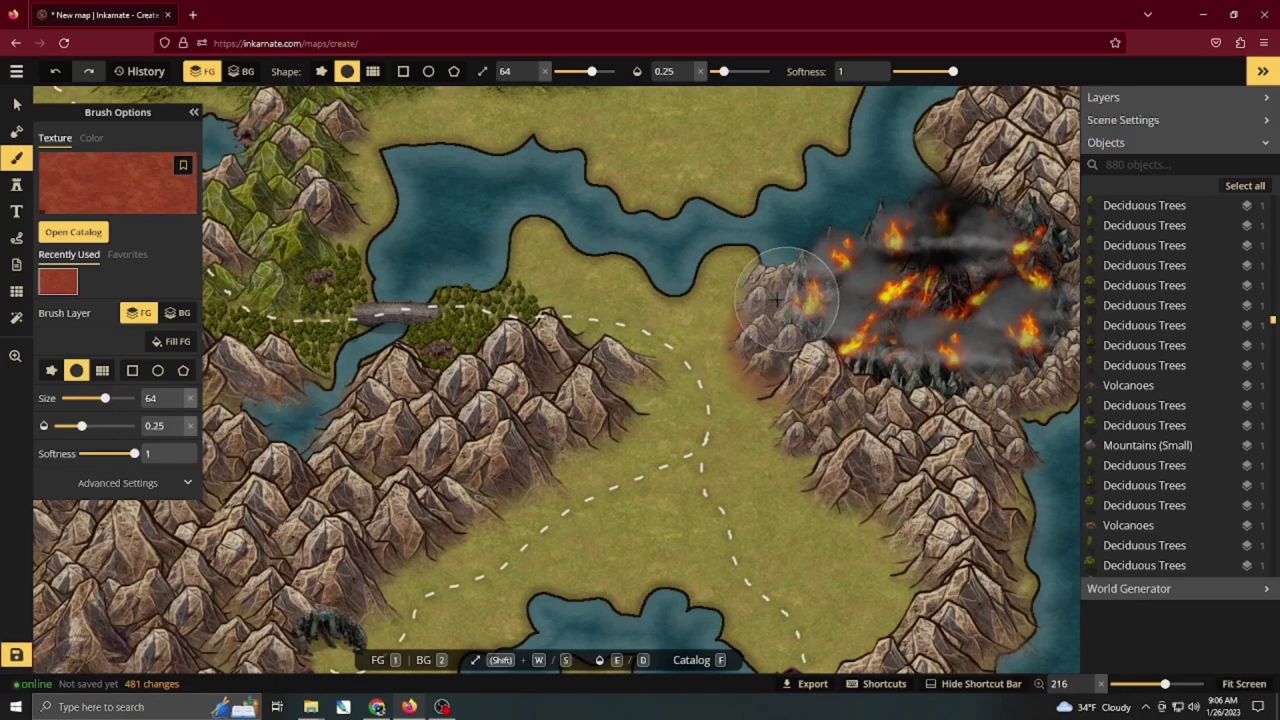
Undo the strong red dab and tint the grass softly red along the western and southern foot of the volcano mountains.
key(ctrl+z)
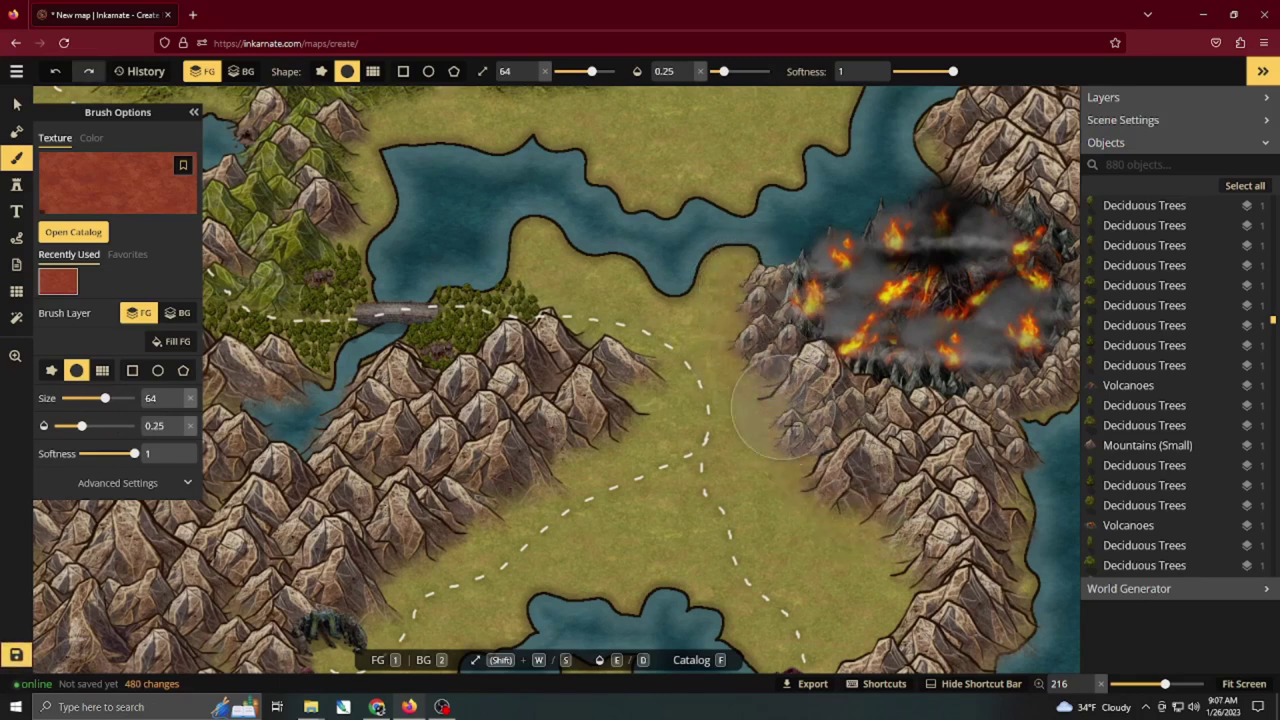
drag(797, 439, 843, 500)
mouse_move(754, 300)
mouse_down()
mouse_move(784, 441)
mouse_move(860, 512)
mouse_move(911, 538)
mouse_up()
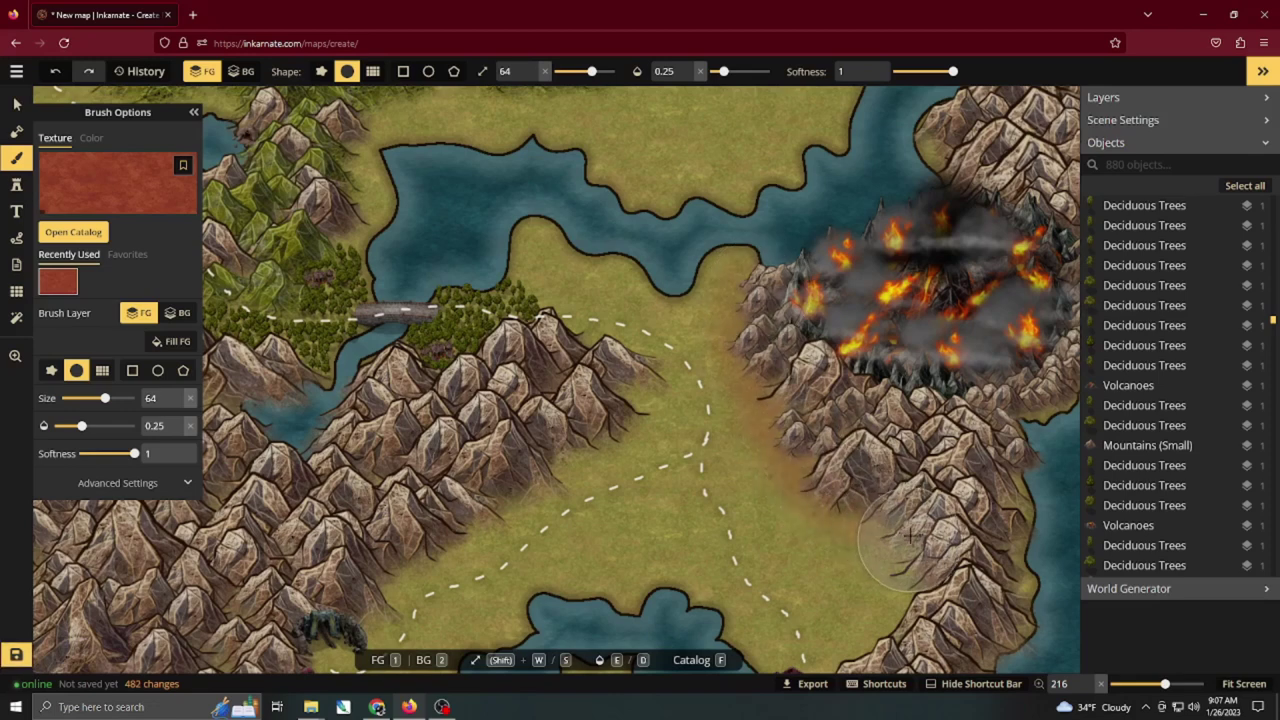
Switch to the rough brush shape at size 63 and opacity 0.2, and undo the trial strokes along the volcano's foothills.
click(321, 71)
mouse_move(744, 318)
mouse_down()
mouse_move(849, 478)
mouse_move(899, 523)
mouse_move(986, 558)
mouse_move(1016, 468)
mouse_move(1060, 409)
mouse_up()
mouse_move(812, 302)
mouse_down()
mouse_move(752, 251)
mouse_move(848, 181)
mouse_up()
key(s)
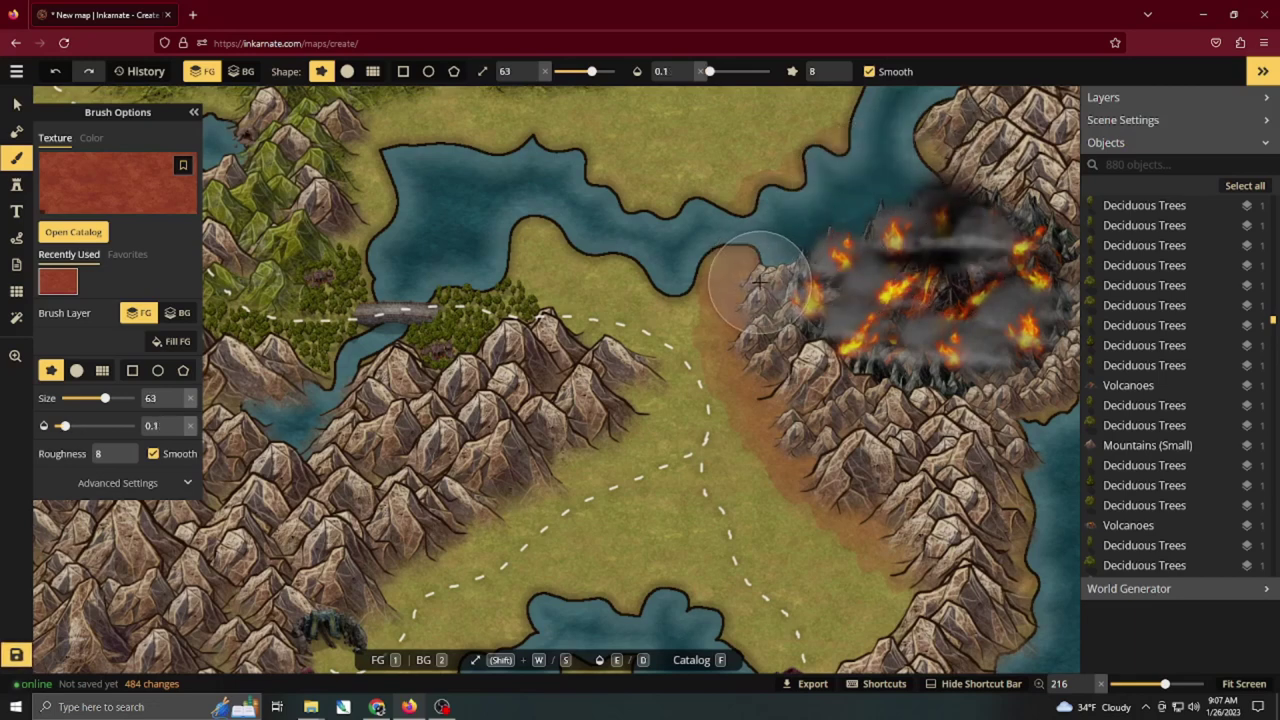
mouse_move(757, 284)
mouse_down()
mouse_move(690, 340)
mouse_move(723, 422)
mouse_move(804, 526)
mouse_move(909, 597)
mouse_move(909, 583)
mouse_move(767, 478)
mouse_move(701, 342)
mouse_move(698, 296)
mouse_move(748, 433)
mouse_move(697, 340)
mouse_move(769, 479)
mouse_move(870, 573)
mouse_move(920, 597)
mouse_up()
key(e)
key(ctrl+z)
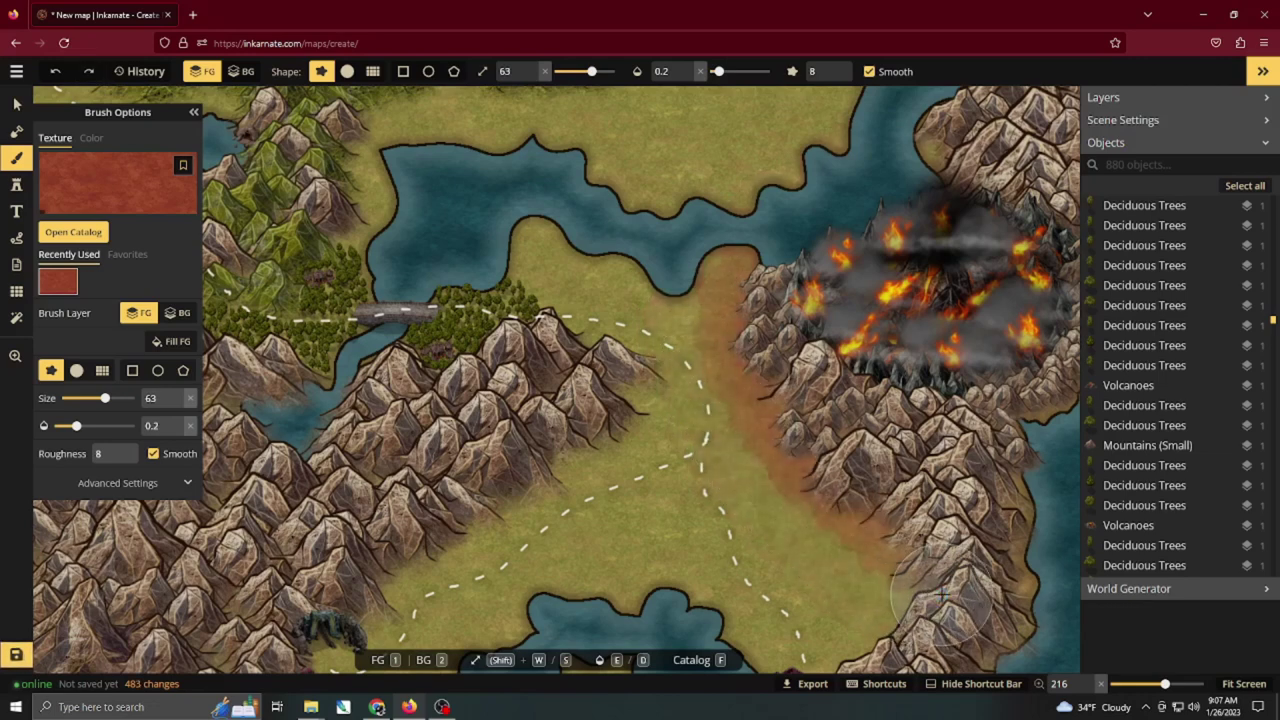
key(ctrl+z)
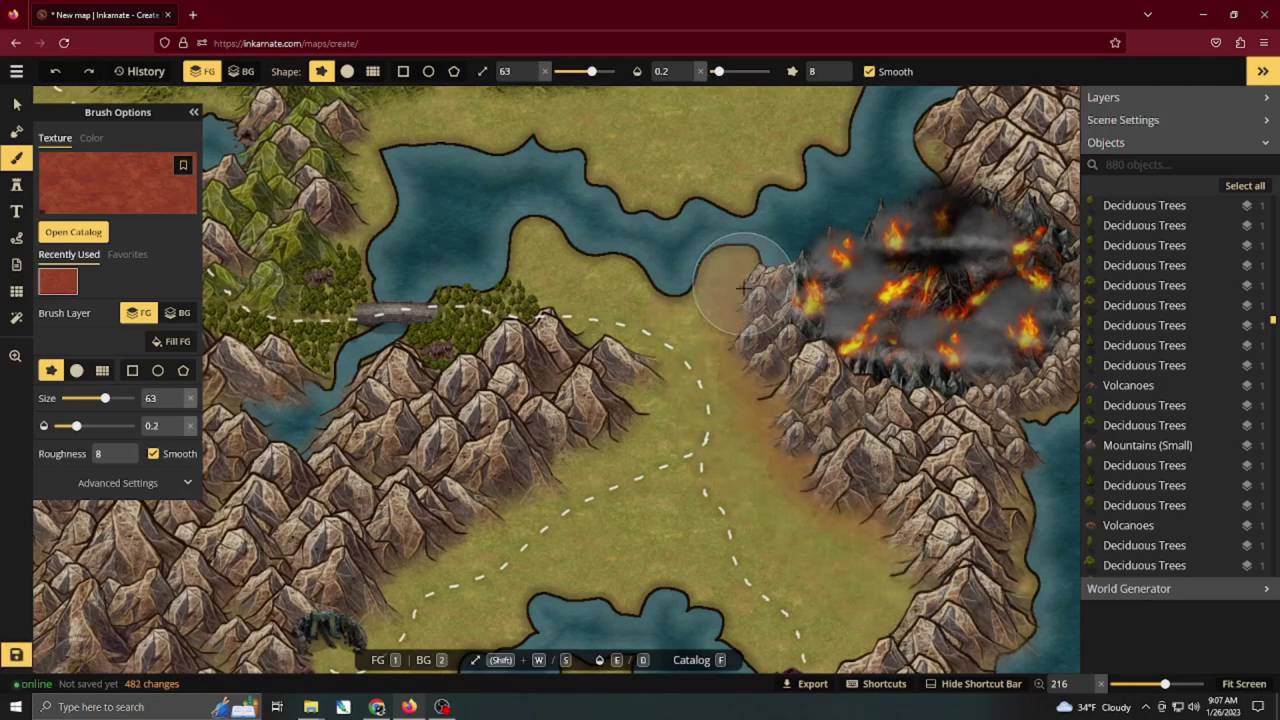
Paint the red texture along the volcano's western and southern foothills with the rough brush, and raise its opacity to 1.
mouse_move(742, 288)
mouse_down()
mouse_move(773, 408)
mouse_move(920, 598)
mouse_move(1015, 611)
mouse_move(1034, 409)
mouse_up()
key(e)
key(e)
key(e)
key(e)
key(e)
key(e)
key(e)
key(e)
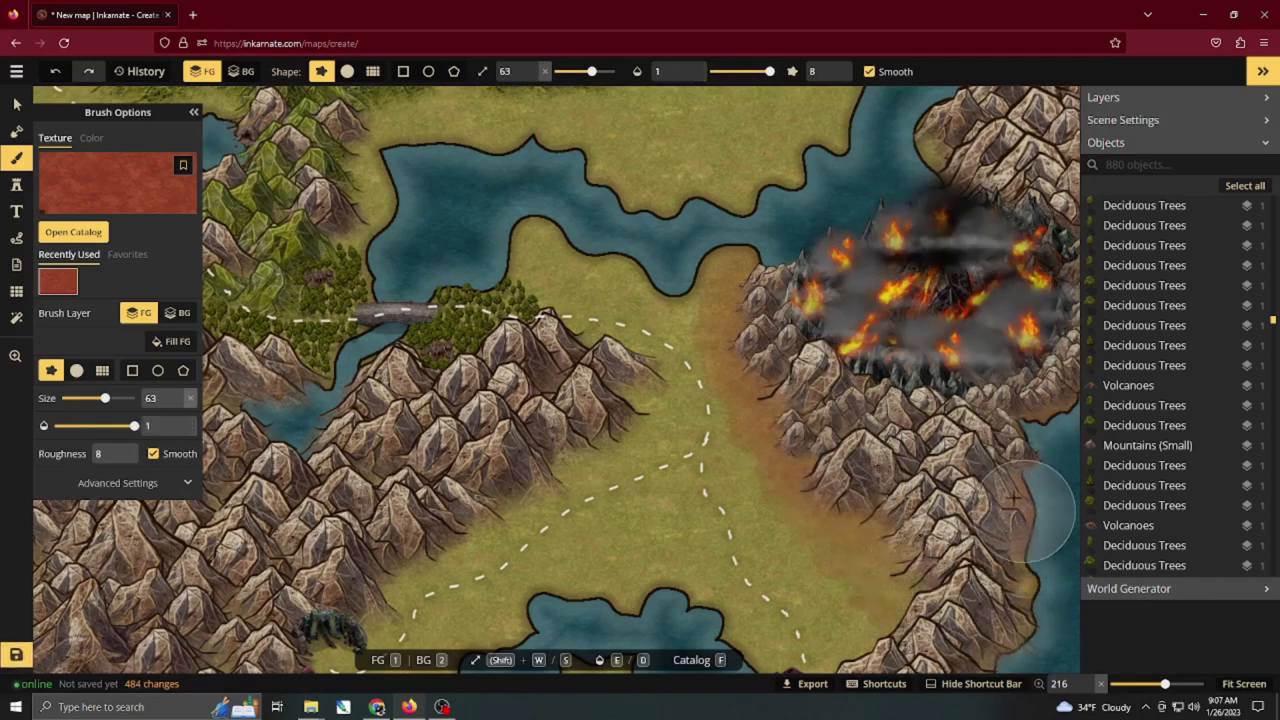
Dab the red texture on the mountains south of the volcano, and set up a soft round brush with the brown dirt texture.
click(1014, 496)
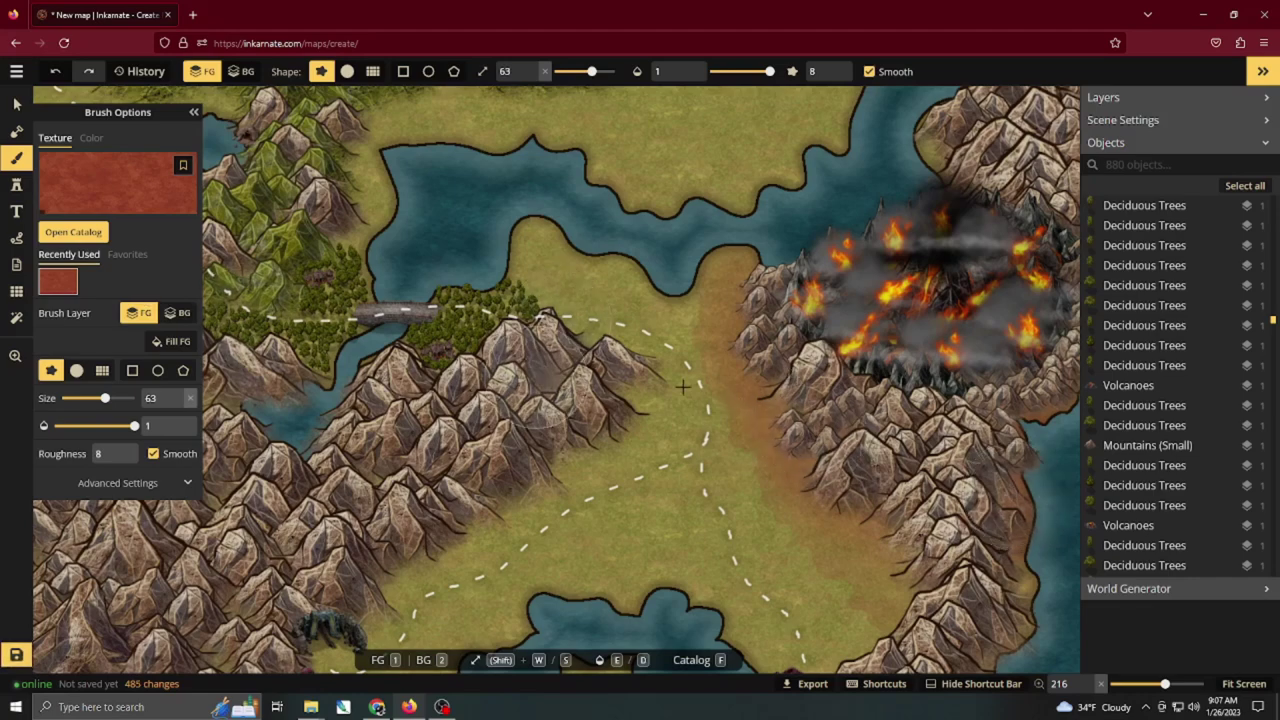
scroll(750, 428, down, 1)
drag(595, 579, 784, 375)
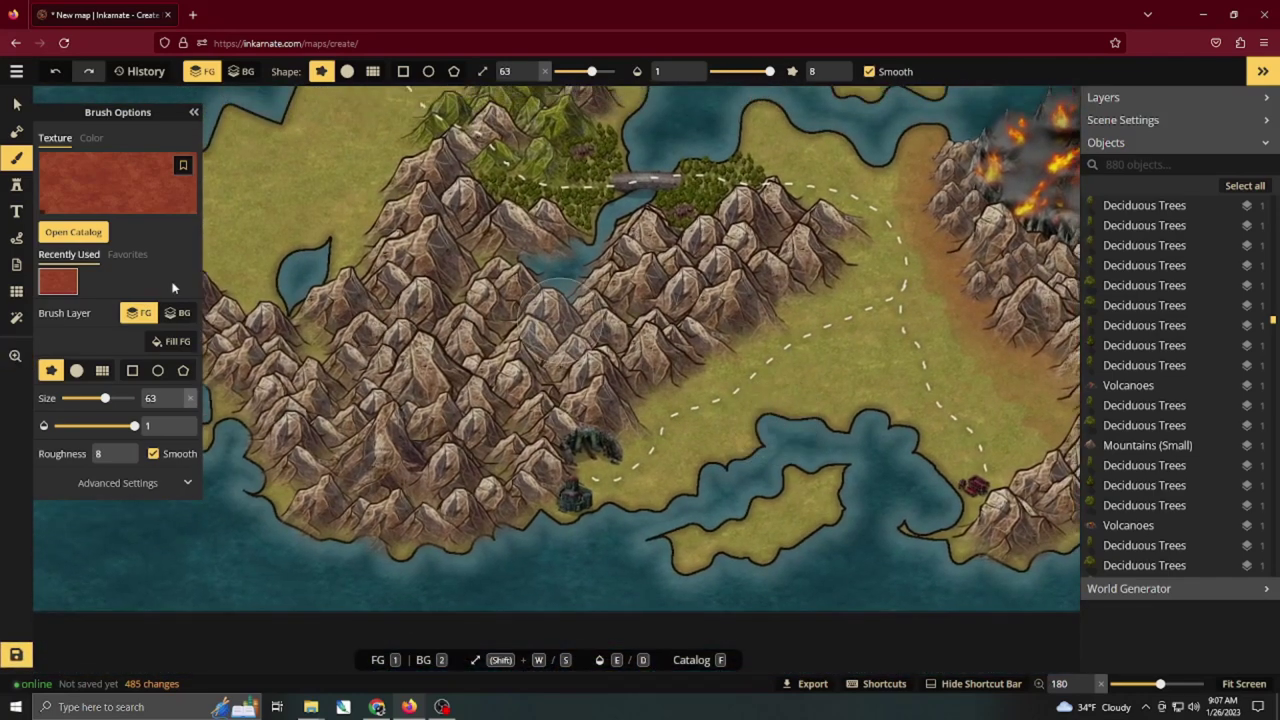
click(347, 71)
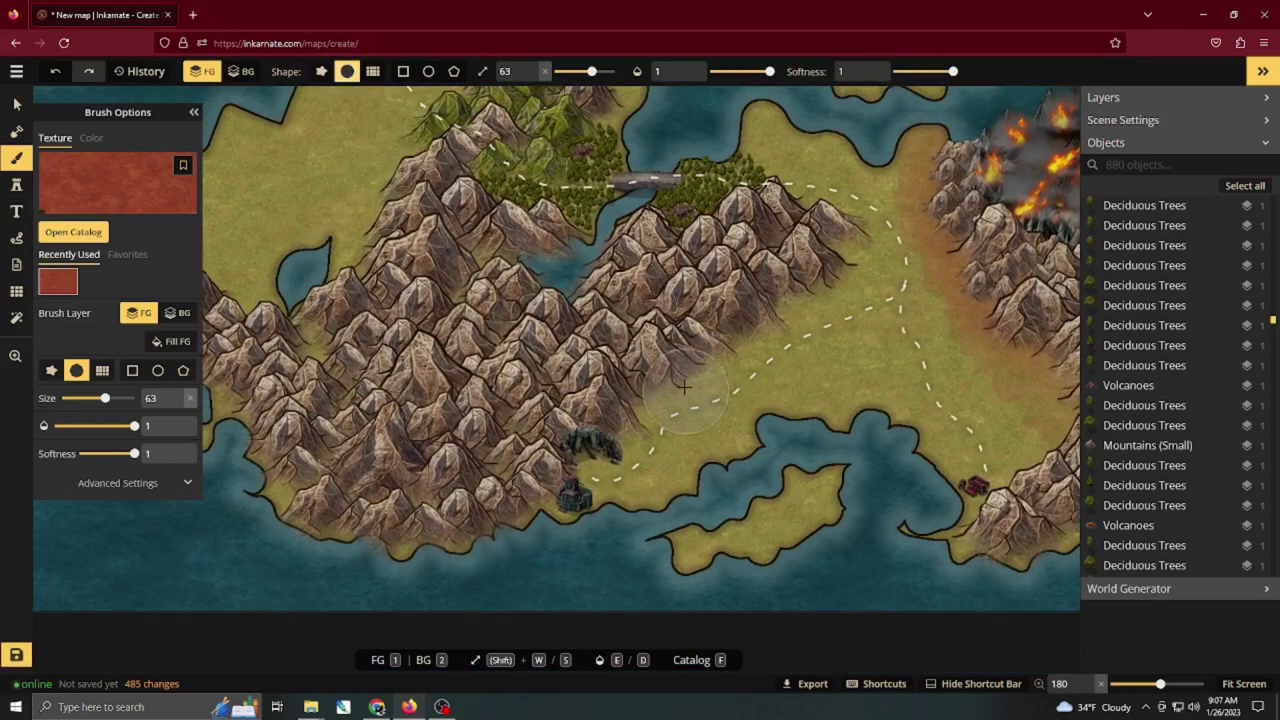
click(85, 233)
click(232, 312)
Reduce the texture brush to size 15 and its opacity to 0.6.
scroll(618, 473, up, 3)
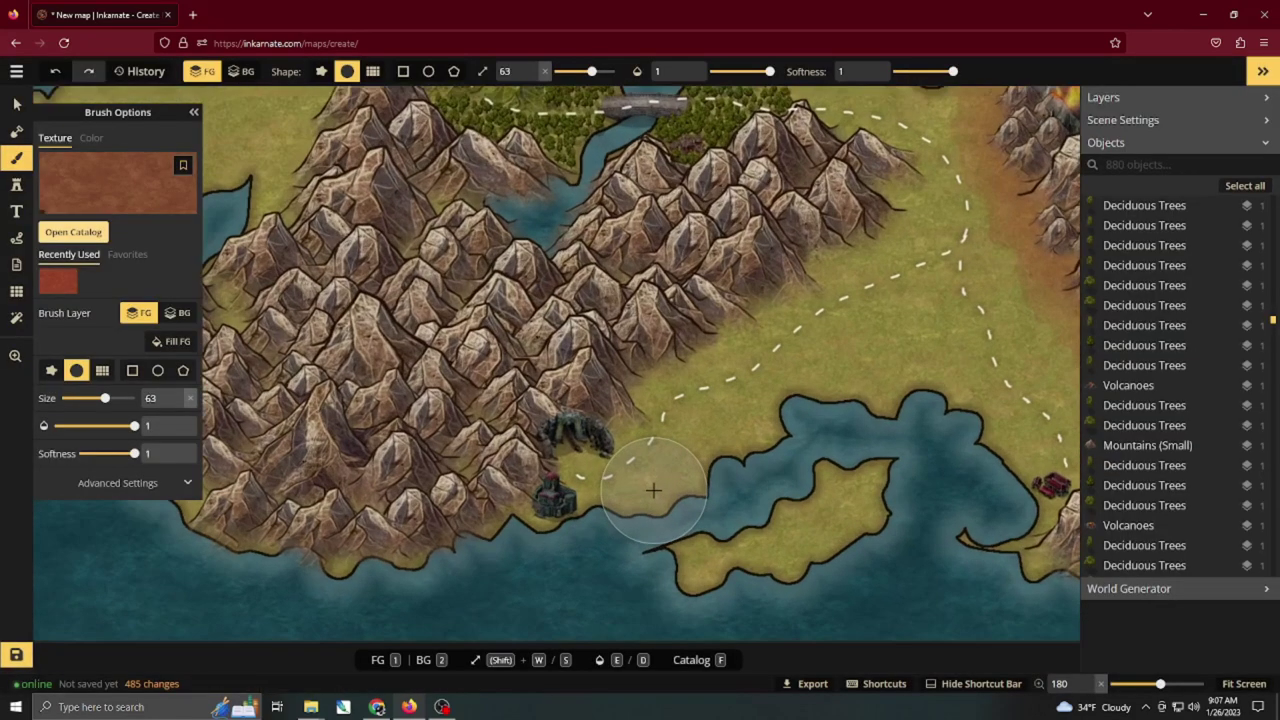
key(s)
key(s)
key(s)
key(s)
key(s)
key(s)
key(s)
key(s)
key(s)
key(s)
key(s)
key(s)
key(s)
key(s)
key(s)
key(s)
key(s)
key(s)
key(s)
key(s)
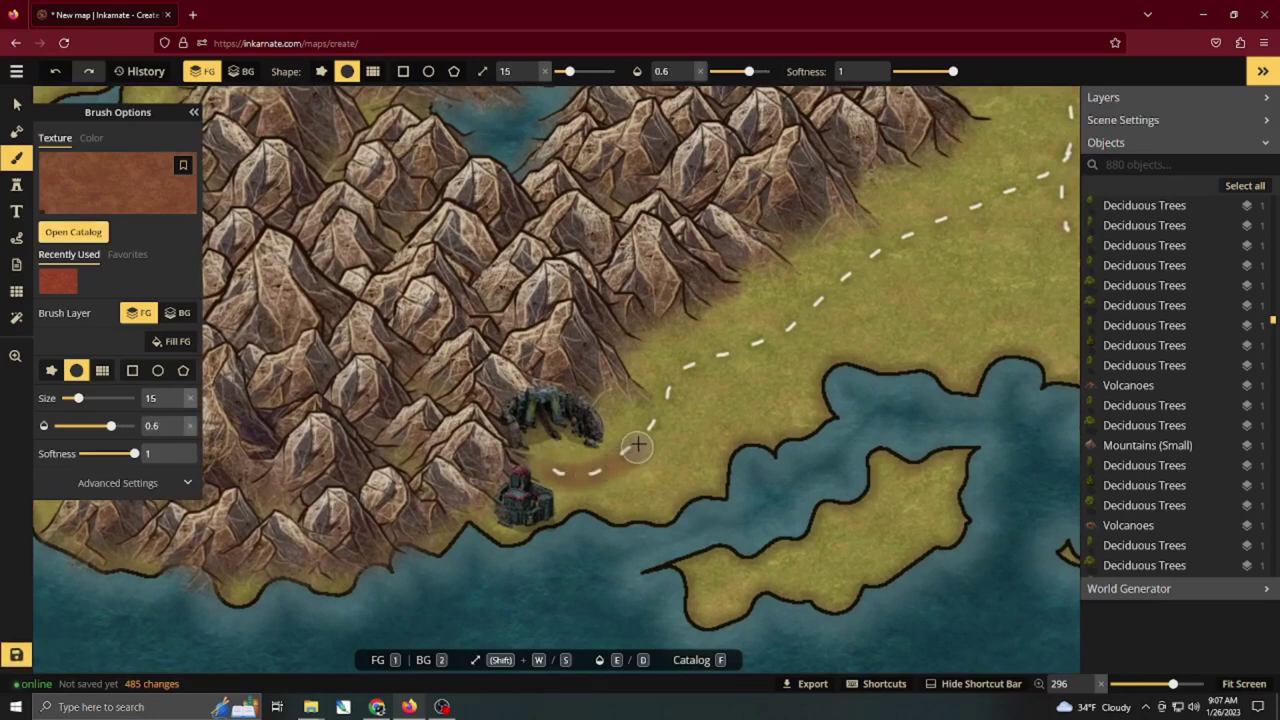
Paint the brown texture along the dashed path from the castle by the southern cave to the junction and down to the red settlement.
drag(845, 272, 962, 215)
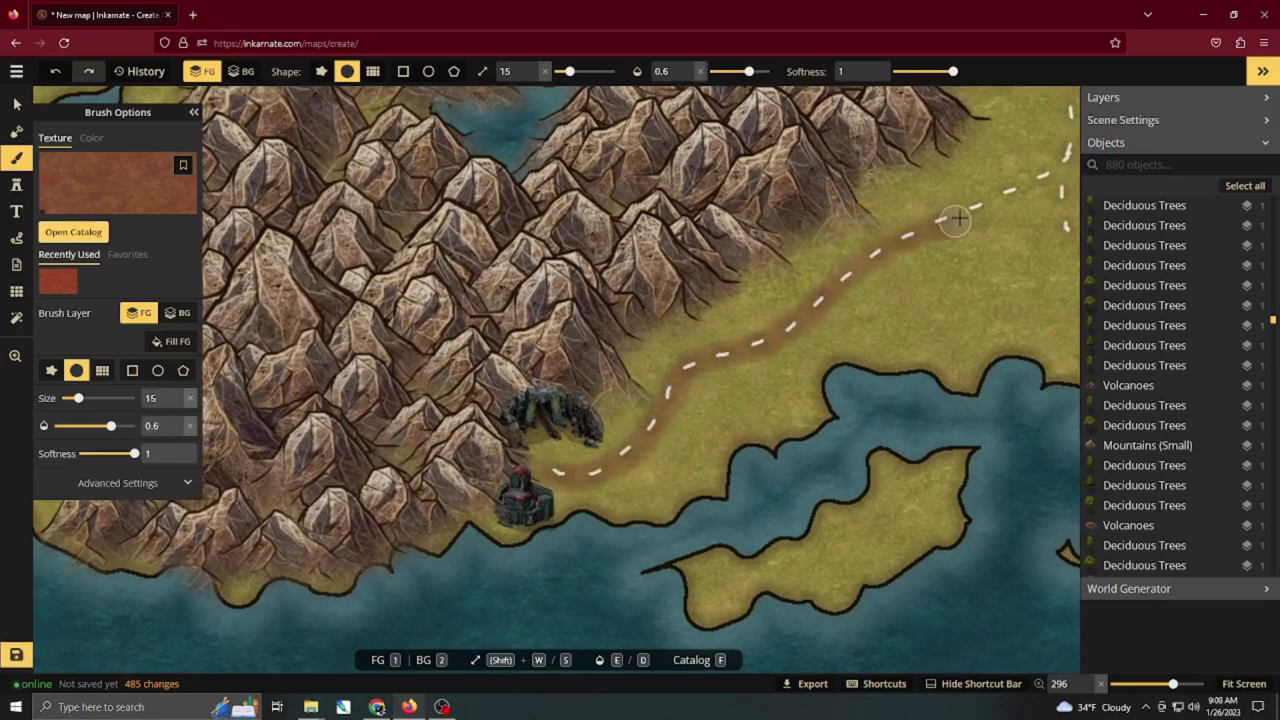
mouse_move(1036, 172)
mouse_down()
mouse_move(1065, 150)
mouse_move(906, 171)
mouse_move(688, 162)
mouse_up()
key(space)
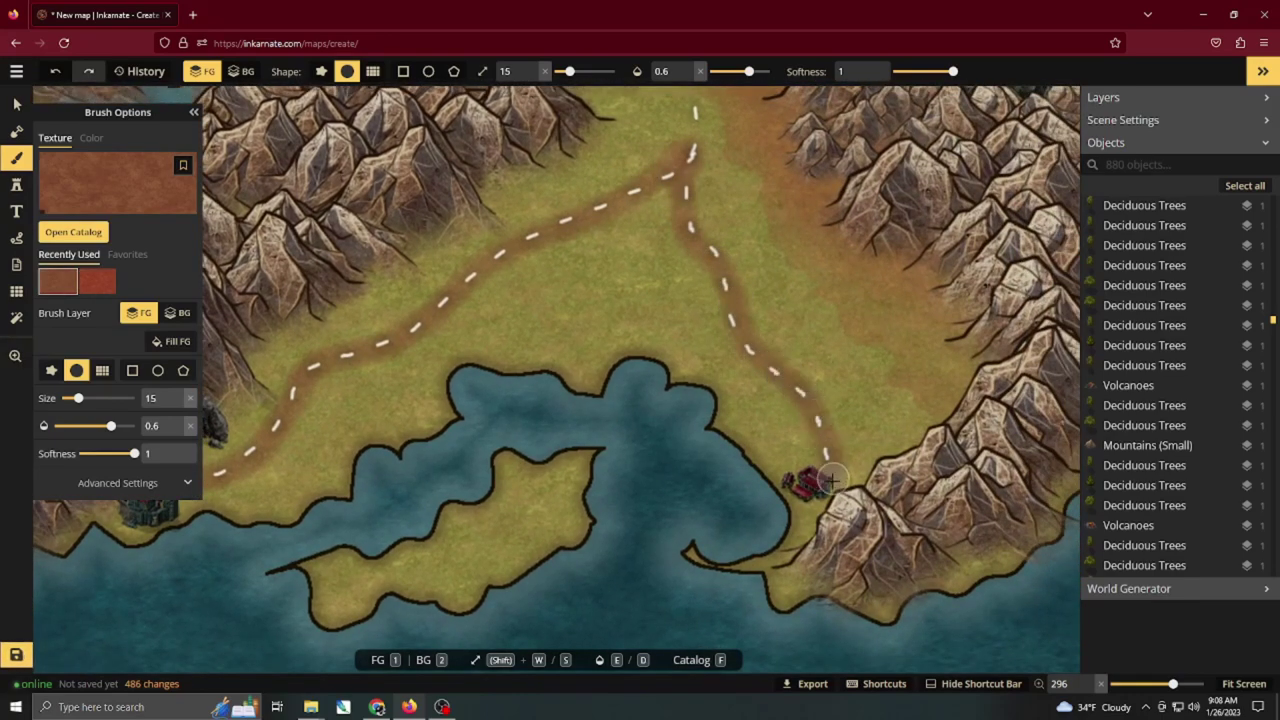
Paint the brown texture along the dashed path from the junction to the bridge, across the plain past the forest, and to the two western coastal towns.
drag(678, 243, 576, 506)
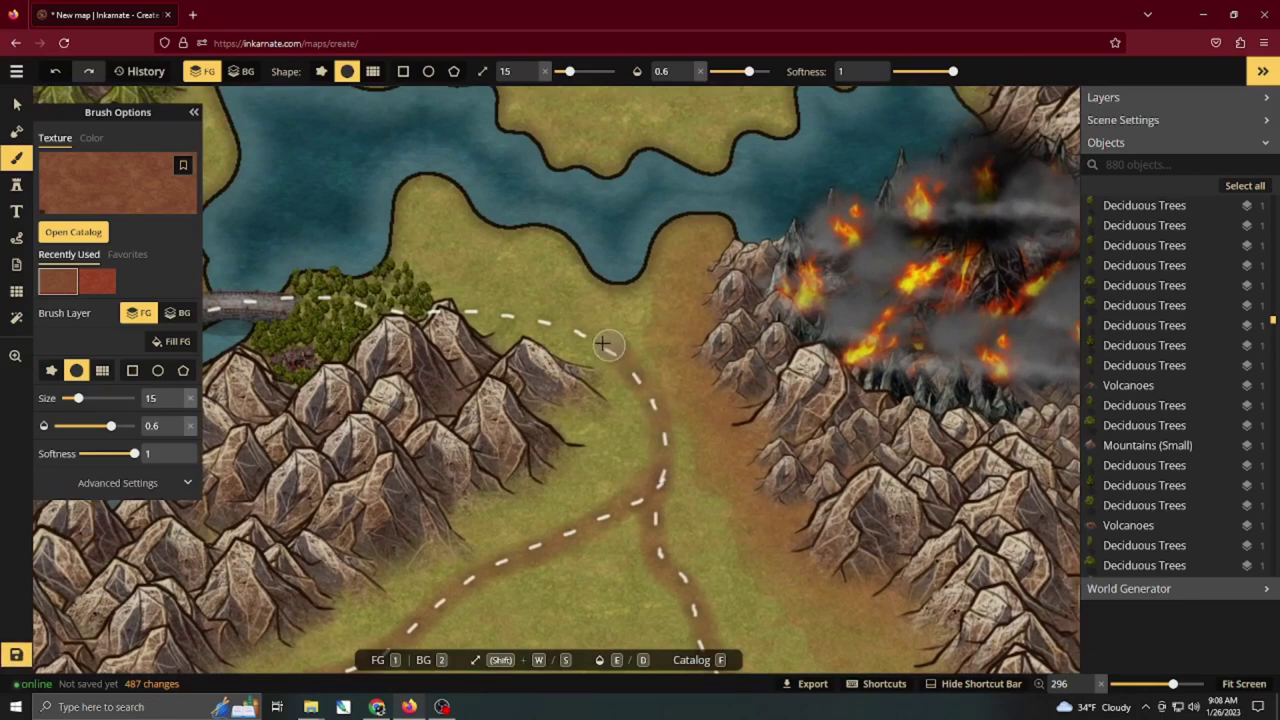
drag(287, 302, 645, 418)
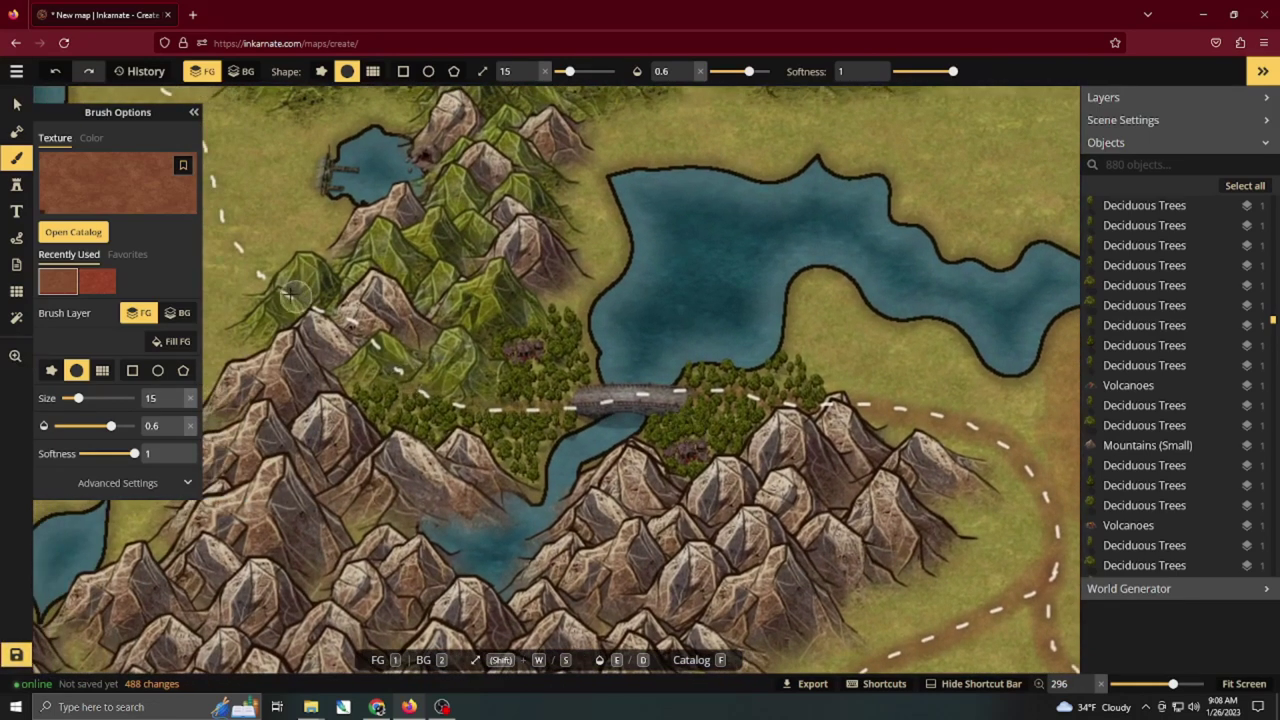
drag(224, 215, 488, 420)
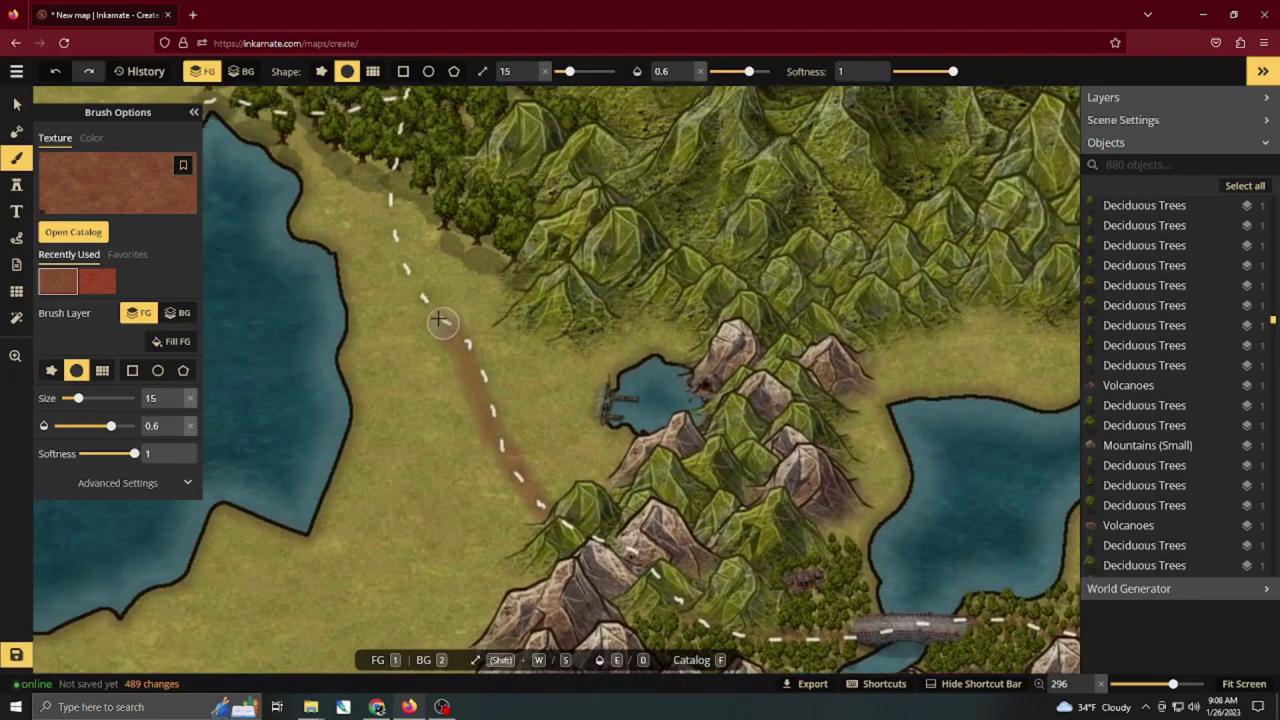
drag(402, 122, 470, 350)
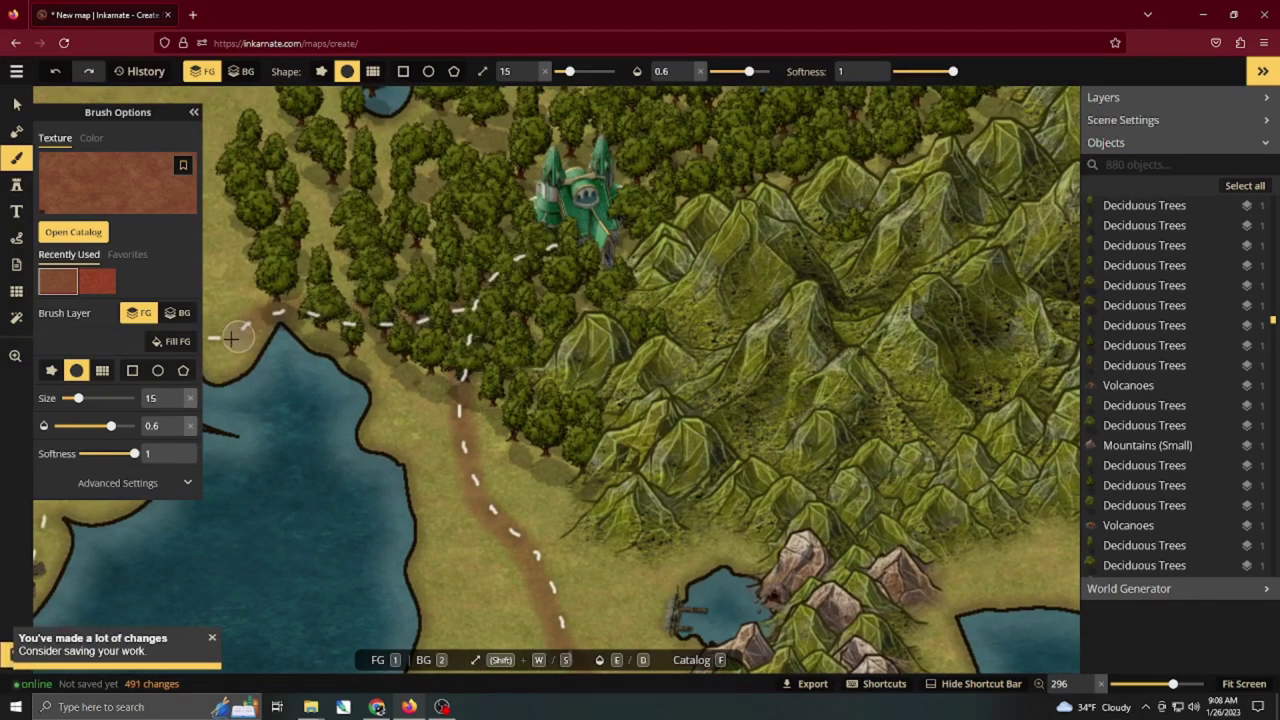
drag(224, 340, 809, 307)
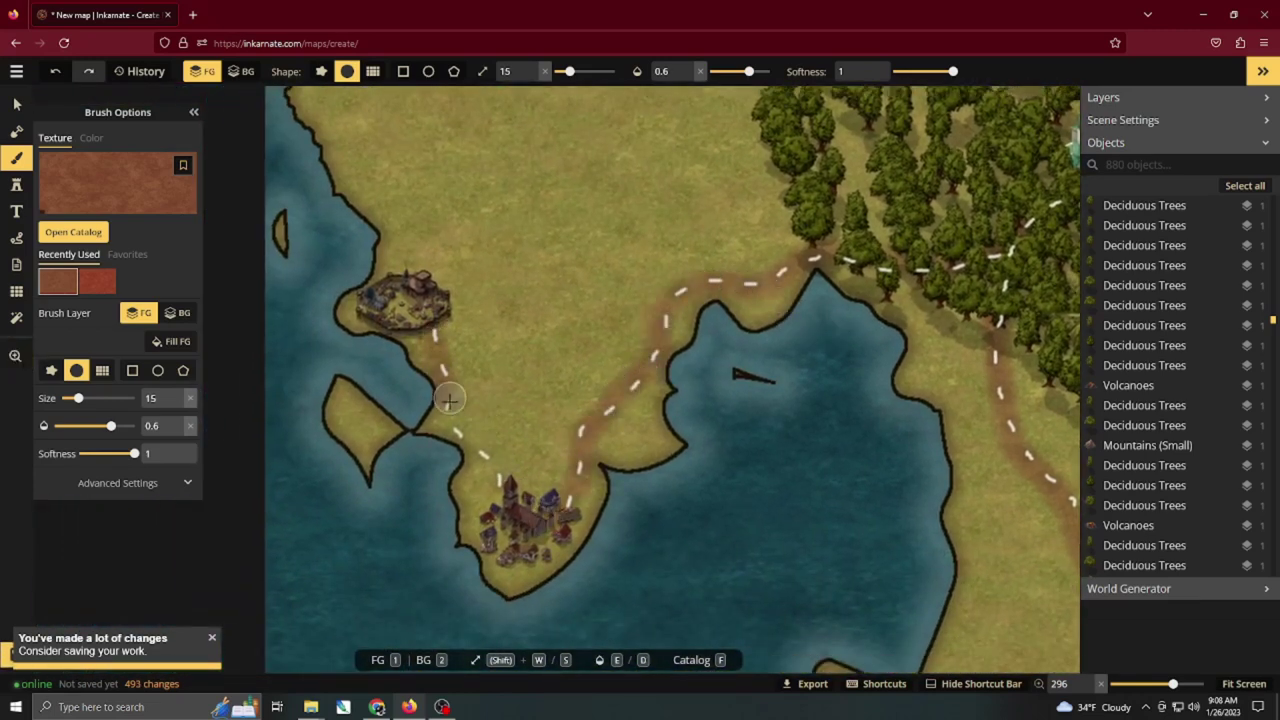
scroll(583, 409, down, 7)
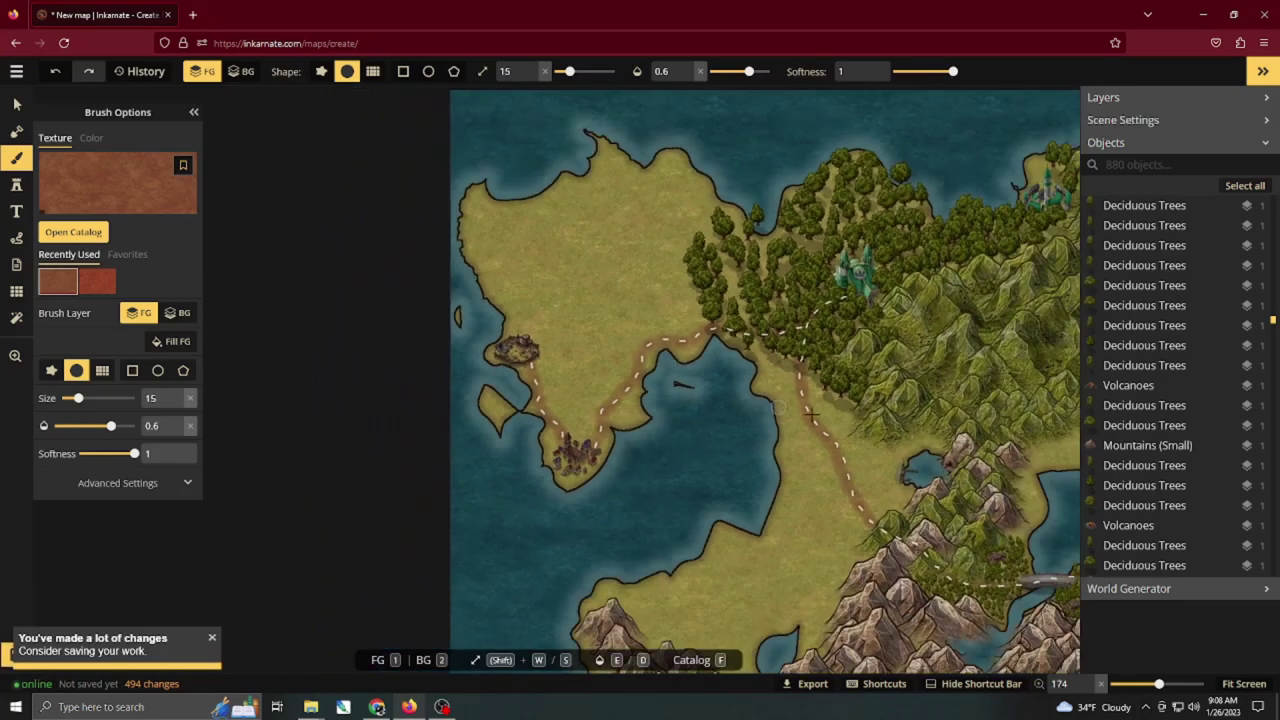
Clear the smoke search in the Inkarnate stamp catalog and choose the stone tower from Fantasy World's Core set.
drag(862, 428, 704, 511)
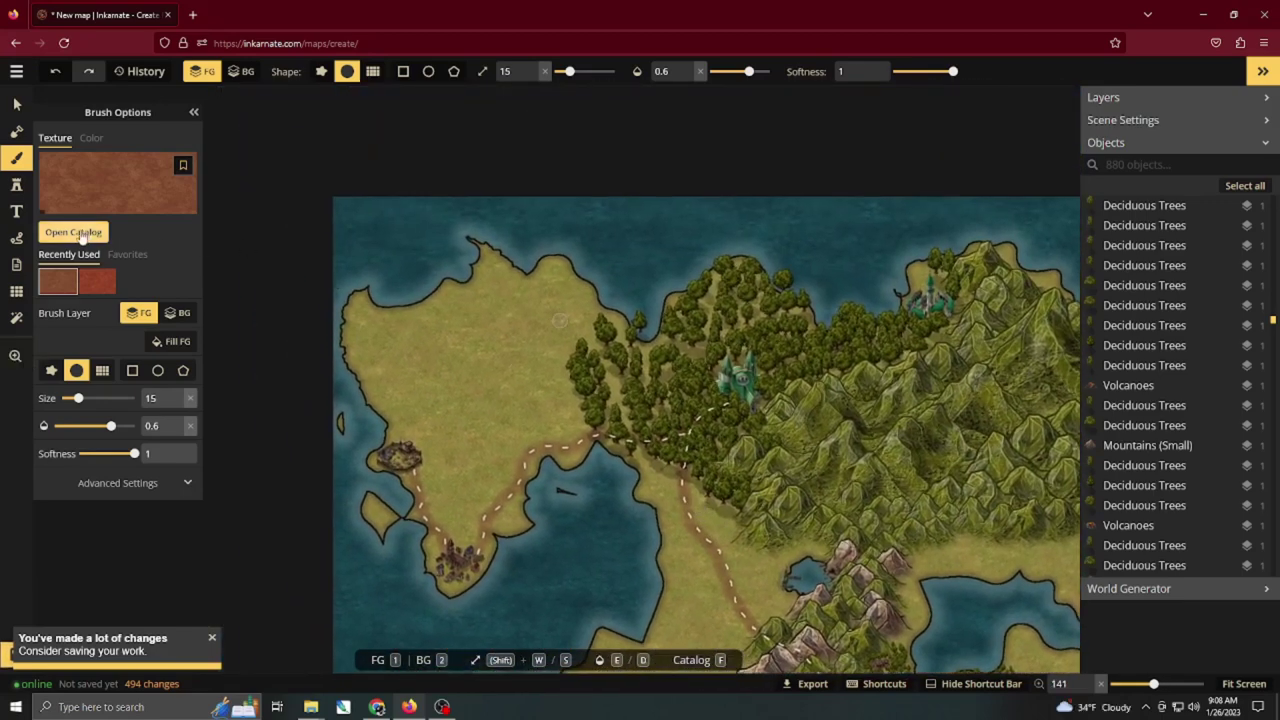
click(75, 232)
click(1269, 65)
click(17, 185)
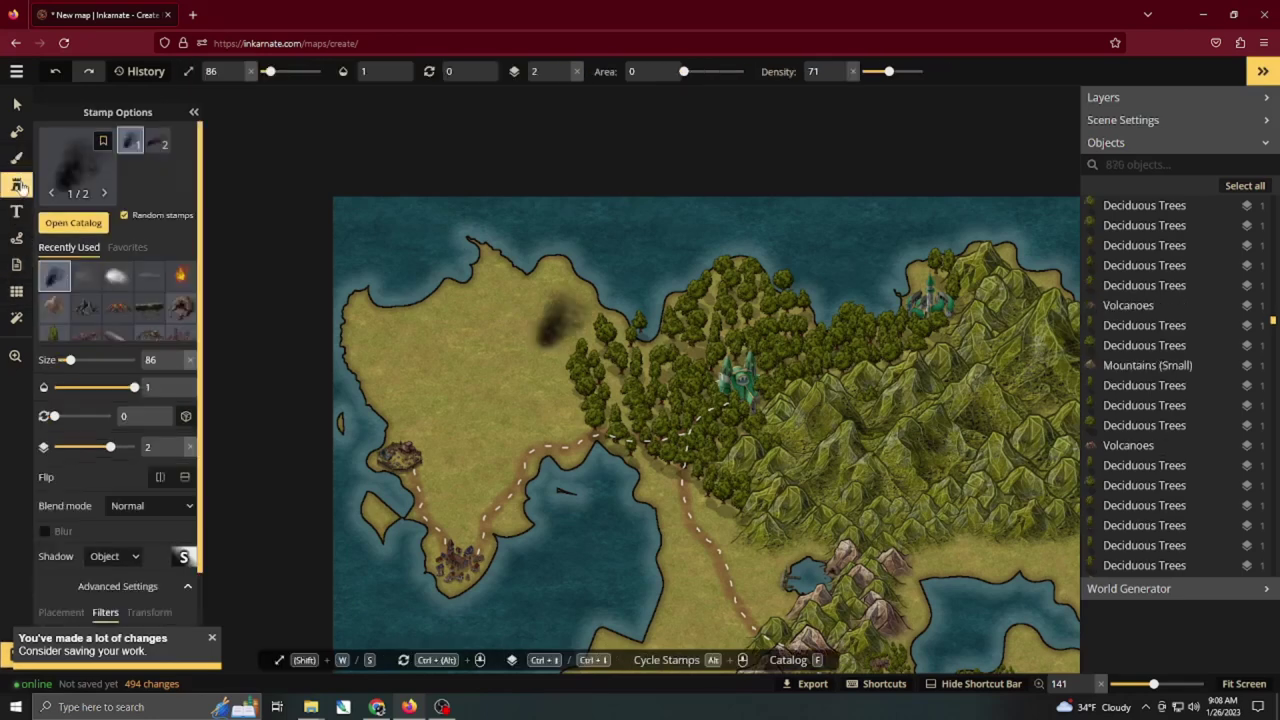
click(78, 226)
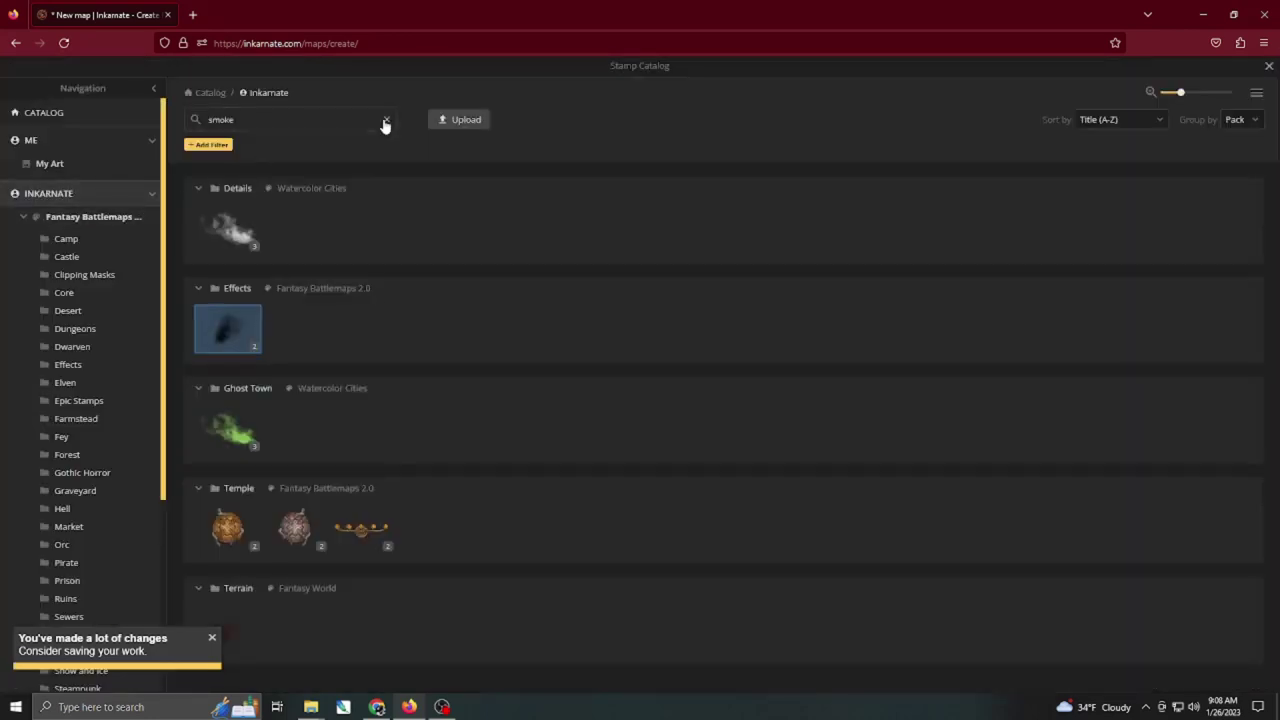
click(77, 192)
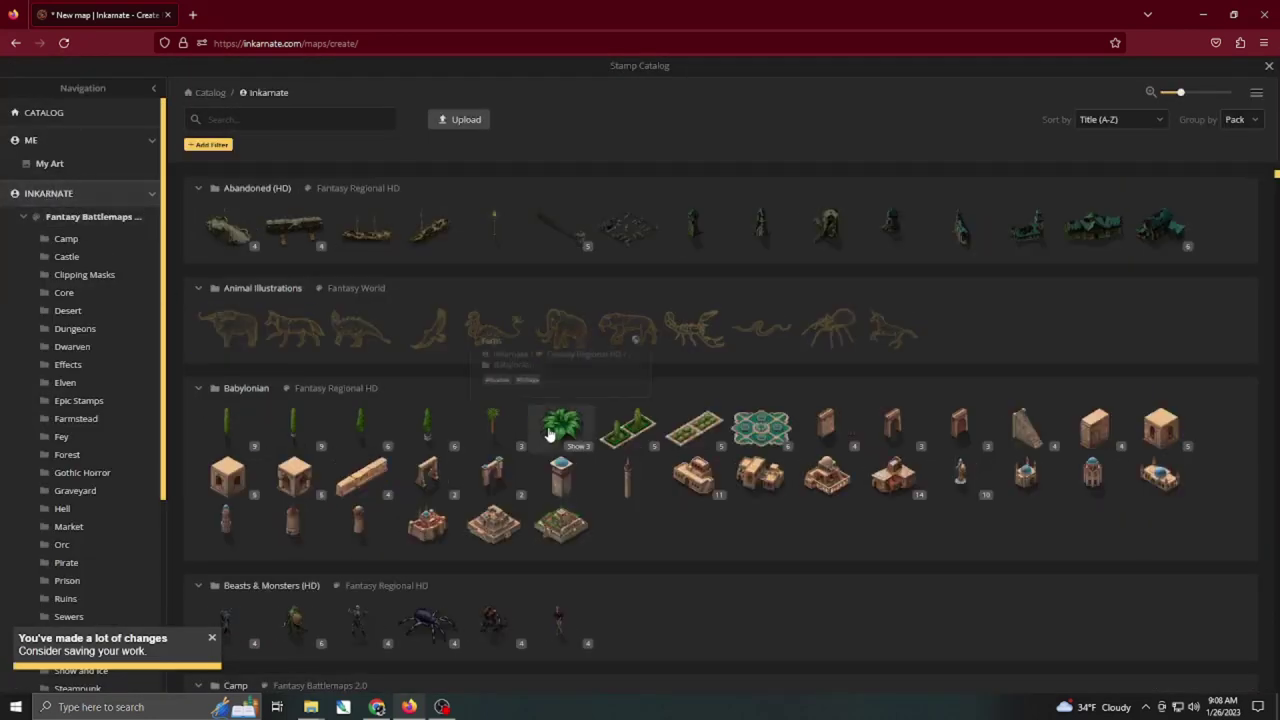
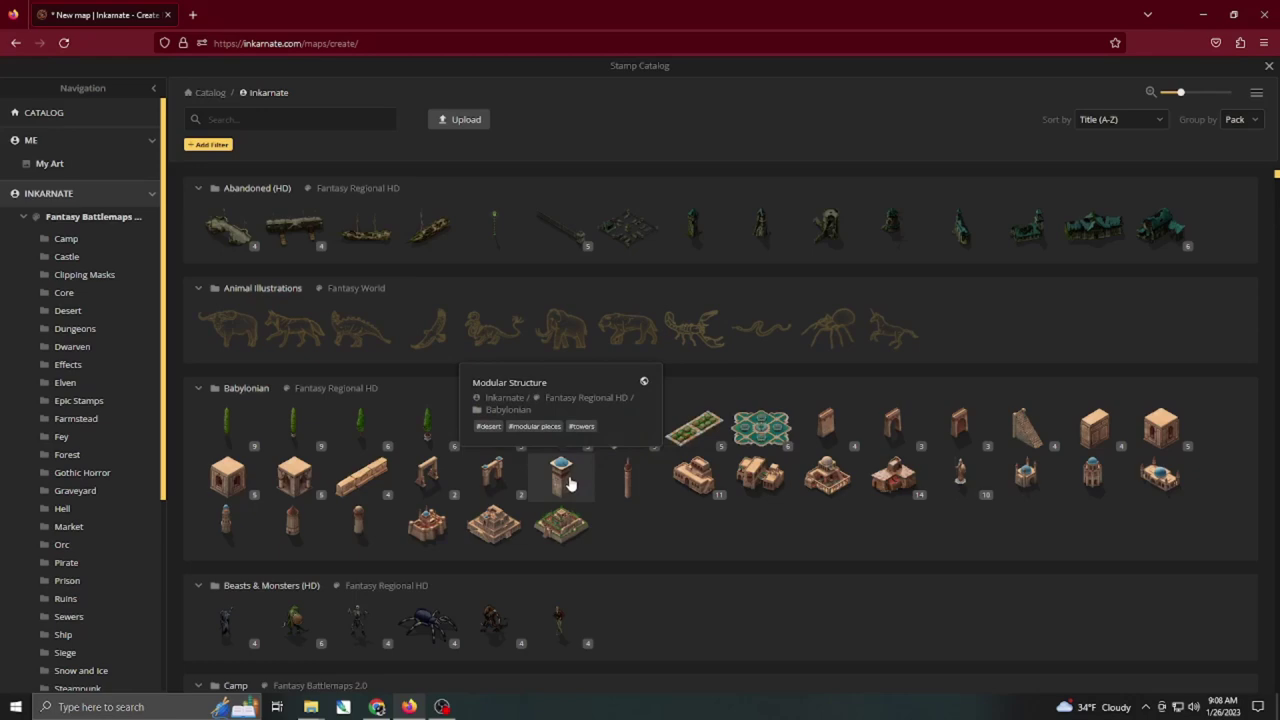
scroll(568, 484, down, 5)
scroll(570, 480, down, 10)
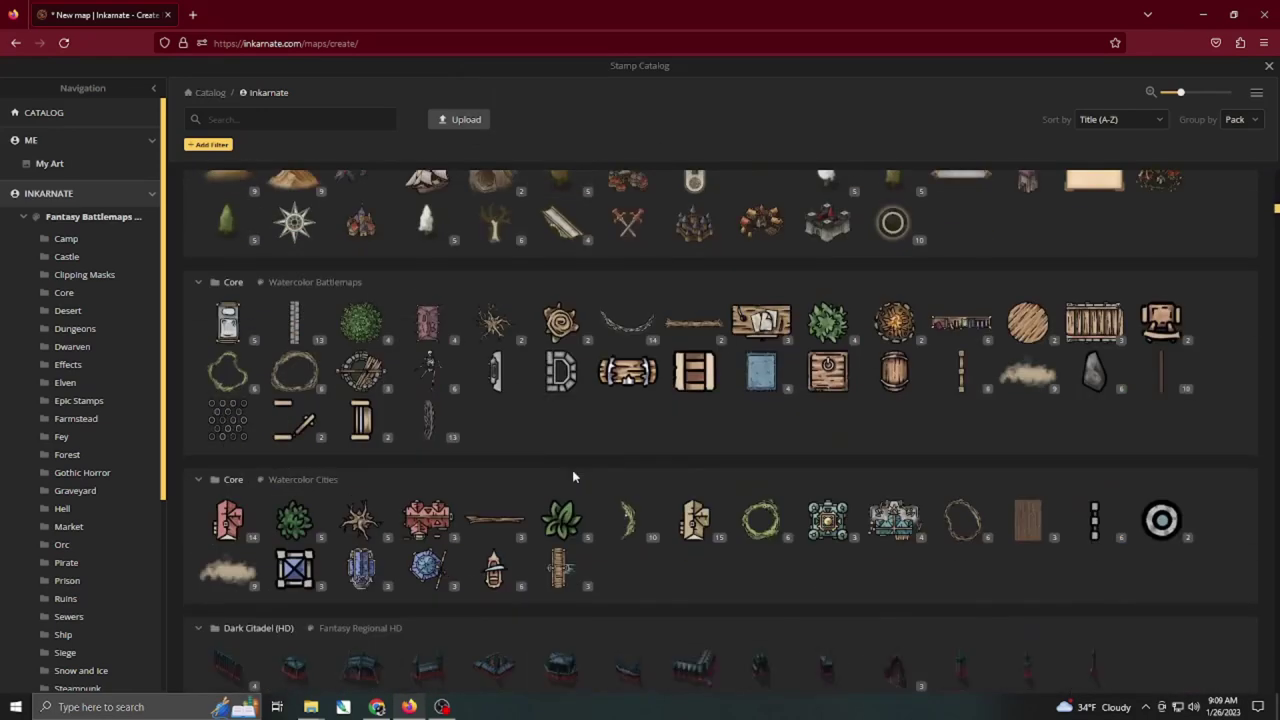
scroll(572, 477, up, 3)
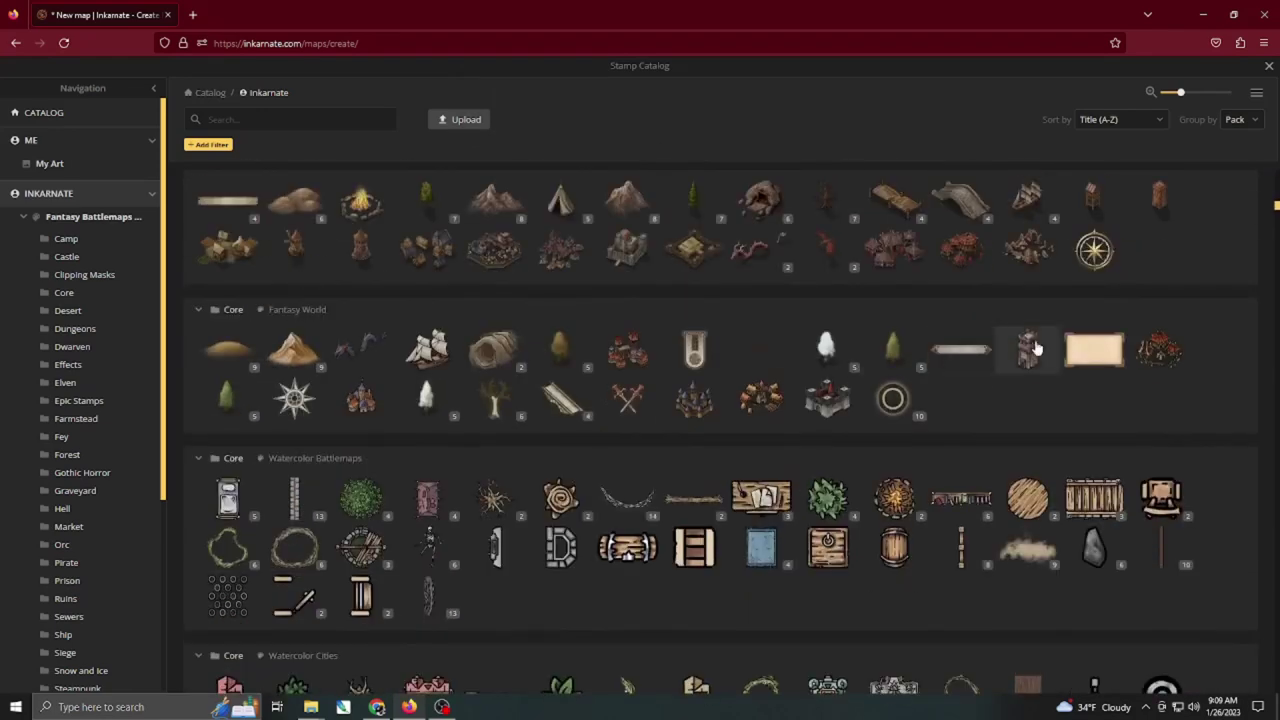
click(1030, 347)
Place the tower stamp at size 117 on the small diamond-shaped island off the western coast, and deselect it.
scroll(606, 383, up, 10)
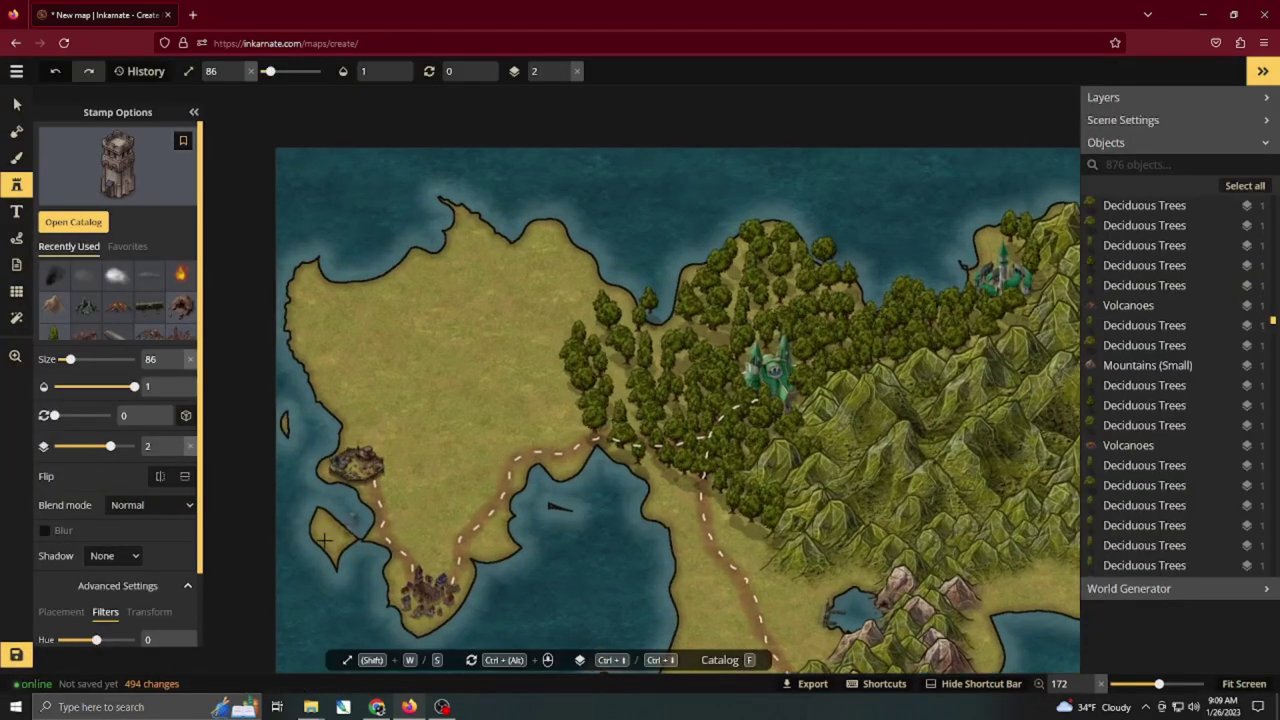
scroll(606, 383, up, 2)
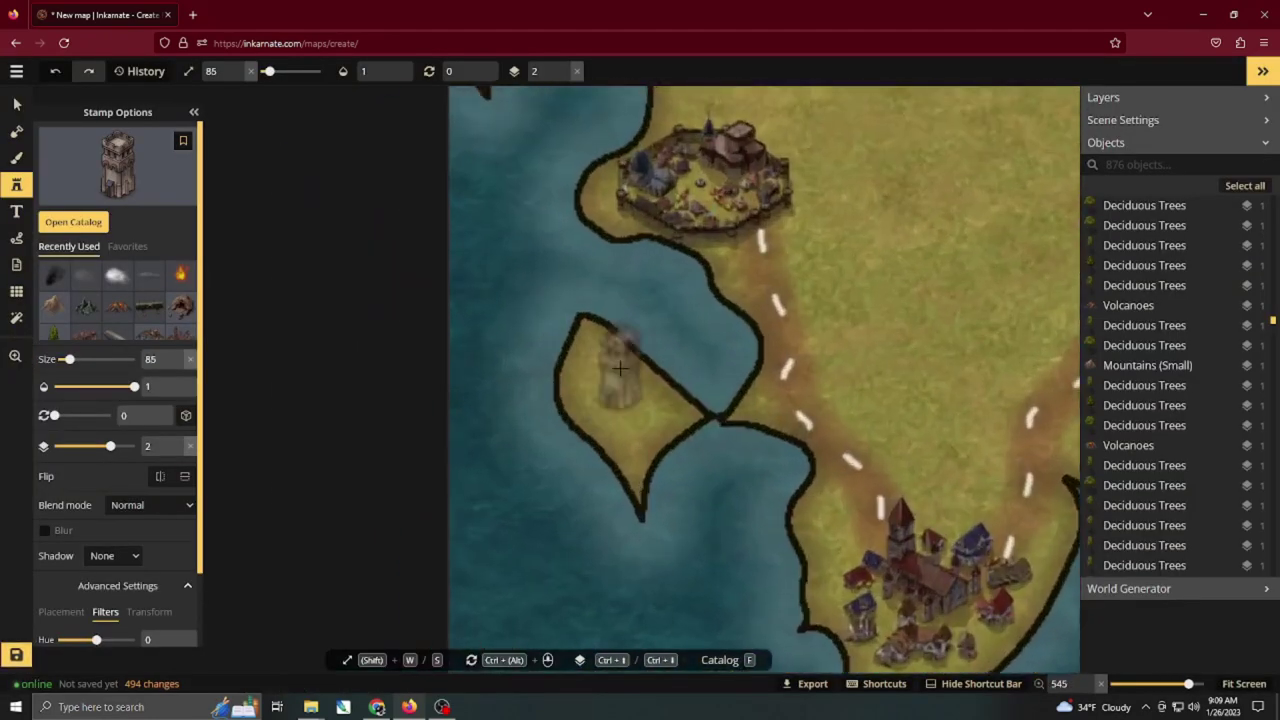
key(w)
key(w)
click(620, 367)
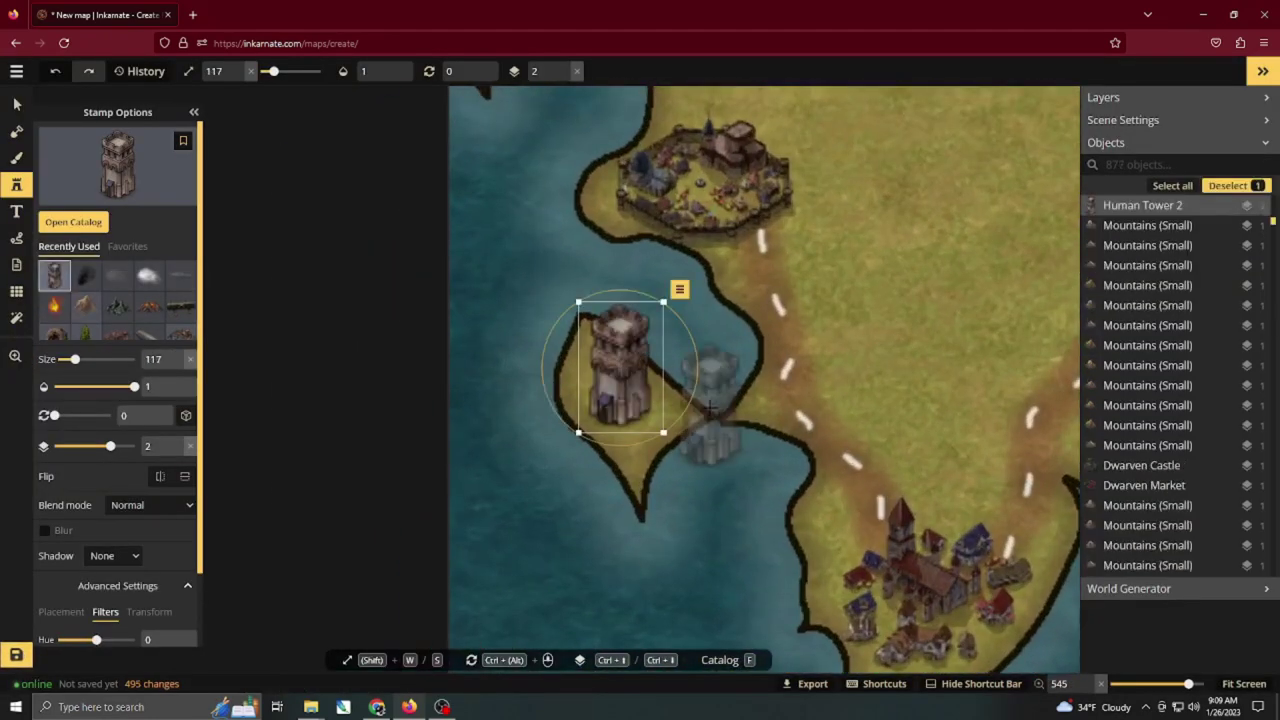
key(Escape)
key(Escape)
key(s)
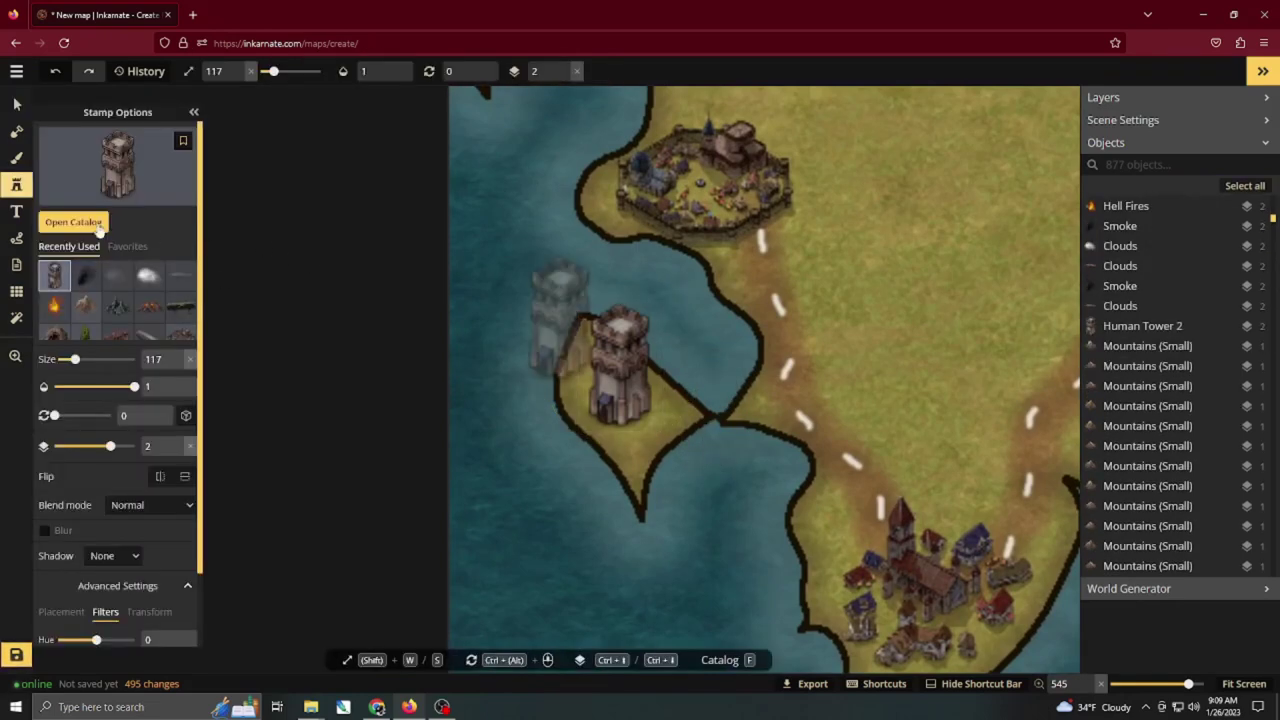
Browse the Fantasy Battlemaps Fey stamps and the folder lists of Fantasy Regional HD and Fantasy World.
click(68, 226)
click(60, 436)
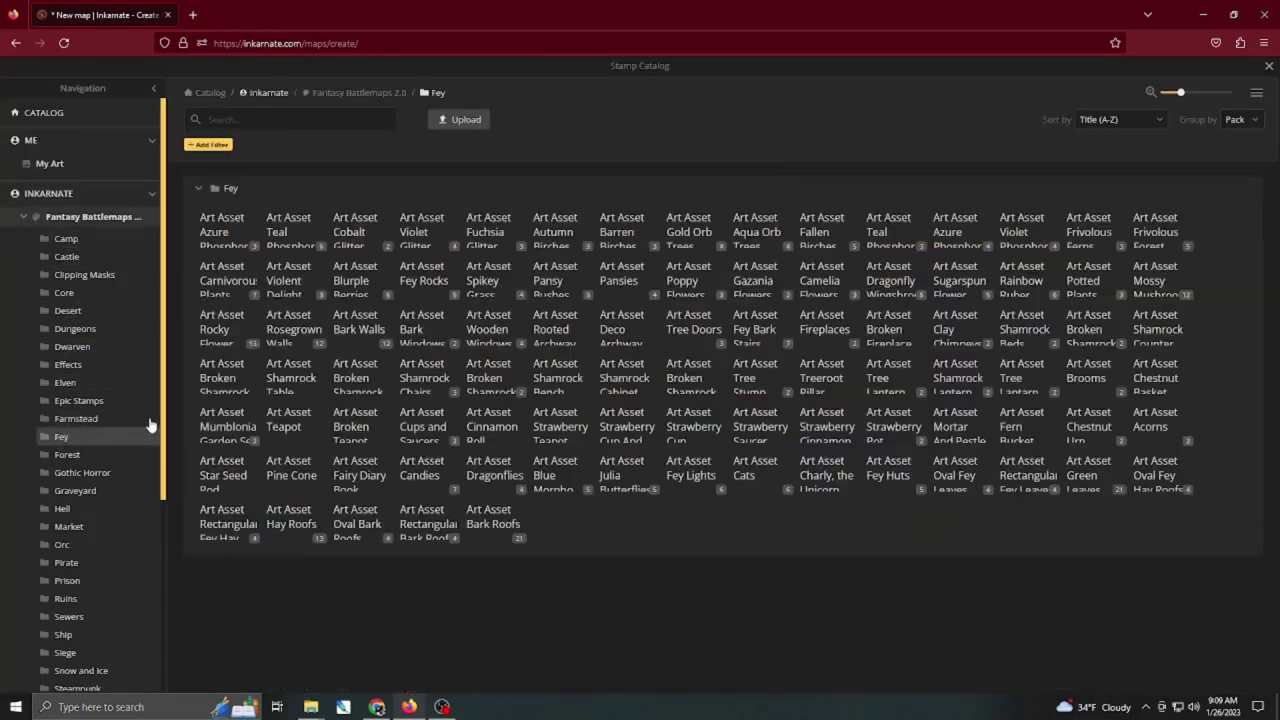
click(23, 218)
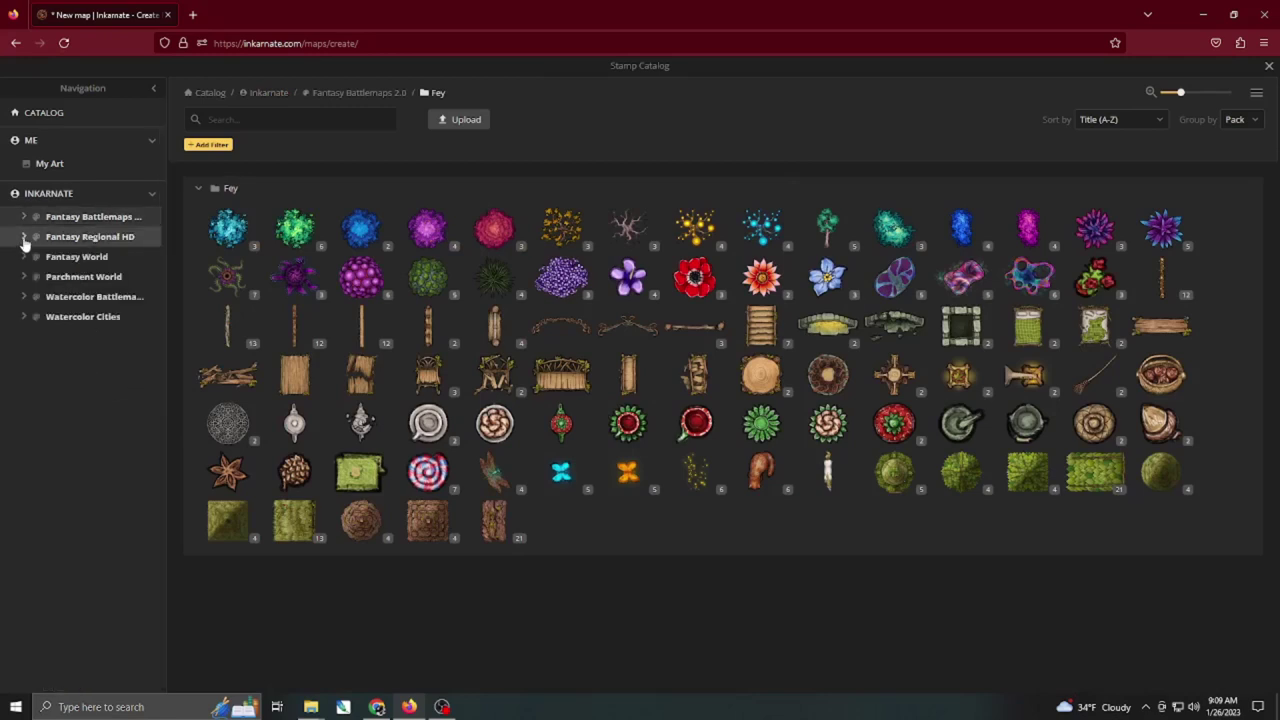
click(24, 237)
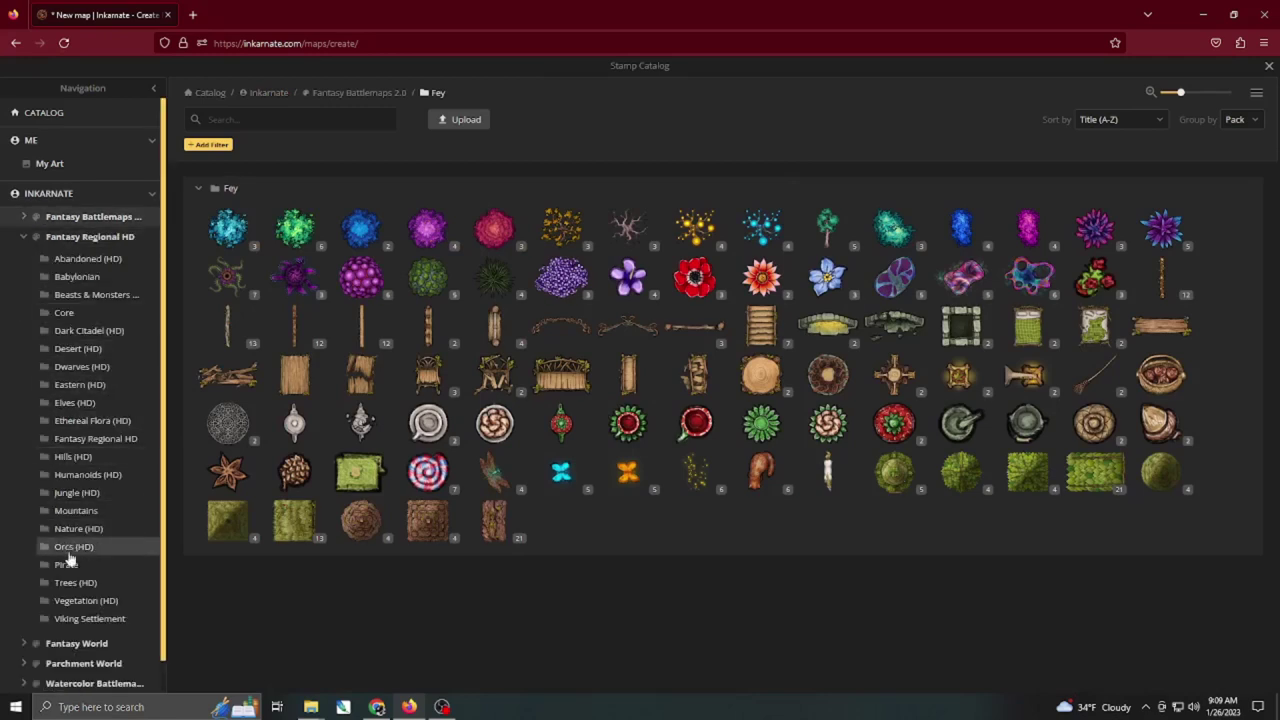
click(55, 237)
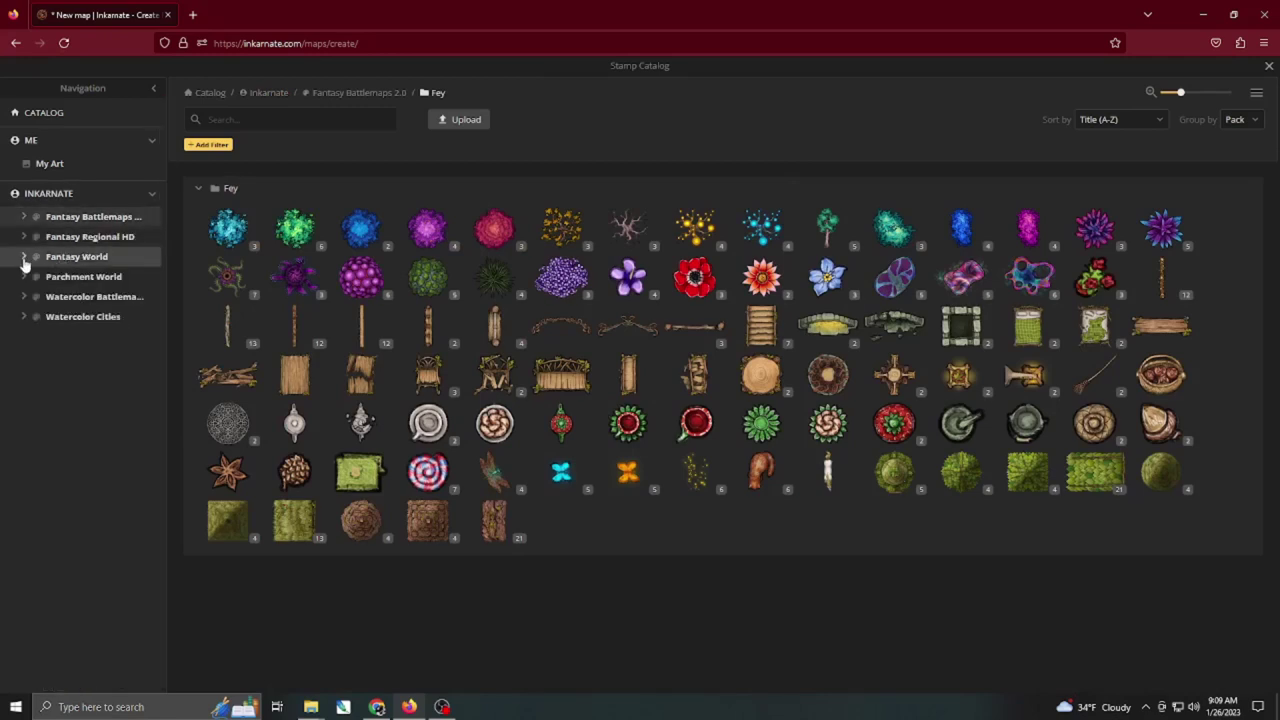
click(24, 258)
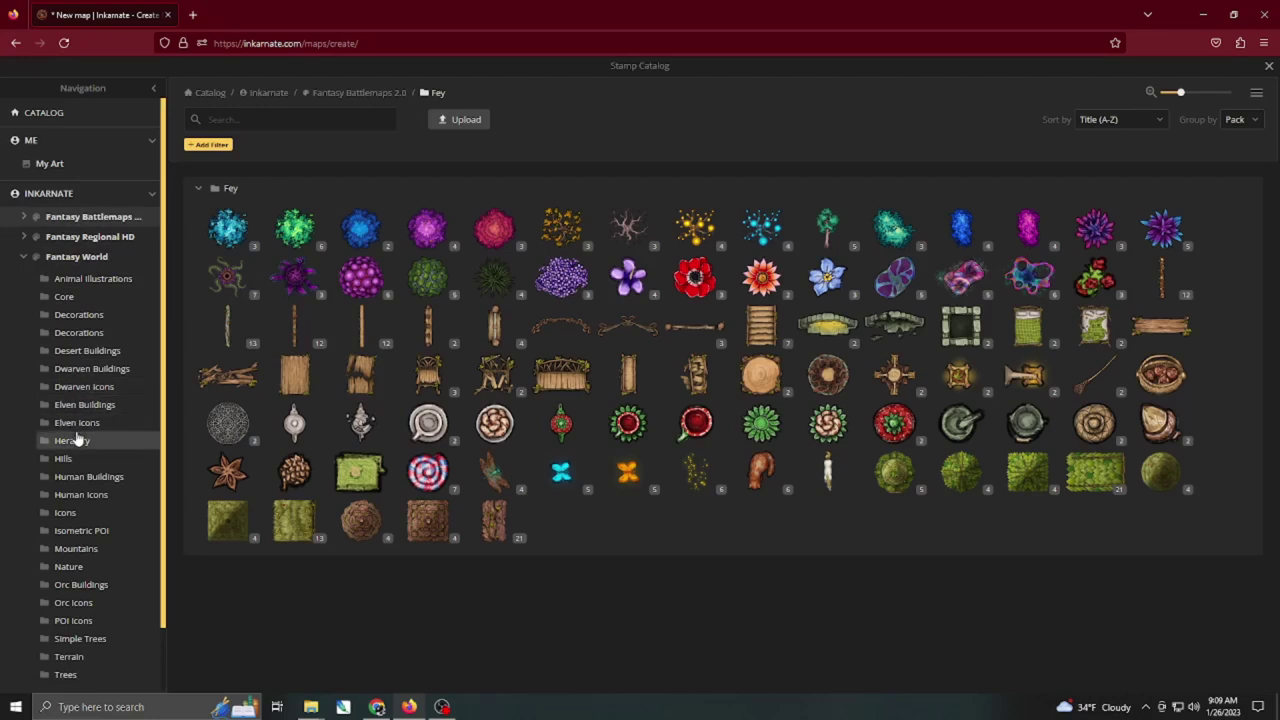
click(21, 258)
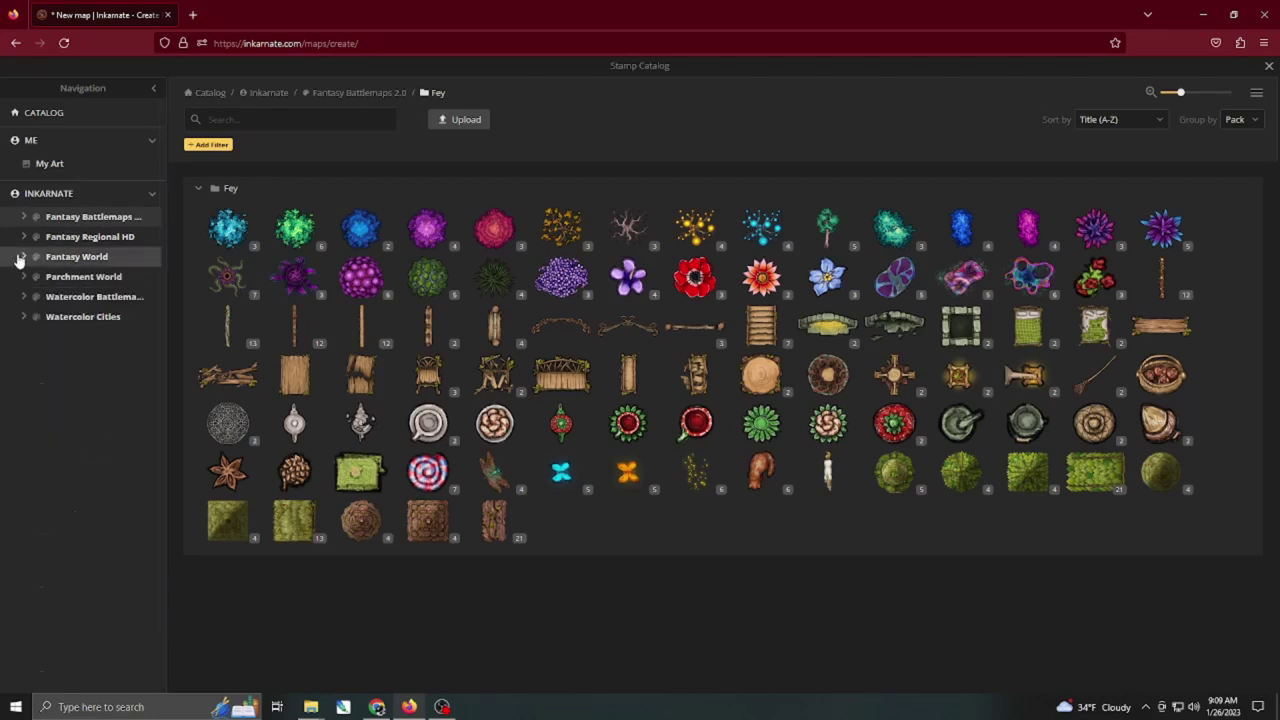
Search all Inkarnate stamps for "fey" and choose the lighter purple tree from Simple Trees.
click(247, 119)
text(fe)
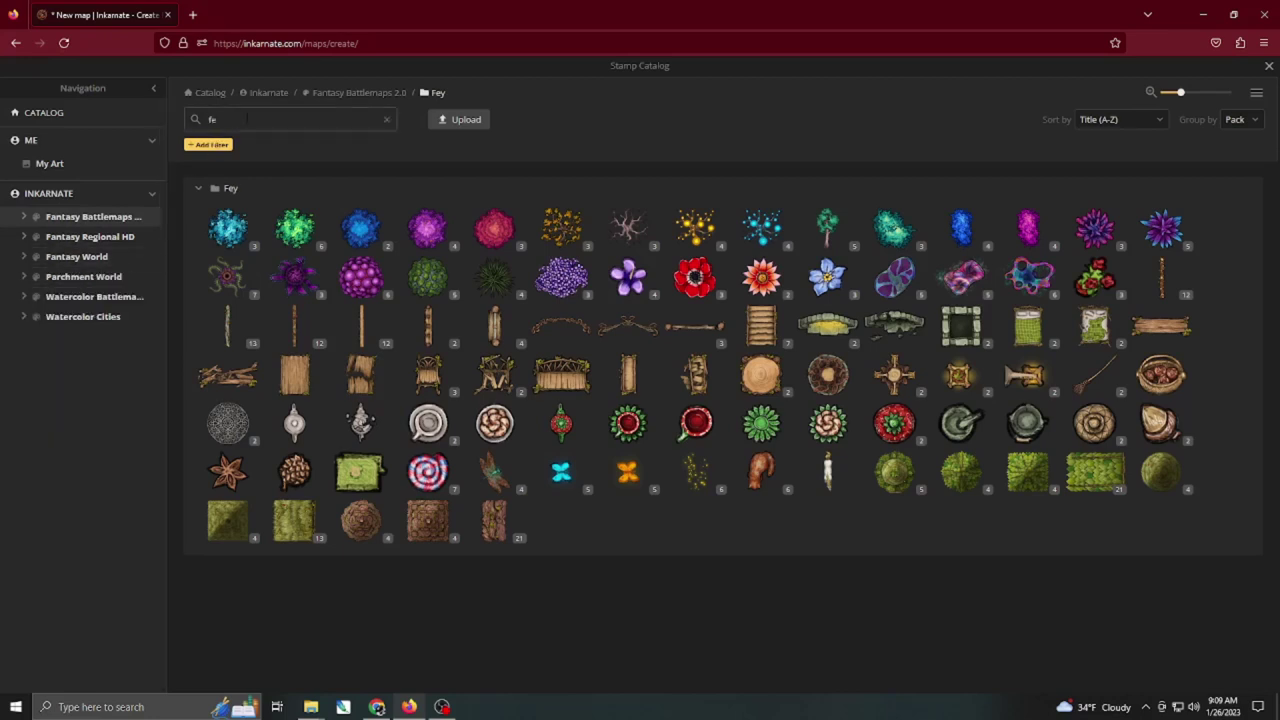
text(y)
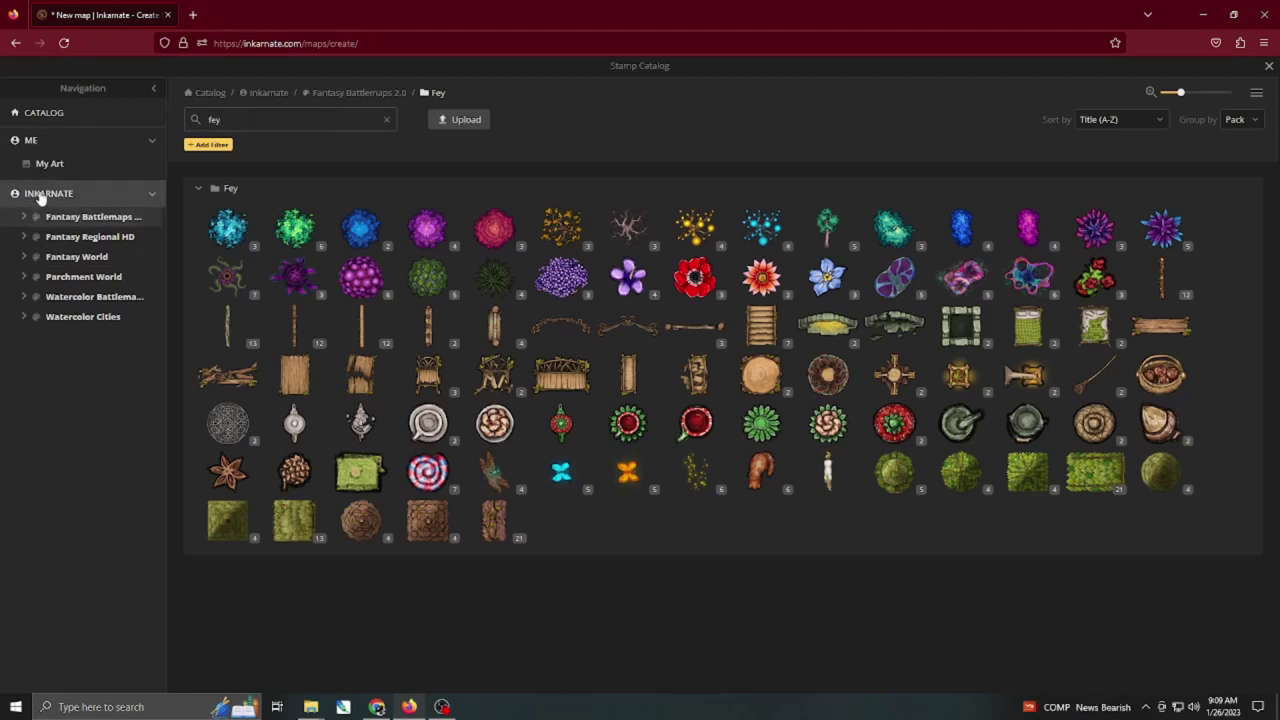
click(42, 196)
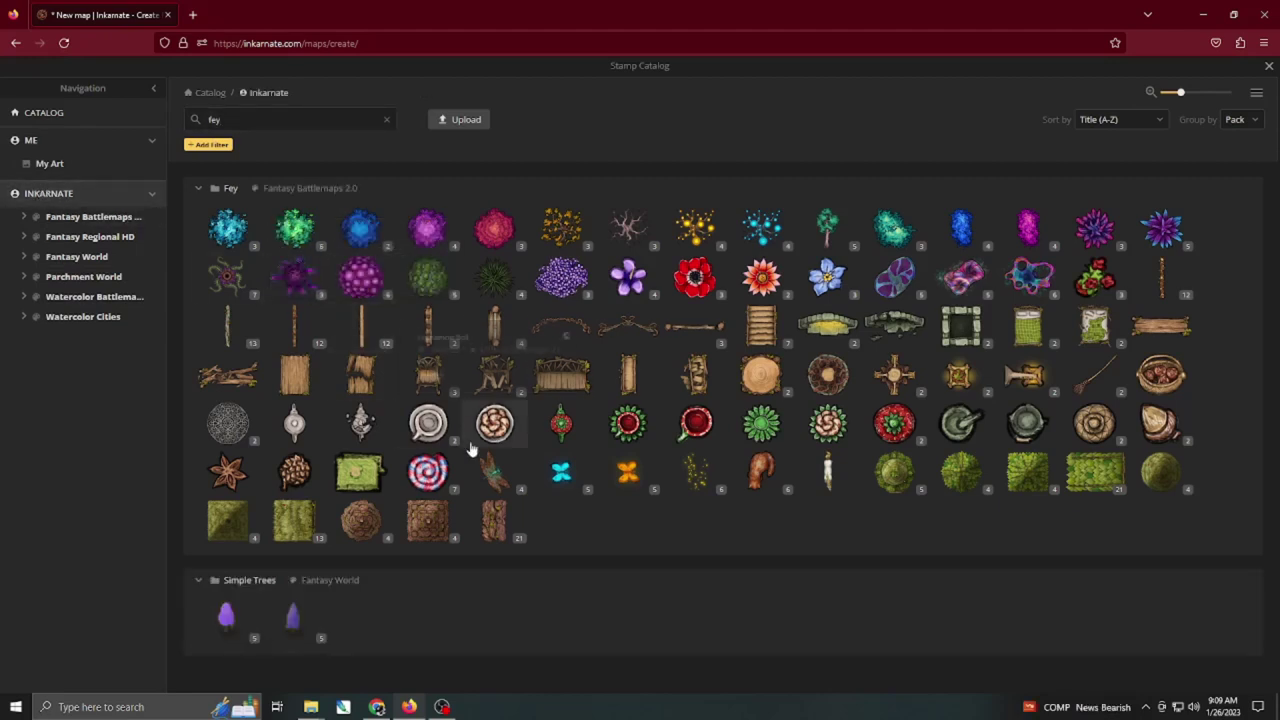
click(226, 615)
Try placing purple fey trees around the island tower's base on layer 2, and undo them.
scroll(520, 455, up, 3)
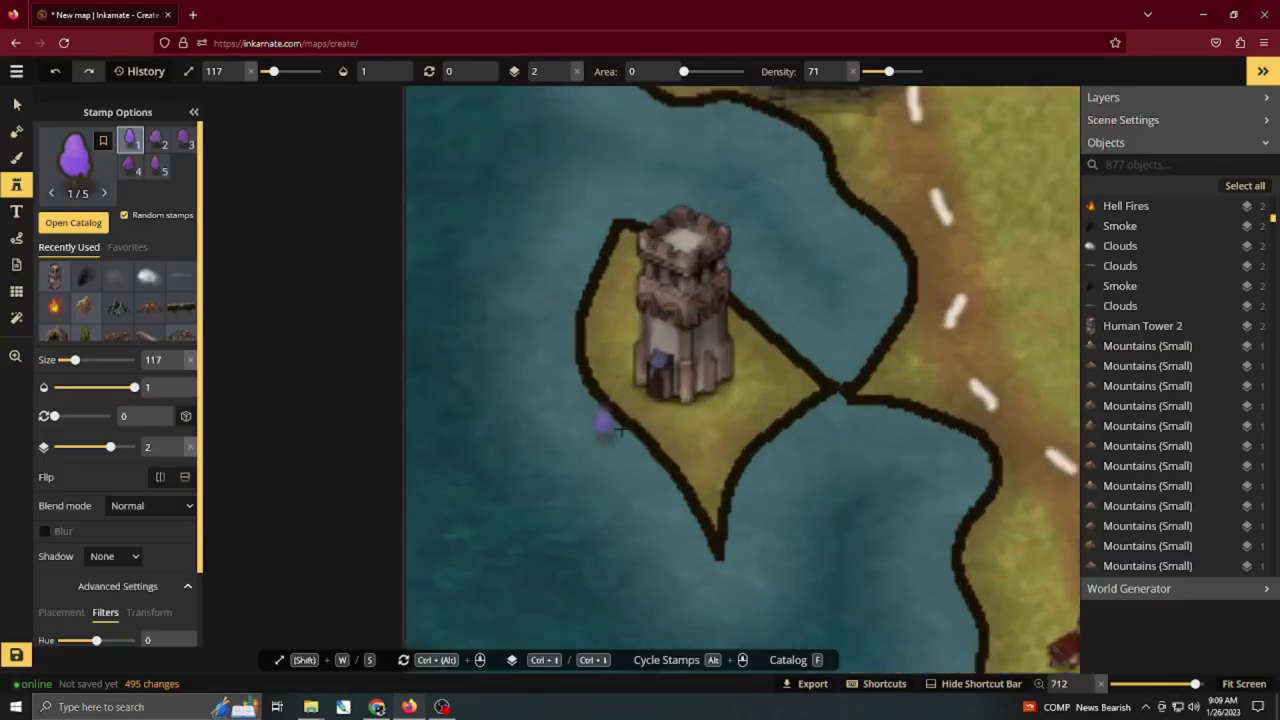
drag(748, 374, 748, 372)
click(661, 337)
click(636, 355)
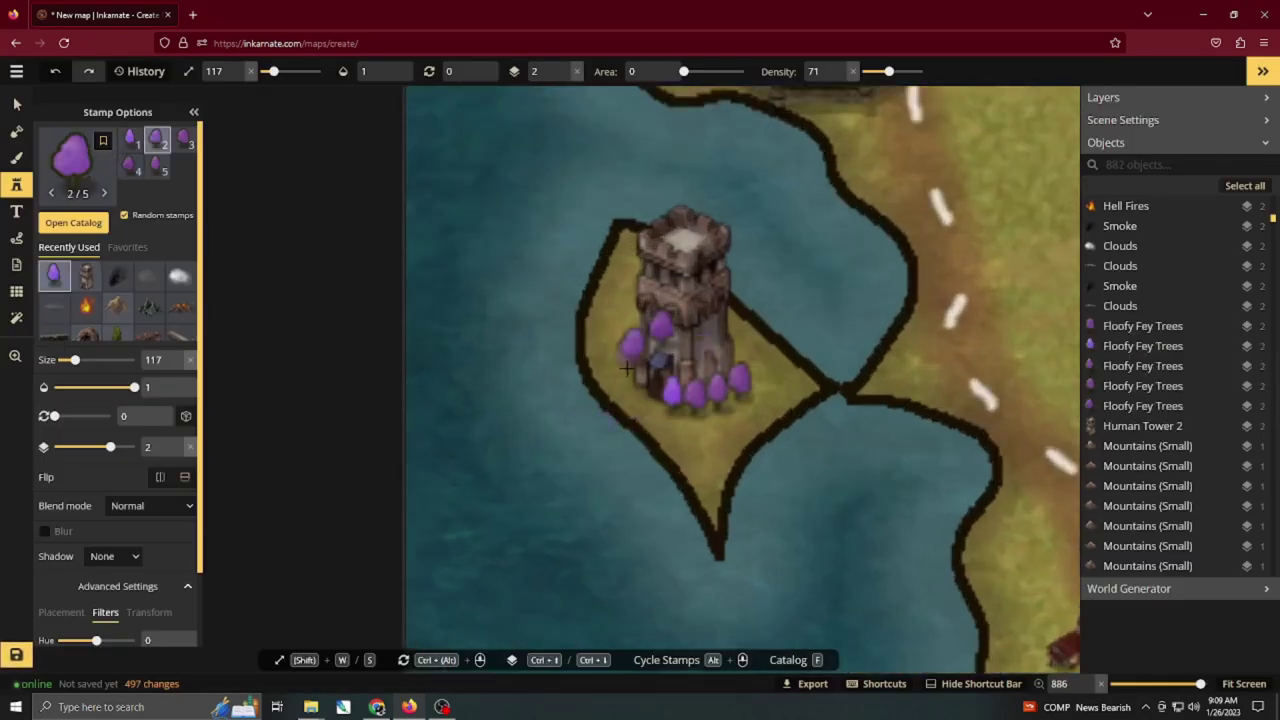
click(626, 364)
key(ctrl+z)
key(ctrl+z)
key(ctrl+z)
key(ctrl+z)
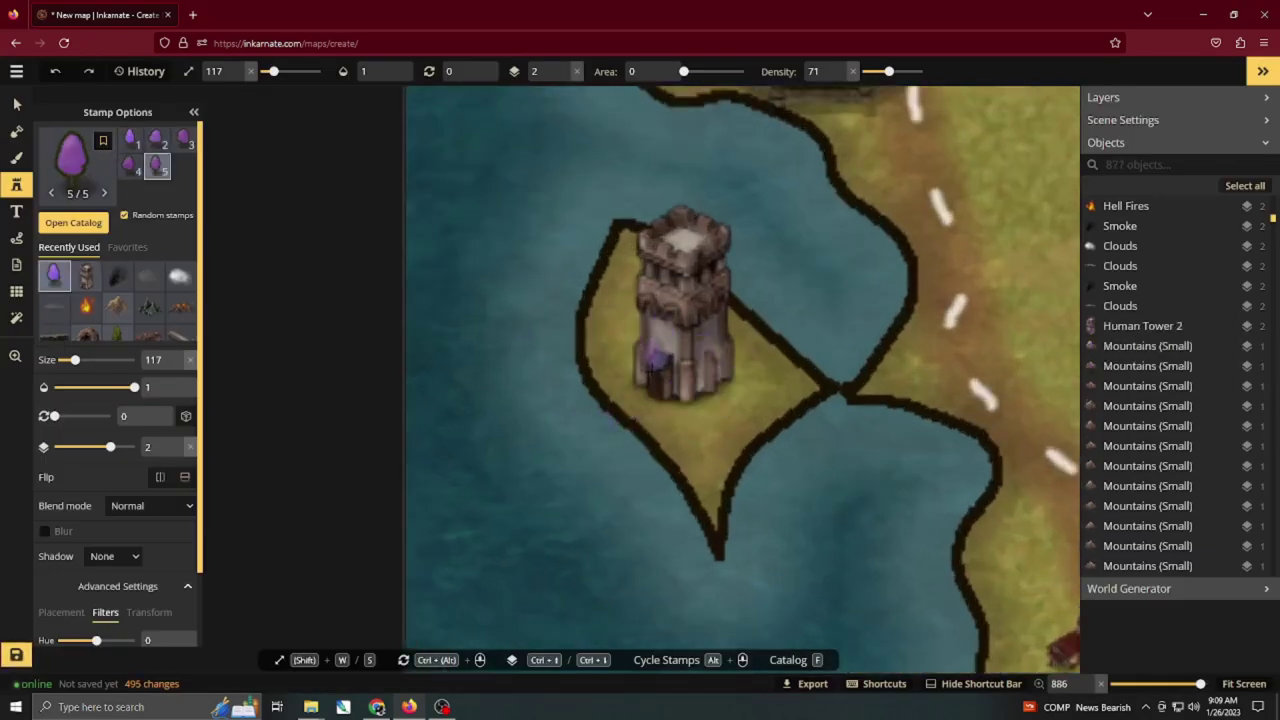
Set the stamp layer to 1 and place purple fey trees behind the tower on both its sides.
click(177, 452)
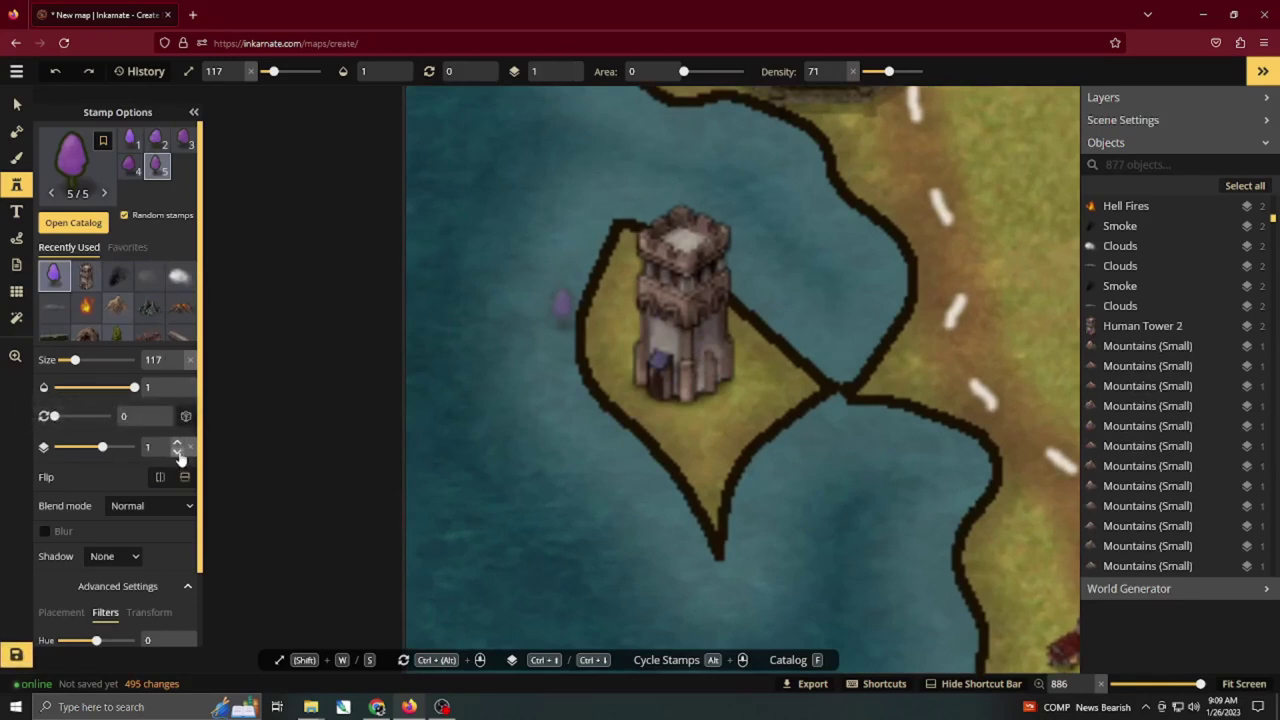
click(622, 355)
click(622, 328)
click(735, 335)
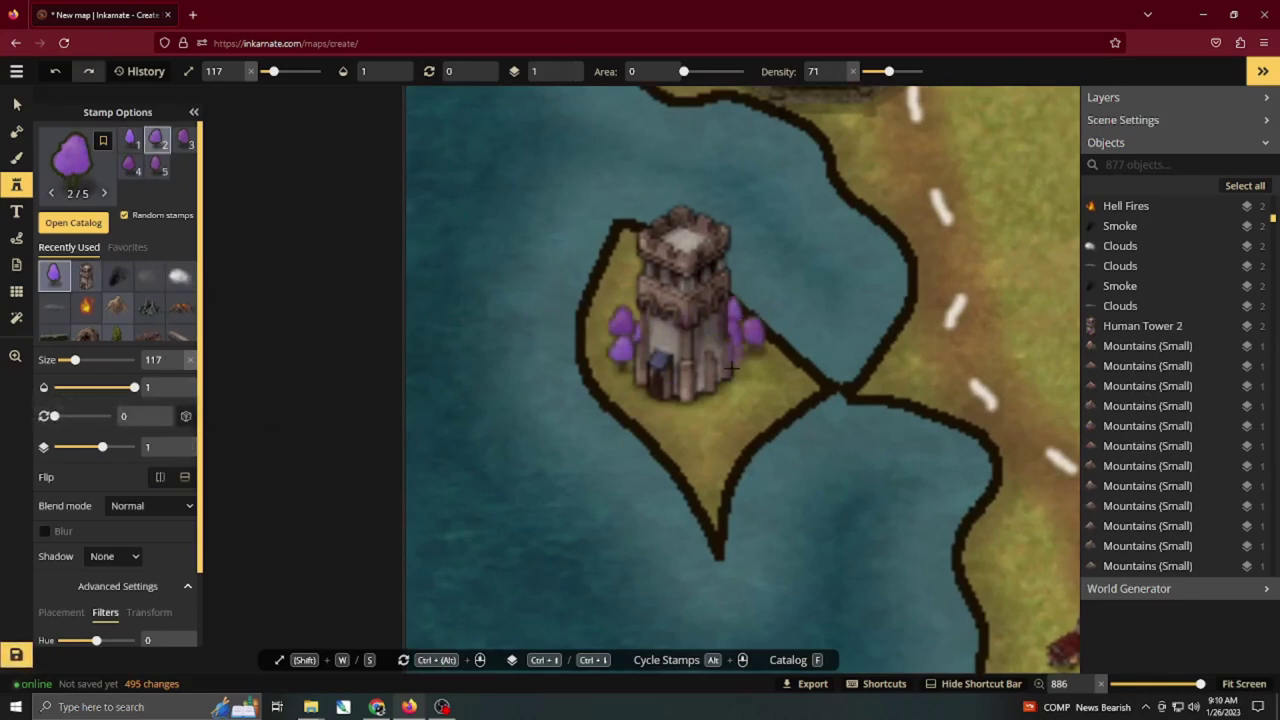
click(733, 366)
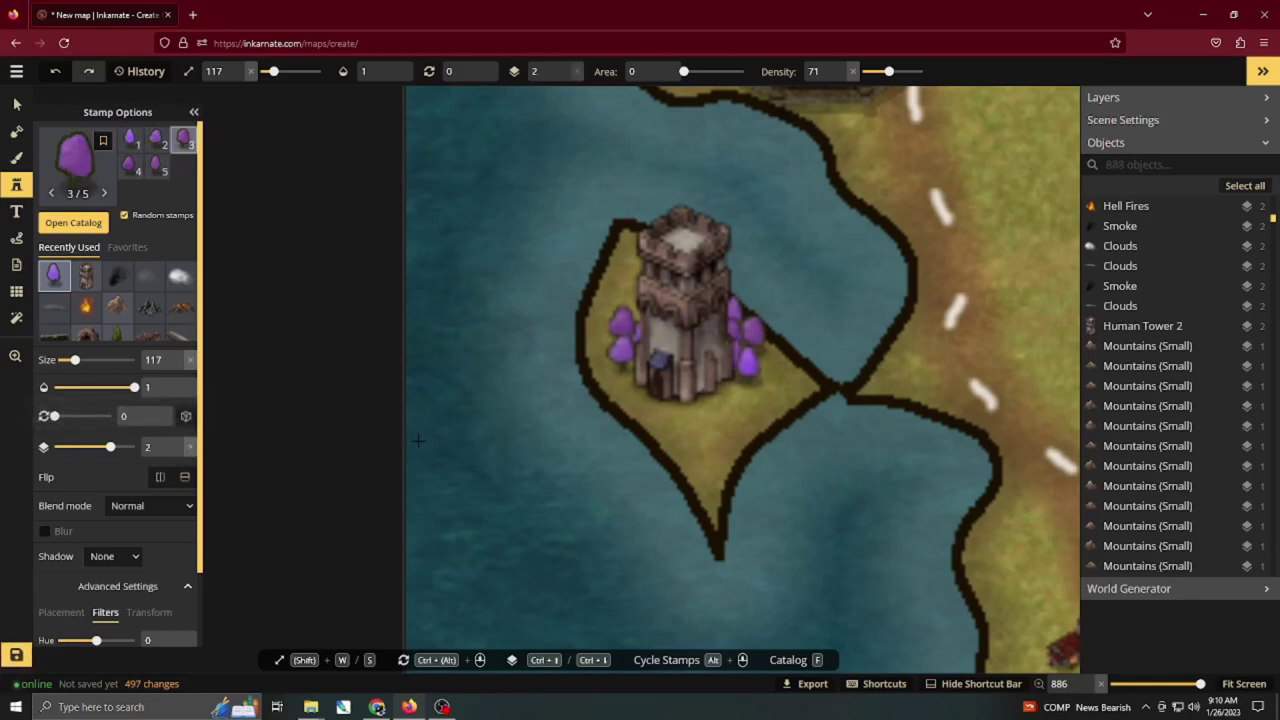
Cover the ground south and east of the island tower with purple Floofy Fey Trees at size 117.
mouse_move(714, 398)
mouse_down()
mouse_move(644, 401)
mouse_move(623, 382)
mouse_move(641, 401)
mouse_move(743, 397)
mouse_move(667, 442)
mouse_move(704, 499)
mouse_move(771, 412)
mouse_move(719, 444)
mouse_move(768, 412)
mouse_up()
click(791, 396)
click(802, 388)
click(770, 376)
click(764, 362)
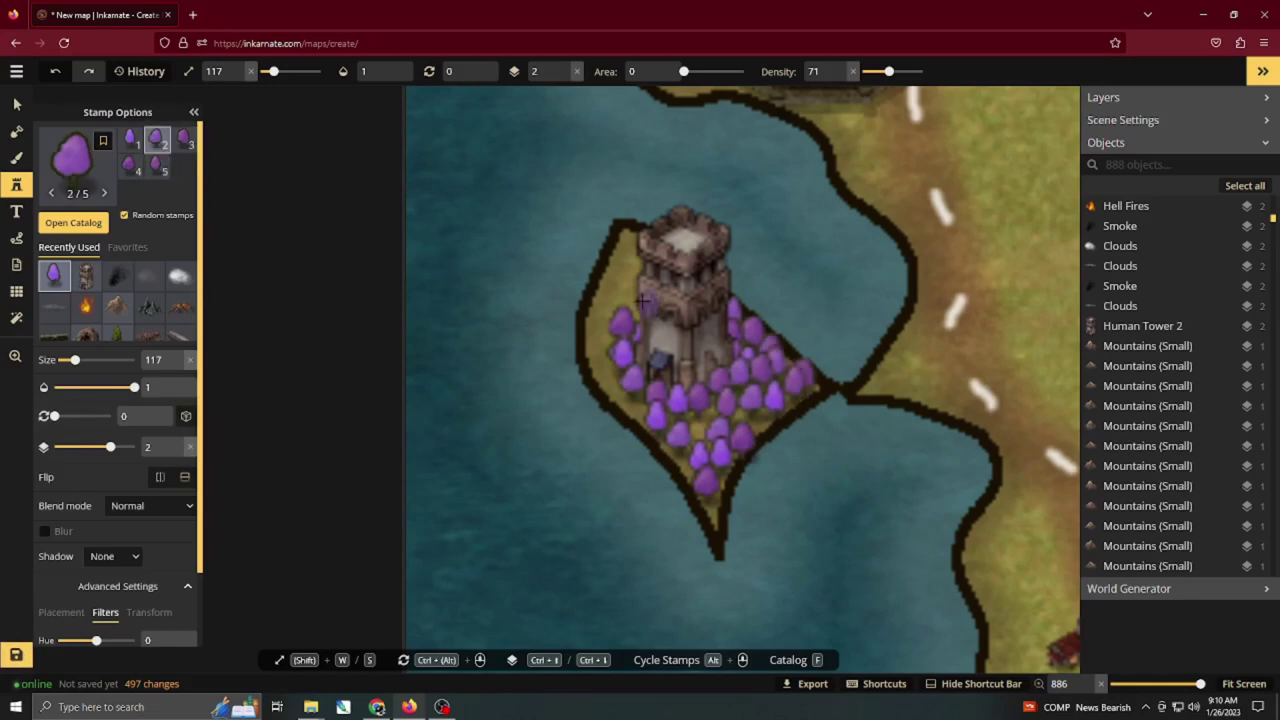
Fill the ground west of the tower with more Floofy Fey Trees, adding a larger one at size 143 by the shore.
click(593, 363)
click(643, 405)
click(677, 418)
click(760, 402)
click(777, 358)
click(698, 420)
click(701, 405)
click(793, 379)
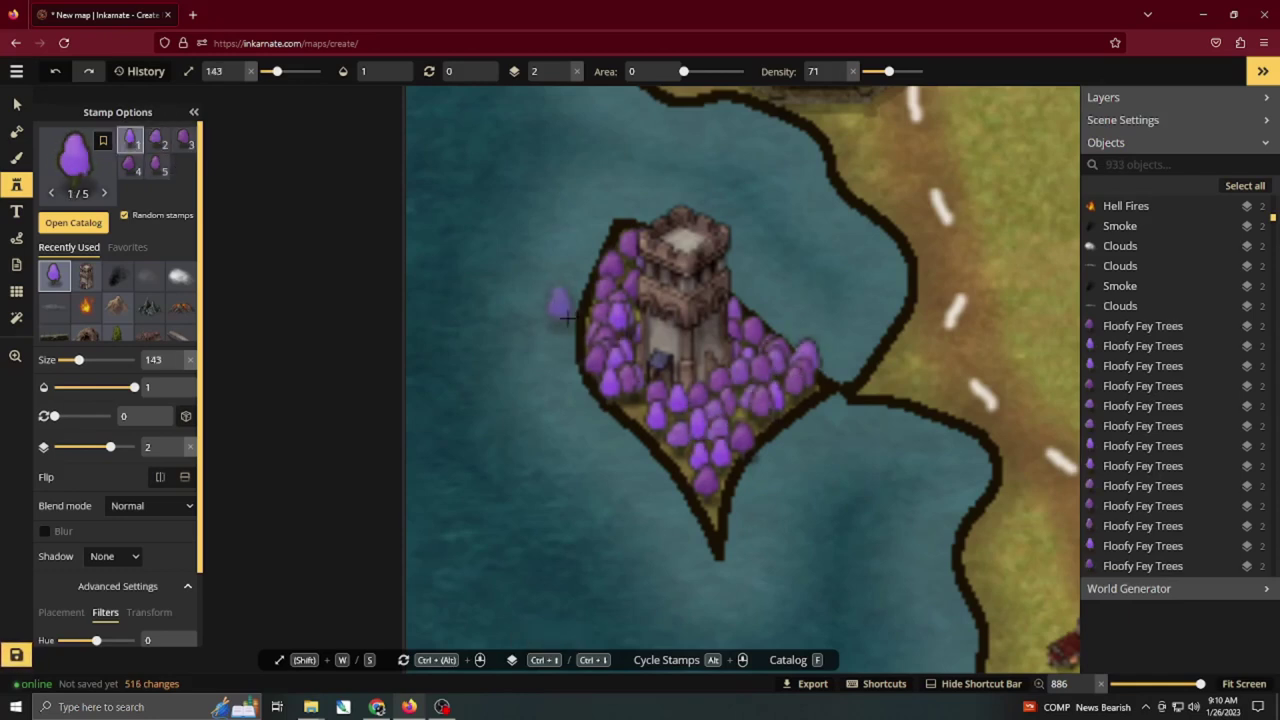
click(596, 309)
Choose the Pointy Fey Trees stamp and scatter a few at size 161 among the trees around the tower.
scroll(651, 340, up, 2)
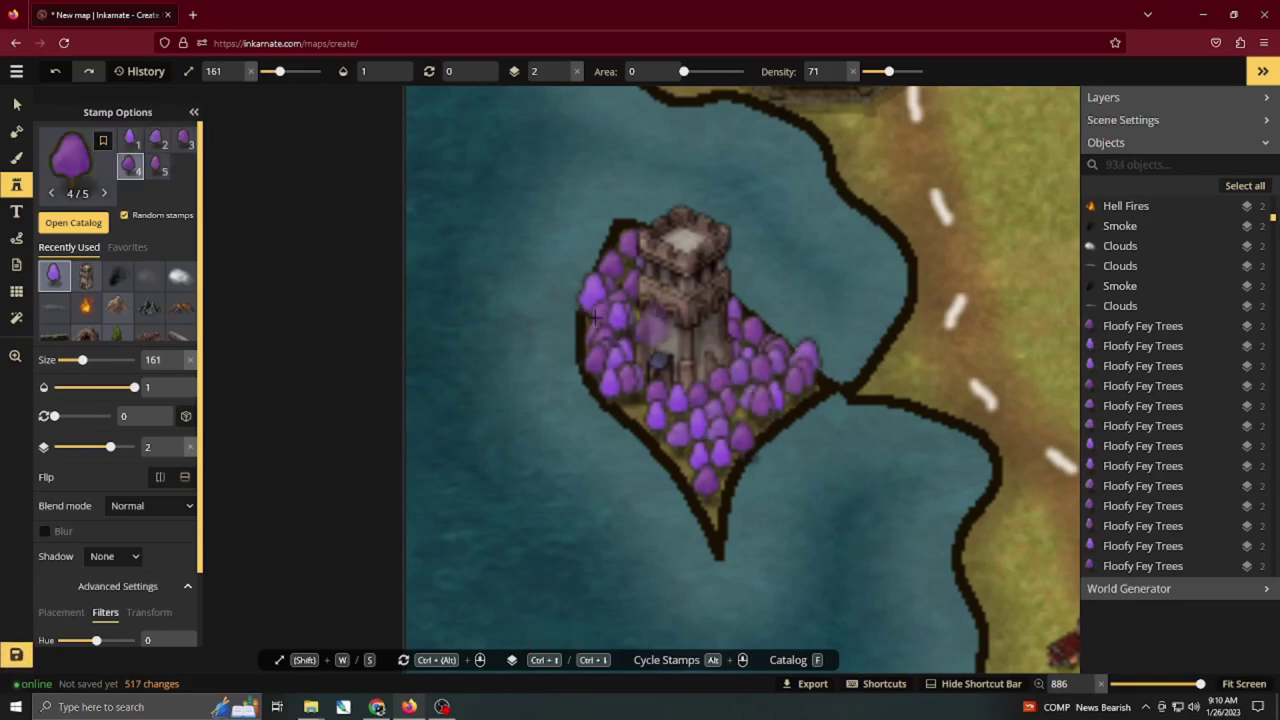
click(95, 228)
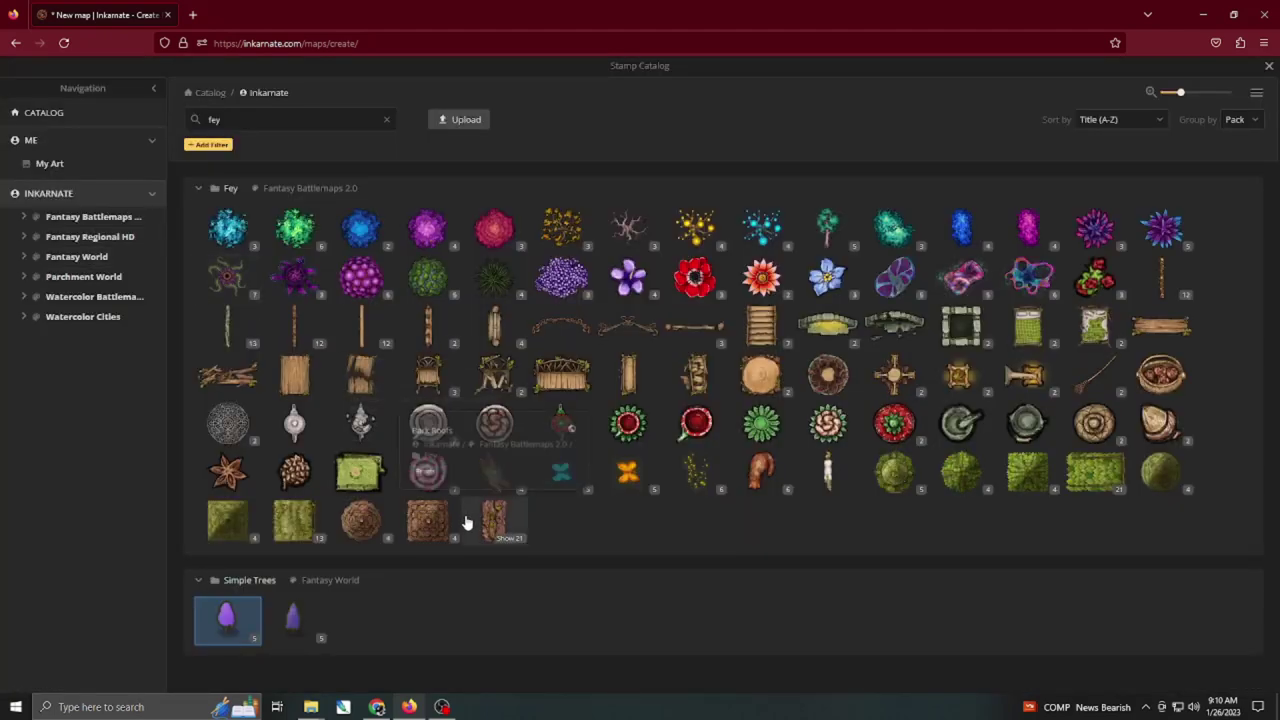
click(297, 620)
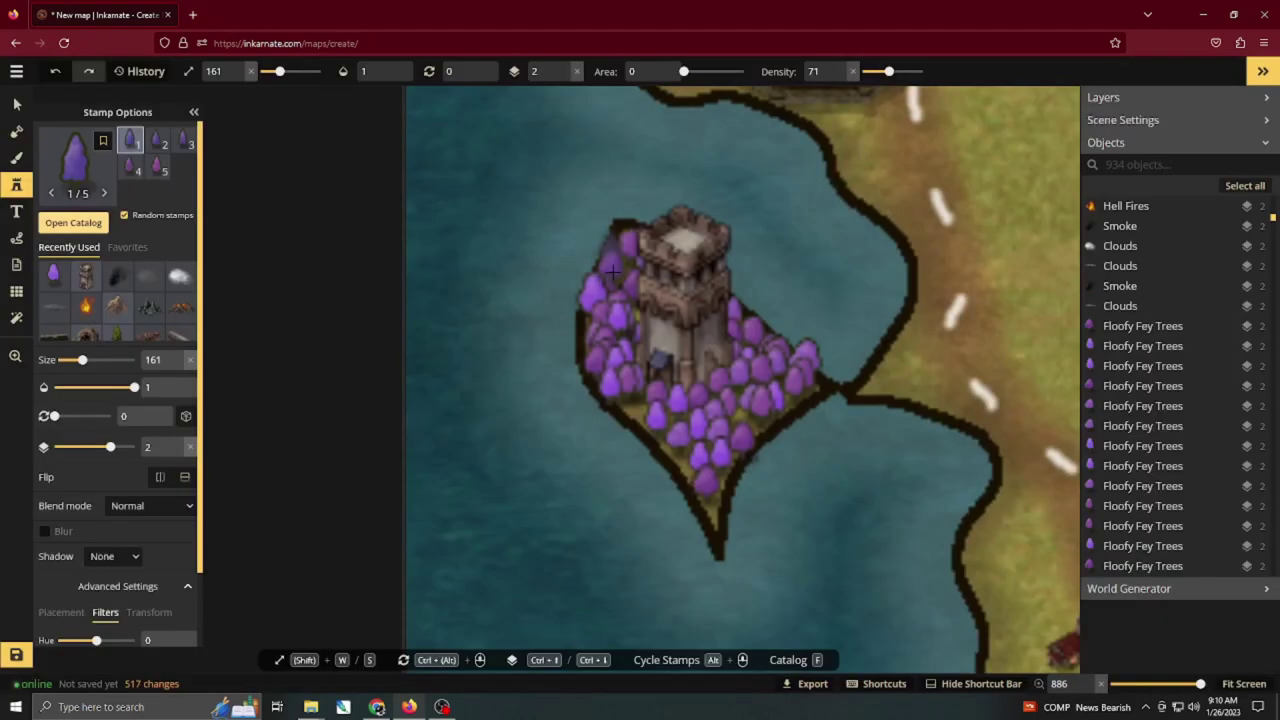
click(738, 415)
click(682, 435)
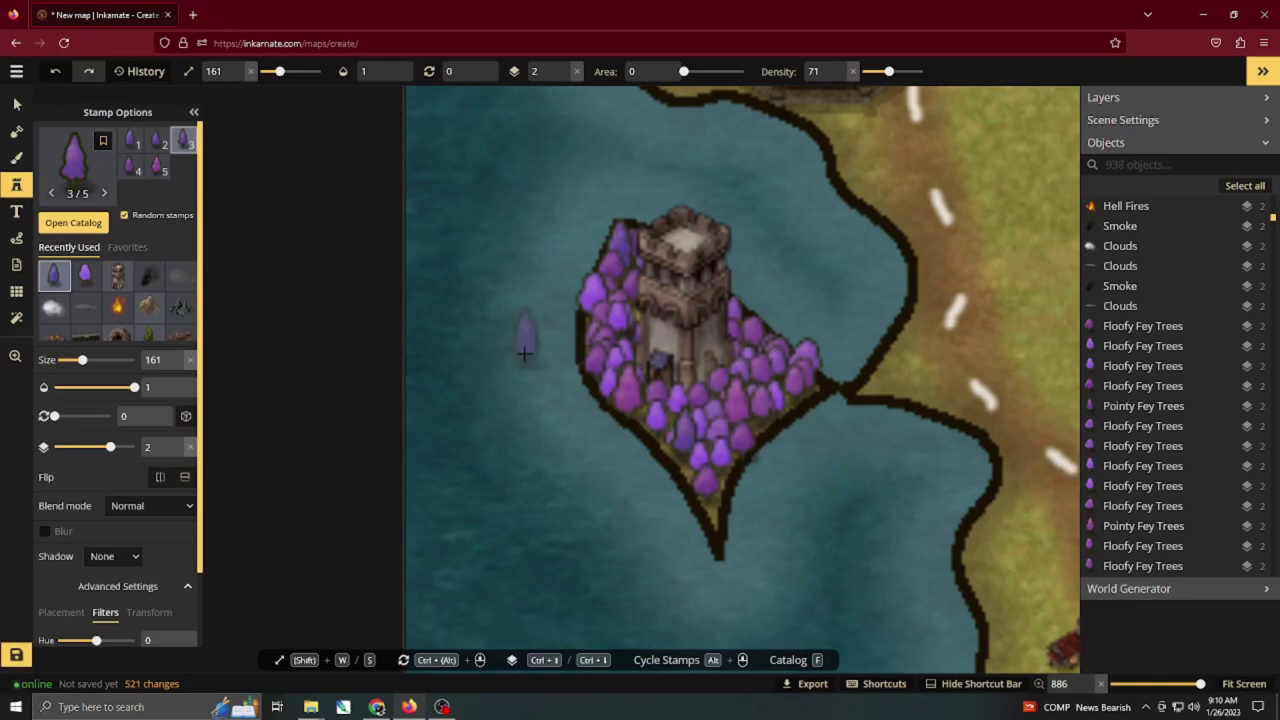
Extend the land all around the tower by adding mask with brush size 18 and roughness 4.
key(m)
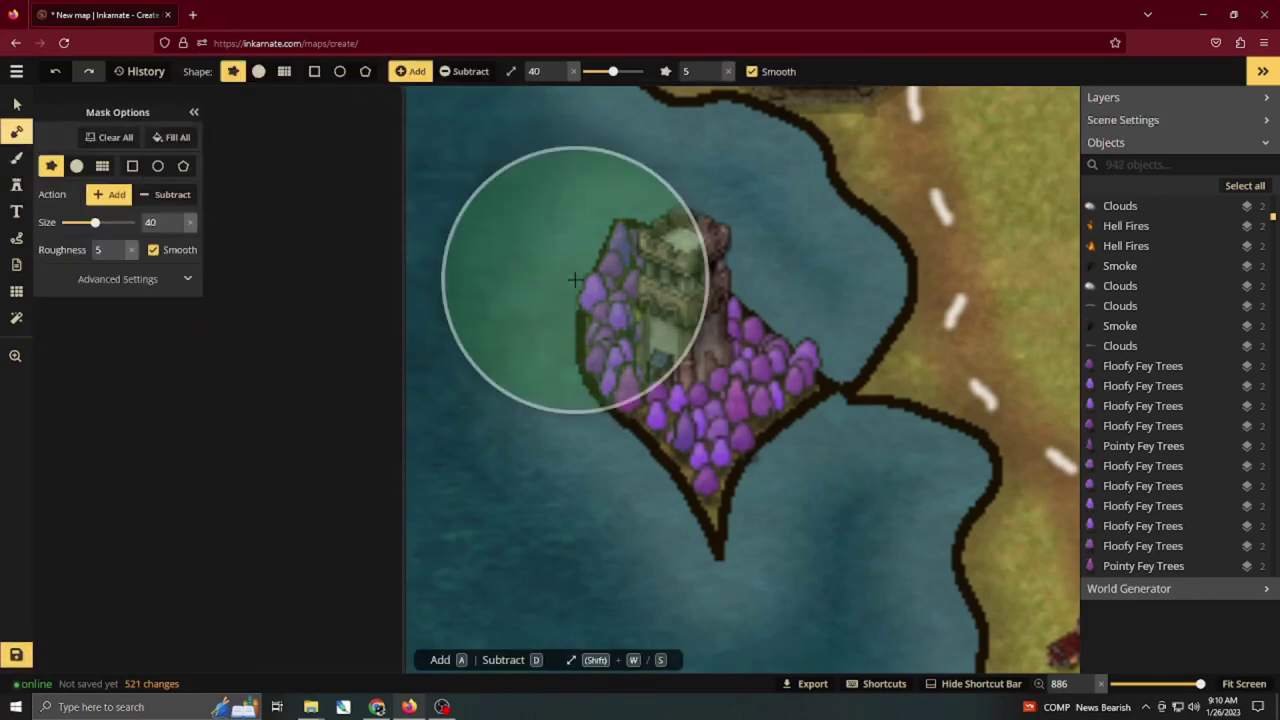
key(shift+s)
click(714, 76)
mouse_move(645, 235)
mouse_down()
mouse_move(620, 314)
mouse_move(656, 408)
mouse_up()
key(ctrl+z)
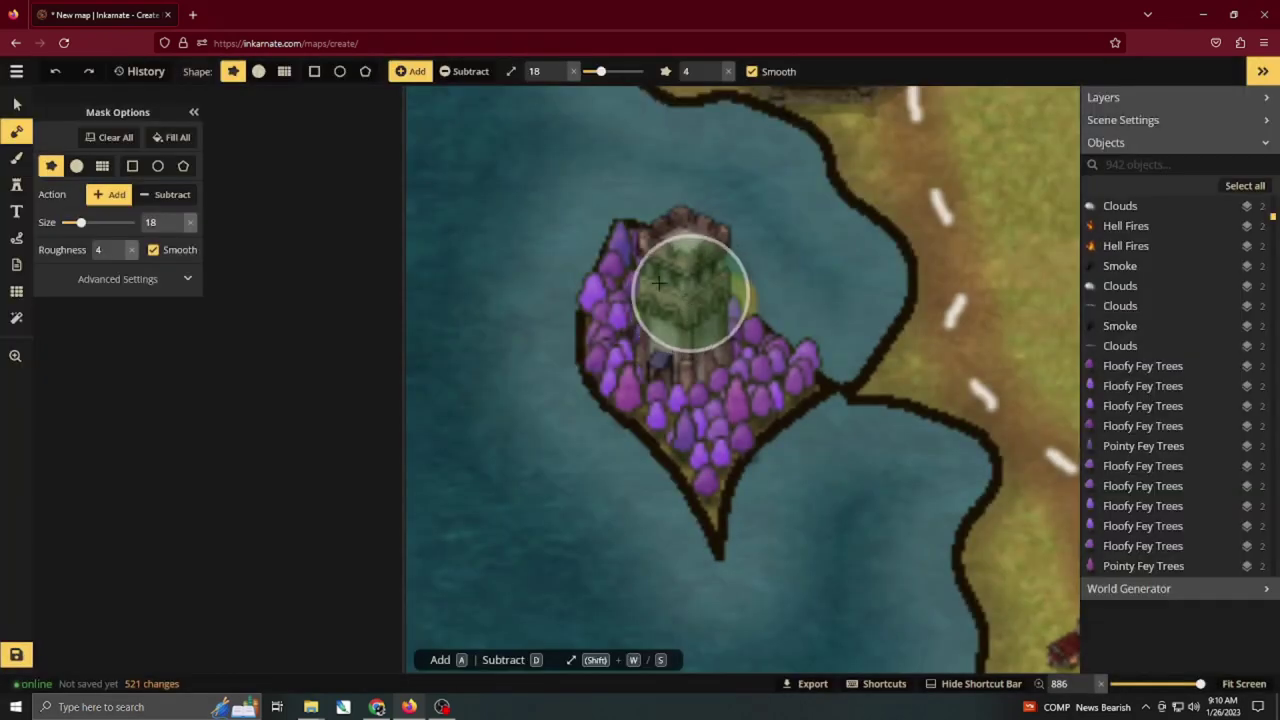
mouse_move(686, 286)
mouse_down()
mouse_move(634, 281)
mouse_move(637, 267)
mouse_move(626, 355)
mouse_move(696, 478)
mouse_move(726, 427)
mouse_move(760, 406)
mouse_move(767, 377)
mouse_move(748, 342)
mouse_move(651, 337)
mouse_up()
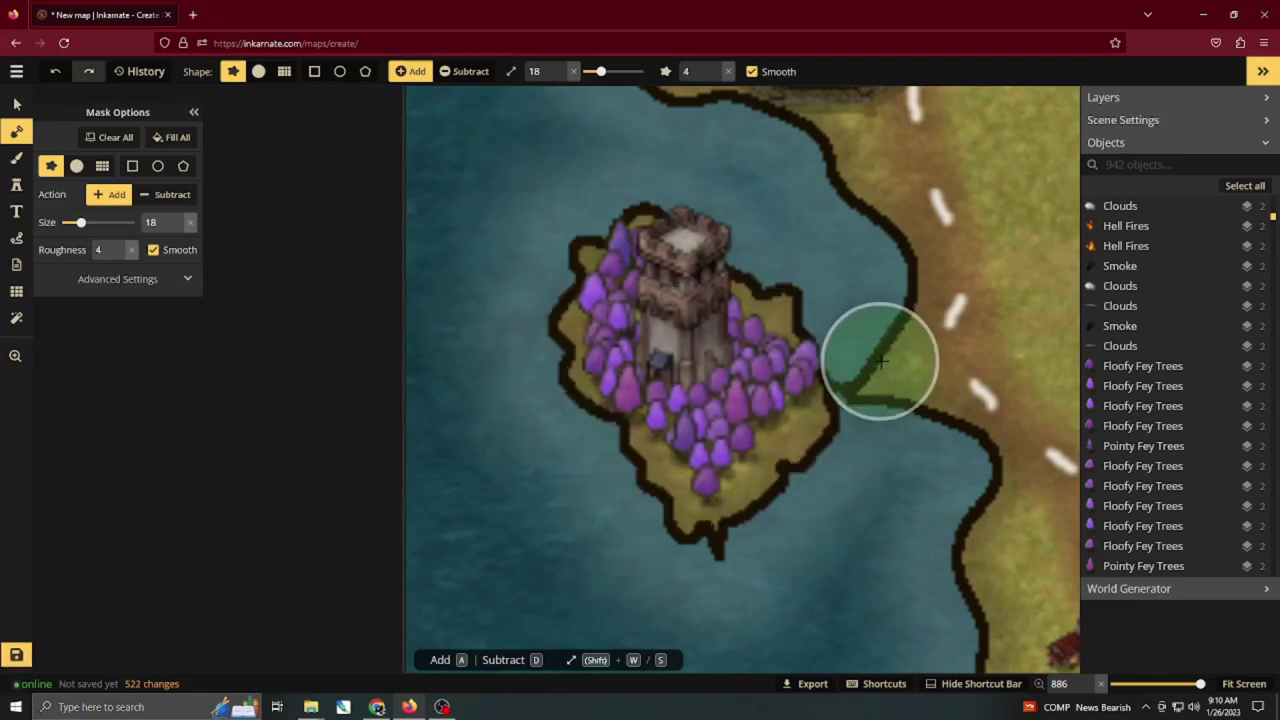
Subtract the land joining the tower's island to the mainland coast with a size 13 mask brush.
key(d)
key(s)
drag(880, 348, 881, 412)
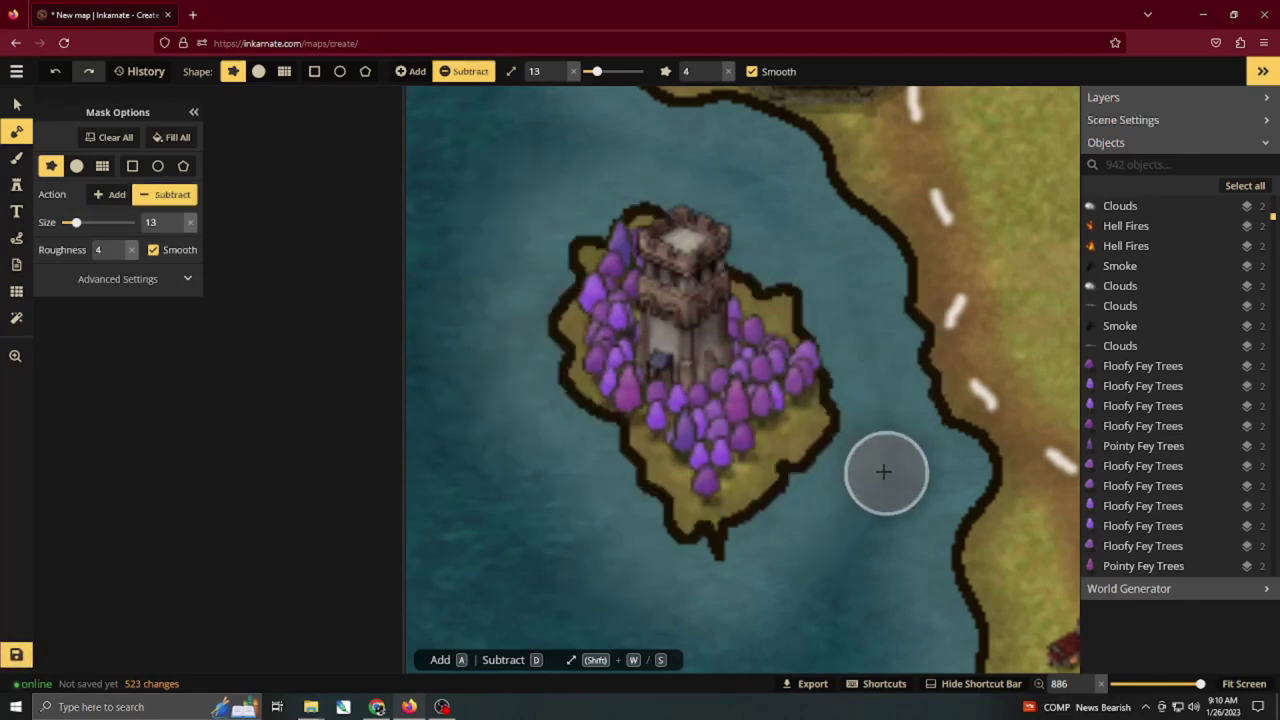
Clear the "fey" search in the stamp catalog and choose the Clouds stamp from the Fantasy Battlemaps 2.0 Effects pack.
key(space)
drag(858, 455, 691, 443)
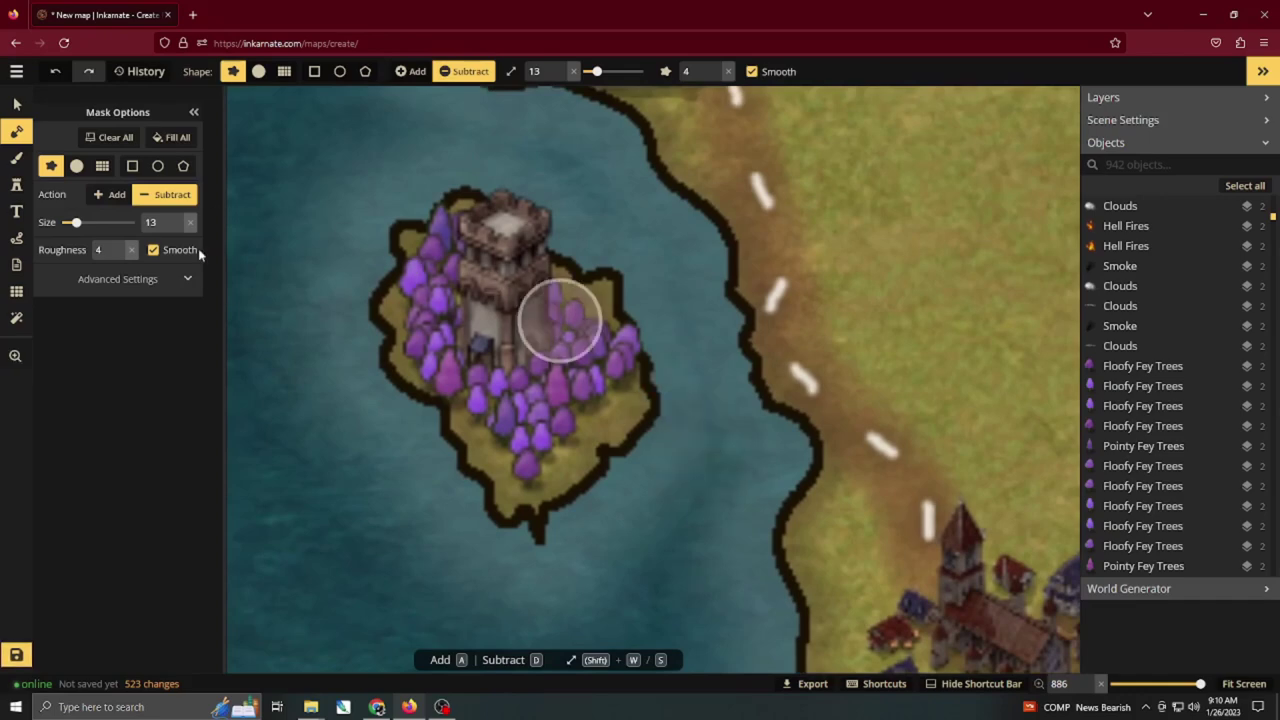
click(16, 186)
click(75, 226)
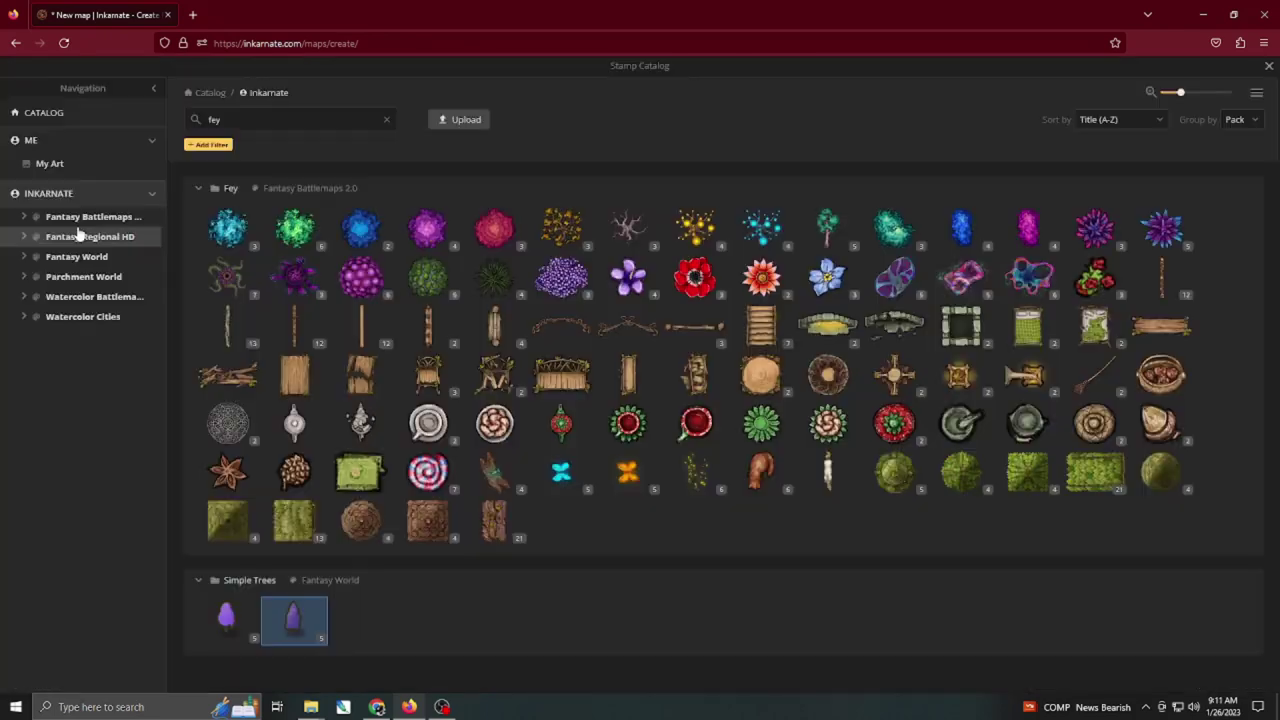
click(386, 120)
scroll(590, 377, down, 5)
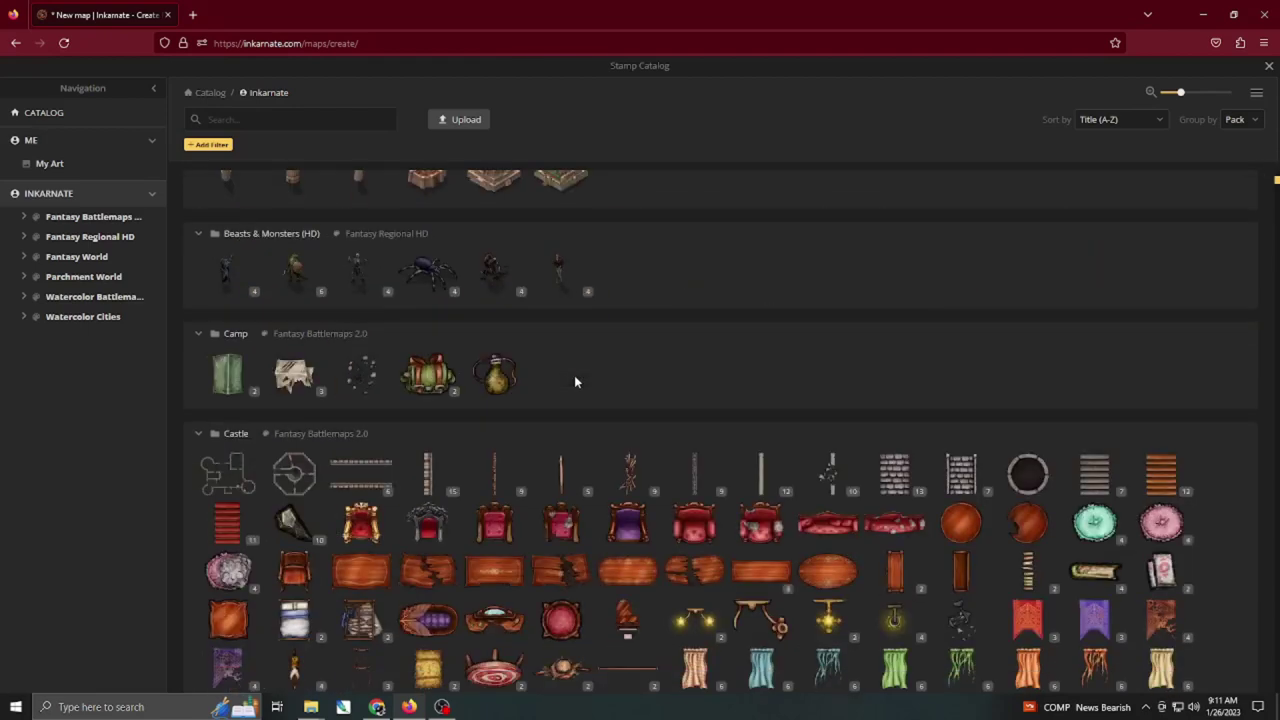
scroll(575, 381, down, 15)
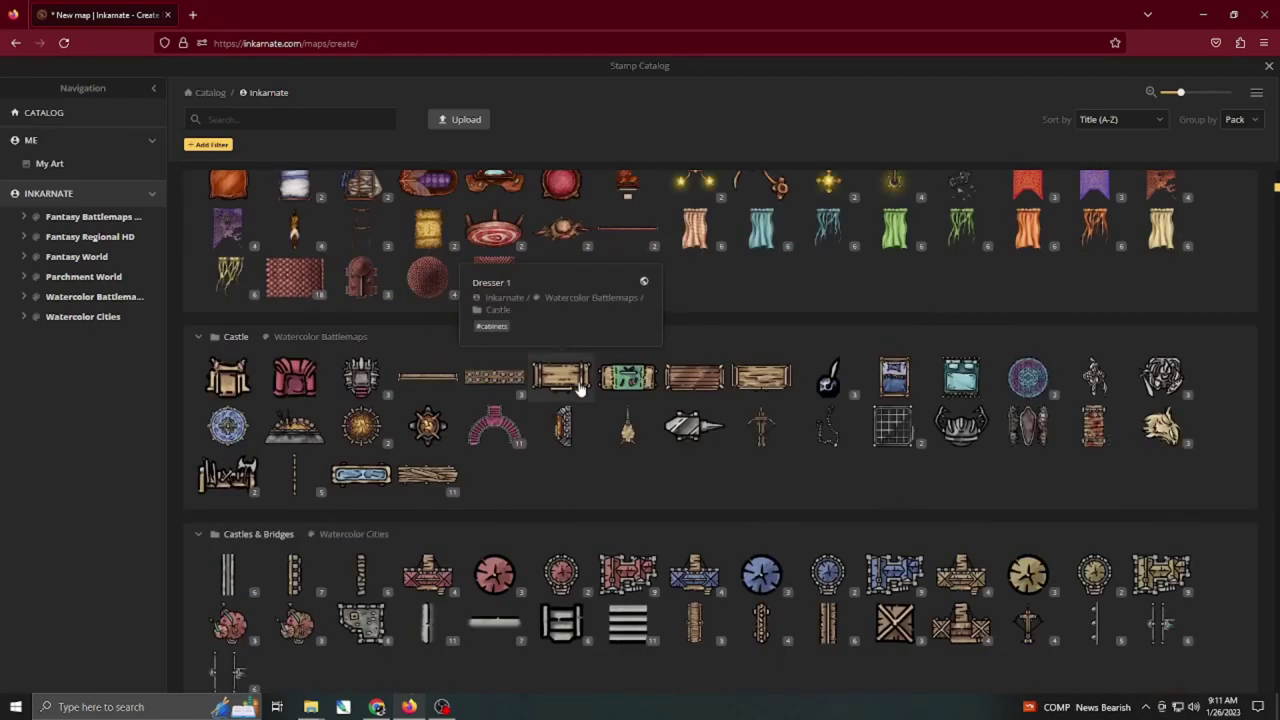
scroll(585, 390, down, 10)
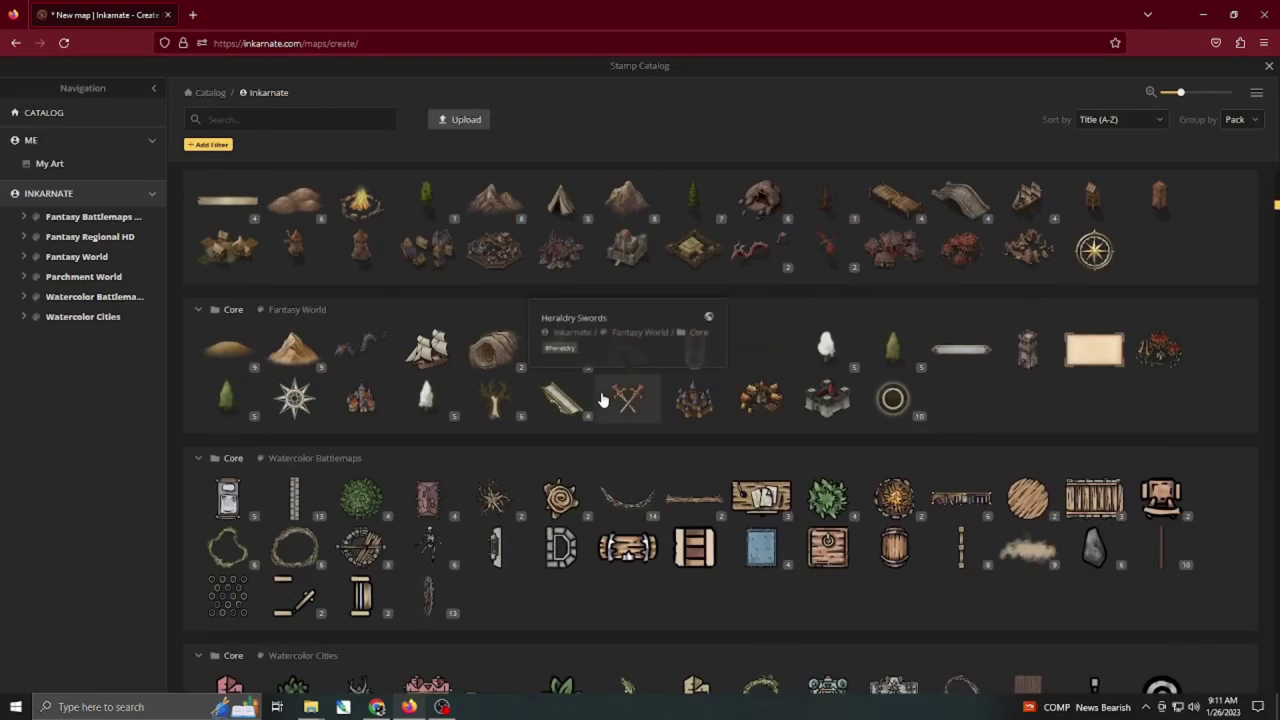
scroll(605, 395, down, 4)
scroll(614, 398, down, 7)
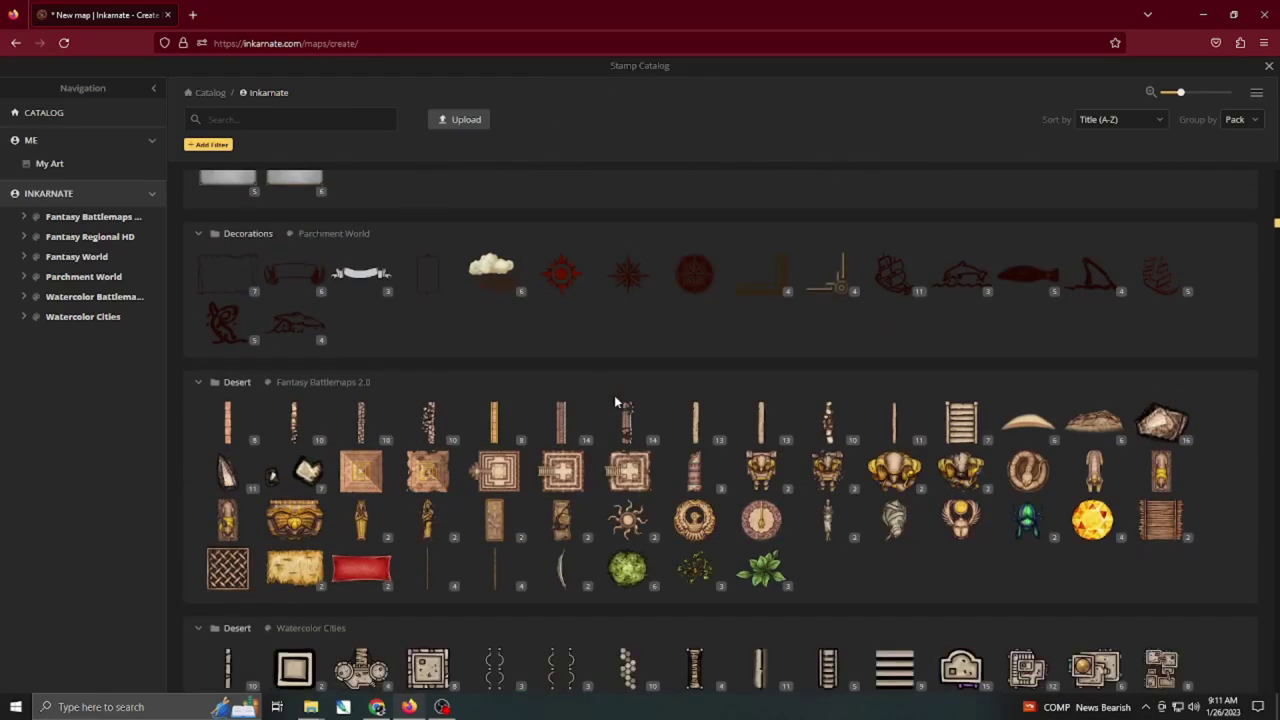
scroll(614, 397, down, 5)
scroll(692, 371, down, 8)
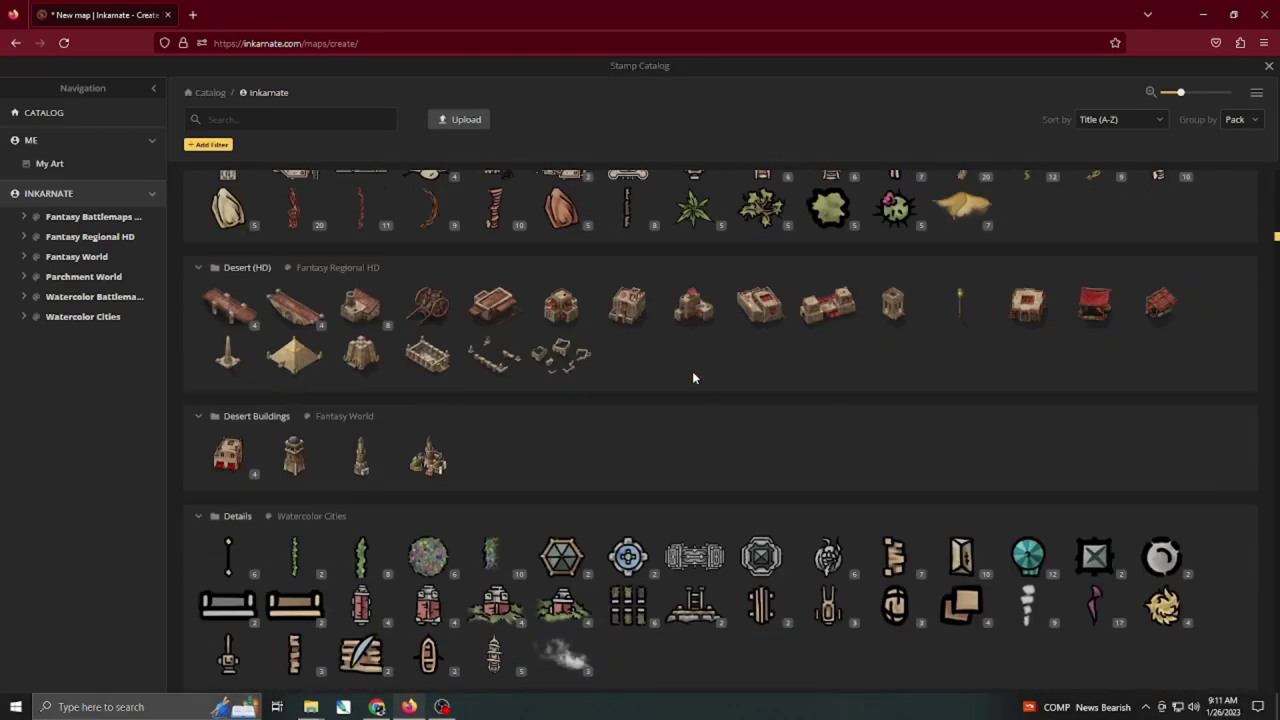
scroll(697, 385, down, 8)
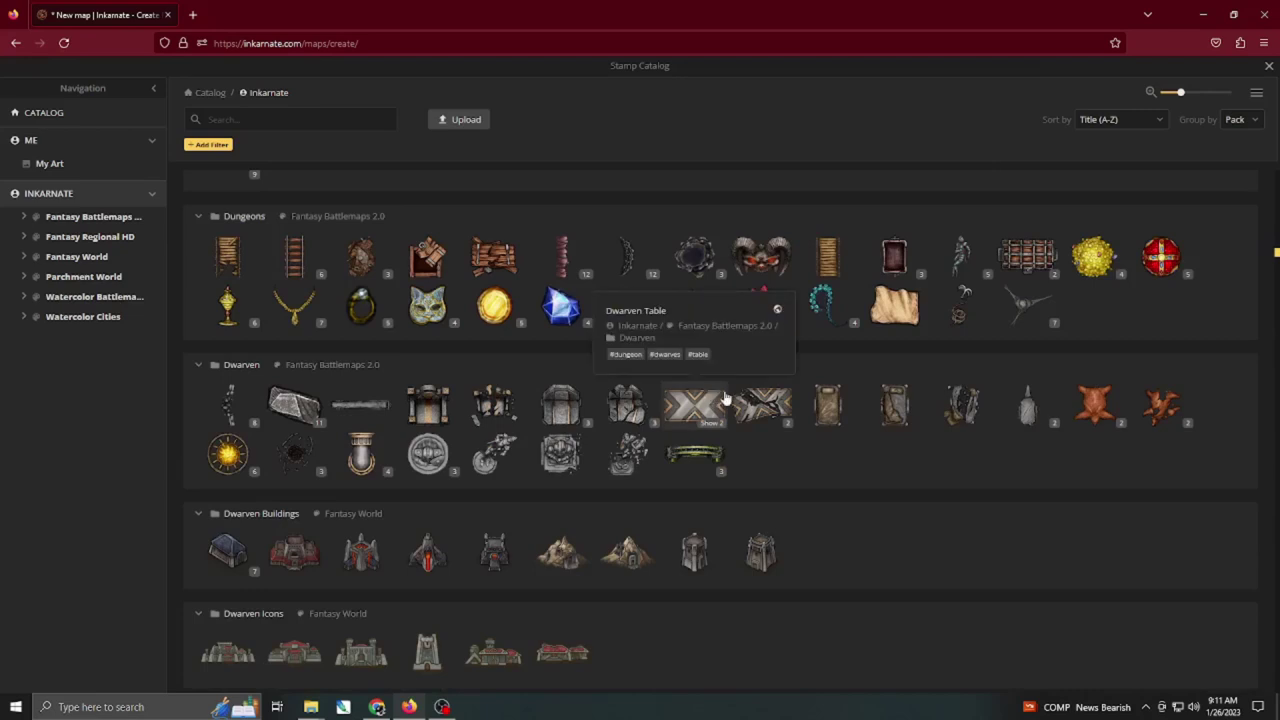
scroll(725, 398, down, 2)
scroll(731, 400, down, 10)
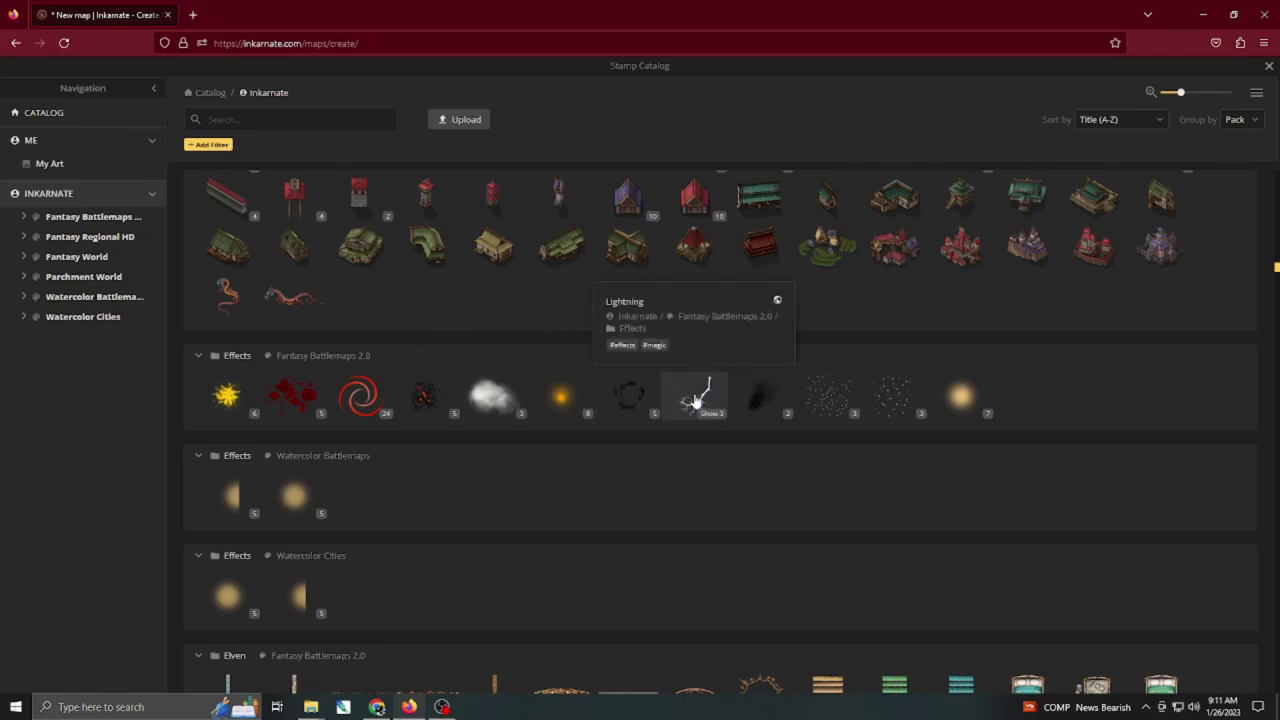
click(500, 400)
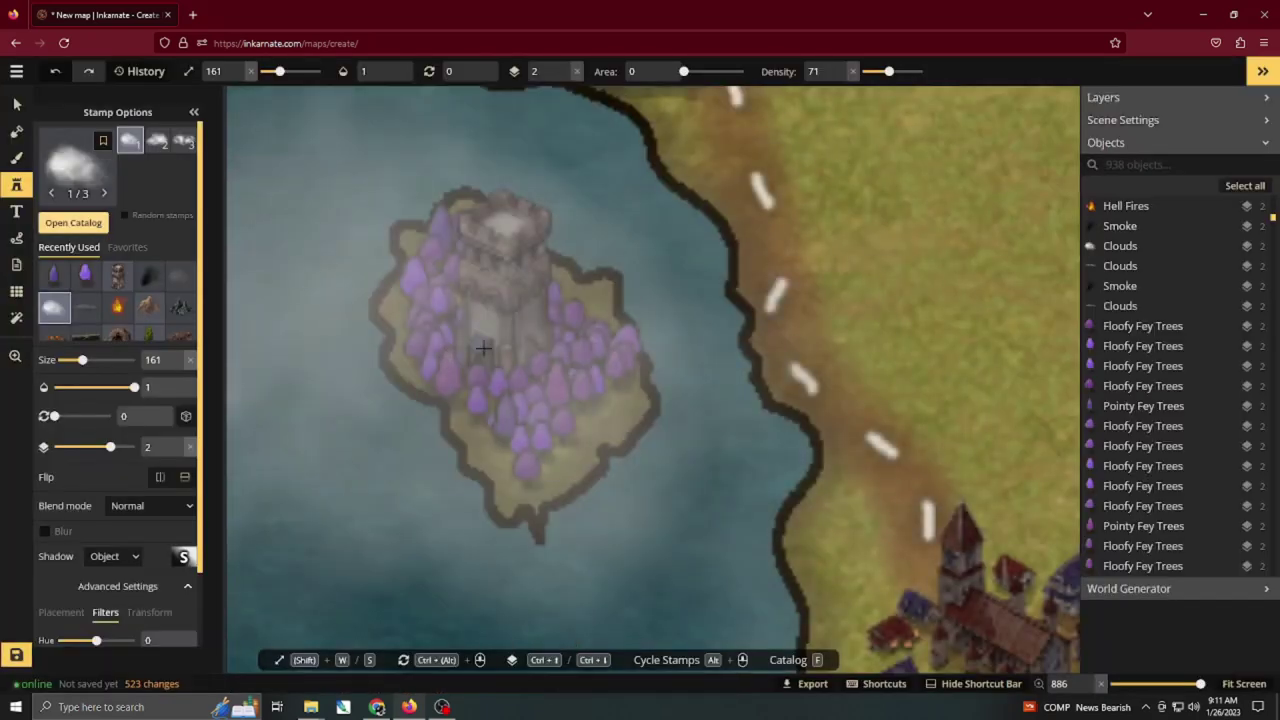
Set the cloud stamp to size 34 with random stamps enabled and place clouds along the island's north and east sides.
key(s)
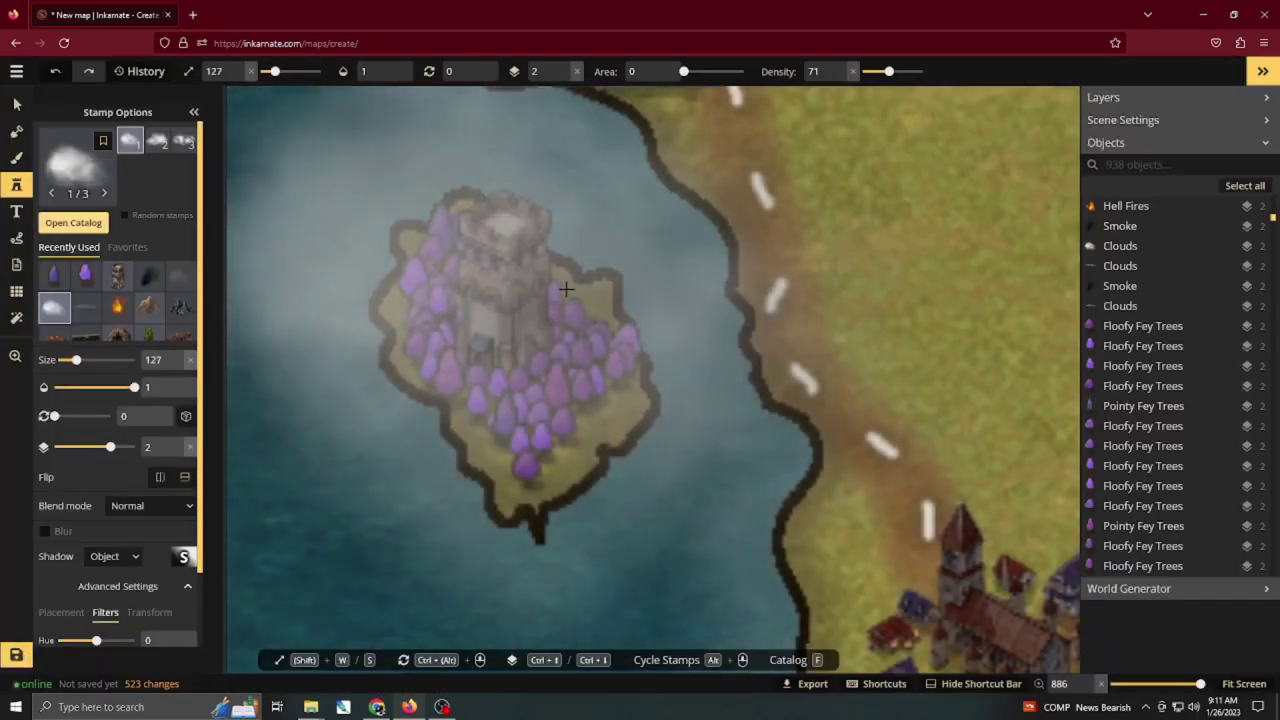
key(s)
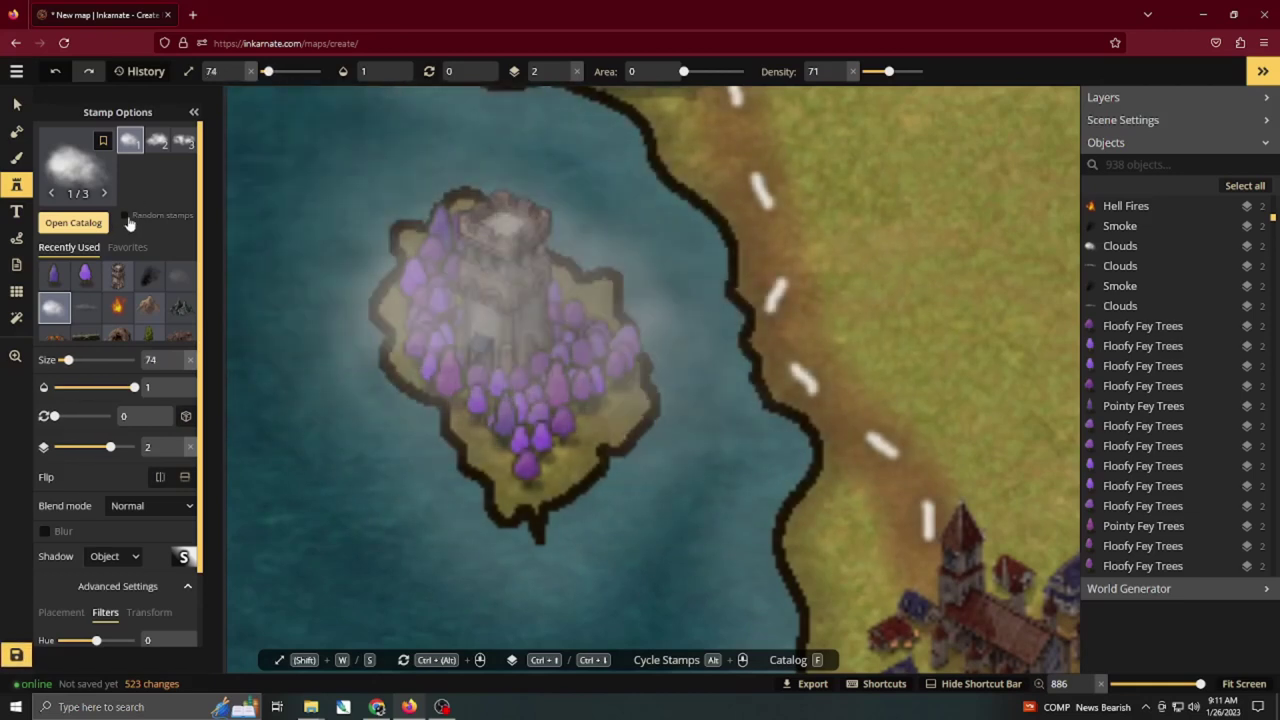
click(125, 217)
key(s)
key(s)
click(415, 232)
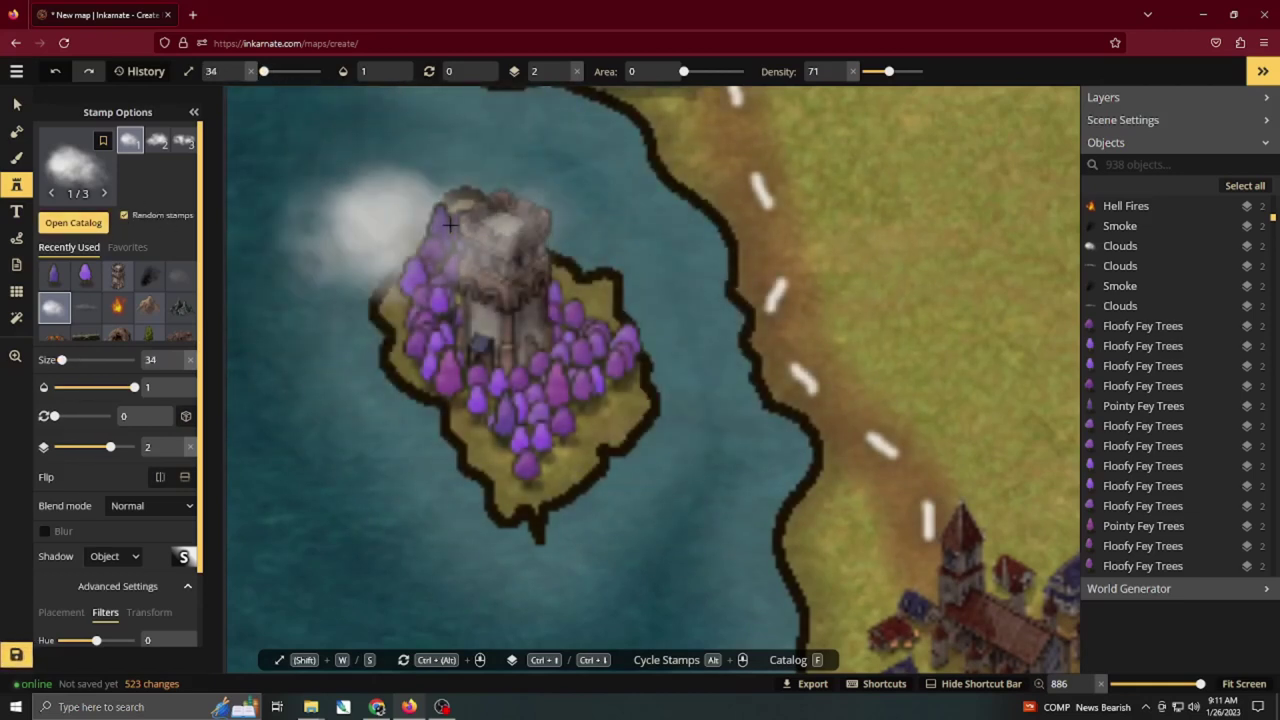
click(558, 190)
click(650, 325)
click(608, 438)
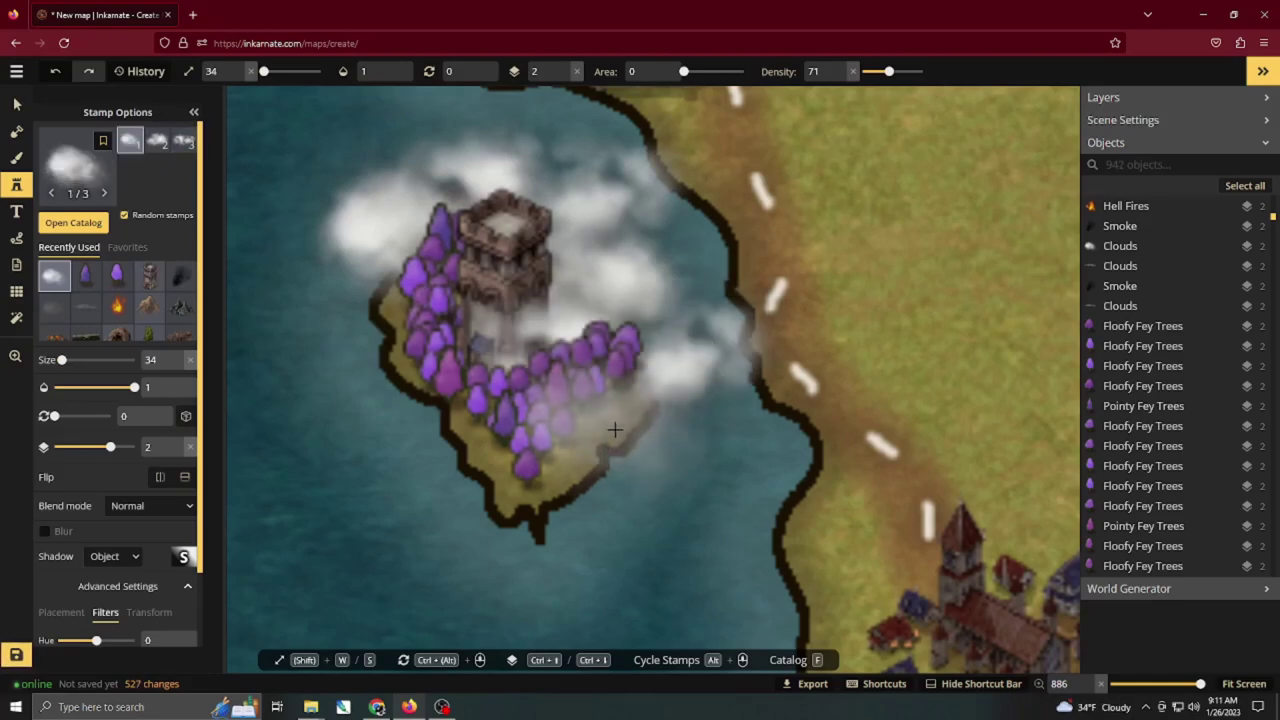
Complete the cloud ring by placing clouds along the island's south and west shores and one more to the east.
click(452, 455)
click(436, 432)
click(362, 314)
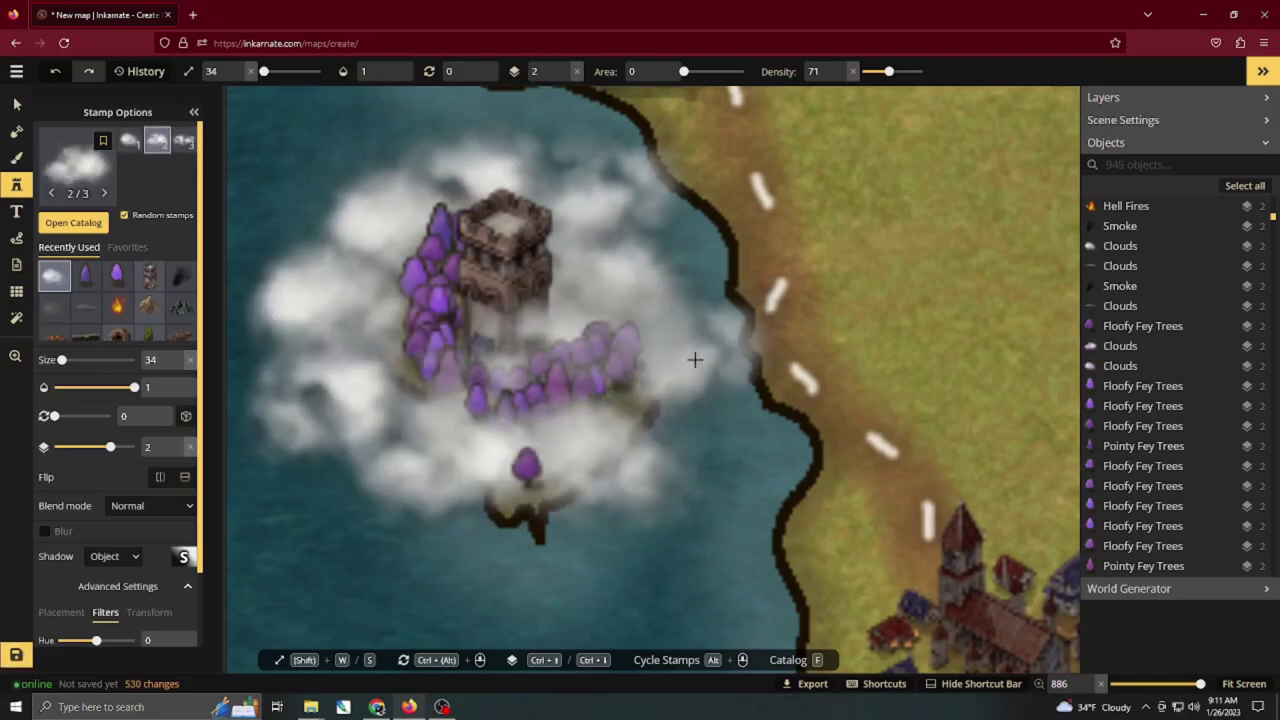
click(692, 364)
Browse the Fantasy Regional HD stamps in the catalog and choose the Fortress Town stamp.
scroll(660, 371, down, 4)
drag(776, 368, 586, 294)
scroll(581, 265, down, 2)
scroll(629, 240, down, 1)
scroll(643, 268, down, 1)
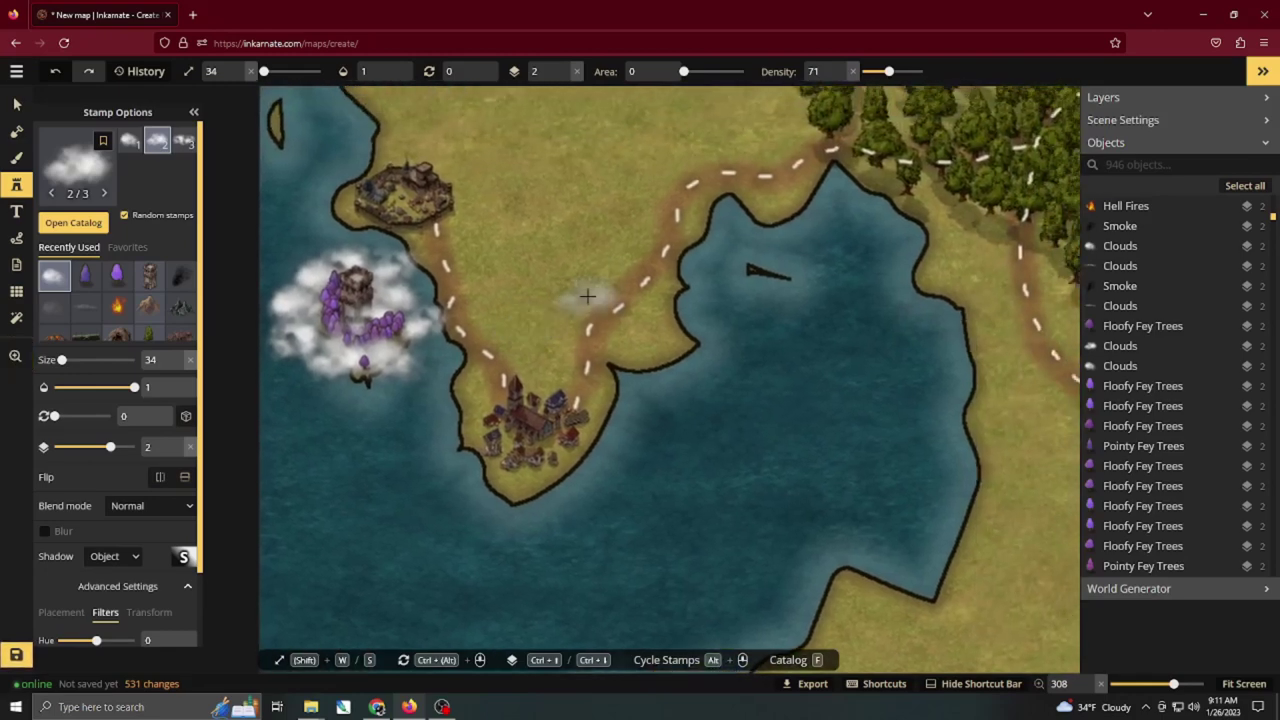
scroll(744, 403, down, 2)
drag(787, 468, 780, 307)
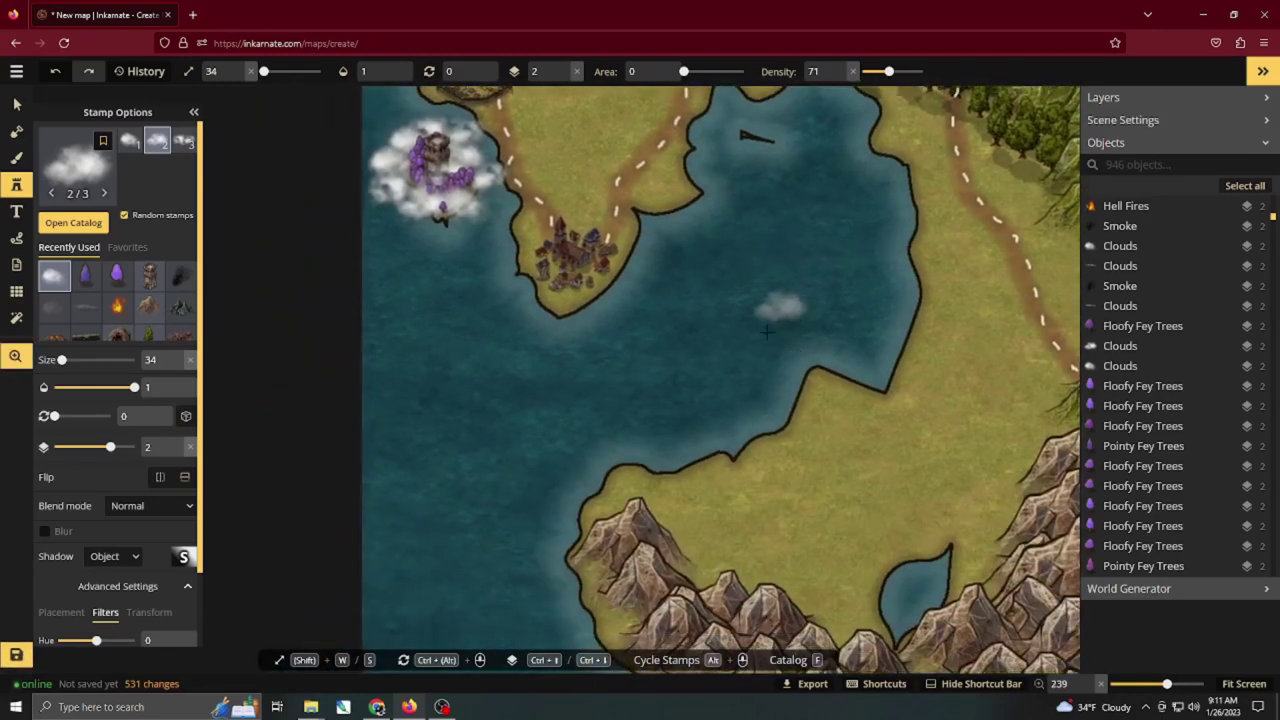
click(74, 223)
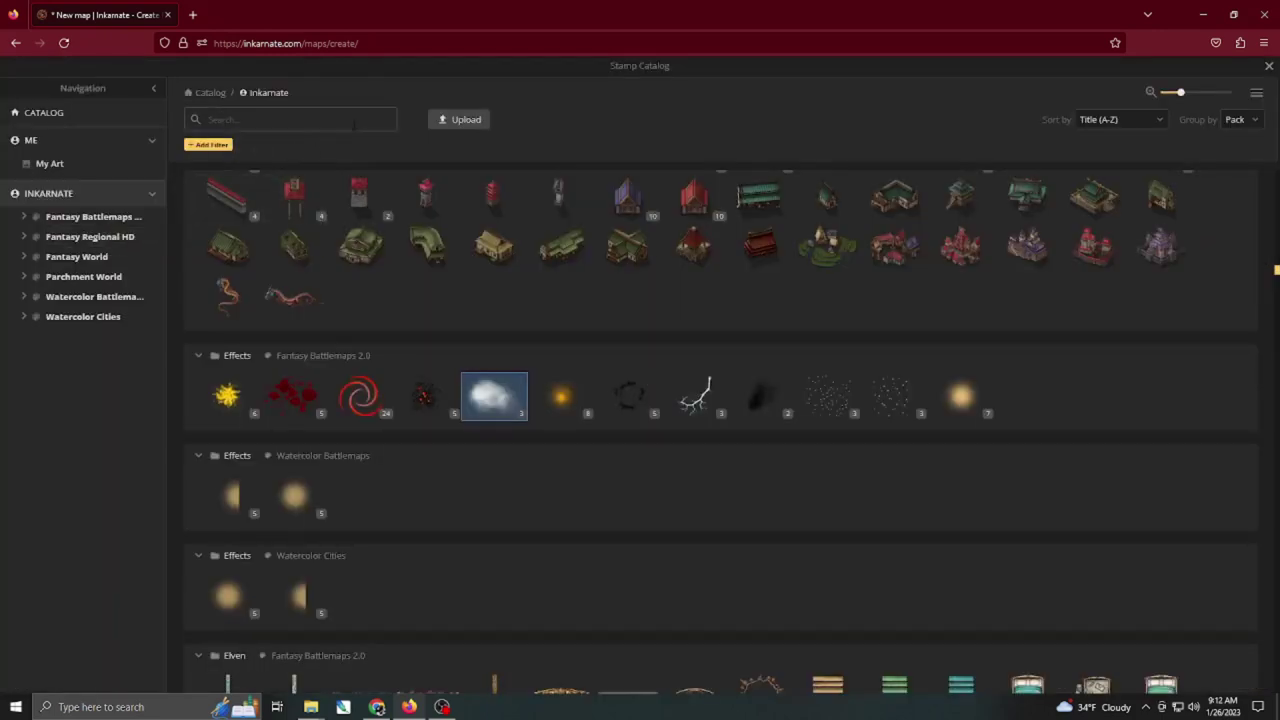
click(40, 238)
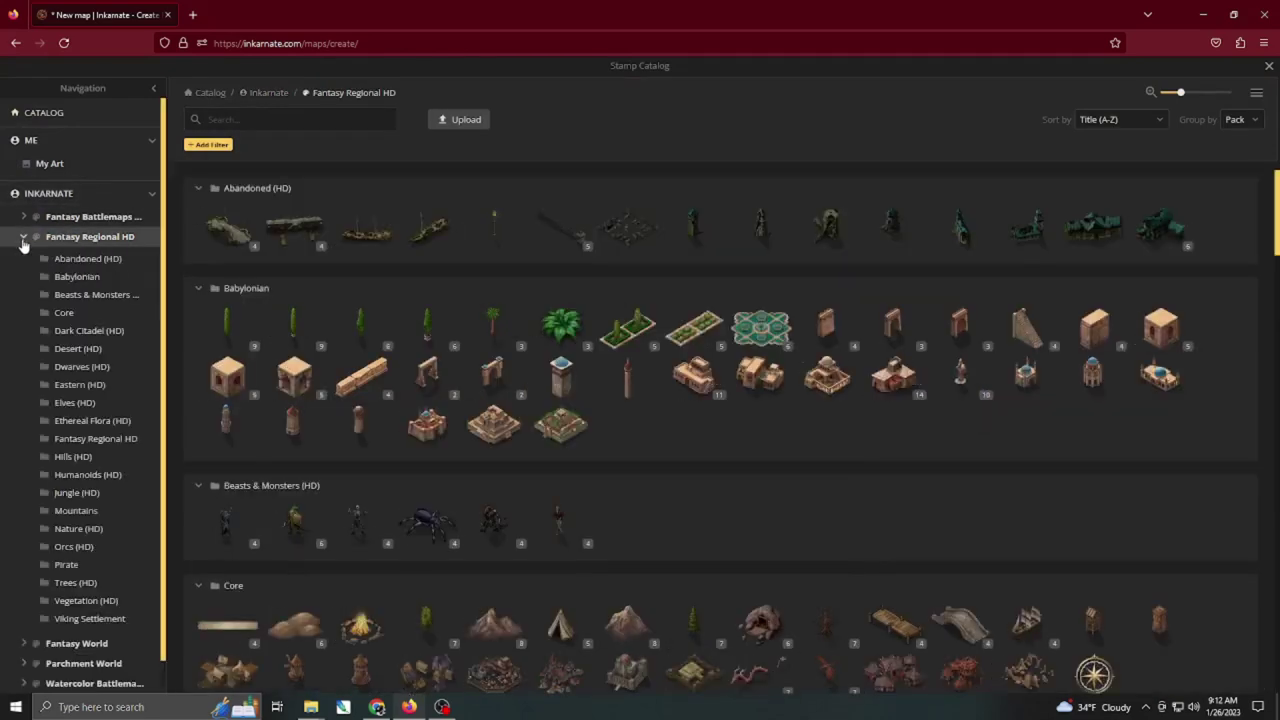
scroll(594, 366, down, 10)
scroll(606, 367, down, 10)
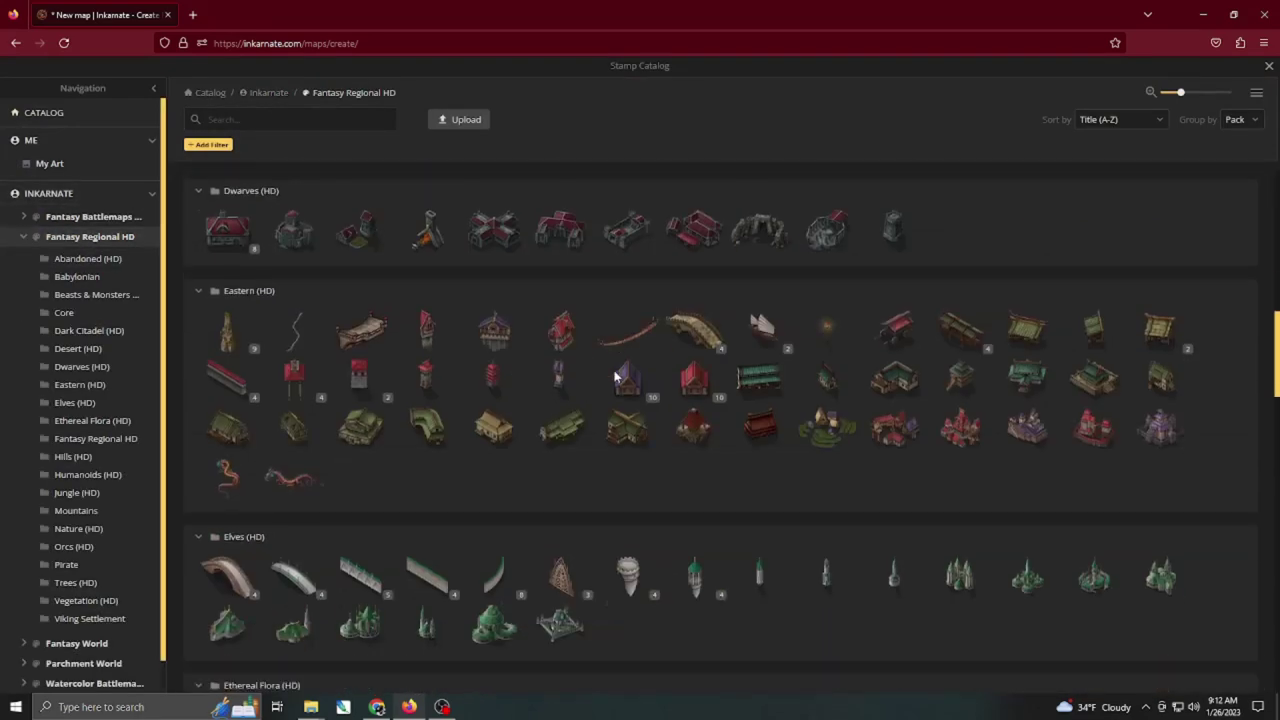
scroll(620, 372, down, 4)
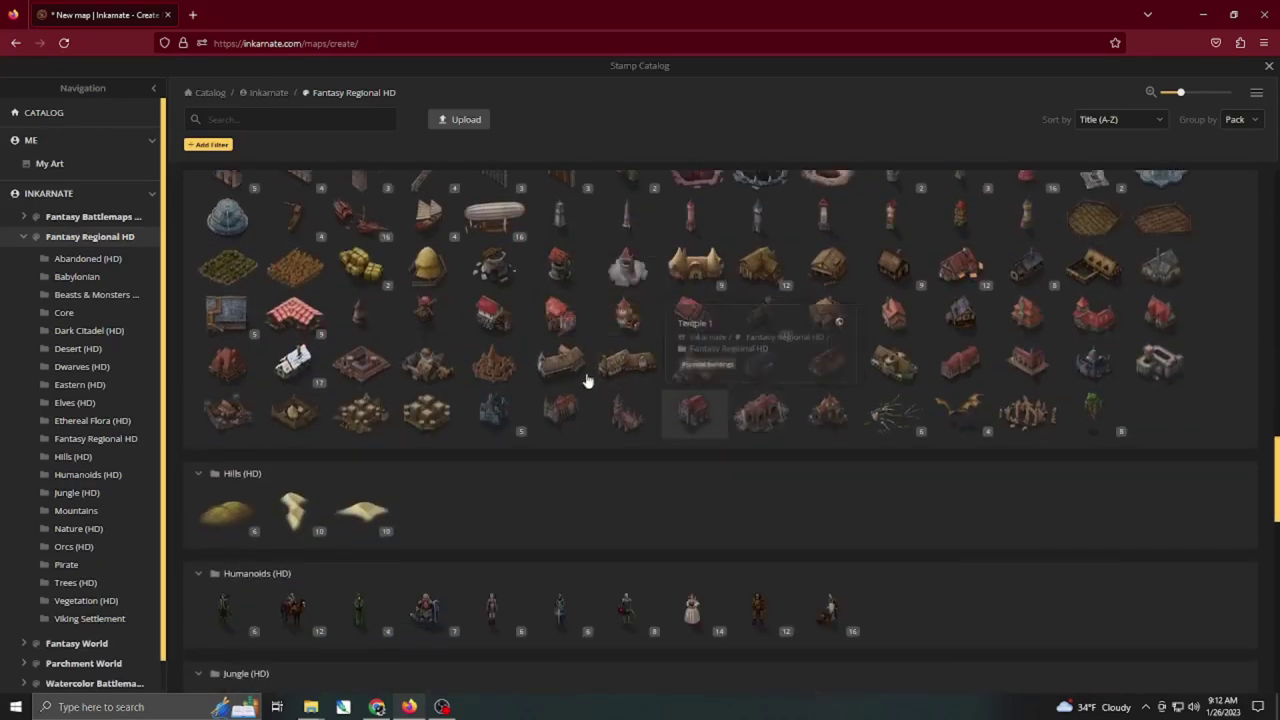
click(365, 413)
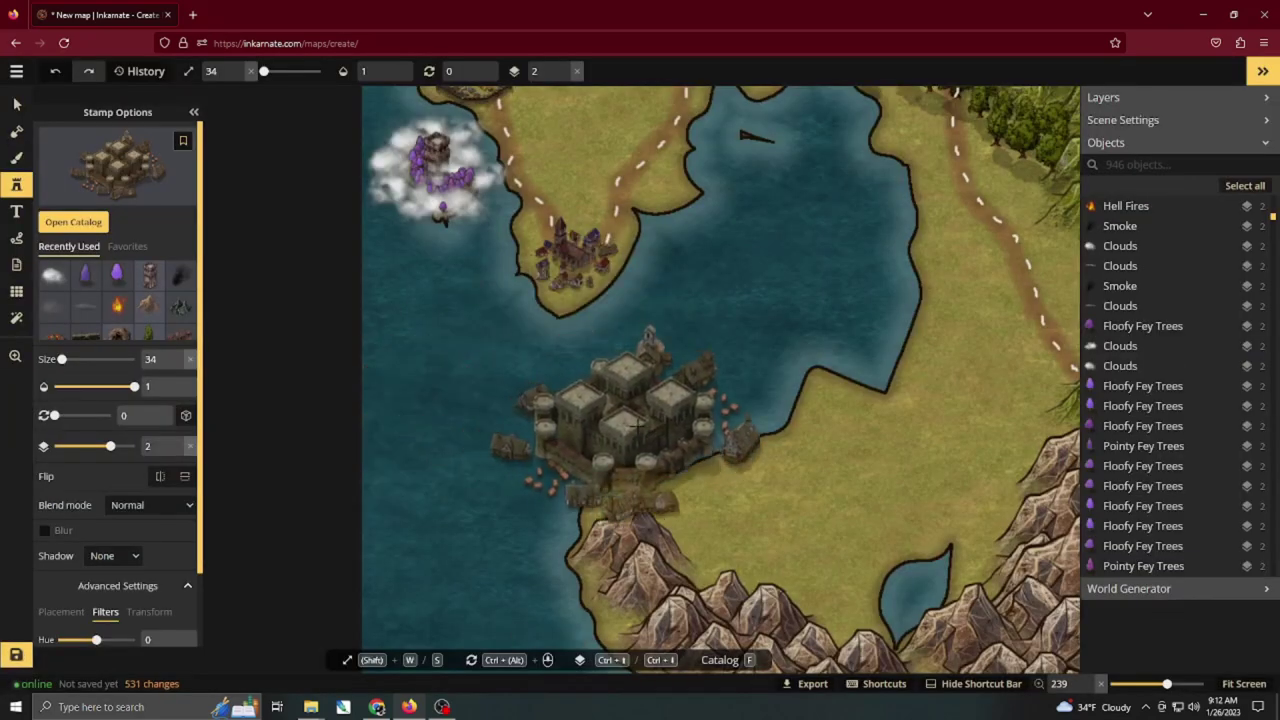
Place the Fortress Town at size 10 on the coastal point at the bay's southern shore.
key(s)
key(s)
key(s)
key(s)
key(s)
key(s)
key(s)
key(s)
key(s)
key(s)
key(s)
key(s)
key(s)
key(s)
key(s)
key(s)
key(s)
key(s)
key(s)
key(s)
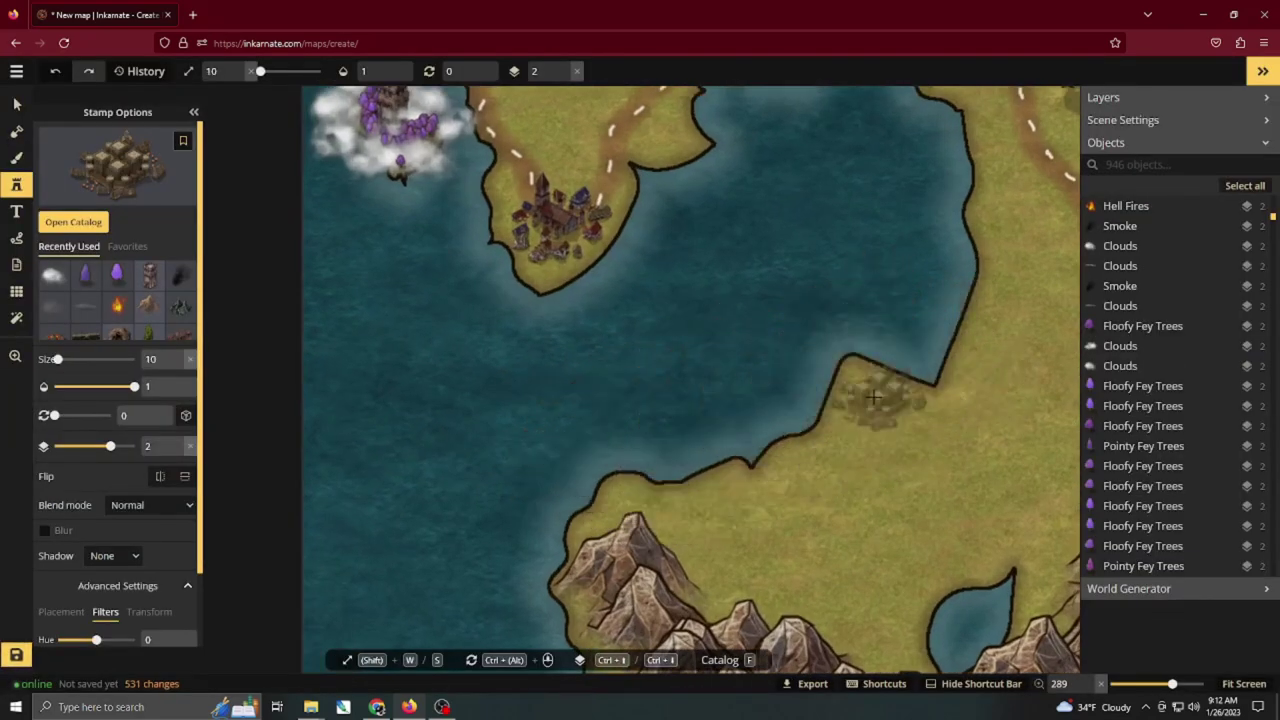
click(873, 398)
key(Escape)
Draw a white dashed path of width 1.5 from the main road down the bay's eastern shore to the Fortress Town.
drag(757, 400, 511, 437)
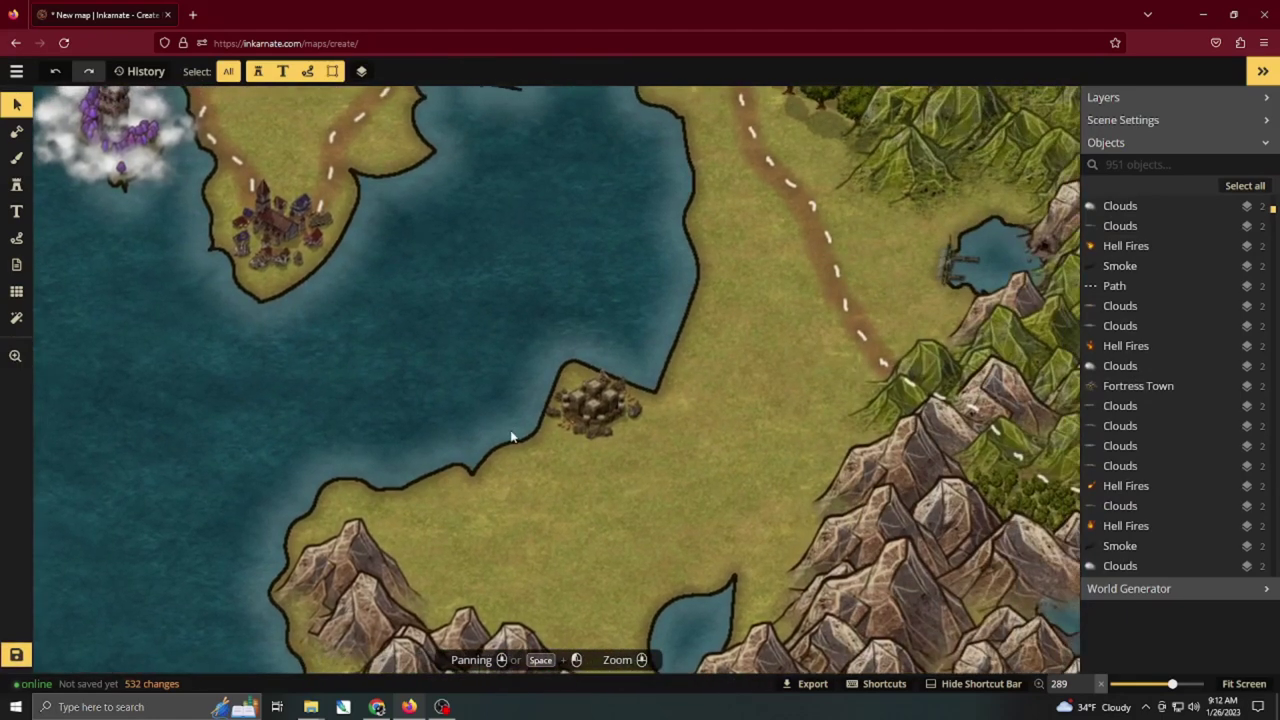
click(16, 240)
drag(792, 187, 754, 242)
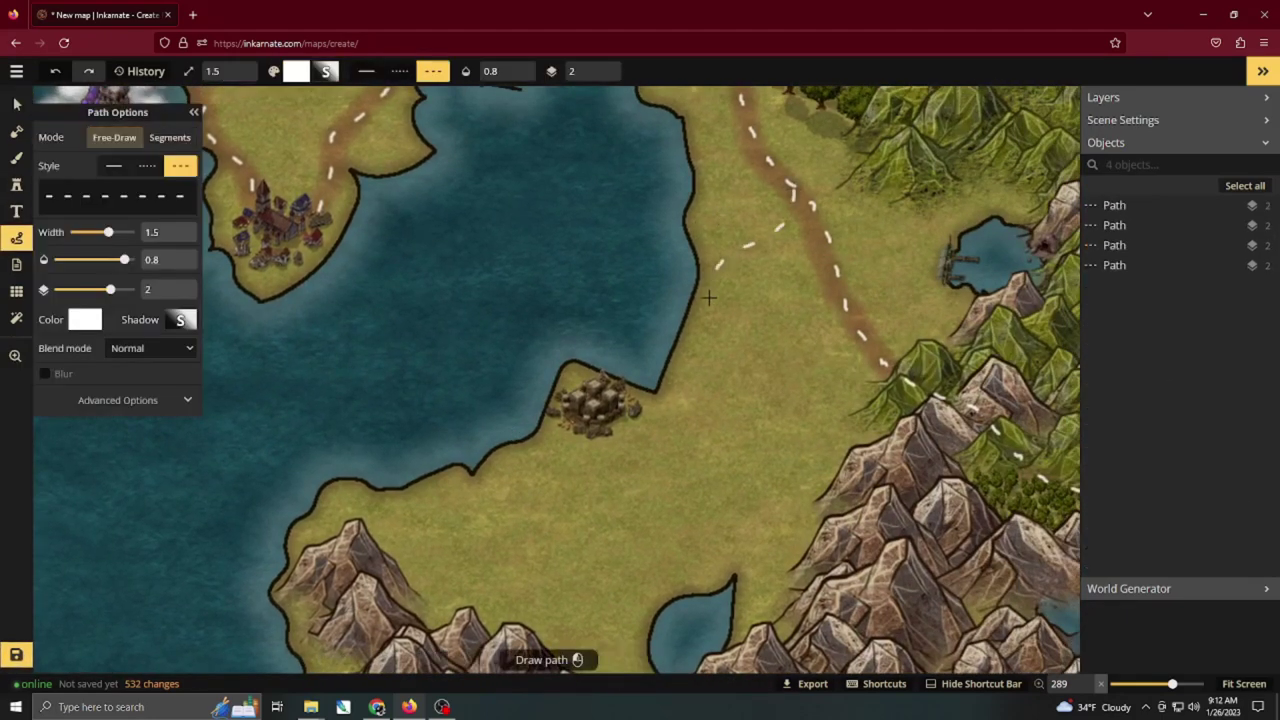
drag(630, 422, 606, 424)
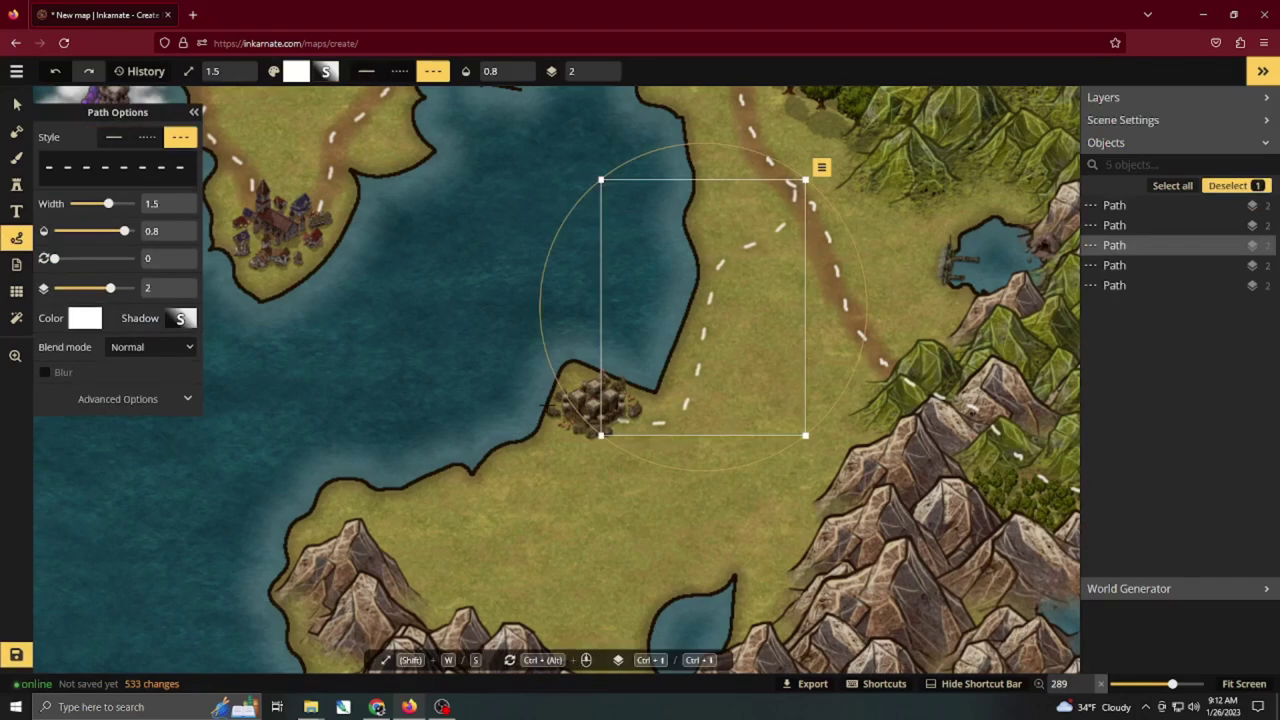
Paint brown dirt texture beneath the new dashed path with a round brush at size 15 and opacity 0.6.
click(17, 160)
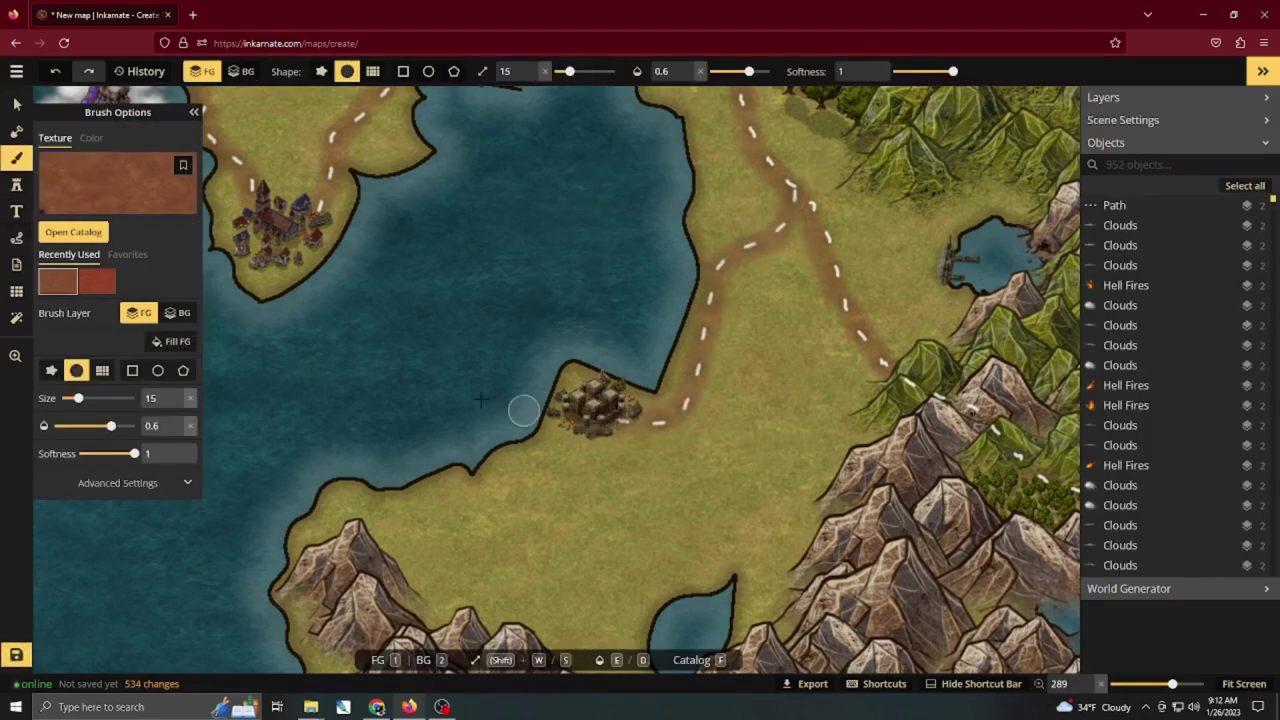
scroll(493, 403, down, 5)
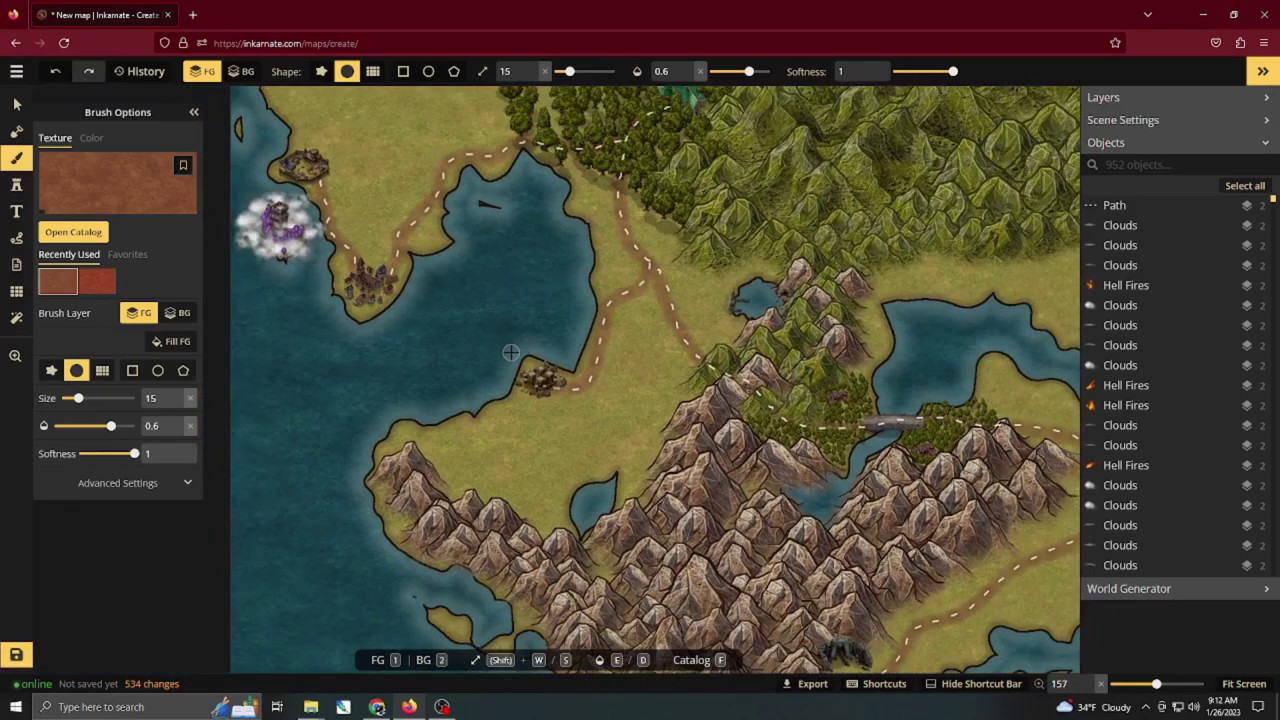
drag(612, 427, 537, 344)
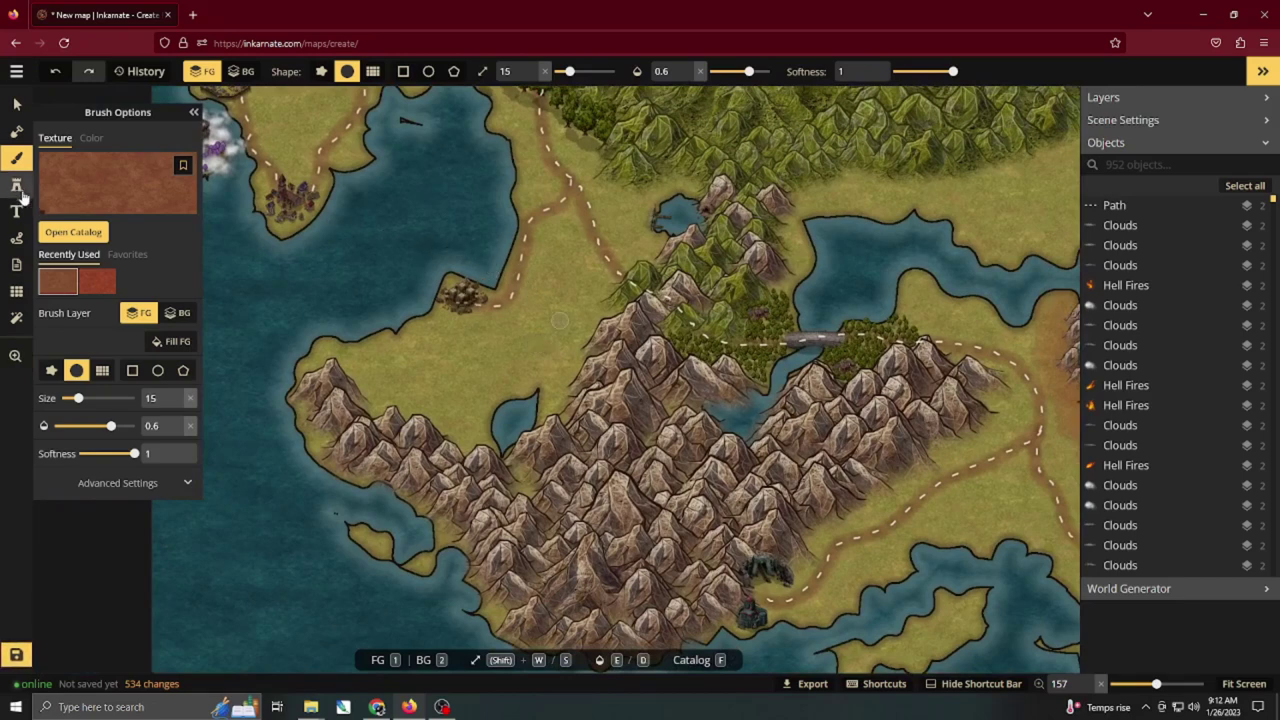
Choose the Pit 2 stamp from the Fantasy Regional HD group of the stamp catalog.
click(17, 187)
click(74, 222)
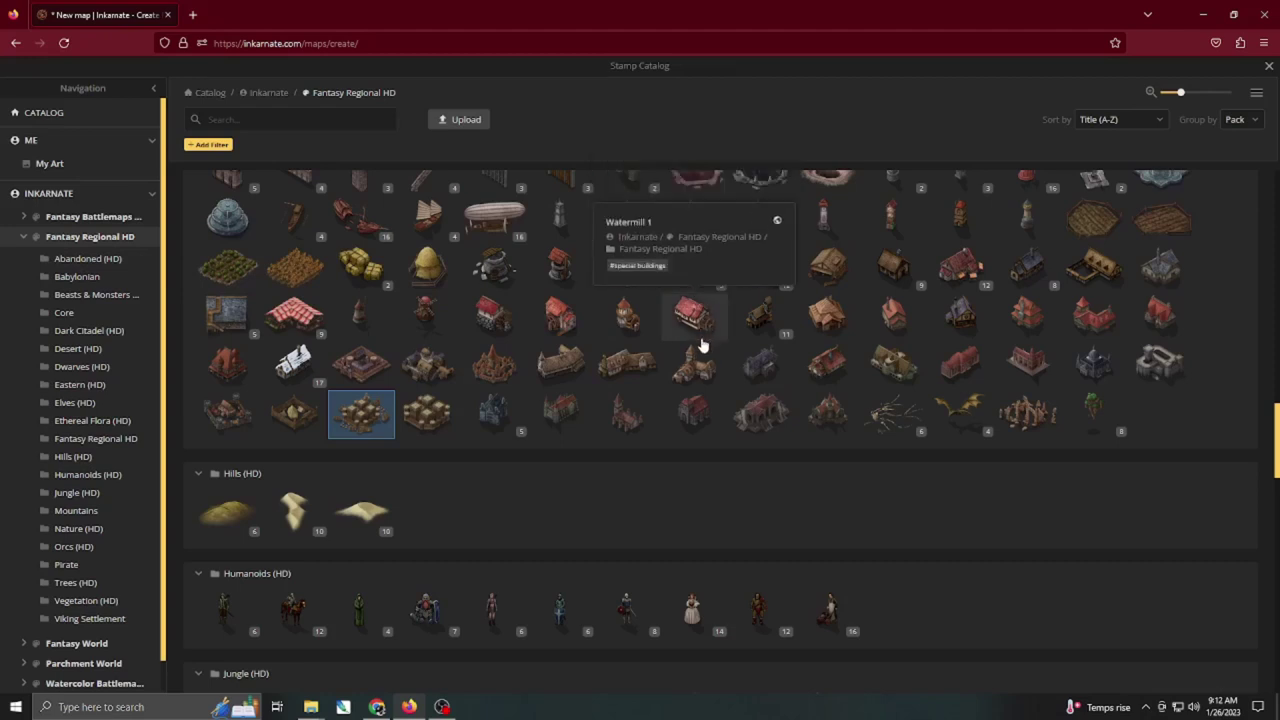
scroll(770, 355, up, 3)
mouse_move(828, 437)
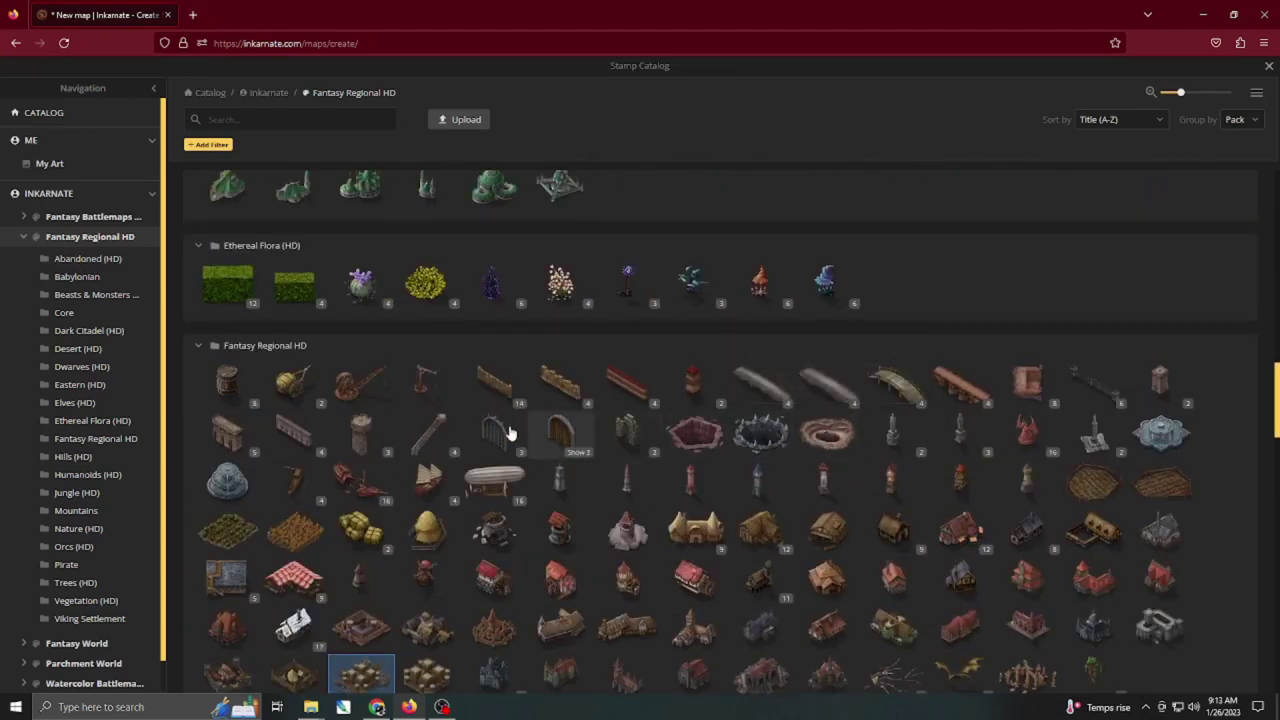
mouse_move(760, 445)
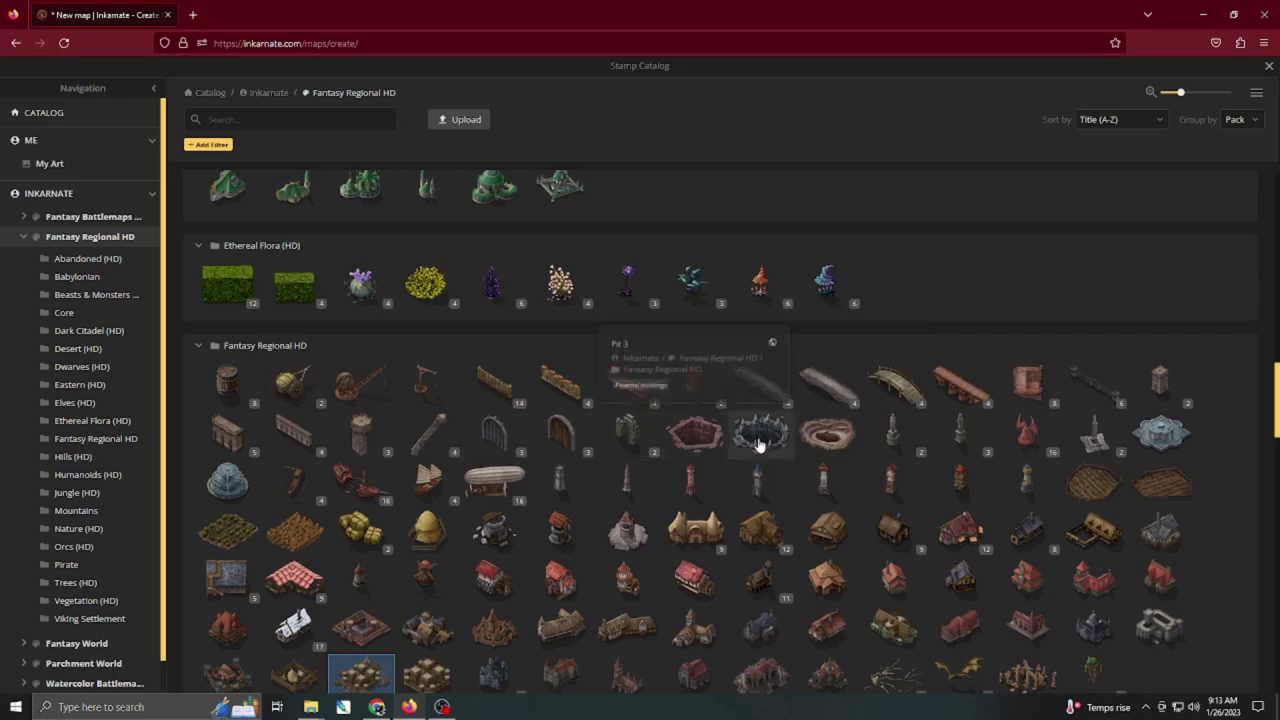
click(825, 440)
Enlarge the pit stamp and place it on the western peninsula just east of the northernmost mountains.
scroll(448, 333, up, 4)
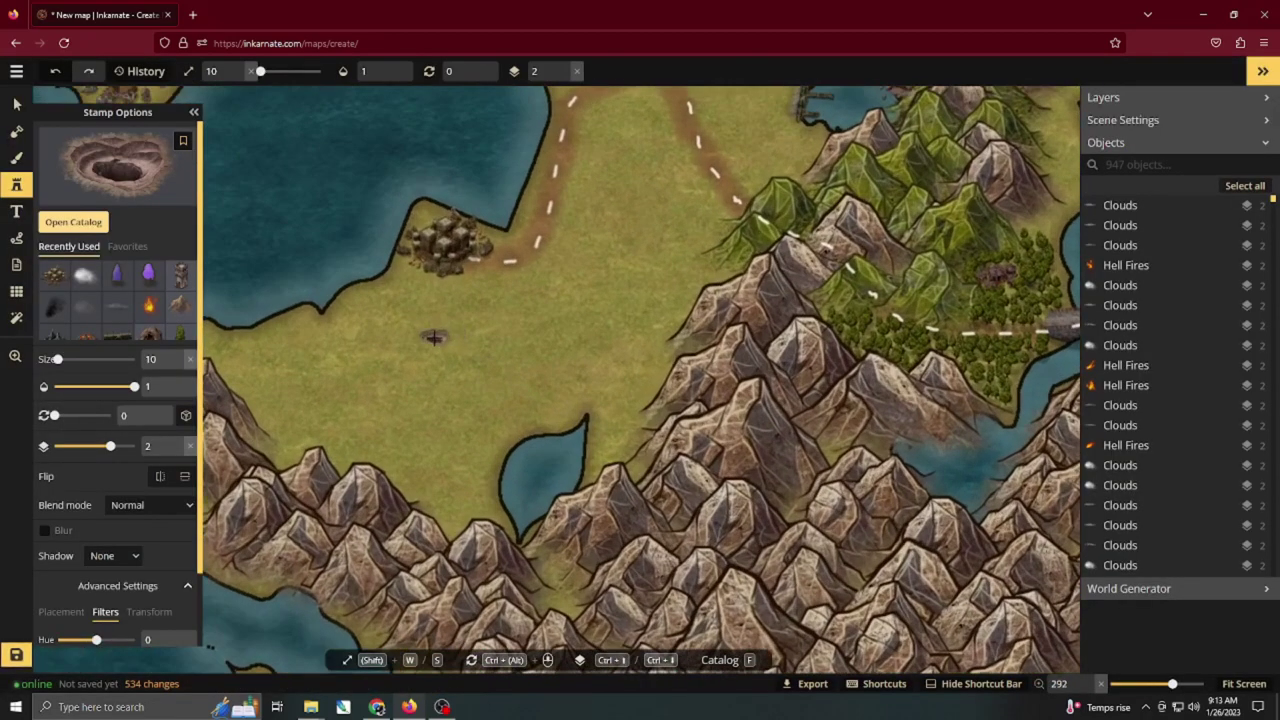
key(w)
key(w)
key(w)
drag(350, 341, 591, 369)
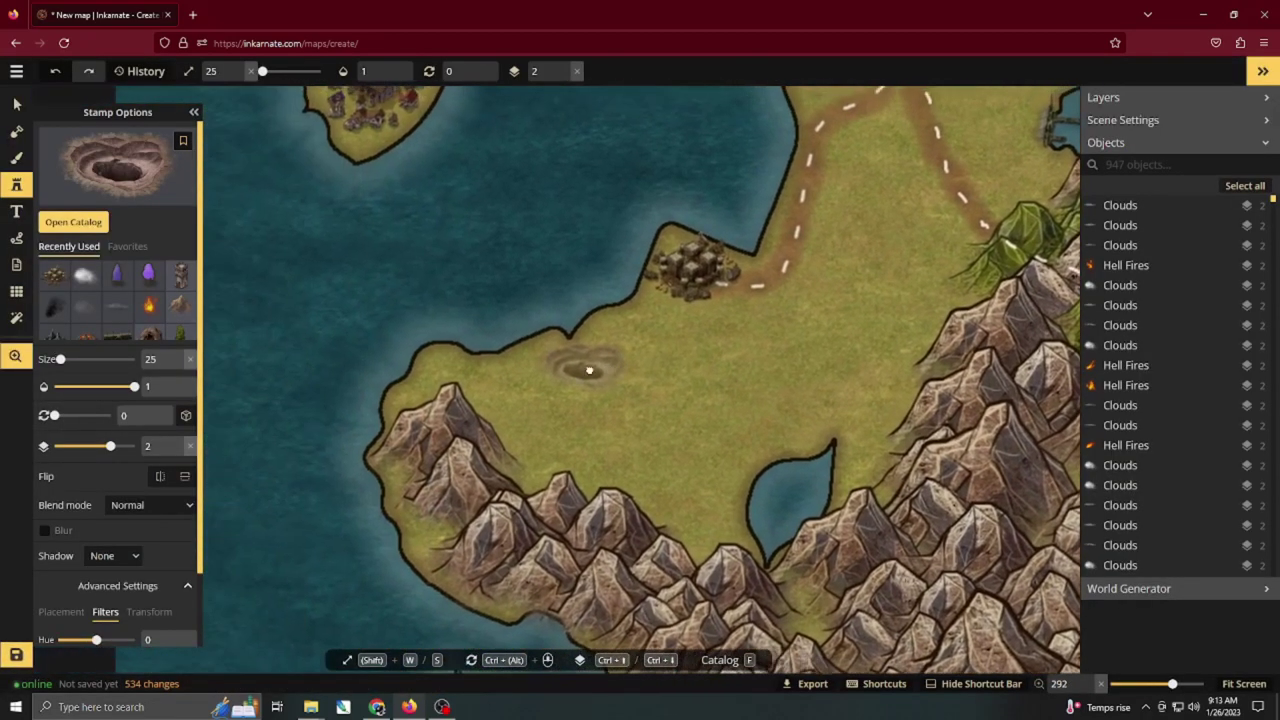
scroll(591, 369, up, 1)
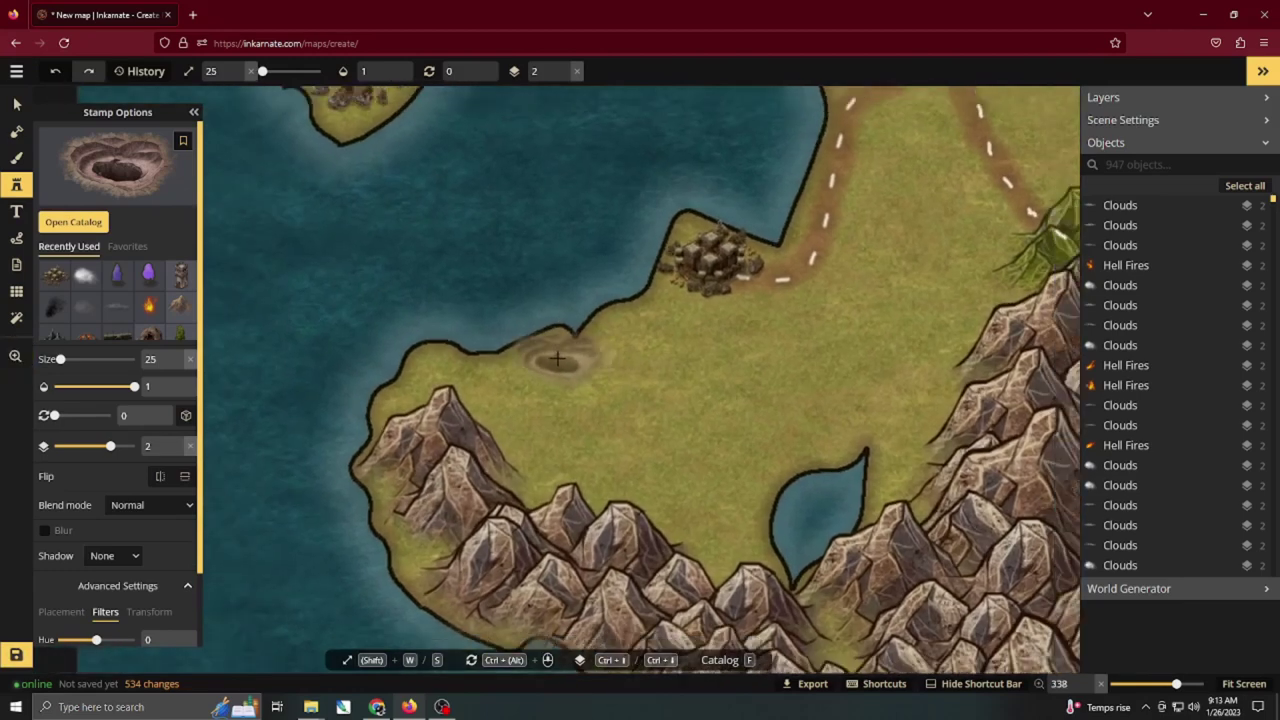
click(499, 422)
Identify the existing peninsula mountains and load the Mountains (Small) stamp at size 38 with random stamps enabled.
key(1)
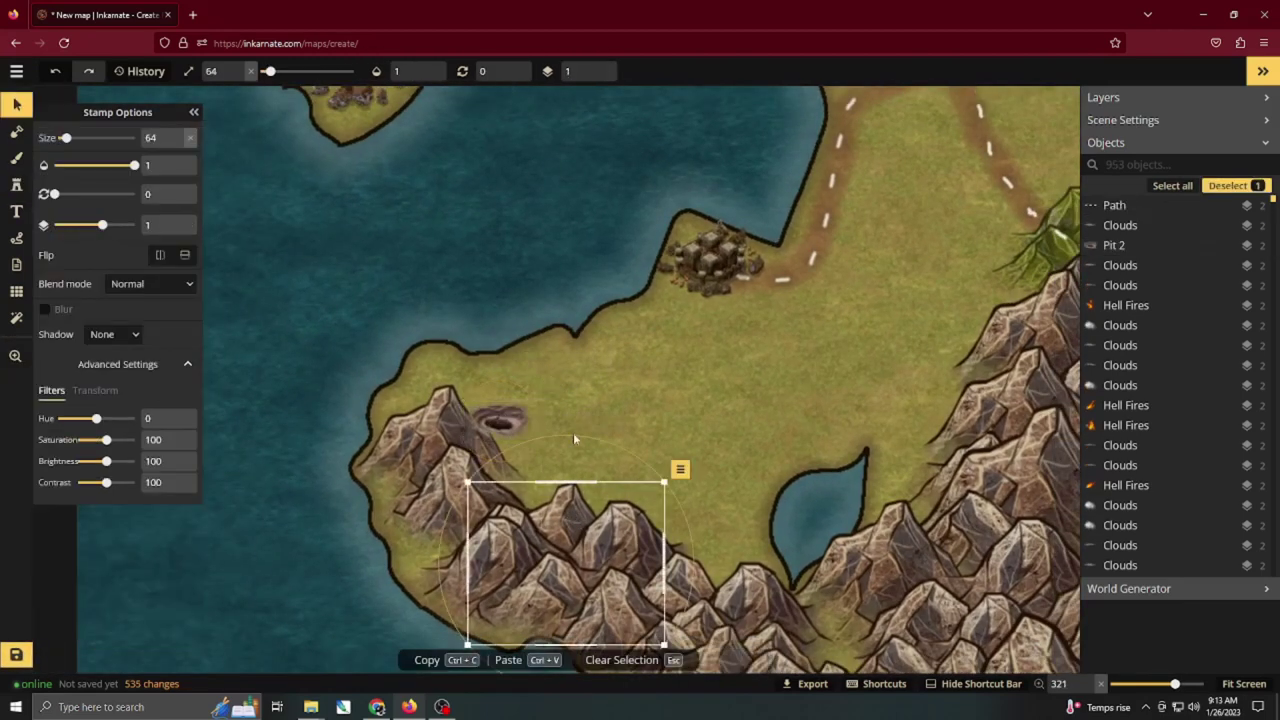
click(575, 521)
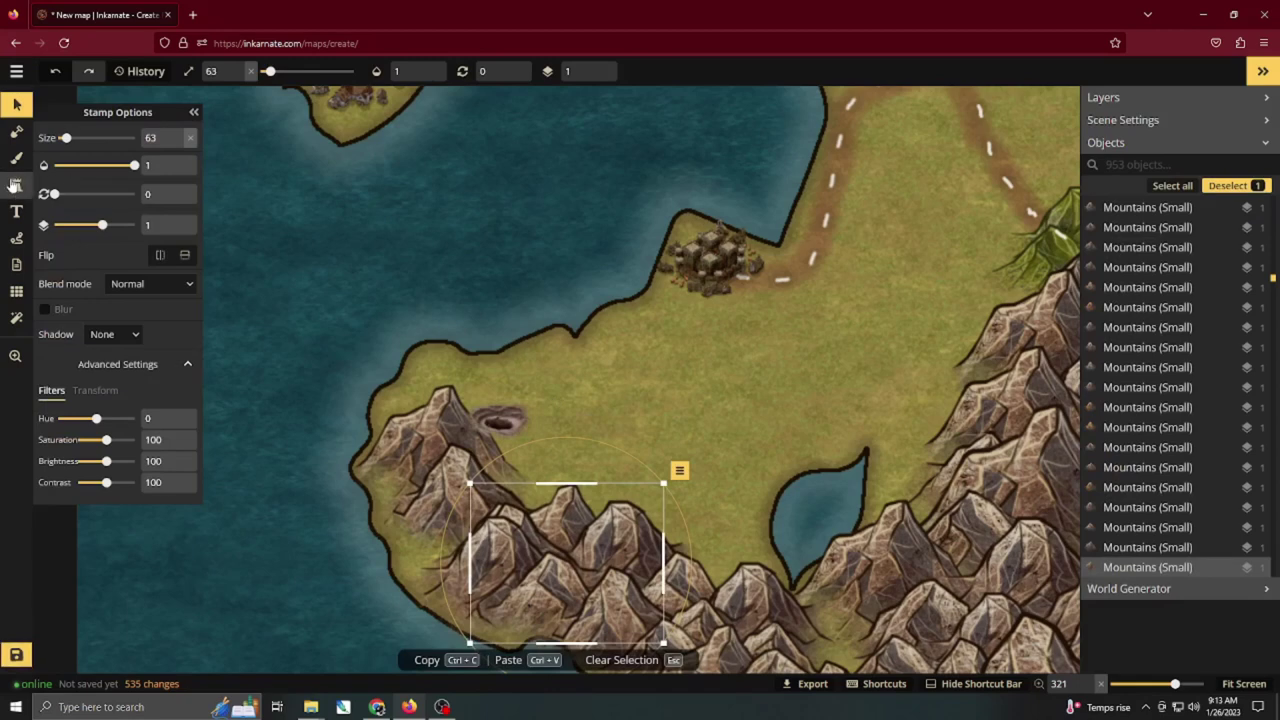
click(16, 185)
click(78, 175)
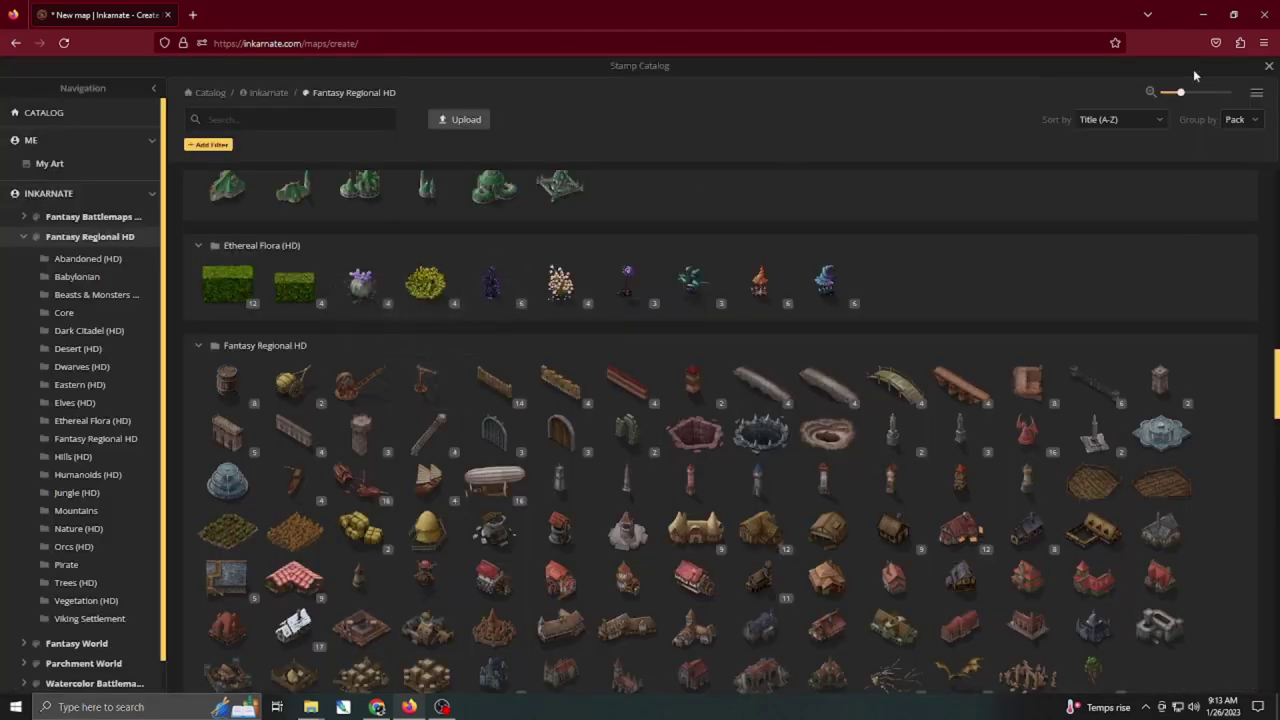
click(1268, 66)
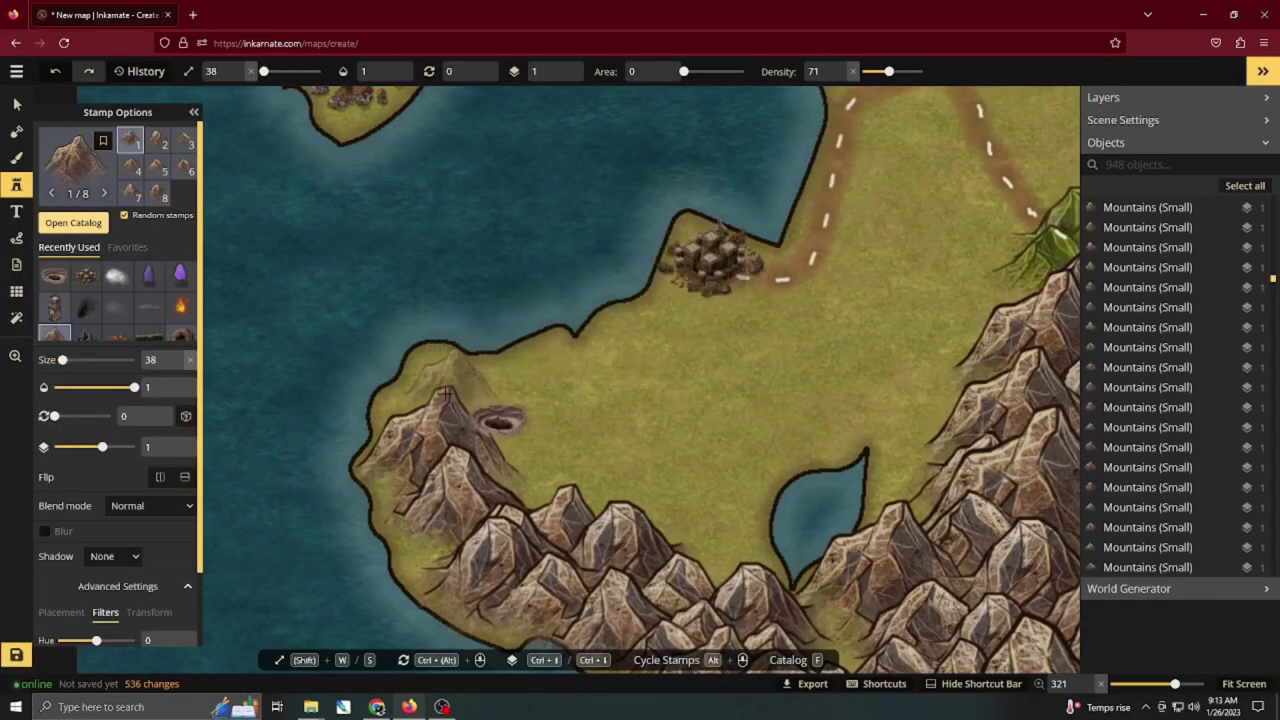
Surround the pit with small mountains across the western peninsula, reducing the stamp size to 32.
mouse_move(441, 395)
mouse_down()
mouse_move(550, 403)
mouse_move(519, 460)
mouse_move(529, 496)
mouse_move(587, 455)
mouse_move(588, 428)
mouse_move(493, 384)
mouse_move(443, 405)
mouse_move(446, 432)
mouse_move(513, 460)
mouse_move(550, 459)
mouse_move(543, 366)
mouse_up()
mouse_move(622, 335)
mouse_down()
mouse_move(580, 376)
mouse_move(617, 350)
mouse_move(598, 388)
mouse_move(620, 540)
mouse_up()
drag(543, 610, 550, 612)
drag(651, 475, 466, 434)
scroll(472, 432, down, 5)
scroll(617, 368, up, 2)
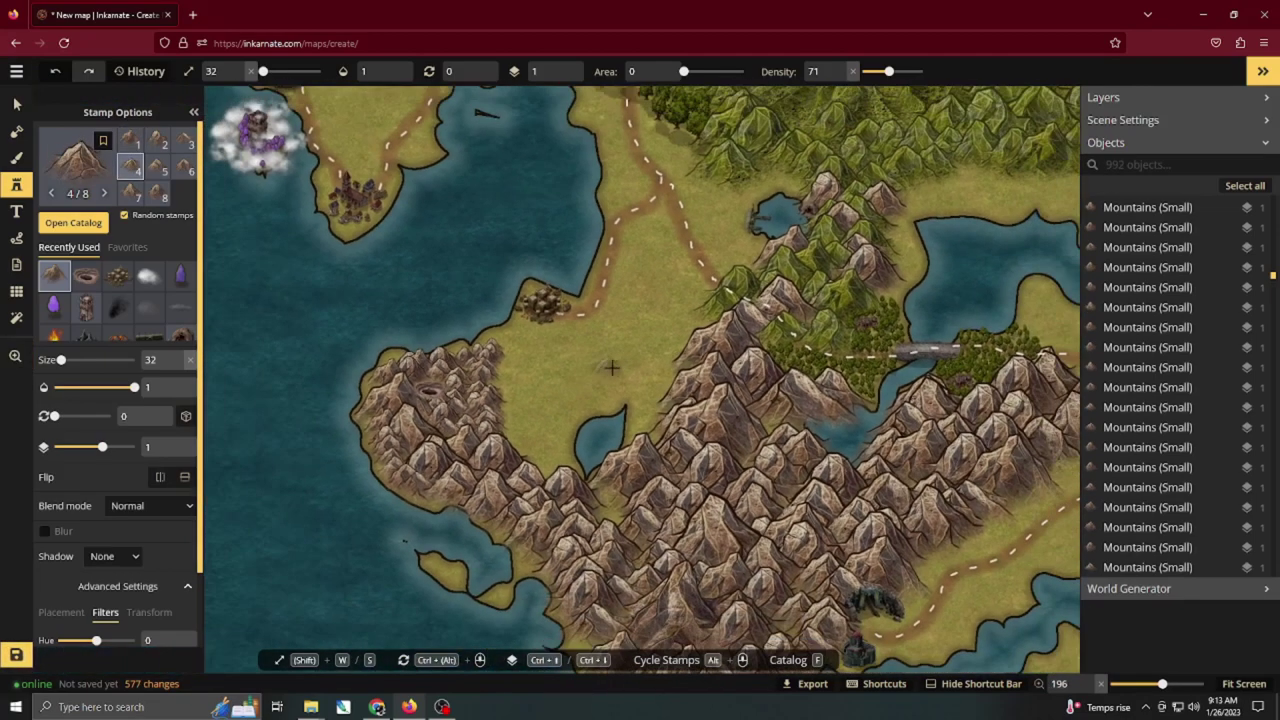
Choose the Cliffs stamp from the Nature (HD) group of the stamp catalog.
drag(667, 292, 541, 188)
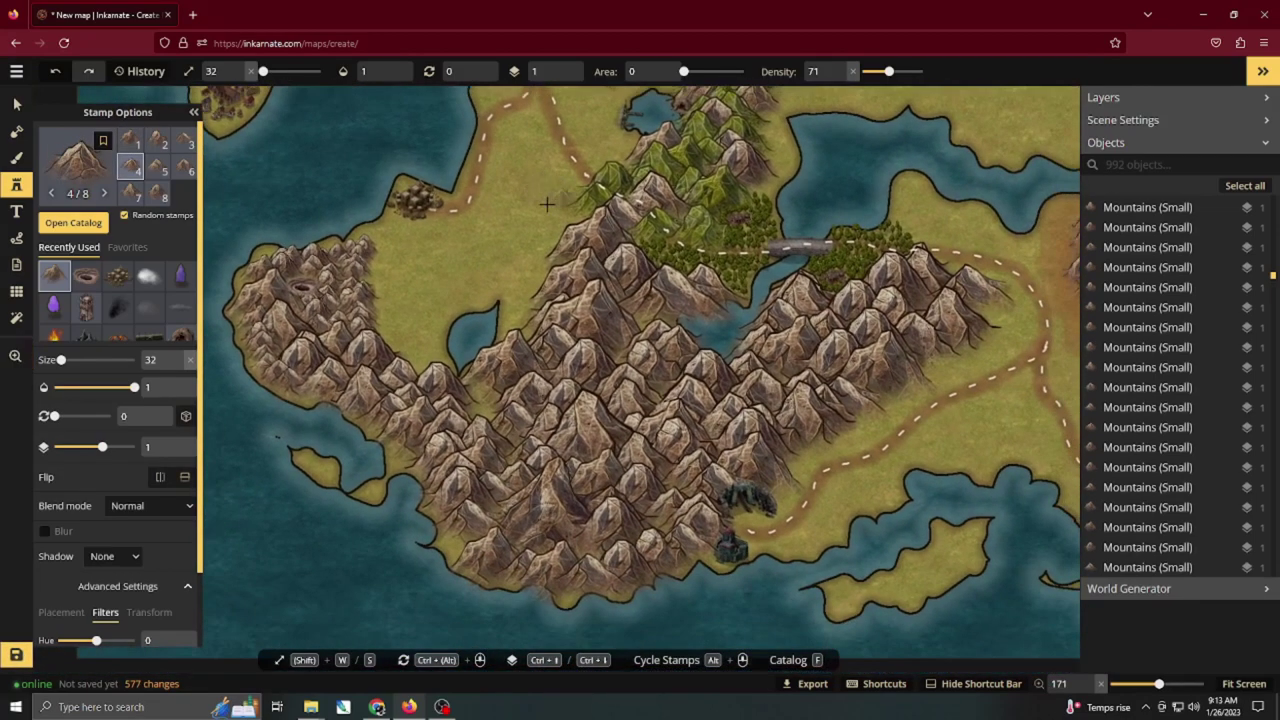
click(71, 224)
scroll(591, 355, down, 5)
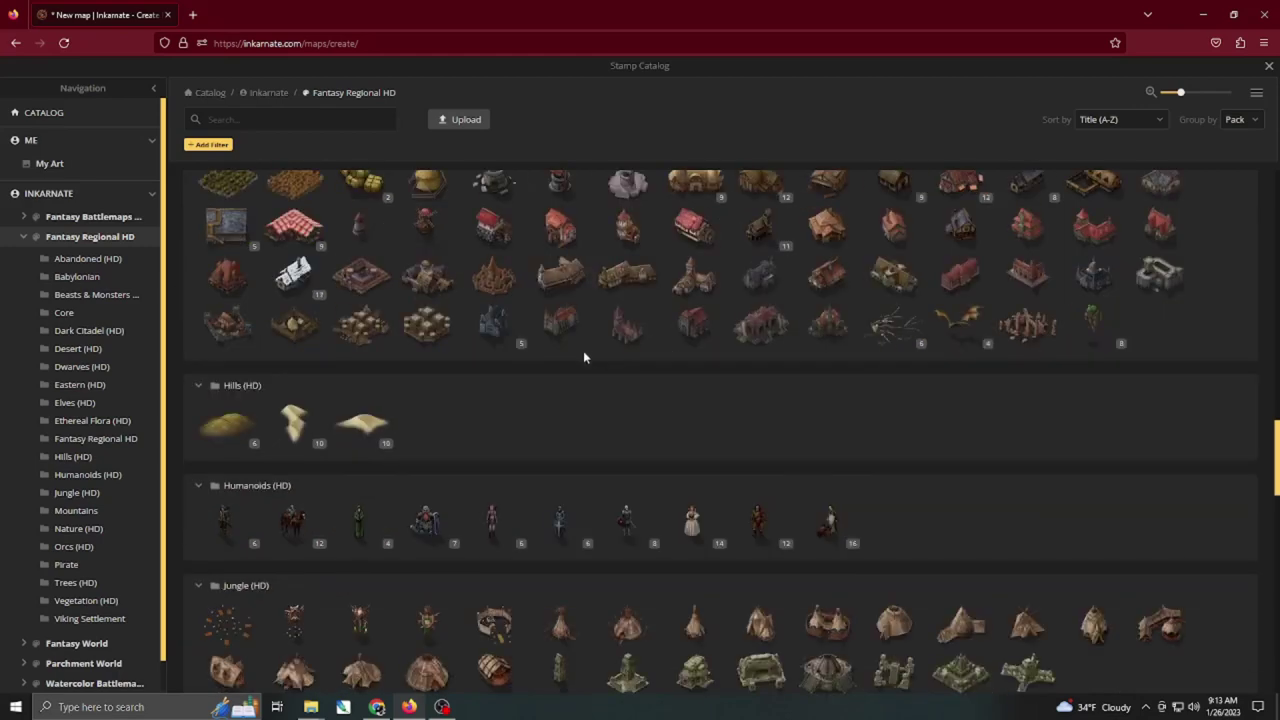
scroll(590, 356, down, 6)
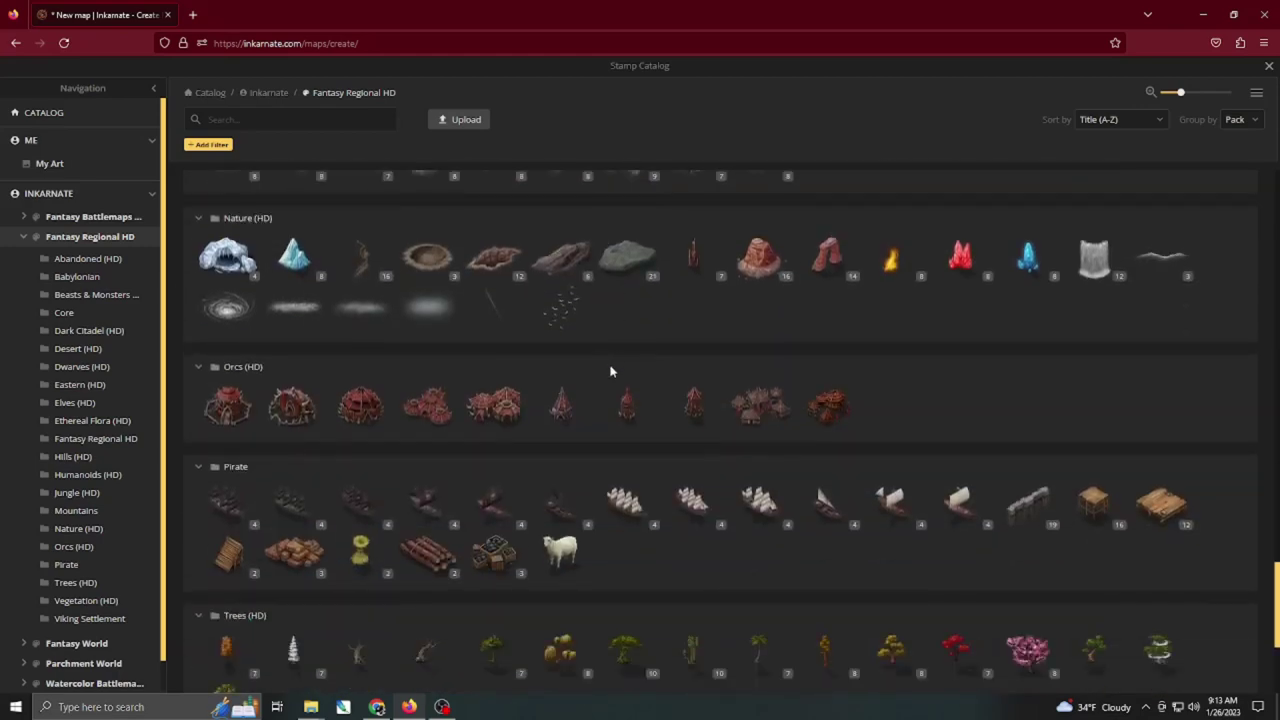
click(365, 260)
Place a size 32 cliff rotated to 15 degrees along the eastern shore of the long southern island.
drag(860, 290, 627, 380)
scroll(627, 380, up, 2)
scroll(627, 379, up, 5)
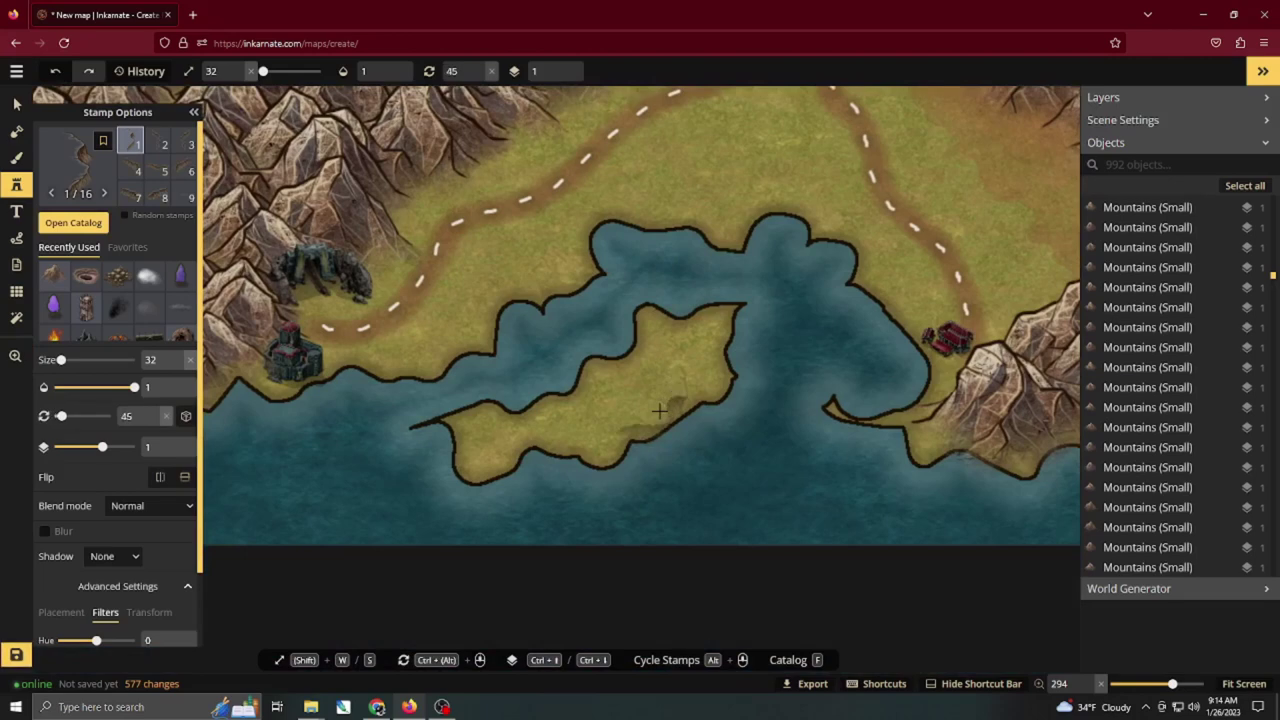
click(721, 375)
scroll(660, 380, up, 3)
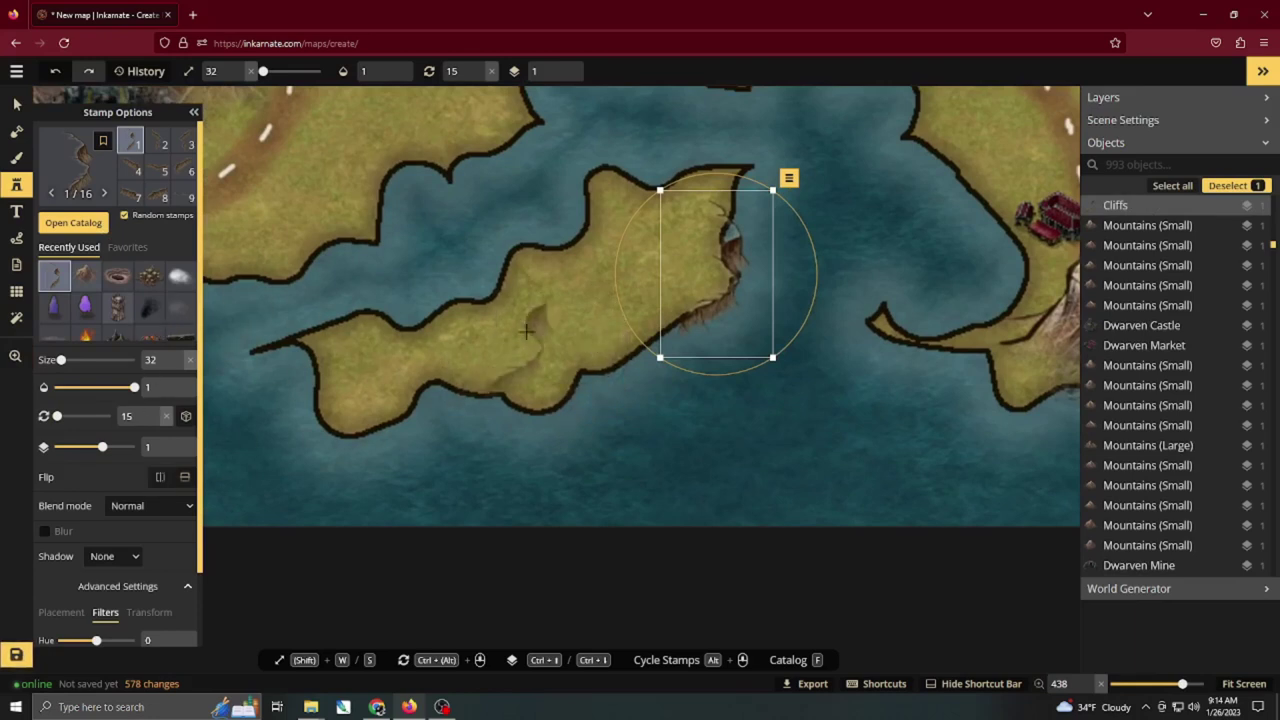
Place a horizontally flipped size 32 cliff rotated to 345 degrees at the southern island's west end.
click(342, 328)
drag(337, 341, 322, 398)
scroll(316, 378, down, 2)
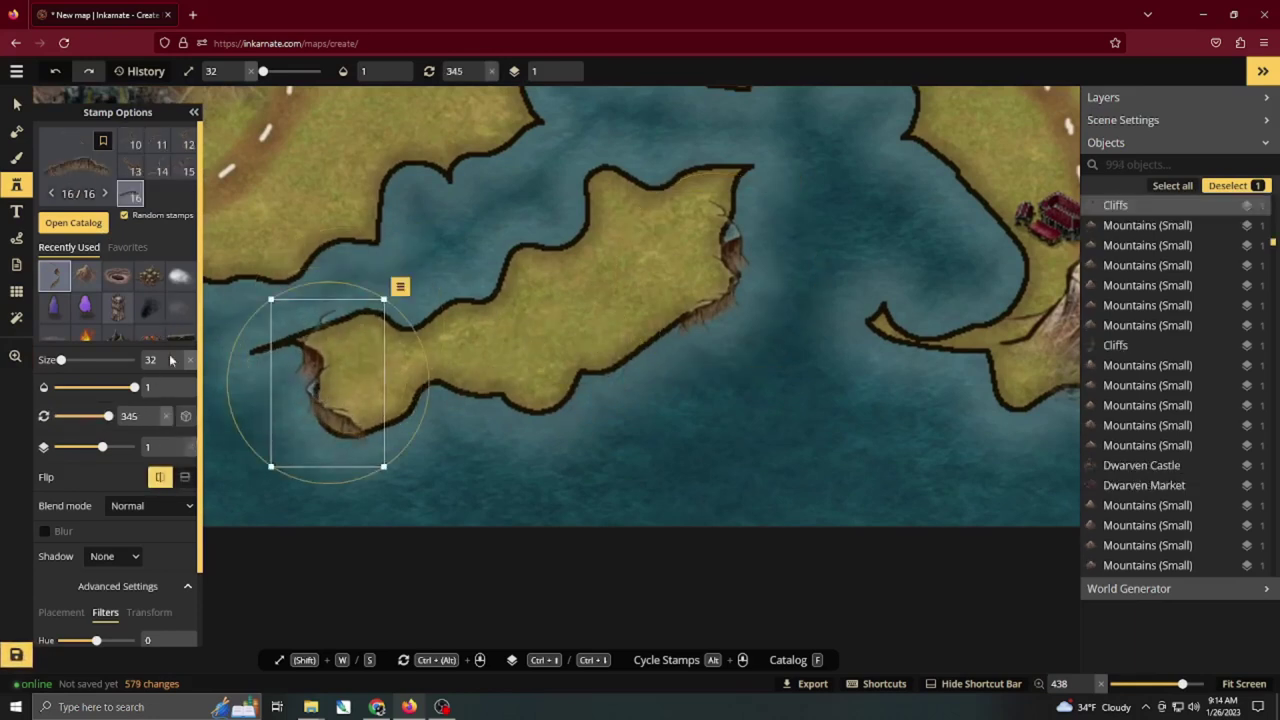
Turn off the horizontal flip and place a long cliff at 345 degrees along the island's southeast shore.
click(162, 479)
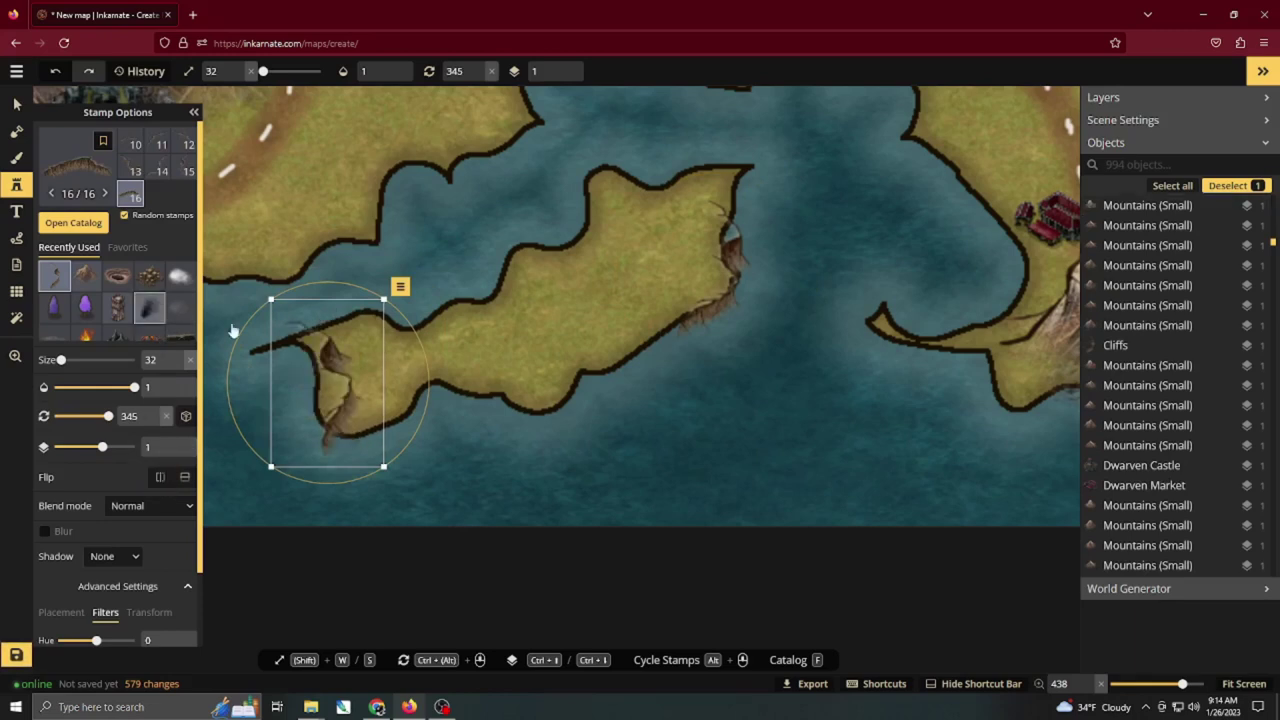
click(605, 327)
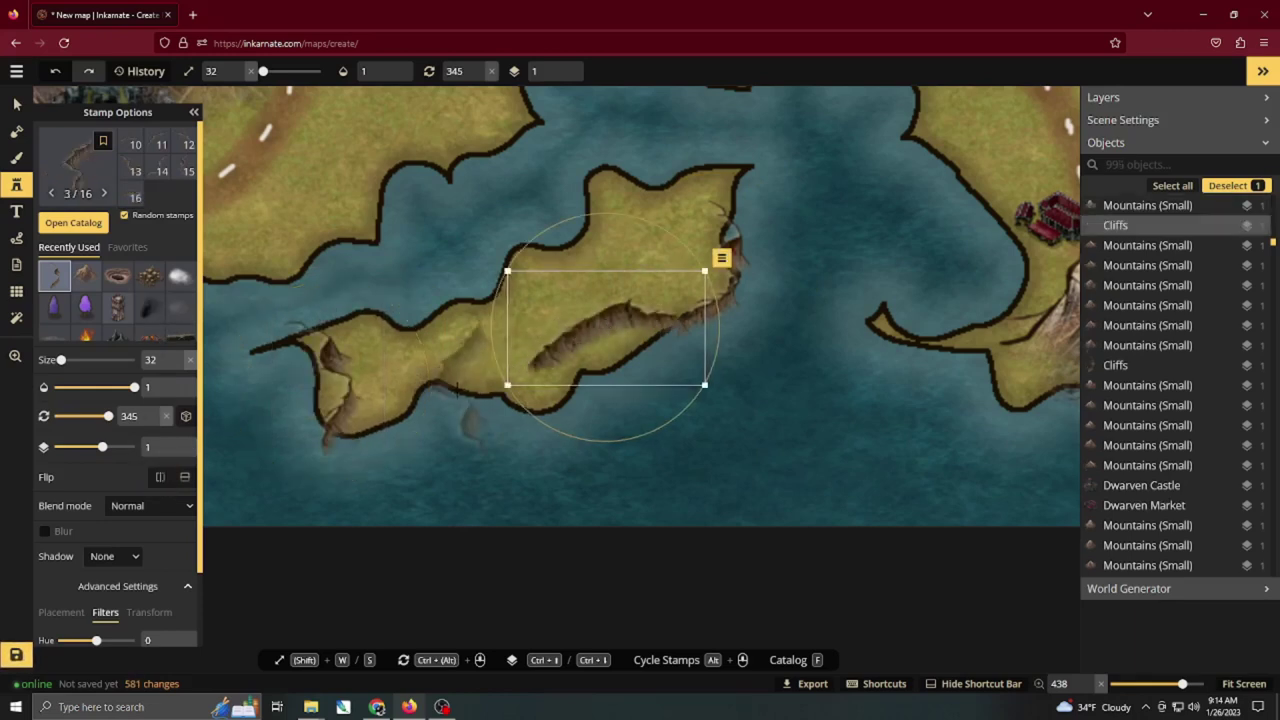
alt+scroll(445, 370, down, 1)
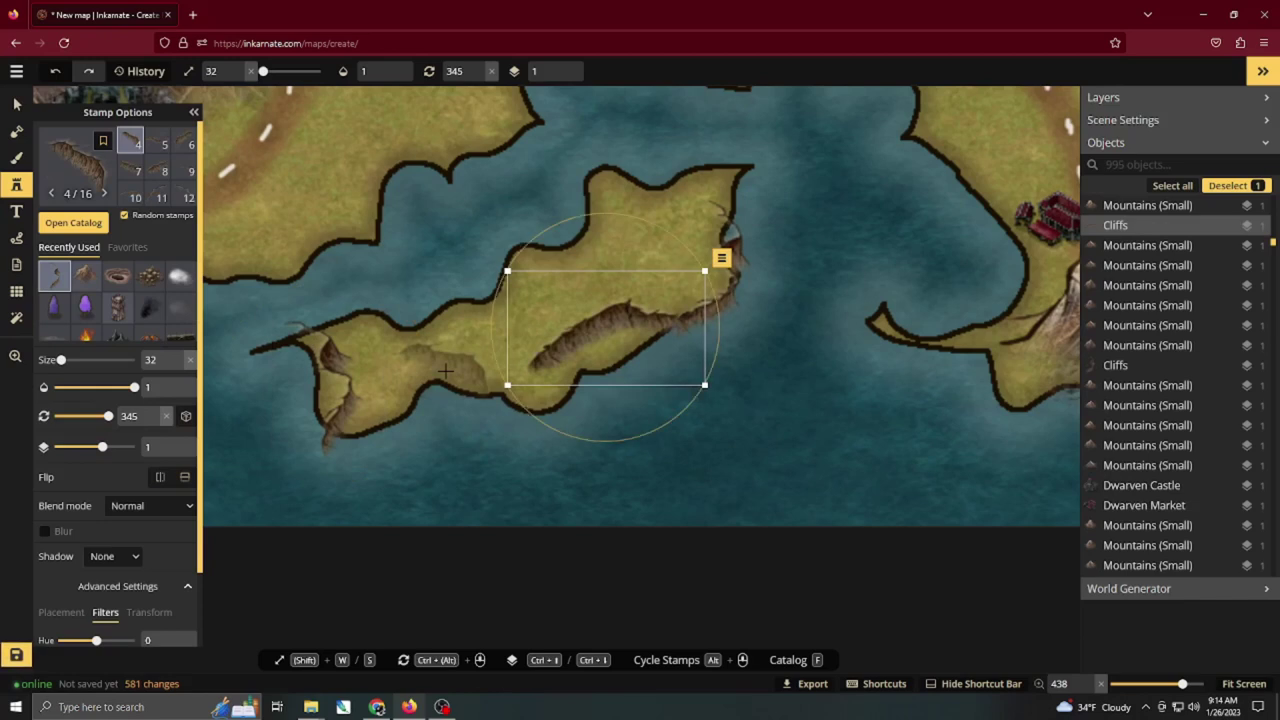
Select the cliff at the island's west end and flip it horizontally.
key(Escape)
click(346, 393)
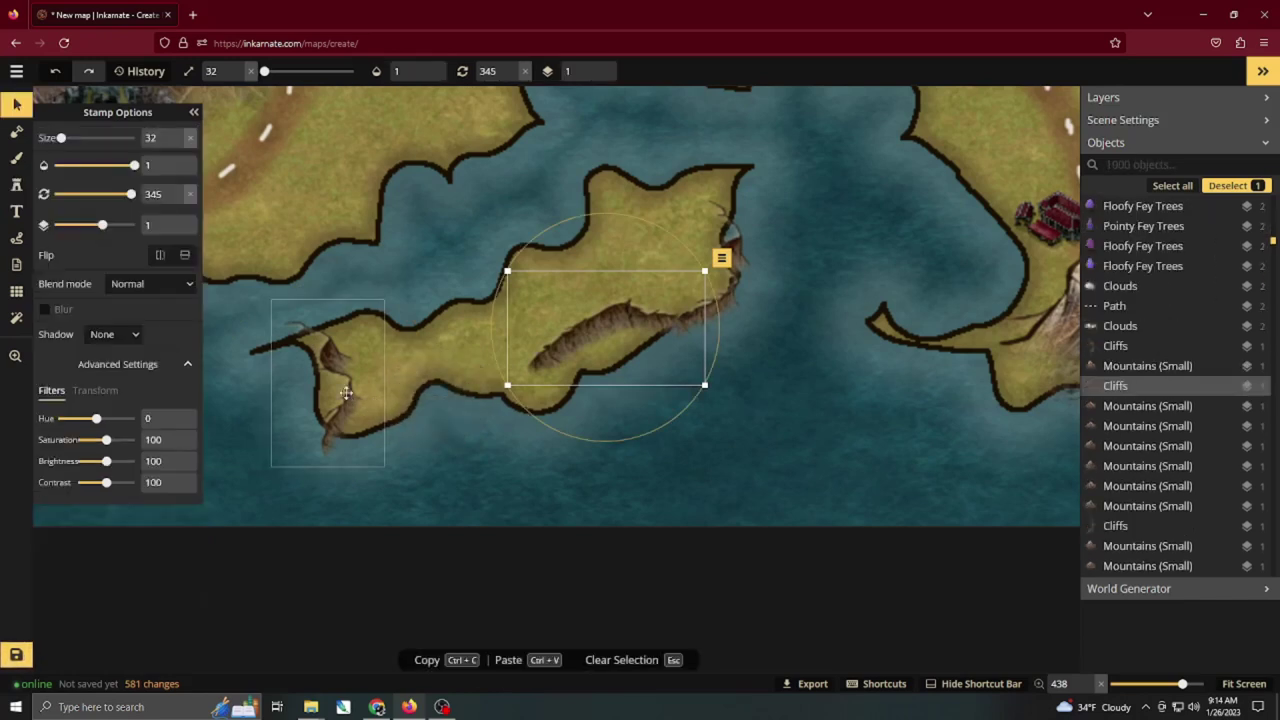
click(160, 257)
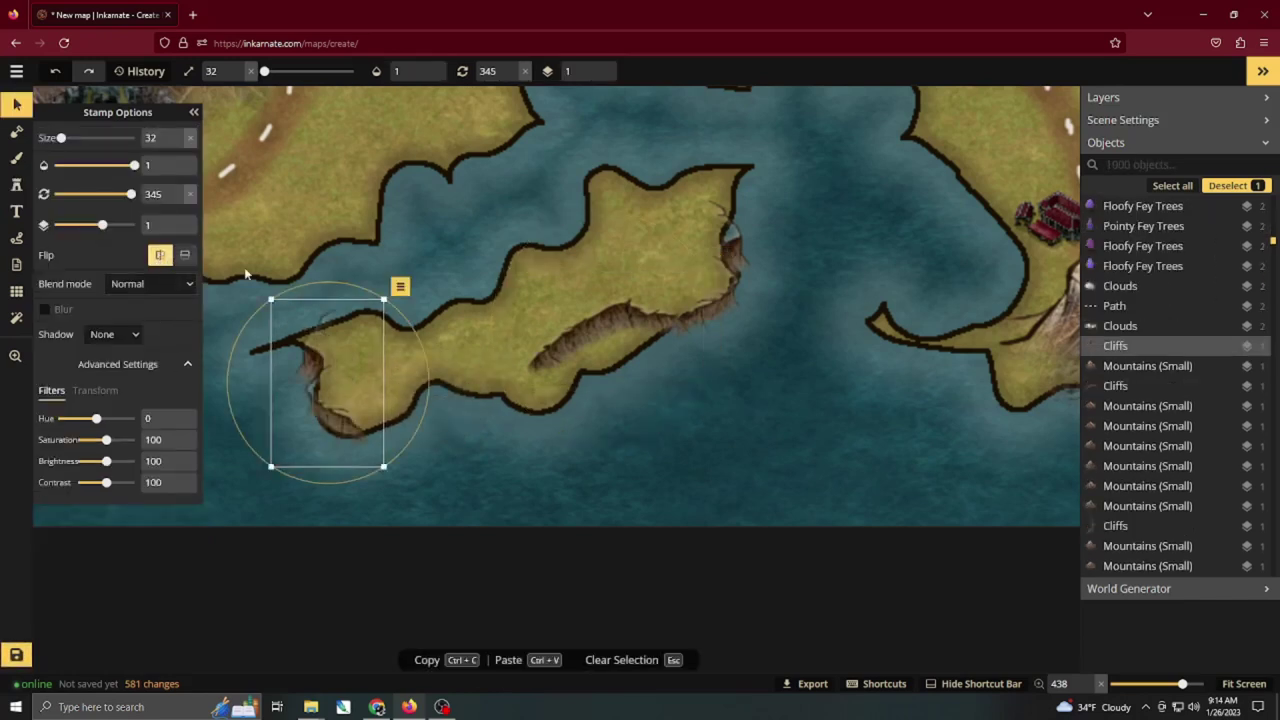
Place cliff variant 4 on the island's southwest shore, rotate it to 315 degrees and join it to the west-end cliff.
click(15, 188)
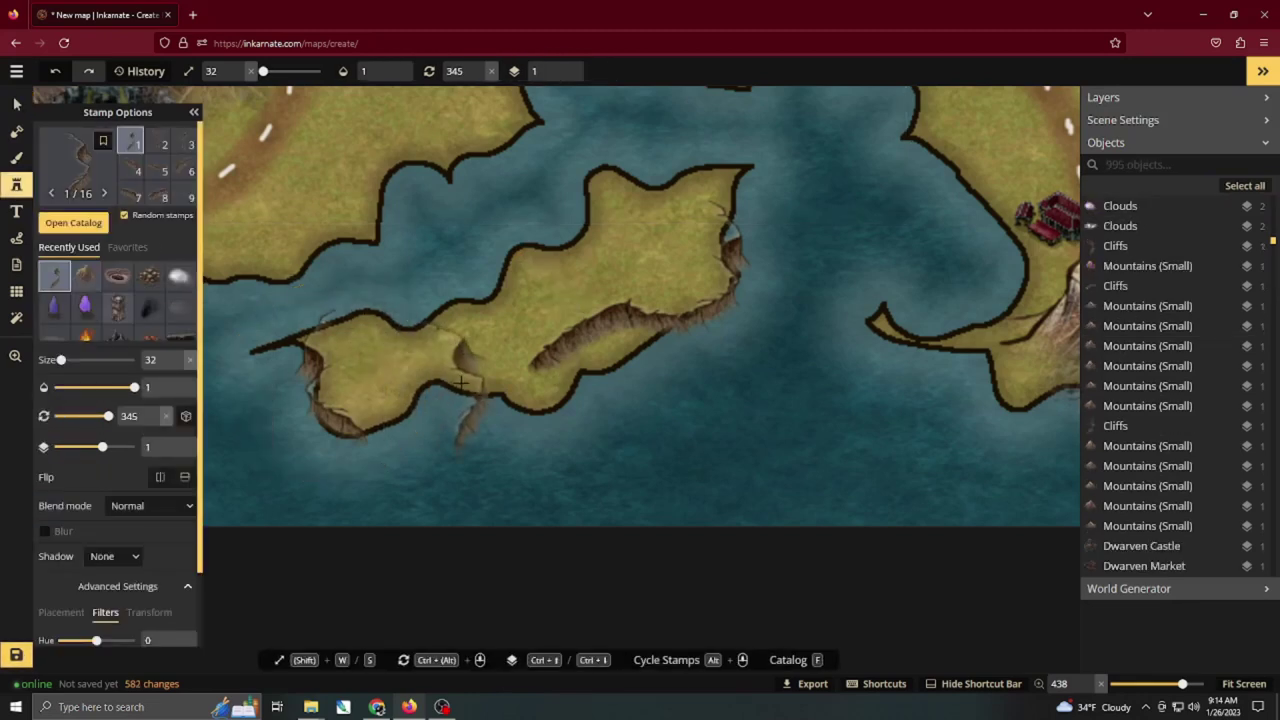
alt+scroll(460, 383, down, 3)
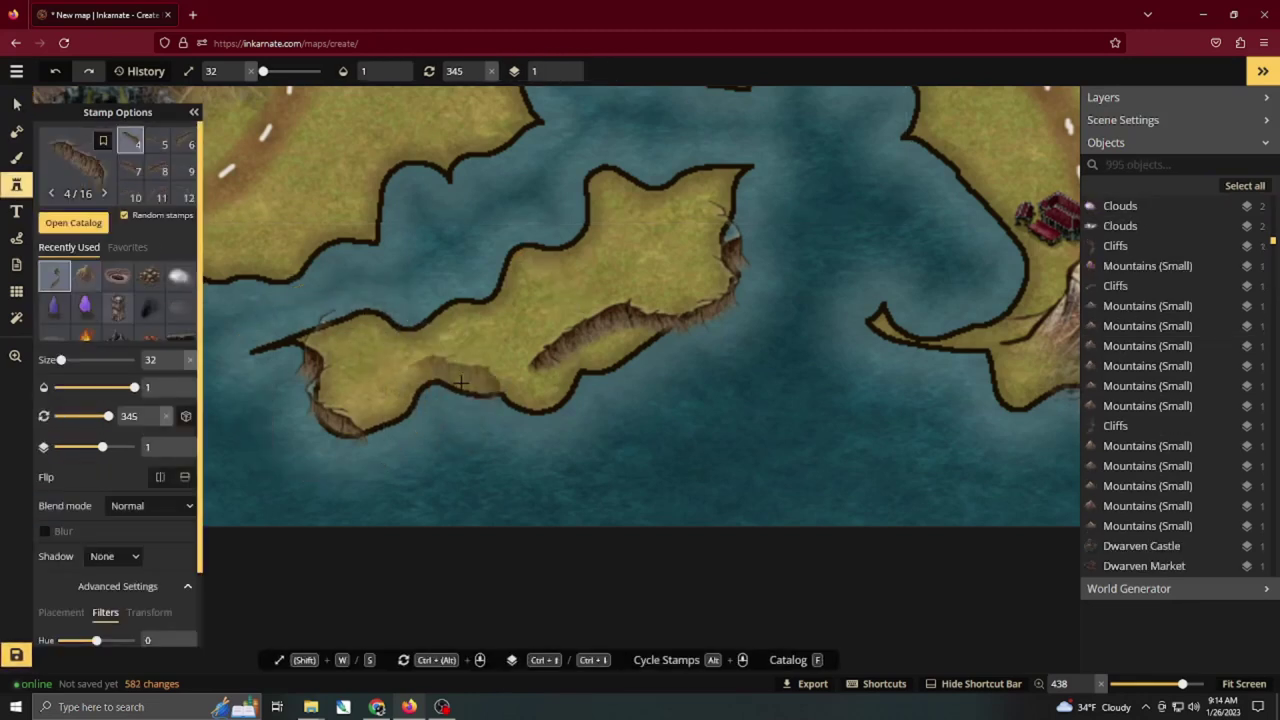
click(431, 417)
ctrl+scroll(431, 417, down, 2)
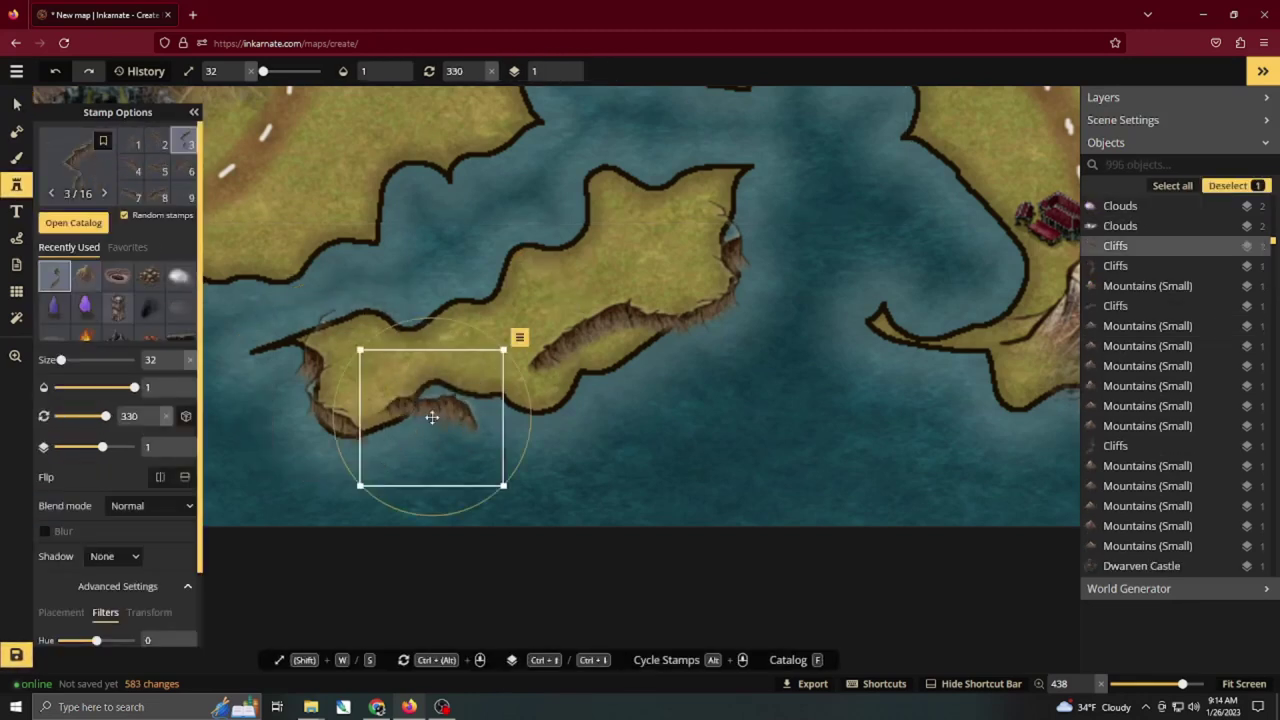
drag(431, 417, 409, 426)
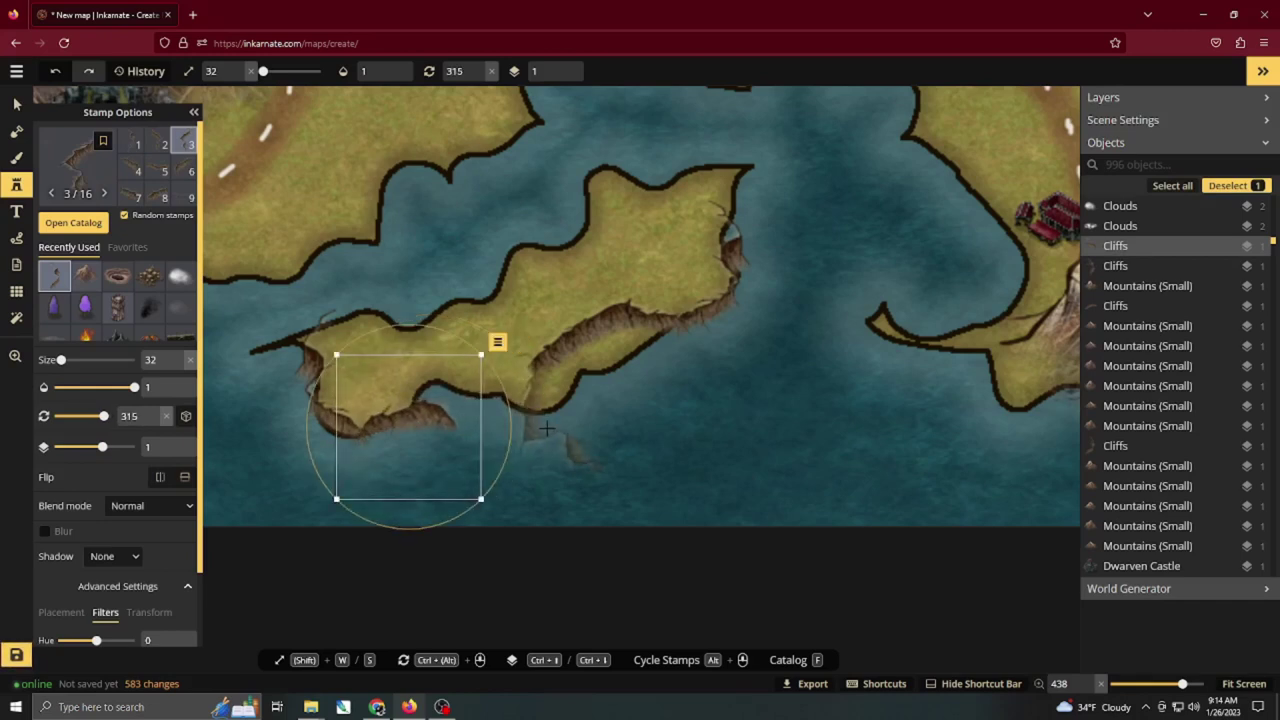
Reduce the cliff stamp to size 29 and fit a cliff into the gap in the middle of the island's south shore.
alt+scroll(547, 428, down, 1)
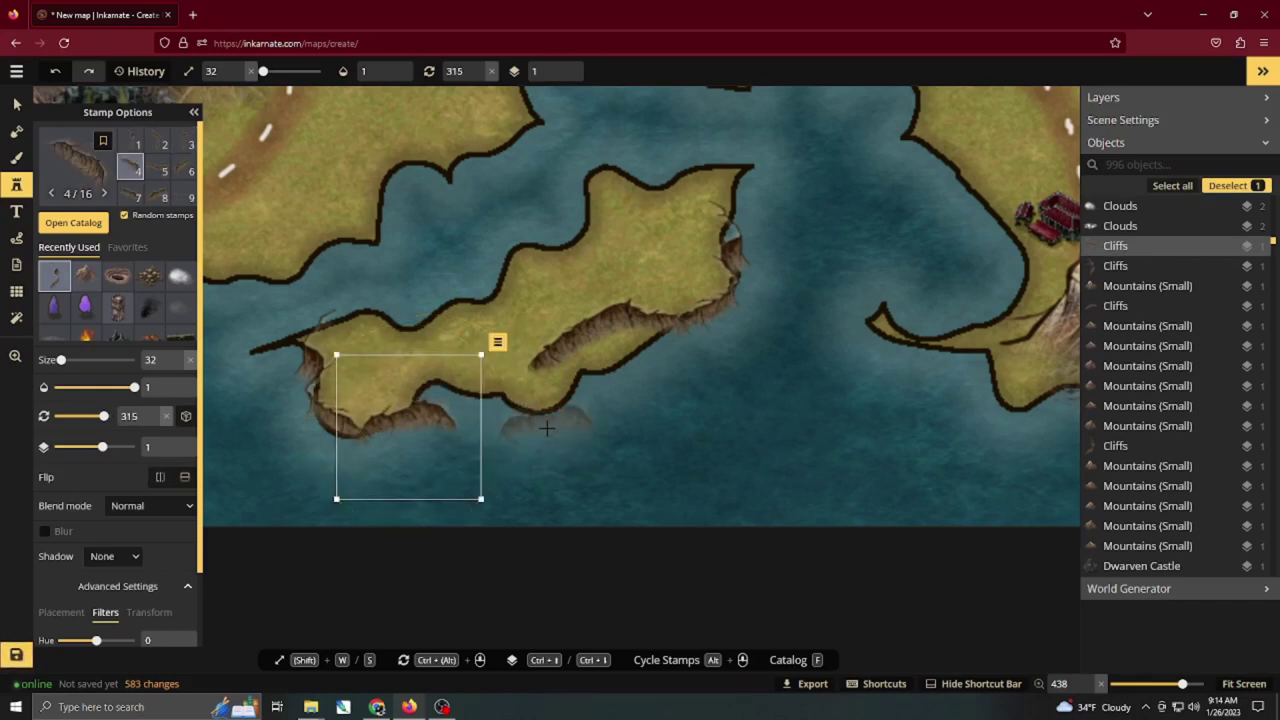
scroll(547, 428, down, 1)
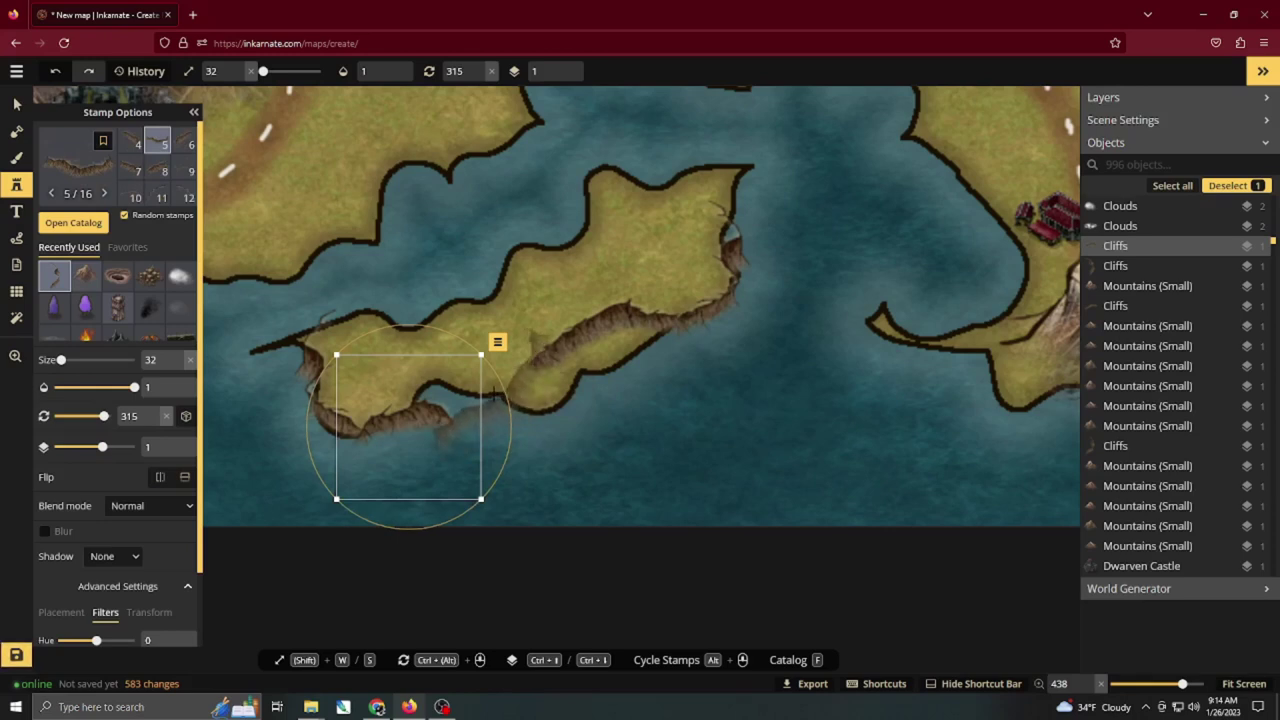
key(s)
key(s)
key(s)
click(517, 406)
drag(525, 410, 494, 401)
scroll(494, 401, down, 2)
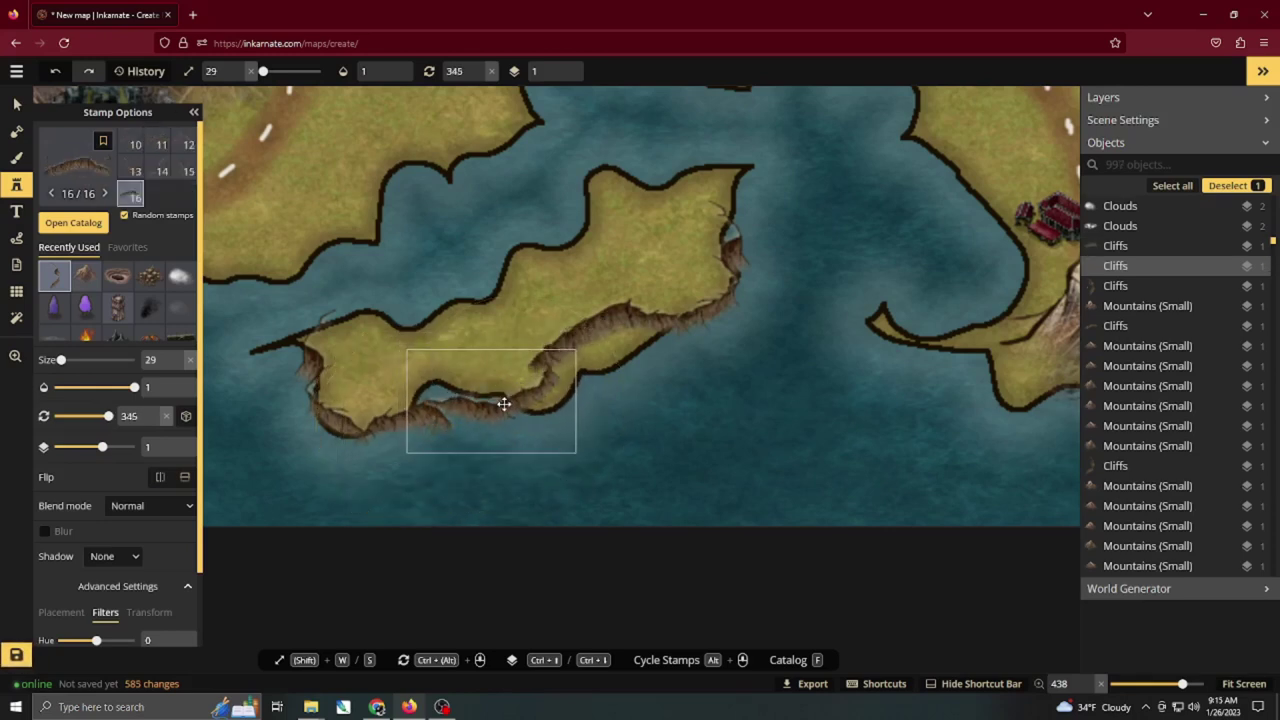
Reduce the cliff in the island's south shore gap to size 26, rotate it to 330 degrees and join it to its neighbours.
key(s)
key(s)
key(s)
ctrl+scroll(502, 405, down, 1)
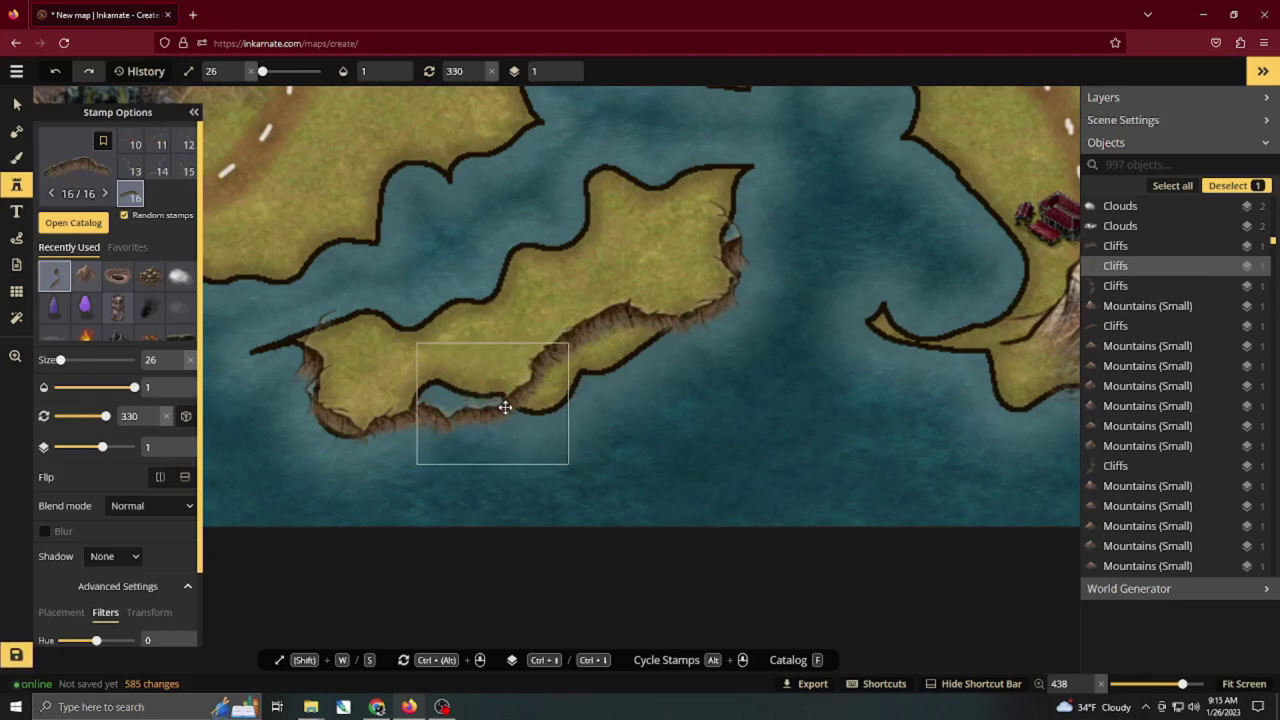
click(505, 407)
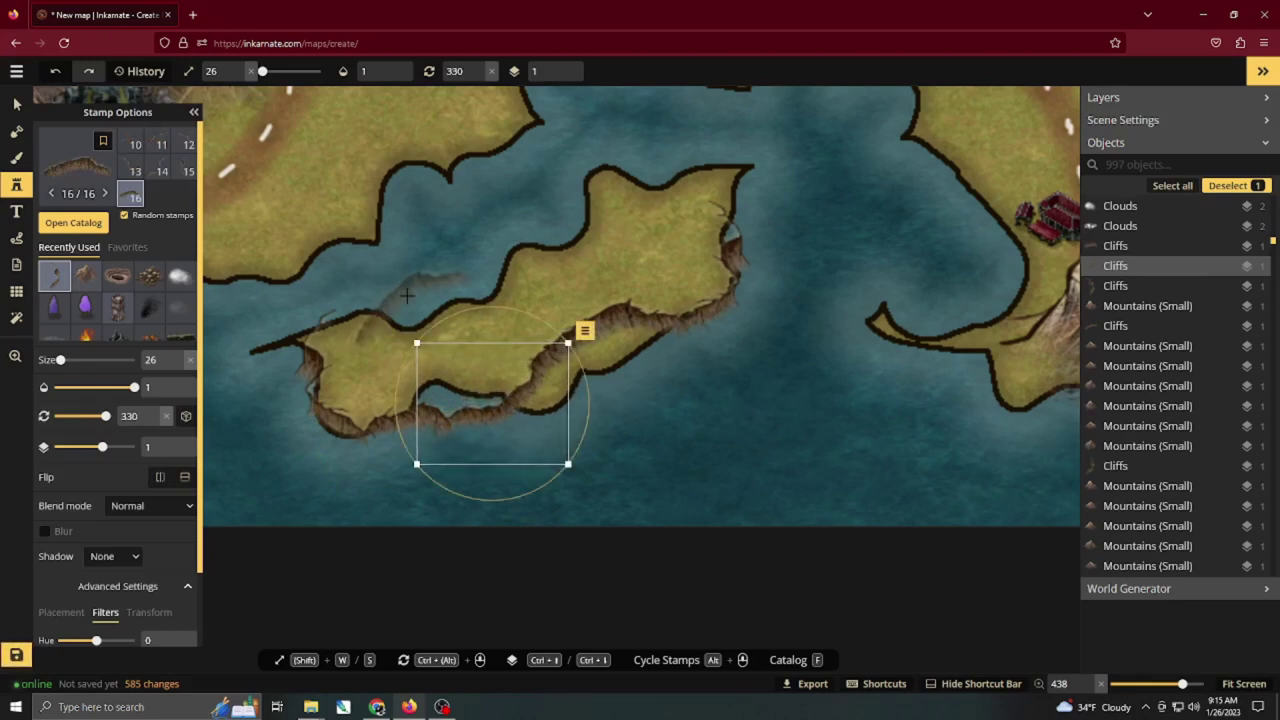
Place cliff variant 12 and then variant 10 at 330 degrees along the northeastern part of the island's north shore.
scroll(129, 193, up, 2)
scroll(138, 194, down, 2)
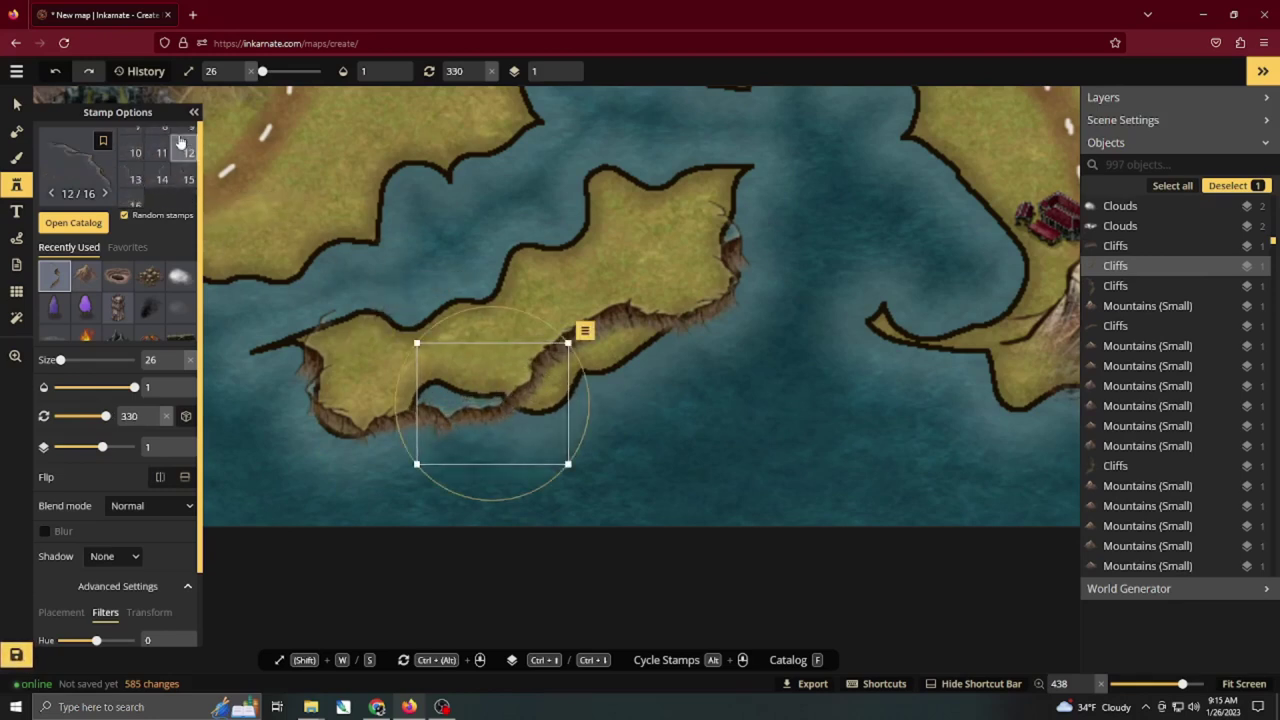
click(669, 199)
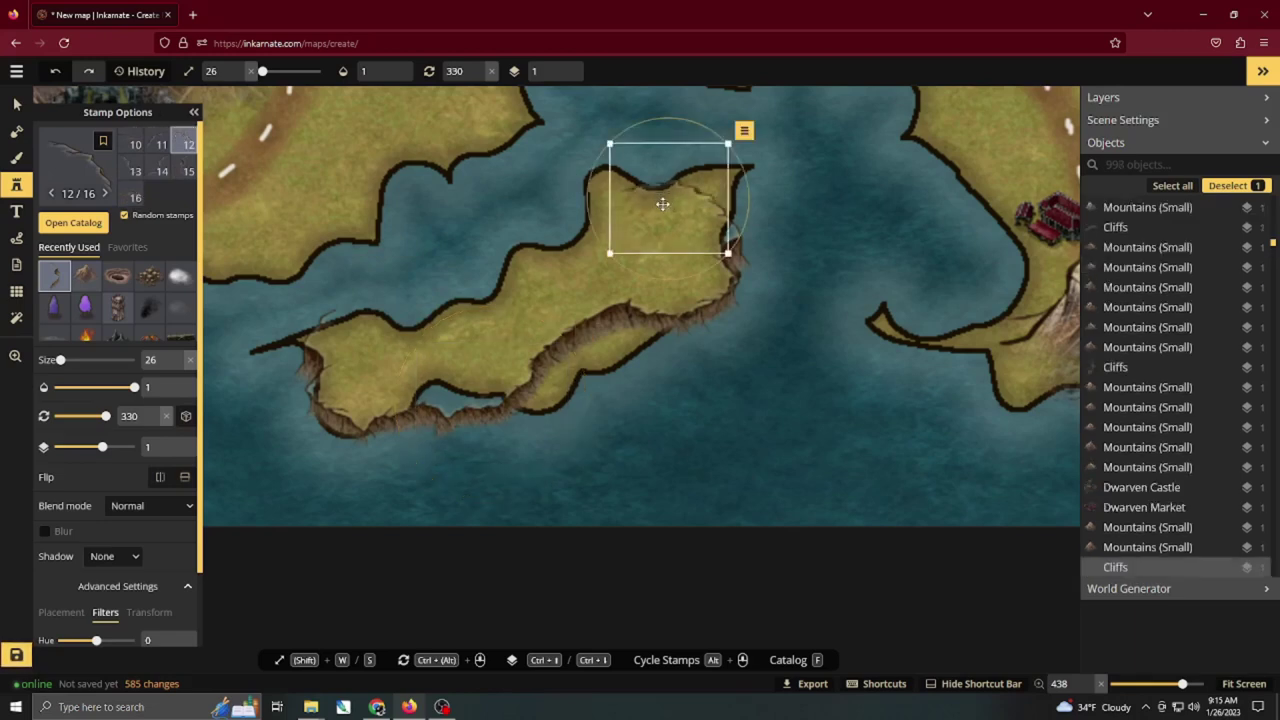
scroll(550, 229, down, 2)
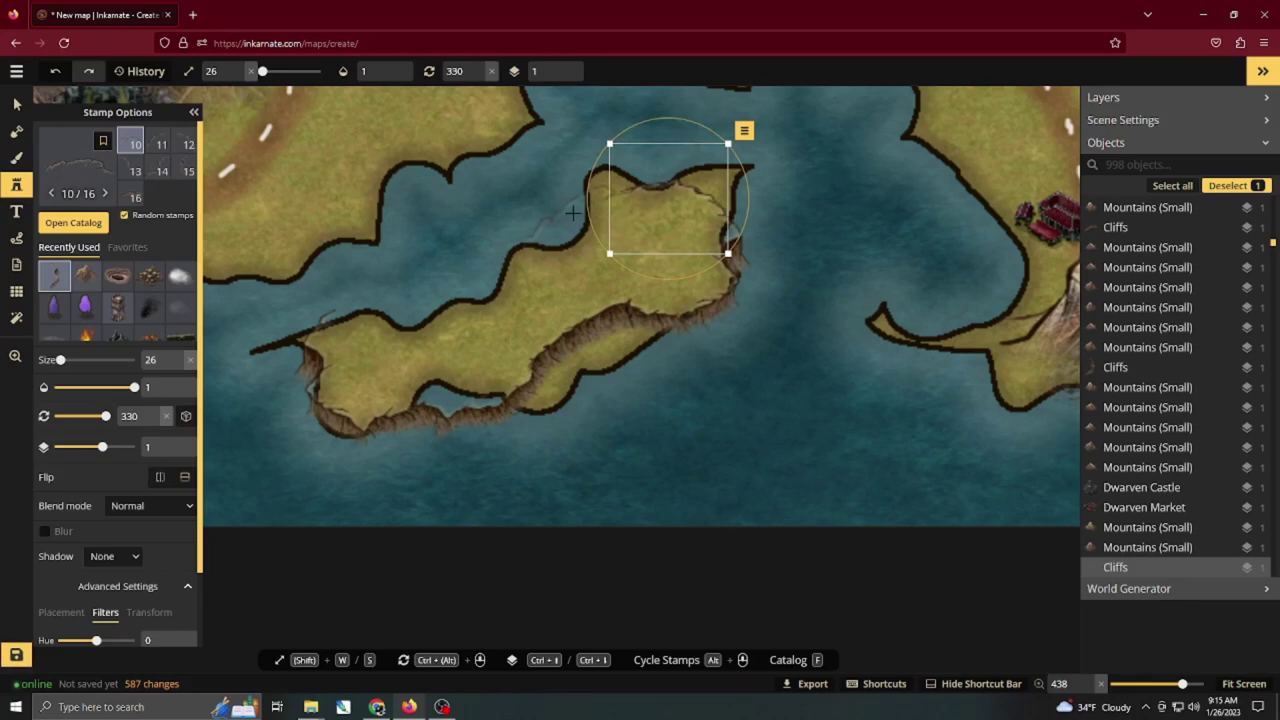
click(573, 212)
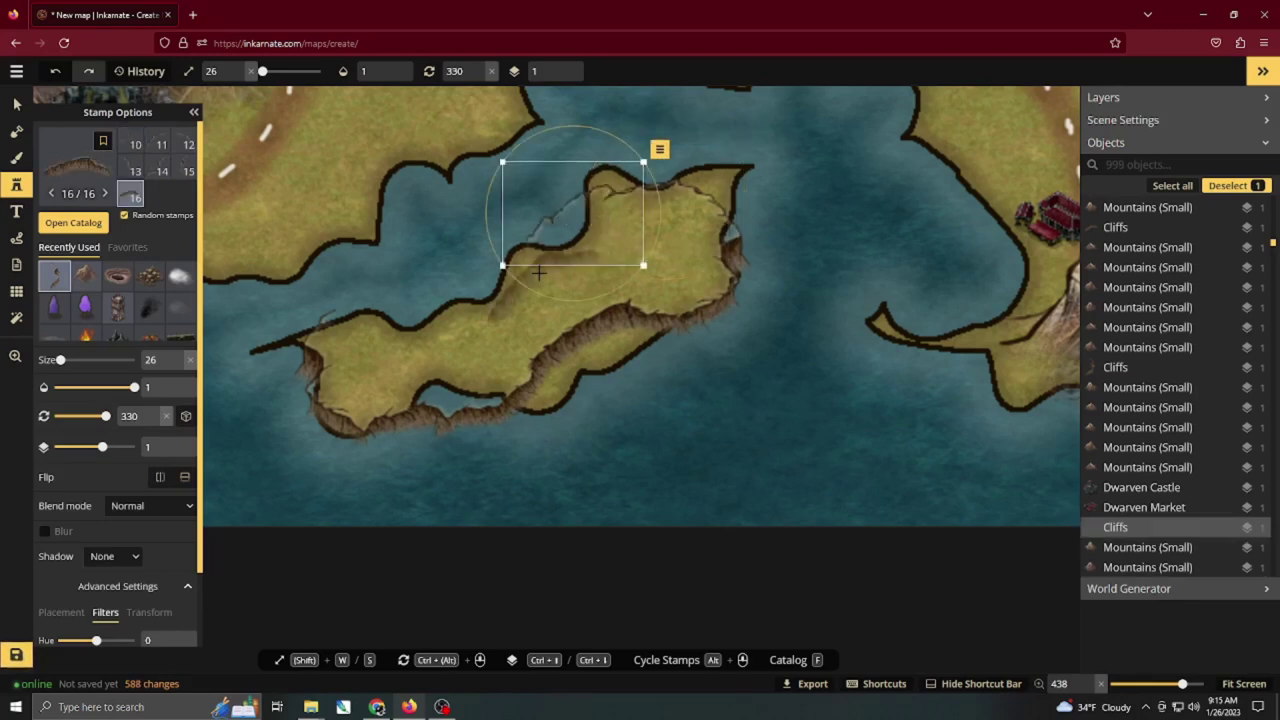
Place another cliff off the middle of the north shore, switching it to variant 12 and rotating it to 15 degrees.
click(451, 277)
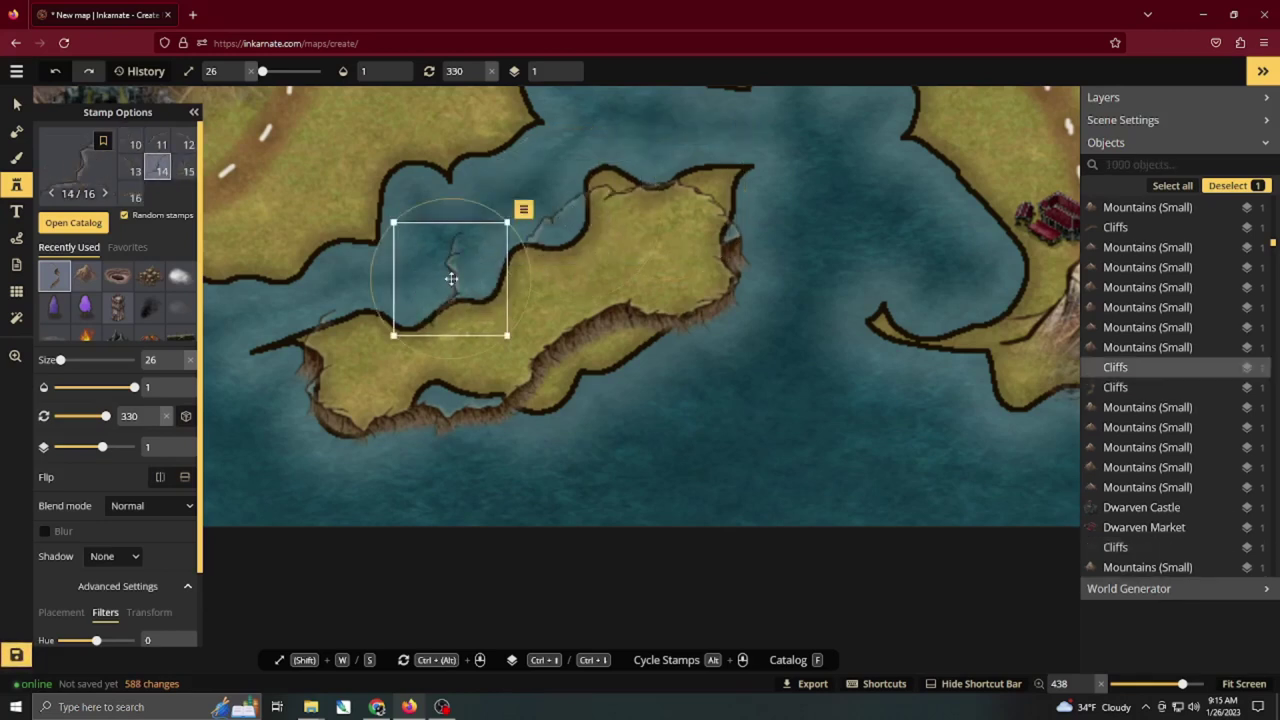
scroll(451, 277, up, 2)
scroll(451, 281, down, 3)
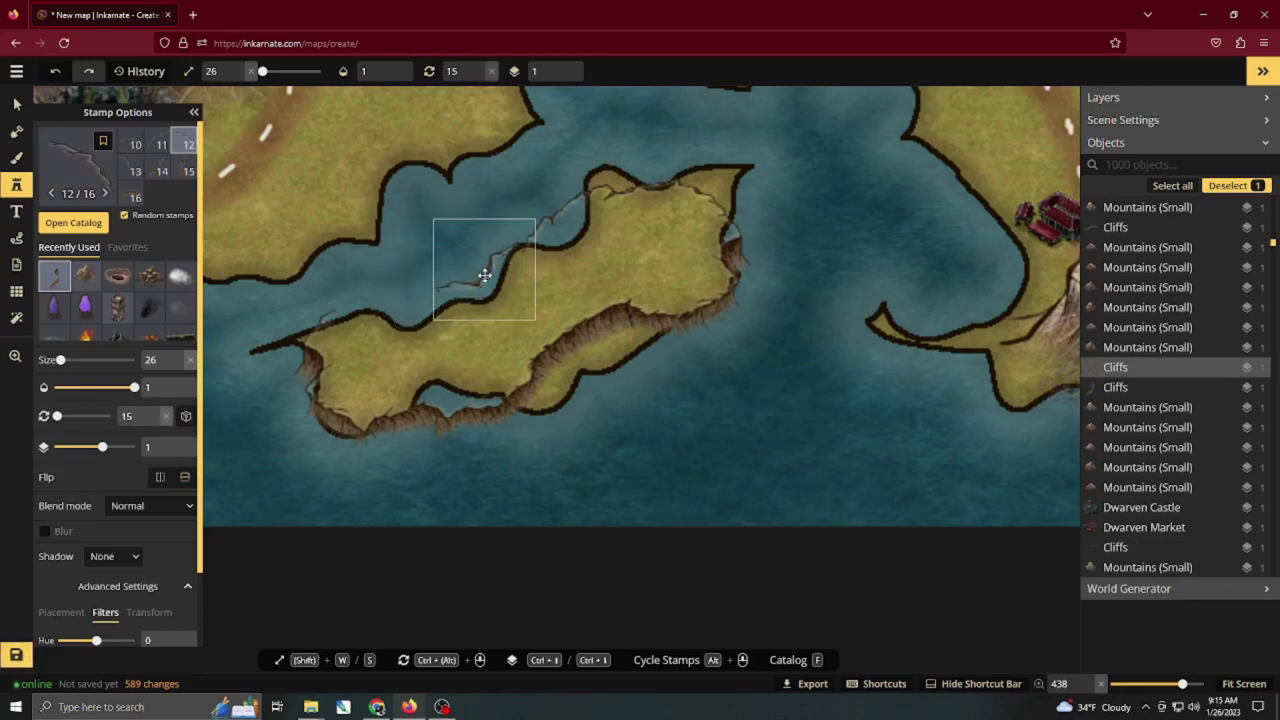
Place cliff variant 10 off the island's northwest shore, rotate it to 315 degrees and enlarge it to size 29.
click(381, 322)
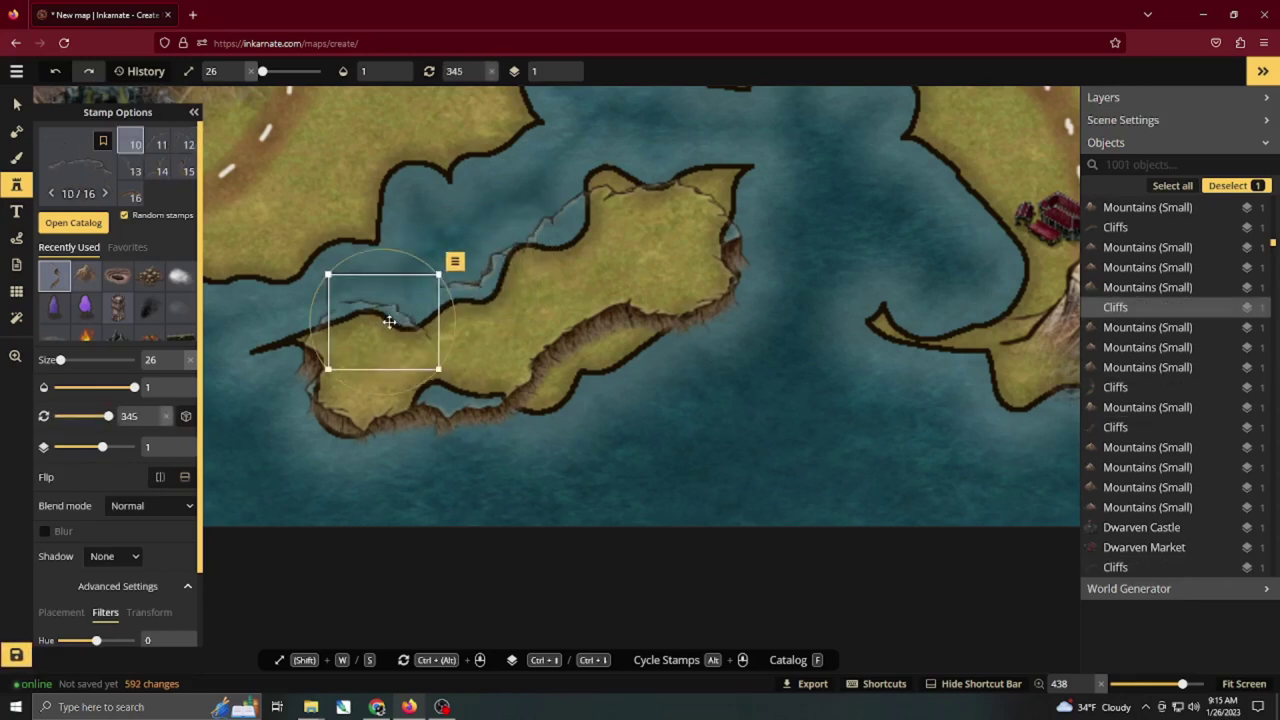
scroll(392, 305, up, 4)
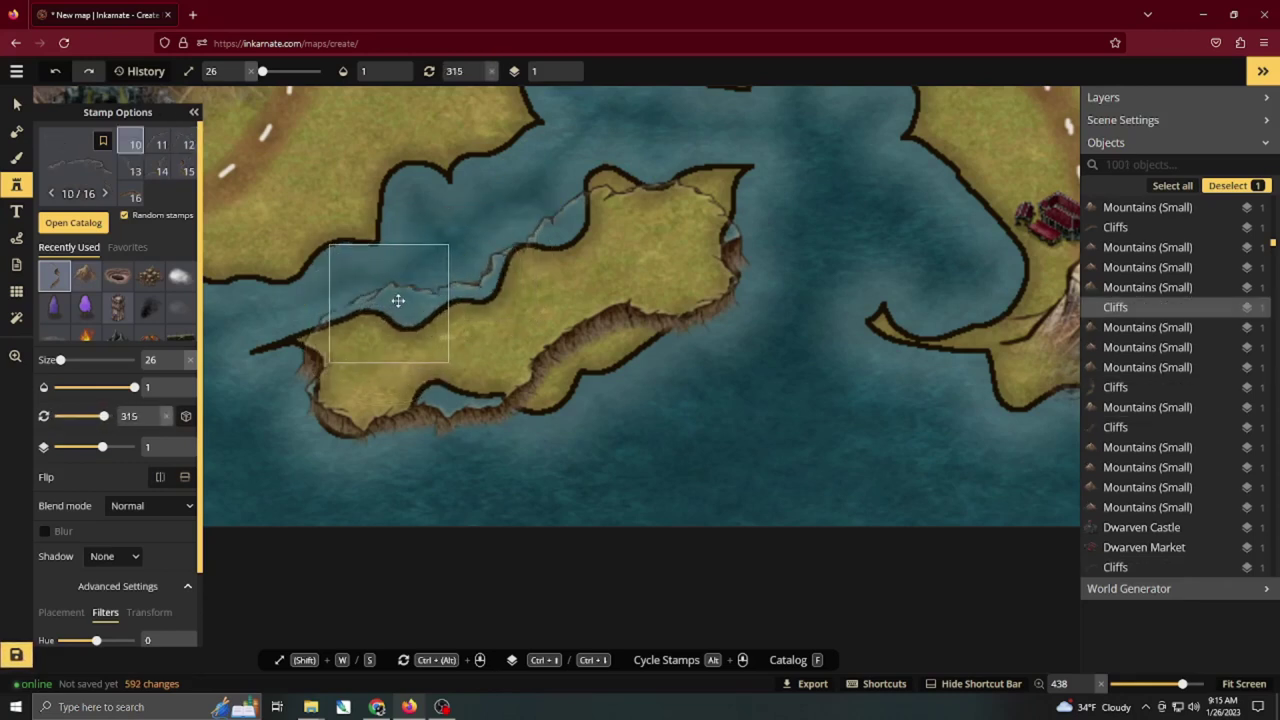
key(w)
key(w)
key(w)
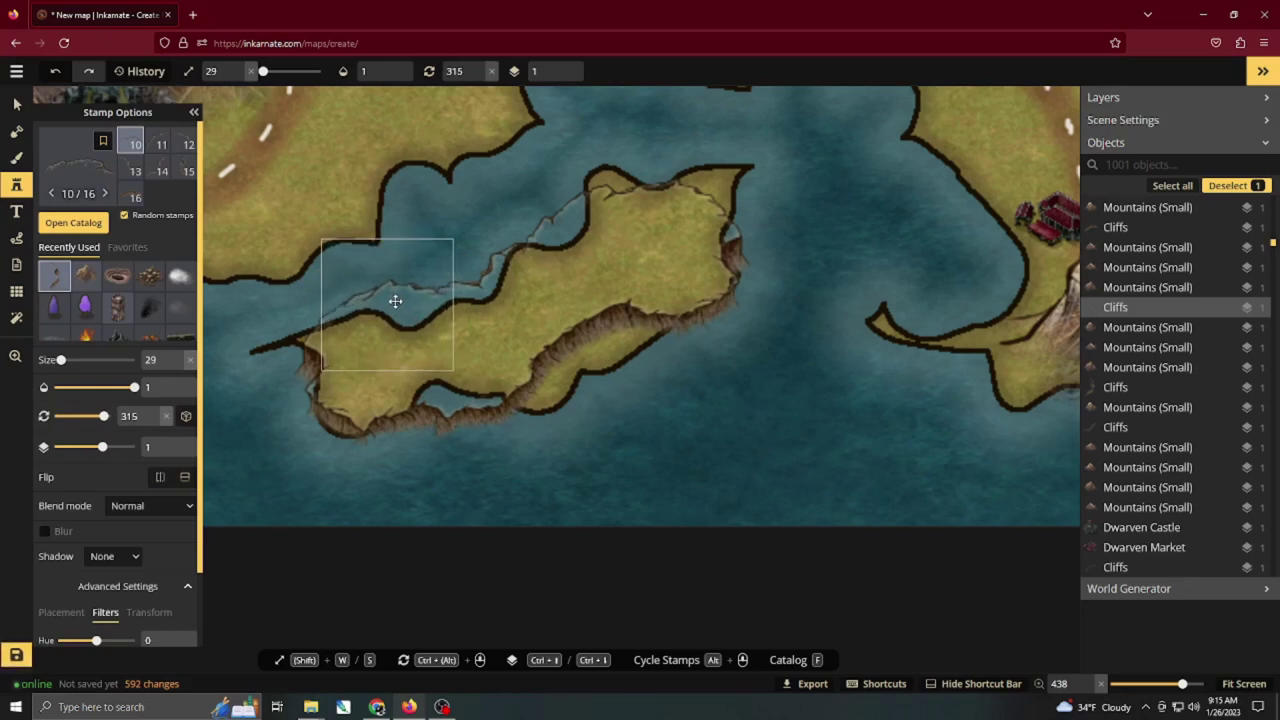
Subtract the land outside the island's cliffs with the round mask brush at size 13, and switch the brush to adding land.
click(16, 131)
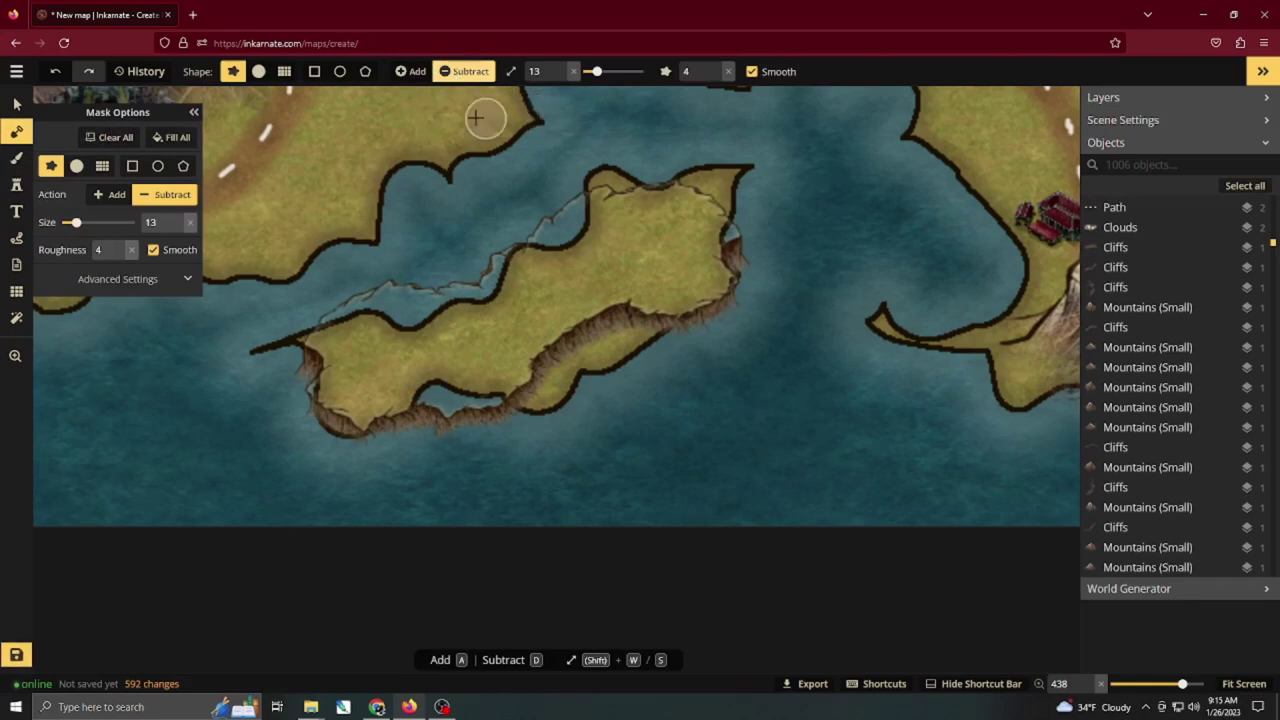
click(258, 71)
drag(578, 164, 745, 180)
mouse_move(745, 180)
mouse_down()
mouse_move(760, 231)
mouse_move(699, 316)
mouse_move(593, 357)
mouse_move(510, 422)
mouse_move(586, 394)
mouse_up()
mouse_move(382, 422)
mouse_down()
mouse_move(288, 415)
mouse_move(276, 346)
mouse_move(301, 318)
mouse_move(438, 274)
mouse_up()
key(a)
Try to extend the island's land with the rough-edged mask brush at size 18 and roughness 3.
key(w)
key(w)
key(w)
key(w)
key(w)
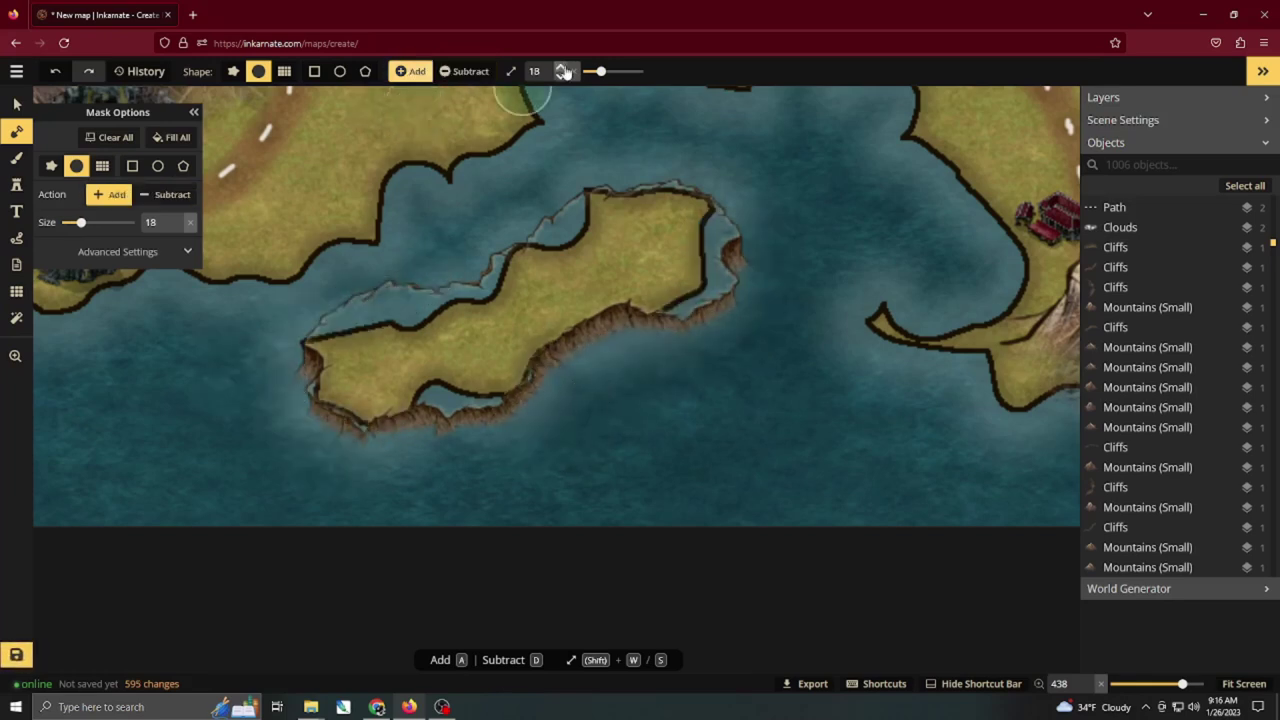
click(233, 71)
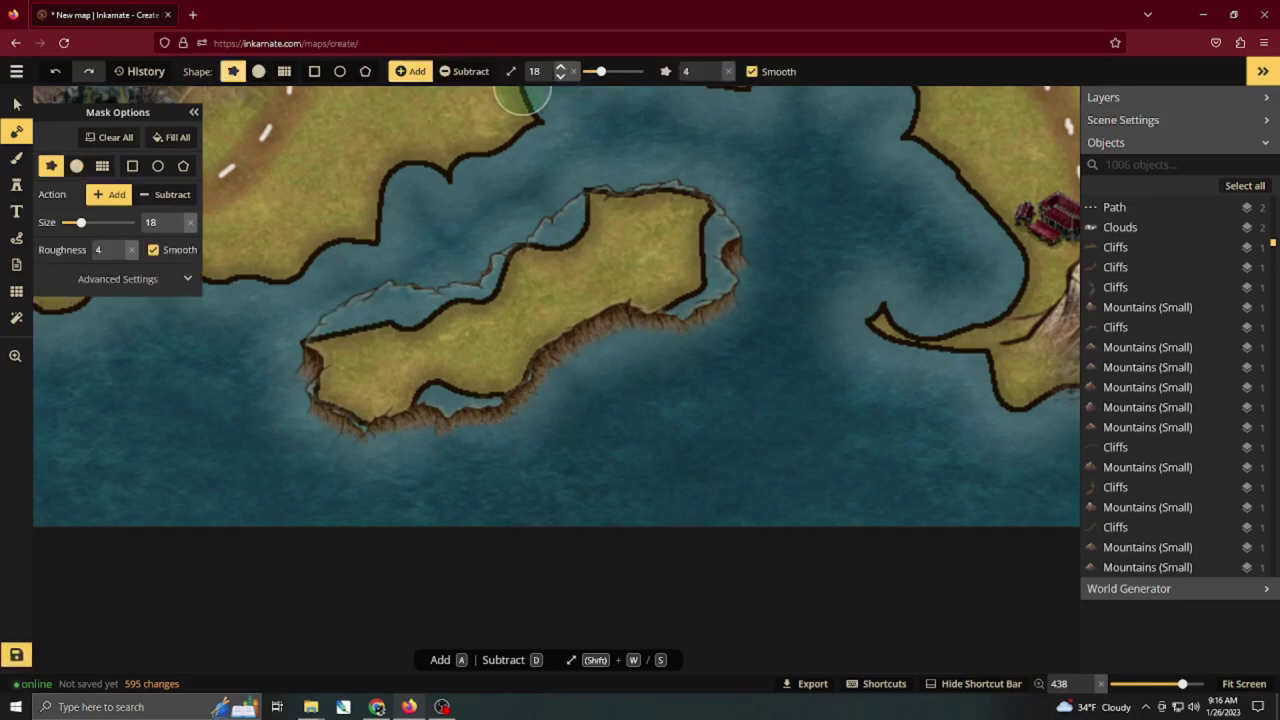
click(715, 77)
mouse_move(591, 223)
mouse_down()
mouse_move(462, 326)
mouse_move(357, 335)
mouse_move(367, 378)
mouse_up()
key(ctrl+z)
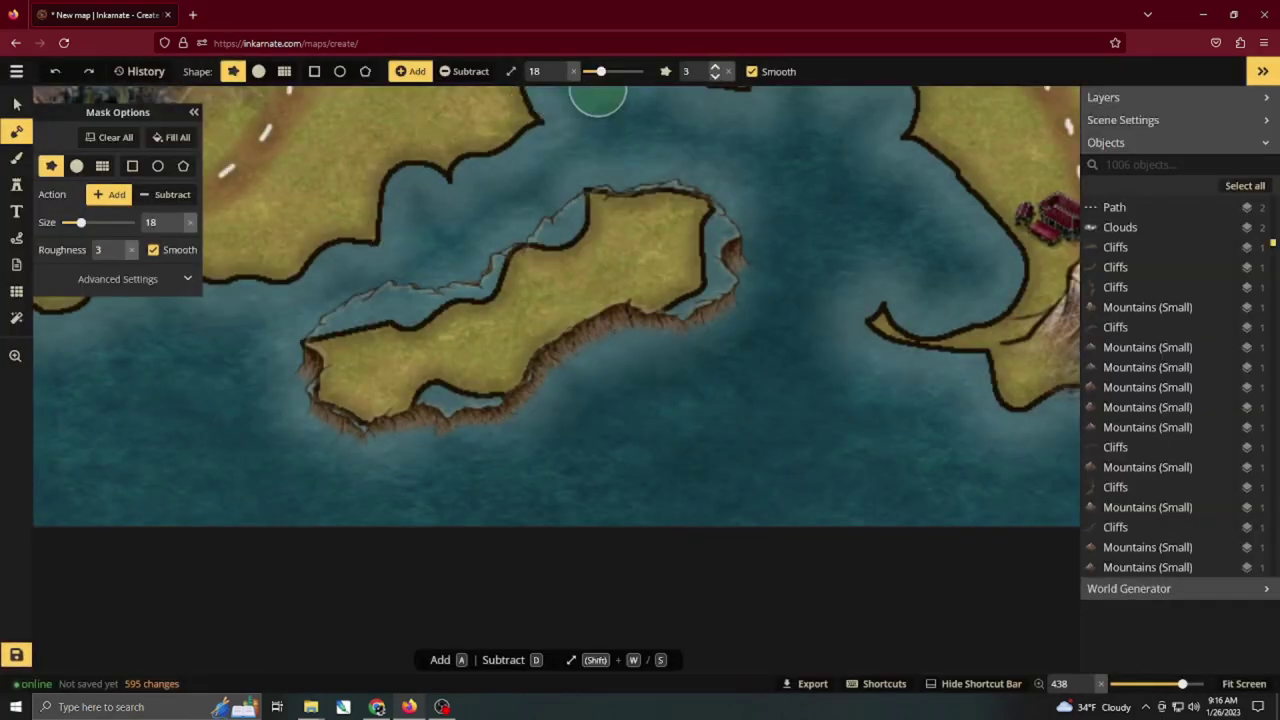
Add land out to the cliffs along the island's north shore with the round mask brush at size 12.
click(259, 72)
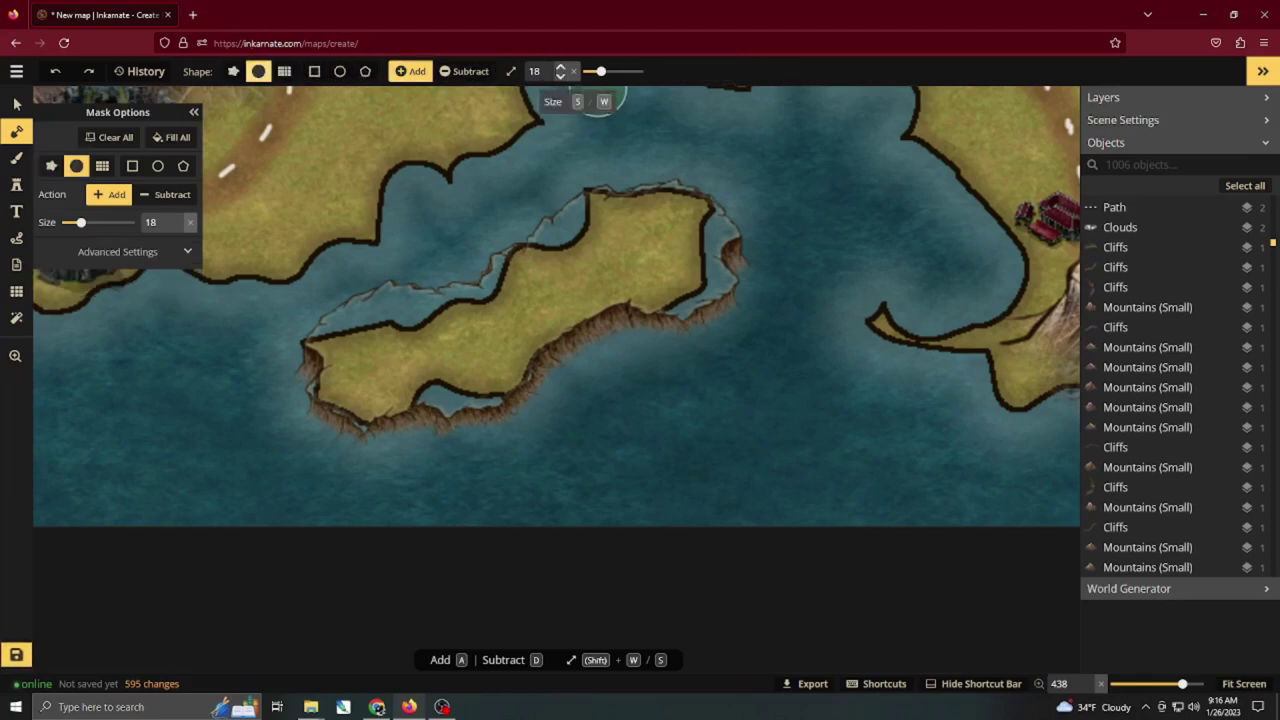
scroll(603, 197, up, 2)
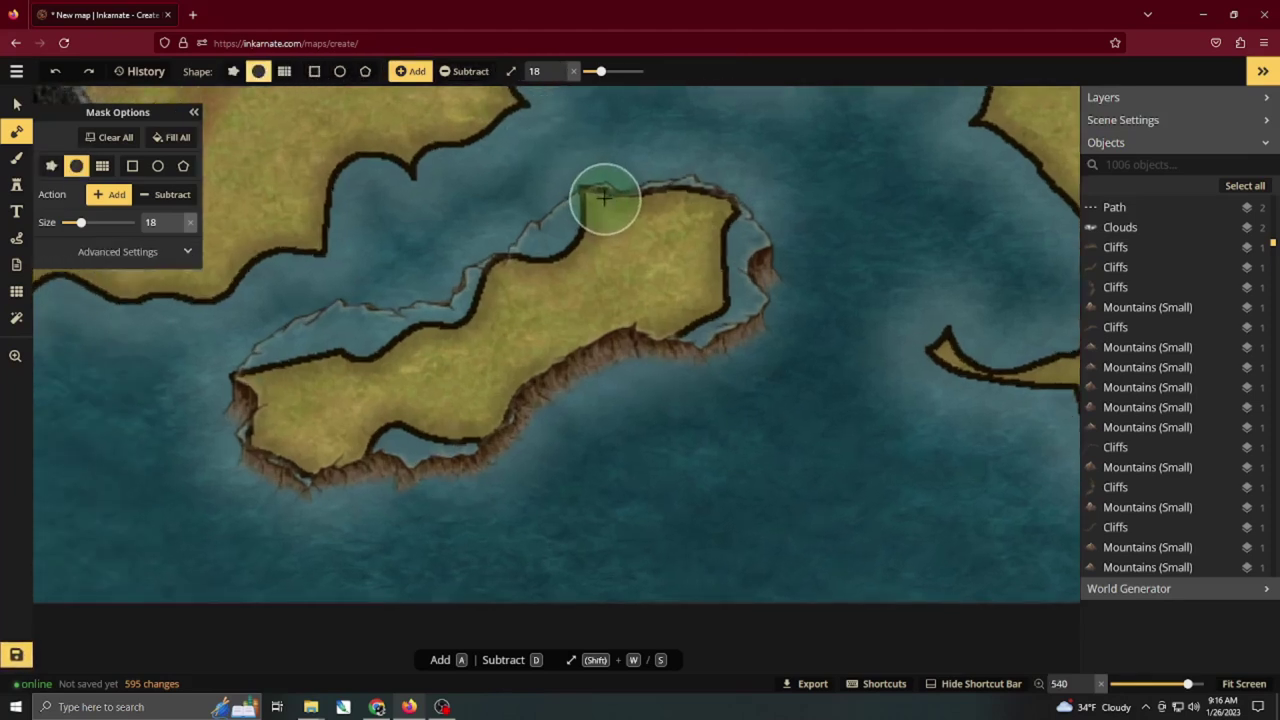
click(233, 72)
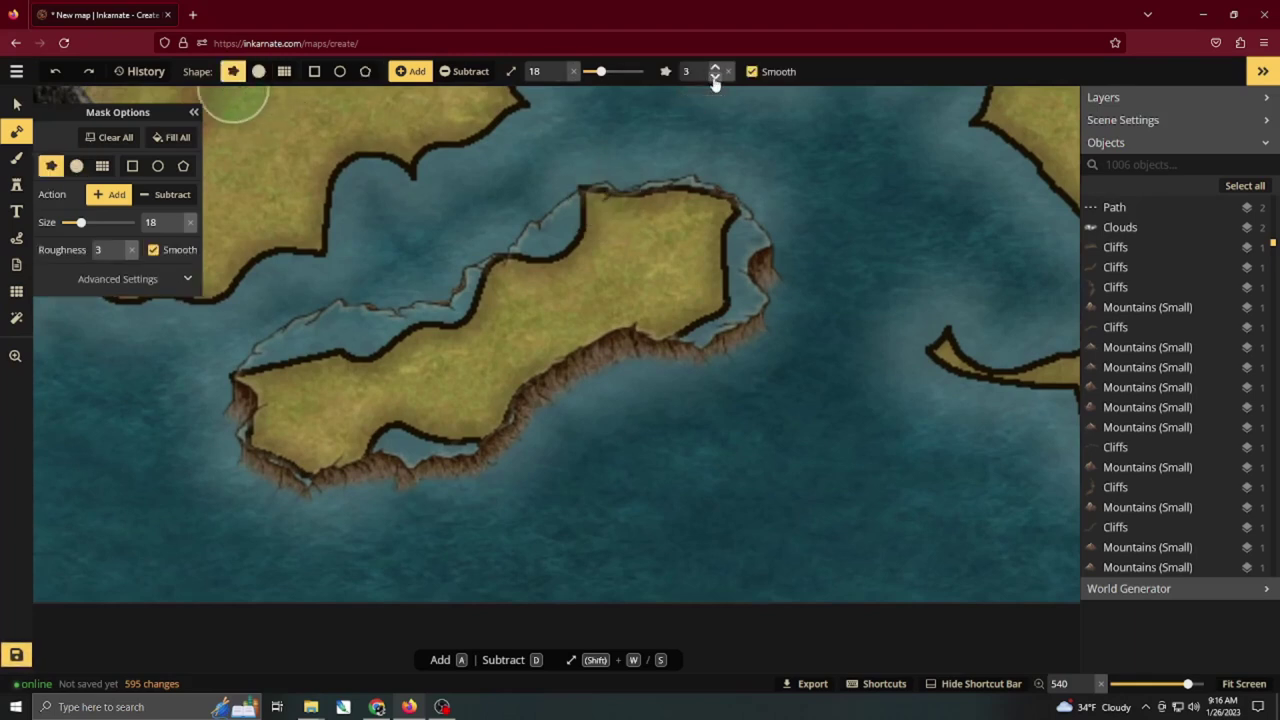
click(561, 80)
click(260, 72)
scroll(600, 215, up, 4)
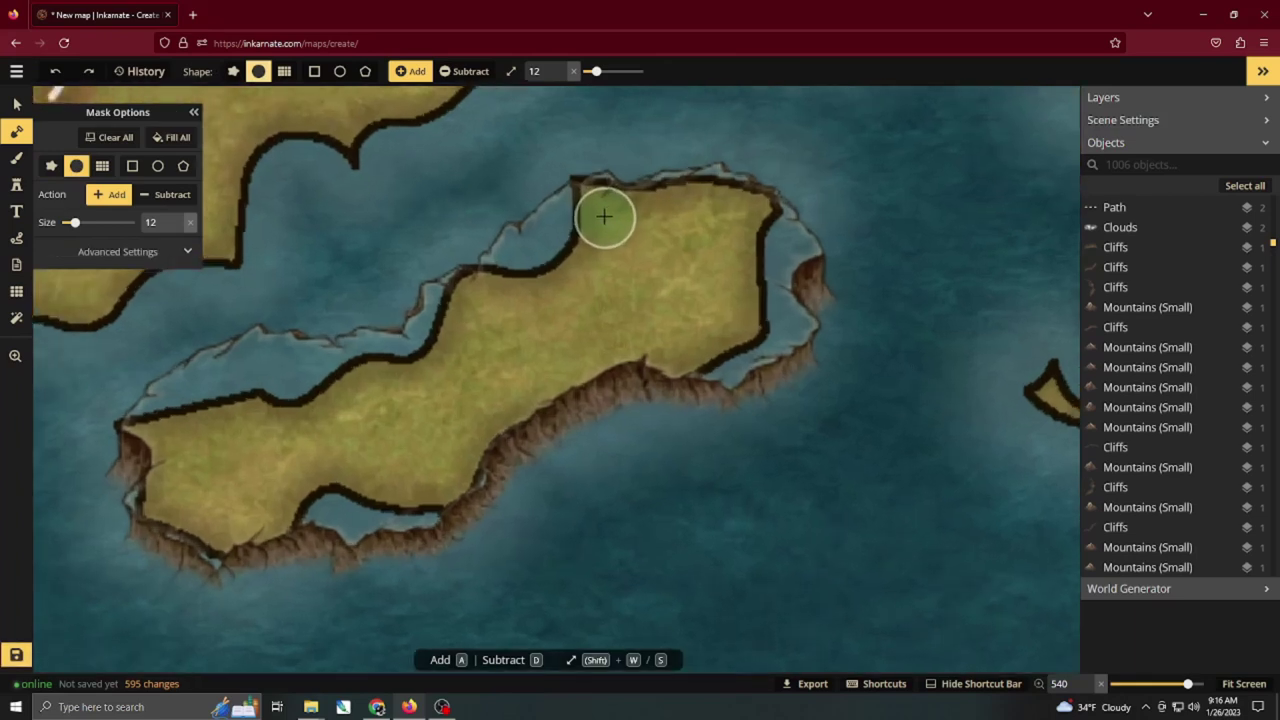
mouse_move(560, 227)
mouse_down()
mouse_move(476, 303)
mouse_move(423, 324)
mouse_move(396, 370)
mouse_move(284, 397)
mouse_move(195, 381)
mouse_move(122, 419)
mouse_move(93, 452)
mouse_move(293, 443)
mouse_move(450, 308)
mouse_up()
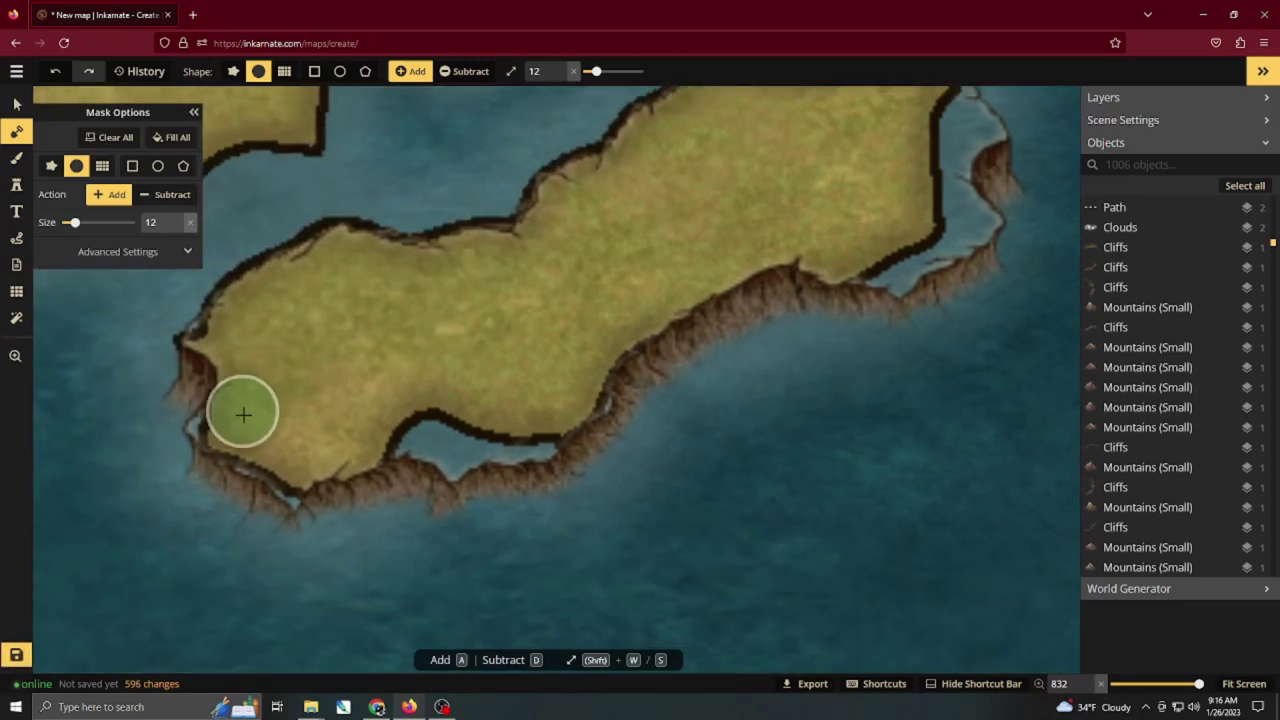
Reduce the mask brush to size 5 and fill the water gaps inside the cliffs on the island's south, east and northeast shores.
key(s)
key(s)
key(s)
key(s)
key(s)
key(s)
key(s)
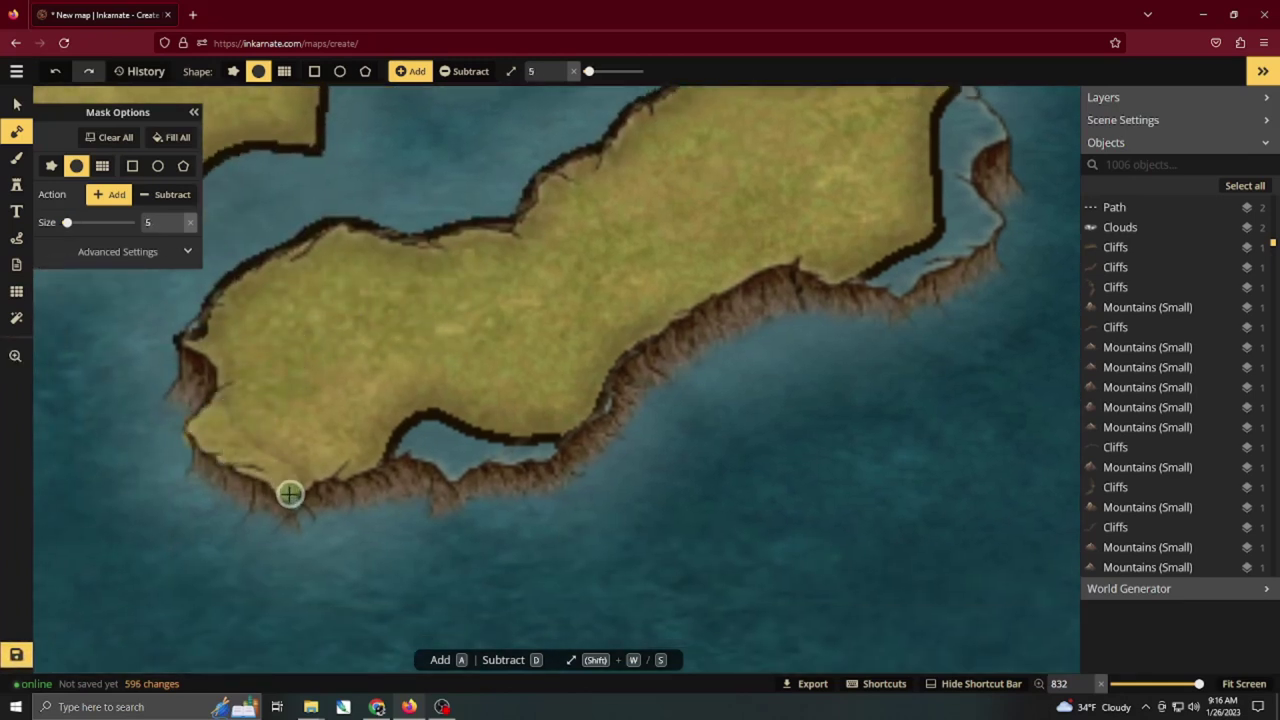
mouse_move(436, 458)
mouse_down()
mouse_move(420, 427)
mouse_move(445, 416)
mouse_move(545, 442)
mouse_move(453, 455)
mouse_up()
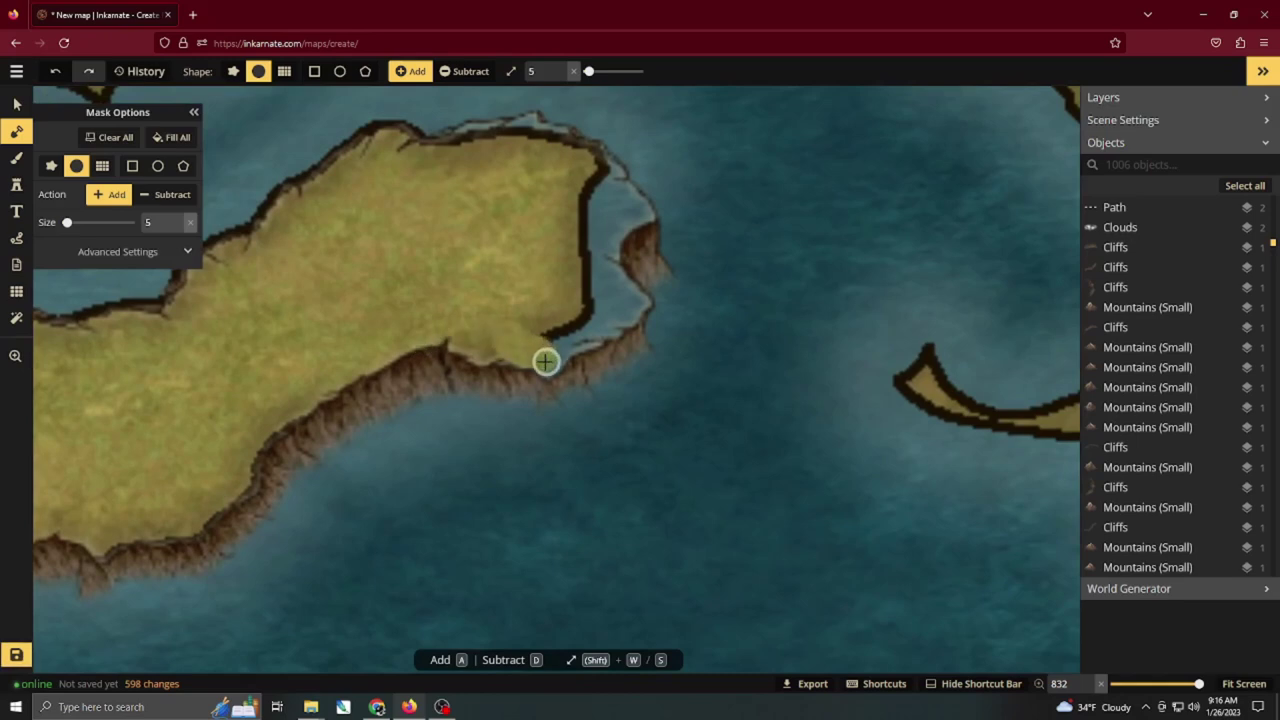
mouse_move(606, 273)
mouse_down()
mouse_move(574, 337)
mouse_move(583, 220)
mouse_move(600, 211)
mouse_move(535, 332)
mouse_up()
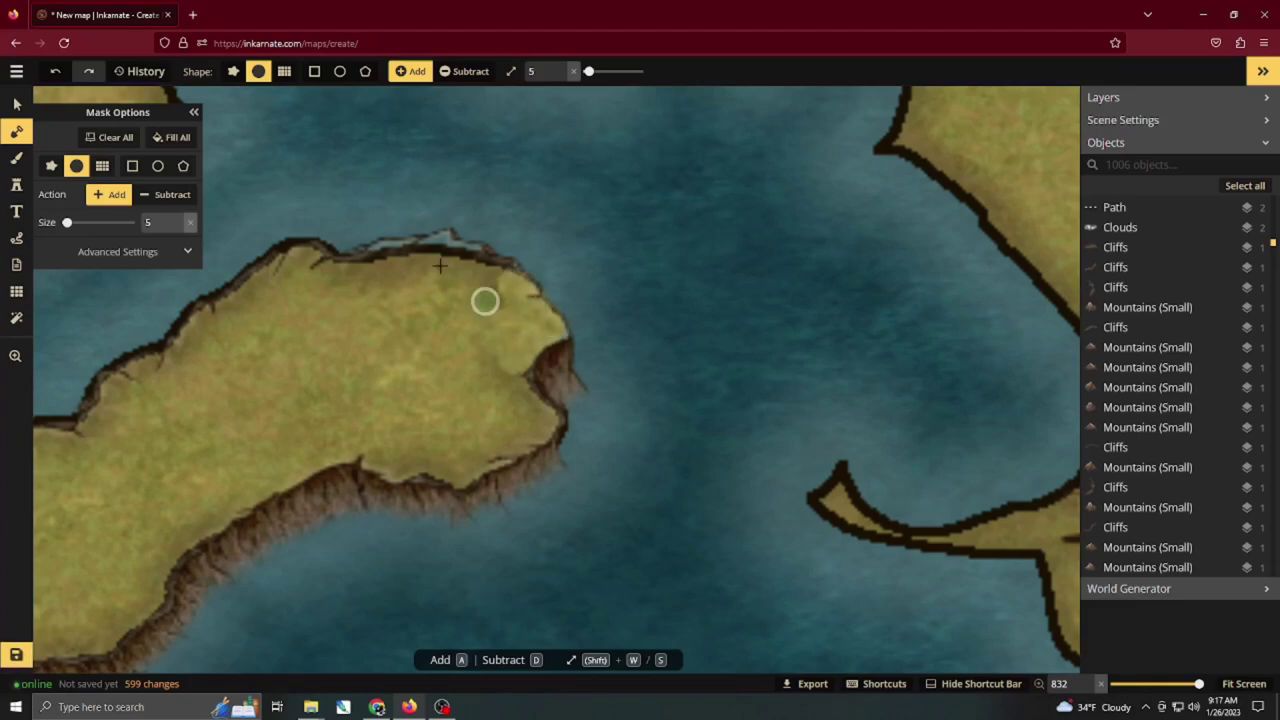
Try to thicken the narrow land spit southwest of the dwarven market with the round mask brush at size 18.
scroll(447, 343, down, 10)
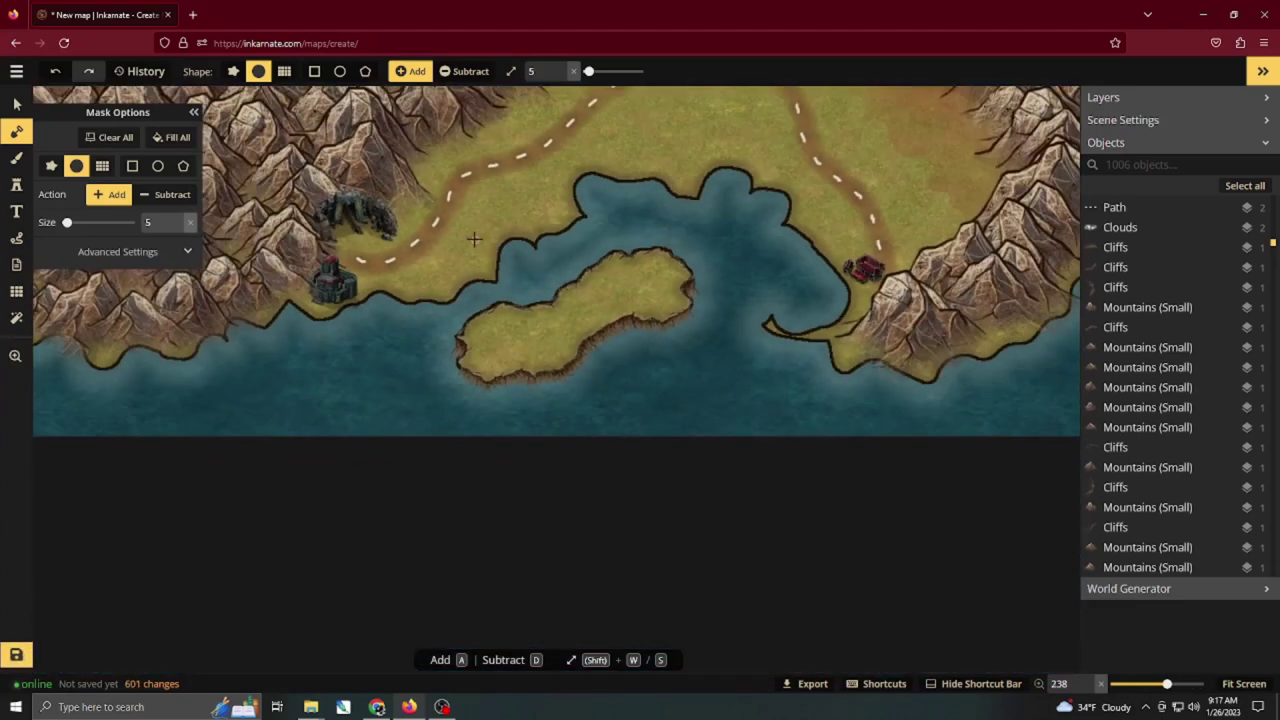
scroll(474, 239, down, 3)
scroll(690, 310, up, 1)
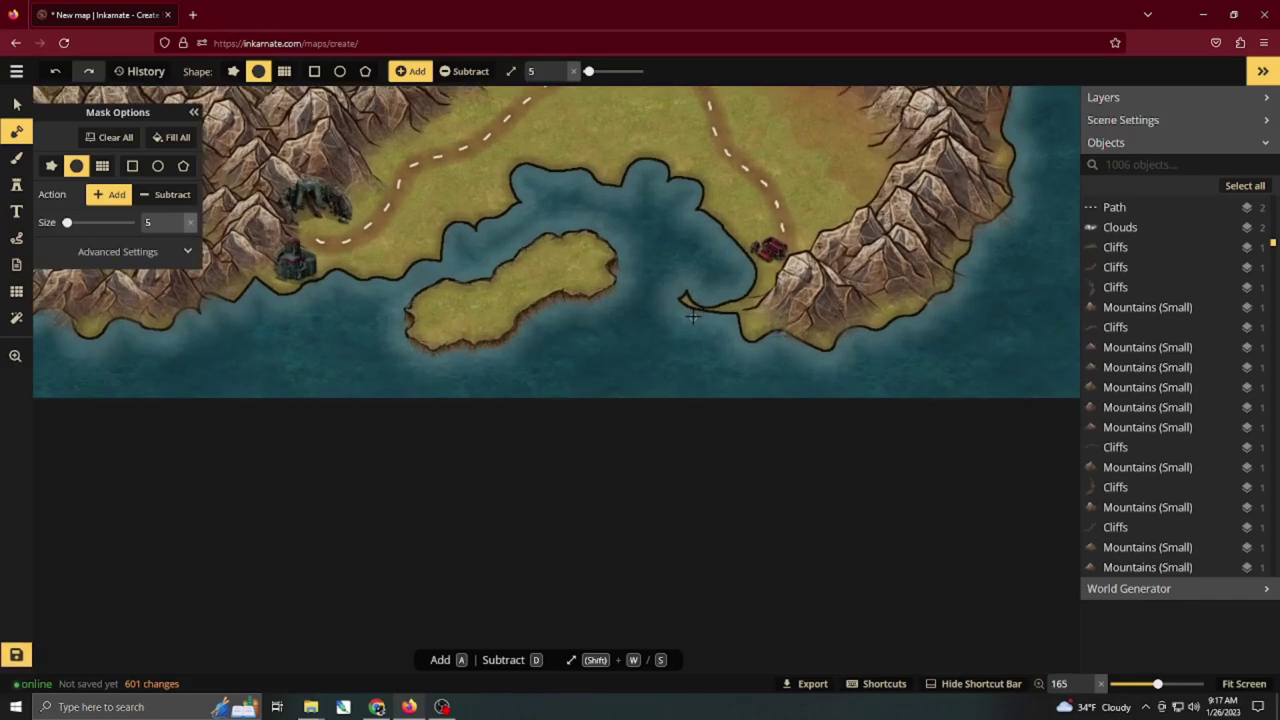
drag(703, 316, 707, 318)
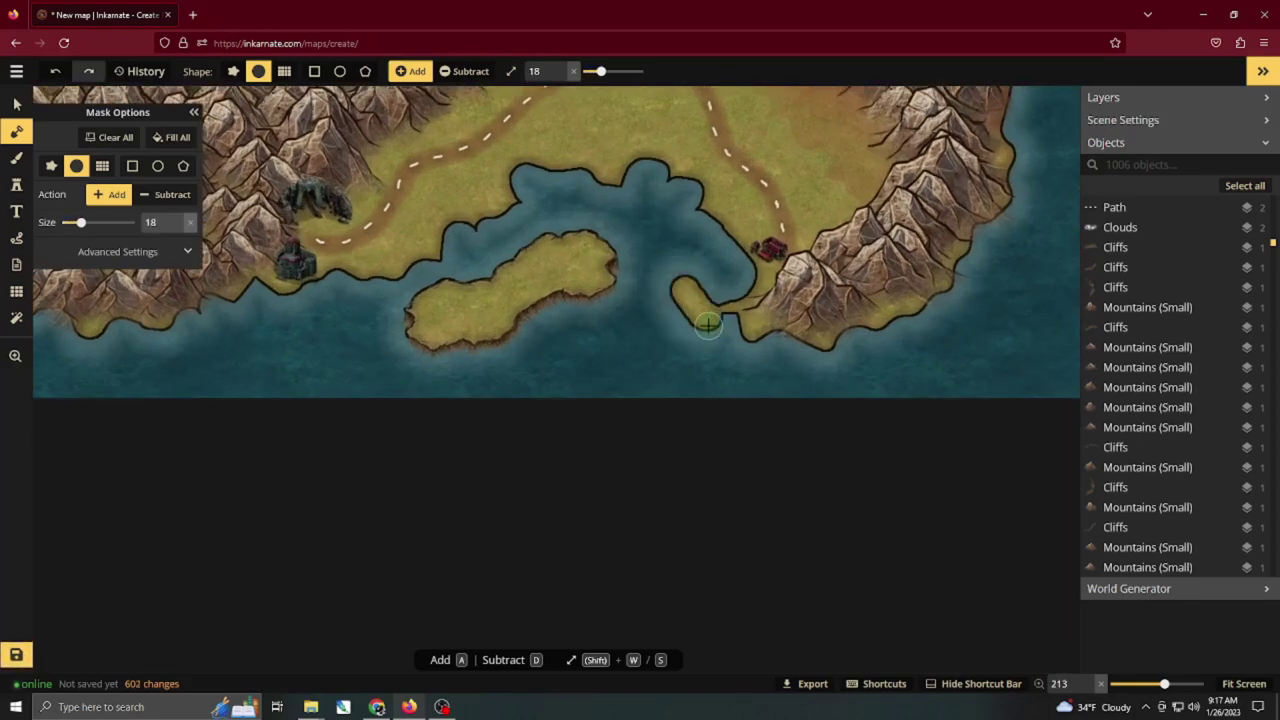
key(ctrl+z)
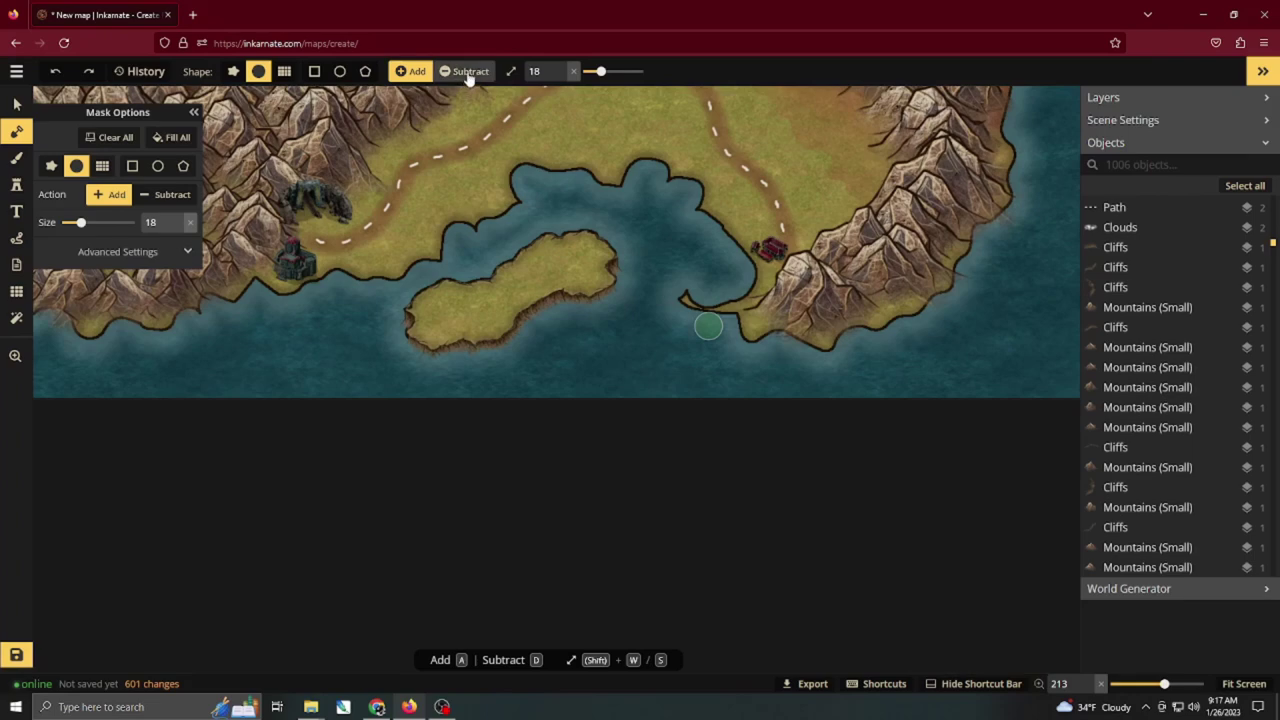
Subtract the curled tip of the spit southwest of the market with the round mask brush at size 13.
click(460, 71)
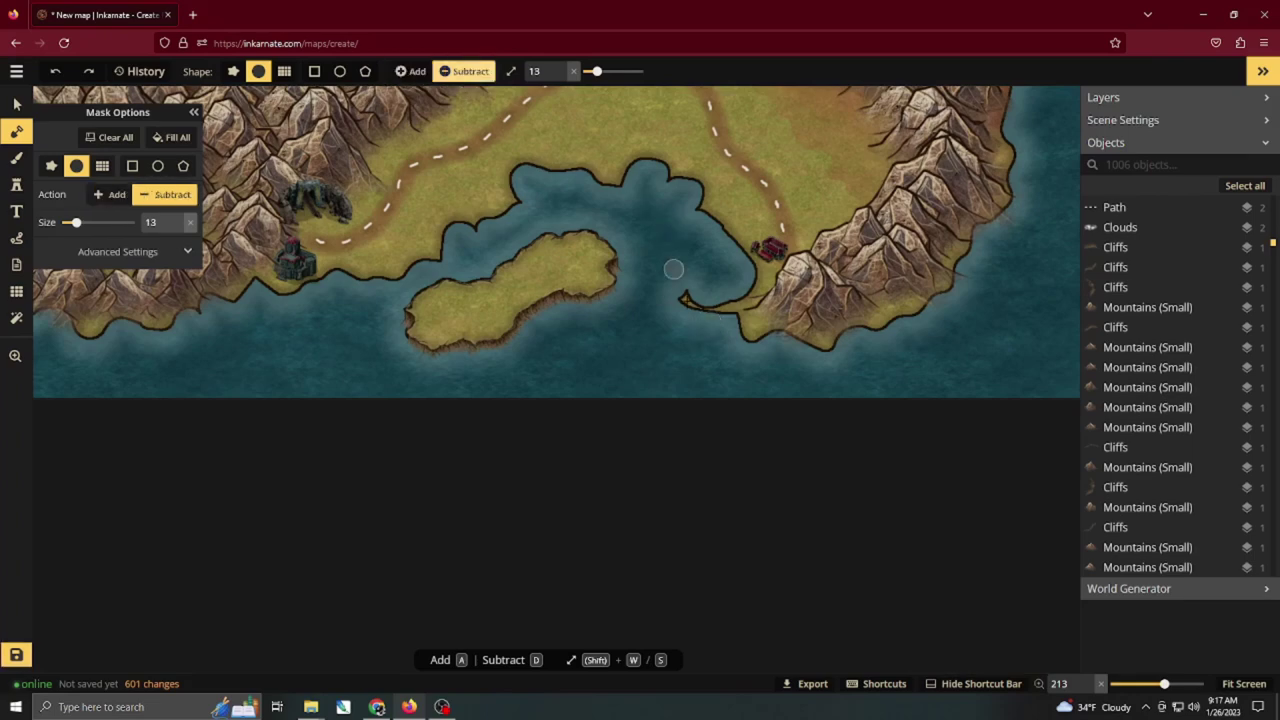
scroll(696, 315, up, 5)
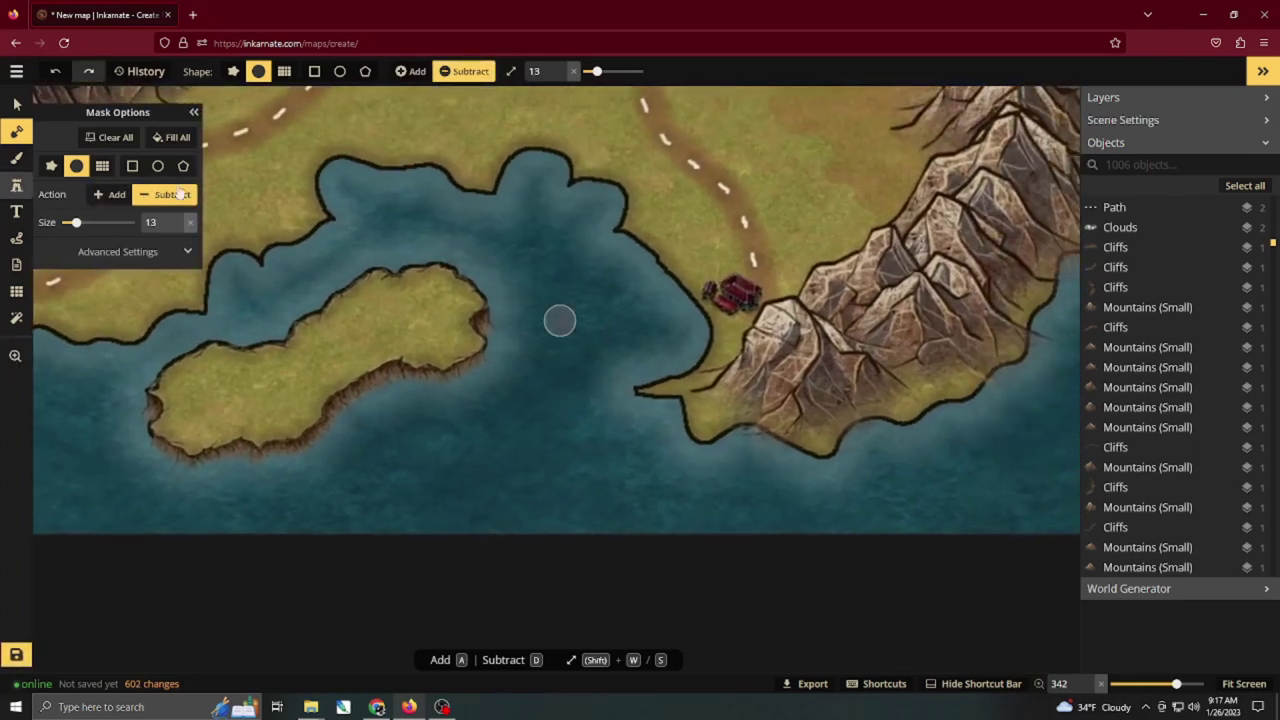
Search the stamp catalog for "dock" and choose the wooden docks from the Core pack.
click(17, 185)
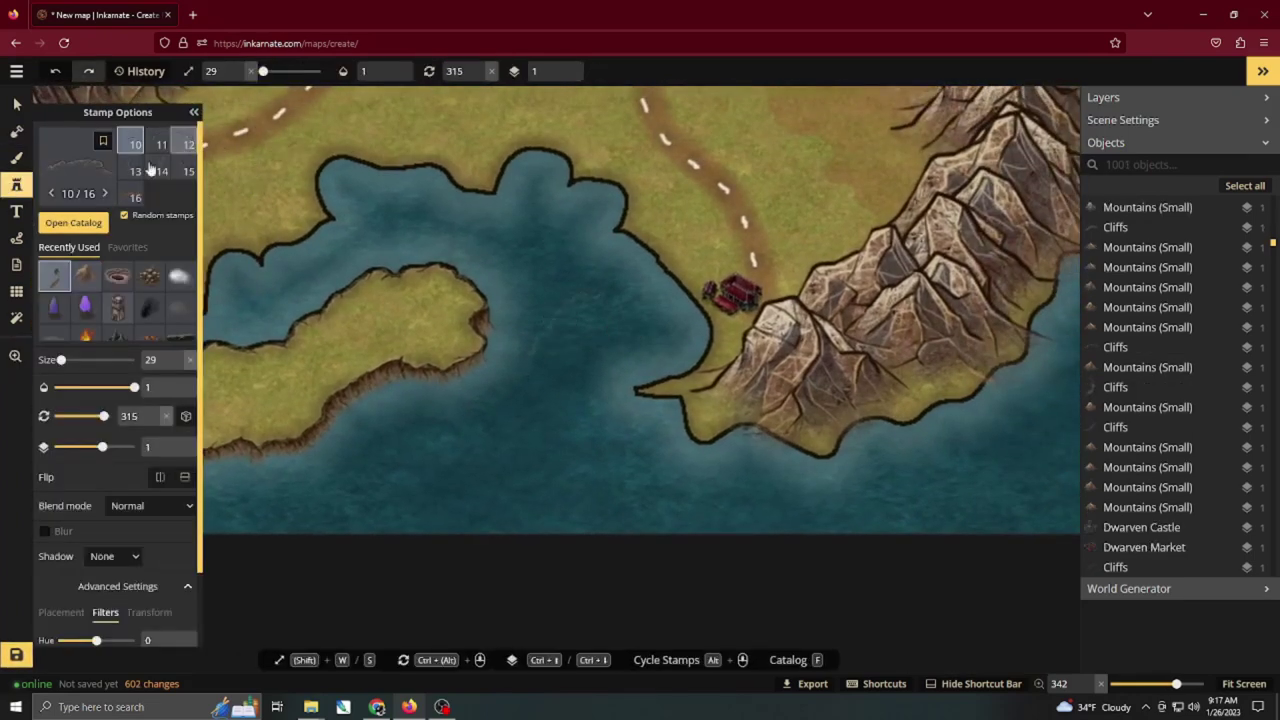
click(82, 224)
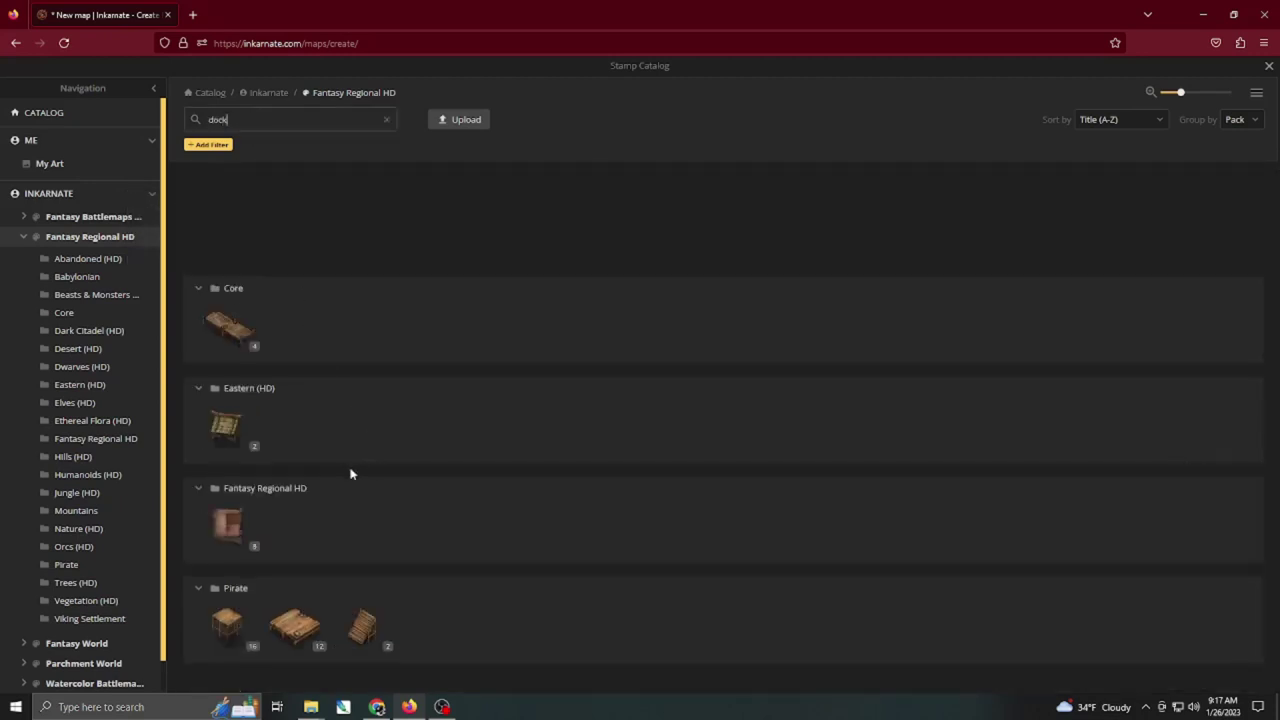
click(233, 330)
Flip the dock stamp horizontally and place two size 29 docks on the shore beside the dwarven market.
scroll(686, 280, up, 5)
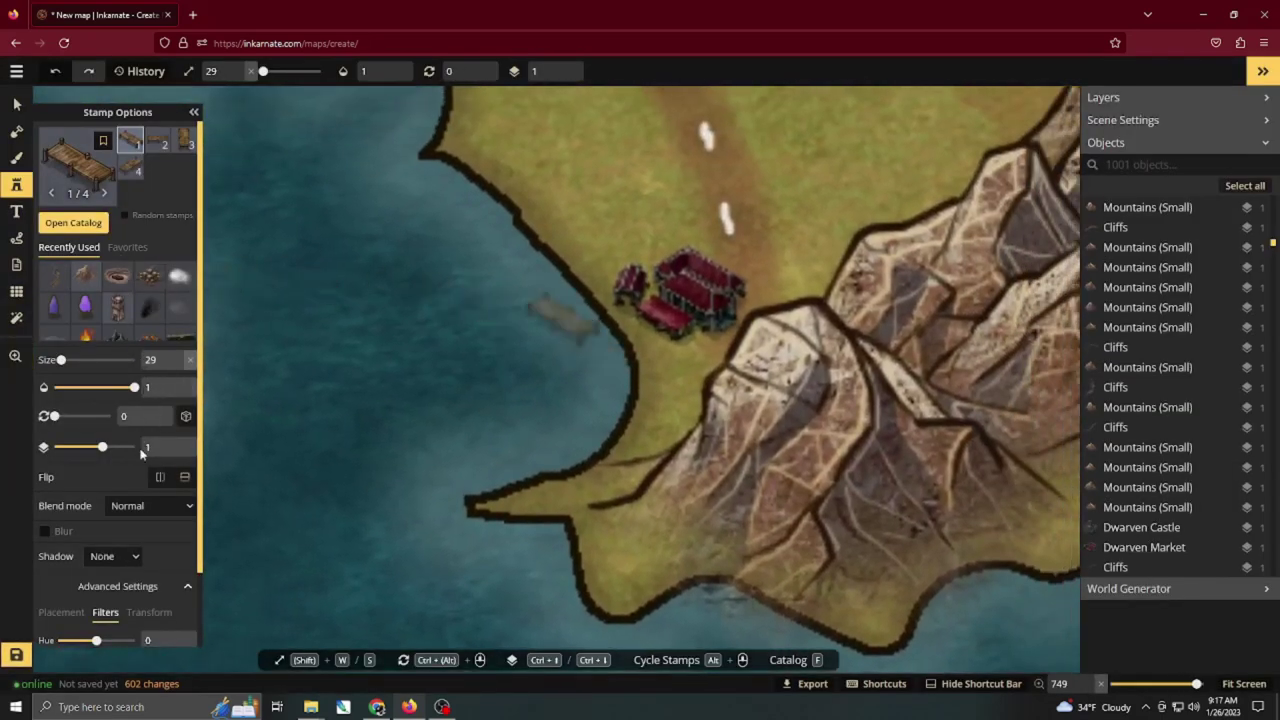
click(160, 477)
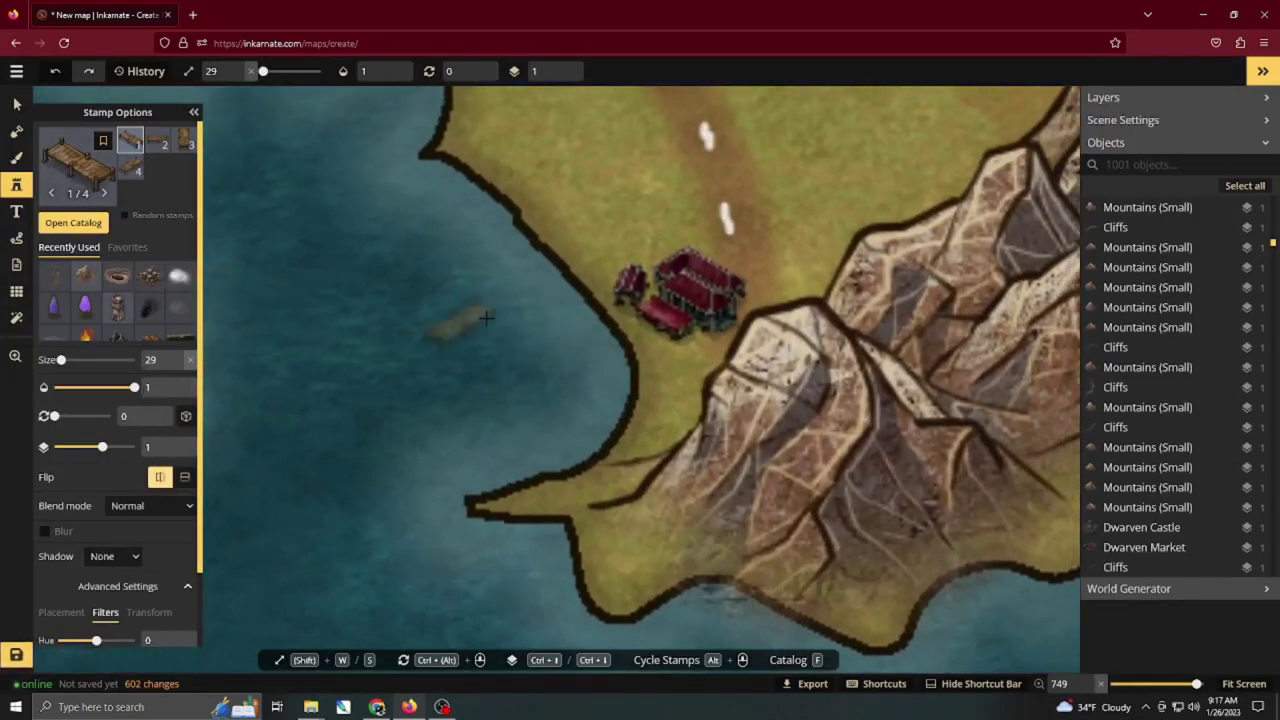
click(576, 279)
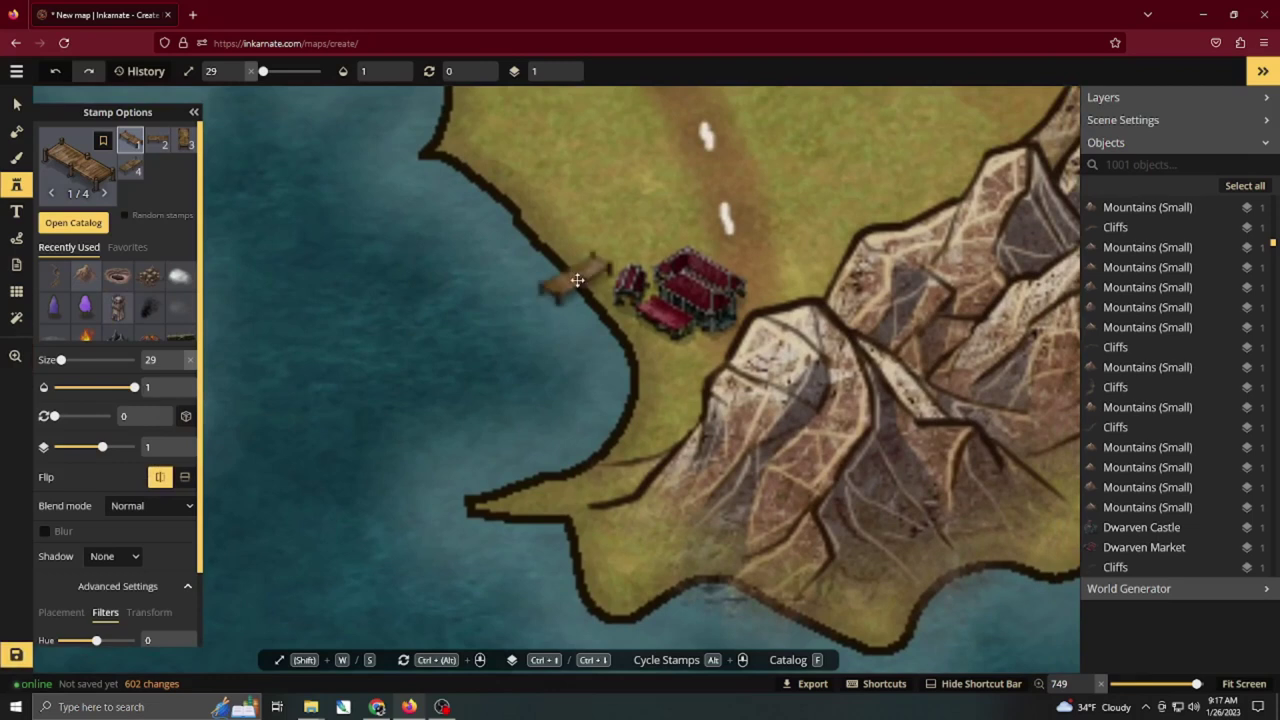
click(640, 362)
key(Escape)
Nudge the dwarven market slightly west, reposition both docks against the shore beside it and clear the selection.
mouse_move(675, 297)
mouse_down()
mouse_move(629, 231)
mouse_move(666, 294)
mouse_up()
drag(566, 284, 590, 331)
drag(632, 383, 619, 360)
scroll(405, 348, down, 4)
click(366, 329)
scroll(378, 326, down, 4)
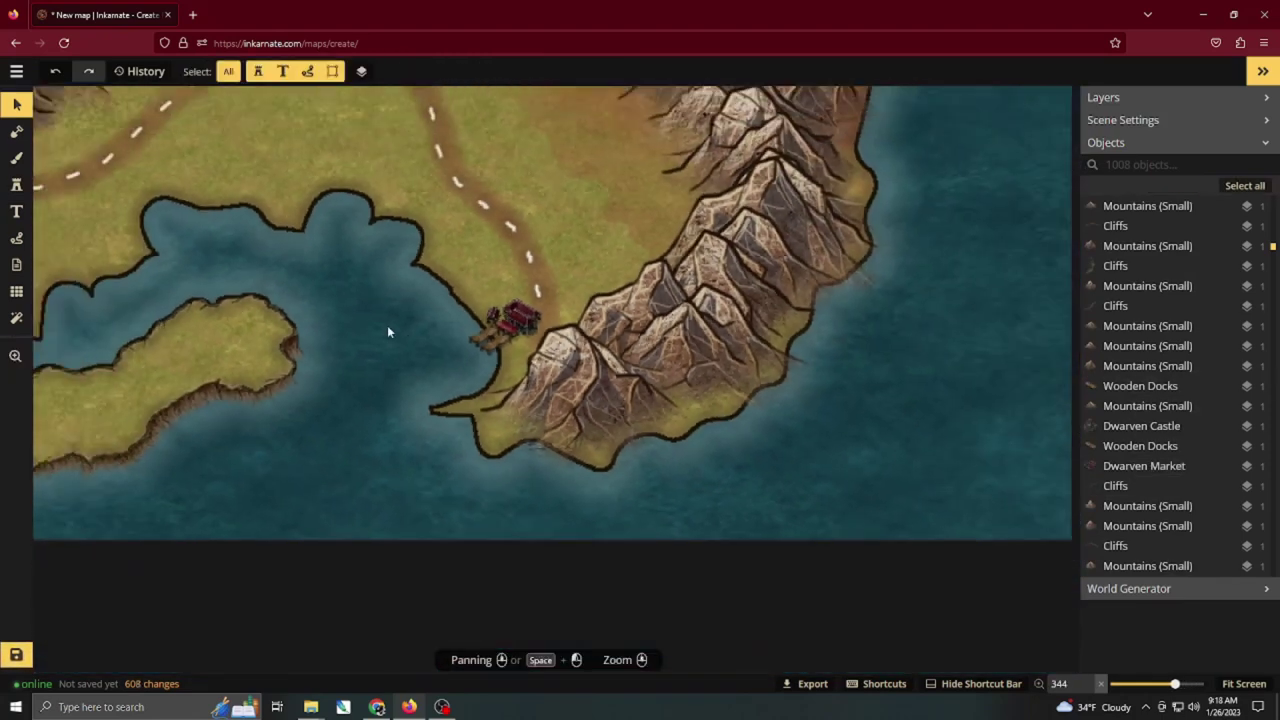
Try out both abandoned ship stamps from the Abandoned (HD) pack at size 12 over the southern island.
drag(353, 307, 587, 367)
scroll(473, 380, up, 3)
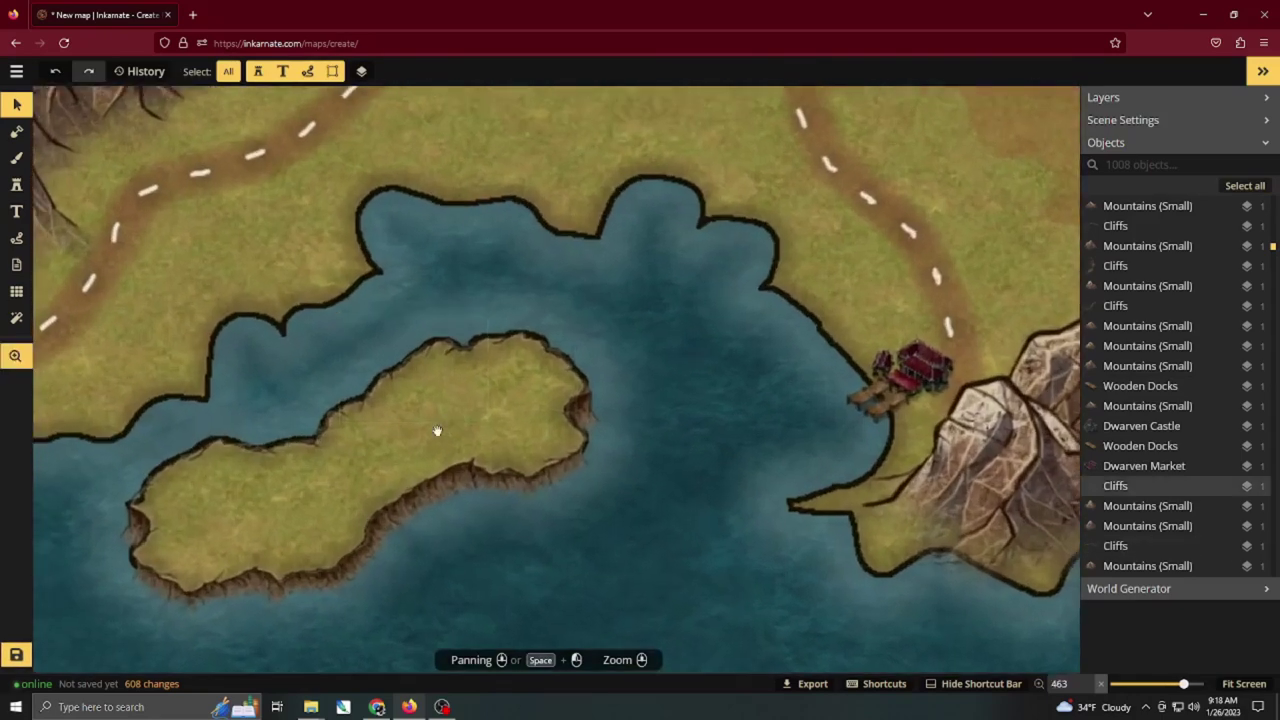
key(s)
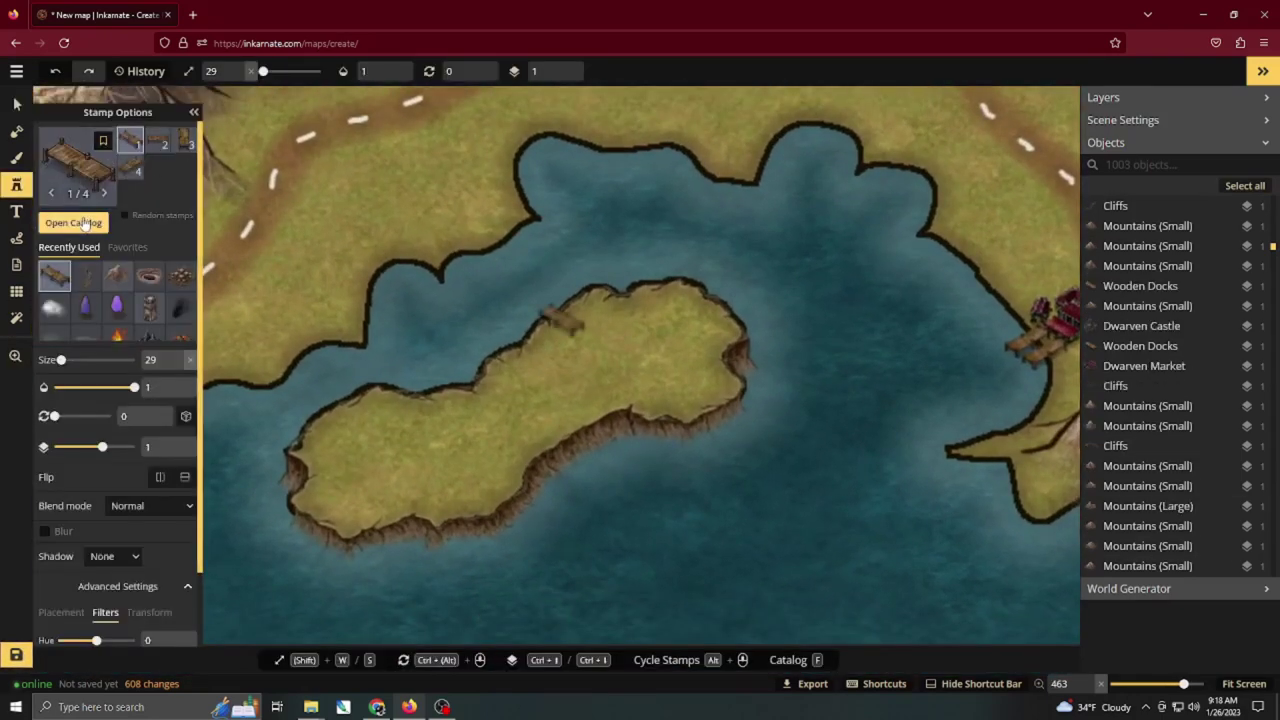
click(85, 224)
click(386, 119)
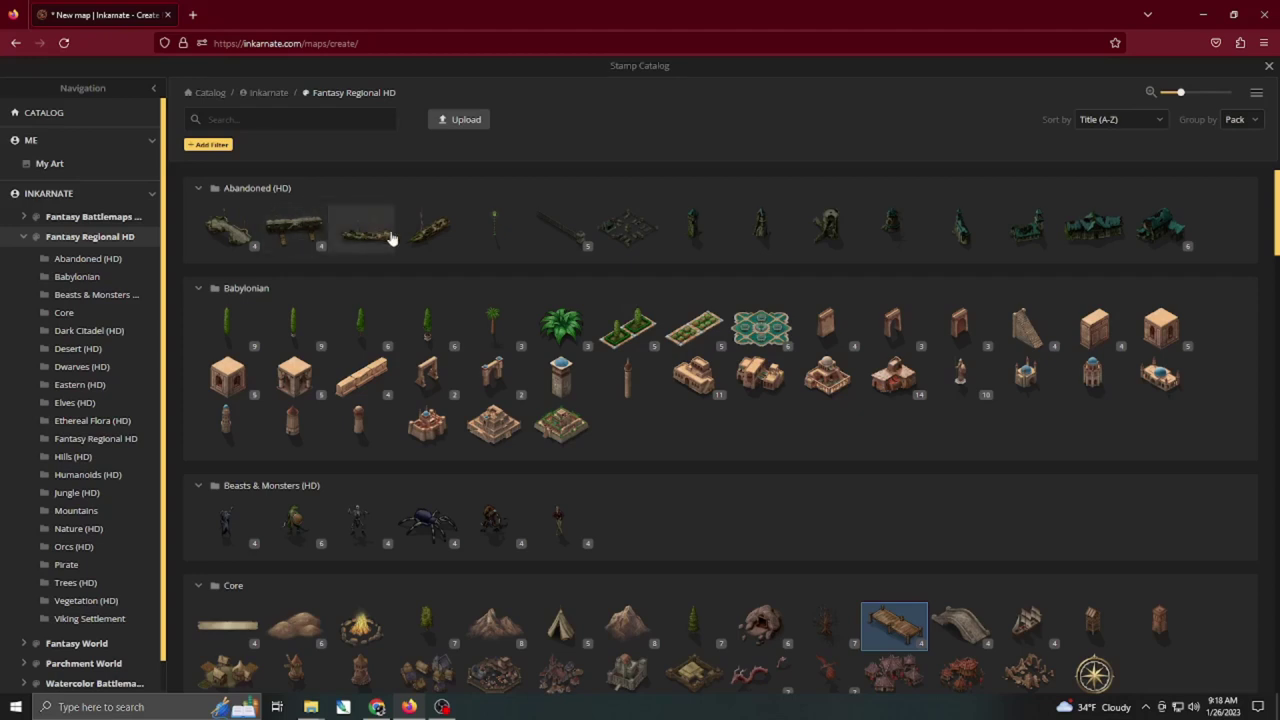
click(410, 238)
key(s)
key(s)
key(s)
key(s)
key(s)
key(s)
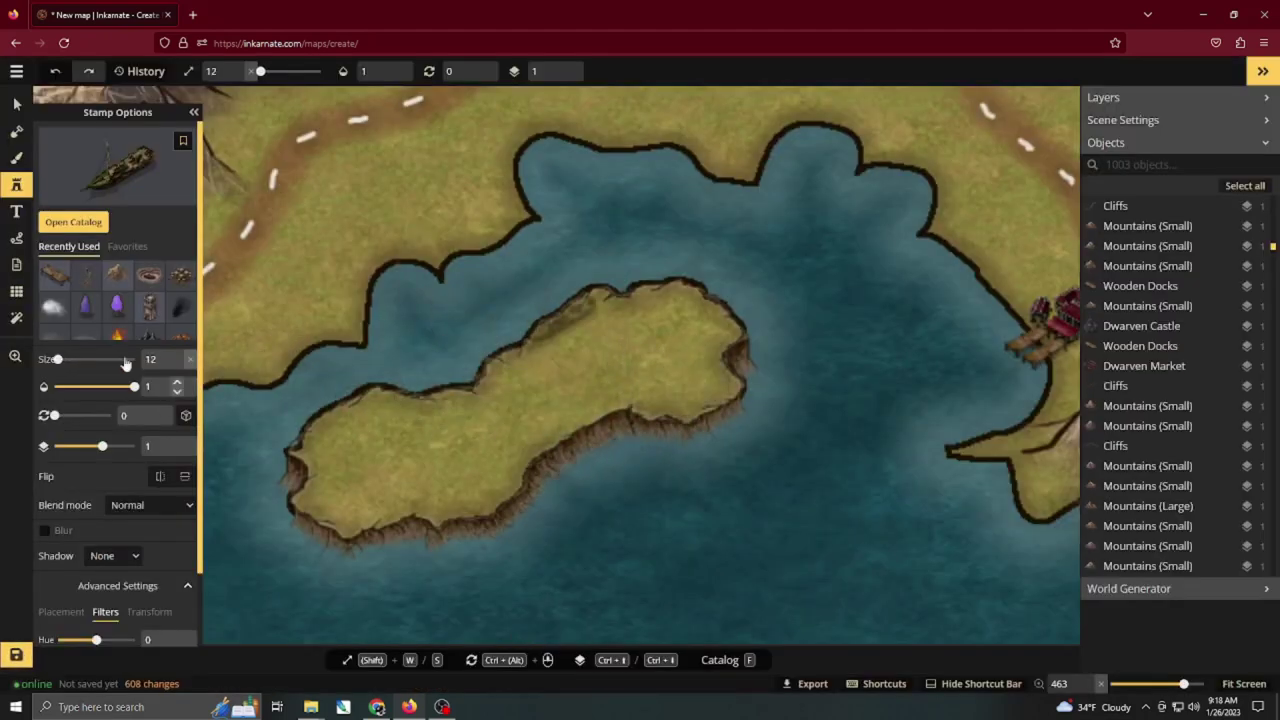
key(f)
click(350, 232)
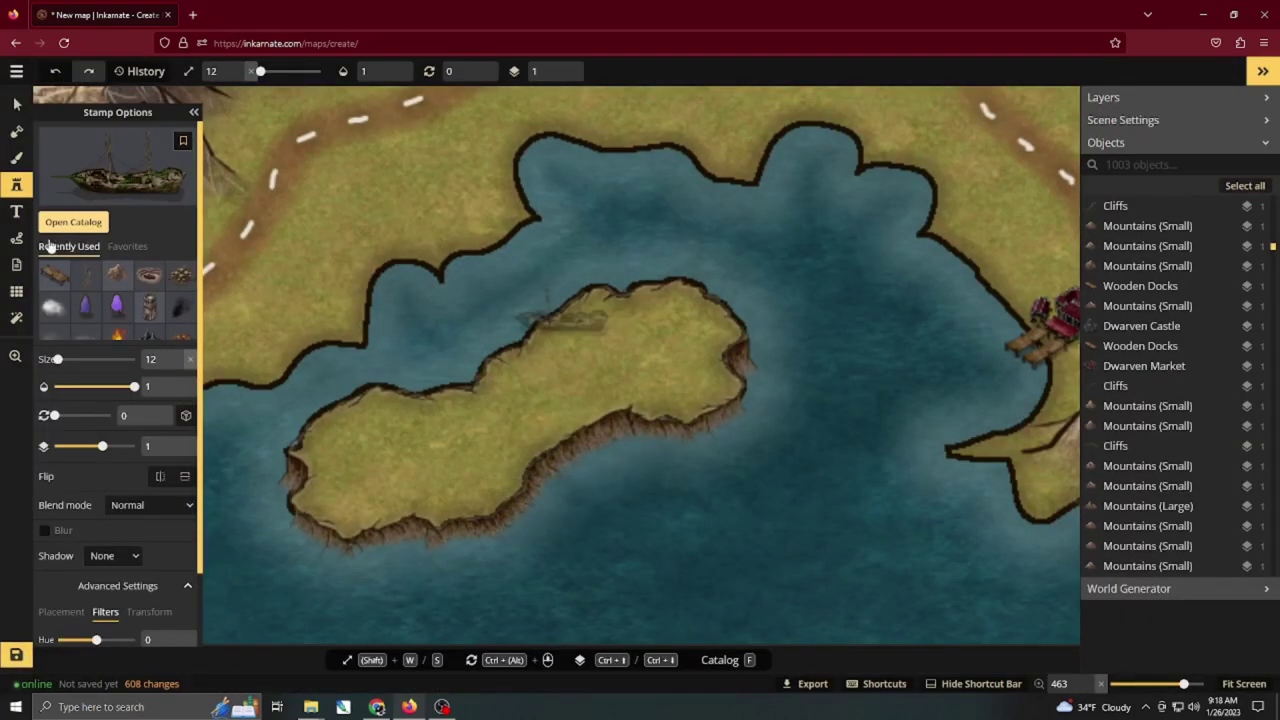
click(73, 222)
click(277, 120)
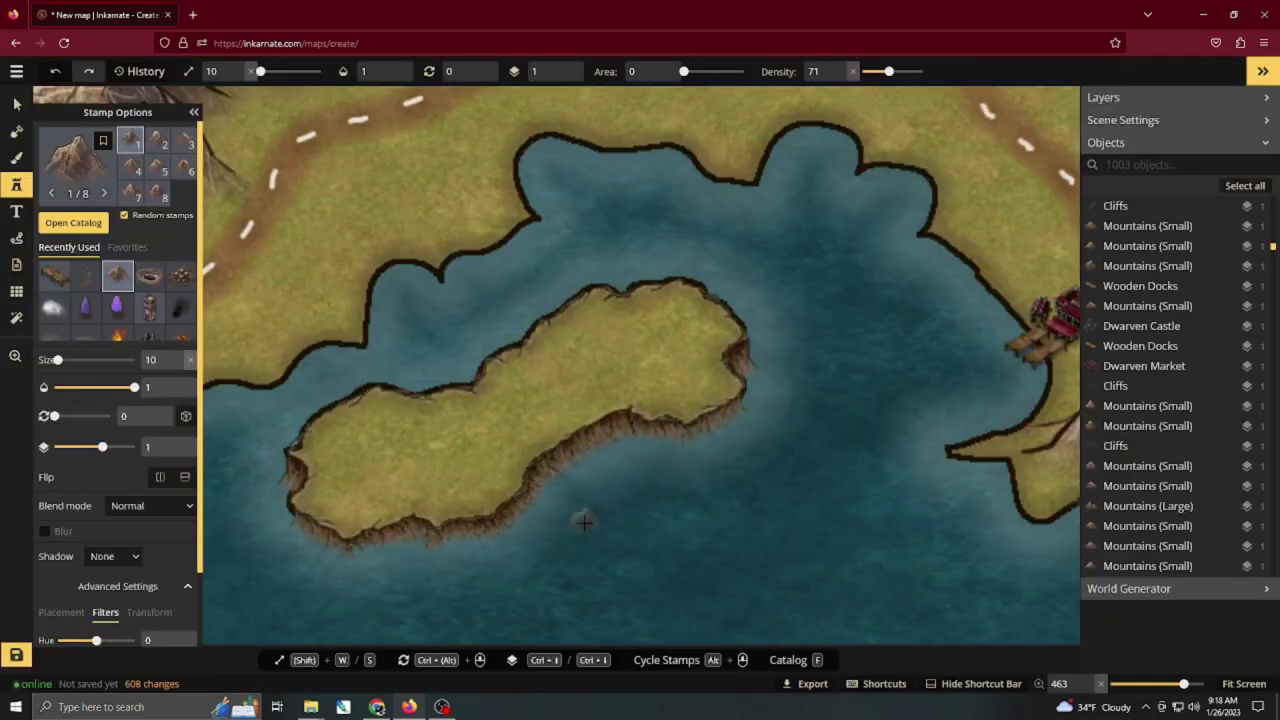
Find the Boulders stamp in the Nature (HD) pack and scatter size 10 random boulders as a reef off the southern island's south shore.
click(73, 222)
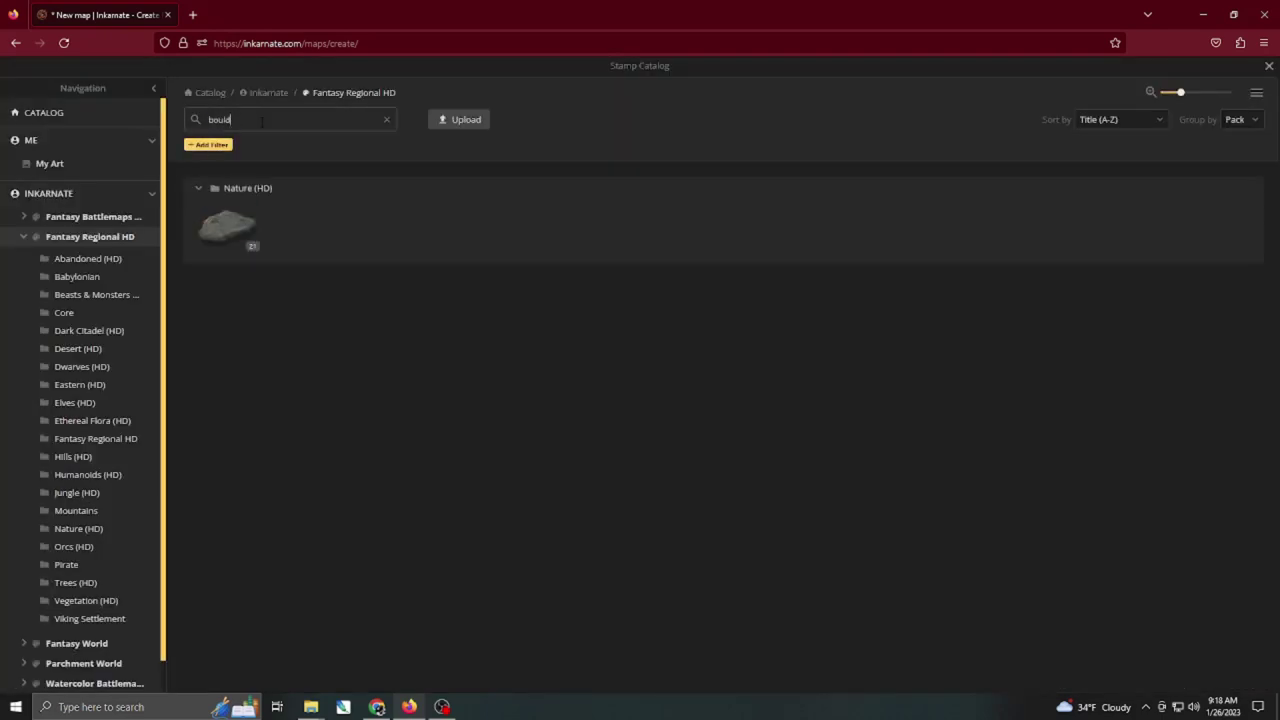
click(230, 216)
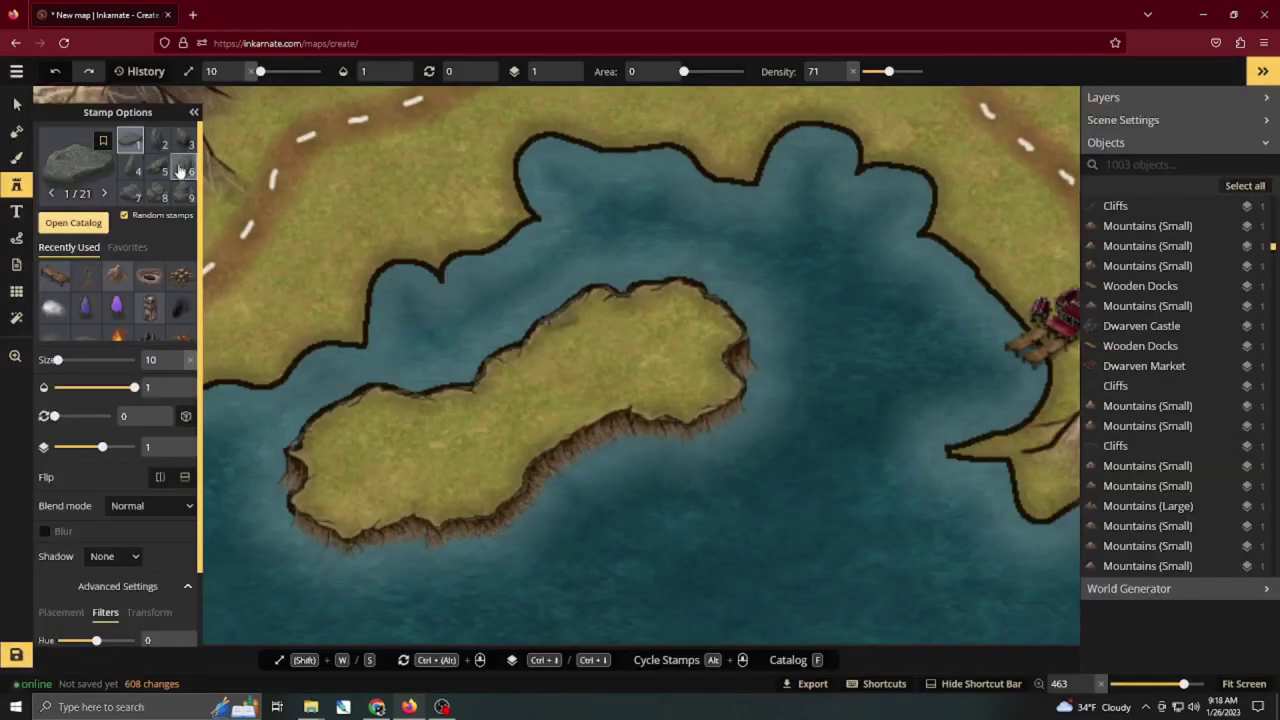
scroll(641, 503, up, 2)
click(635, 487)
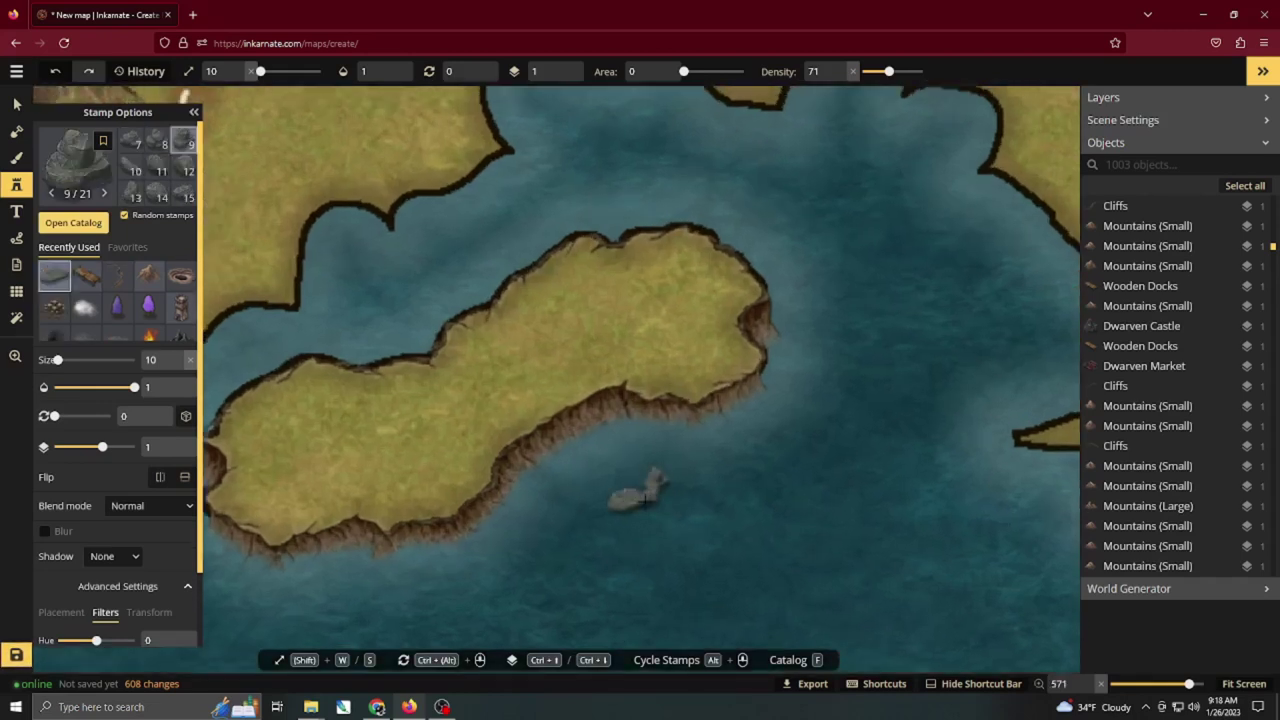
drag(594, 523, 572, 543)
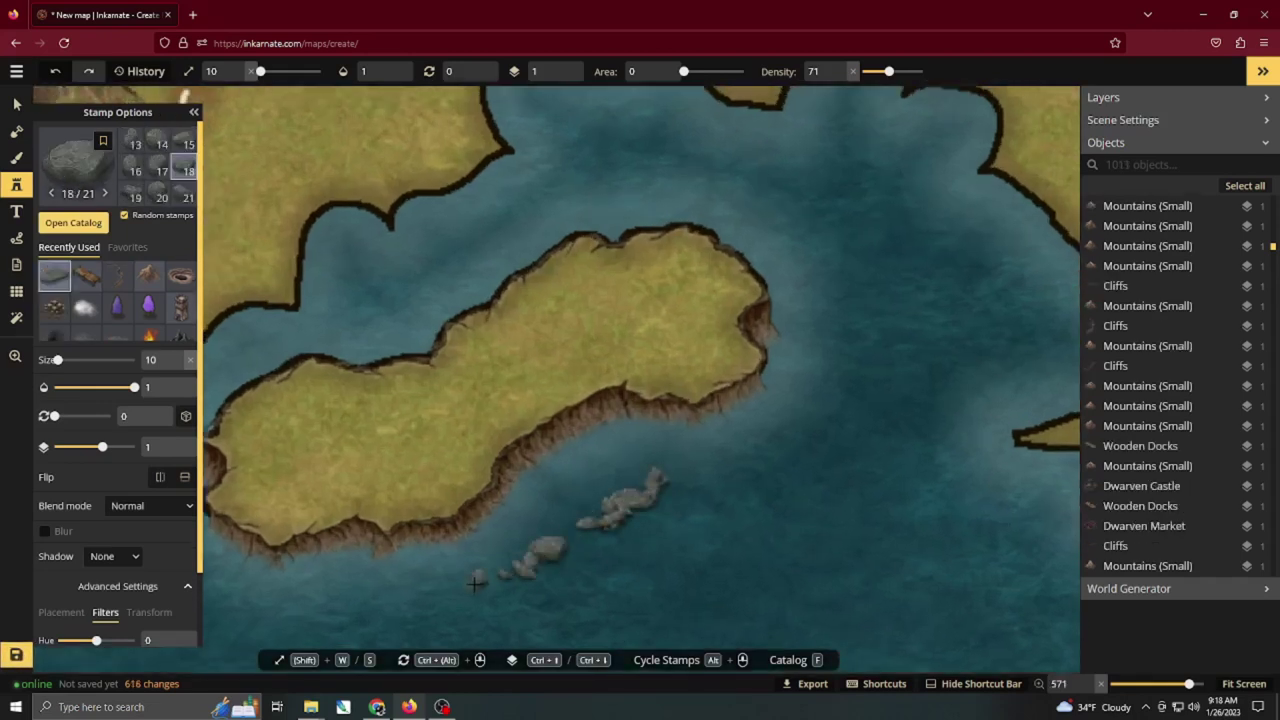
mouse_move(475, 584)
mouse_down()
mouse_move(550, 569)
mouse_move(598, 497)
mouse_up()
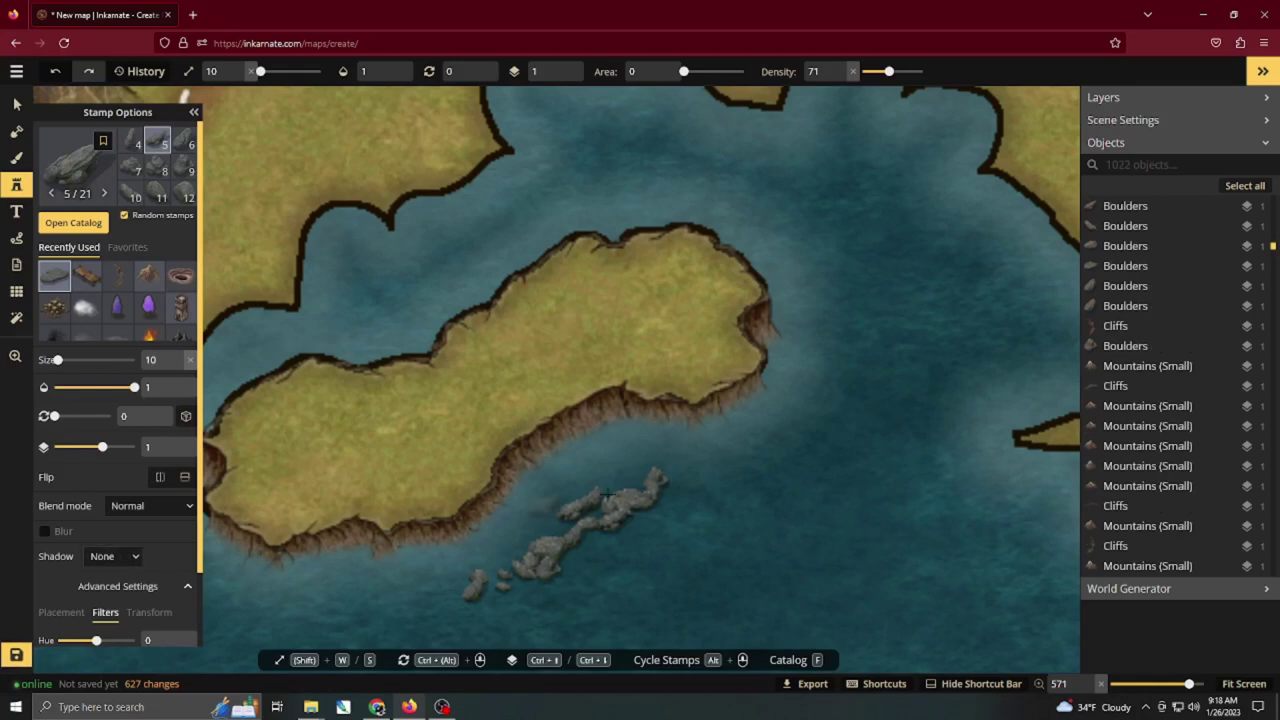
drag(517, 560, 531, 570)
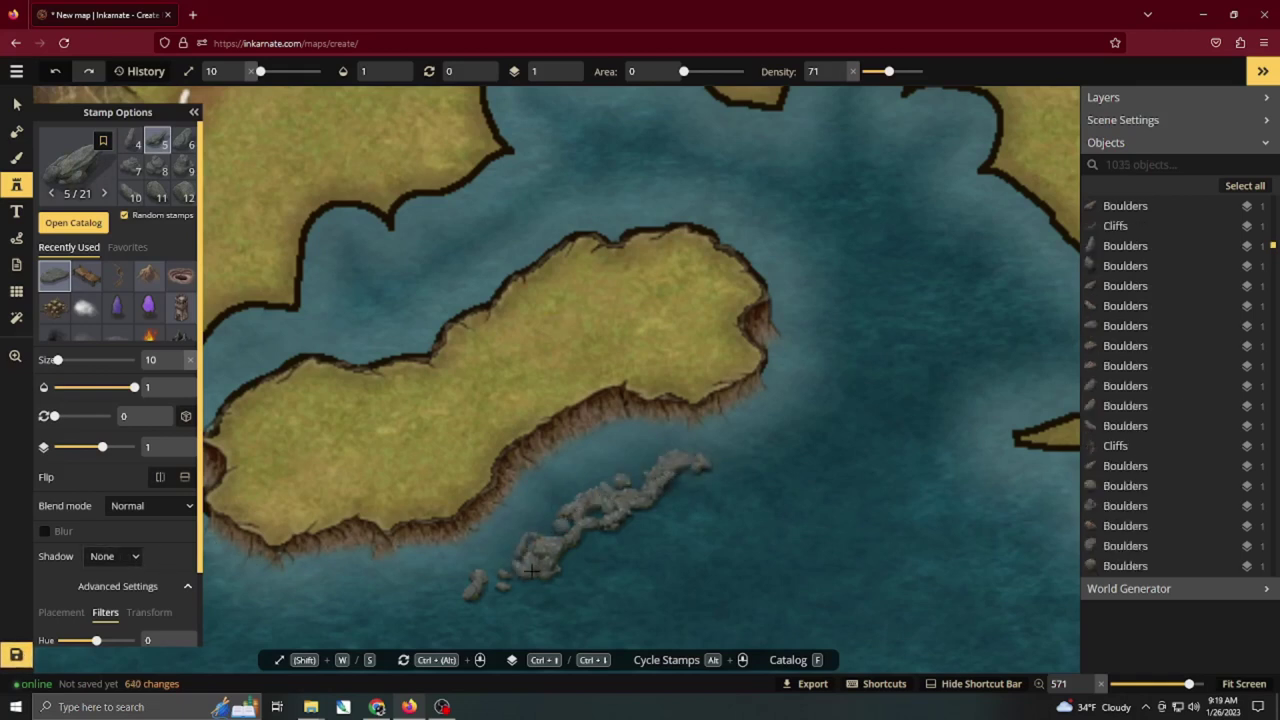
mouse_move(595, 452)
mouse_down()
mouse_move(503, 504)
mouse_move(515, 486)
mouse_move(568, 460)
mouse_move(570, 484)
mouse_move(506, 540)
mouse_up()
Place Abandoned Ship 2 at size 10 between the boulders and the southern cliffs, raise it to layer 2 and clear the selection.
click(60, 224)
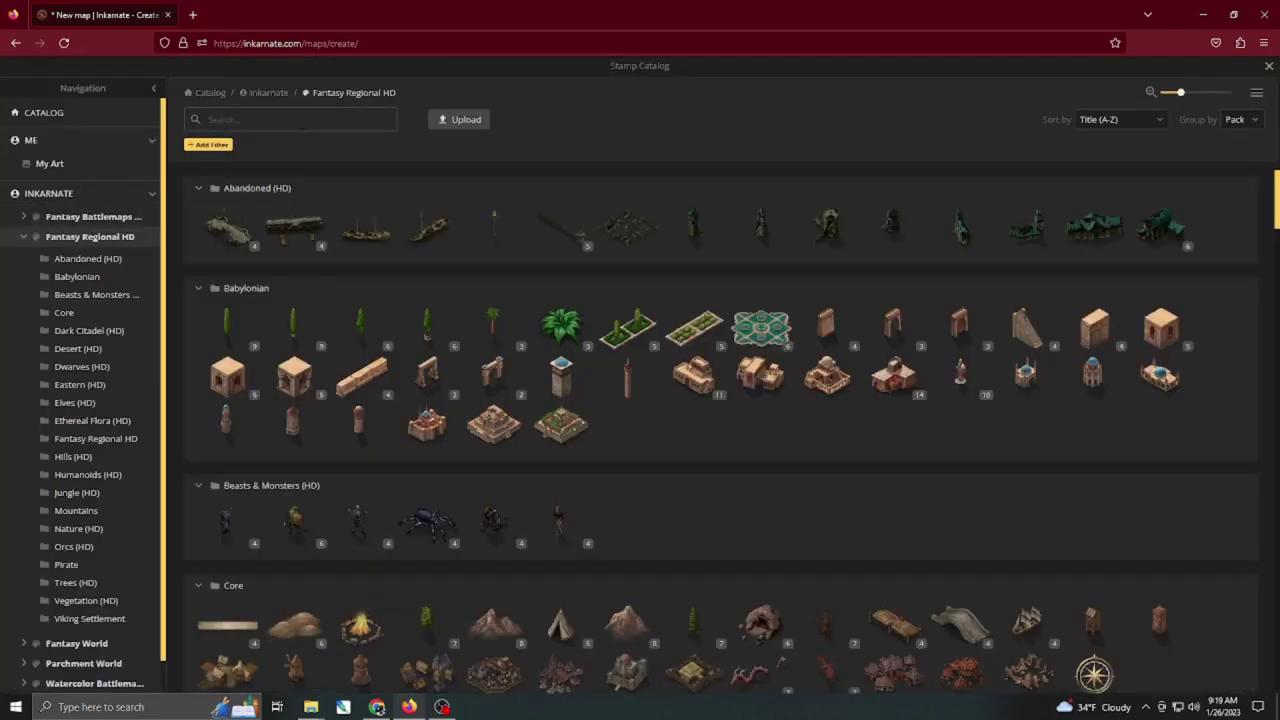
click(430, 234)
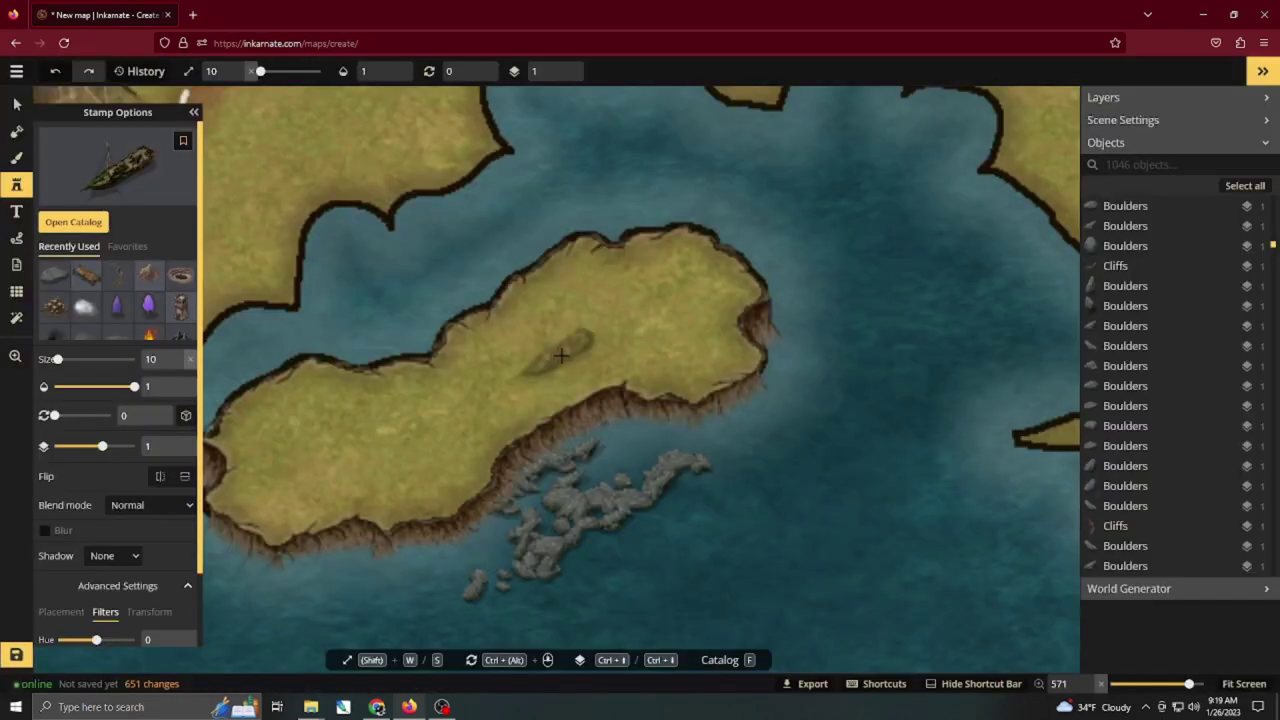
click(593, 456)
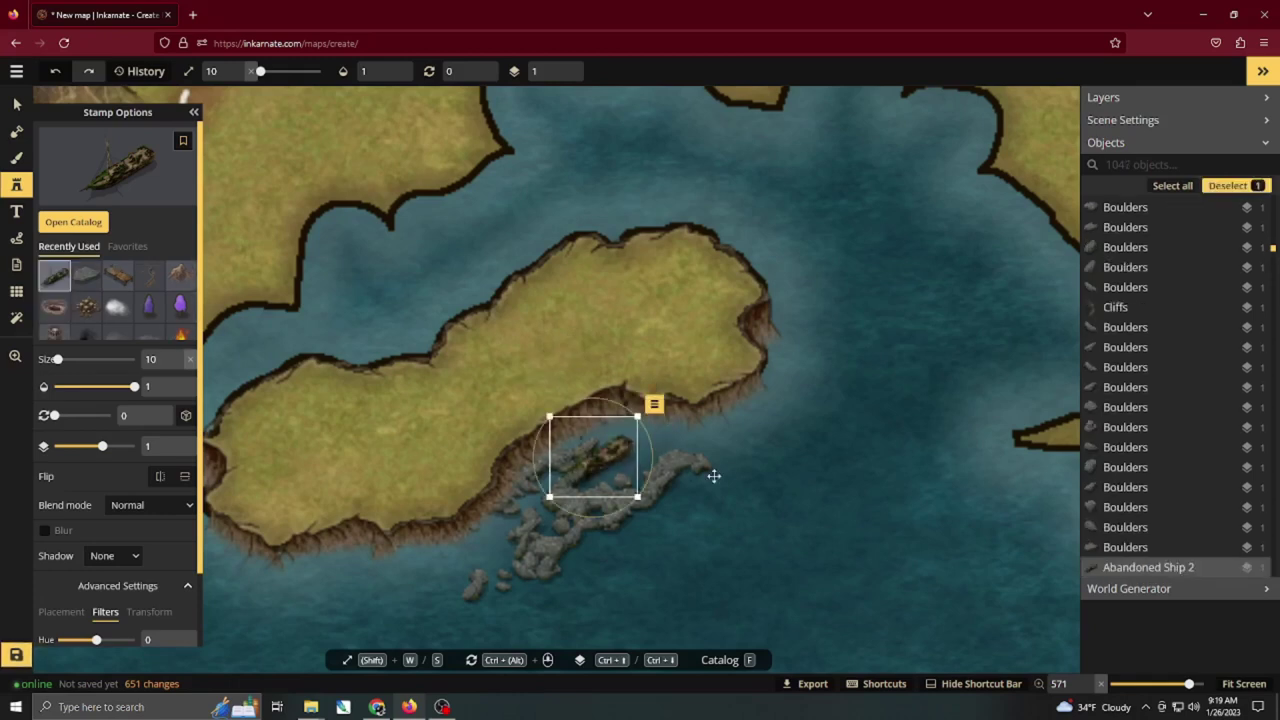
click(190, 441)
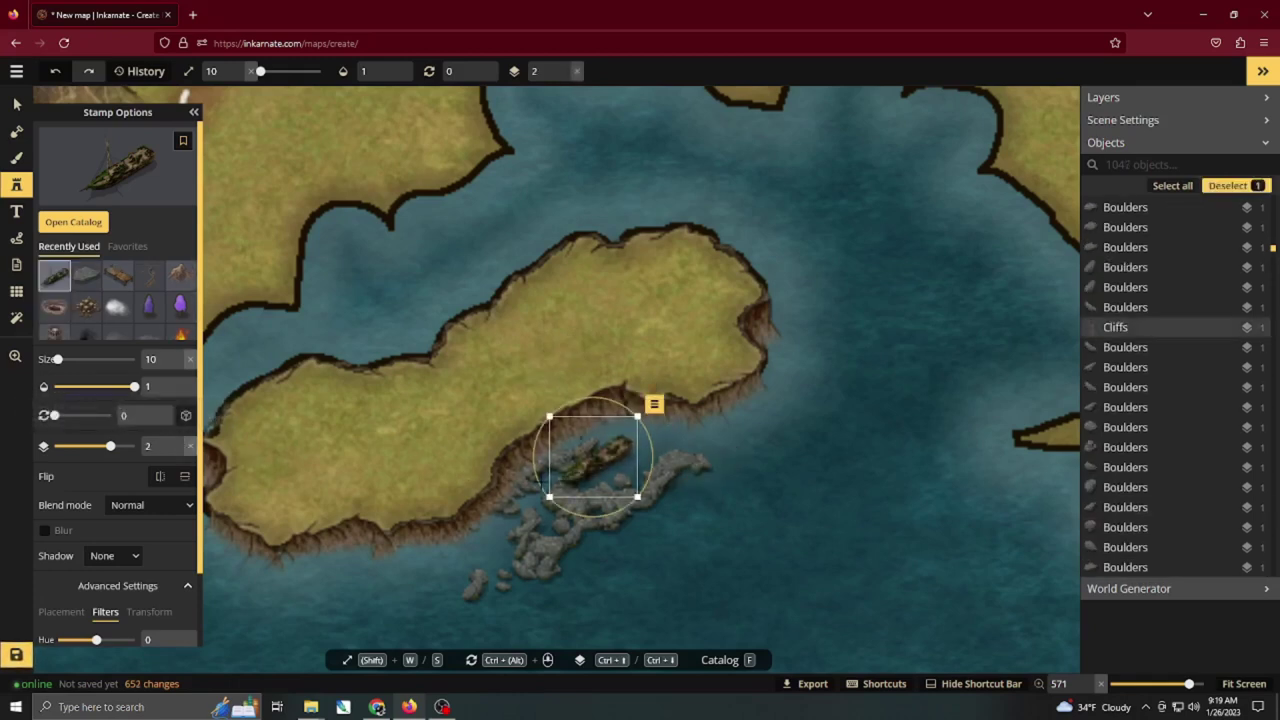
key(Escape)
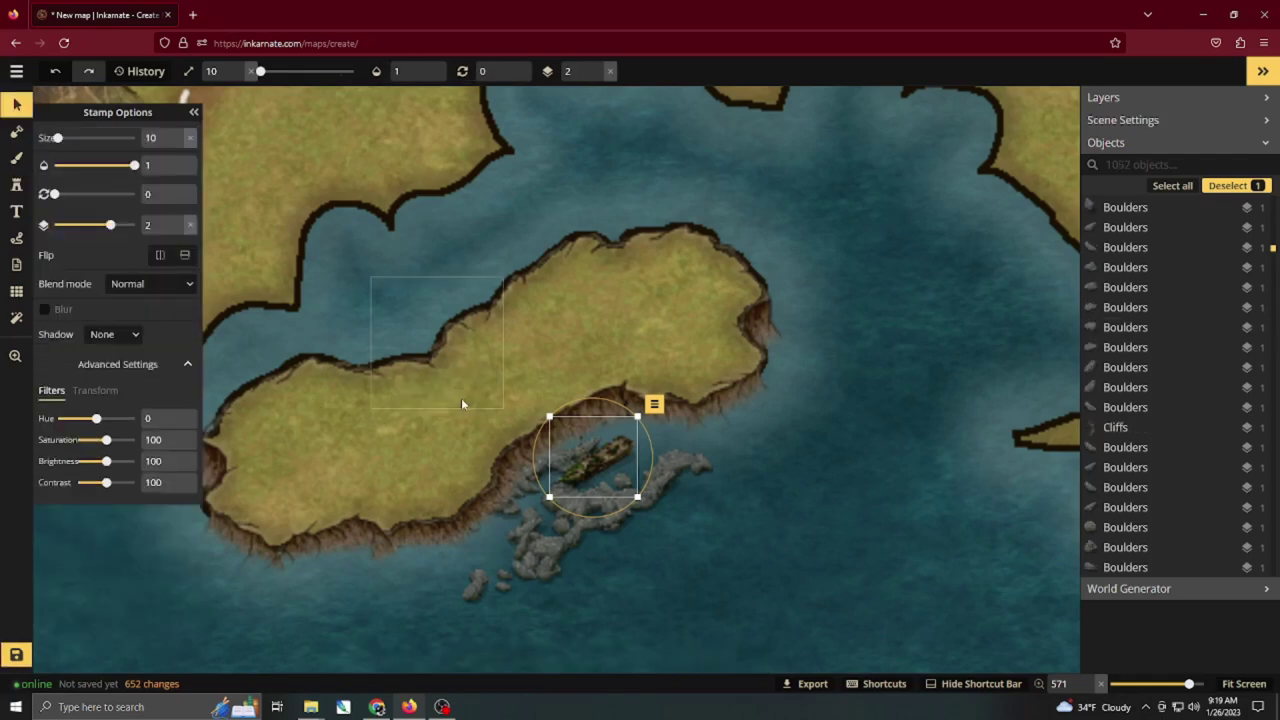
click(444, 416)
Place the Abandoned Graveyard stamp at size 16 on the northeastern end of the southern island.
click(17, 195)
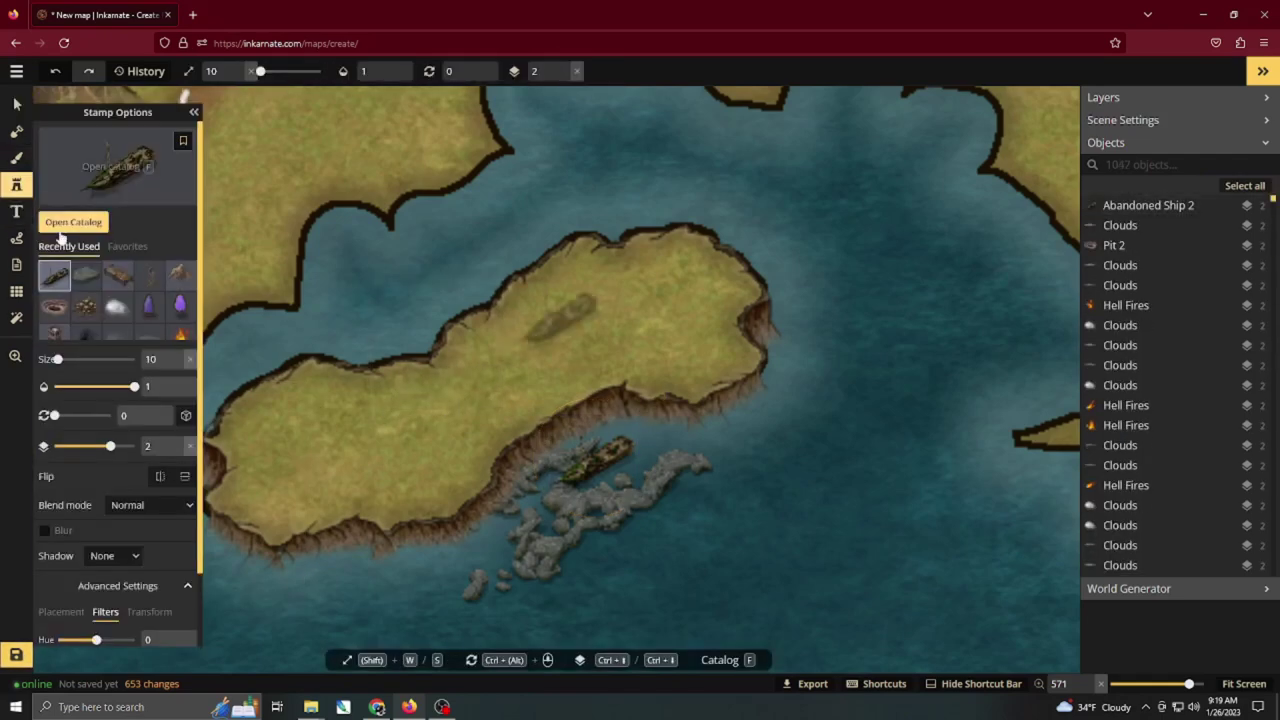
click(78, 223)
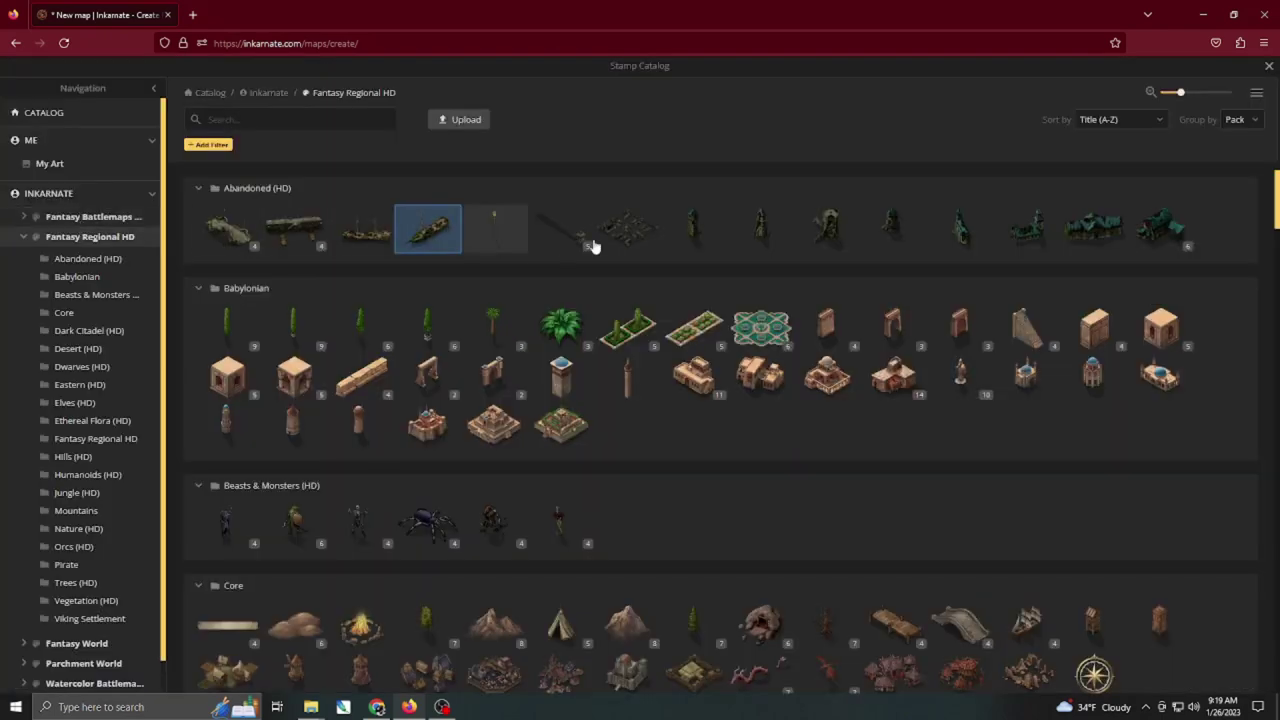
click(625, 236)
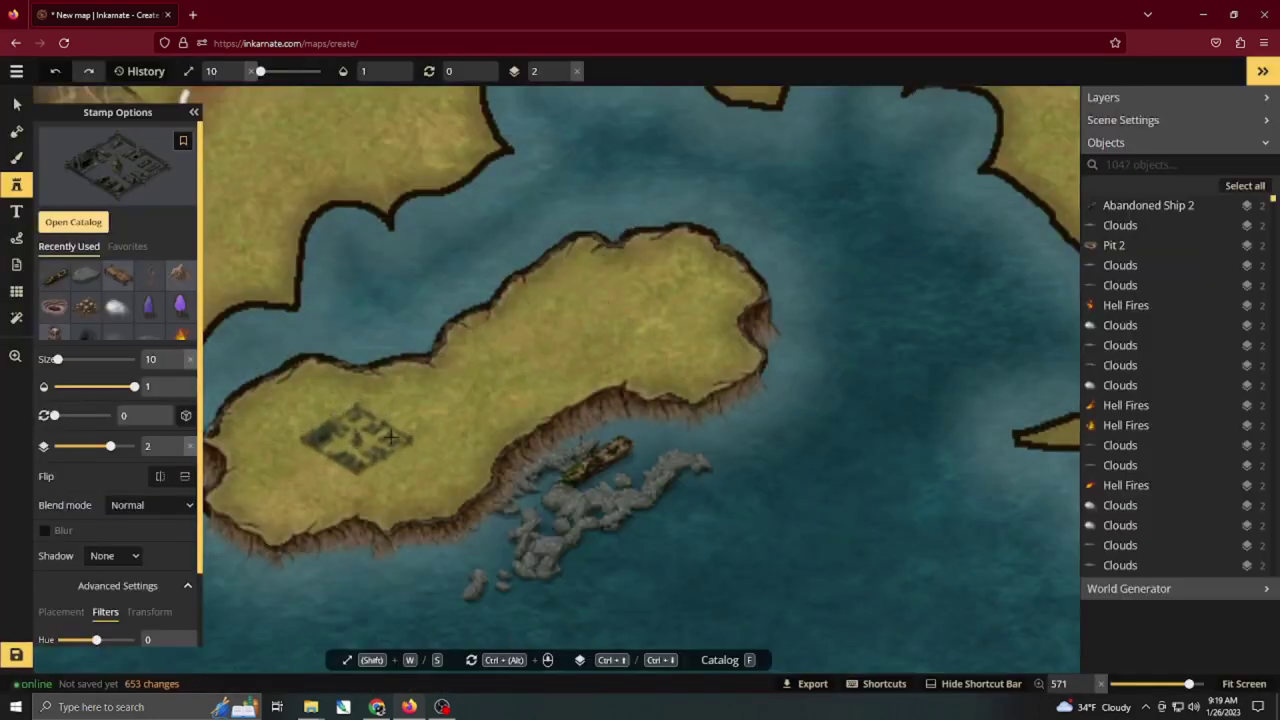
key(w)
key(w)
key(w)
click(632, 310)
Place two size 13 Abandoned Guard Towers on the island's western end, flipping the second horizontally and moving it west.
click(72, 224)
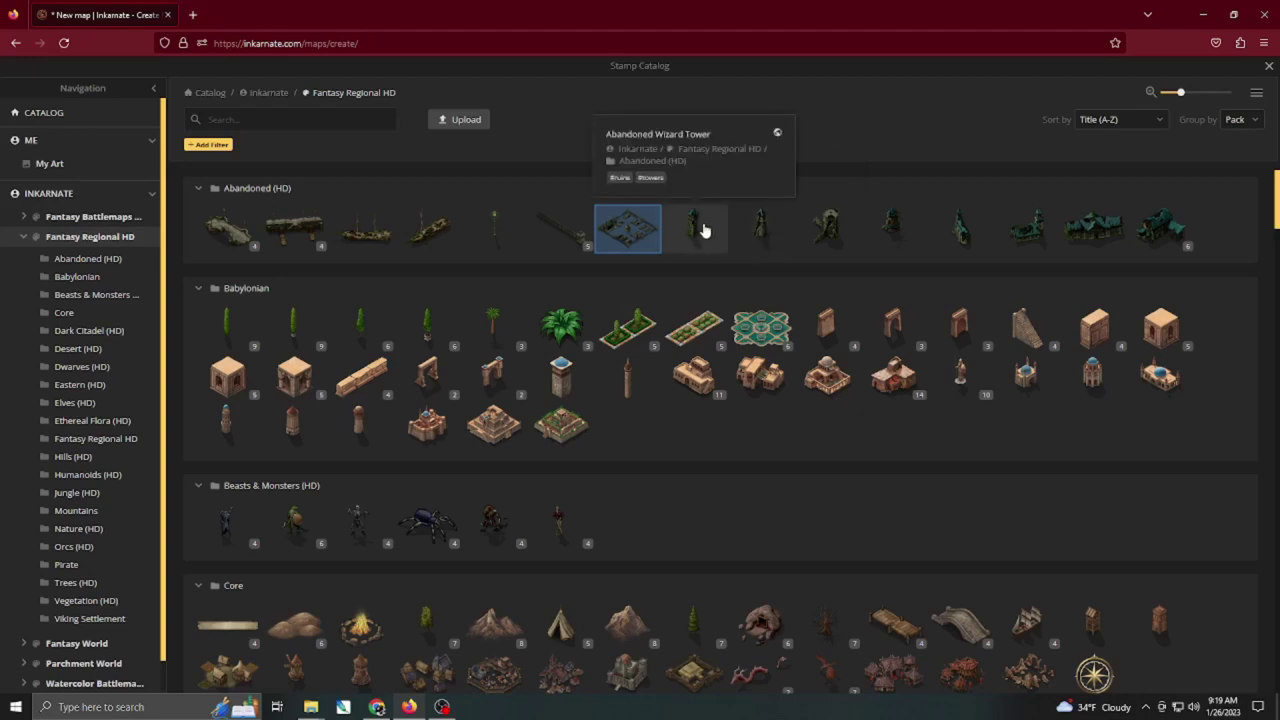
click(829, 230)
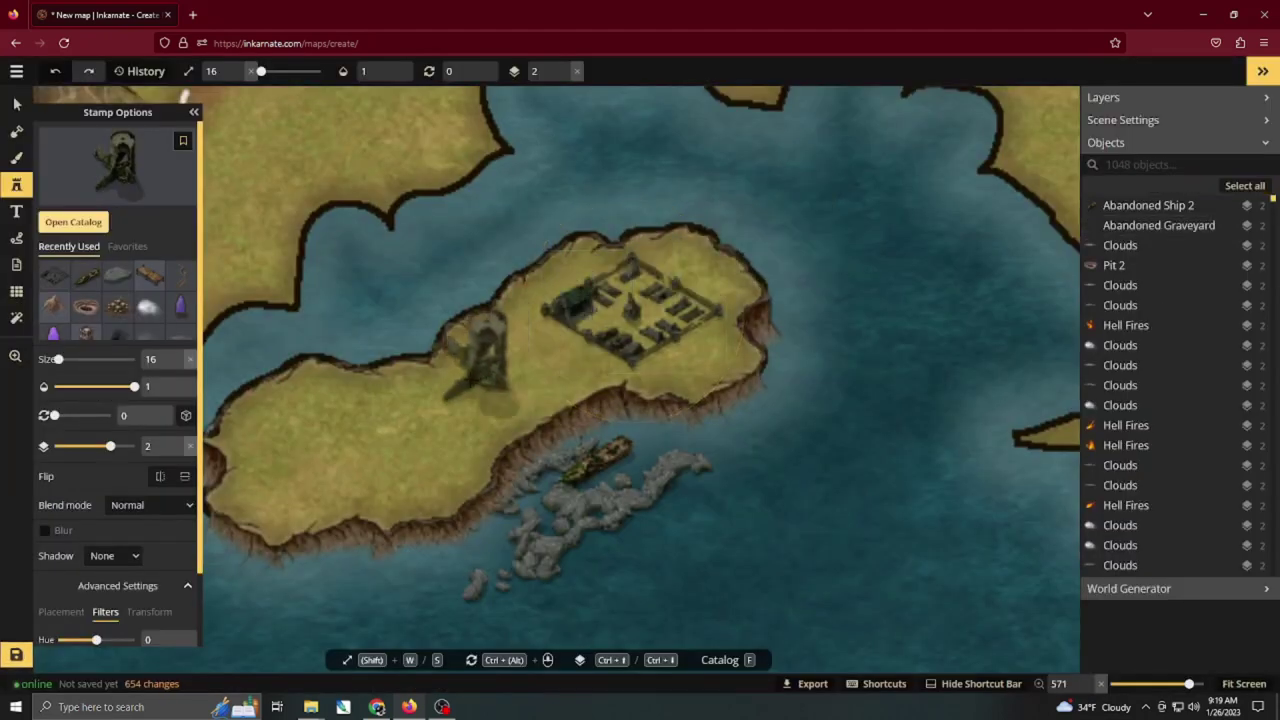
click(272, 432)
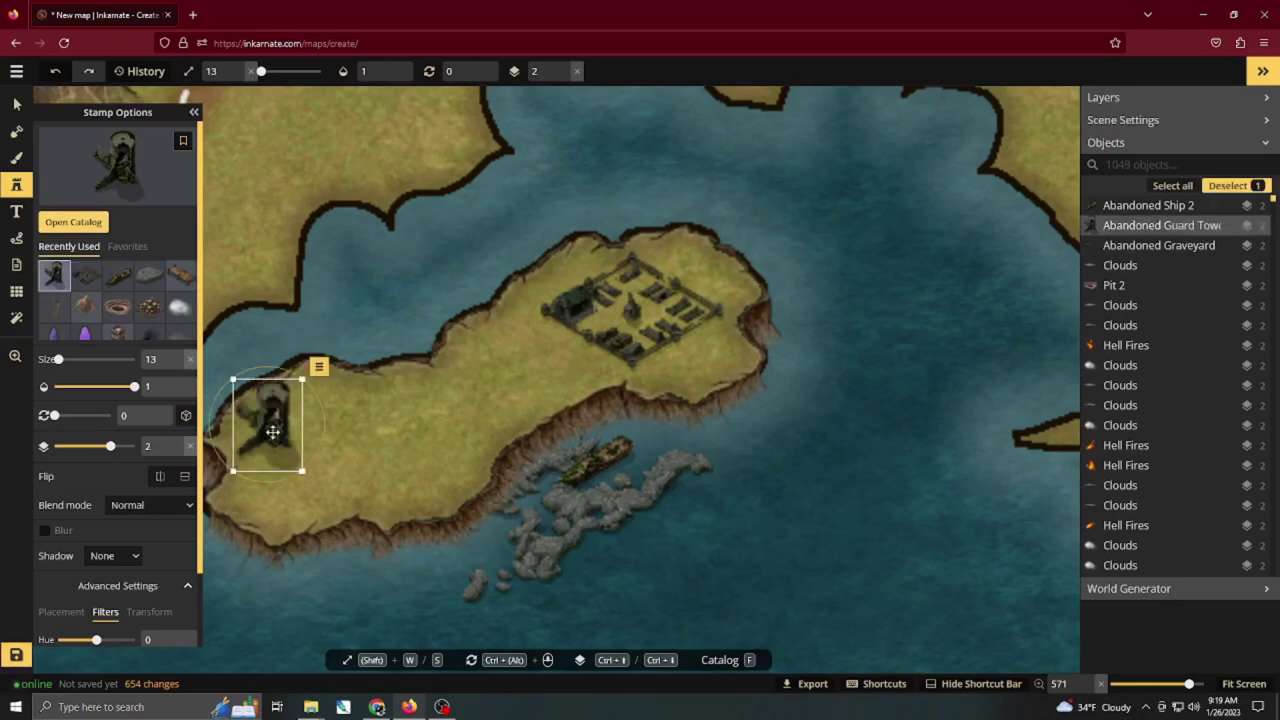
click(420, 482)
click(160, 477)
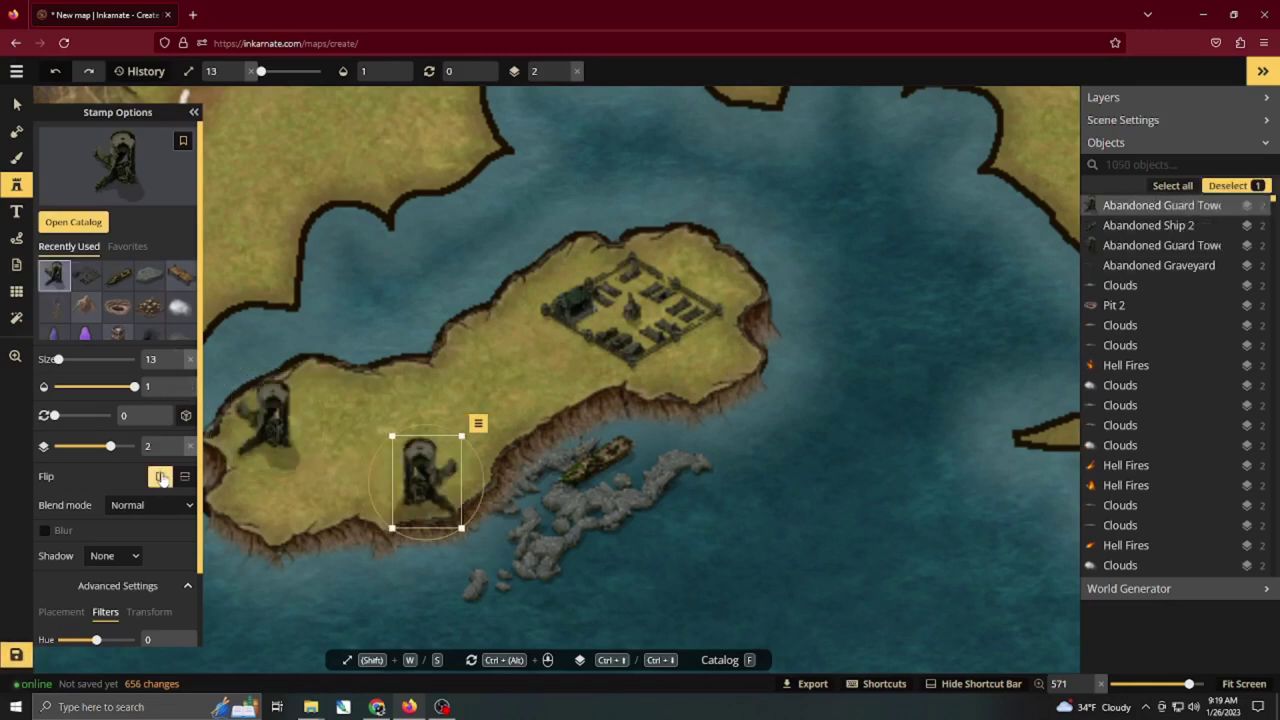
key(v)
drag(431, 482, 369, 481)
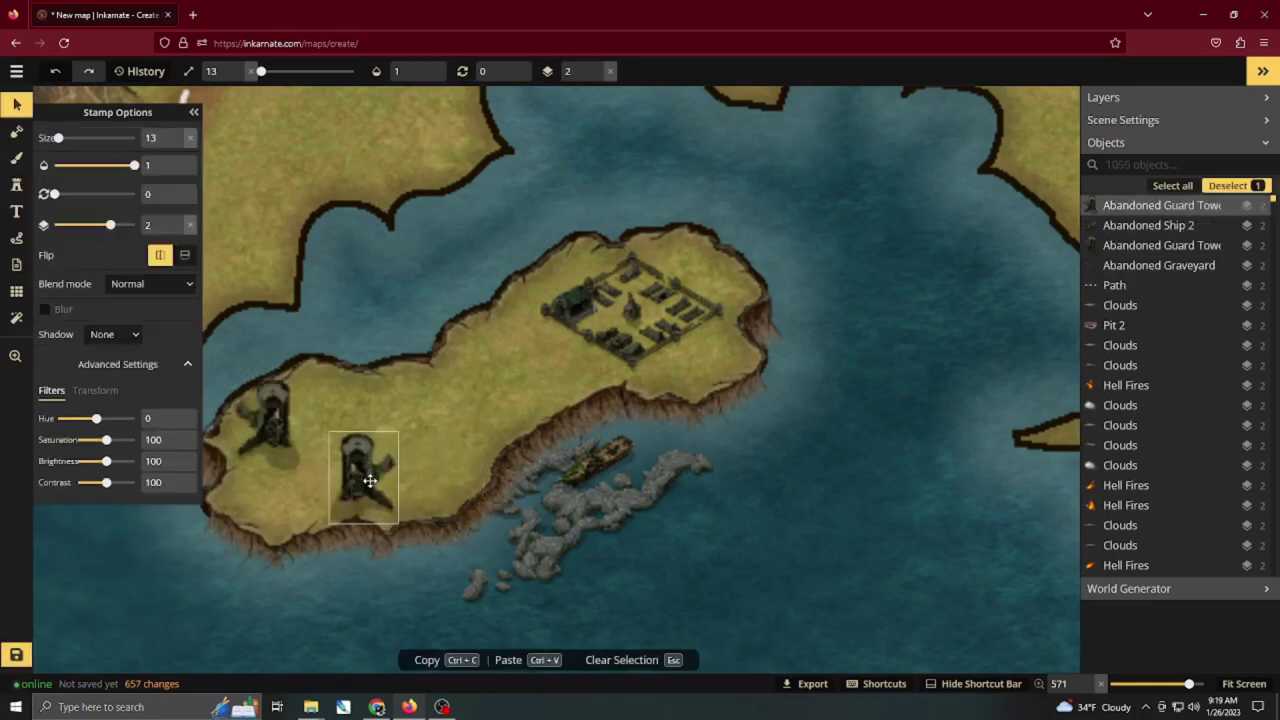
Place an Abandoned Mage Tower at size 19 between the two guard towers on the island's western end.
click(16, 185)
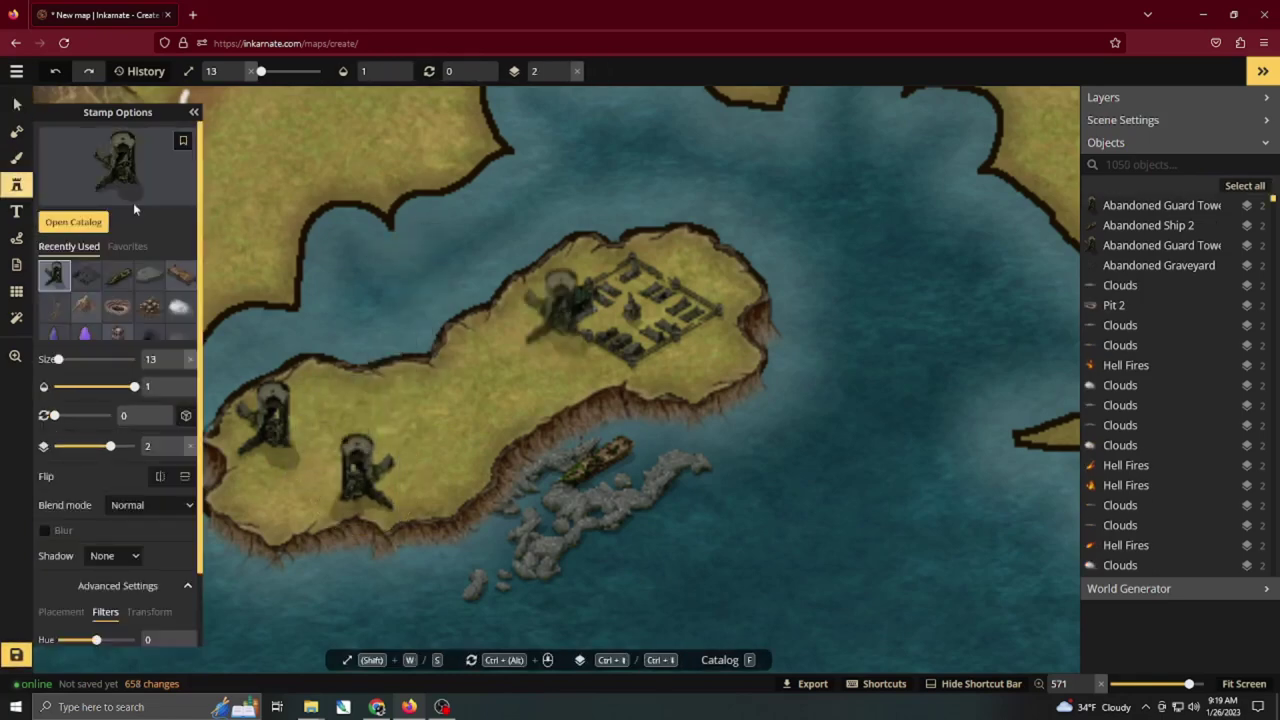
click(83, 234)
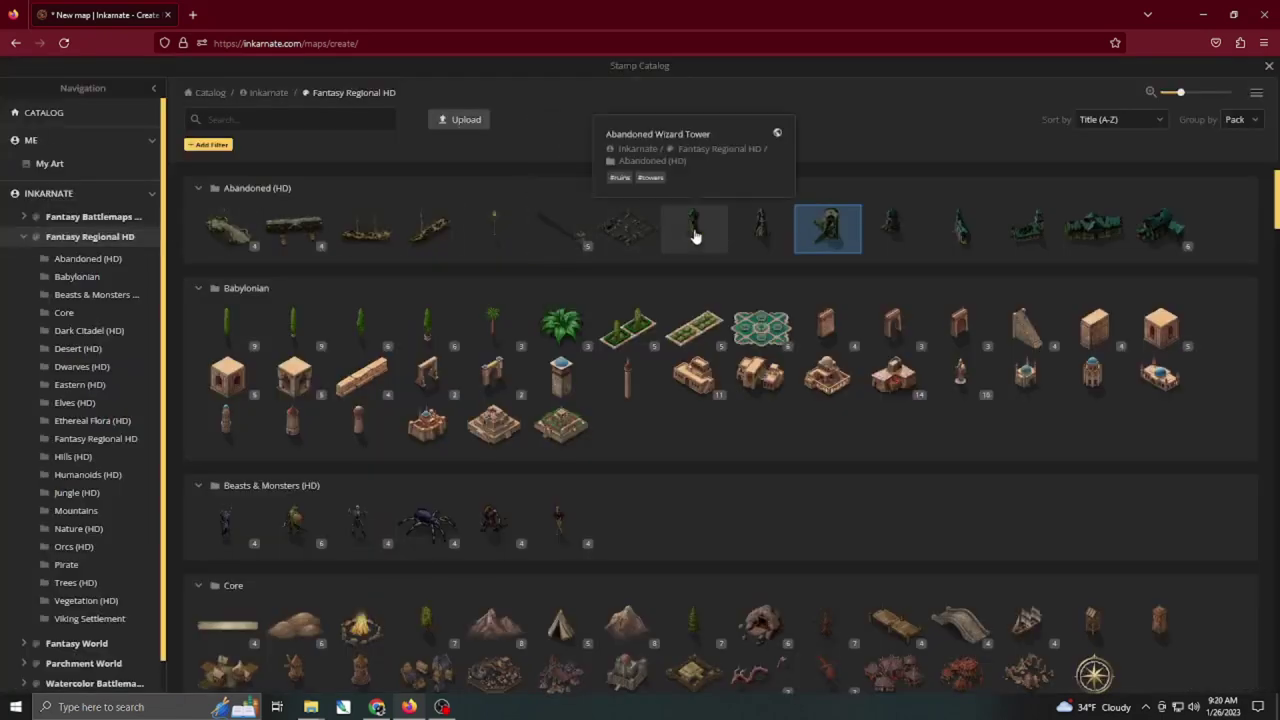
click(763, 229)
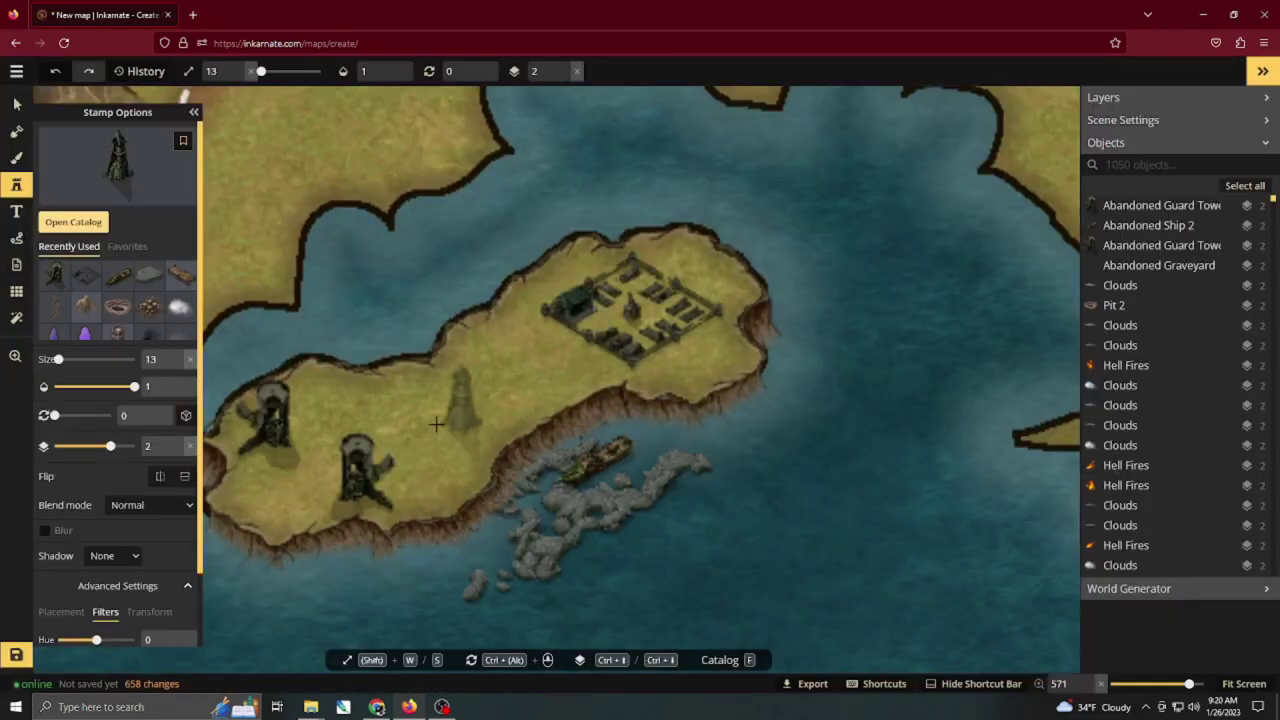
key(w)
key(w)
key(w)
key(w)
click(308, 456)
Paint the reddish-brown Barren Lands texture around the towers and along the island's edges with the round brush at size 15 and 0.6 opacity.
drag(504, 459, 723, 427)
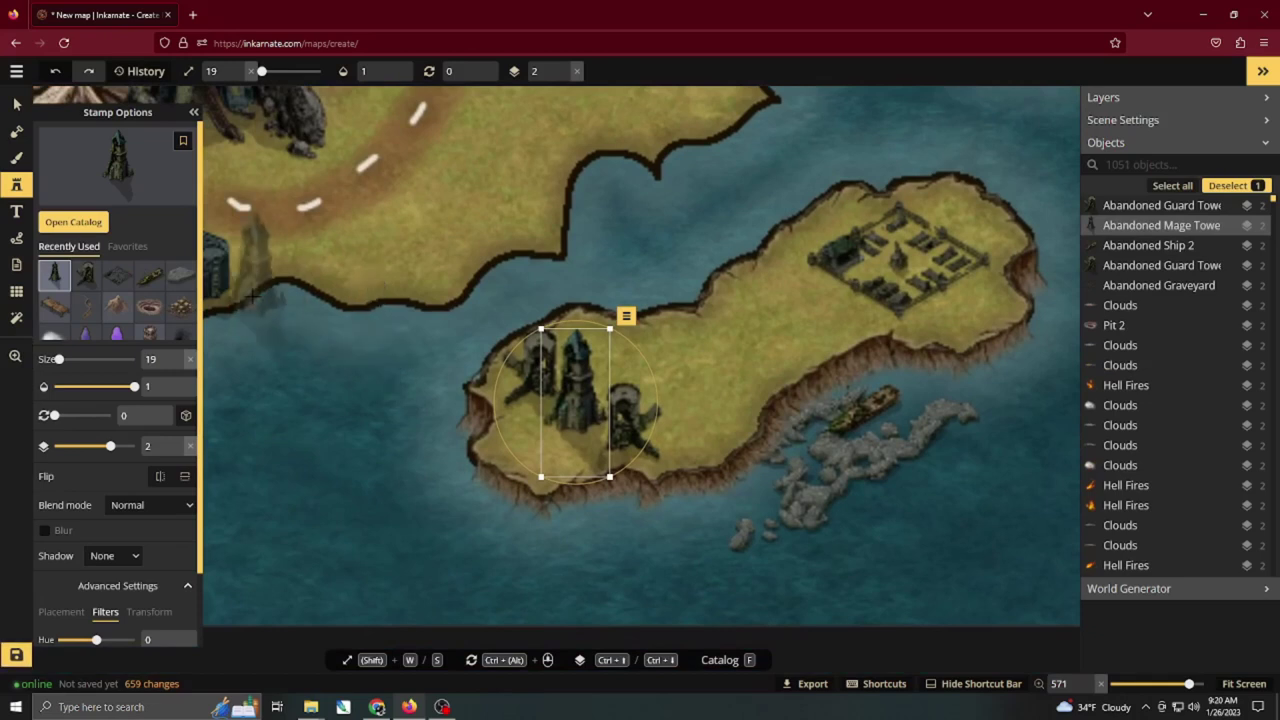
key(b)
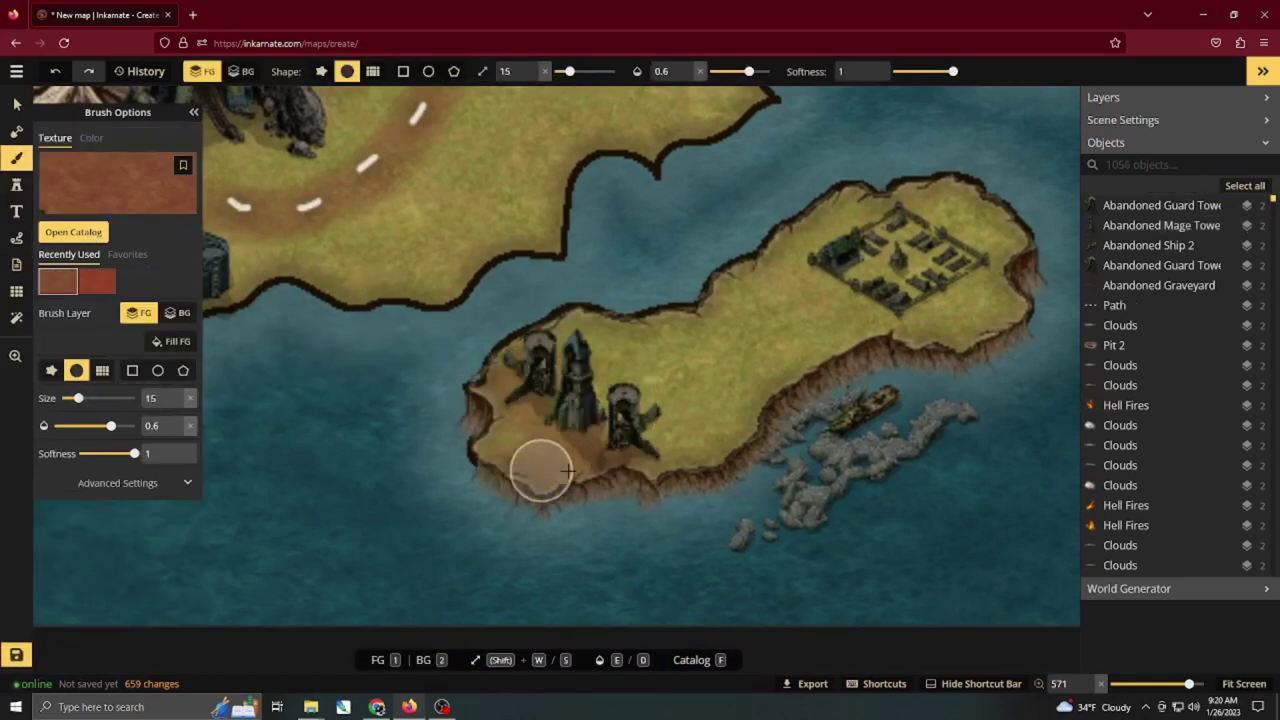
mouse_move(583, 474)
mouse_down()
mouse_move(656, 474)
mouse_move(763, 435)
mouse_move(862, 351)
mouse_move(950, 349)
mouse_move(1001, 318)
mouse_move(1011, 257)
mouse_up()
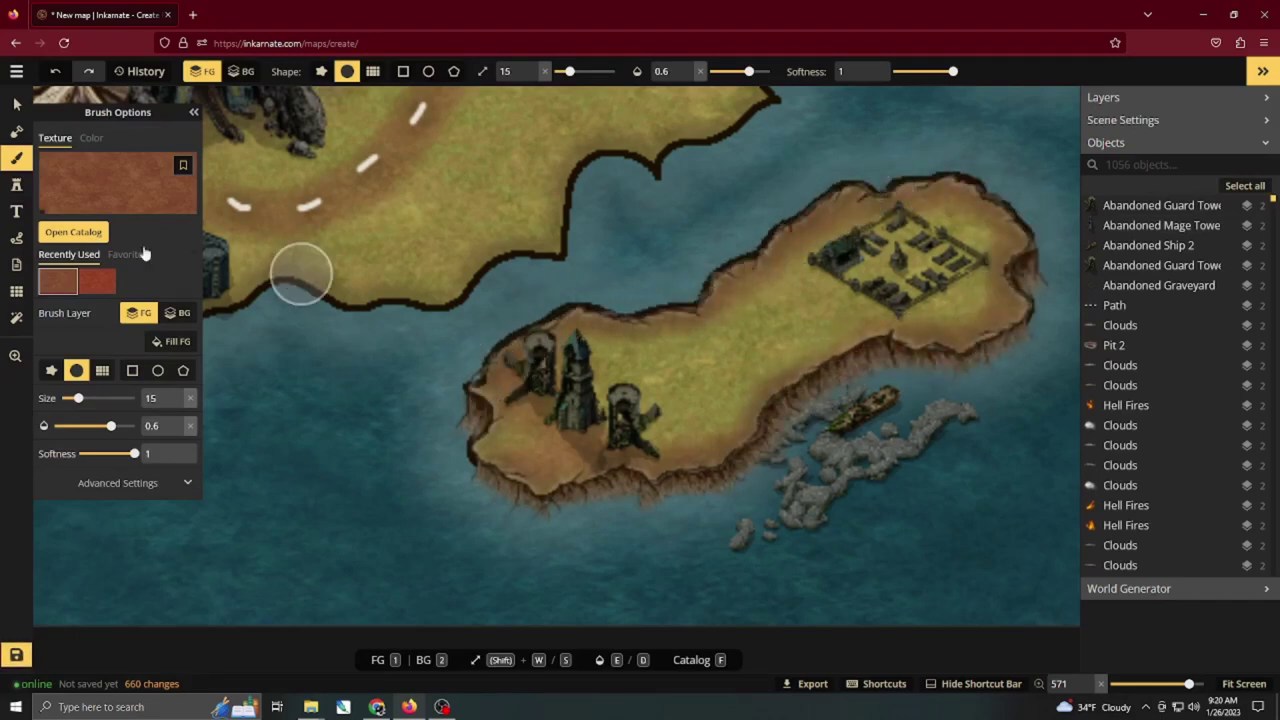
click(70, 232)
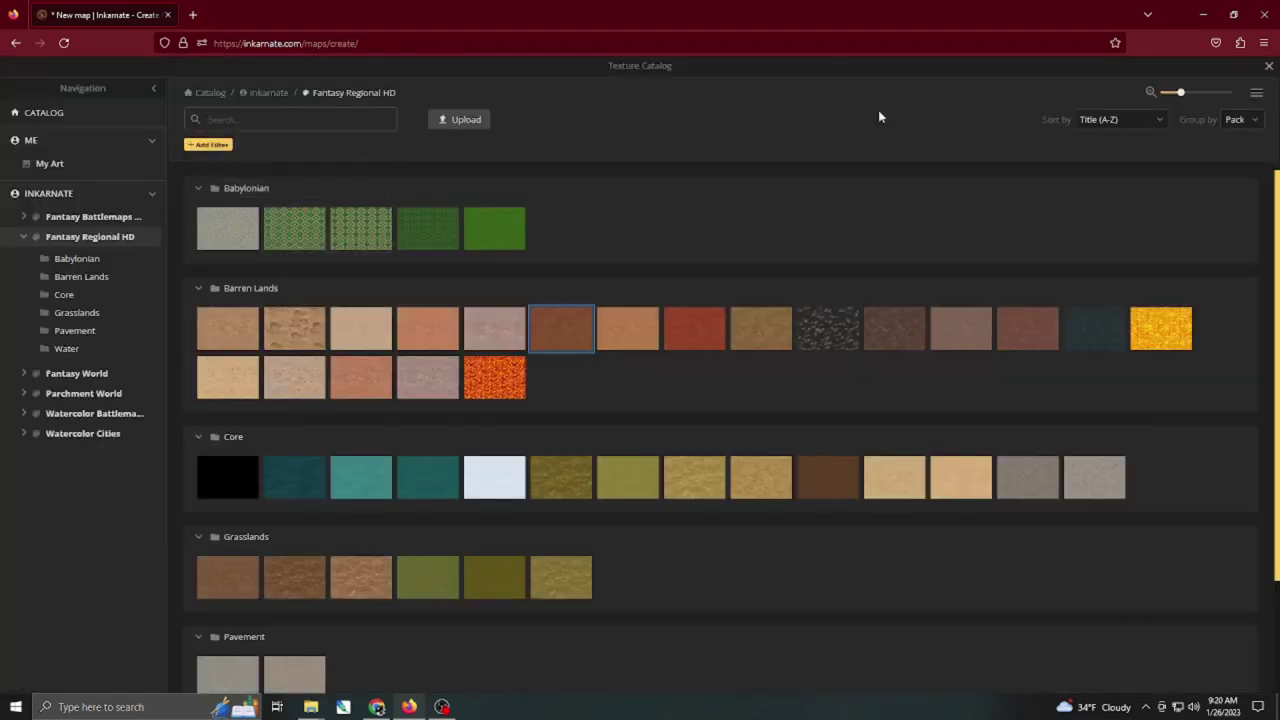
click(1270, 67)
Search the stamp catalog for "tree" and choose the second bare, leafless tree from the Trees (HD) pack.
click(17, 185)
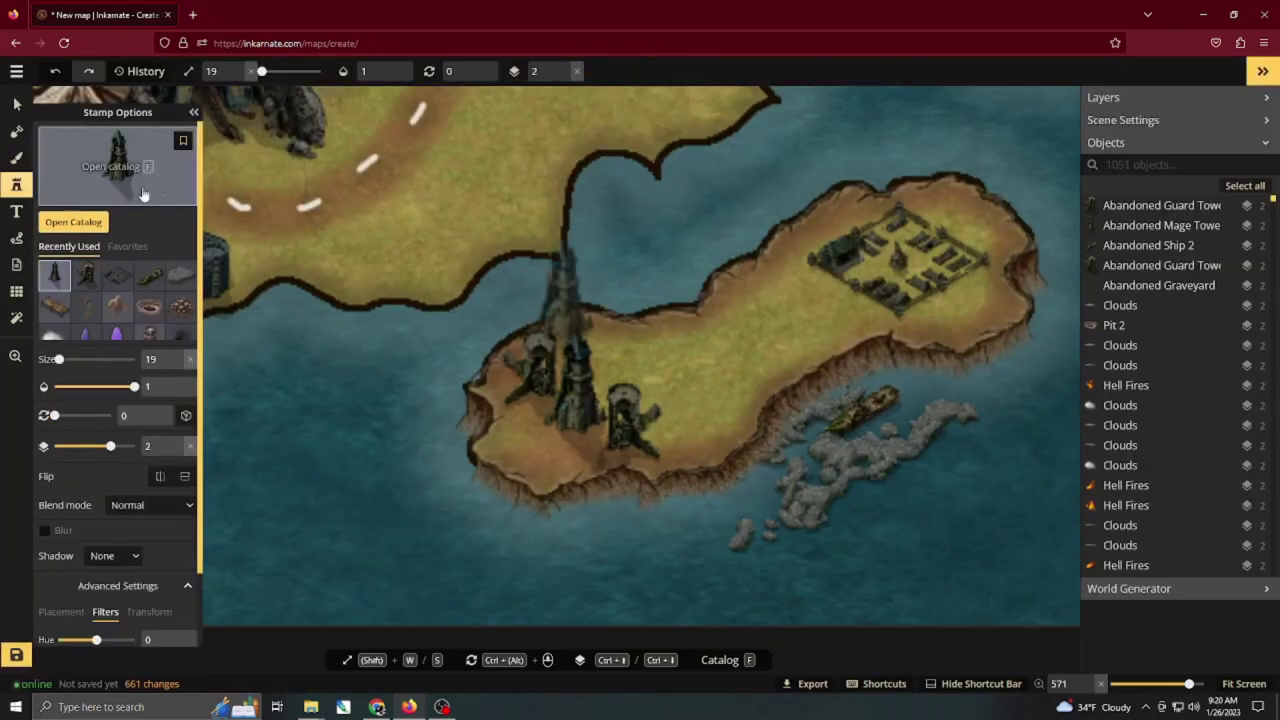
key(f)
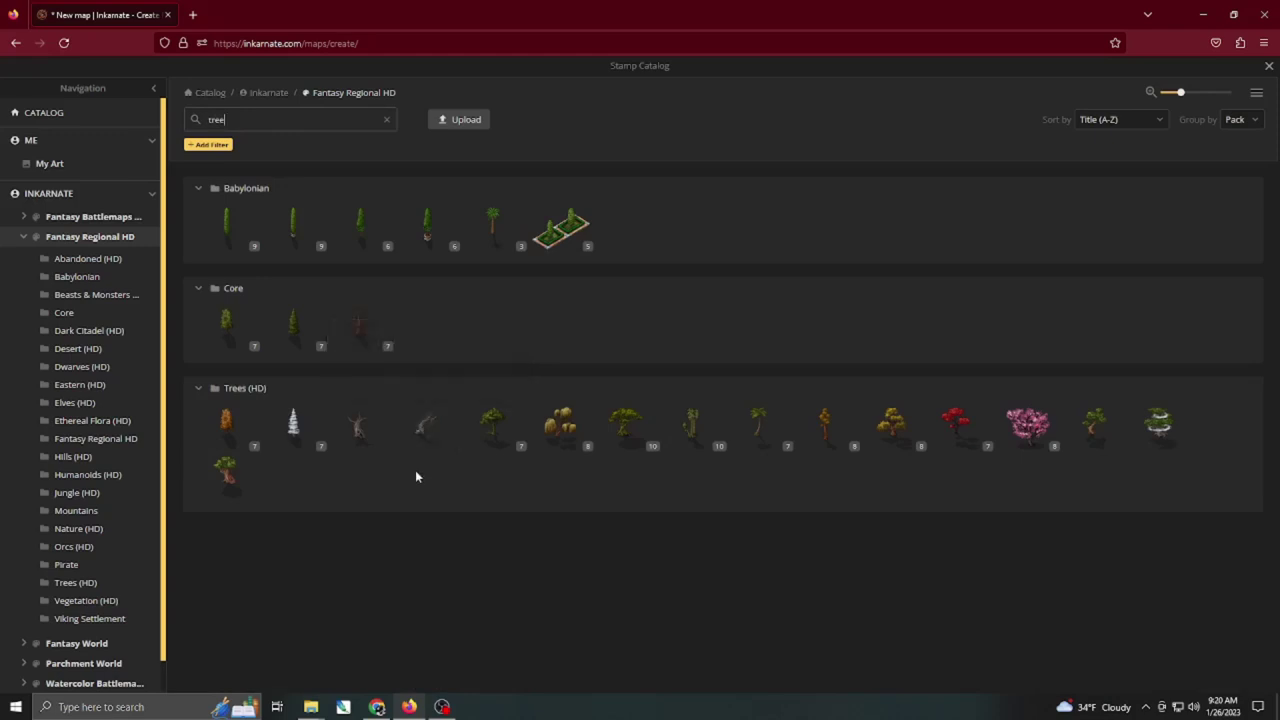
click(438, 443)
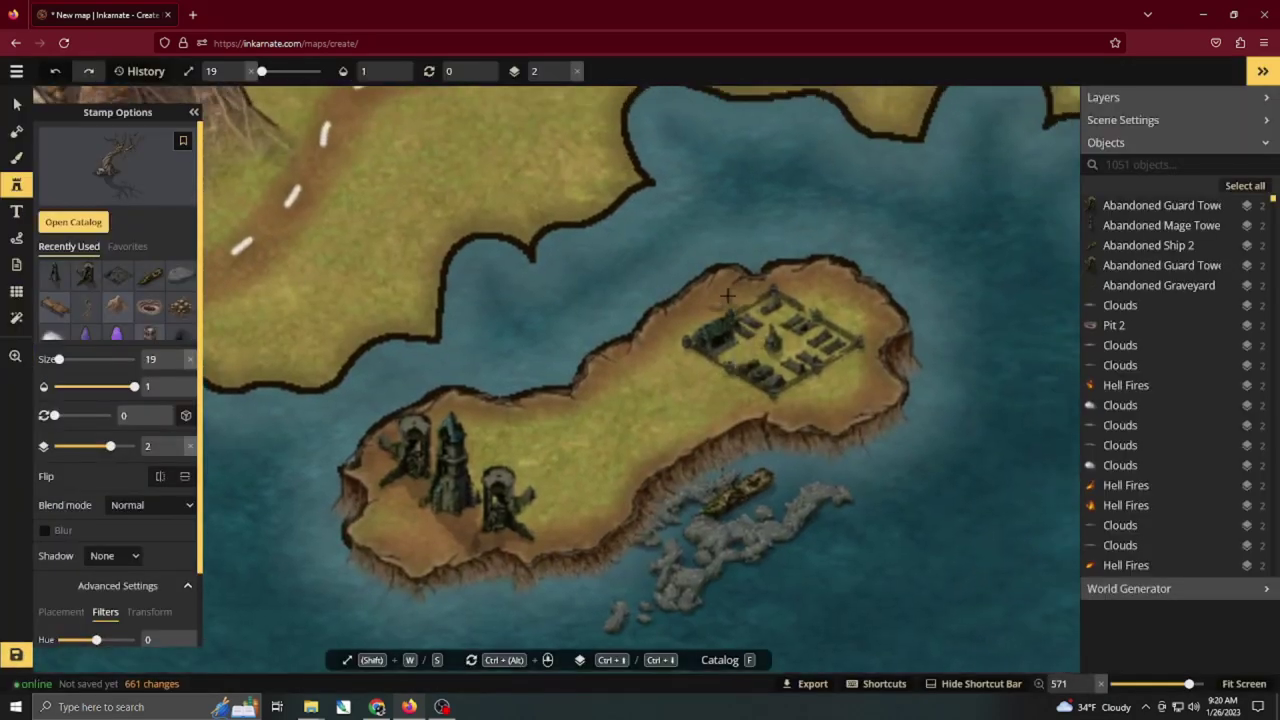
Place four Dead Tree 2 stamps at size 19 around the outside of the island's graveyard.
click(745, 360)
click(860, 358)
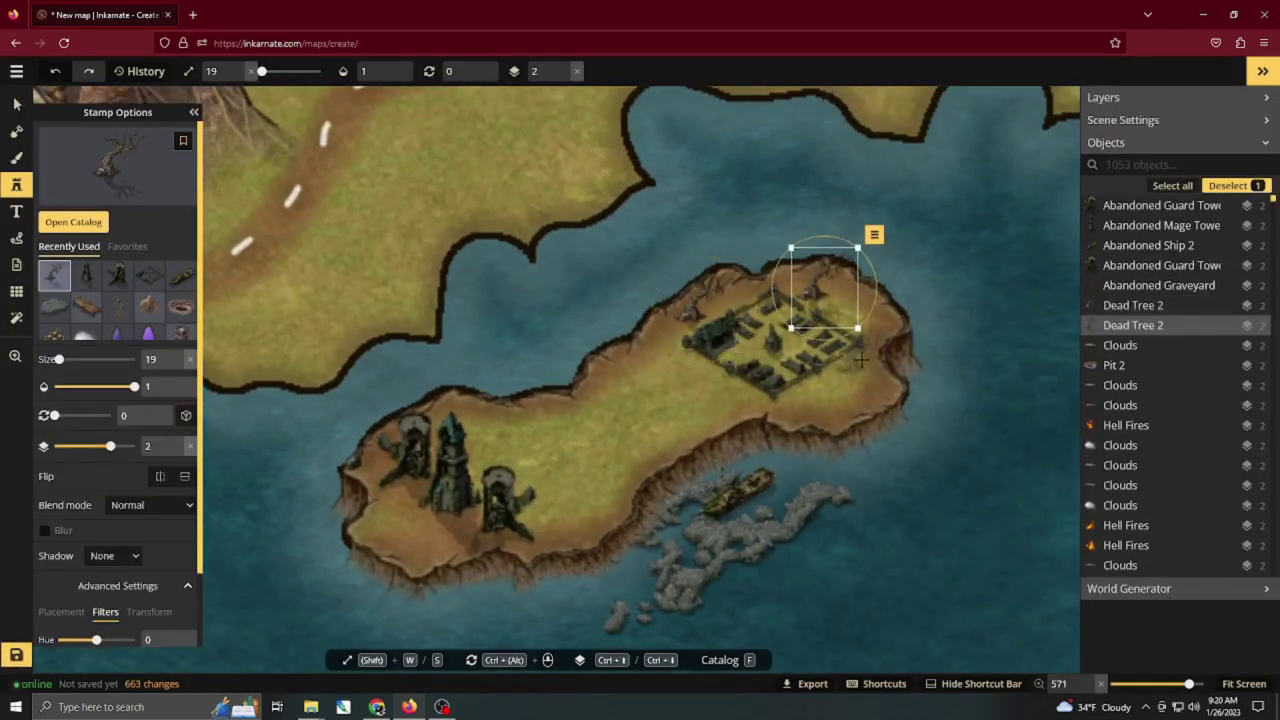
click(862, 365)
click(752, 392)
Choose the first bare tree from the Trees (HD) pack and place four of them around the graveyard between the existing dead trees.
click(90, 224)
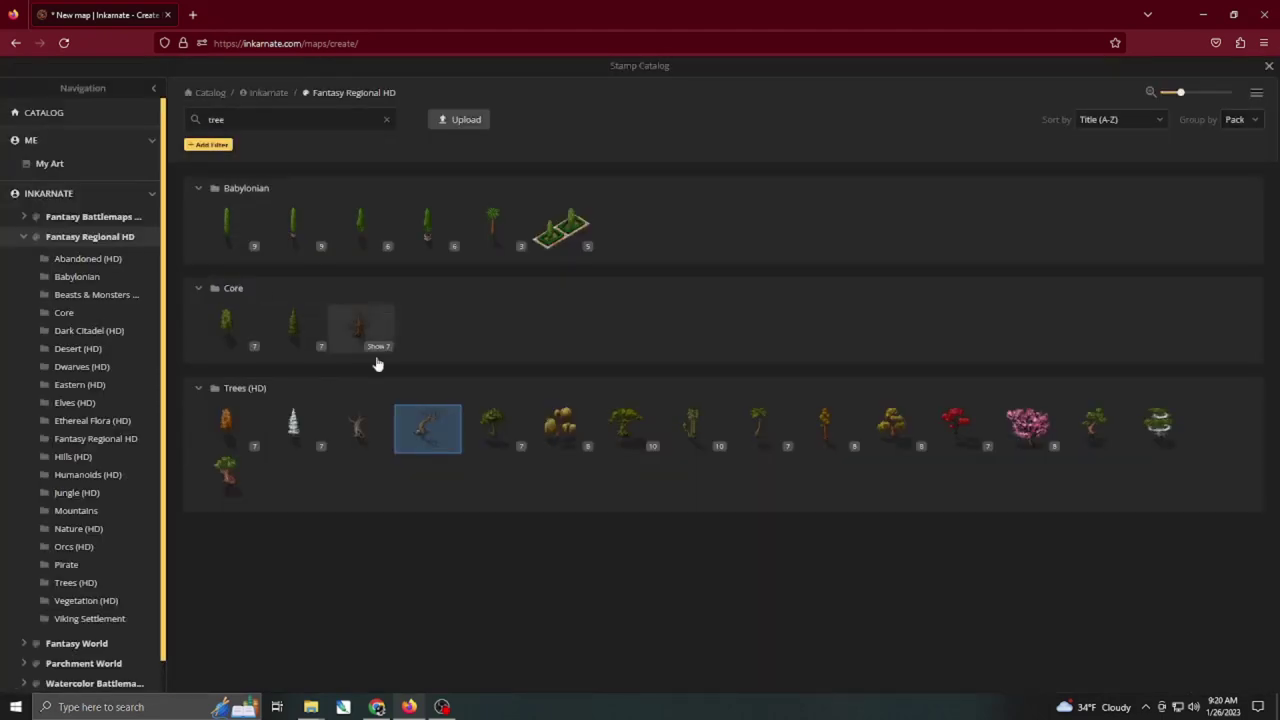
click(367, 428)
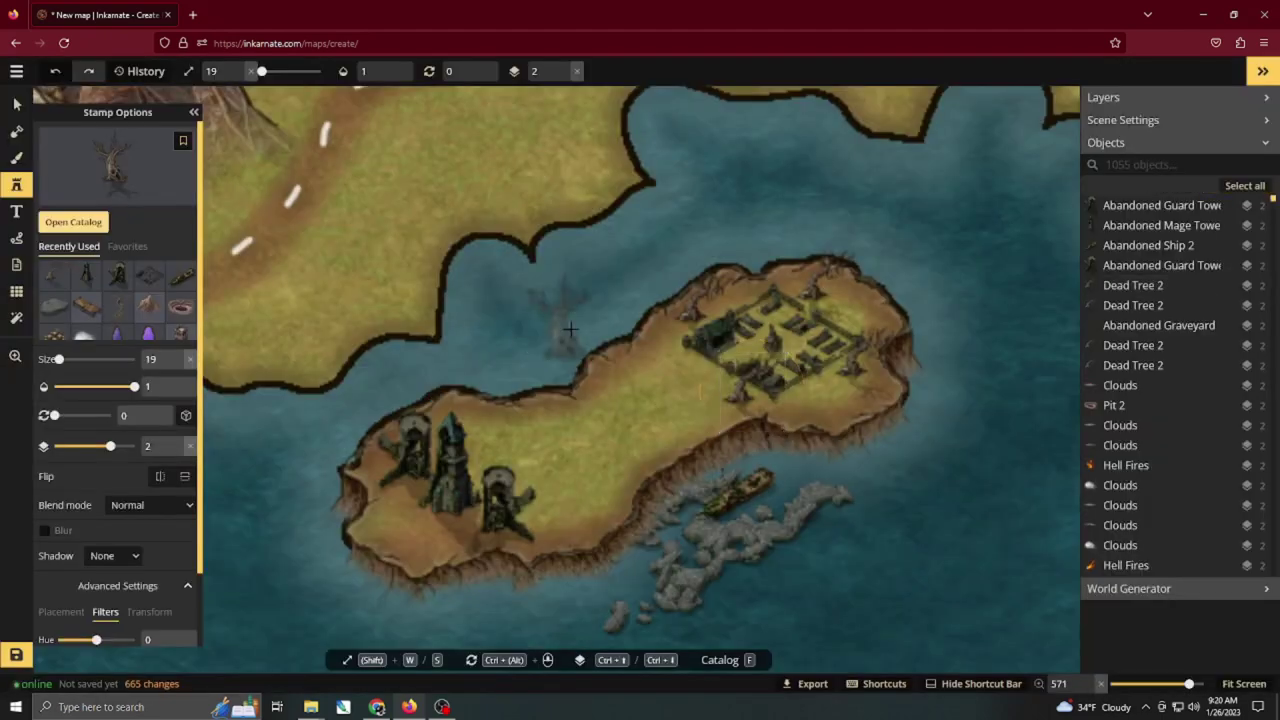
click(854, 305)
click(739, 282)
click(702, 369)
click(831, 386)
Widen the catalog's "tree" search to all Inkarnate packs and choose the orange-brown autumn bushes from the Fantasy World Trees pack.
scroll(937, 358, down, 1)
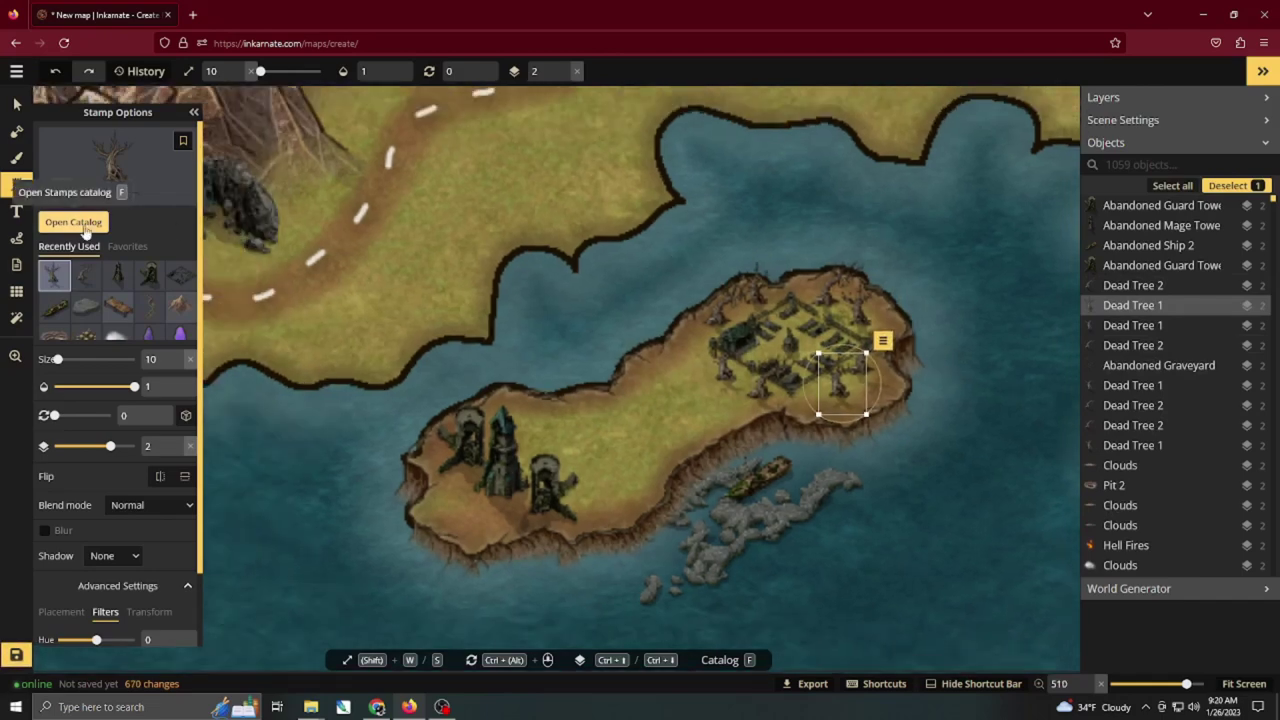
click(73, 222)
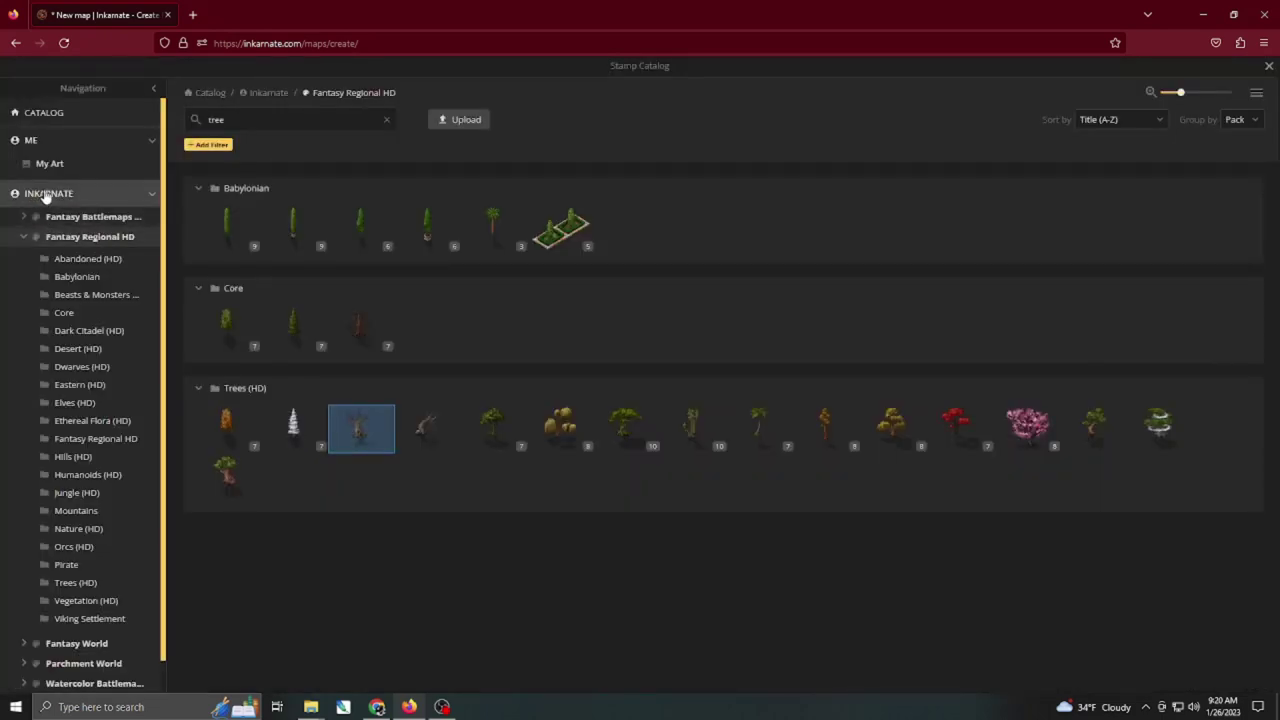
click(78, 199)
scroll(480, 340, down, 10)
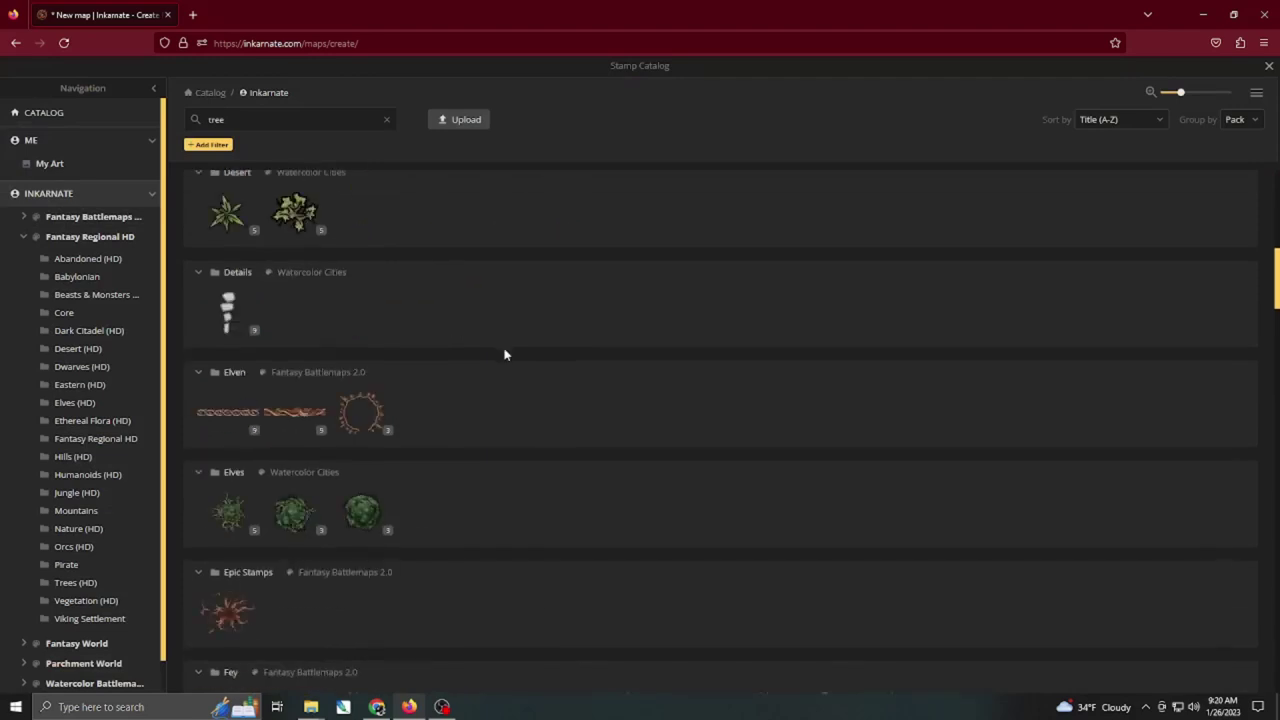
scroll(525, 363, down, 4)
scroll(529, 365, down, 4)
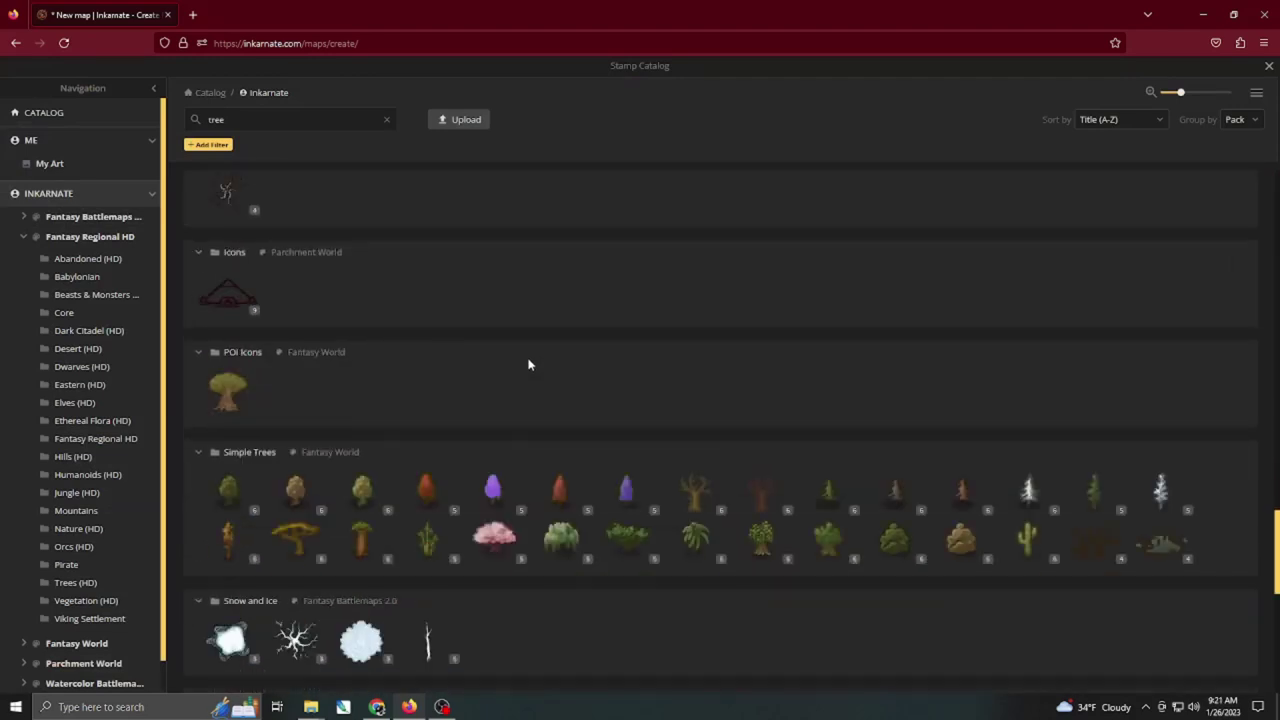
scroll(640, 540, down, 4)
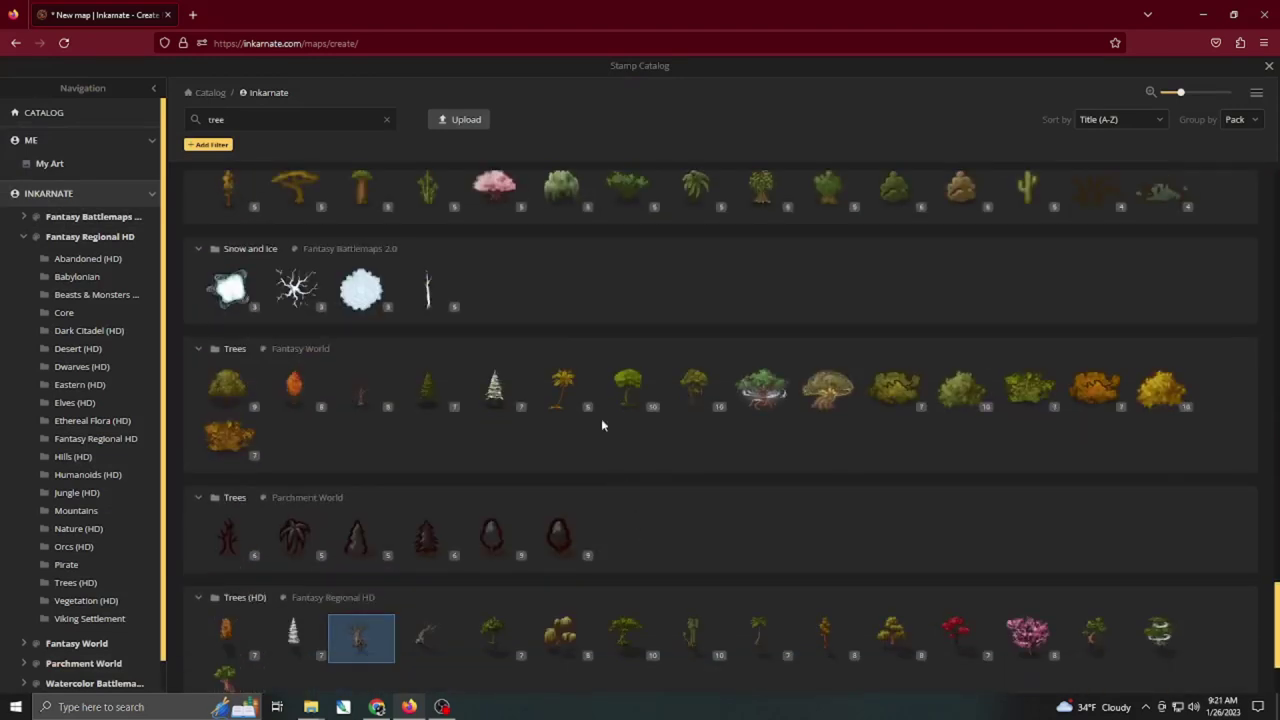
click(219, 437)
scroll(745, 330, up, 3)
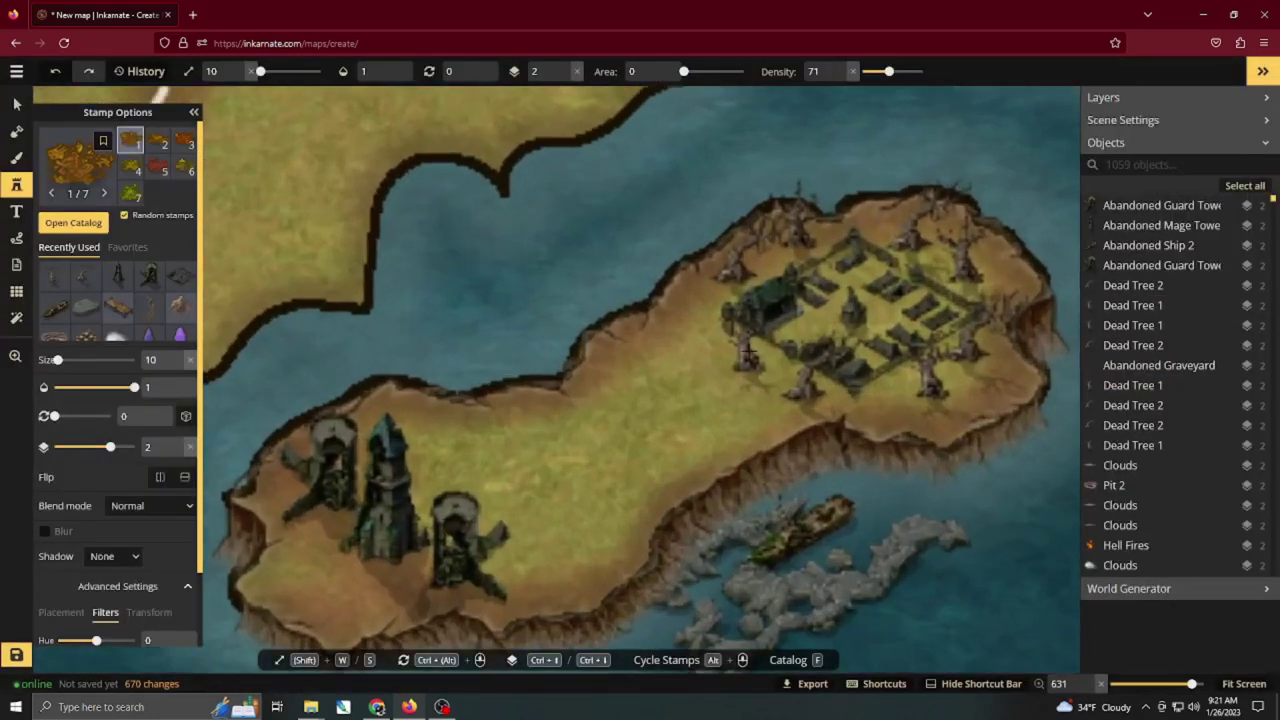
click(692, 345)
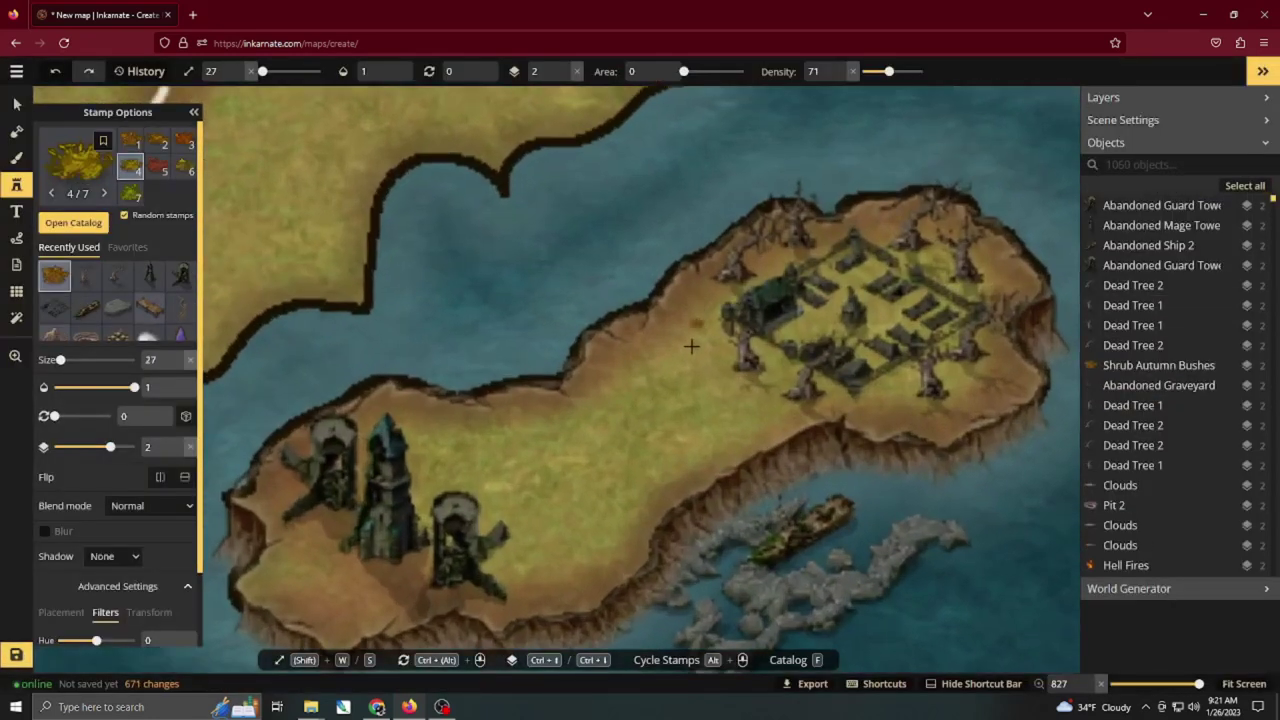
key(ctrl+z)
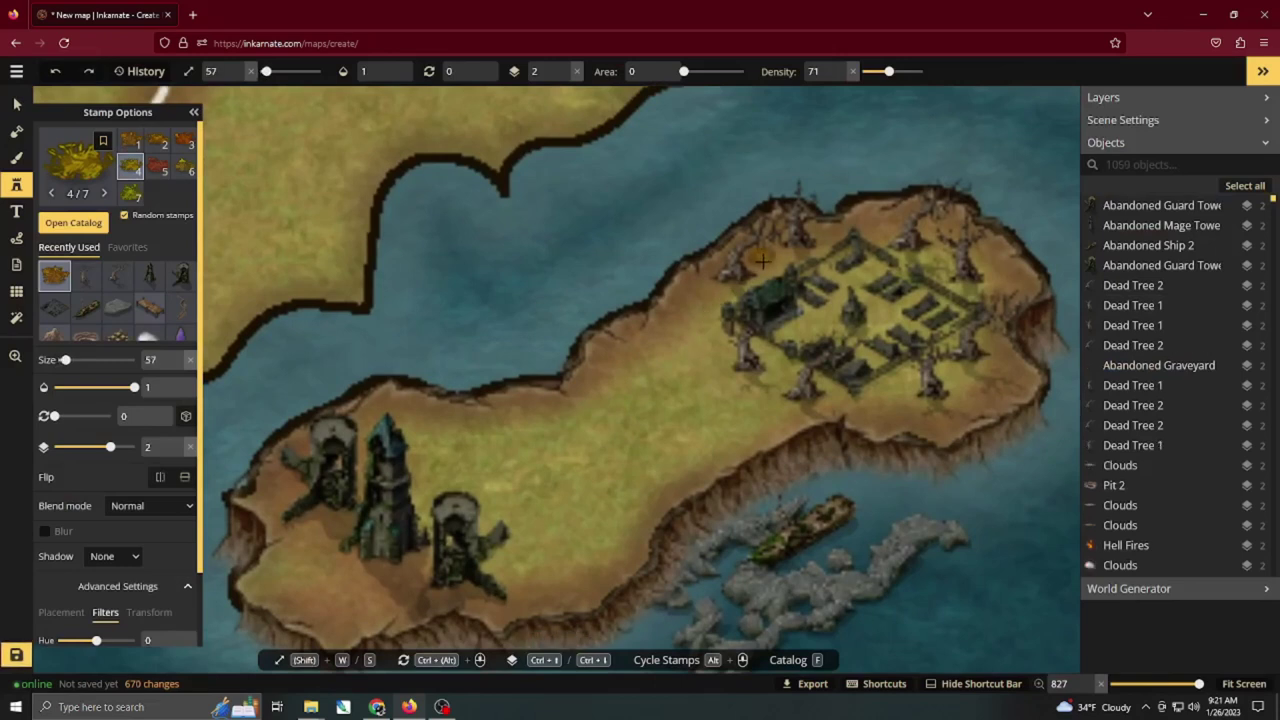
Stamp randomized Shrub Autumn Bushes at size 57 along the graveyard's northern side, undoing the unwanted ones.
mouse_move(762, 260)
mouse_down()
mouse_move(820, 228)
mouse_move(880, 225)
mouse_move(995, 275)
mouse_up()
key(ctrl+z)
key(ctrl+z)
key(ctrl+z)
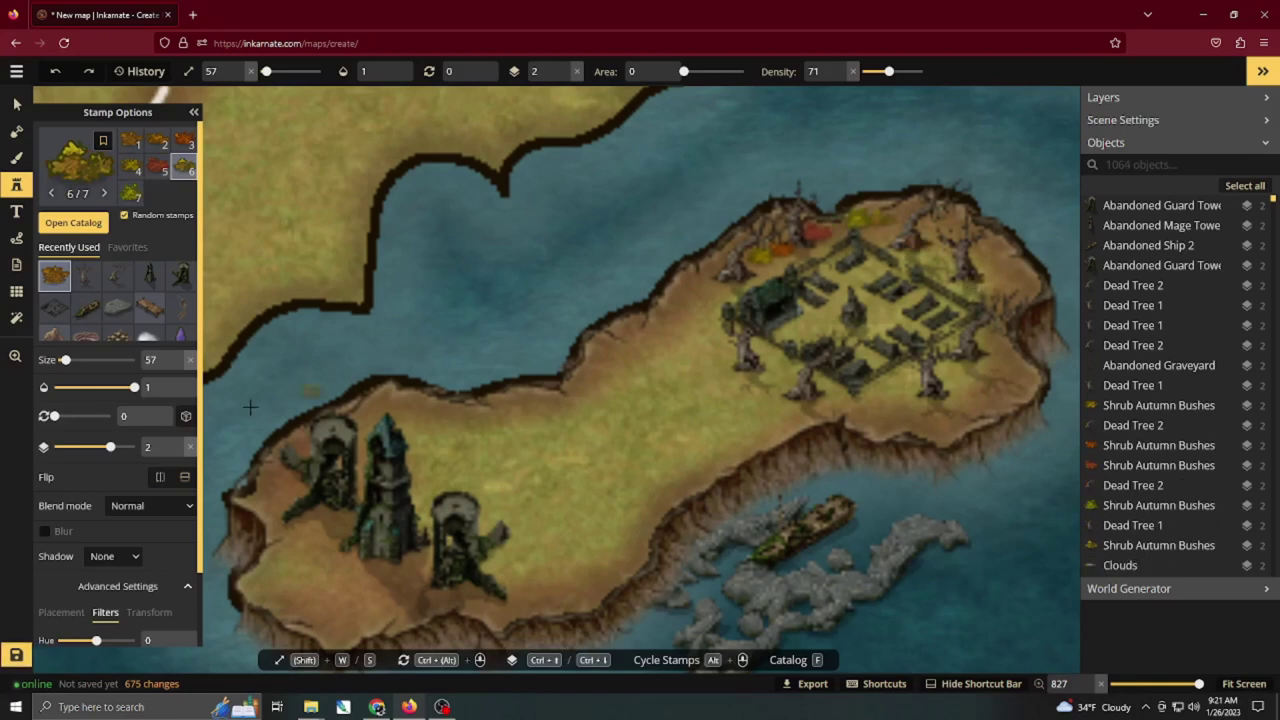
click(882, 225)
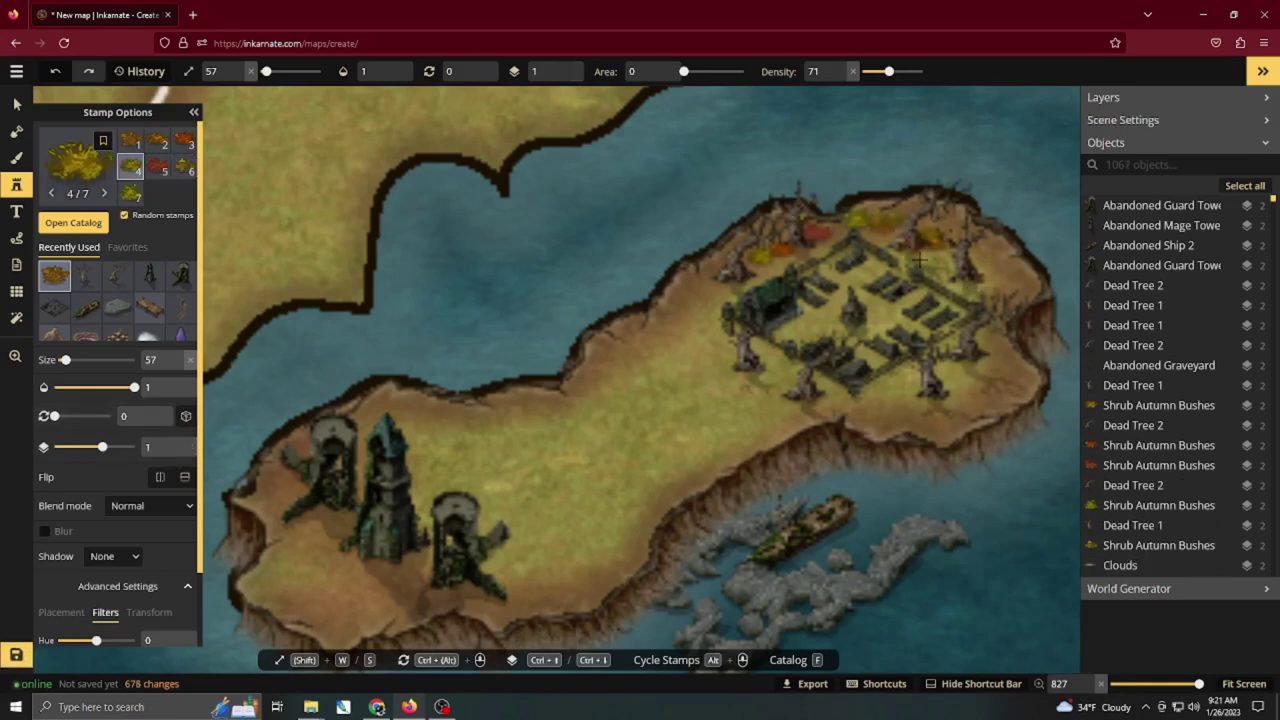
Stamp autumn bushes at size 57 on layer 1 along the eastern and southern sides of the graveyard.
click(920, 258)
click(936, 250)
click(946, 260)
click(996, 276)
click(986, 288)
click(1000, 302)
click(998, 328)
click(991, 352)
drag(937, 390, 866, 407)
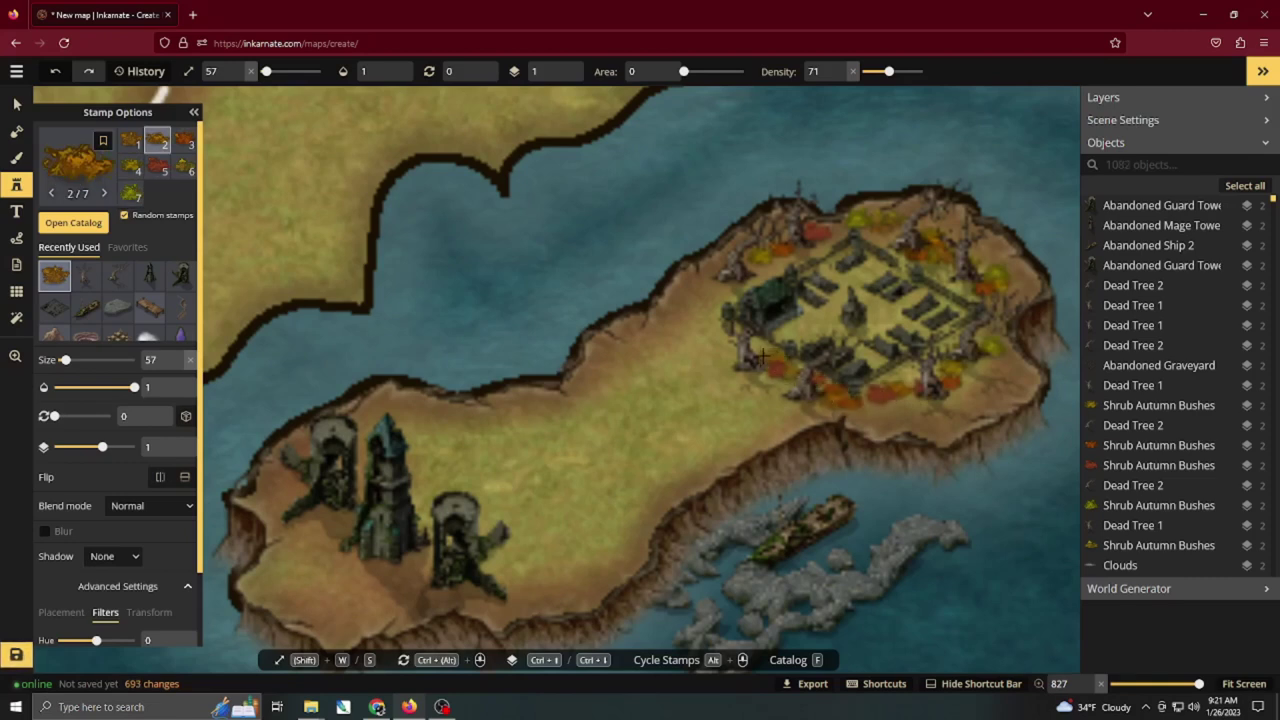
Fill the remaining ground around the graveyard with autumn bushes, widening the stamp area to 3.
mouse_move(714, 318)
mouse_down()
mouse_move(720, 289)
mouse_move(756, 258)
mouse_up()
click(720, 248)
mouse_move(695, 311)
mouse_down()
mouse_move(714, 350)
mouse_move(790, 390)
mouse_up()
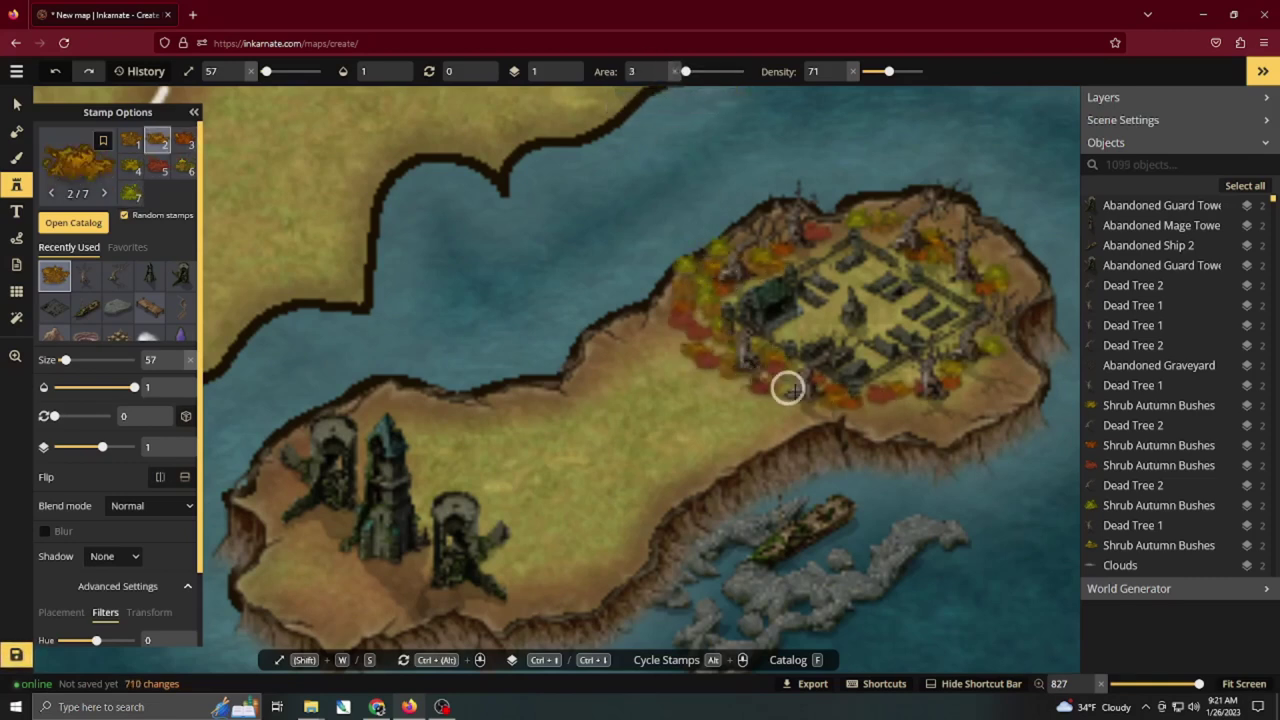
mouse_move(993, 358)
mouse_down()
mouse_move(996, 290)
mouse_move(980, 245)
mouse_up()
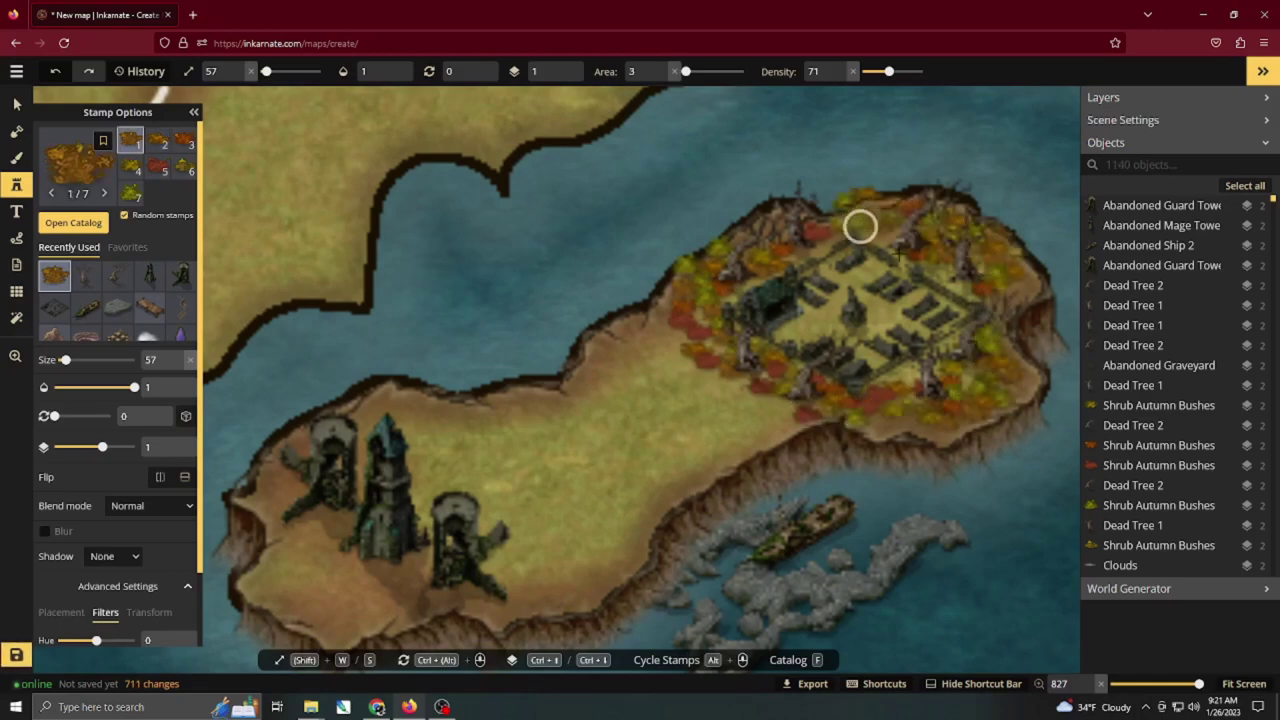
drag(875, 238, 930, 280)
Delete the autumn bushes that spill over the island's northern edge above the graveyard.
key(Escape)
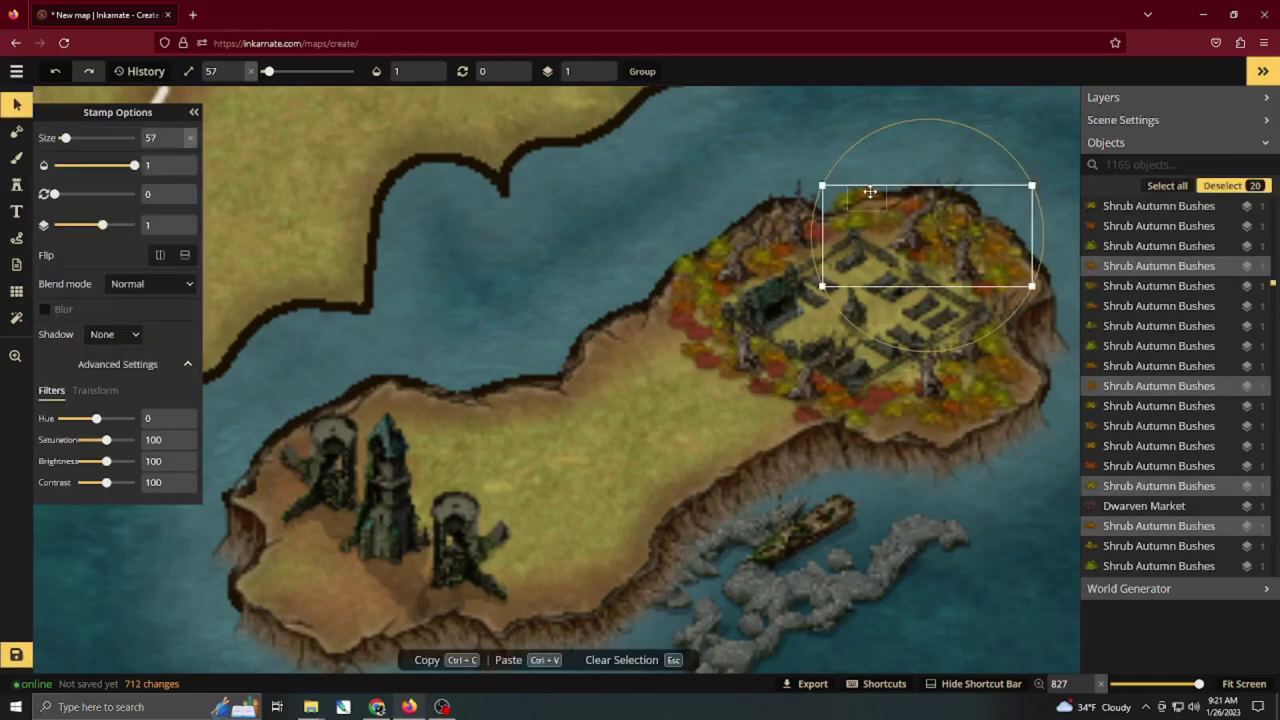
click(871, 195)
key(Delete)
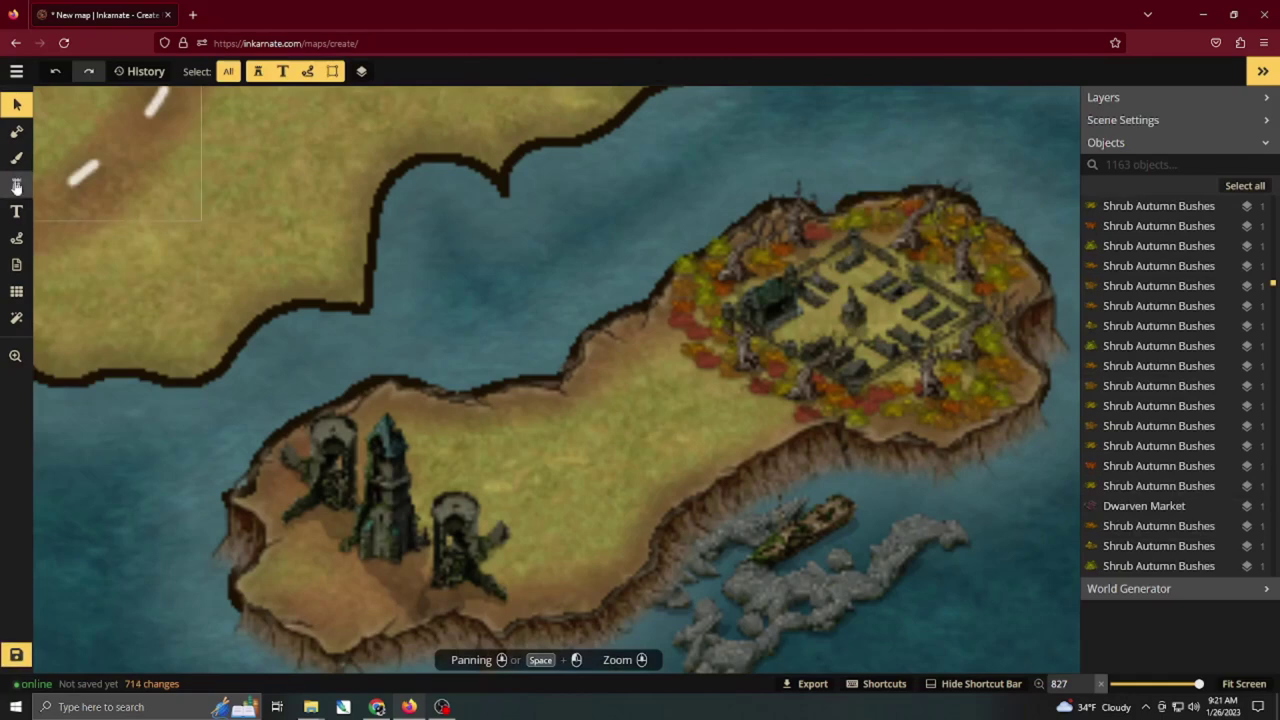
Clear the "tree" search from the stamp catalog to list all Inkarnate packs.
click(16, 185)
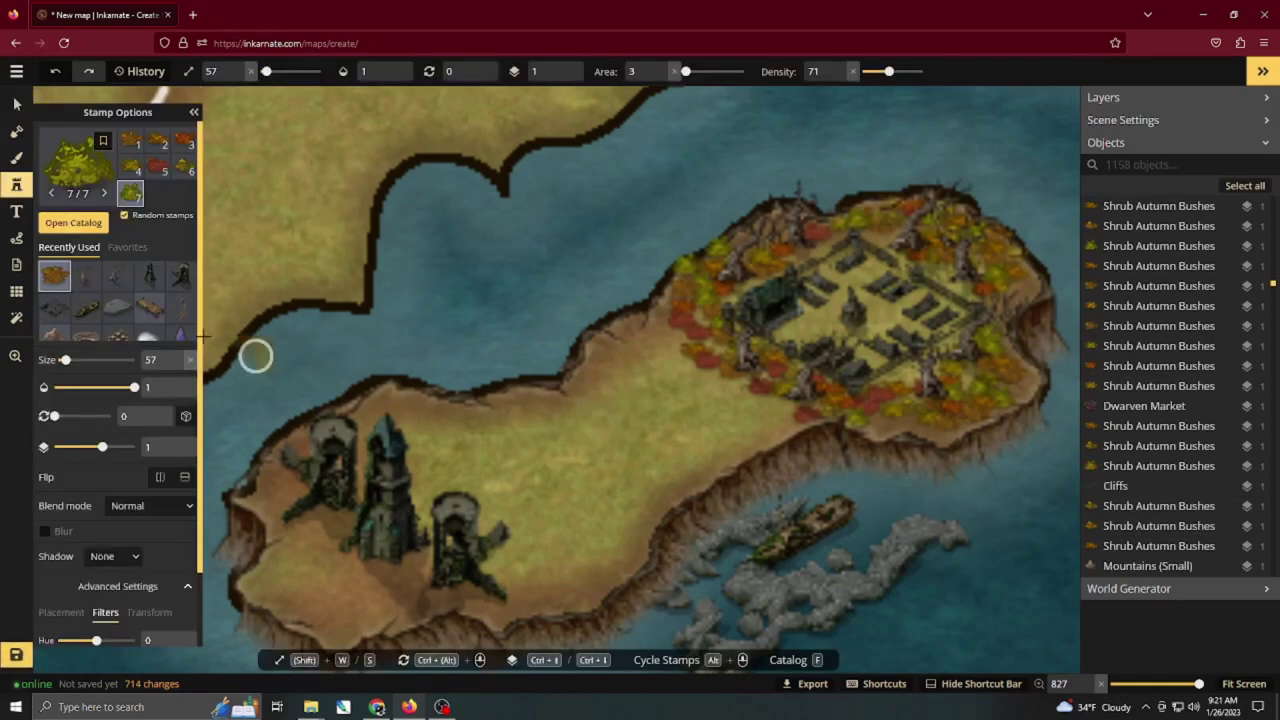
click(72, 226)
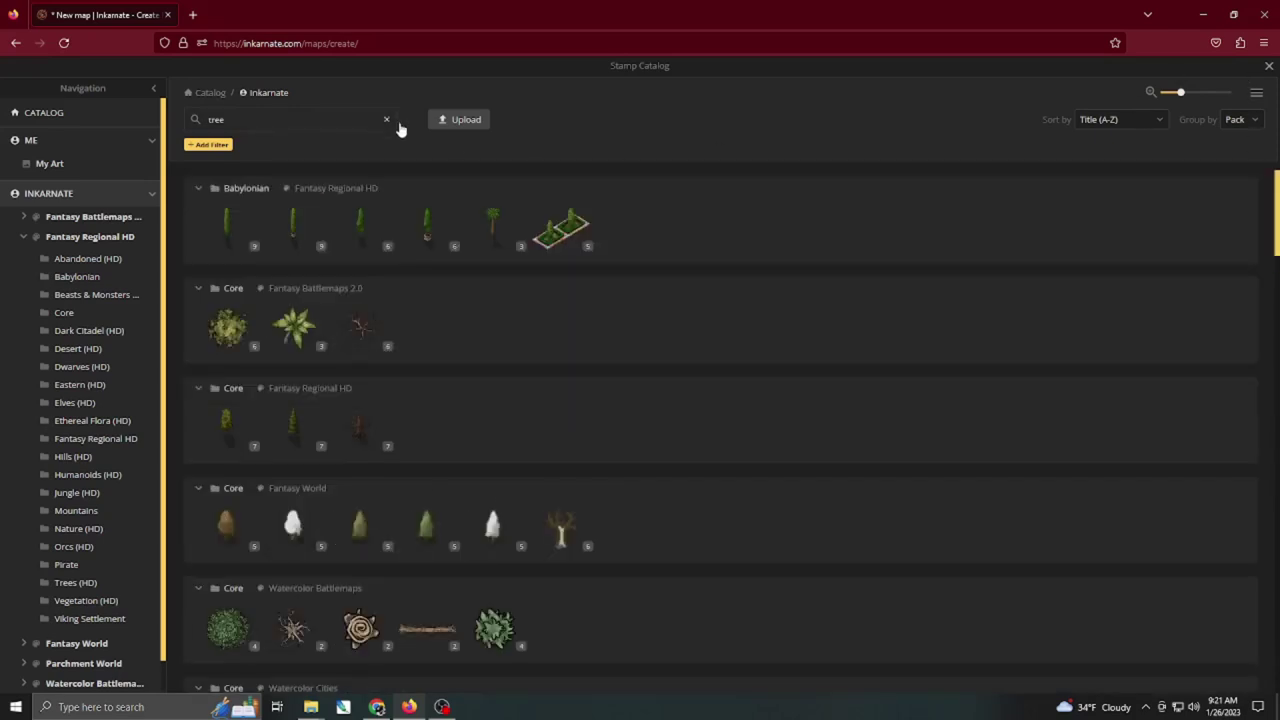
click(387, 120)
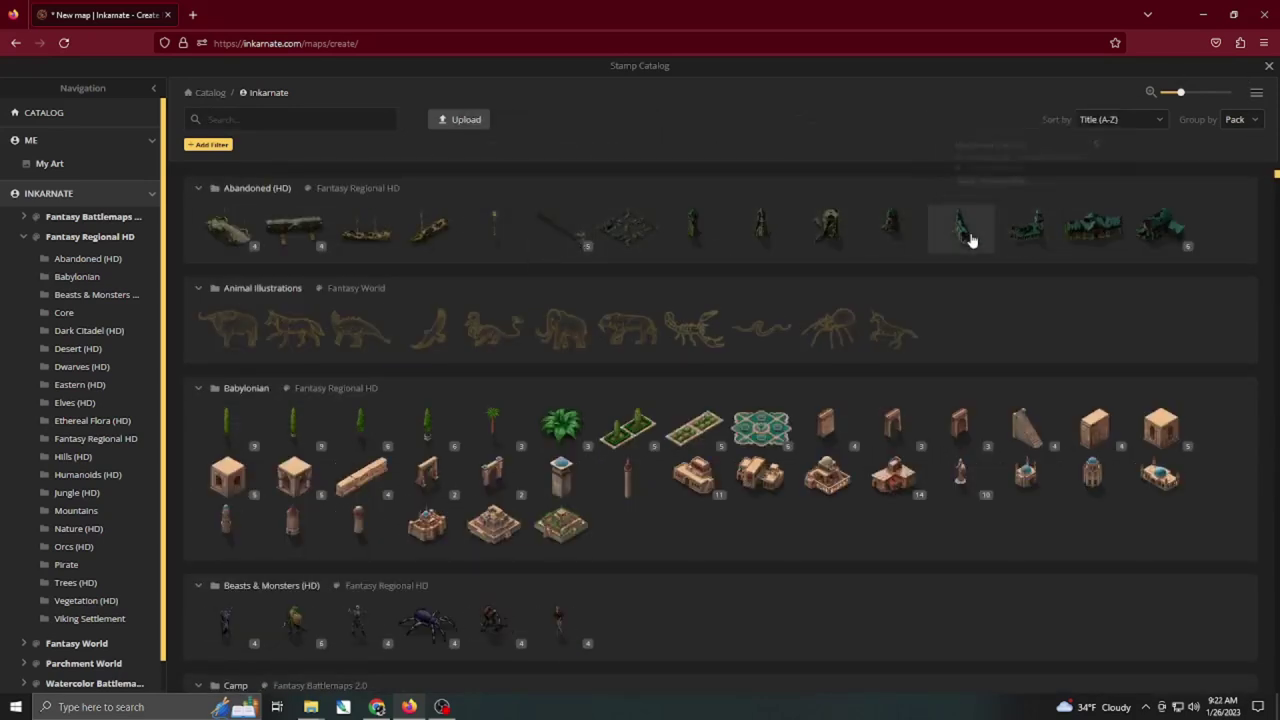
Place one ruined building from the six-variant Abandoned (HD) set at size 15 and area 0 on the island's middle.
click(1170, 238)
key(s)
key(s)
key(s)
key(s)
key(s)
key(s)
key(s)
key(s)
key(s)
key(s)
key(s)
key(s)
key(s)
key(s)
key(s)
key(s)
key(s)
click(661, 79)
click(661, 79)
click(660, 78)
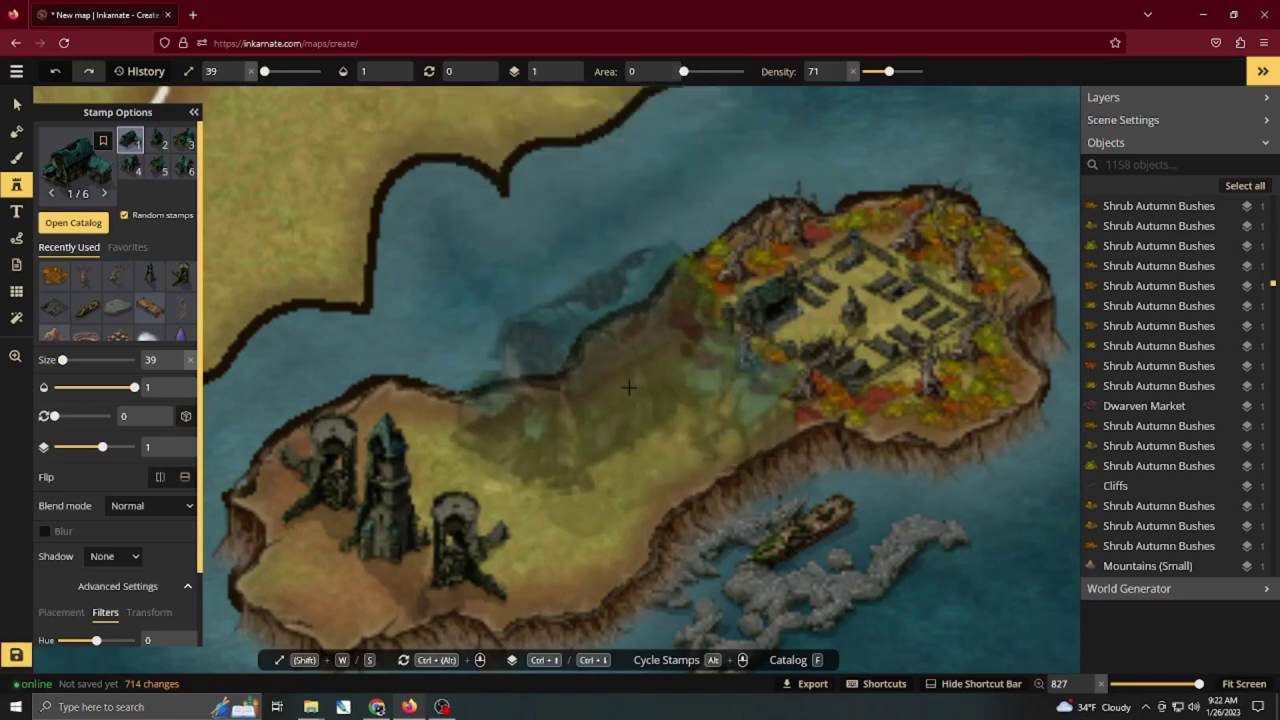
key(s)
key(s)
key(s)
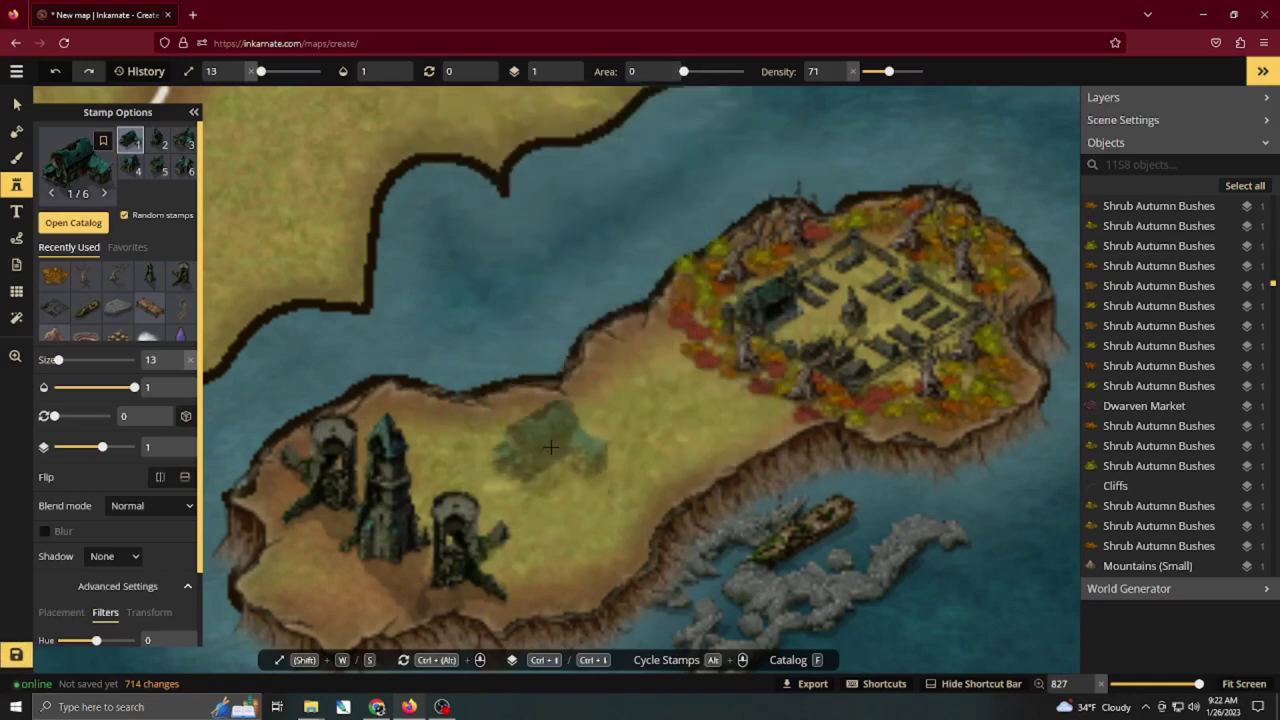
key(w)
click(668, 395)
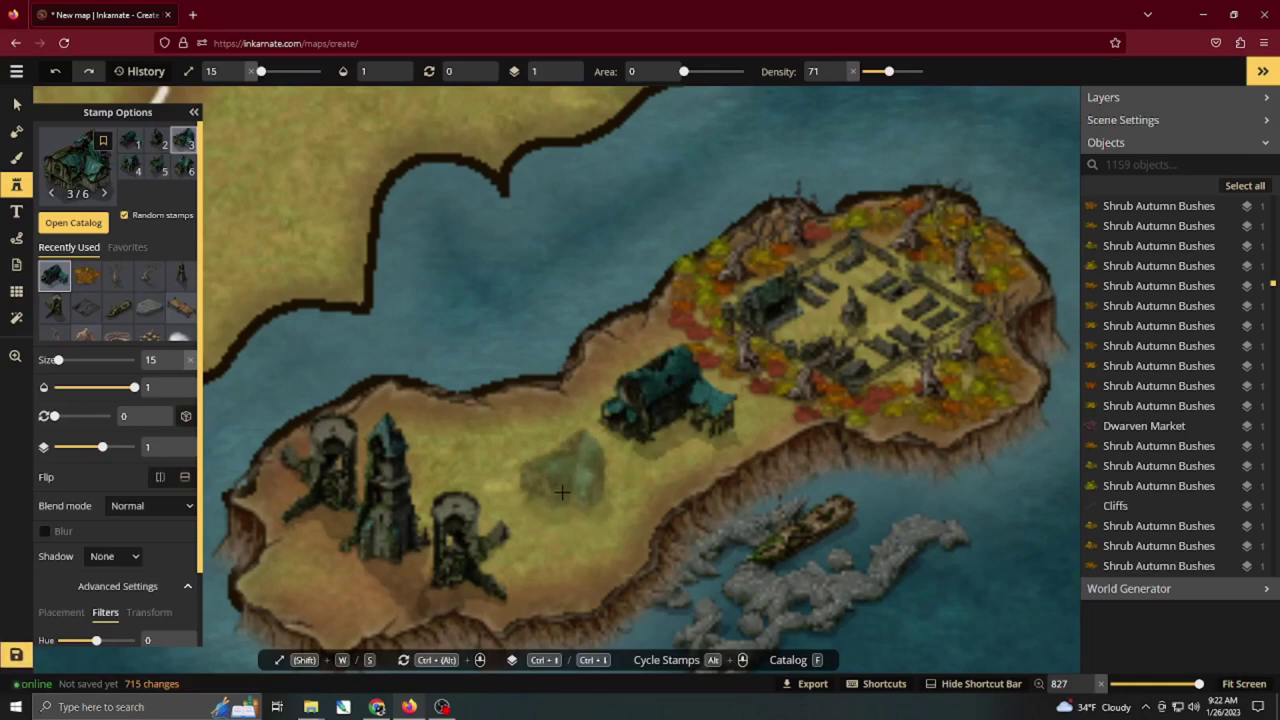
Delete the ruined building from the middle of the island.
key(v)
click(662, 413)
key(Delete)
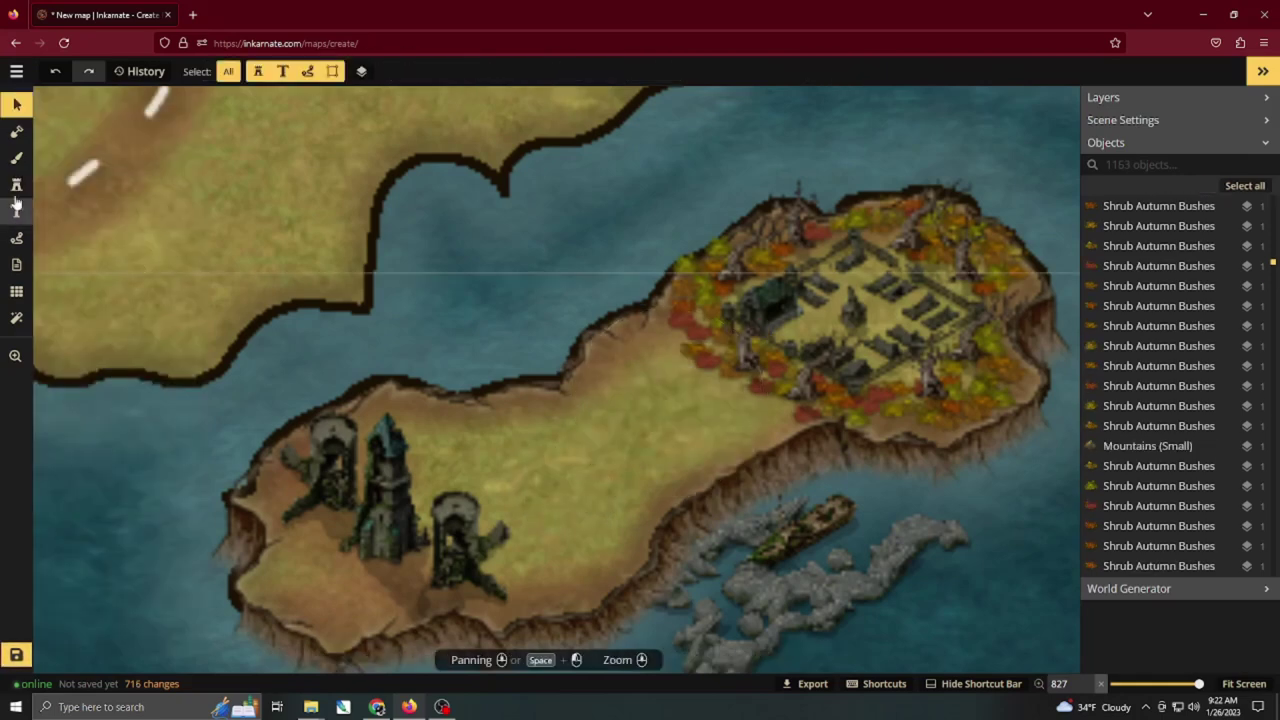
Choose Abandoned Church 2 from the Abandoned (HD) pack and place it at size 13 between the towers and the graveyard.
click(16, 185)
key(f)
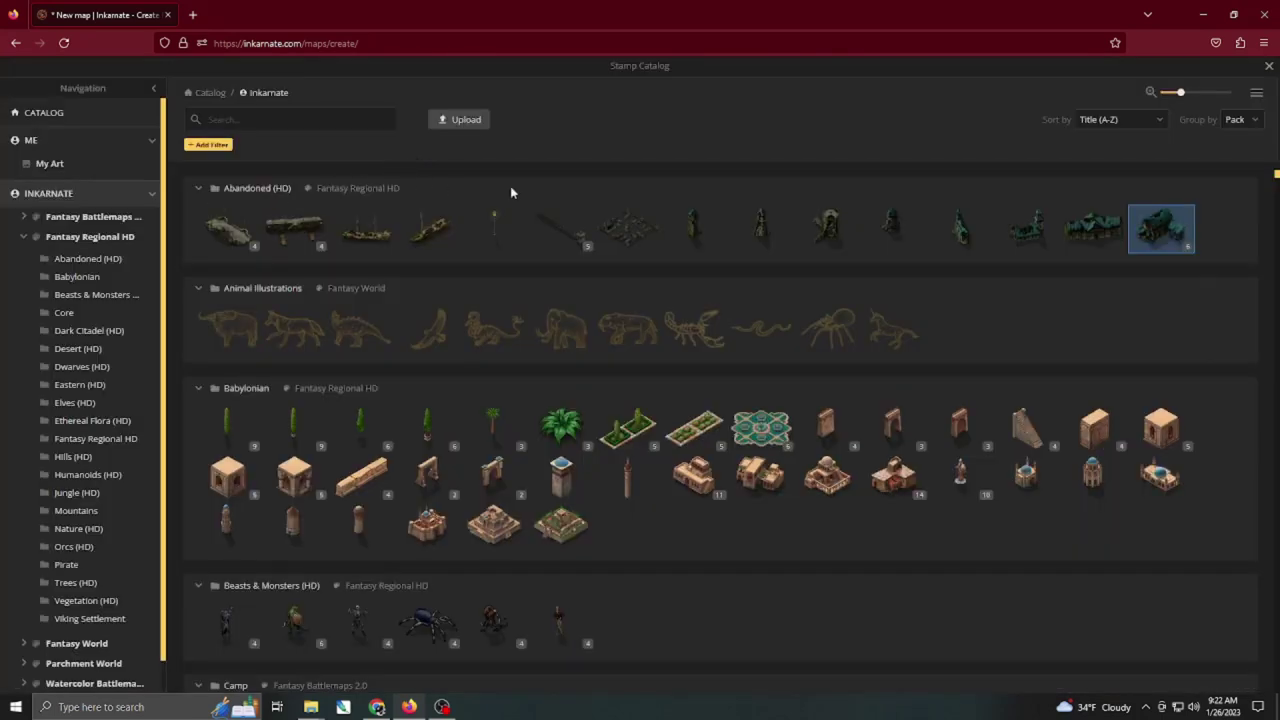
click(1030, 230)
key(s)
click(614, 440)
scroll(610, 442, down, 5)
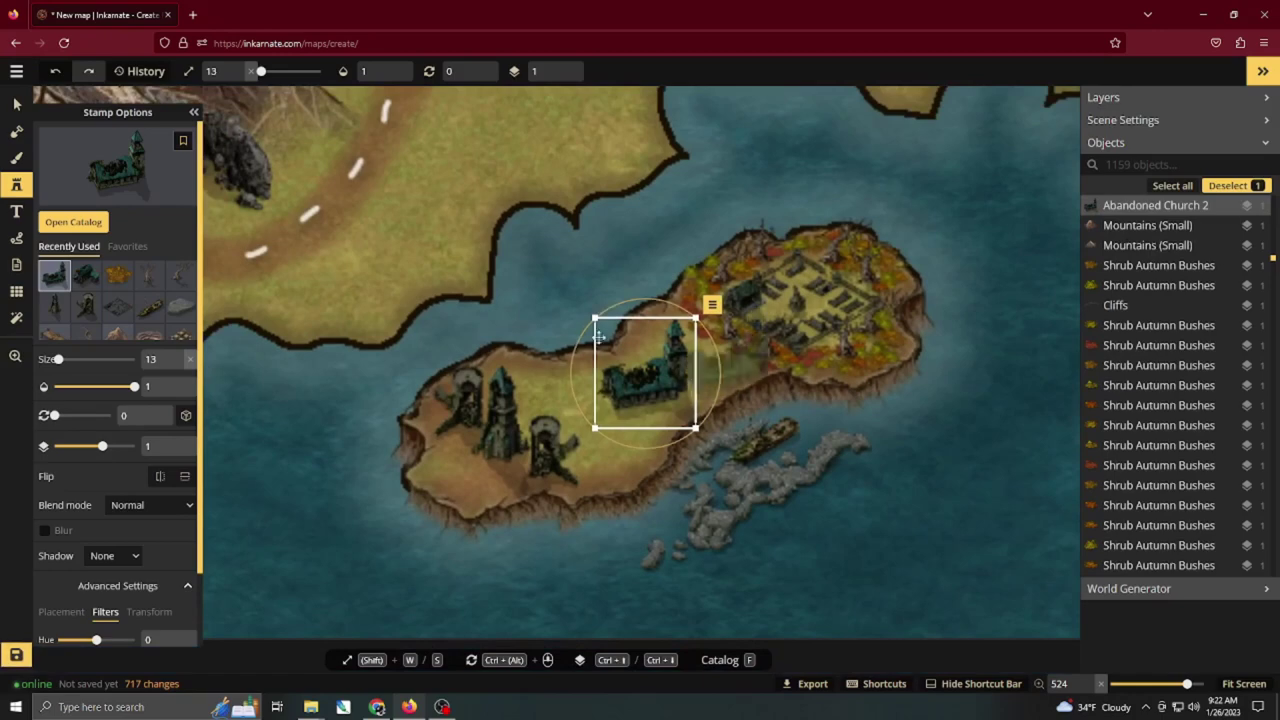
Choose the dark slate-blue texture for the foreground brush.
click(16, 158)
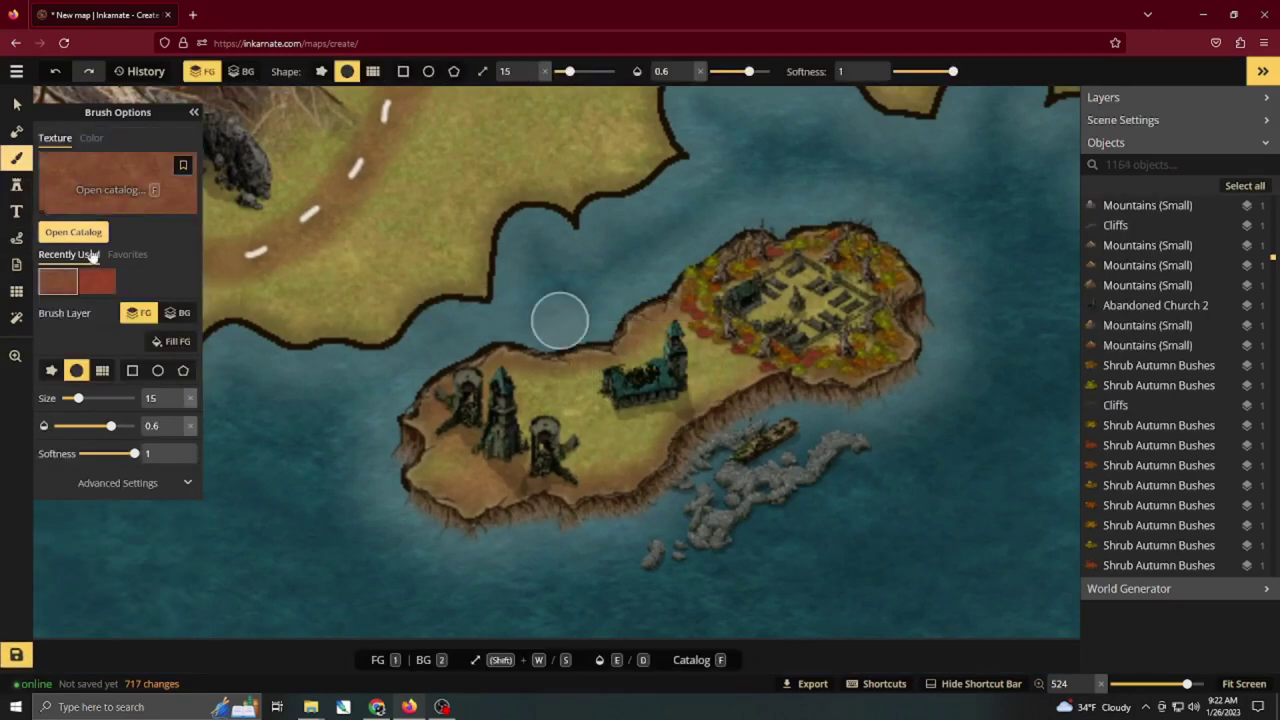
click(62, 231)
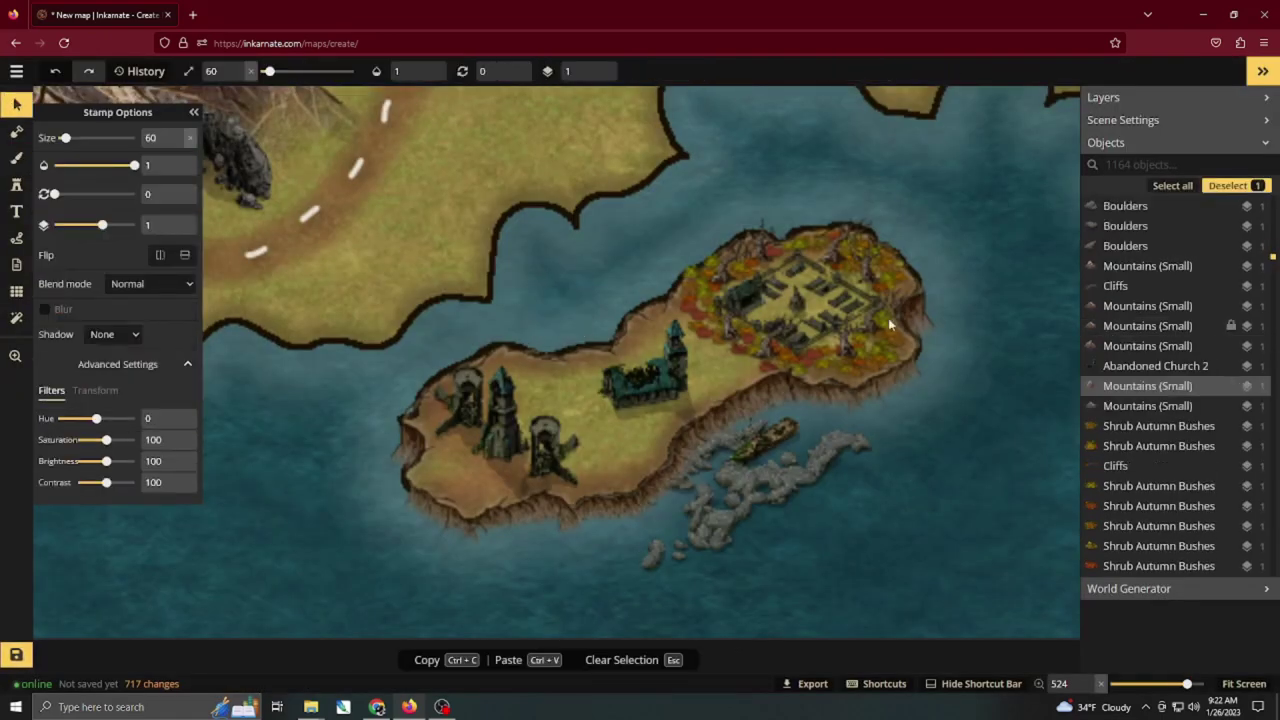
click(20, 162)
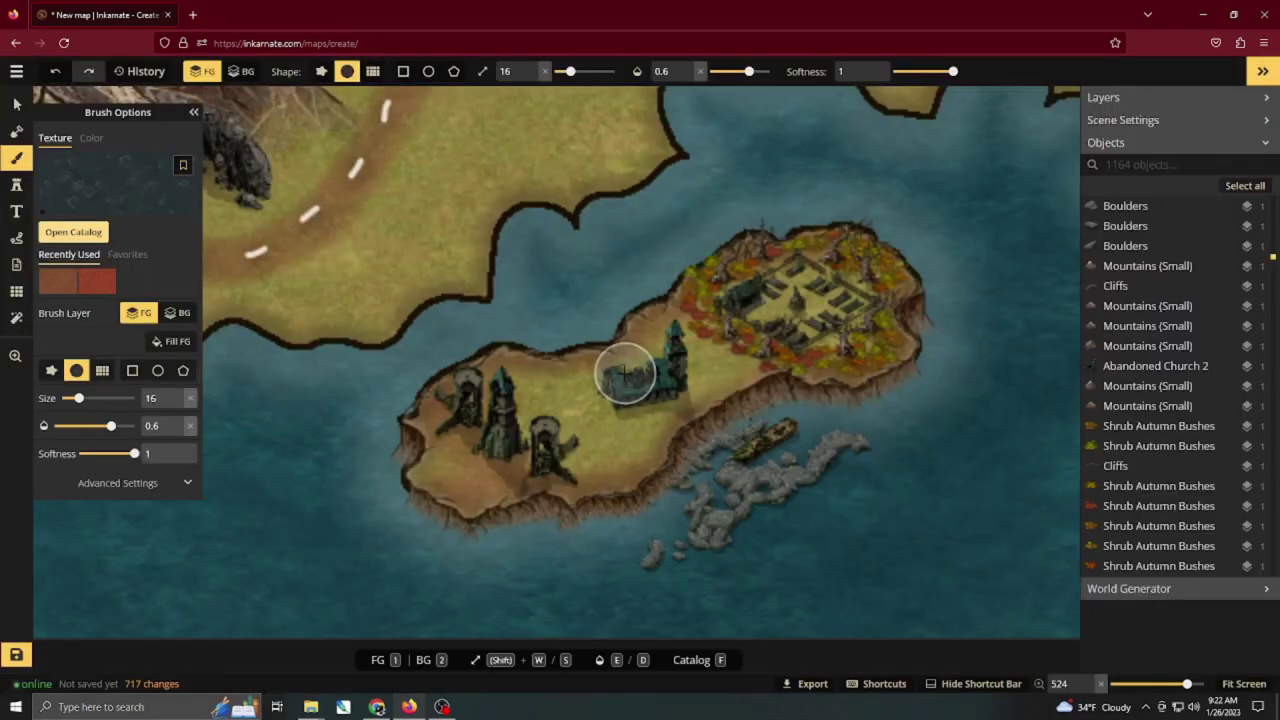
Paint the dark texture over the ground between the towers and the graveyard using the round brush at size 21 with lowered opacity.
key(w)
key(w)
key(w)
key(w)
key(w)
key(w)
key(d)
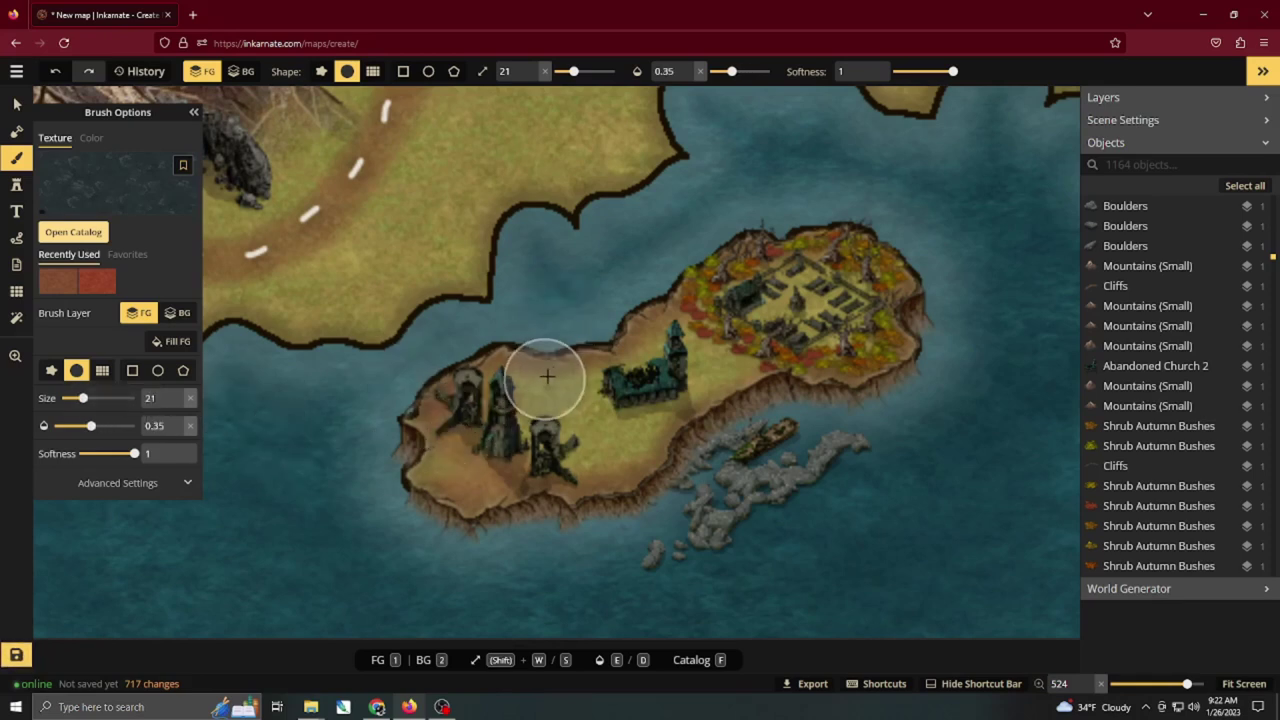
key(d)
drag(578, 435, 728, 370)
mouse_move(728, 370)
mouse_down()
mouse_move(607, 390)
mouse_move(541, 434)
mouse_move(734, 370)
mouse_up()
Set the brush opacity to 0.4 and darken the ground around the church and graveyard with another stroke.
key(e)
key(e)
key(e)
mouse_move(600, 383)
mouse_down()
mouse_move(639, 412)
mouse_move(704, 367)
mouse_move(749, 296)
mouse_move(829, 292)
mouse_move(778, 335)
mouse_move(840, 290)
mouse_move(681, 379)
mouse_move(589, 451)
mouse_move(444, 420)
mouse_move(518, 353)
mouse_move(696, 318)
mouse_move(781, 239)
mouse_move(896, 294)
mouse_move(704, 467)
mouse_move(833, 460)
mouse_move(880, 436)
mouse_up()
scroll(874, 412, down, 2)
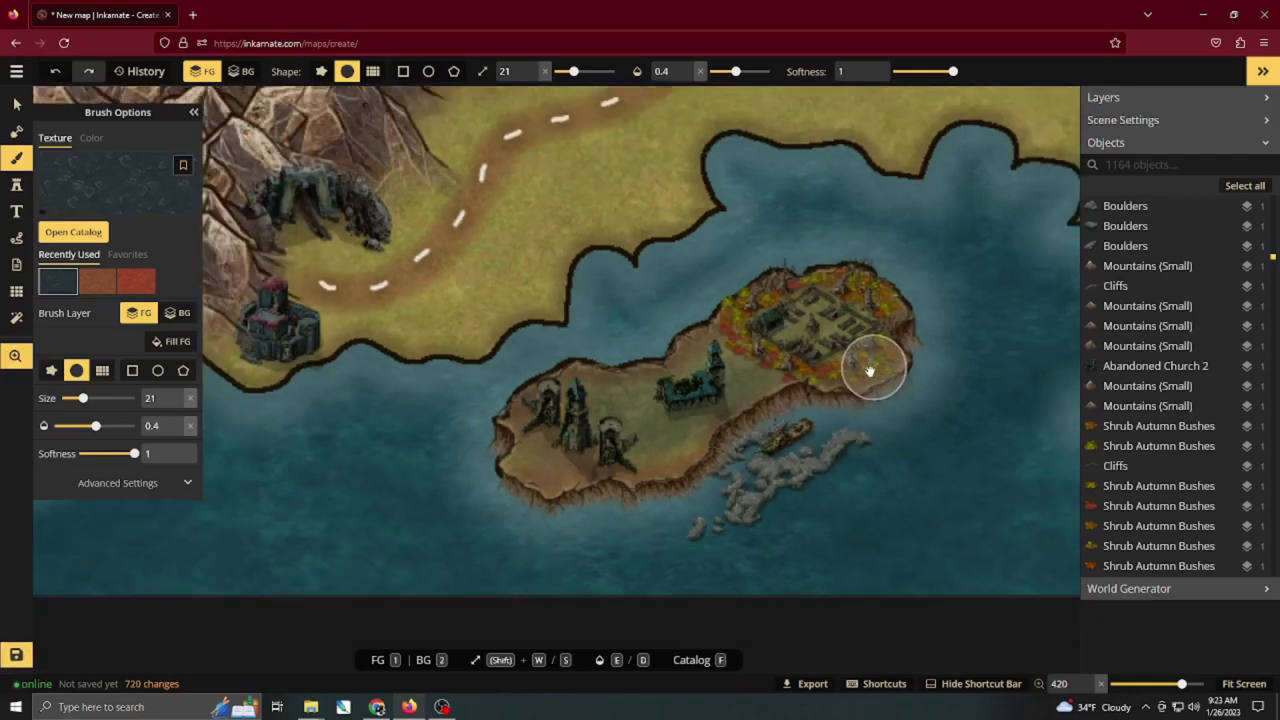
scroll(749, 414, down, 2)
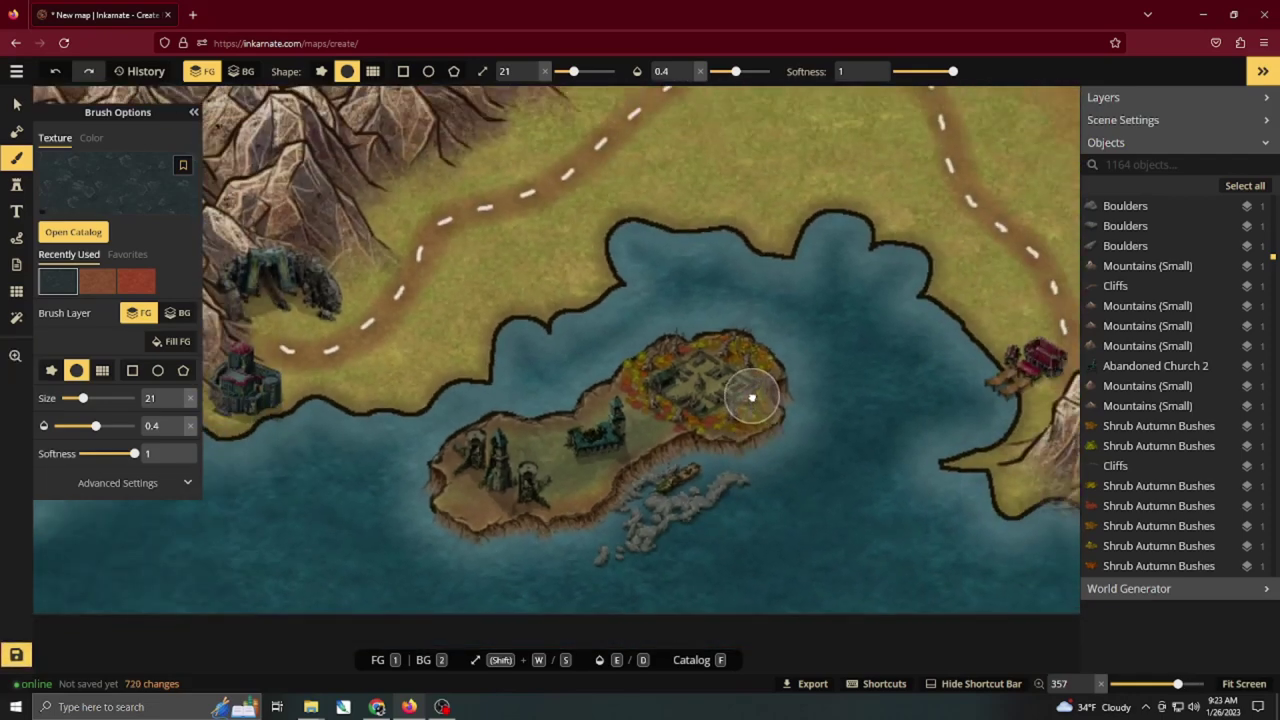
scroll(747, 398, down, 4)
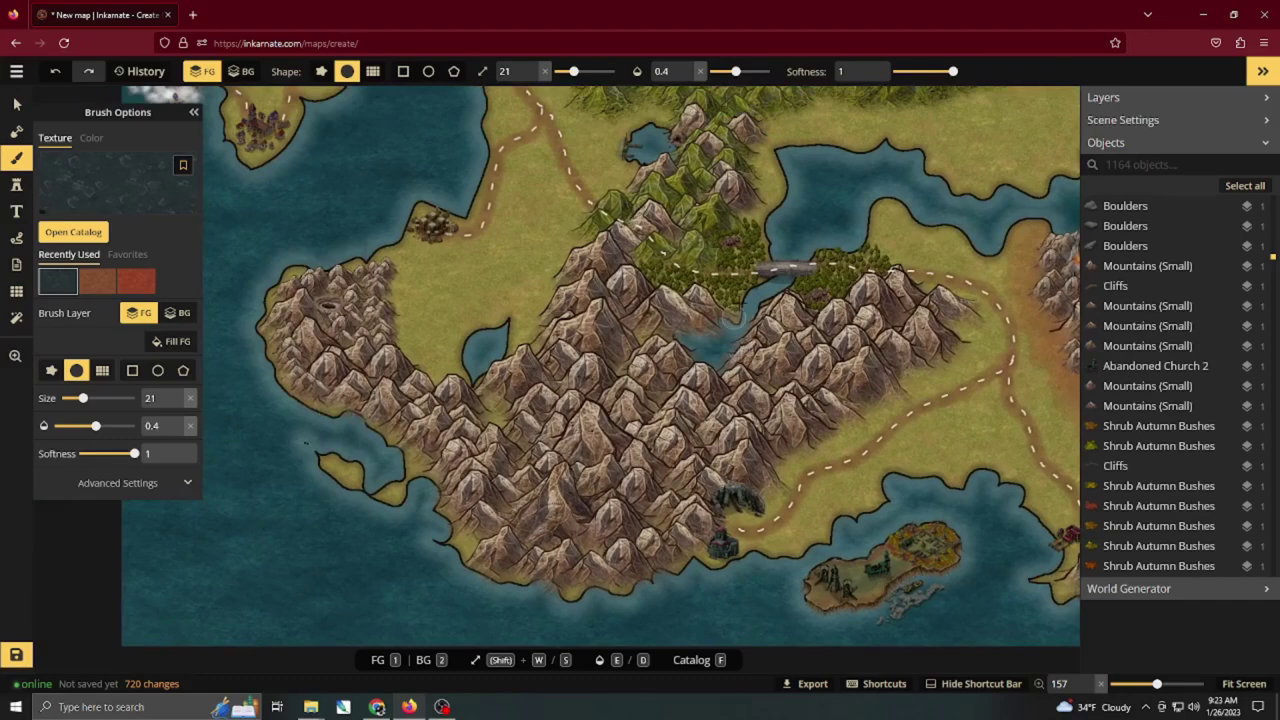
drag(745, 284, 640, 450)
scroll(671, 422, down, 2)
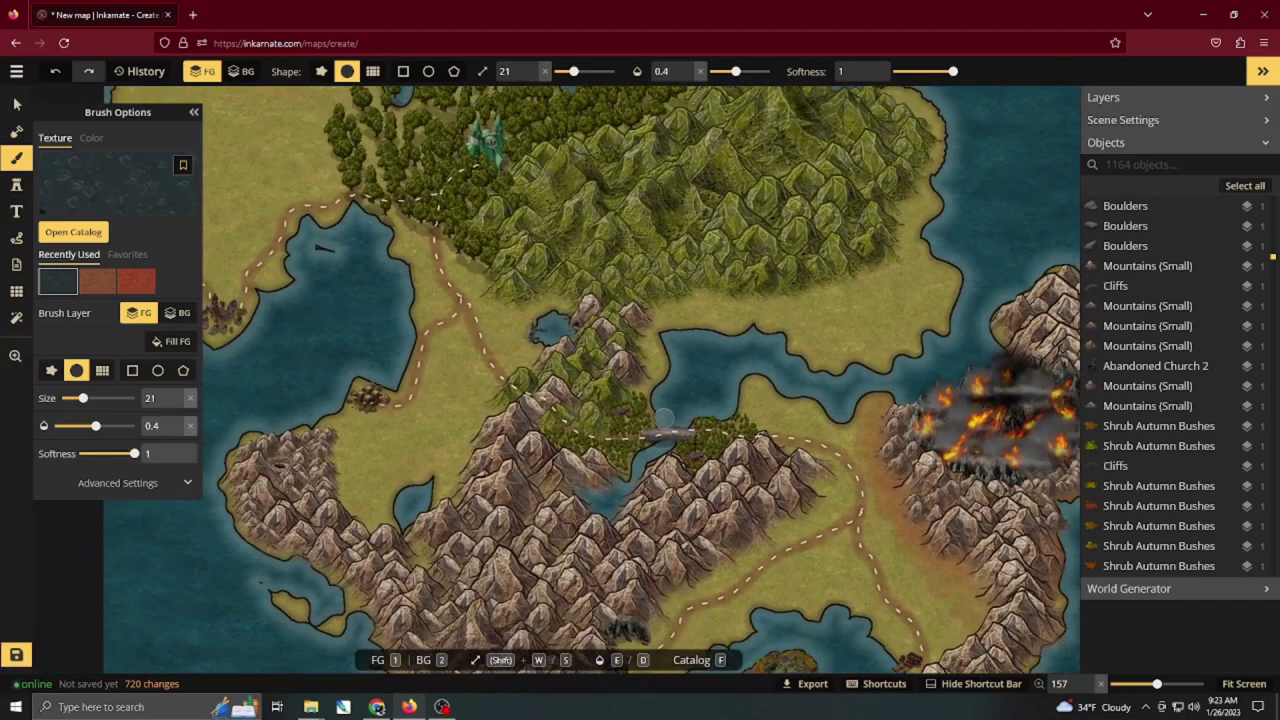
Browse the stamp catalog's packs for a settlement to put on the coastal grassland southeast of the green mountains.
scroll(740, 412, down, 1)
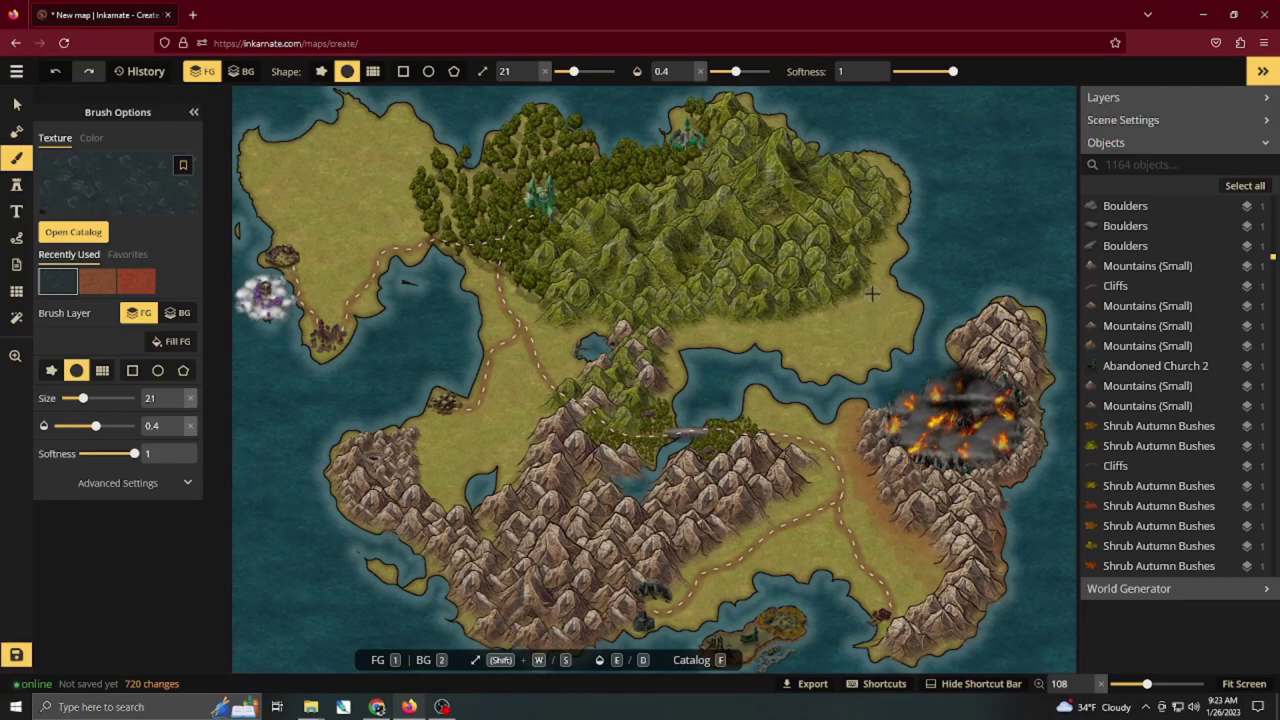
scroll(872, 293, up, 6)
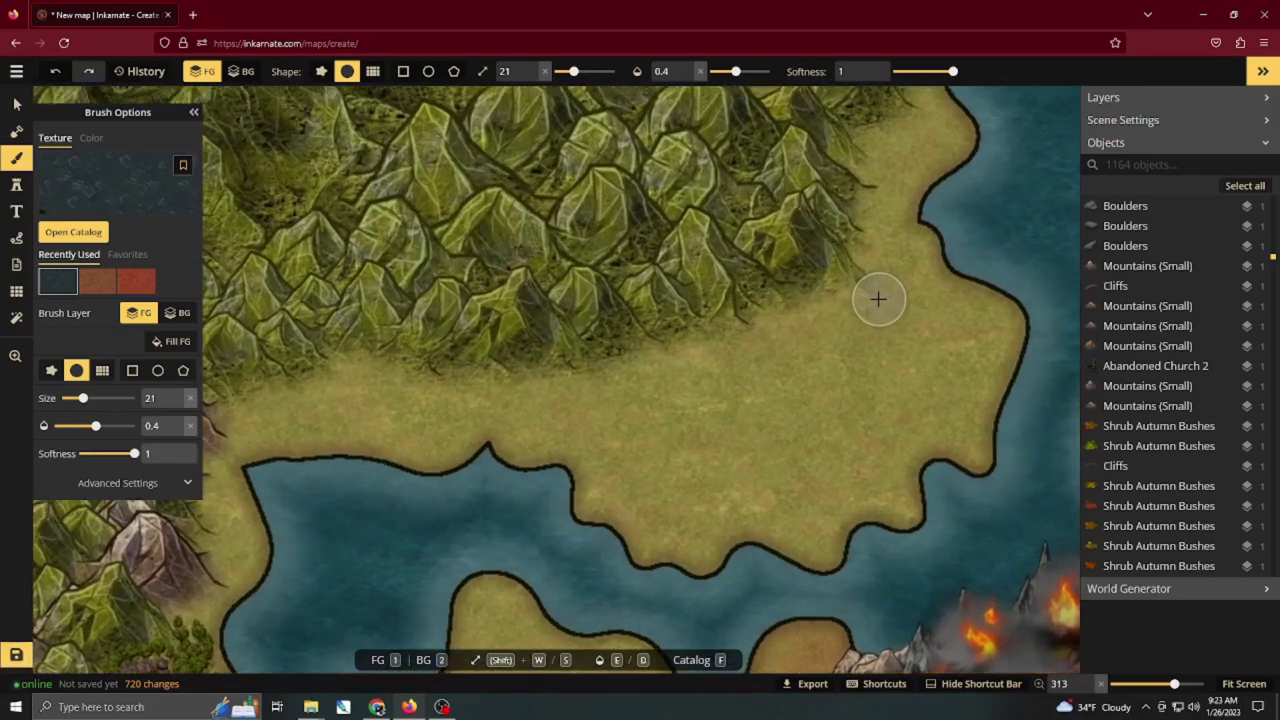
click(16, 185)
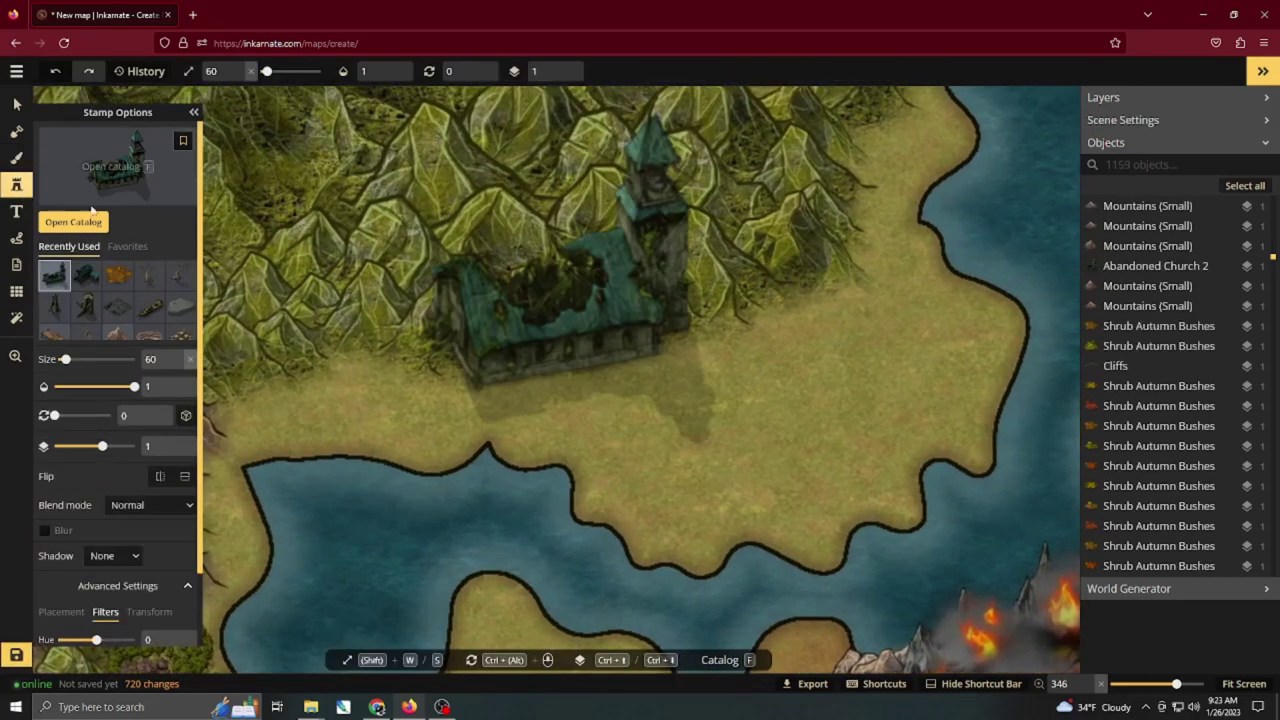
click(79, 224)
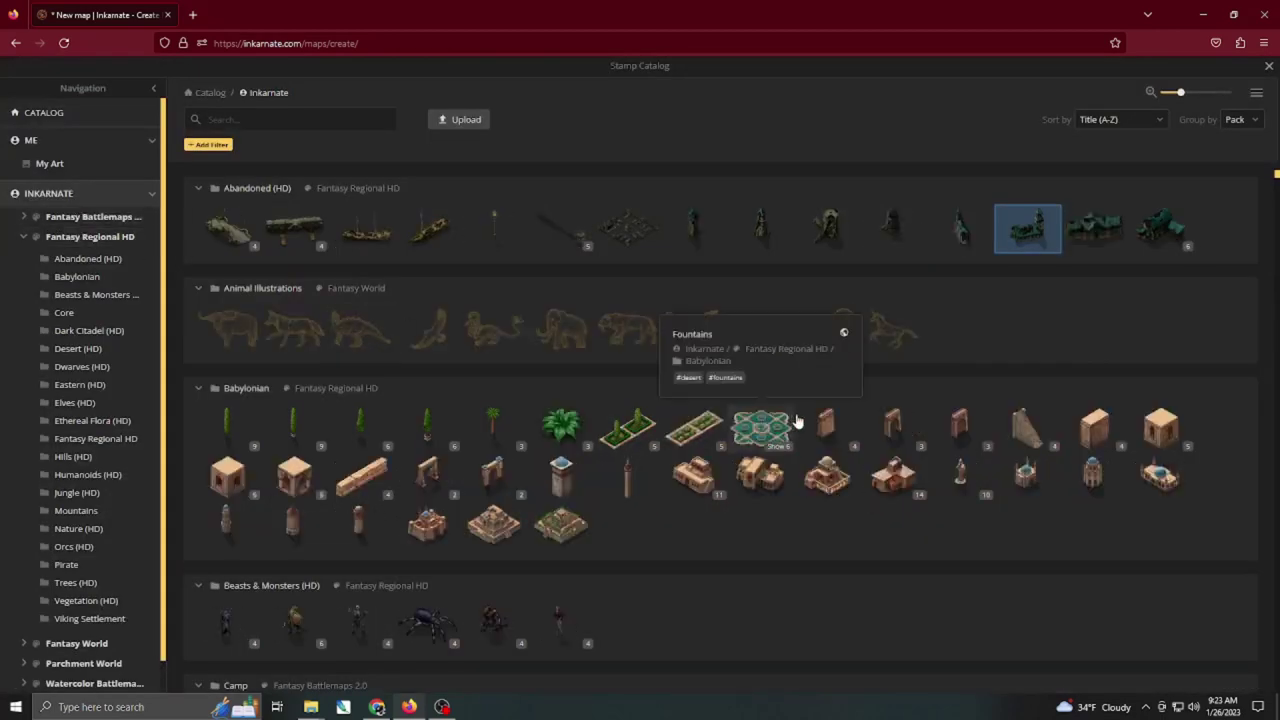
scroll(803, 428, down, 20)
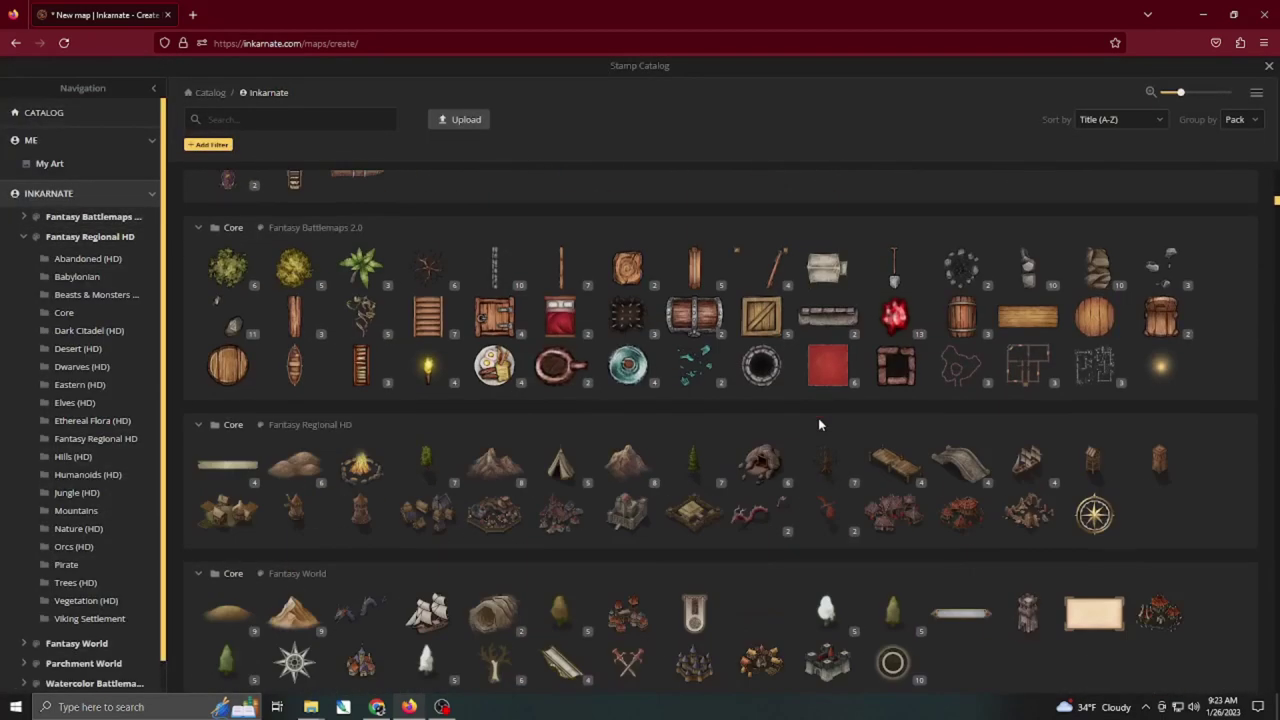
scroll(818, 418, down, 4)
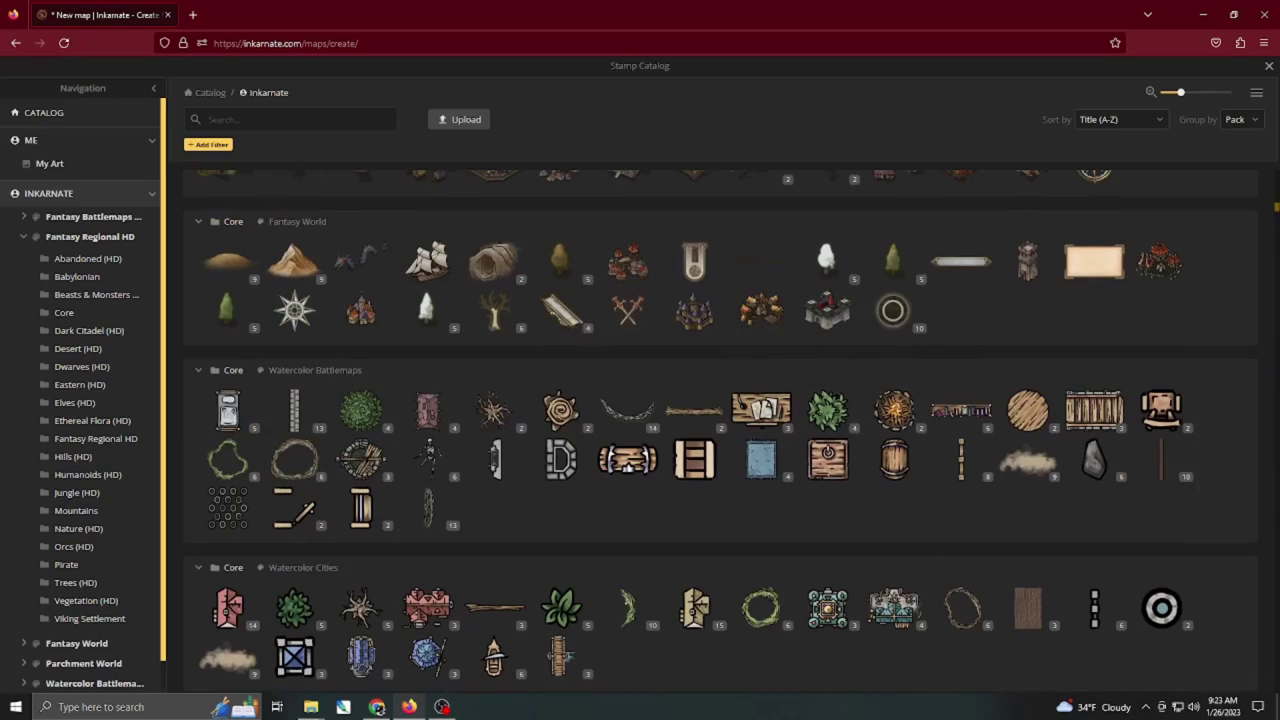
drag(1277, 207, 1276, 172)
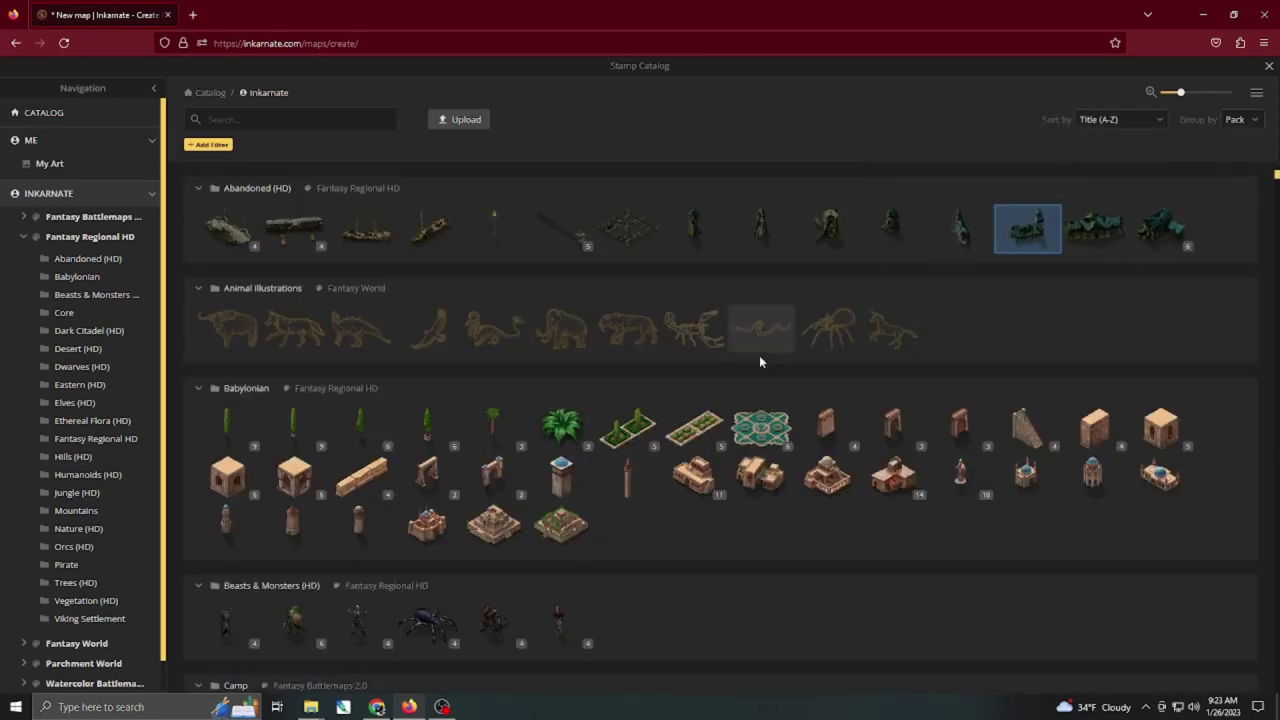
scroll(760, 362, down, 20)
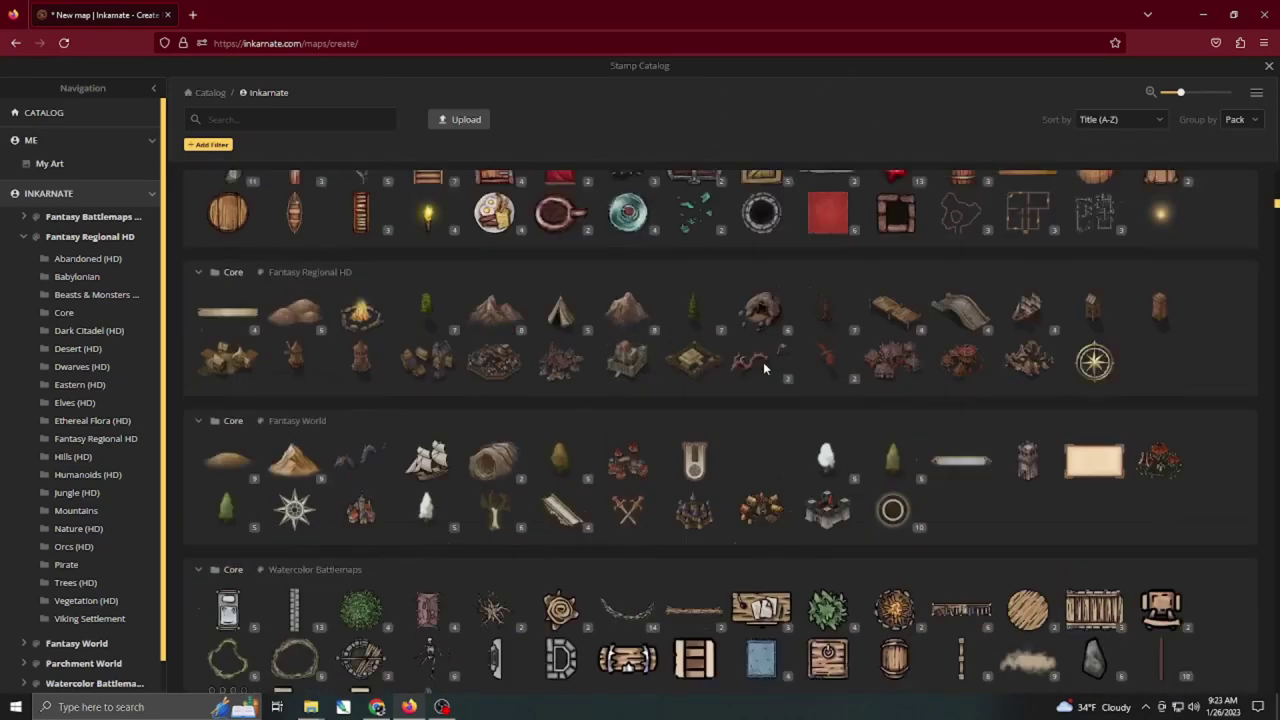
scroll(764, 365, down, 15)
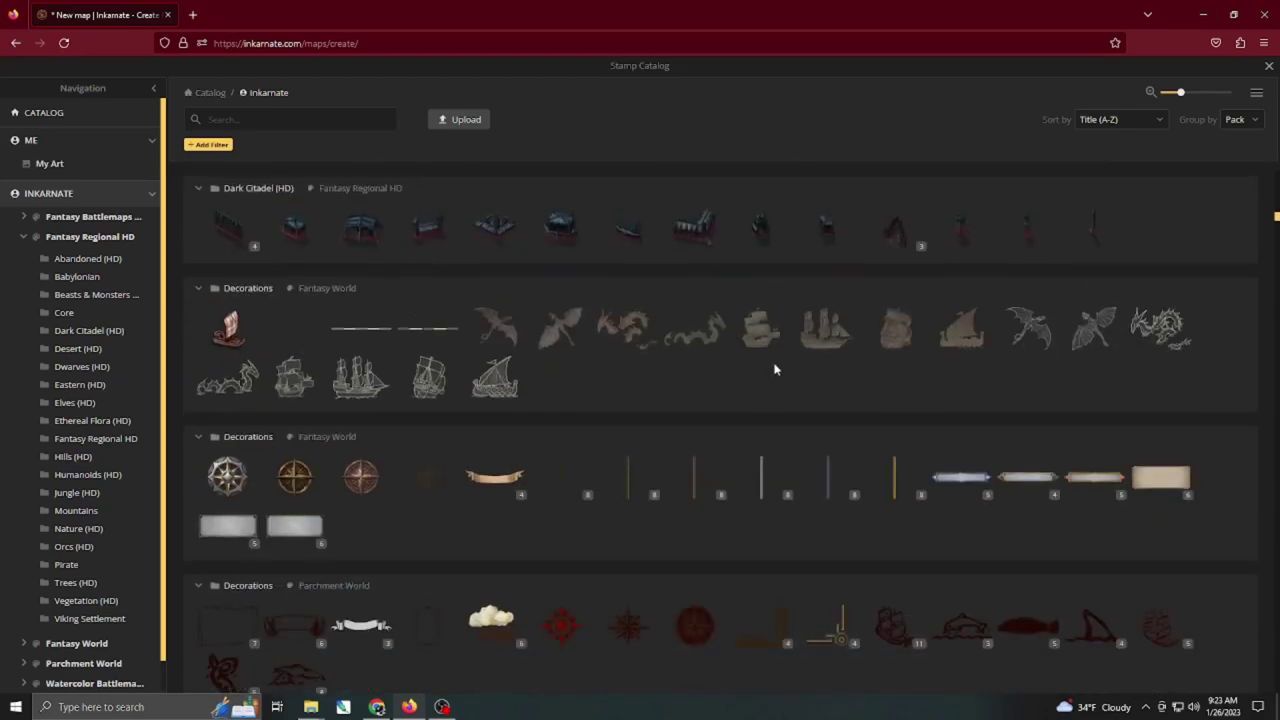
scroll(775, 366, down, 15)
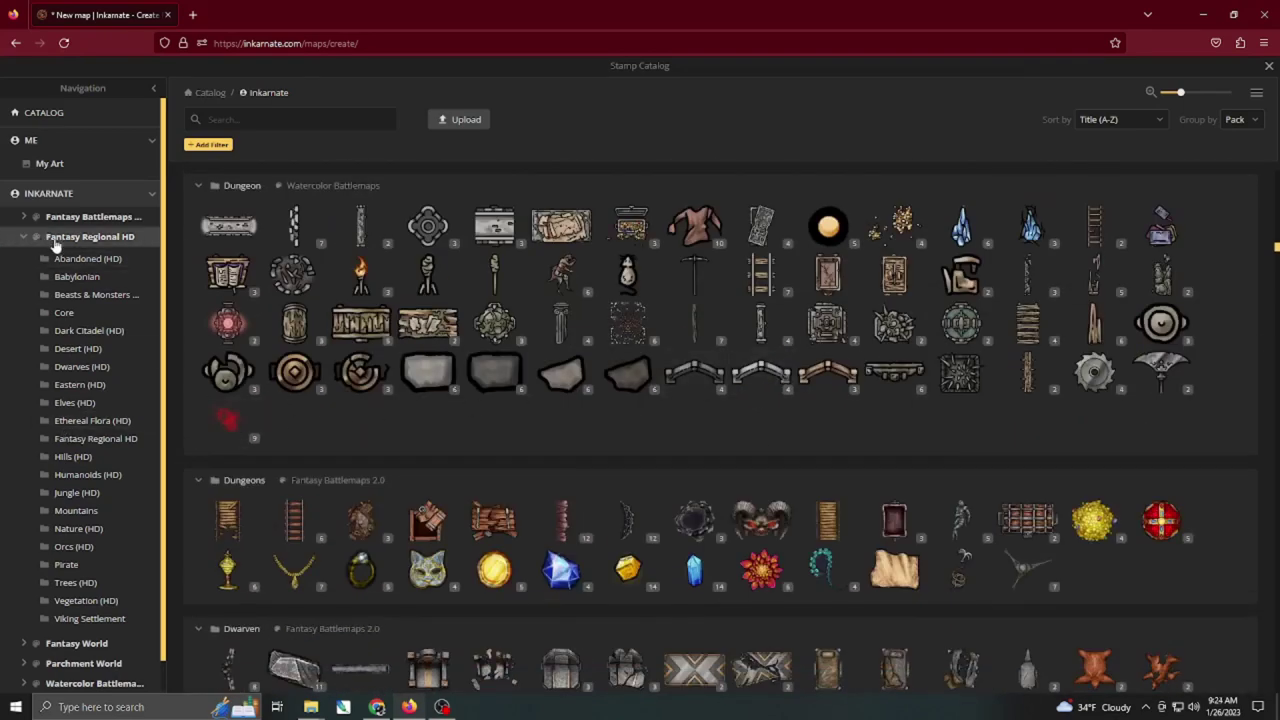
scroll(566, 352, down, 1)
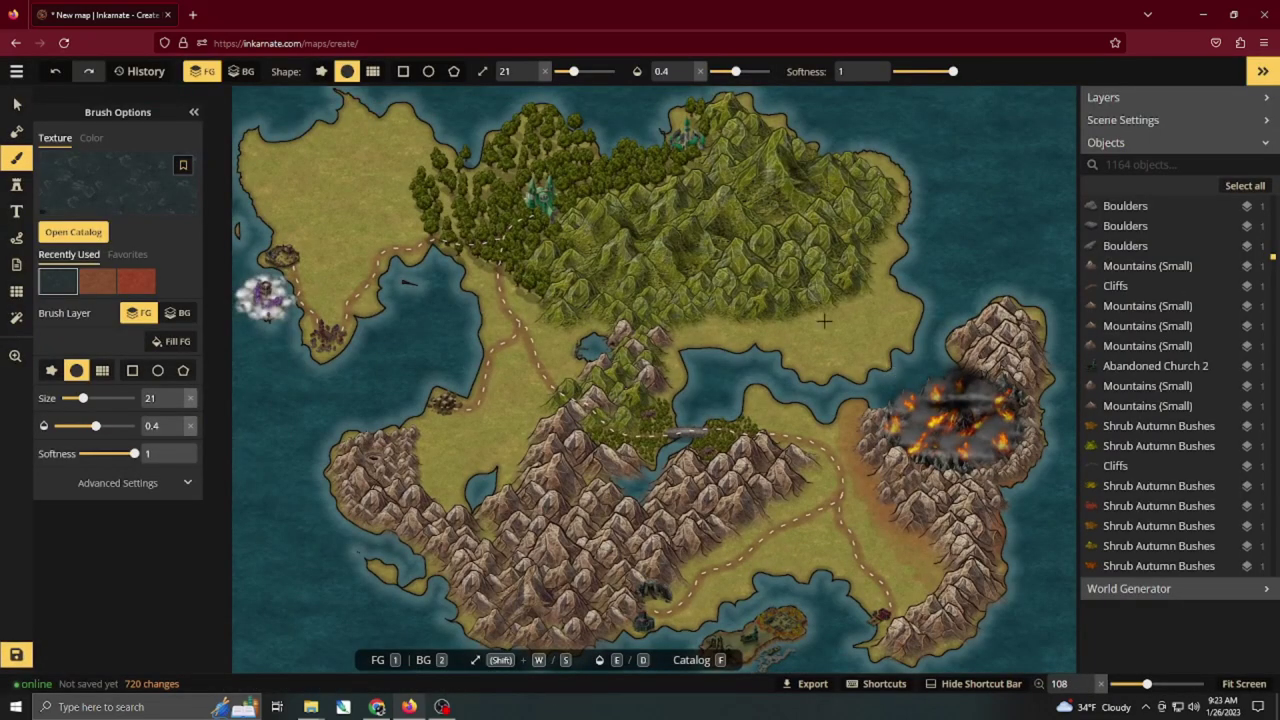
Choose the brown-roofed Viking Houses stamp from the Viking Settlement pack in Fantasy Regional HD.
scroll(878, 298, up, 10)
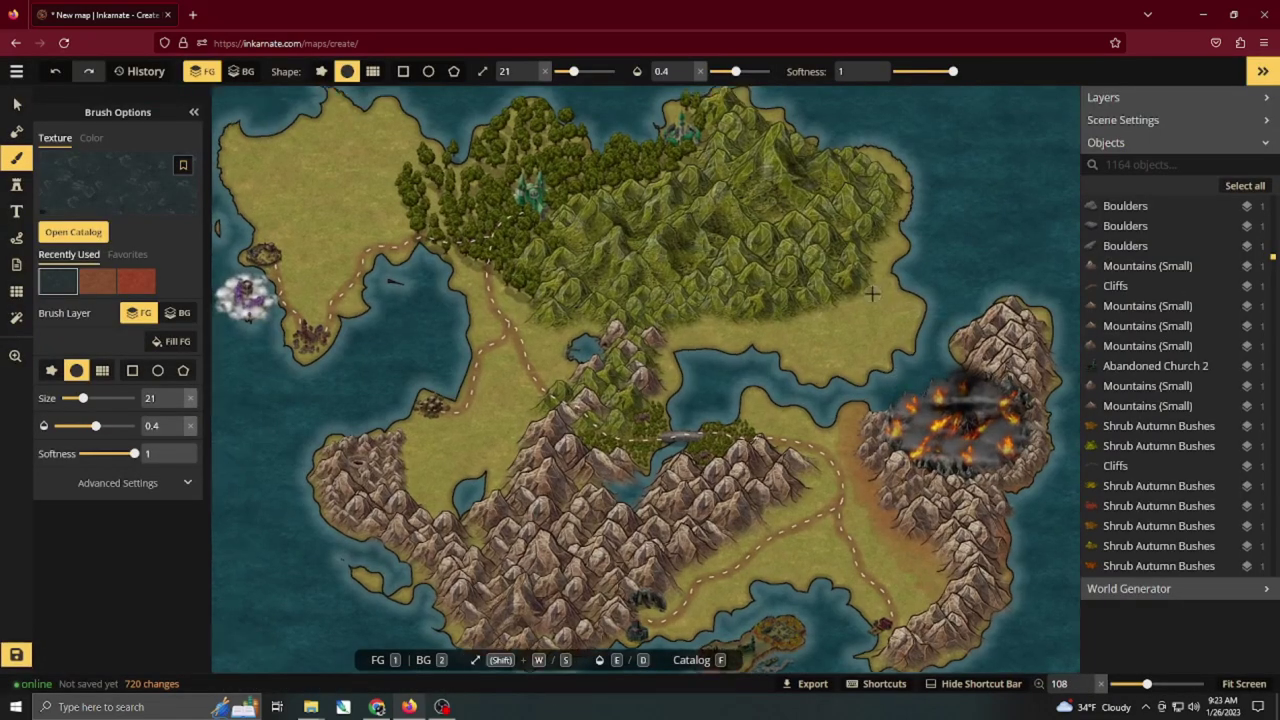
scroll(878, 298, up, 1)
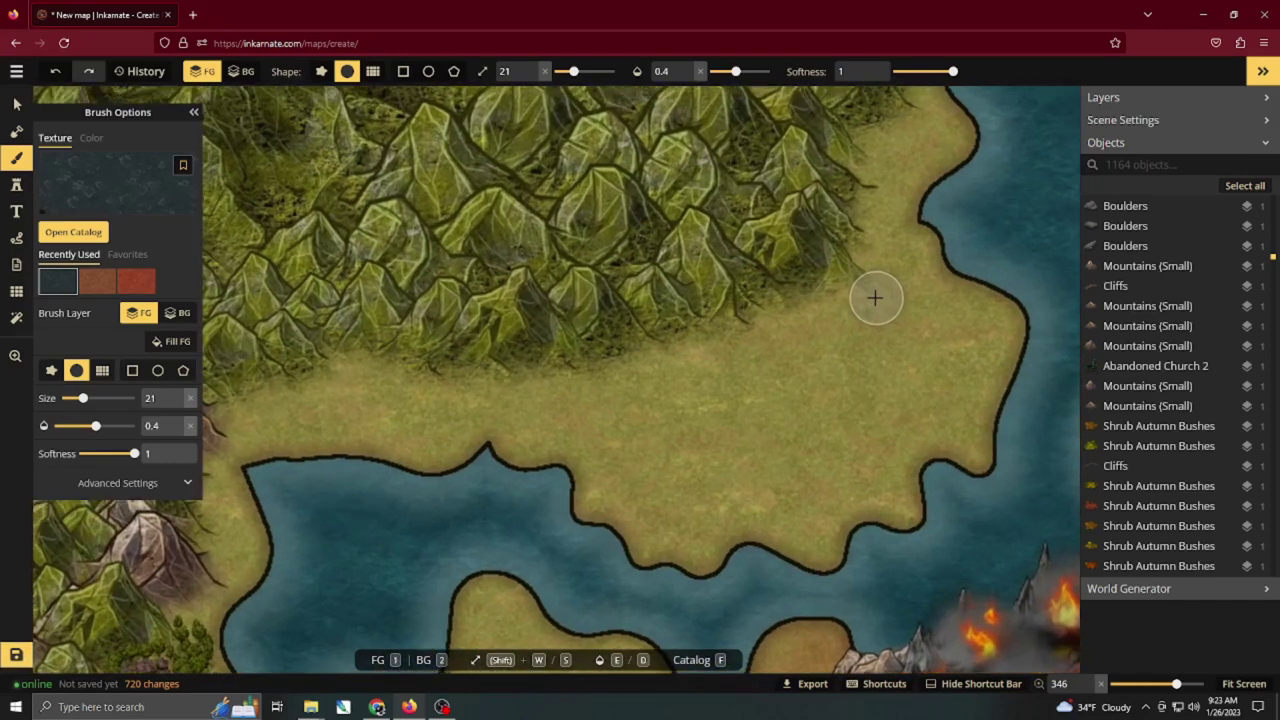
click(16, 185)
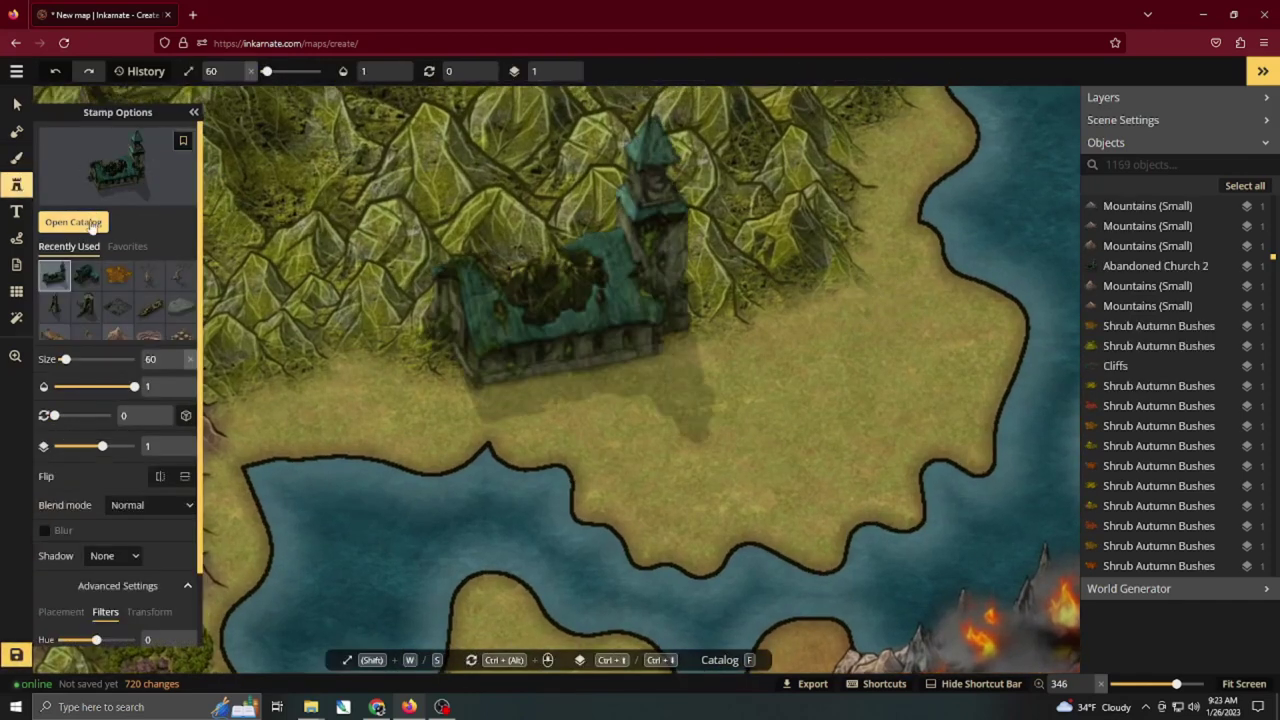
click(74, 222)
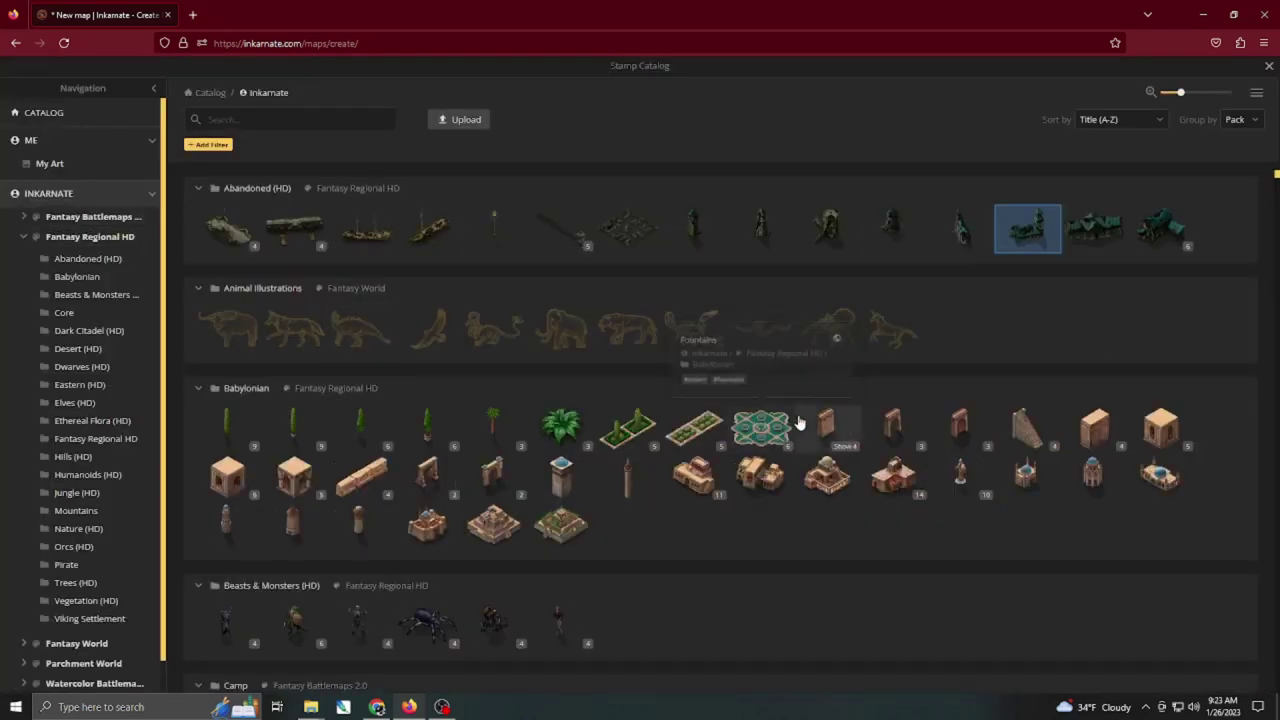
scroll(802, 426, down, 1)
scroll(802, 426, down, 15)
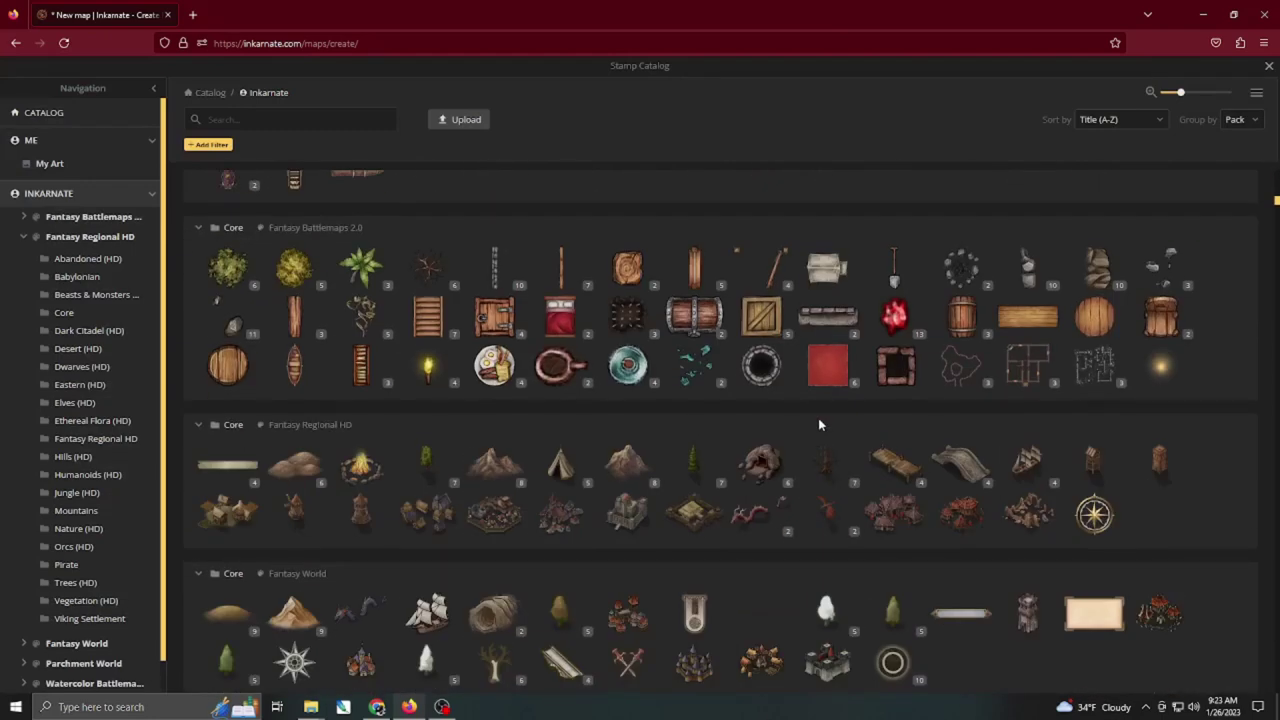
scroll(818, 418, down, 3)
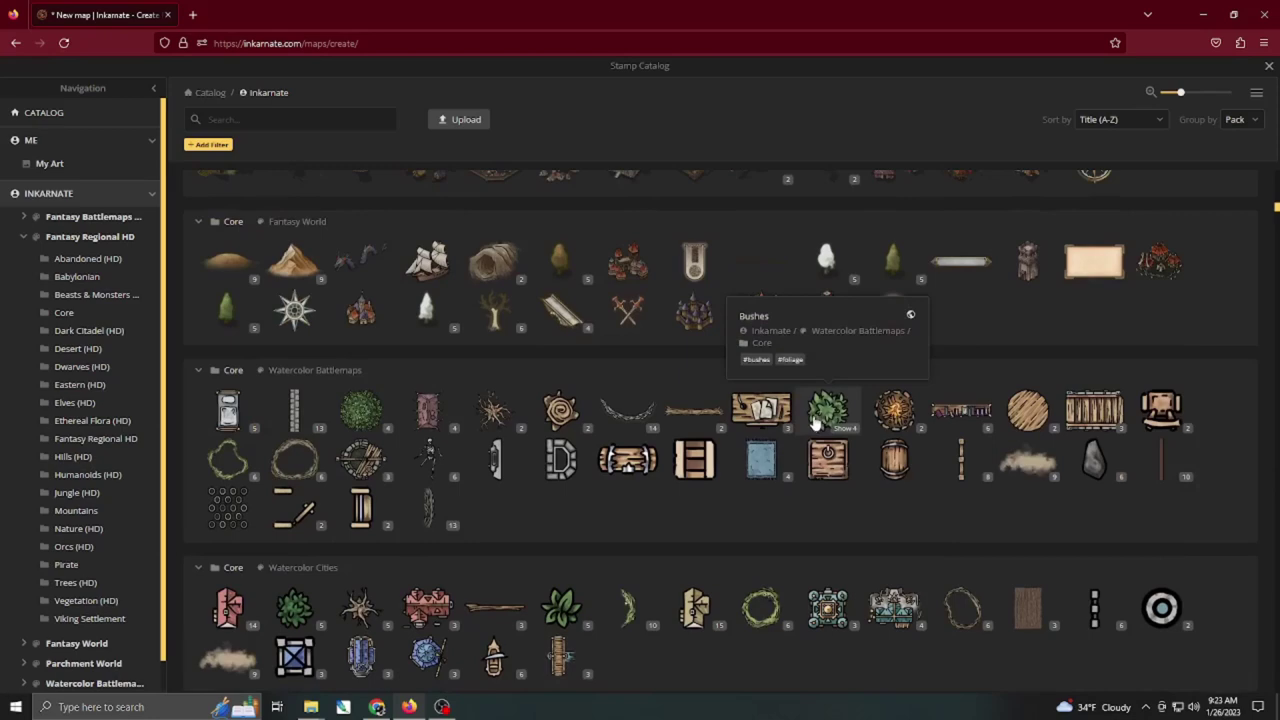
drag(1277, 207, 1277, 173)
scroll(758, 362, down, 12)
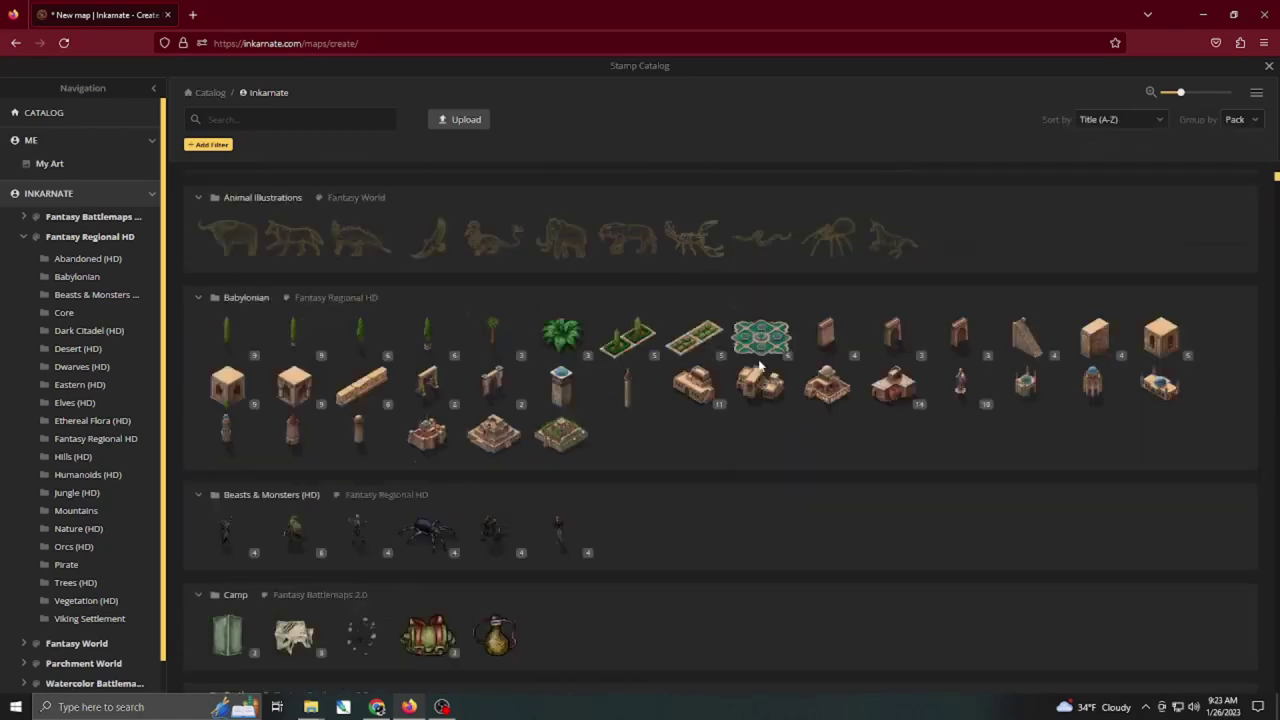
scroll(762, 366, down, 15)
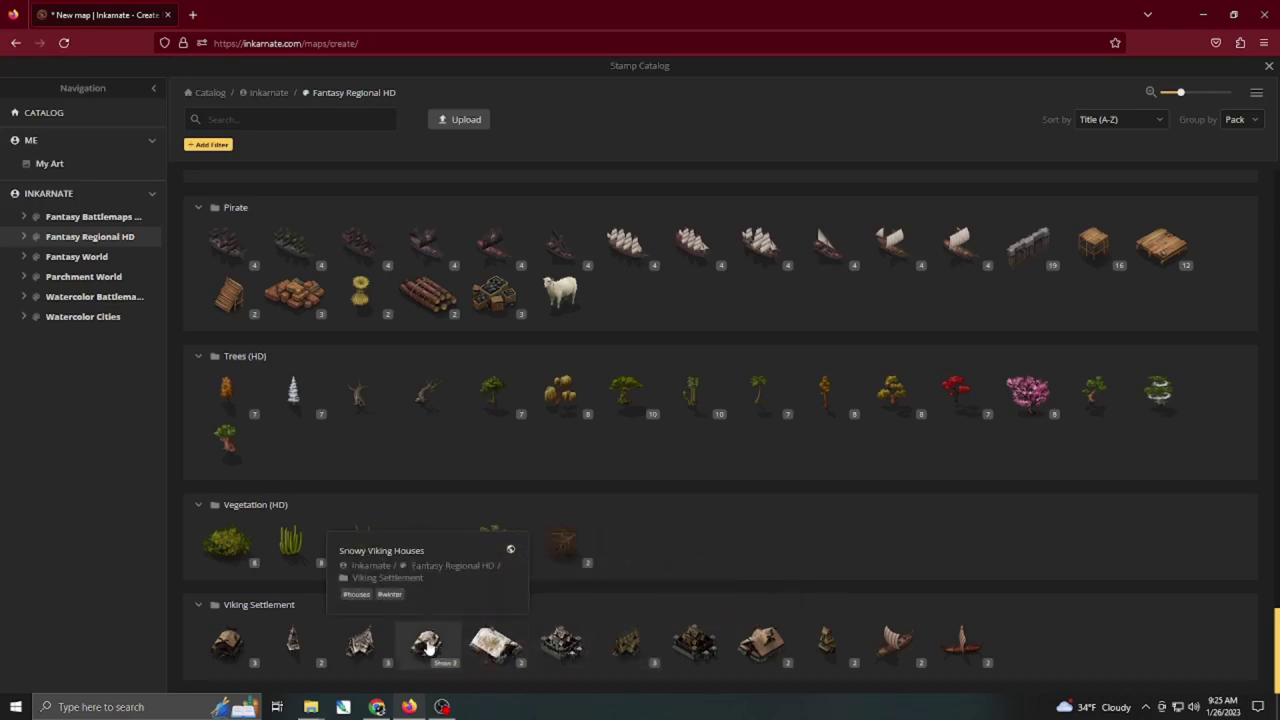
click(227, 643)
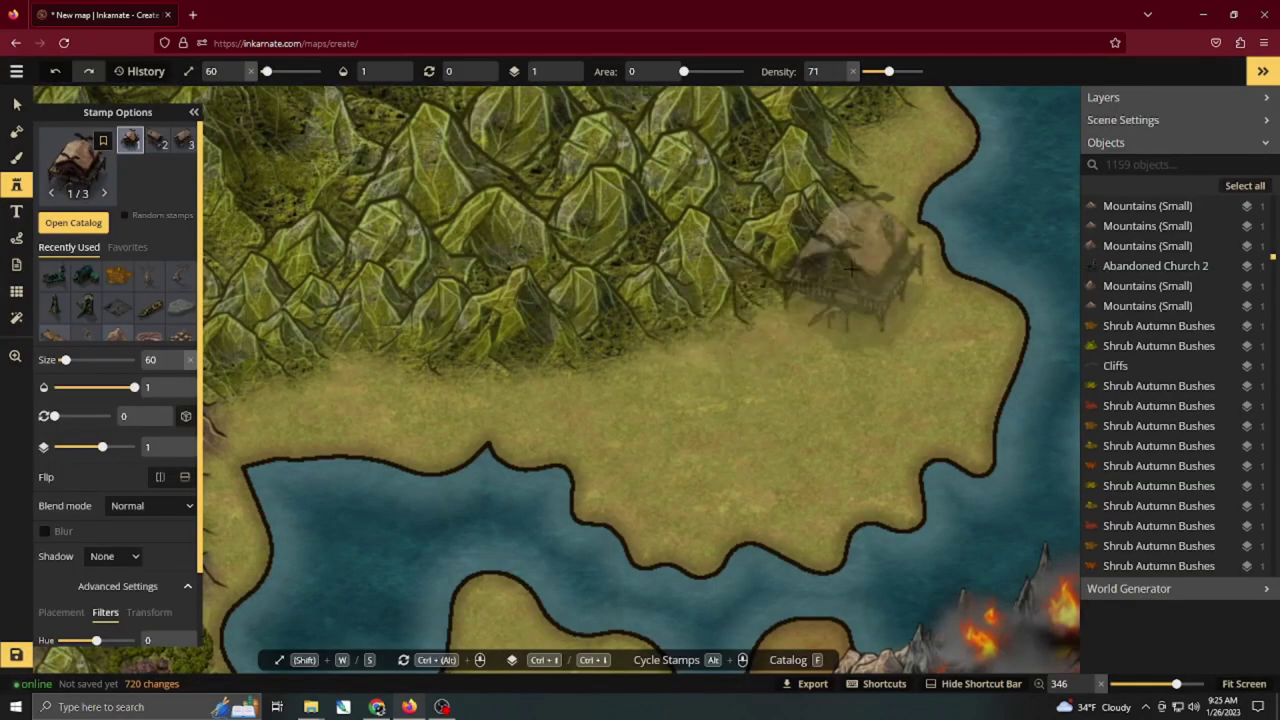
Reduce the Viking Houses stamp size to 26.
key(s)
key(s)
key(s)
key(s)
key(s)
key(s)
key(s)
key(s)
key(s)
key(s)
key(s)
key(s)
key(s)
key(s)
key(s)
key(s)
key(s)
key(s)
key(s)
key(s)
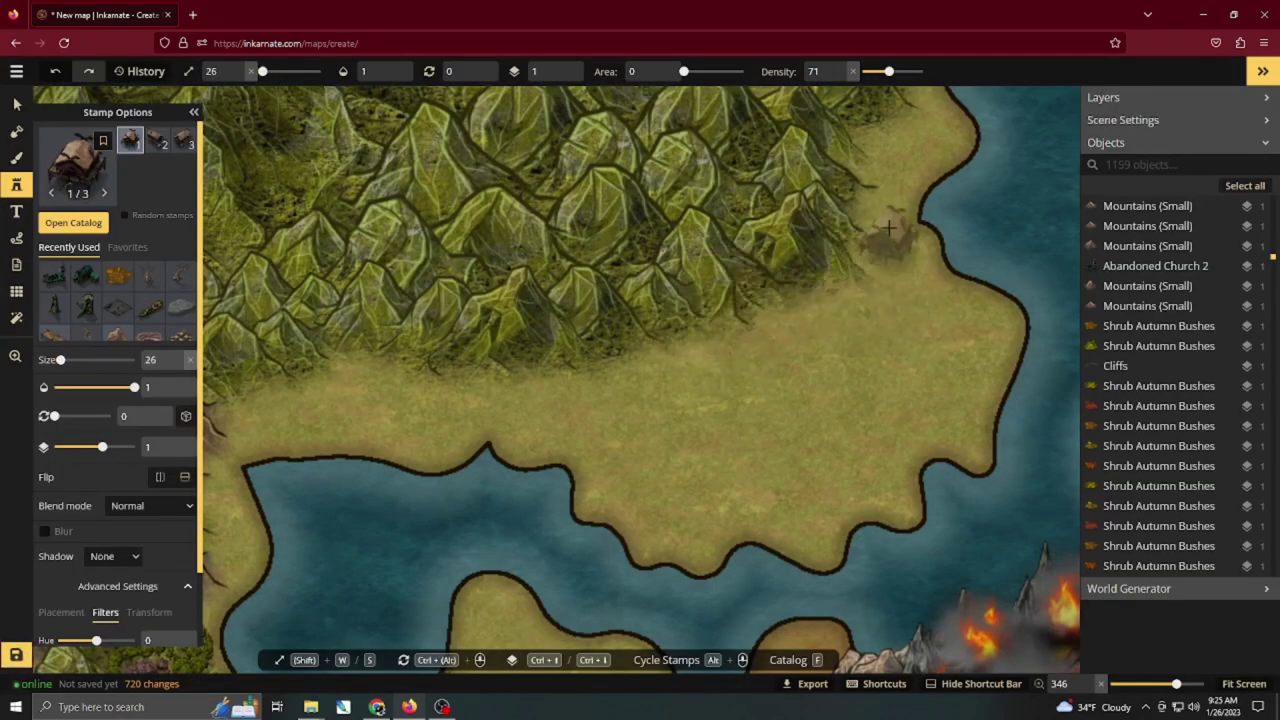
Place two trial houses by the eastern shore, set the stamp size to 23, and undo both placements.
click(884, 229)
click(906, 286)
key(s)
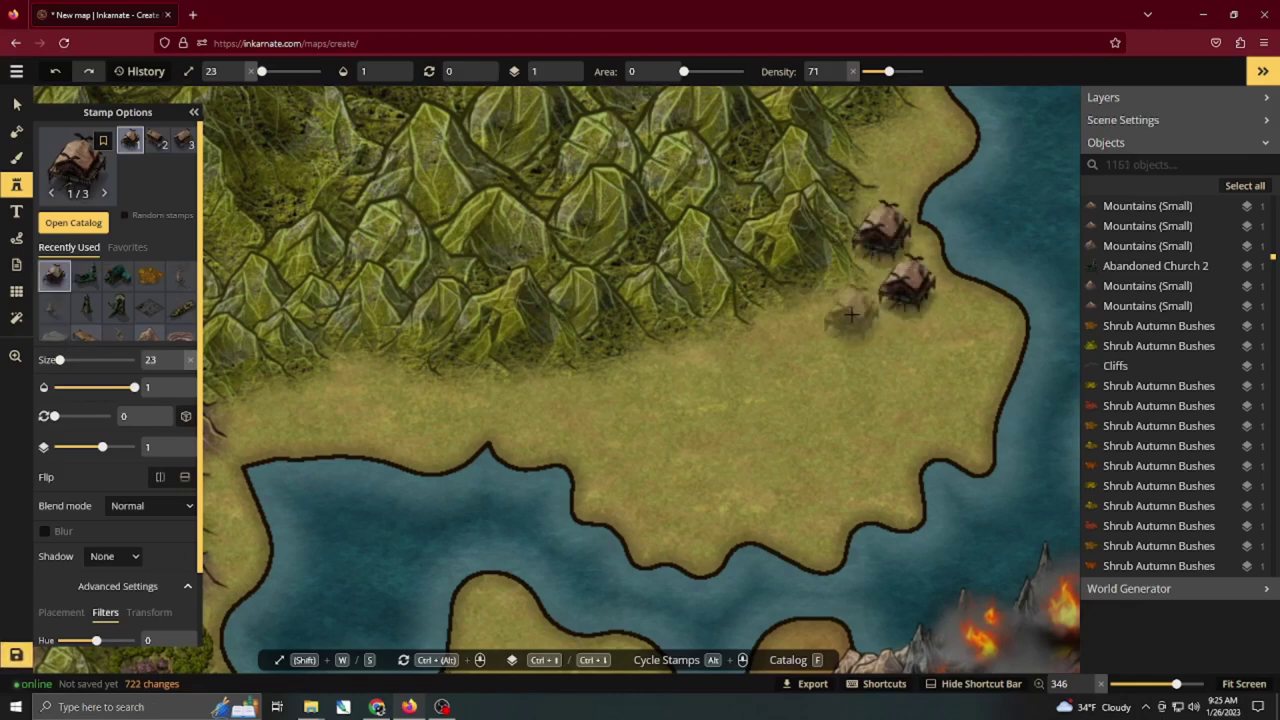
key(ctrl+z)
key(ctrl+z)
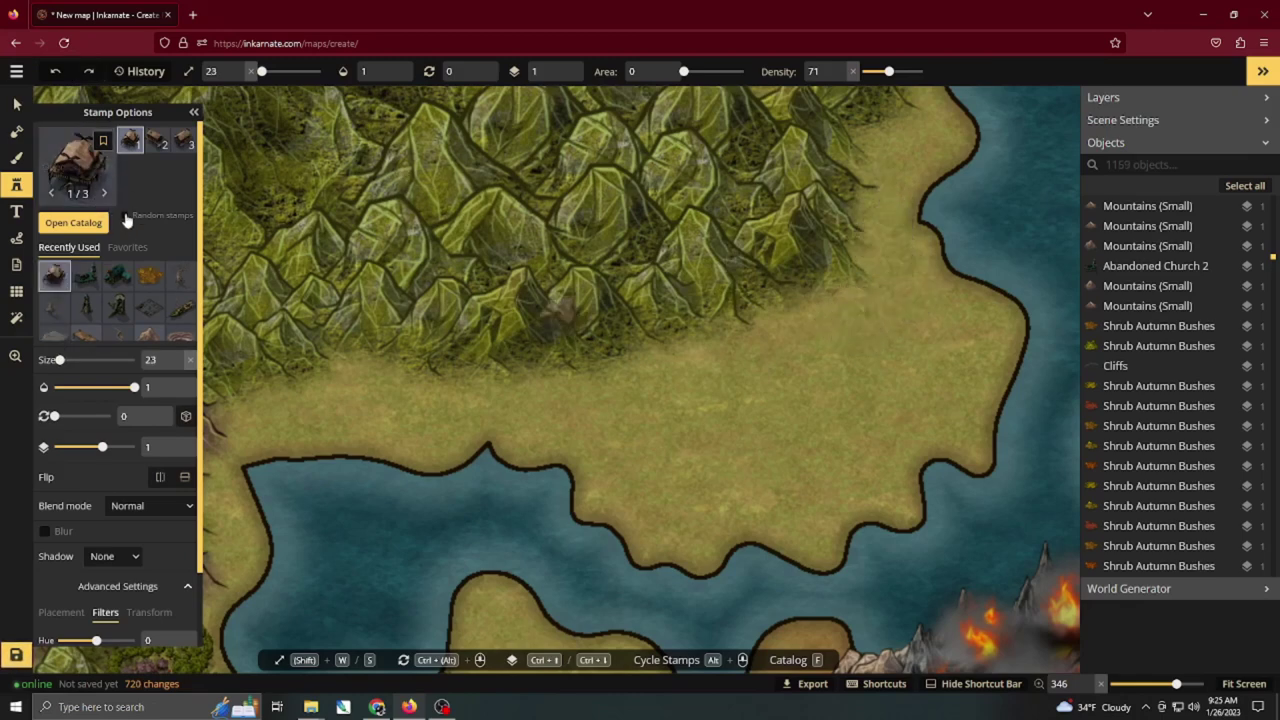
Turn on random stamps and place a cluster of three Viking houses near the small eastern bay beside the green mountains.
click(124, 215)
click(887, 247)
click(910, 290)
click(183, 143)
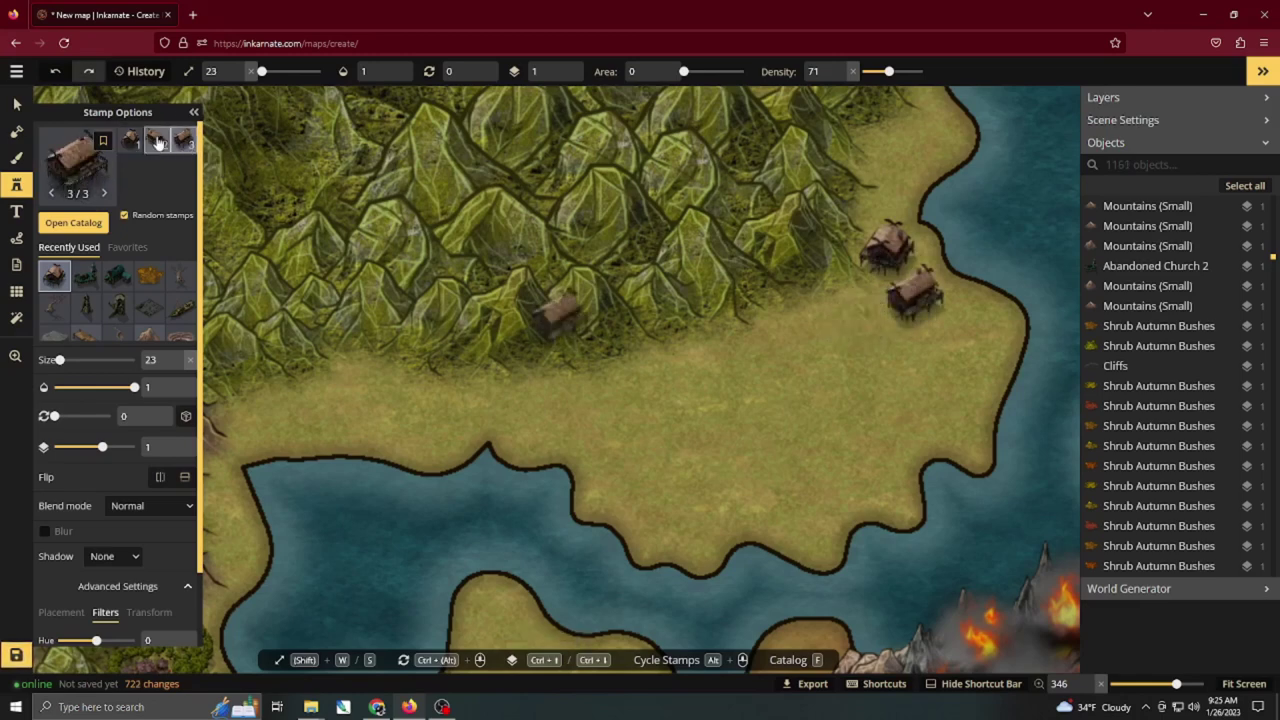
click(157, 141)
click(856, 312)
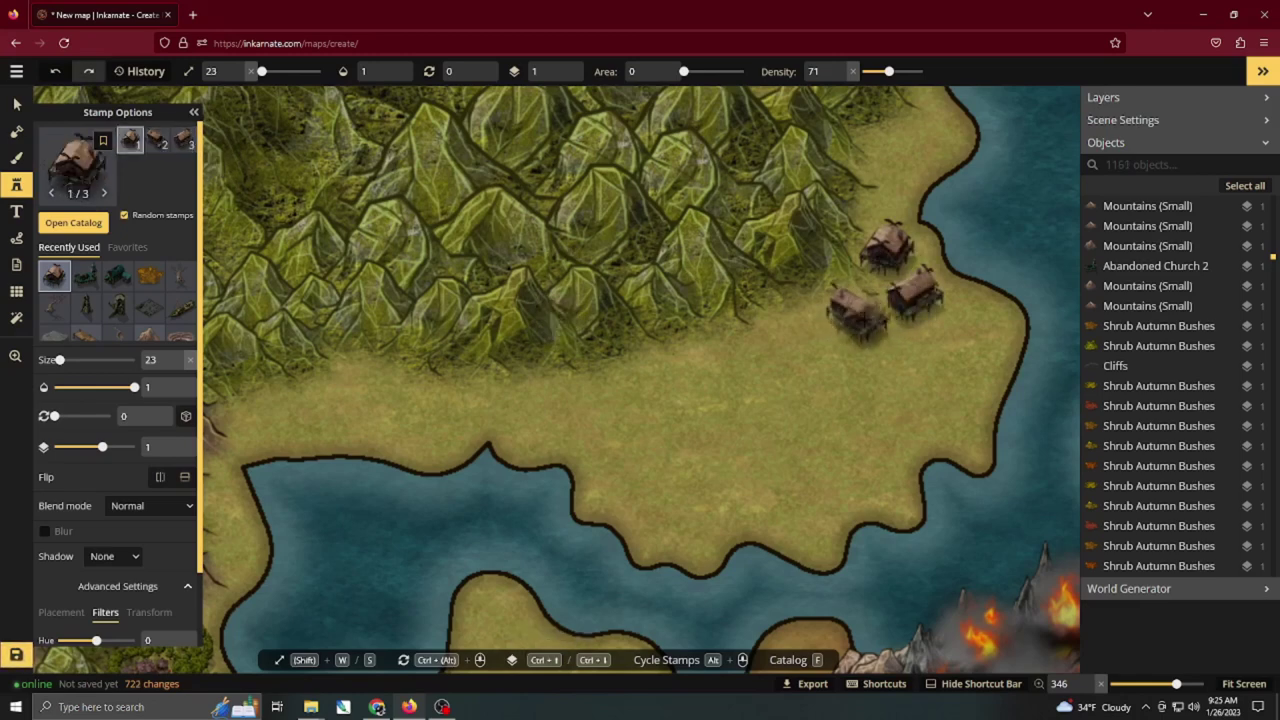
Choose the sailing Viking boat stamp from the Viking Settlement pack, flip it horizontally, and turn on random stamps.
drag(779, 325, 570, 400)
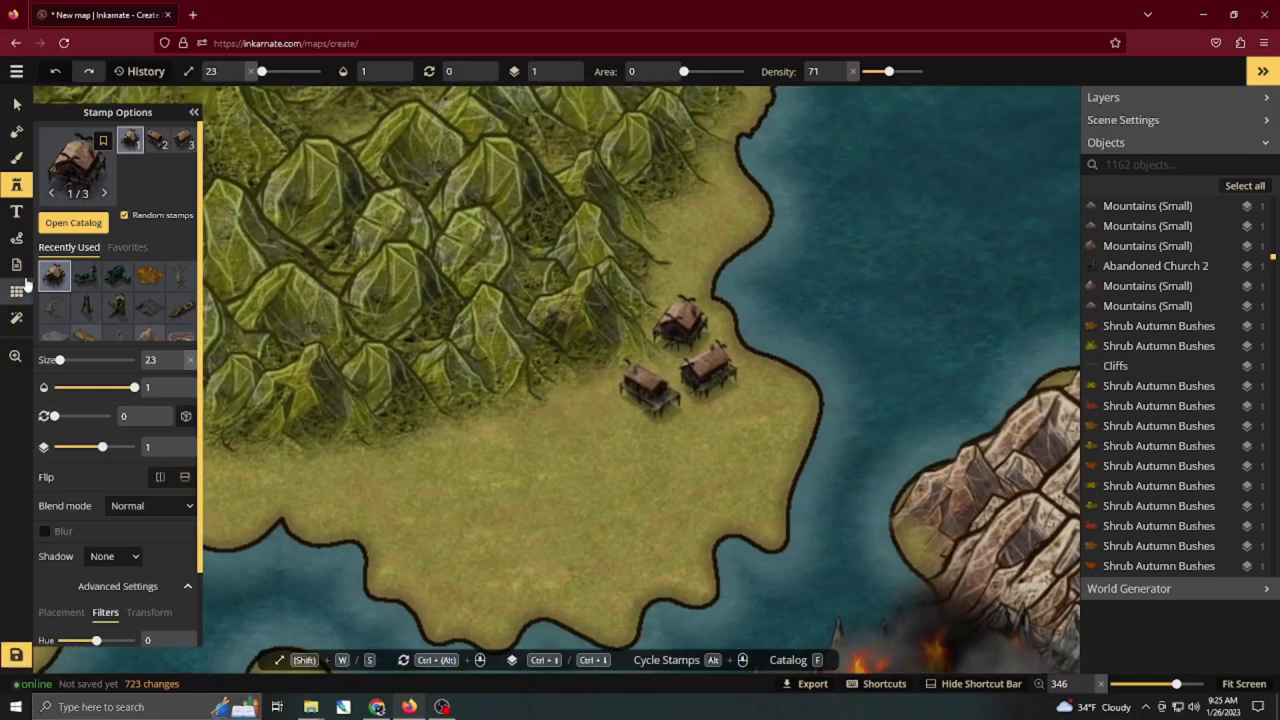
click(70, 222)
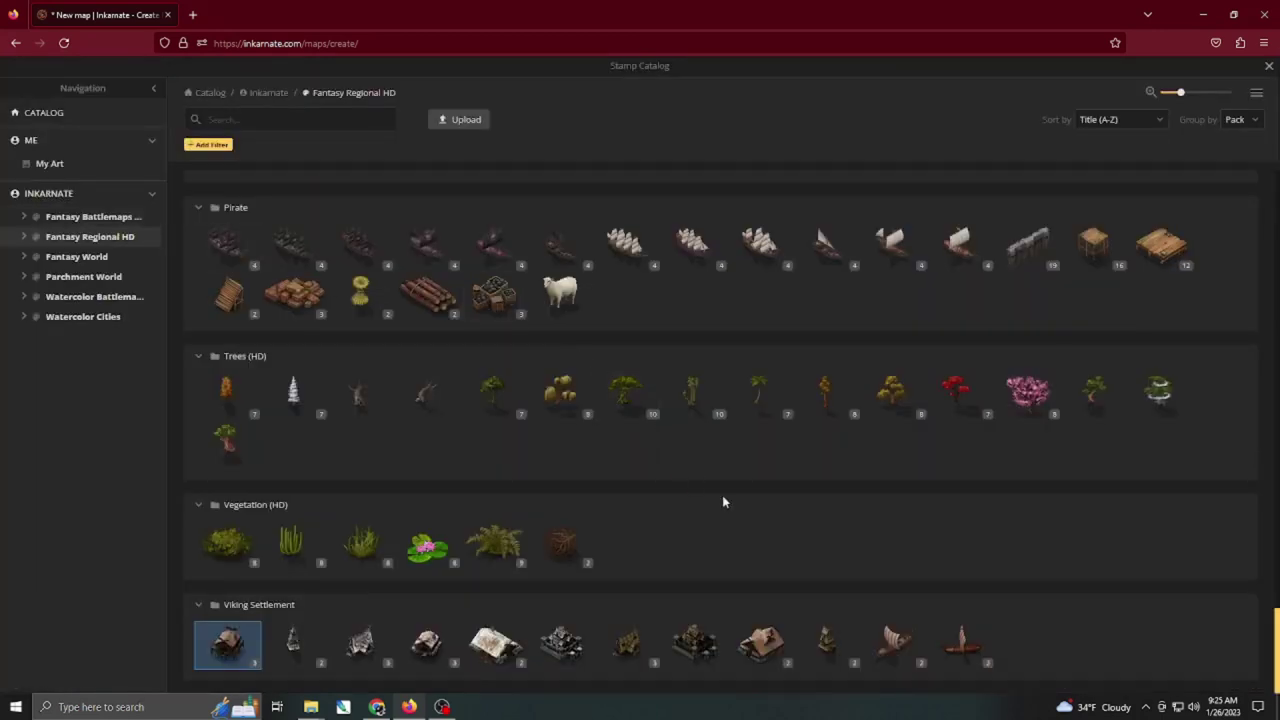
mouse_move(829, 648)
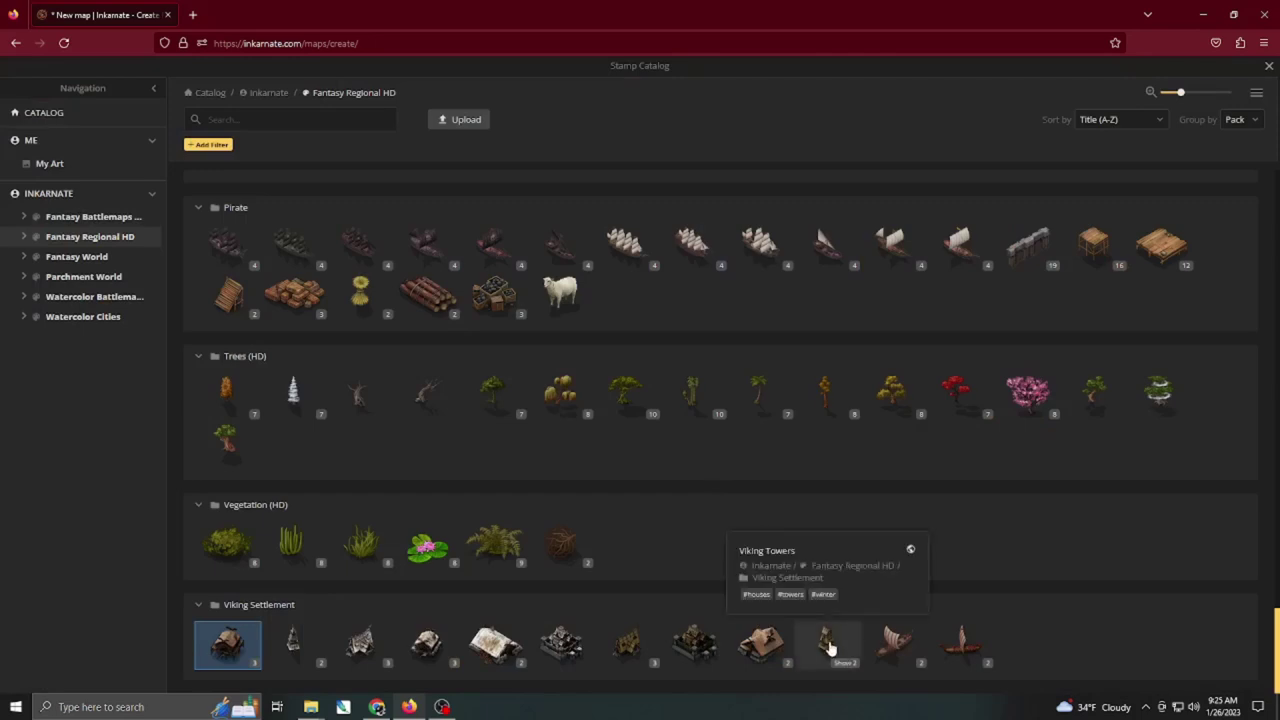
click(895, 645)
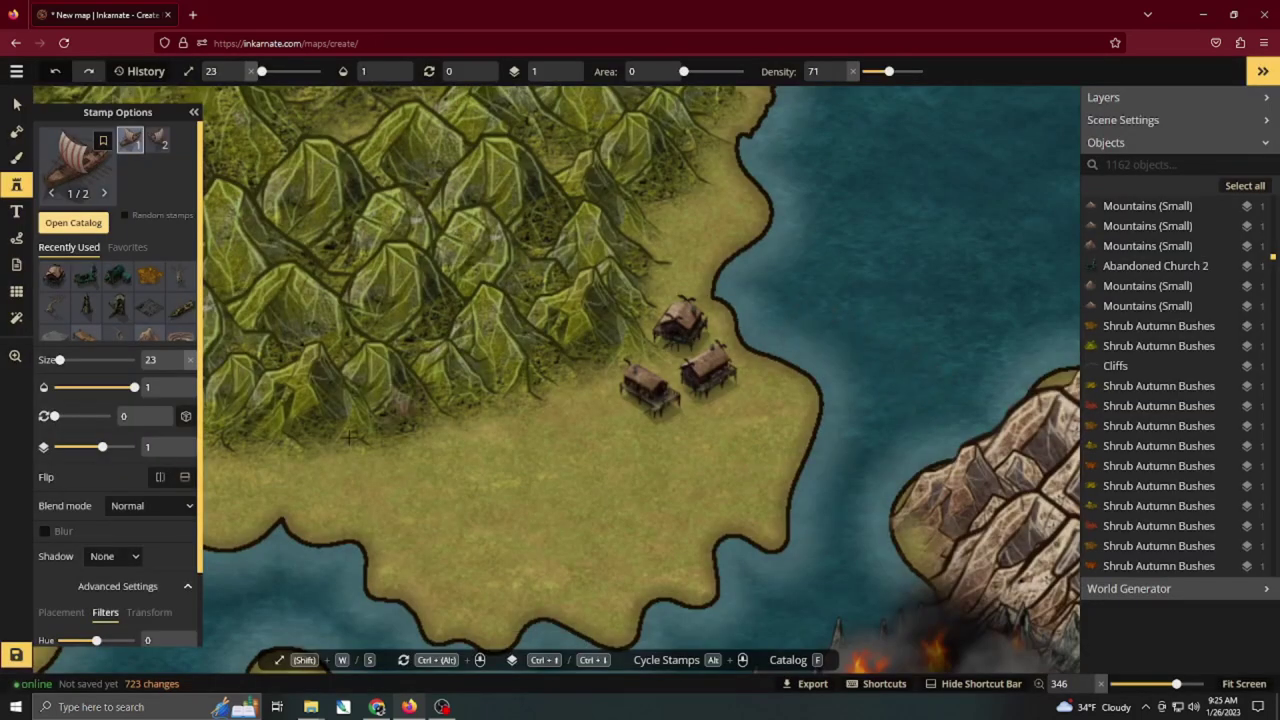
click(158, 478)
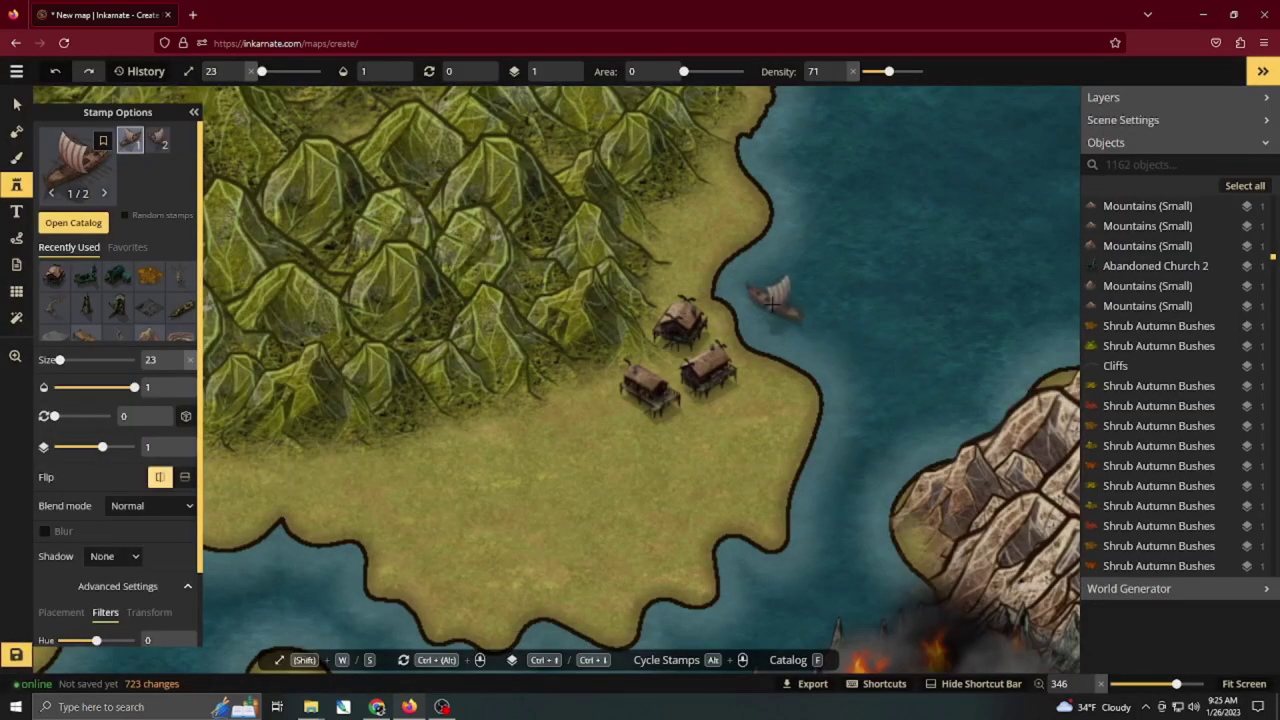
click(125, 215)
Place three Viking boats at size 23 in the small bay beside the Viking houses.
click(770, 333)
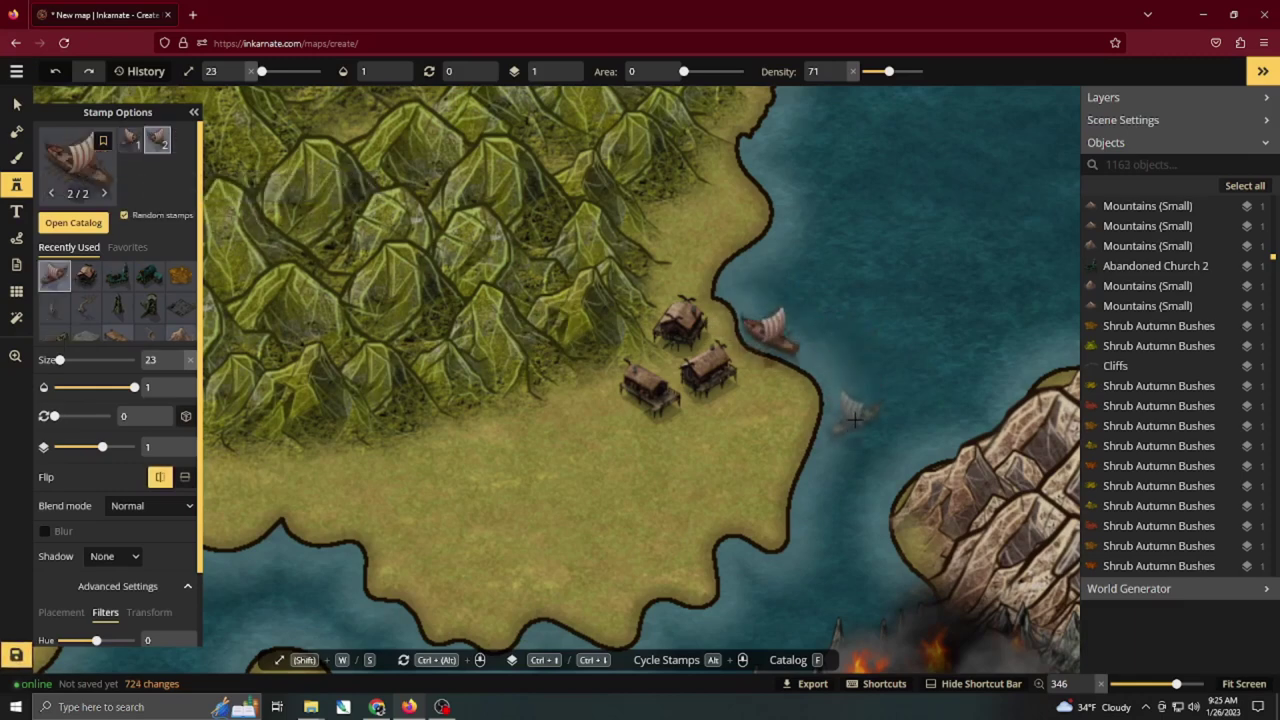
click(748, 268)
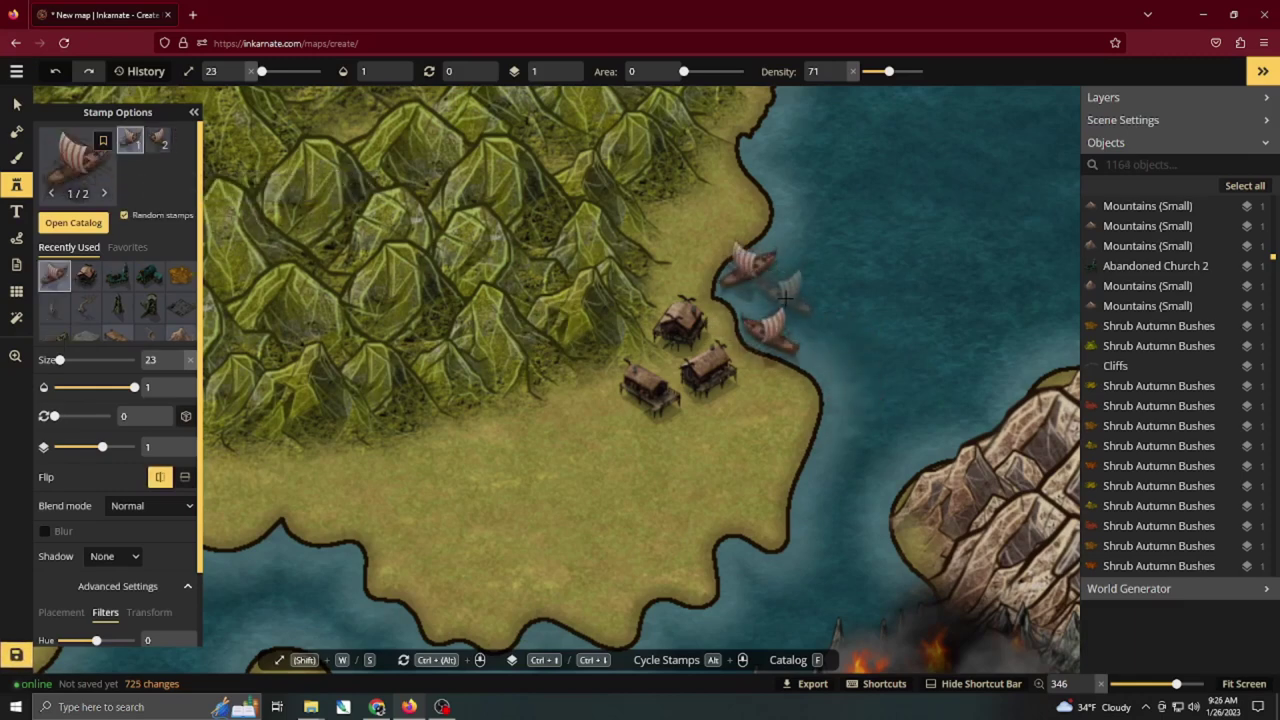
click(801, 297)
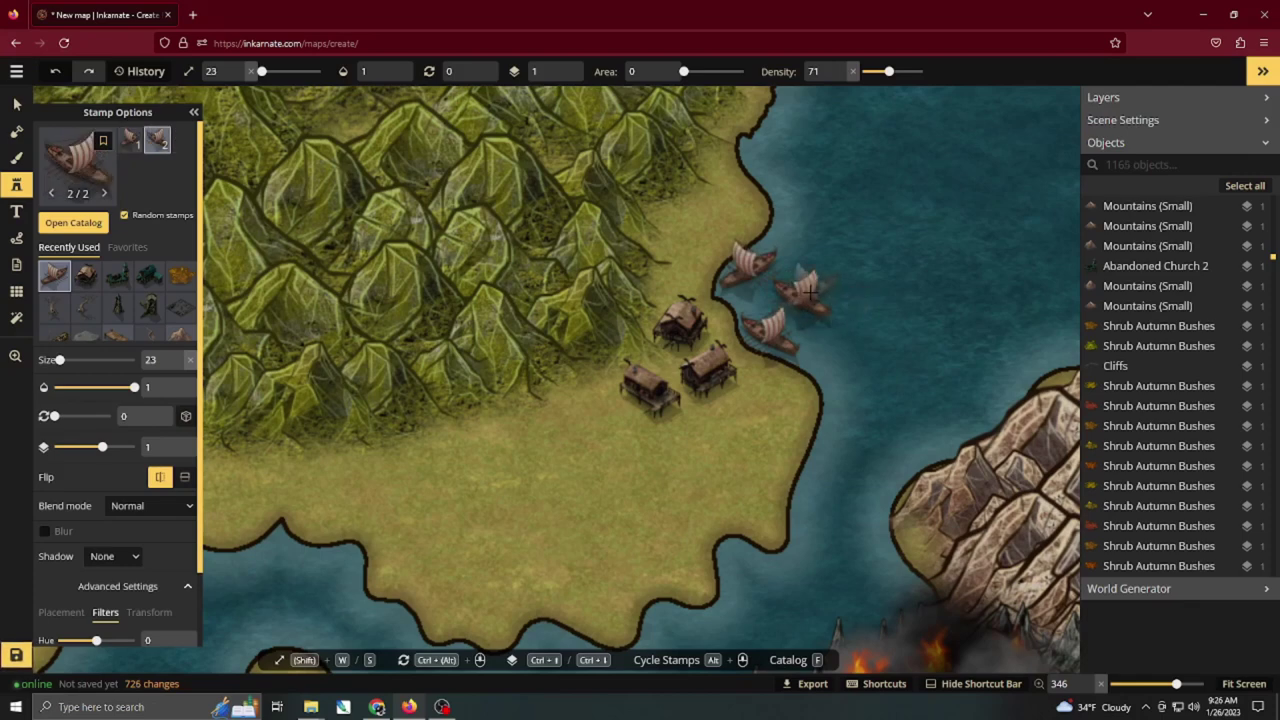
Rotate the outermost Viking boat to 330 degrees and move it closer to the other two boats.
key(v)
click(812, 297)
scroll(812, 297, up, 1)
scroll(812, 297, down, 2)
scroll(812, 297, down, 1)
drag(812, 297, 793, 296)
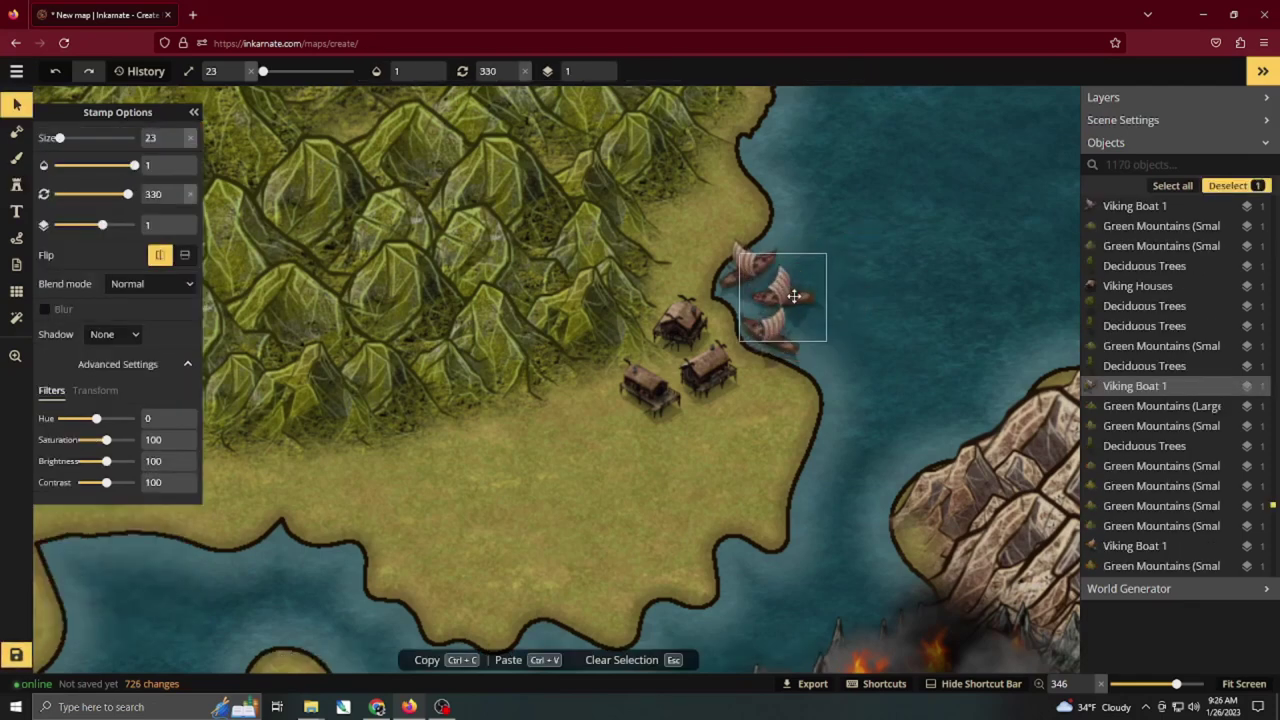
click(868, 336)
scroll(680, 320, down, 3)
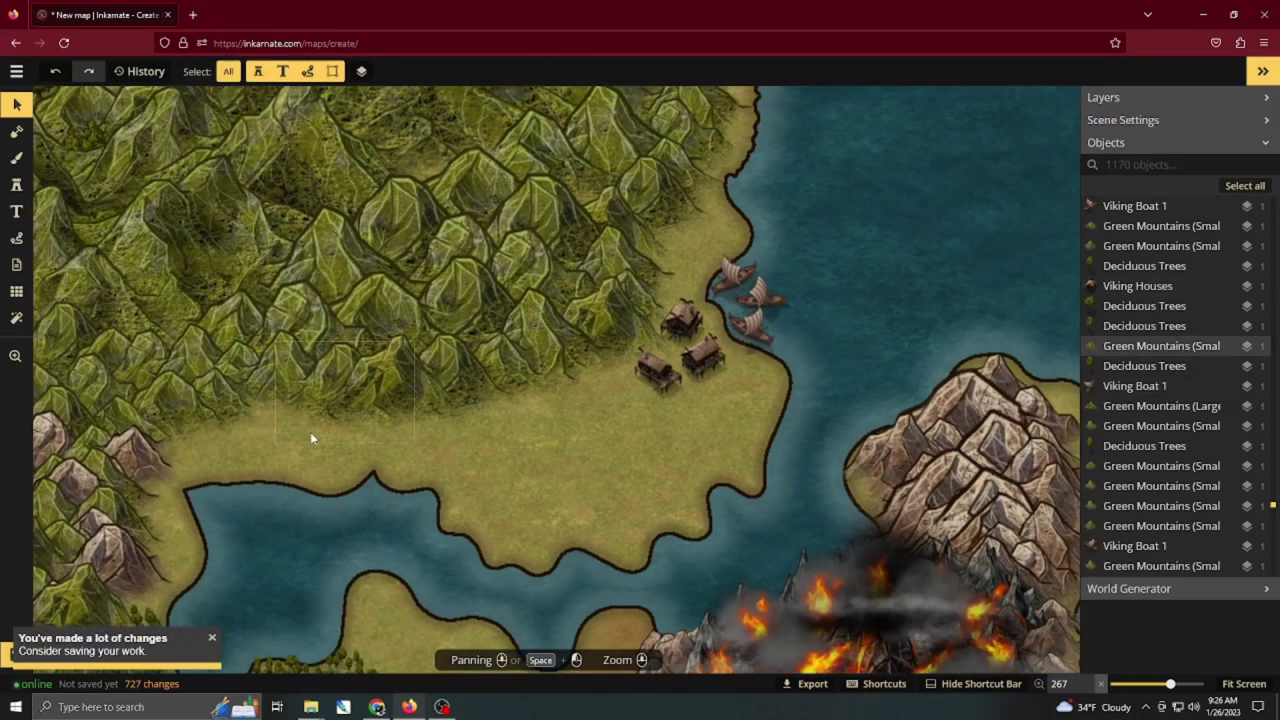
Save the map under the name "New Adventure".
click(16, 655)
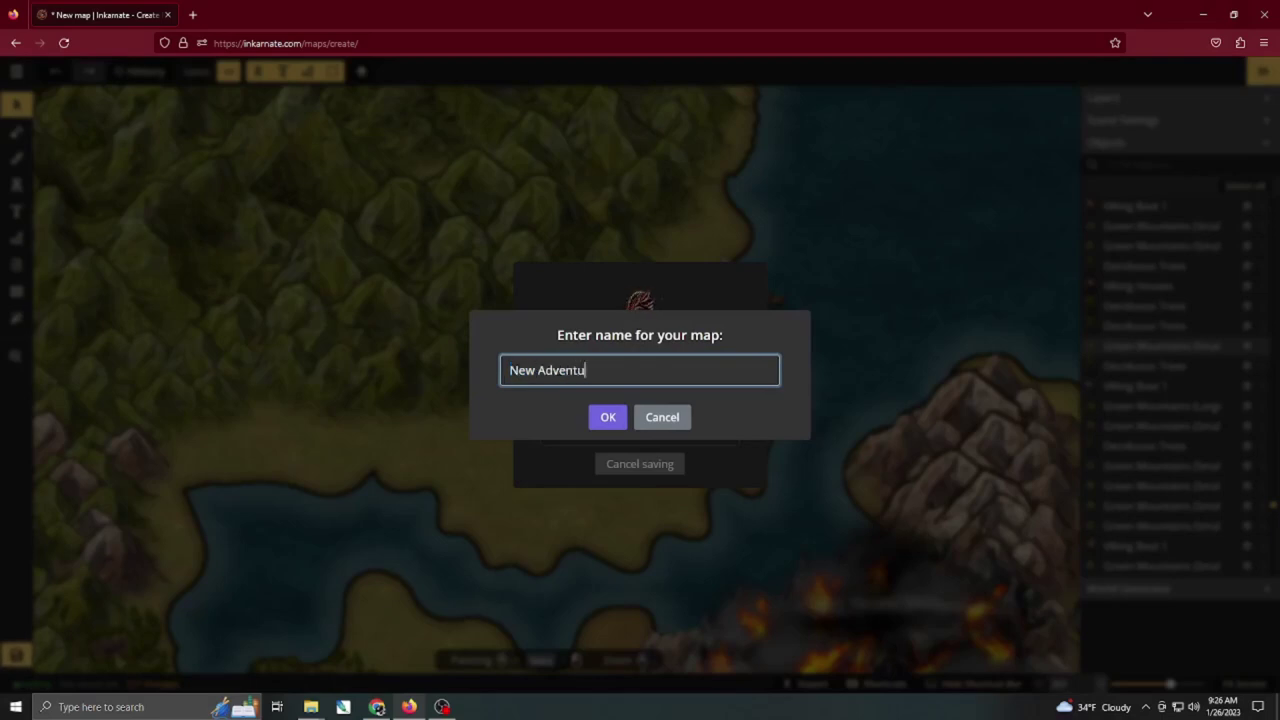
click(608, 417)
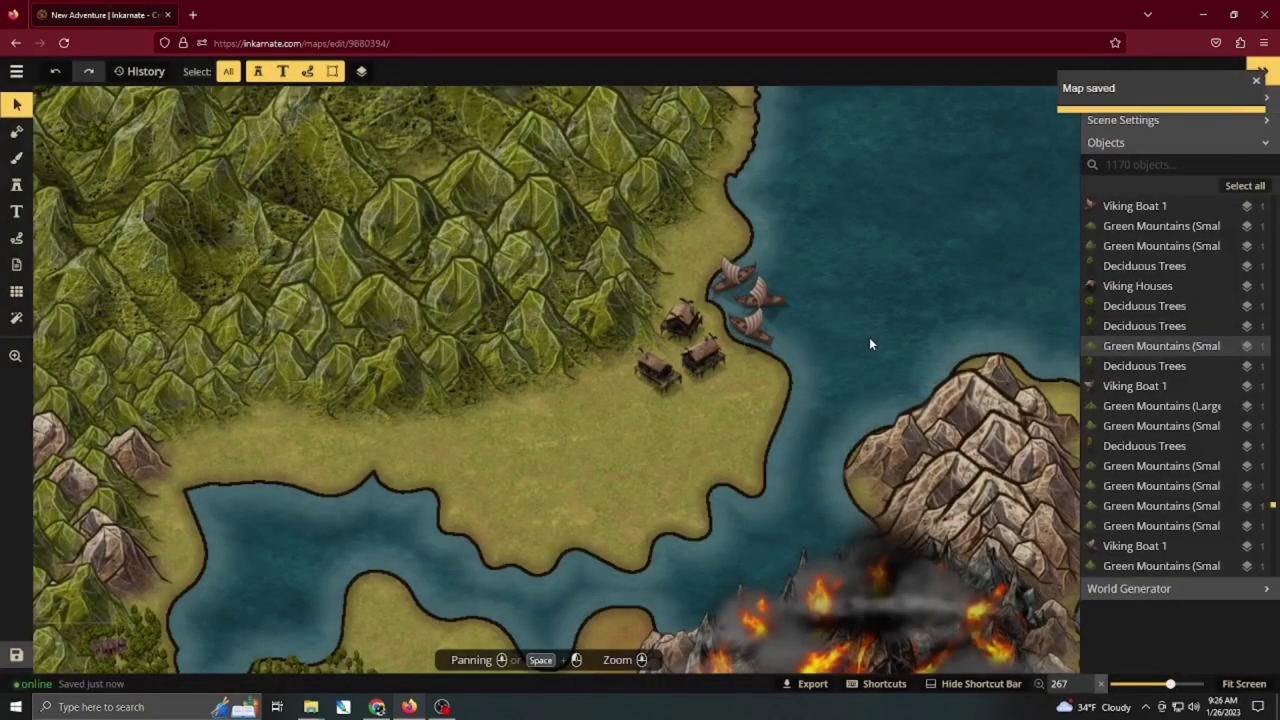
Choose the Deciduous Trees stamp from the Core pack of Fantasy Regional HD for the empty northwestern peninsula.
scroll(438, 320, down, 3)
scroll(438, 314, down, 5)
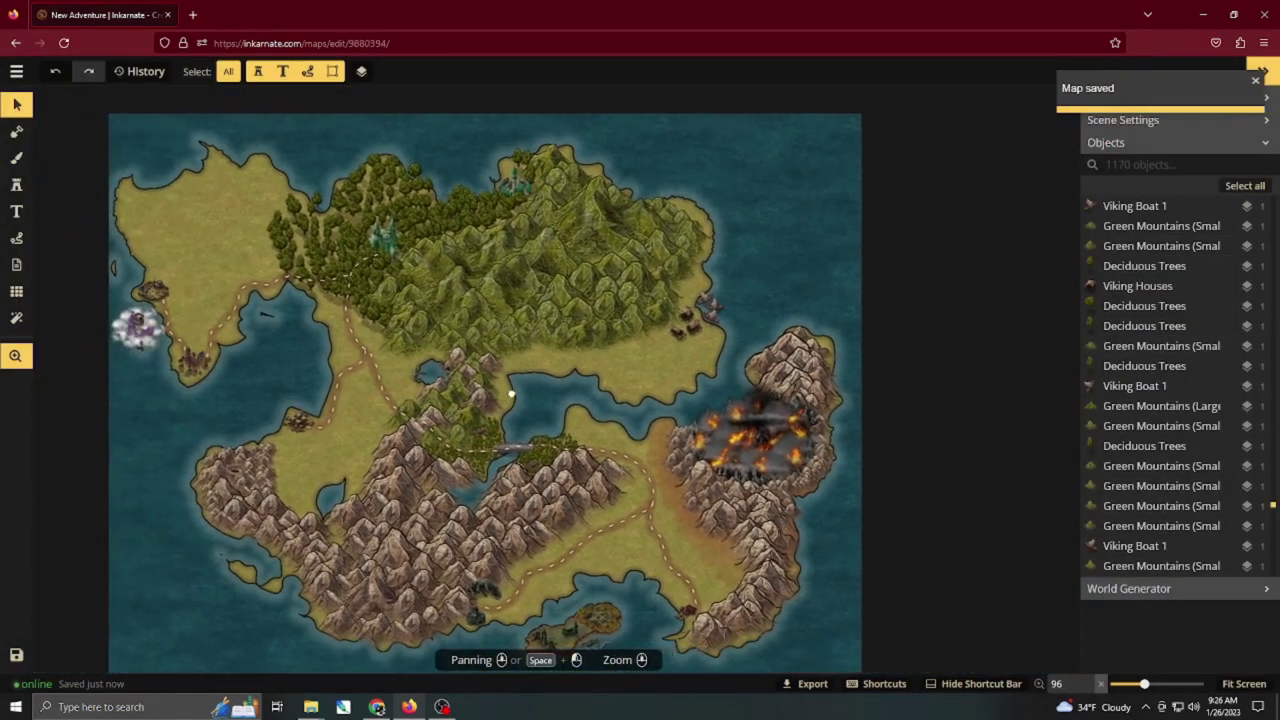
drag(511, 394, 577, 376)
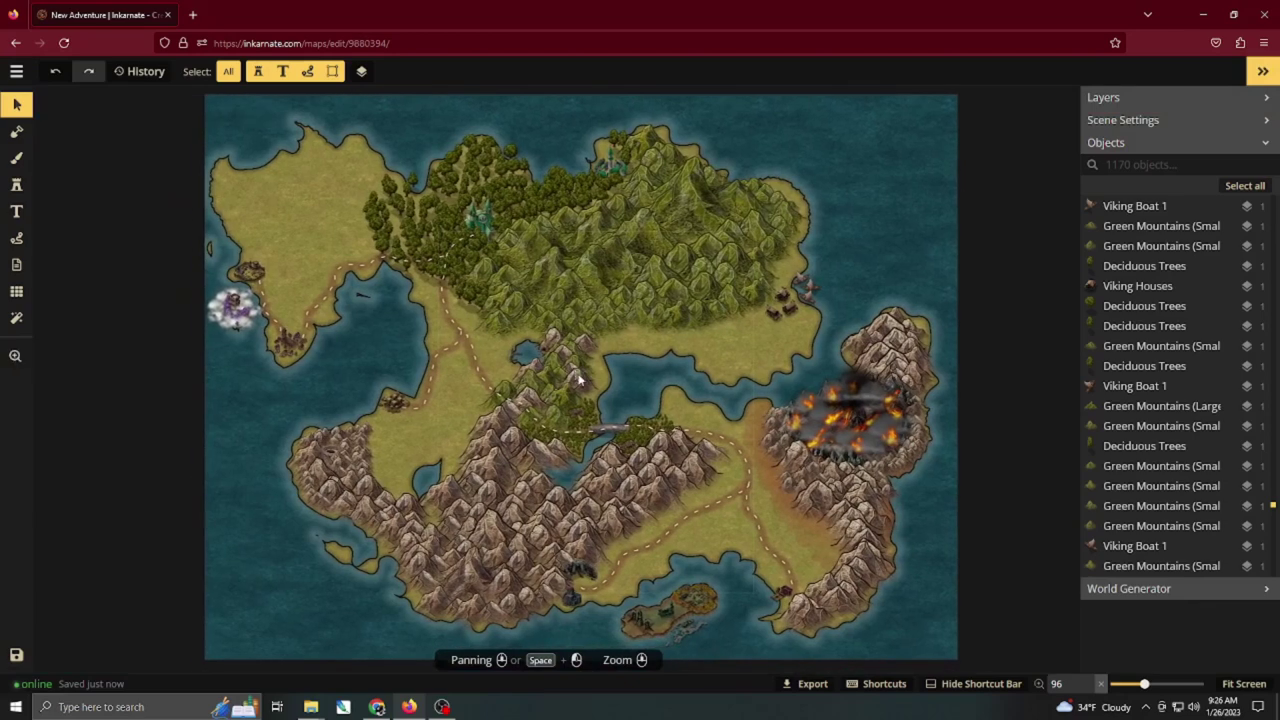
drag(350, 214, 468, 304)
scroll(468, 304, up, 2)
scroll(462, 310, up, 2)
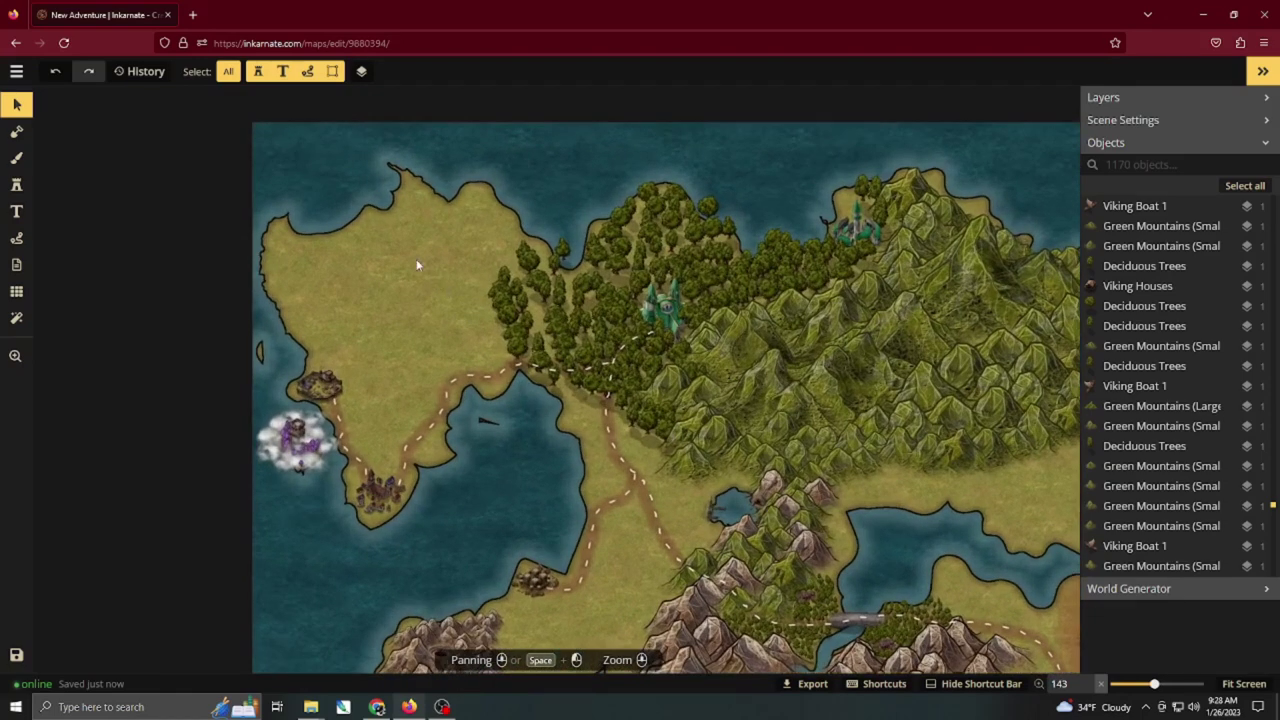
click(16, 187)
click(45, 192)
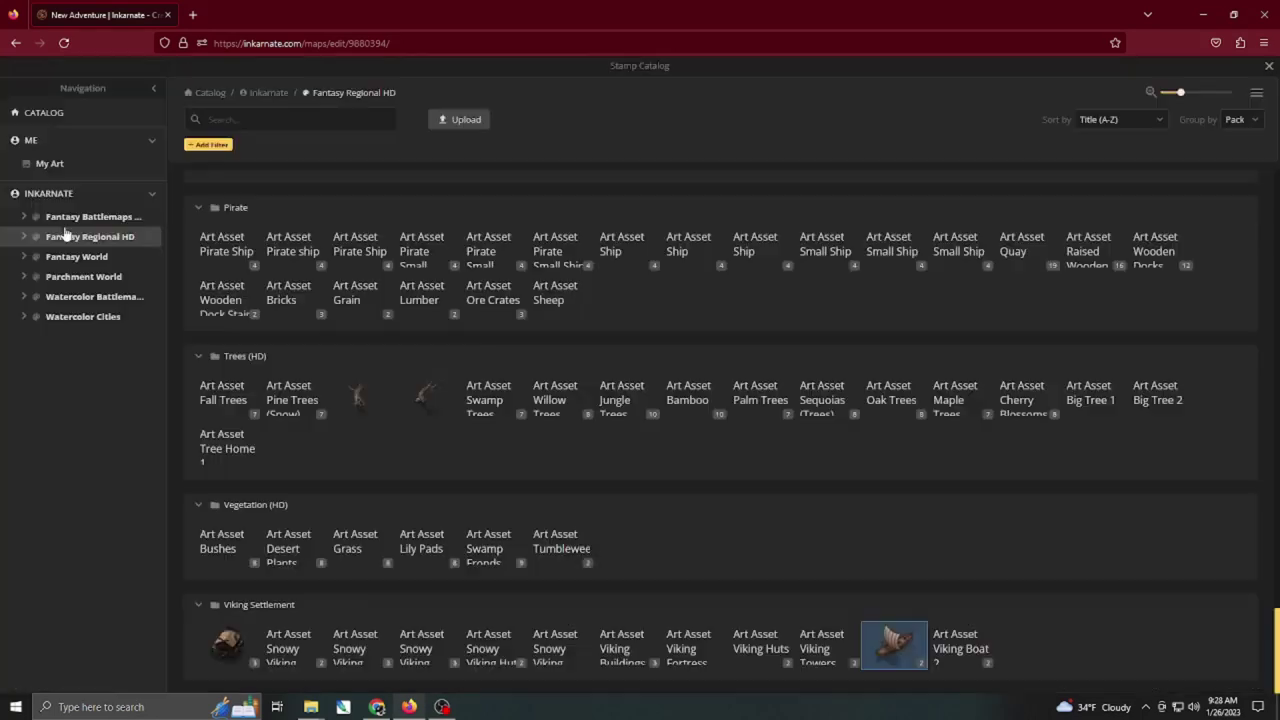
click(22, 237)
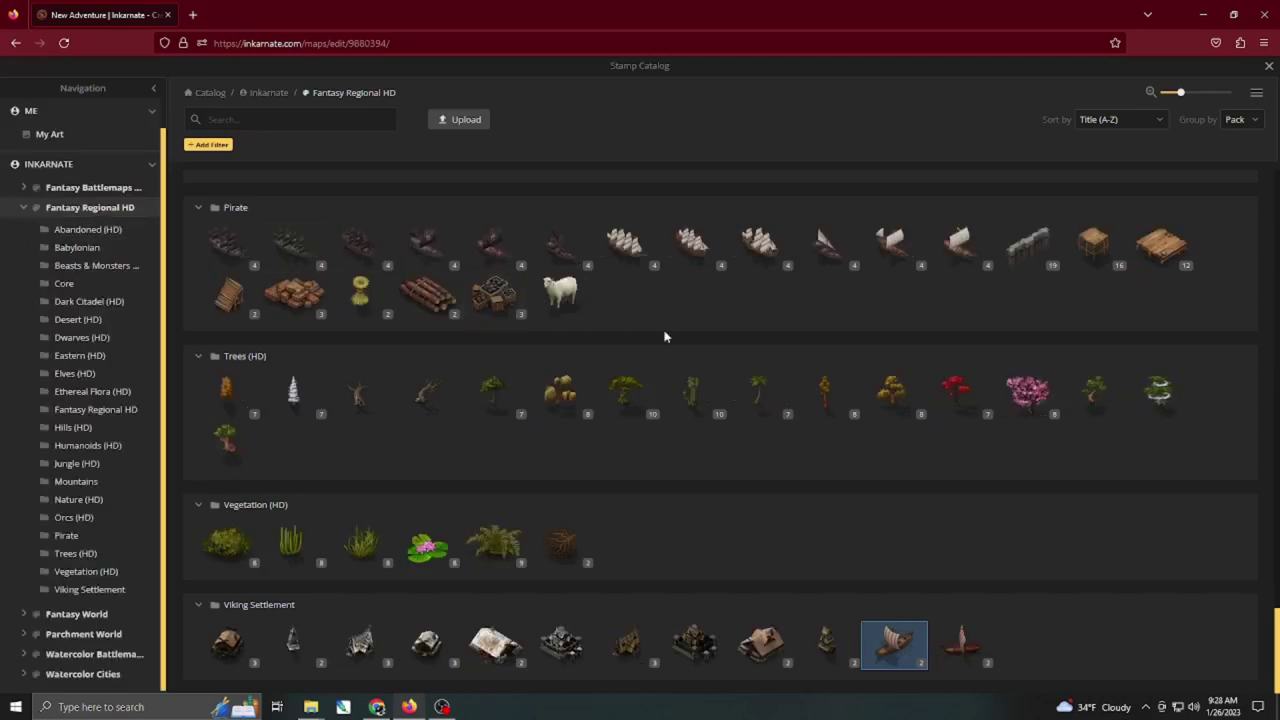
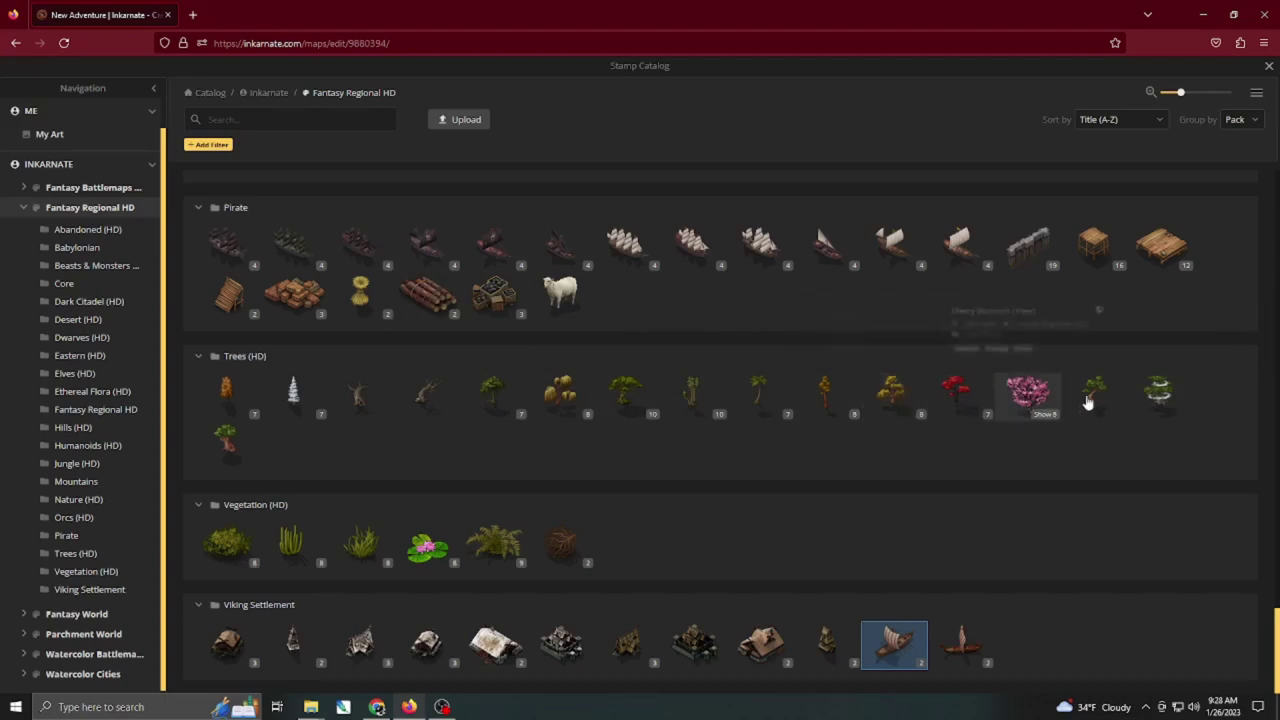
scroll(780, 395, up, 3)
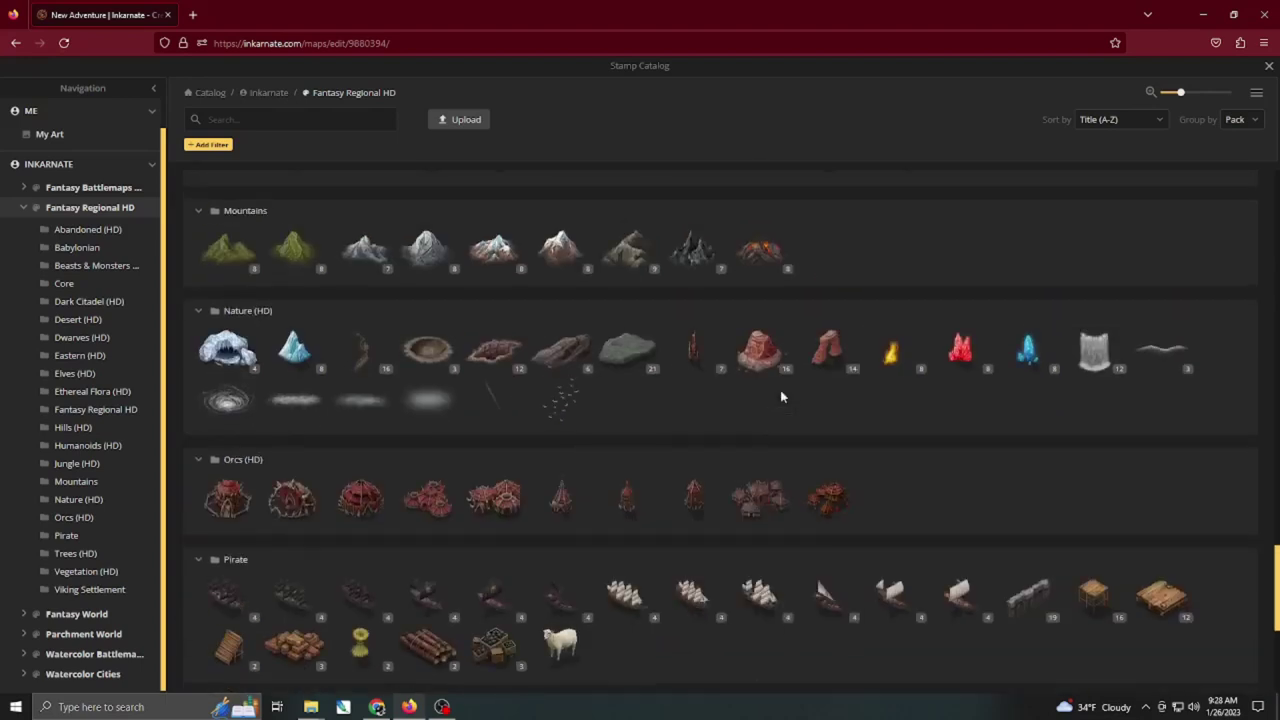
click(80, 289)
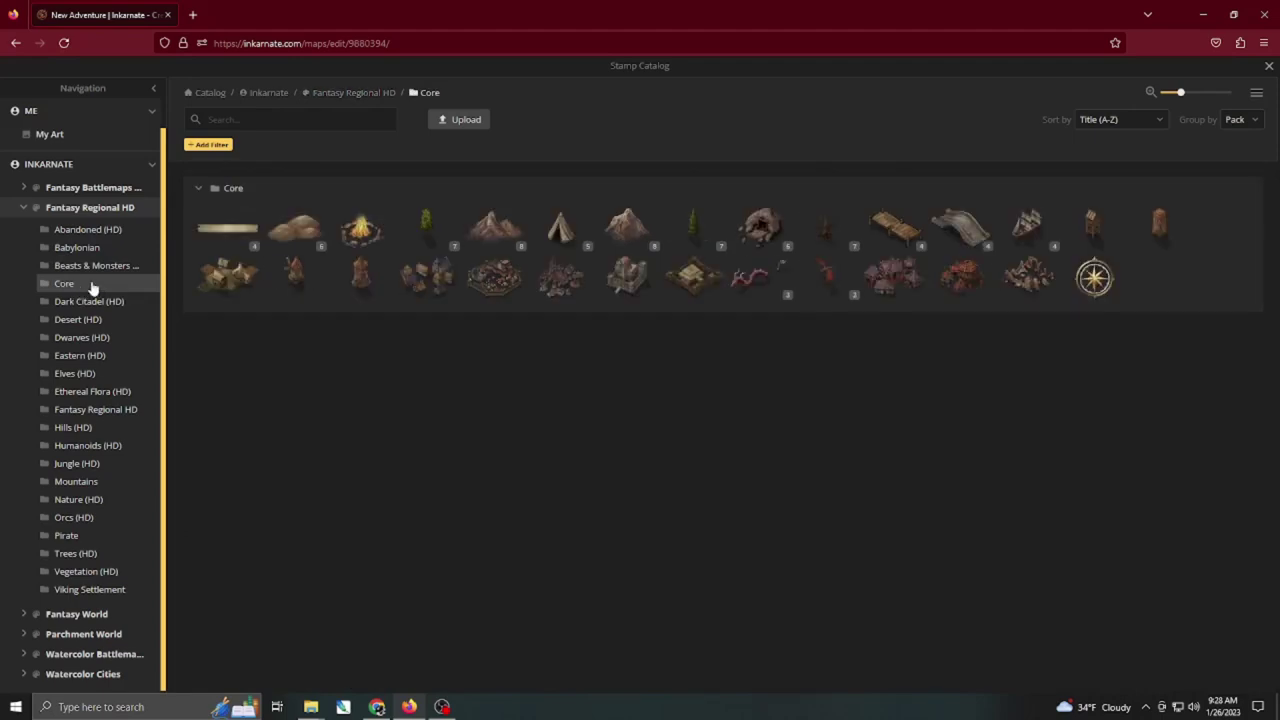
click(422, 226)
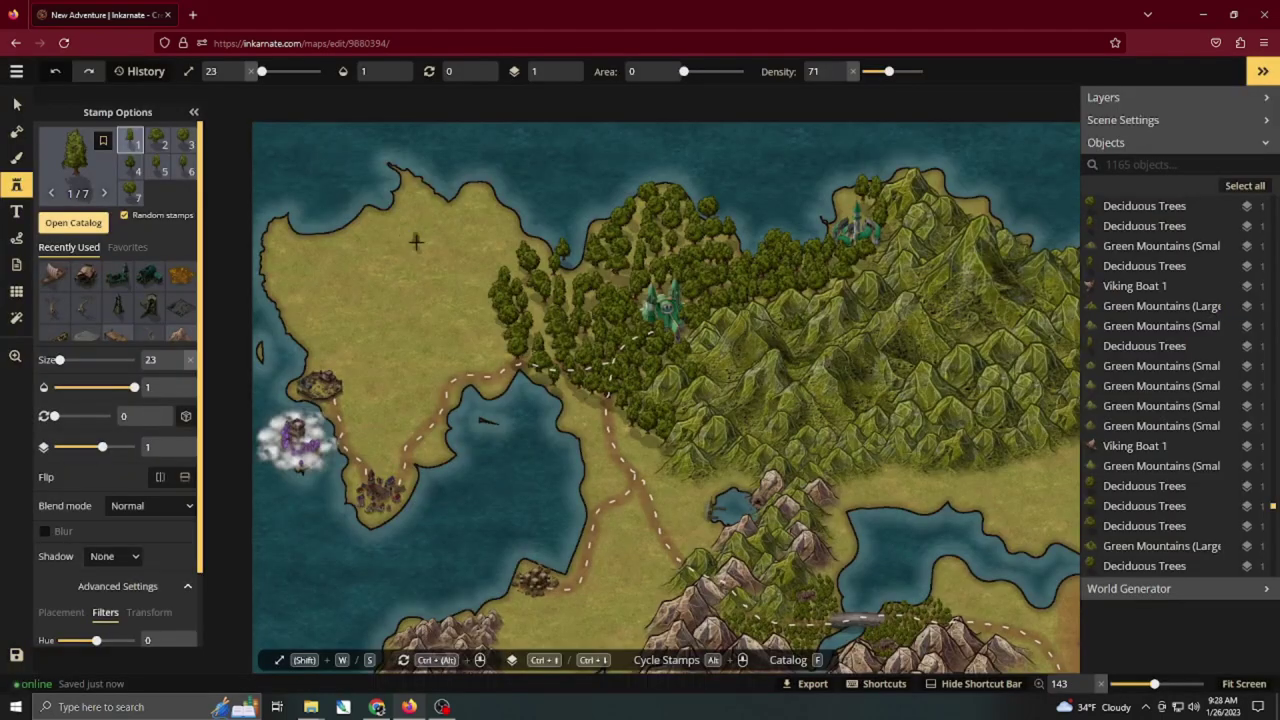
Match the existing forest's tree size of 37 and stamp deciduous trees at area 0 along the northwestern peninsula's northern and western coasts.
key(Escape)
click(536, 256)
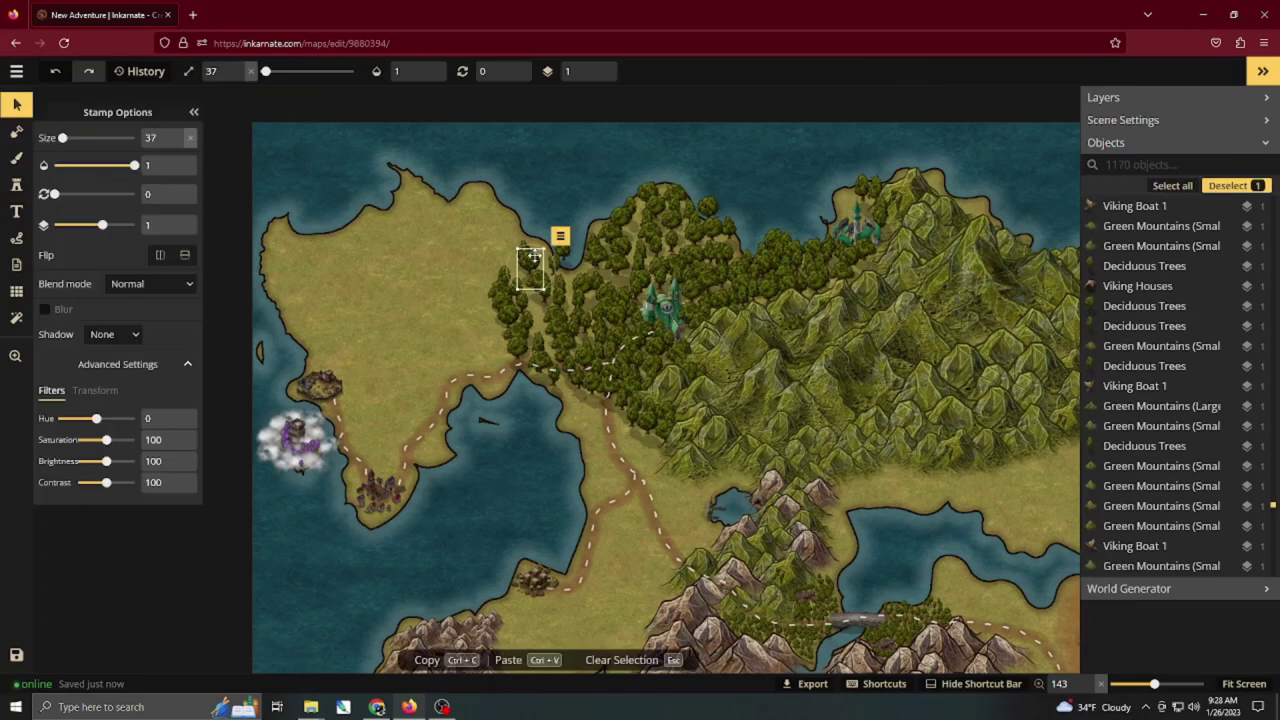
click(14, 188)
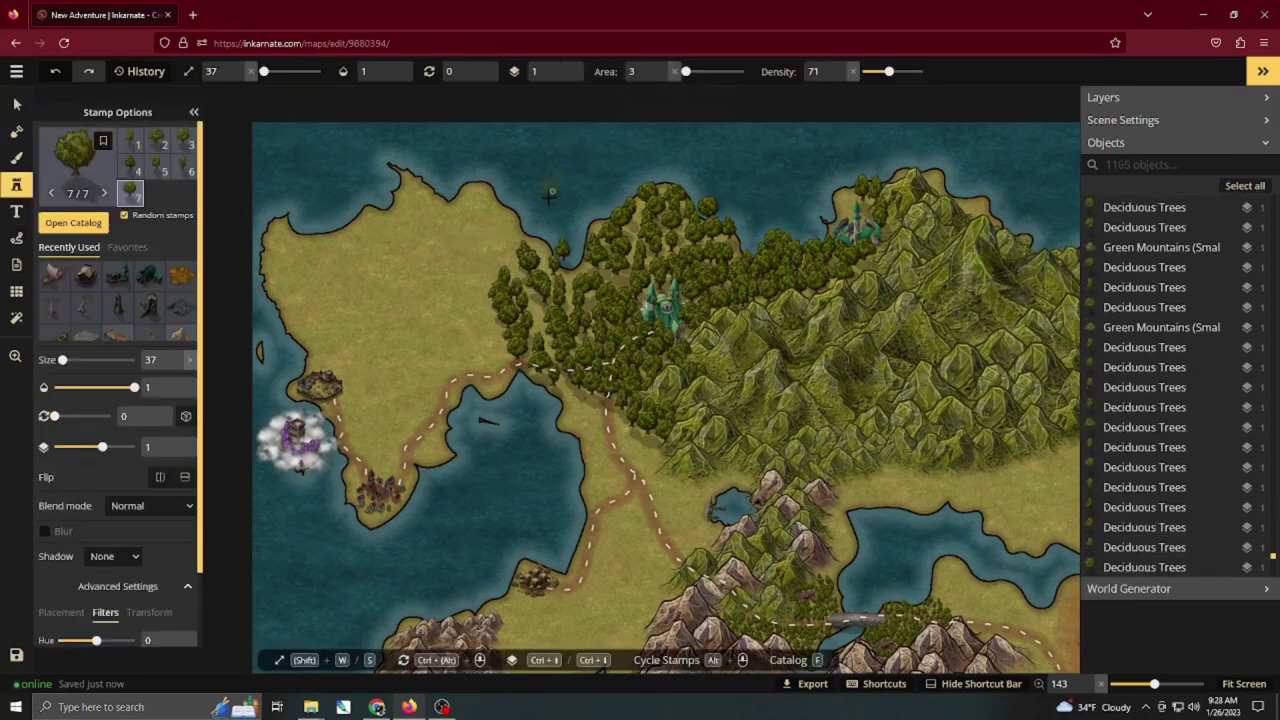
drag(482, 216, 469, 202)
click(660, 68)
mouse_move(515, 240)
mouse_down()
mouse_move(470, 226)
mouse_move(497, 270)
mouse_move(480, 232)
mouse_move(443, 213)
mouse_move(324, 247)
mouse_move(297, 272)
mouse_move(321, 324)
mouse_move(333, 313)
mouse_move(286, 254)
mouse_move(300, 312)
mouse_move(377, 242)
mouse_up()
Choose the brown Mountains (Small) stamp from the Core pack and place mountains at size 74 just south of the peninsula's northern trees.
click(73, 222)
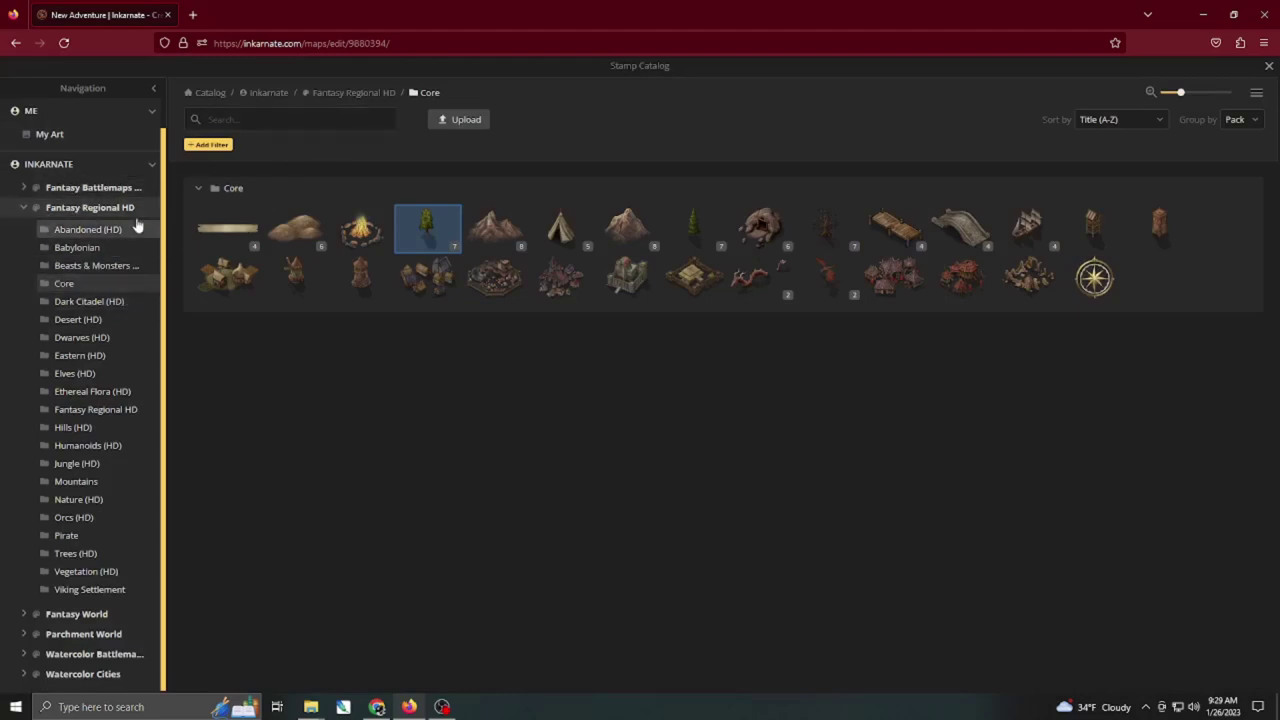
click(289, 120)
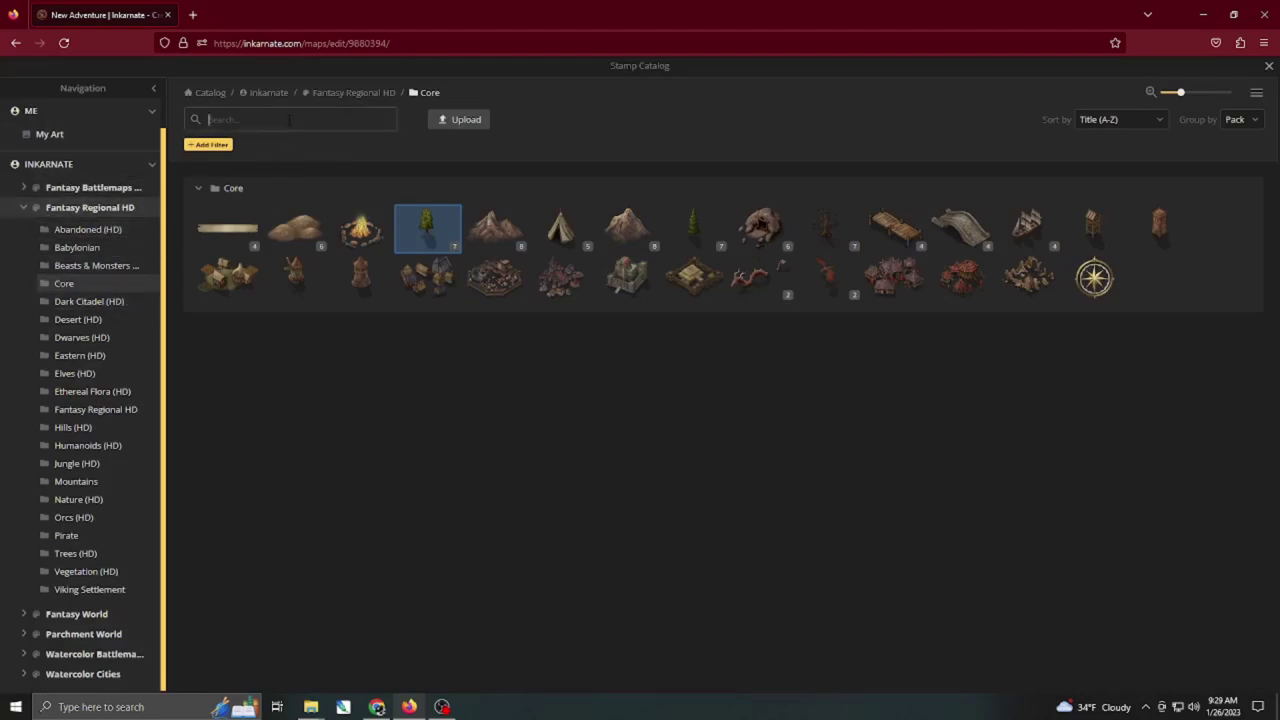
click(627, 225)
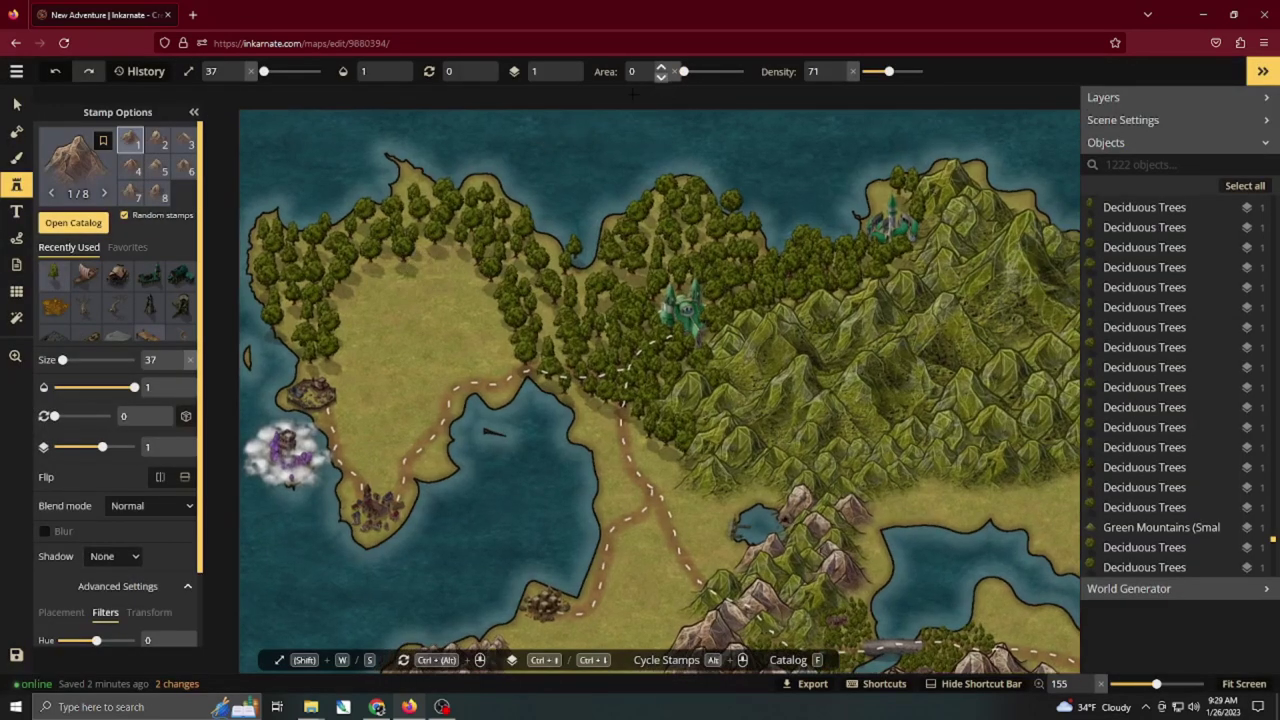
key(w)
key(w)
key(w)
key(w)
key(w)
key(w)
key(w)
key(w)
click(363, 294)
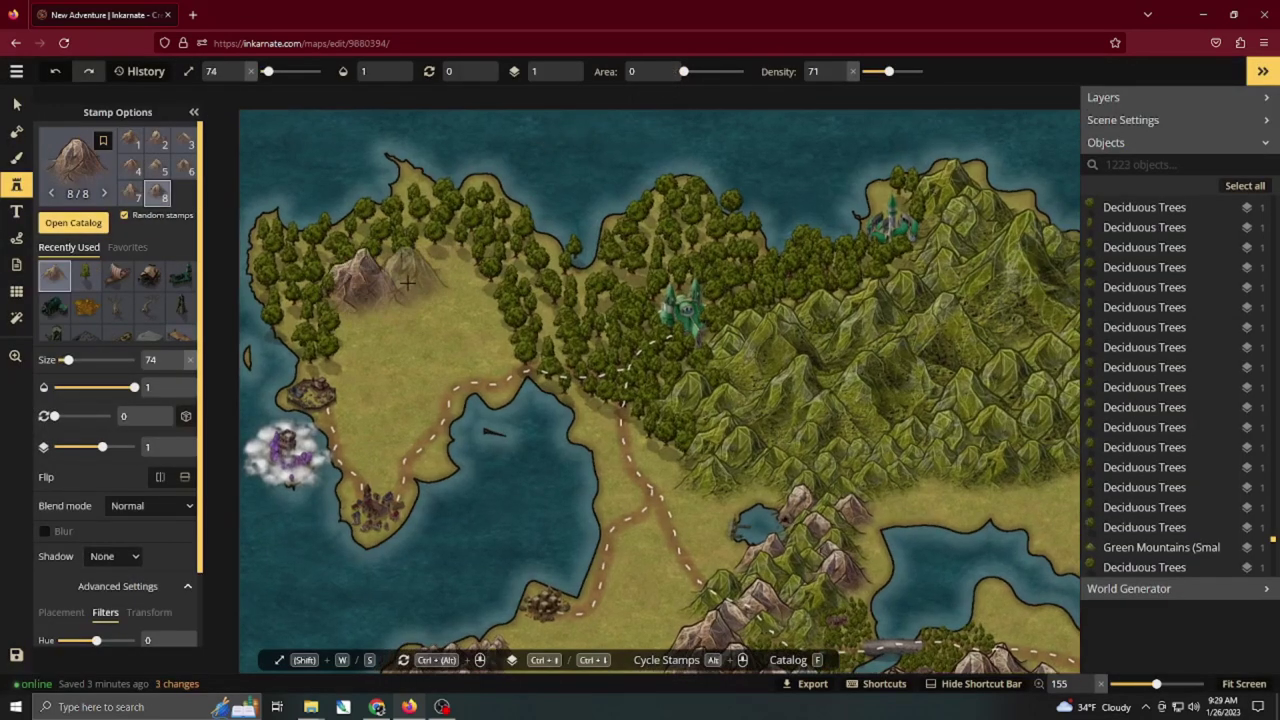
click(409, 286)
click(452, 288)
Place more brown mountains at size 62 below and beside the first peaks on the northwestern peninsula.
key(s)
key(s)
key(s)
key(s)
click(460, 306)
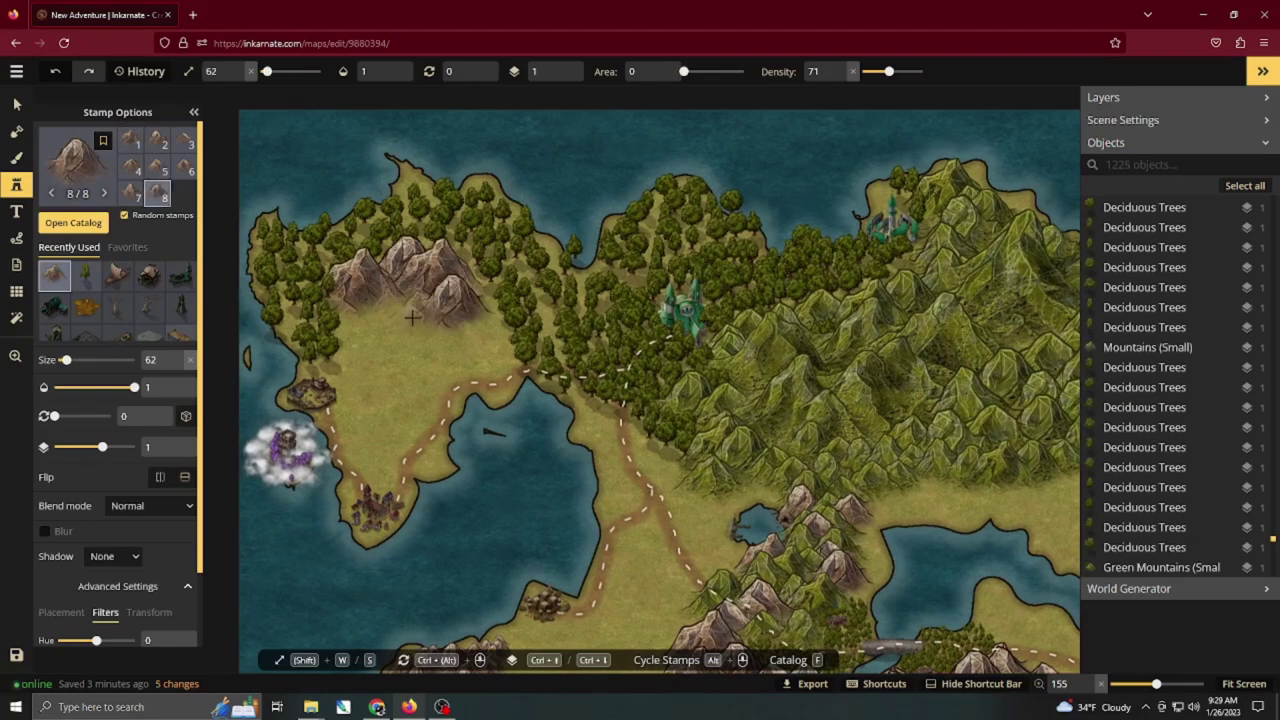
click(403, 316)
click(362, 333)
Fill the middle and southern part of the northwestern peninsula with smaller brown mountains, ending at size 44 or slightly less near the coastal road.
key(s)
key(s)
key(s)
key(s)
key(s)
mouse_move(400, 336)
mouse_down()
mouse_move(434, 346)
mouse_move(450, 315)
mouse_move(370, 304)
mouse_up()
mouse_move(370, 304)
mouse_down()
mouse_move(362, 381)
mouse_move(368, 446)
mouse_move(422, 376)
mouse_up()
click(361, 357)
key(w)
key(w)
key(w)
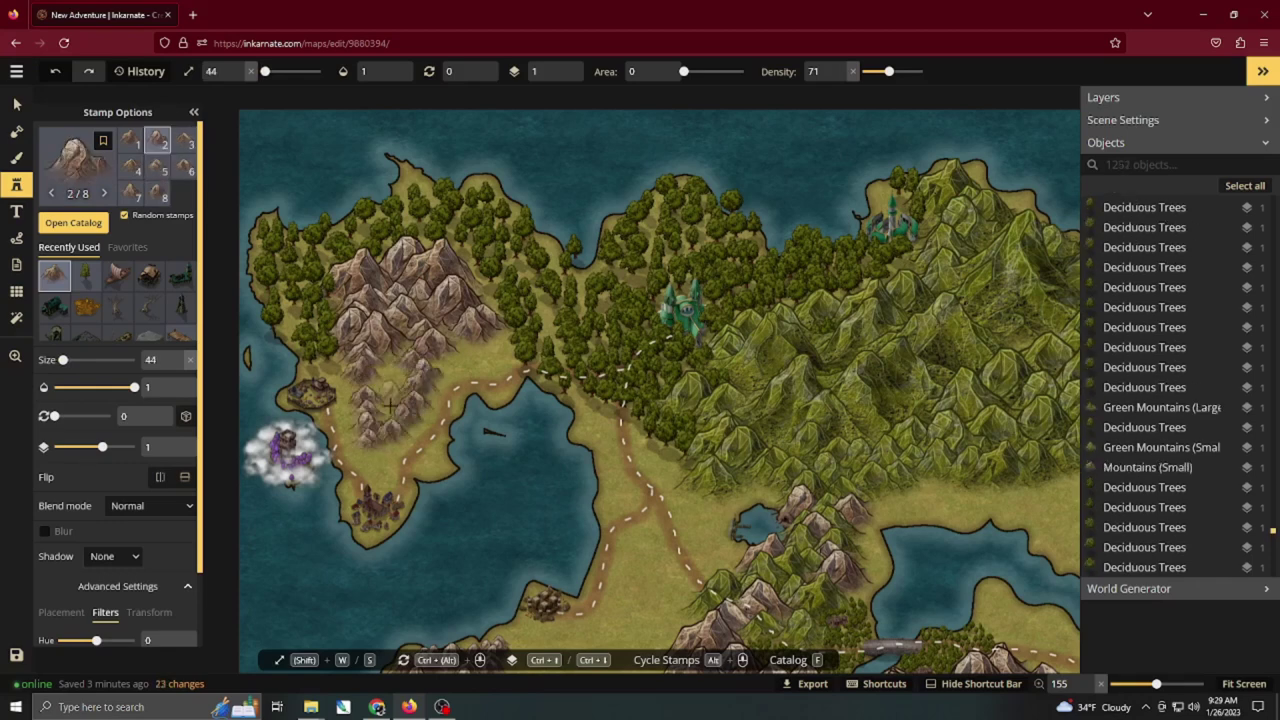
mouse_move(366, 432)
mouse_down()
mouse_move(375, 445)
mouse_move(430, 372)
mouse_up()
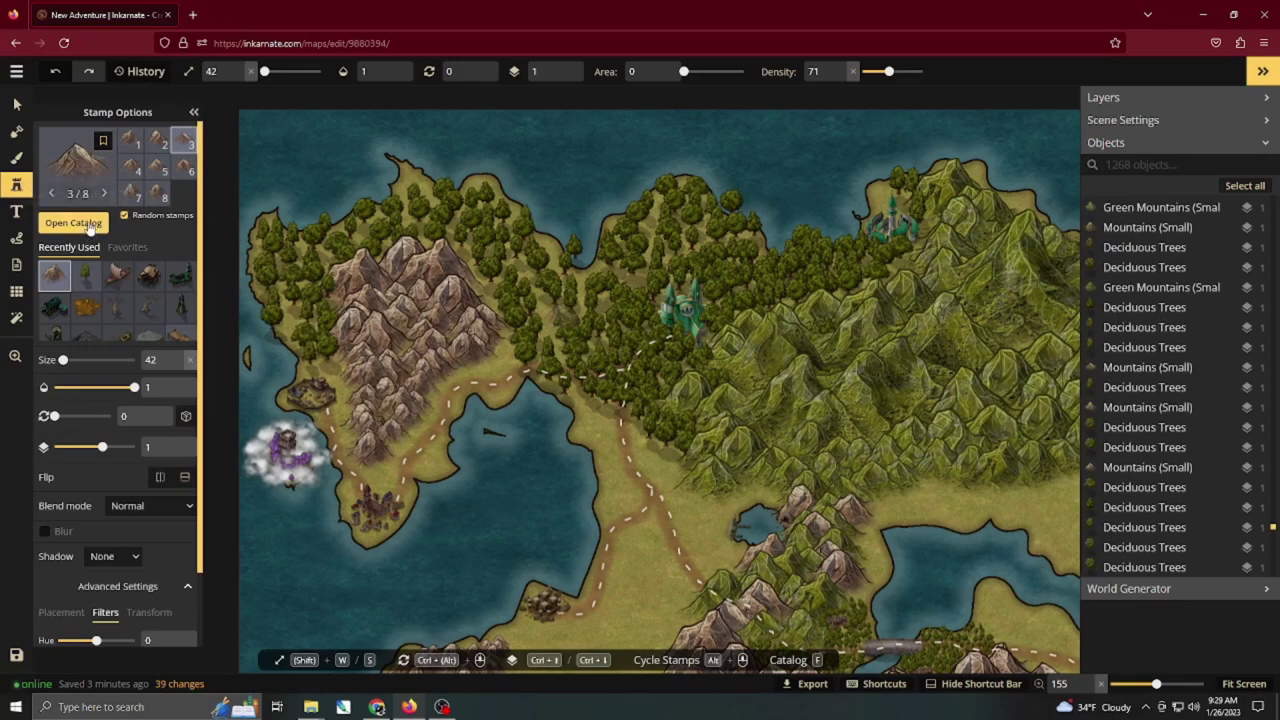
Choose the Mountains (Large) stamp and add large peaks at about size 64 to 68 in the centre of the new range.
click(88, 228)
click(490, 224)
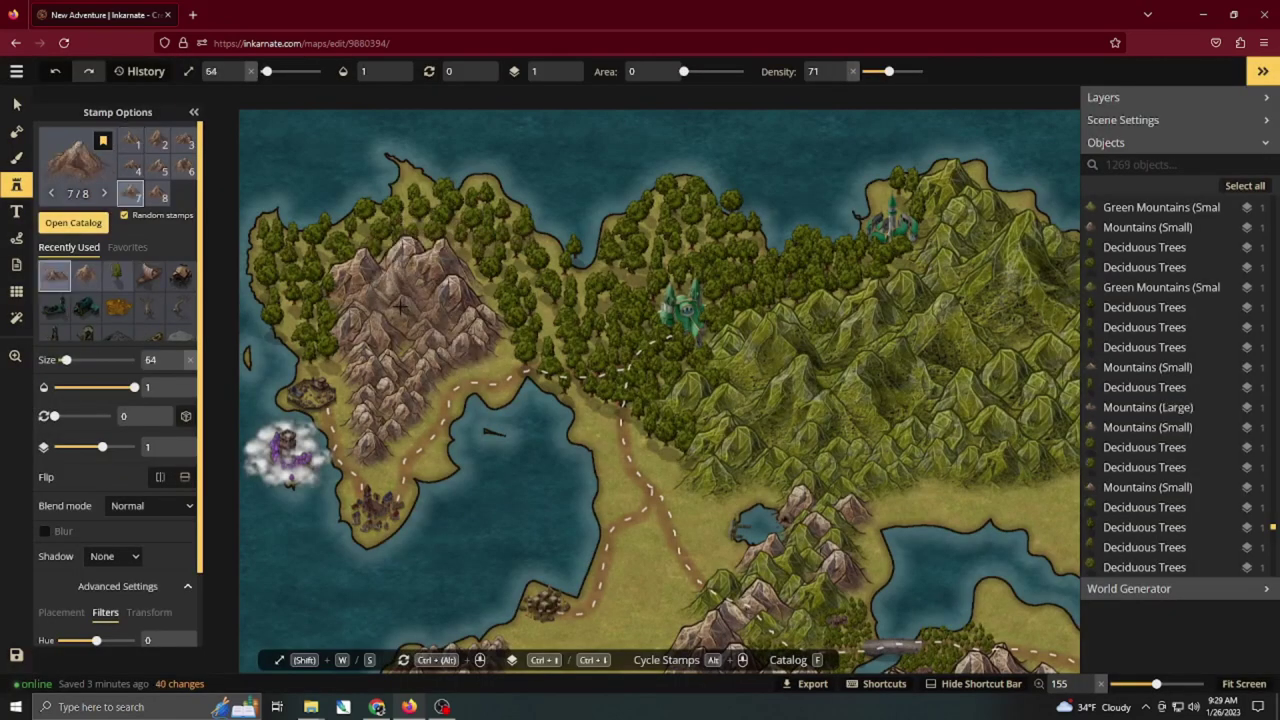
click(410, 294)
click(409, 341)
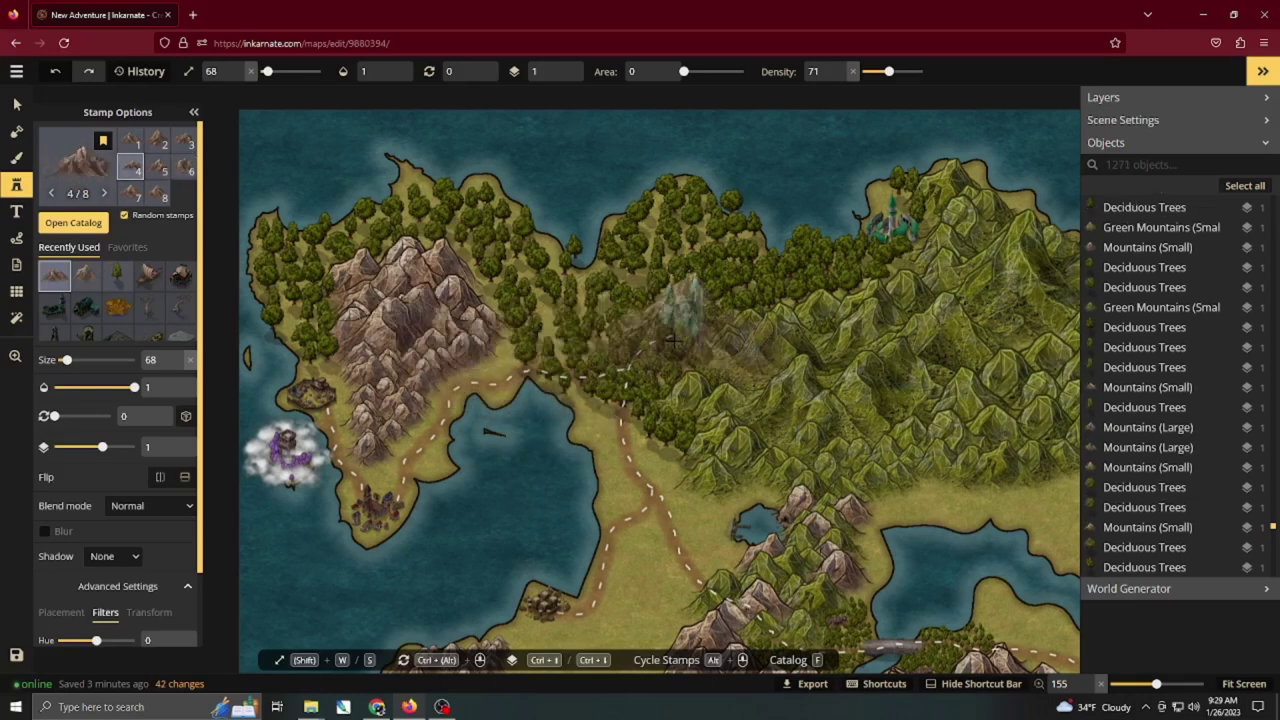
Switch back to the Mountains (Small) stamp and place mountains at size 55 along the new range's western edge.
click(87, 277)
key(s)
key(s)
key(s)
key(s)
key(s)
key(s)
key(s)
key(s)
key(s)
key(s)
key(s)
key(s)
key(s)
click(320, 308)
click(304, 335)
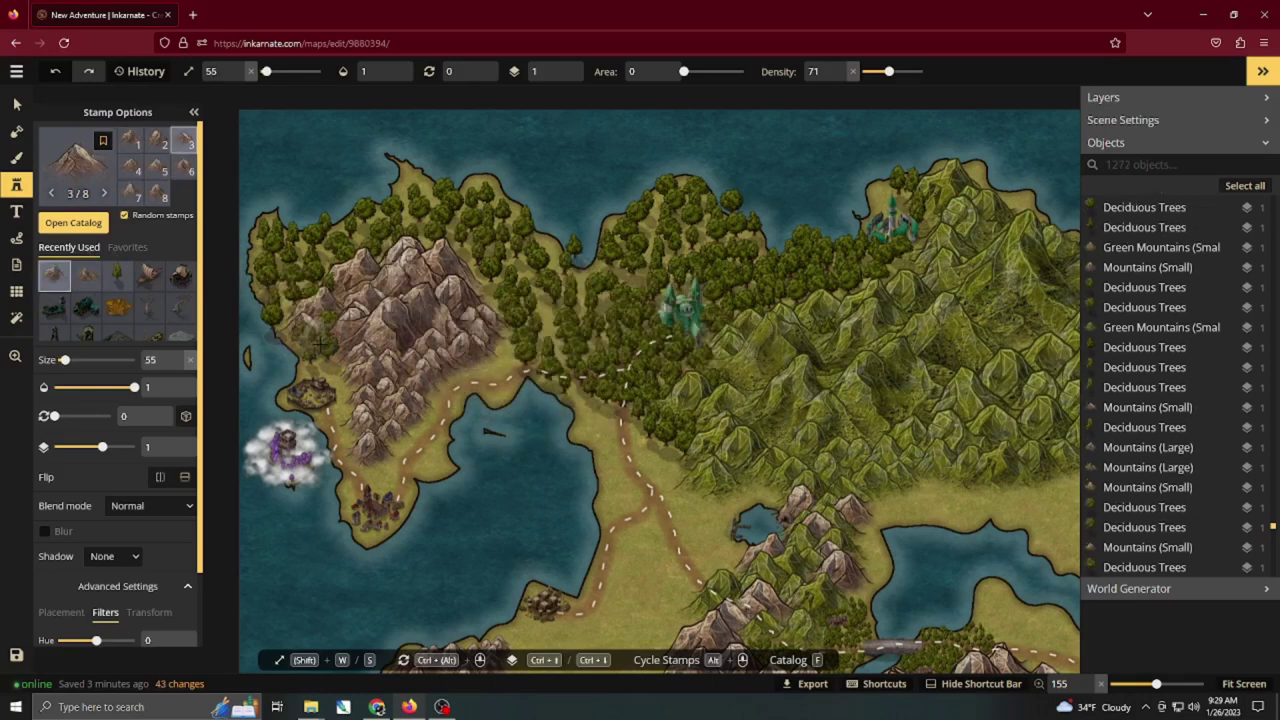
click(341, 353)
Place small brown mountains along the new range's eastern and northern edges, extending it eastward into the forest.
click(484, 330)
click(498, 308)
click(491, 278)
click(480, 256)
click(461, 236)
click(430, 222)
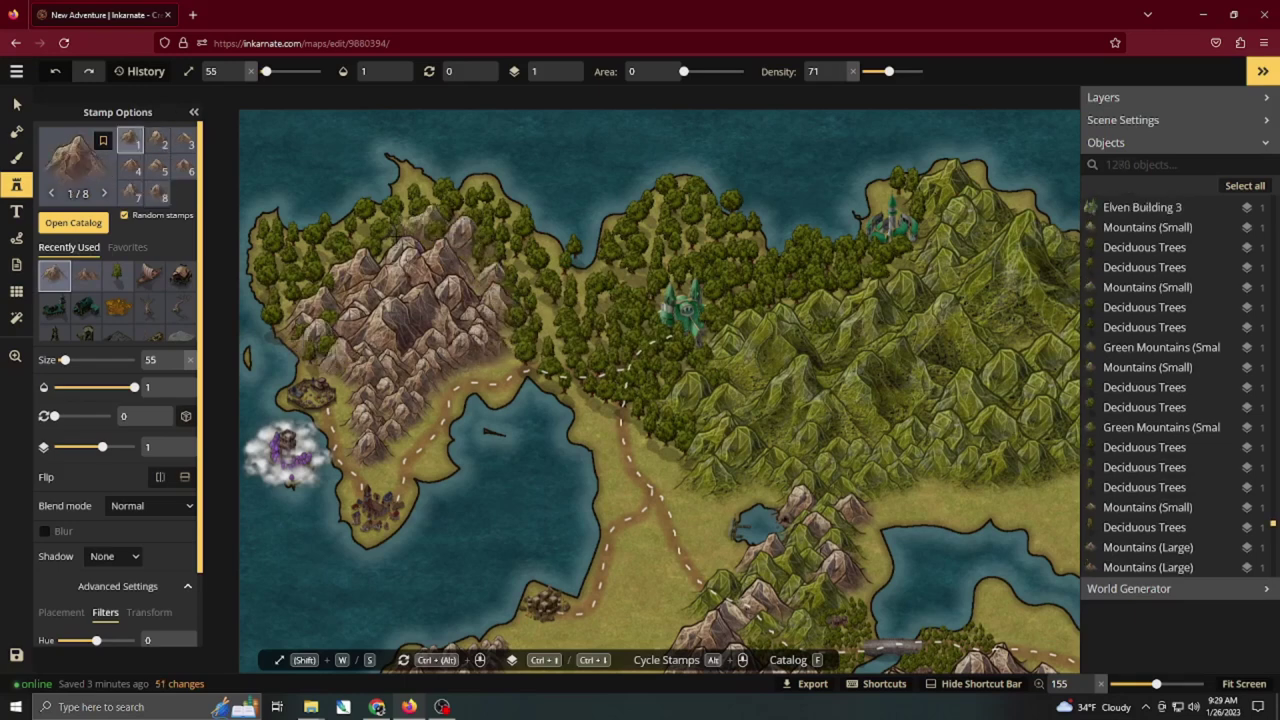
click(367, 232)
click(335, 253)
click(392, 345)
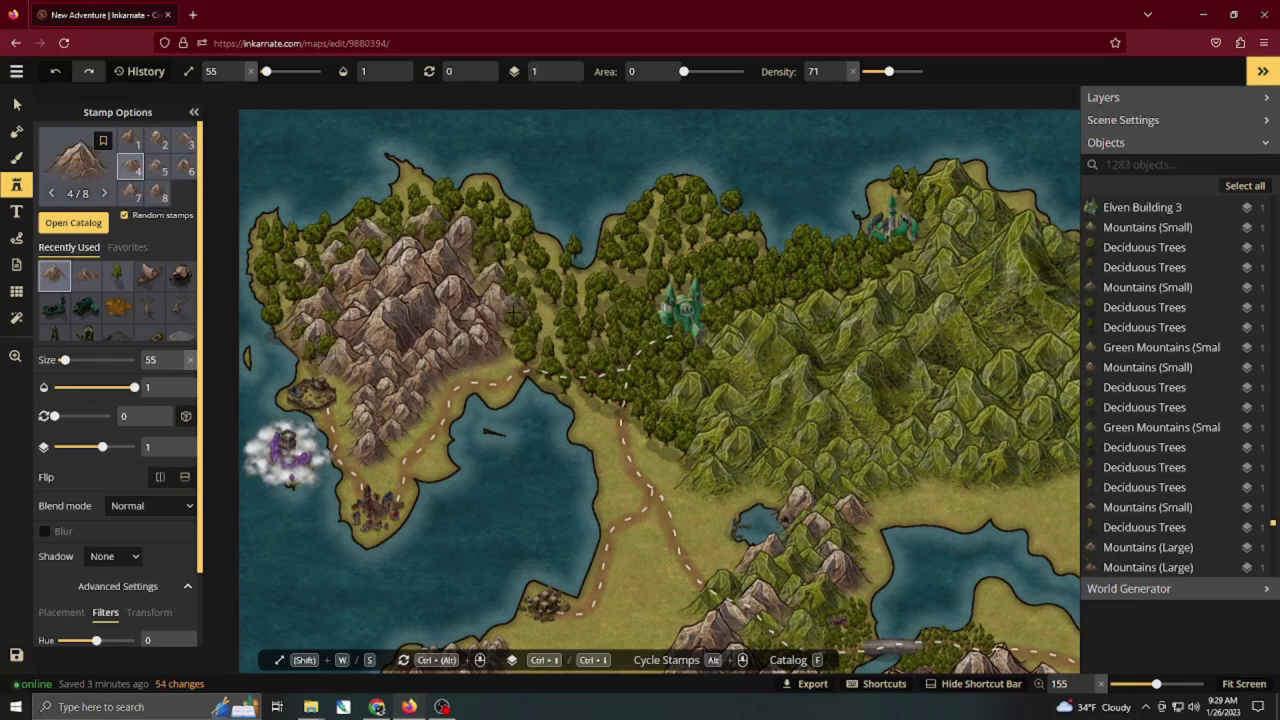
mouse_move(505, 320)
mouse_down()
mouse_move(621, 268)
mouse_move(520, 330)
mouse_up()
Carve a scattered ring of small ponds around the western coastal settlement by subtracting from the land mask with the rough brush at size 10.
scroll(476, 345, down, 2)
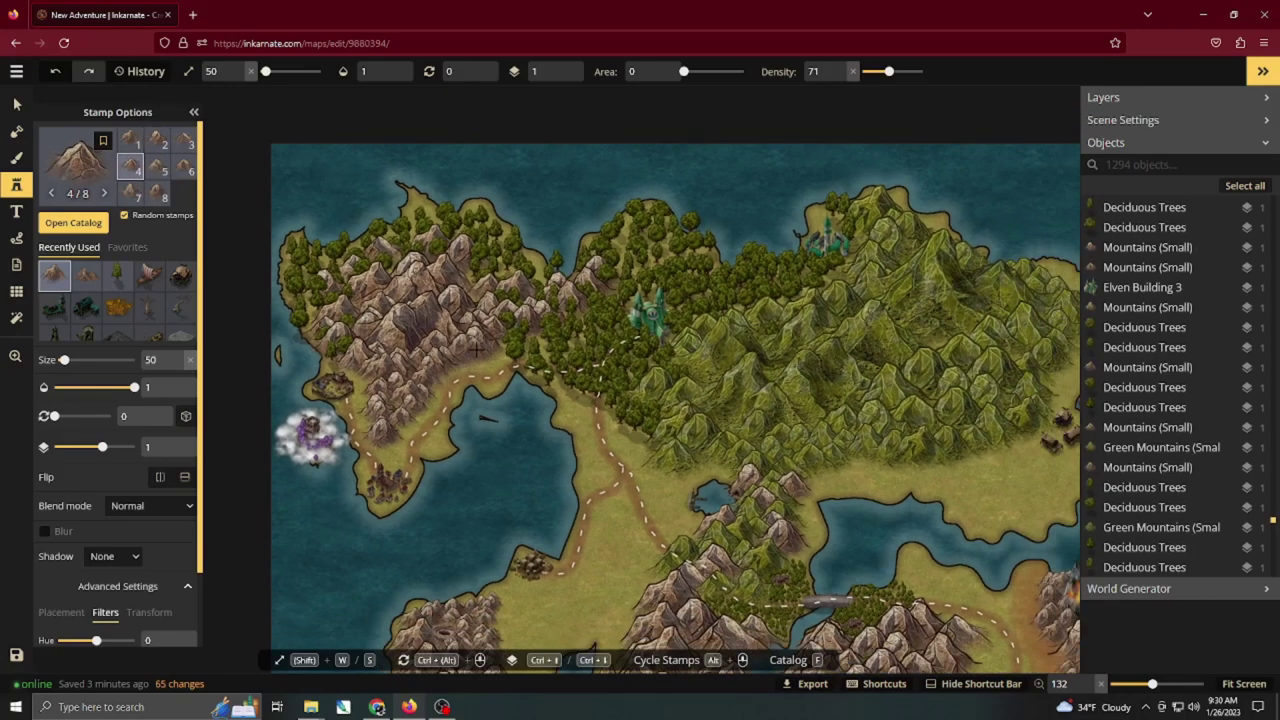
scroll(535, 462, down, 2)
drag(577, 551, 485, 322)
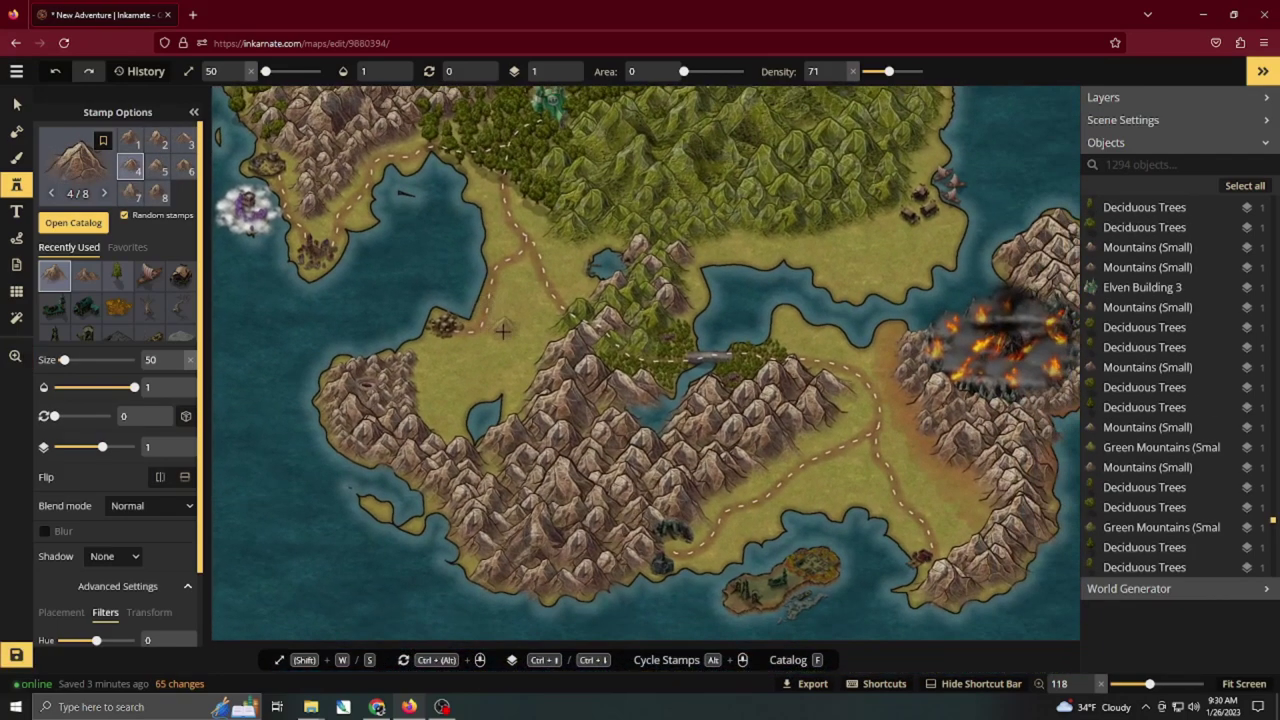
click(86, 222)
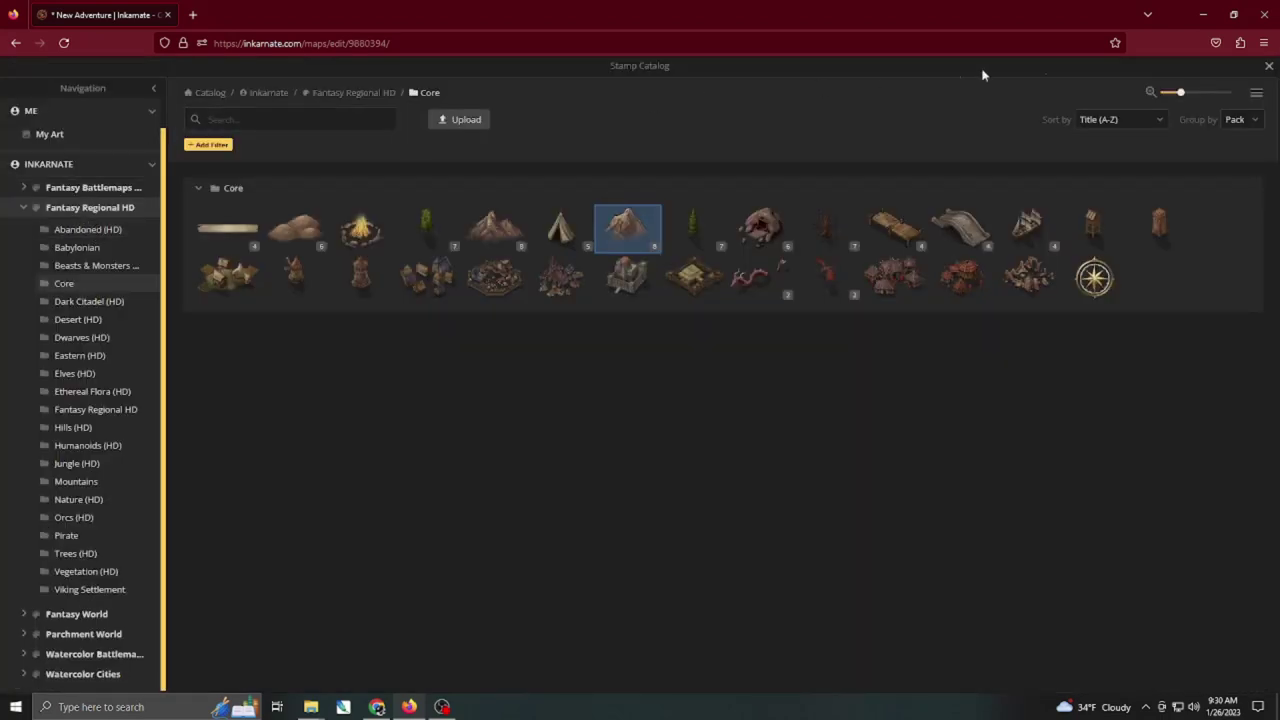
click(1271, 68)
scroll(511, 290, up, 3)
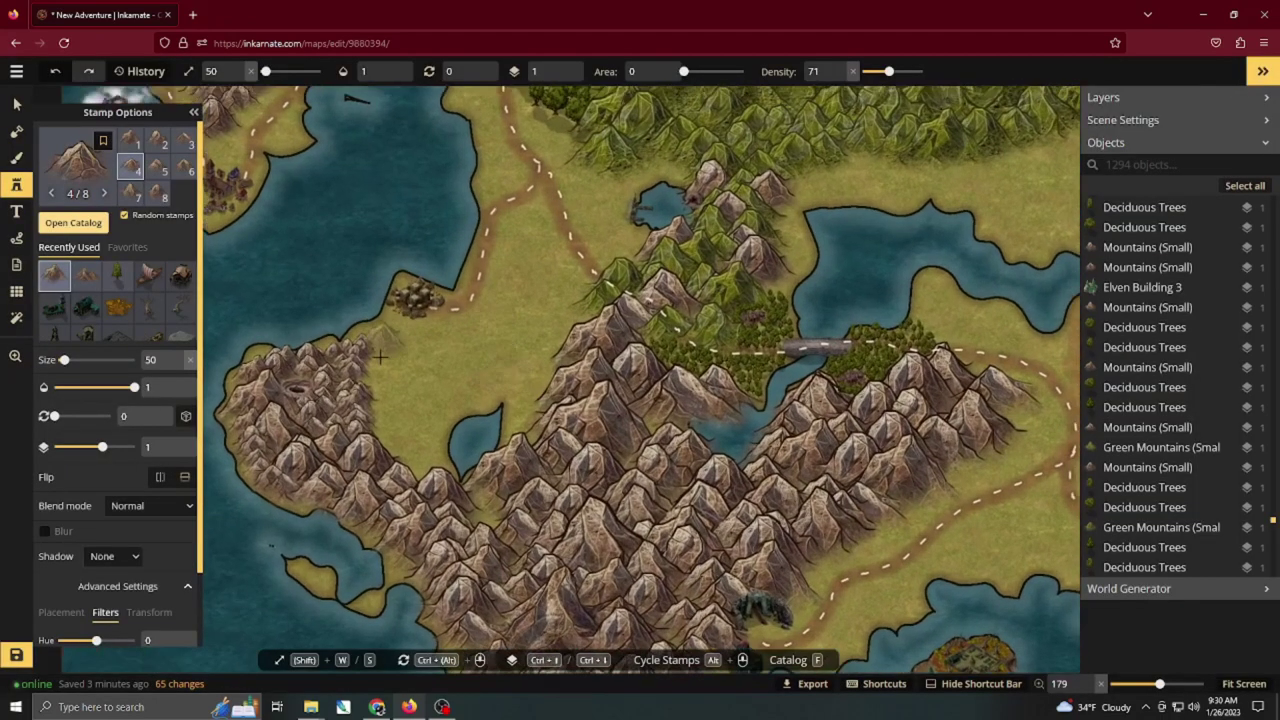
click(17, 132)
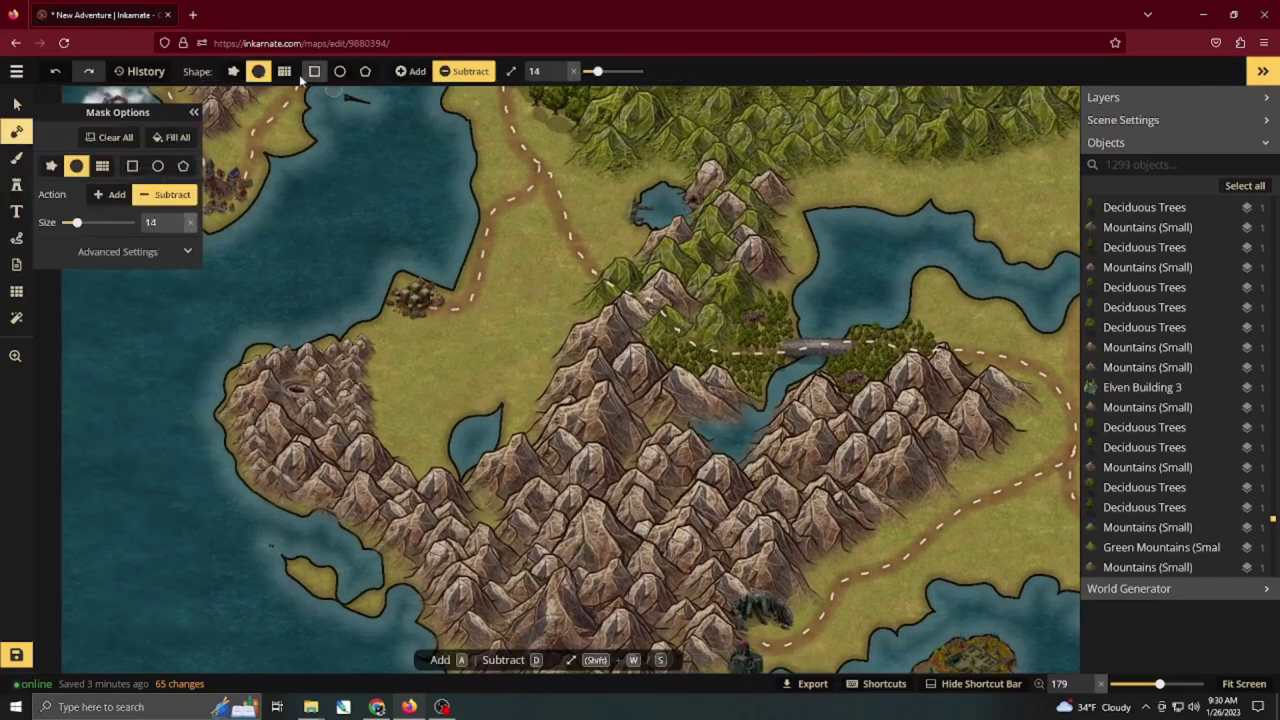
click(233, 71)
scroll(448, 330, up, 2)
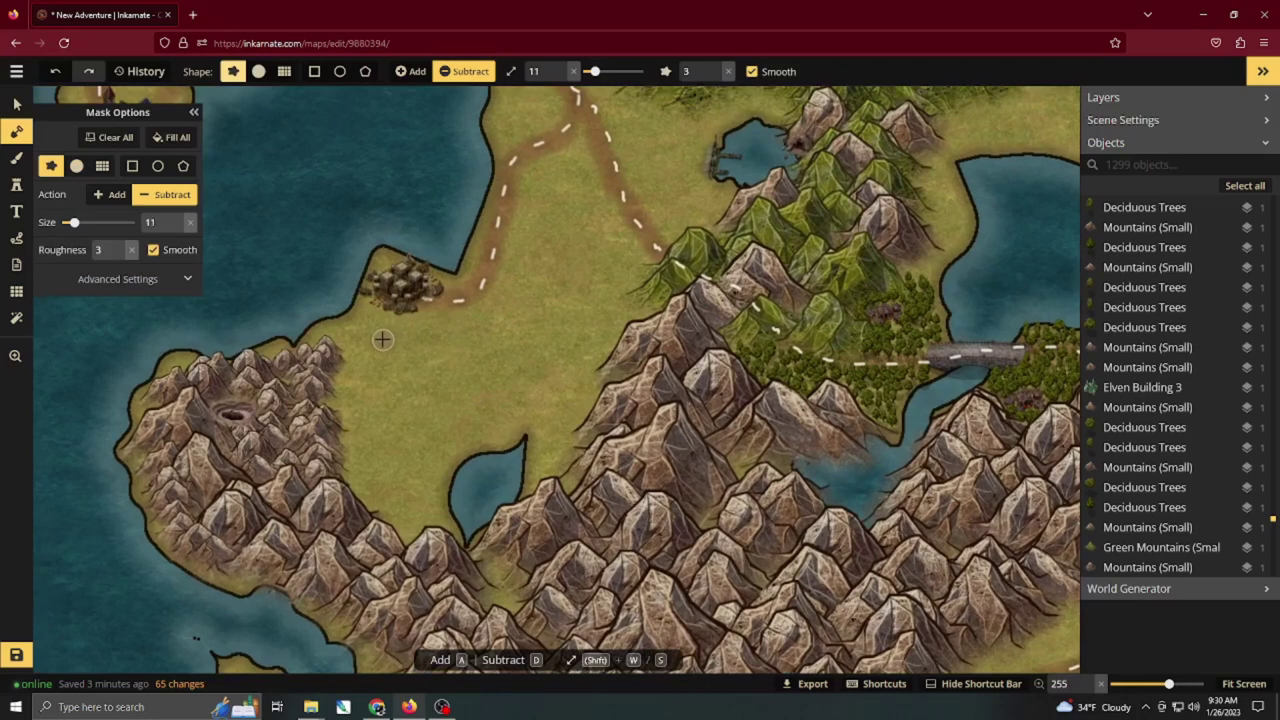
key(s)
drag(382, 339, 422, 398)
drag(412, 388, 426, 398)
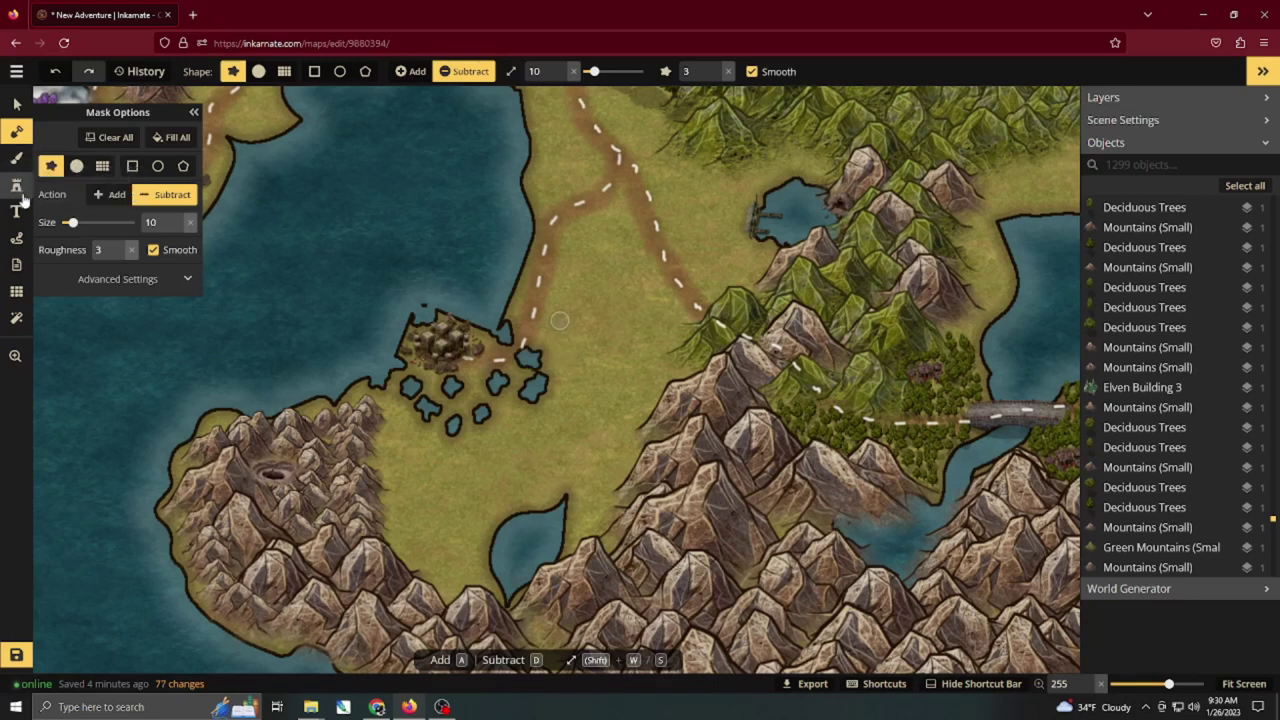
Search the Fantasy Regional HD stamps for "tree" and choose the Jungle Trees stamp.
click(16, 185)
click(74, 222)
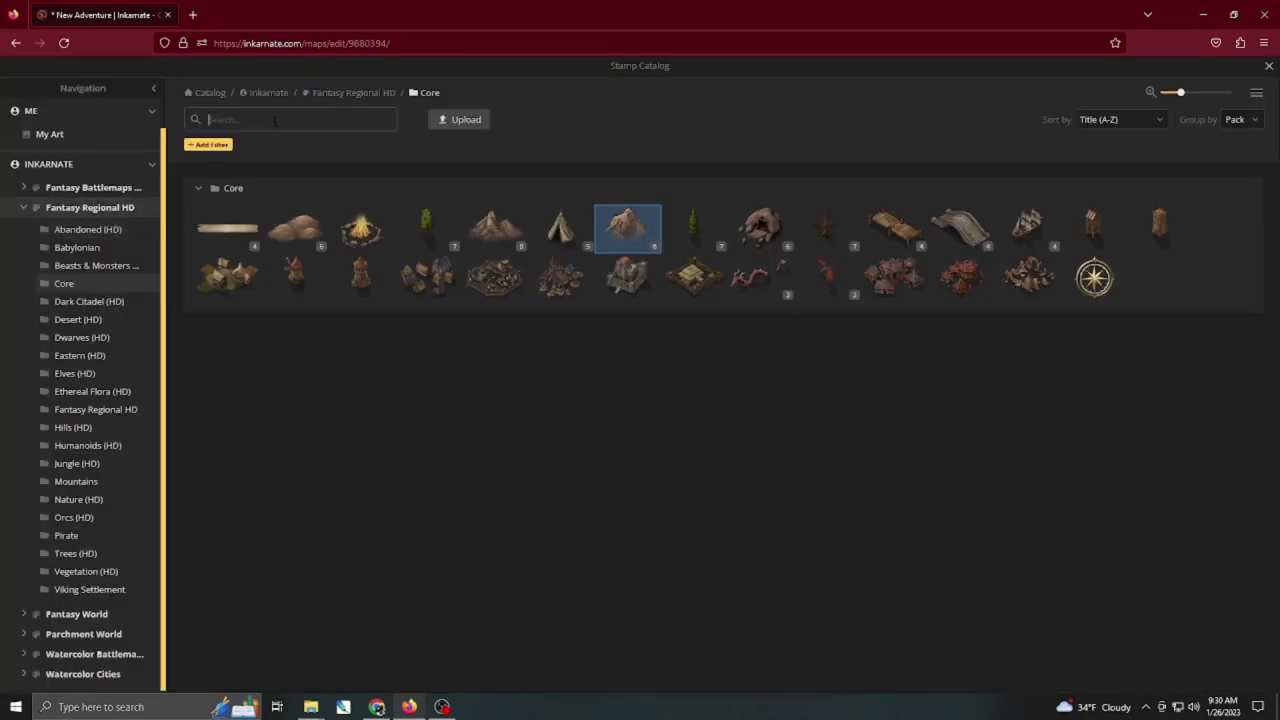
click(49, 207)
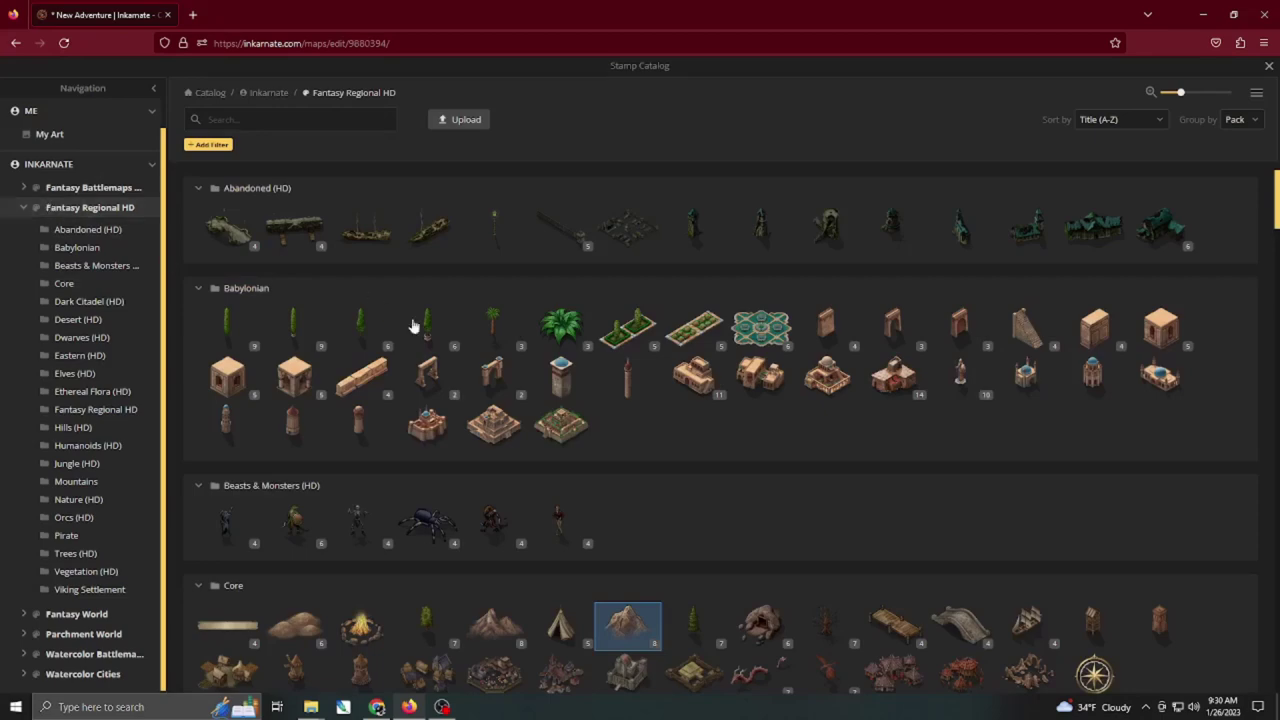
scroll(545, 408, down, 20)
click(283, 130)
text(tree)
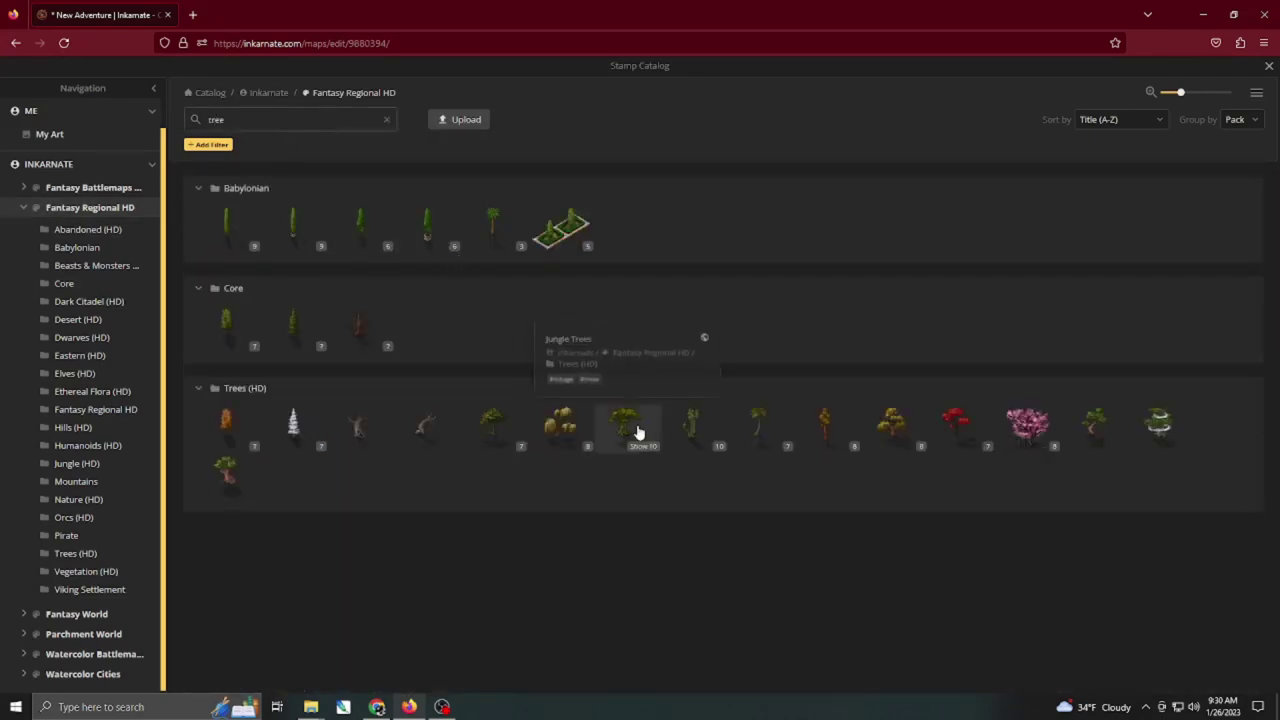
click(634, 432)
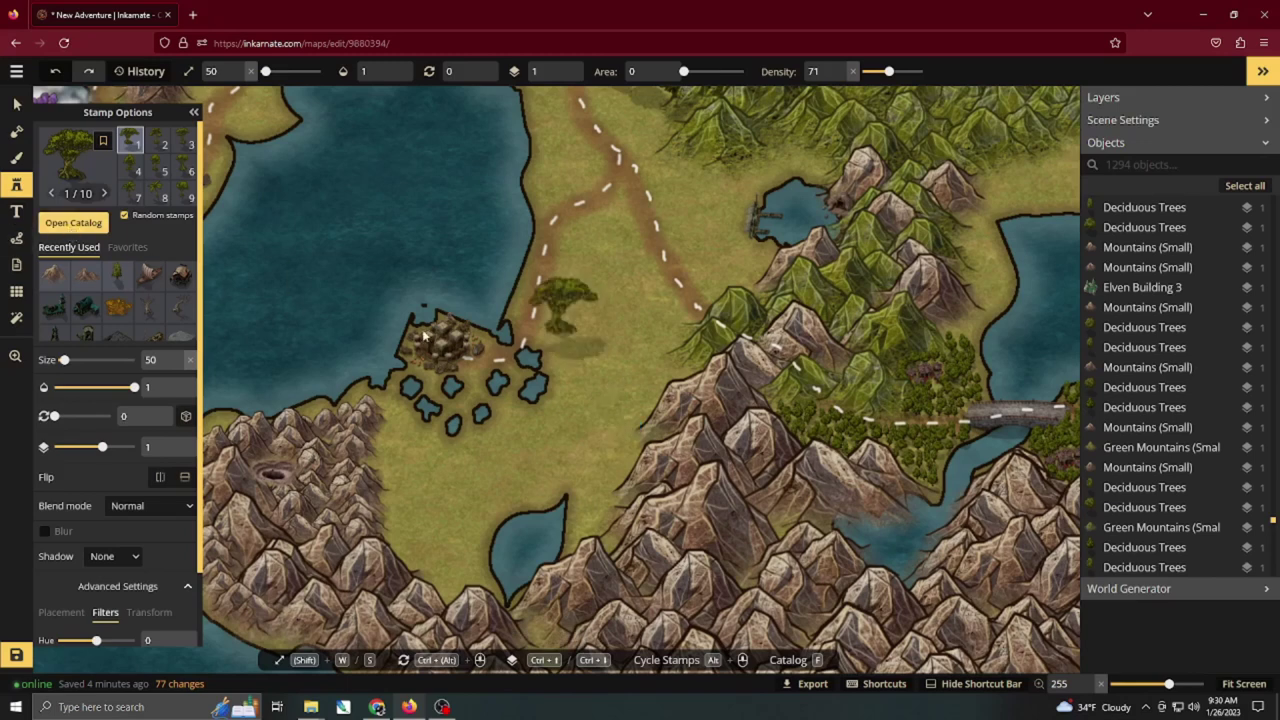
Switch to the seven-variant mossy green tree stamp in Trees (HD) and plant it densely at size 27 around the western settlement's ponds.
click(70, 229)
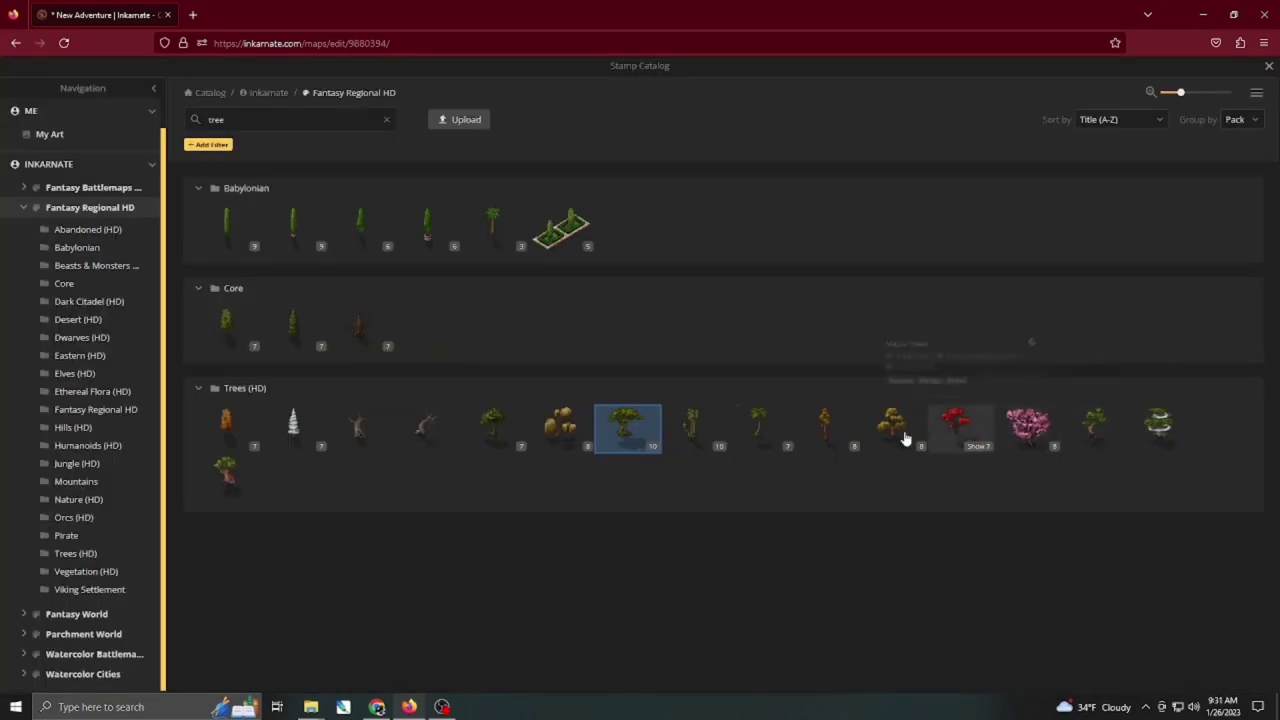
click(493, 428)
scroll(340, 392, up, 3)
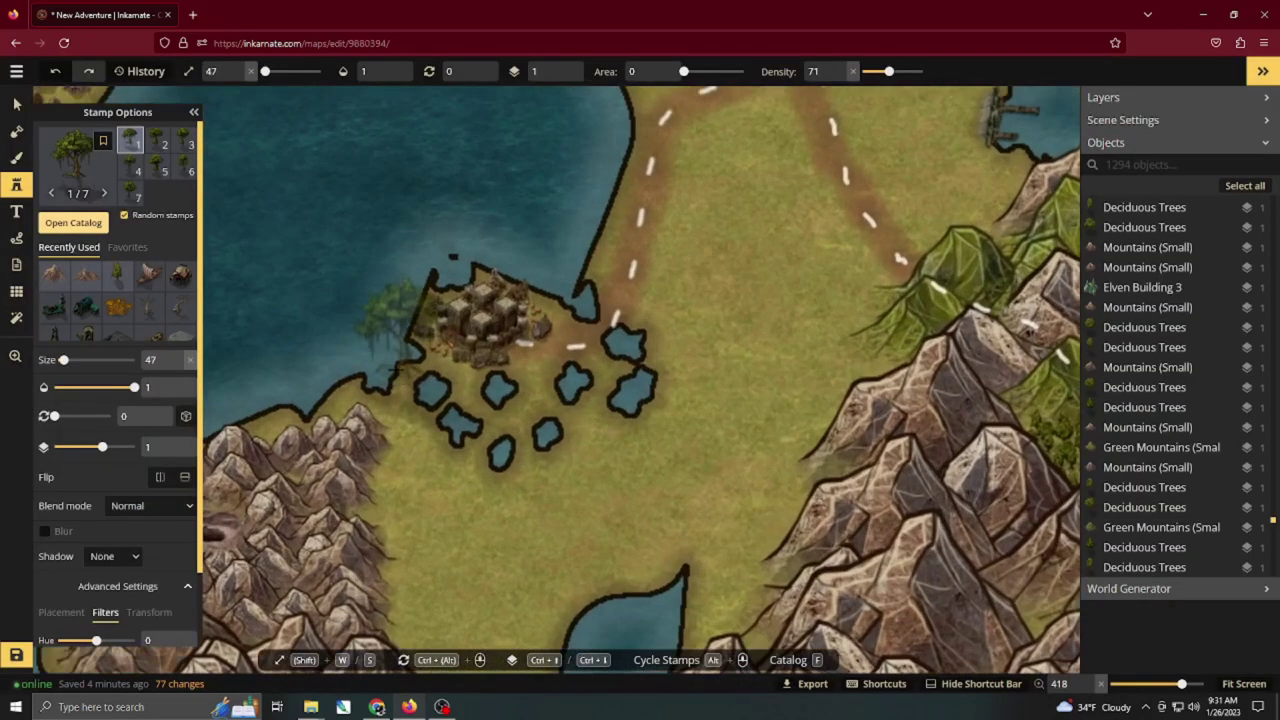
mouse_move(407, 378)
mouse_down()
mouse_move(450, 389)
mouse_move(428, 395)
mouse_move(423, 414)
mouse_move(484, 425)
mouse_move(476, 446)
mouse_move(526, 434)
mouse_move(531, 453)
mouse_move(568, 432)
mouse_move(593, 330)
mouse_move(590, 420)
mouse_move(608, 422)
mouse_move(574, 456)
mouse_move(648, 340)
mouse_move(616, 290)
mouse_move(618, 240)
mouse_move(597, 268)
mouse_move(367, 350)
mouse_move(343, 410)
mouse_move(401, 420)
mouse_move(394, 451)
mouse_move(430, 440)
mouse_up()
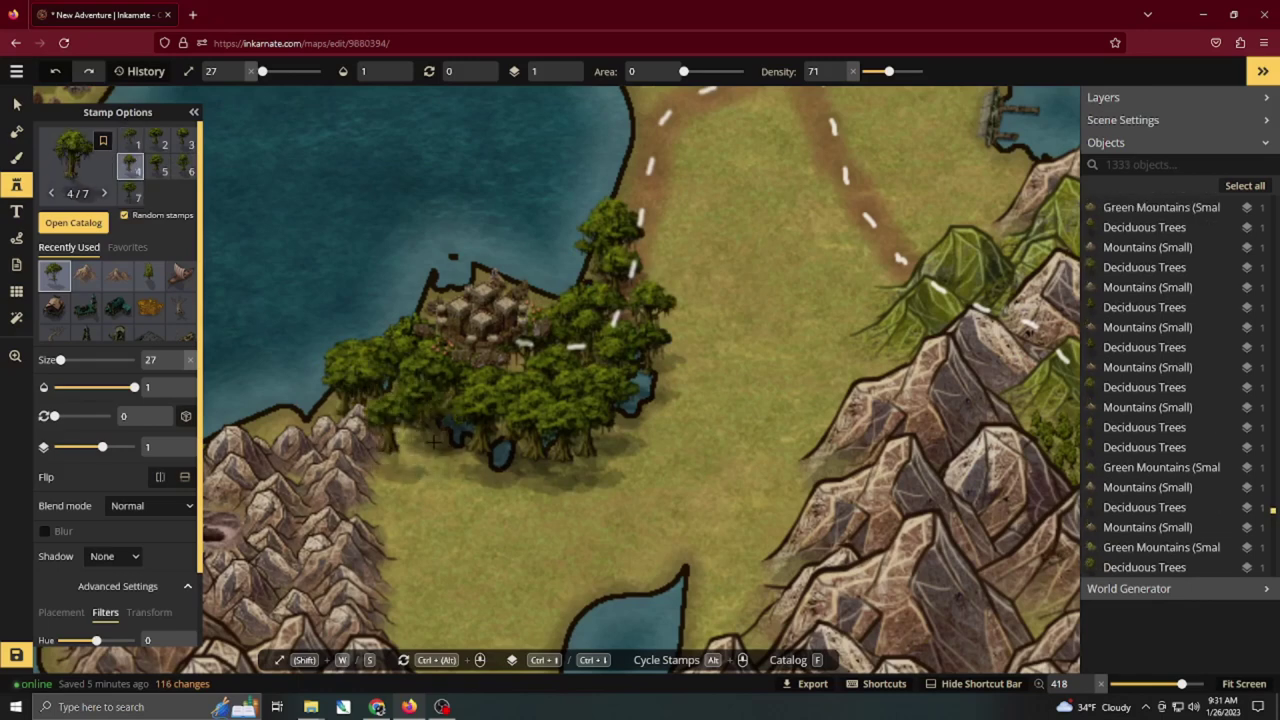
click(84, 226)
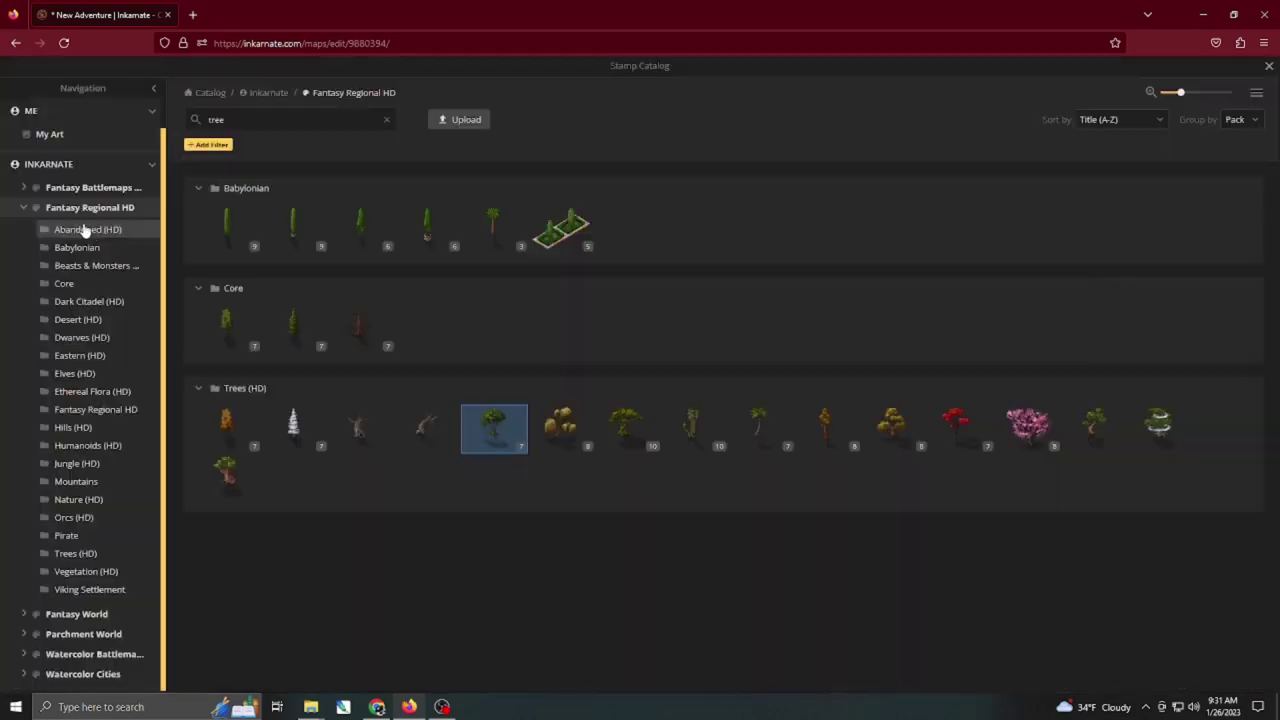
click(1266, 68)
Paint the reddish-brown dirt texture on the ground around the swamp trees with the size 21 brush, raising its opacity to 0.5.
key(b)
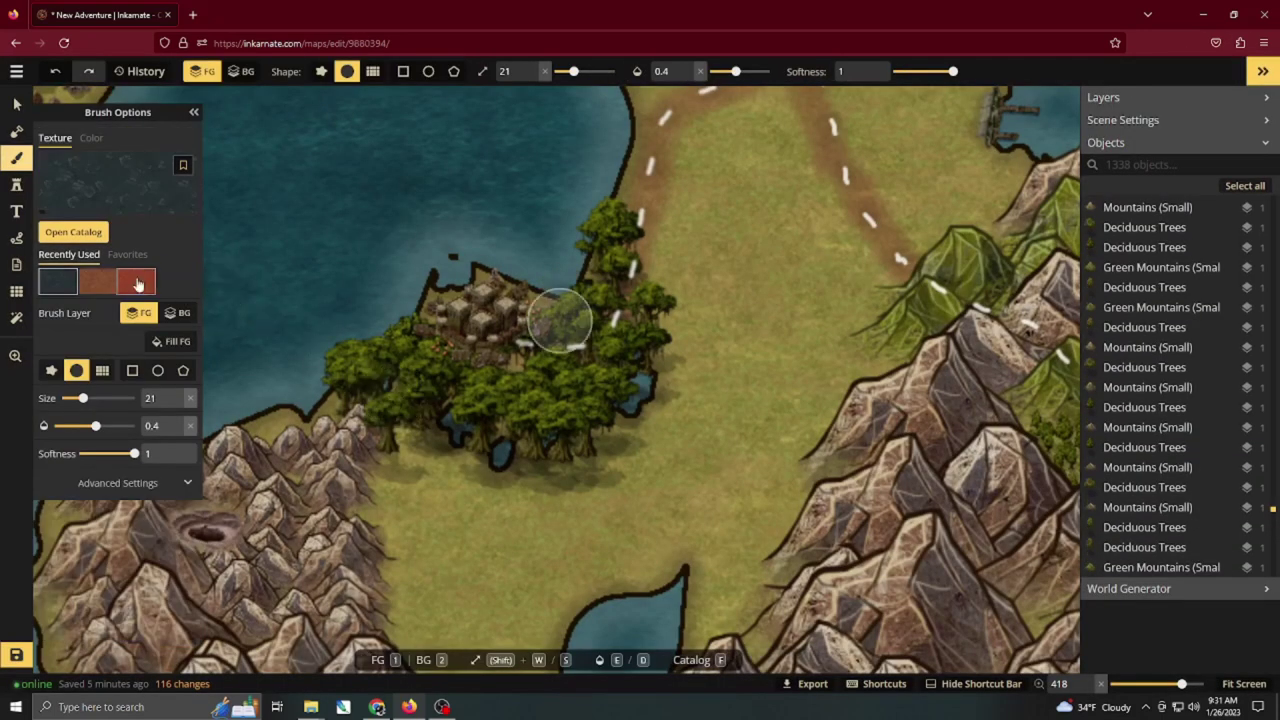
click(91, 286)
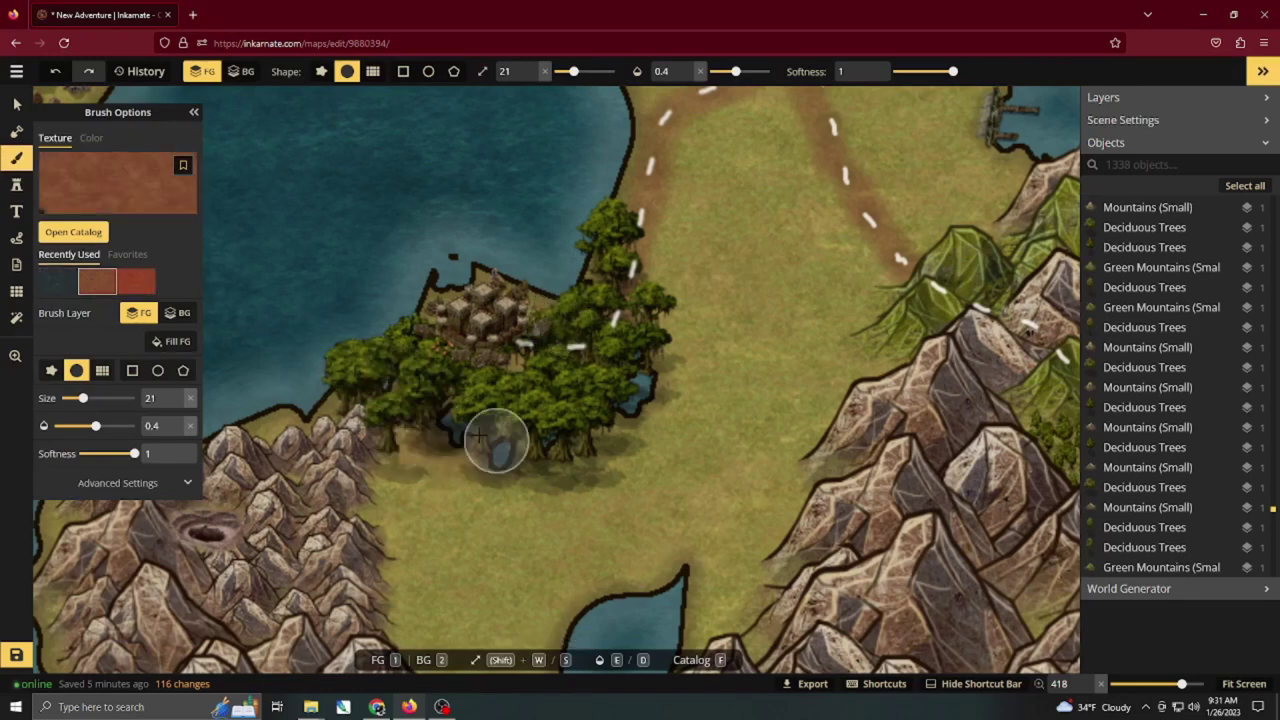
drag(515, 336, 517, 337)
key(e)
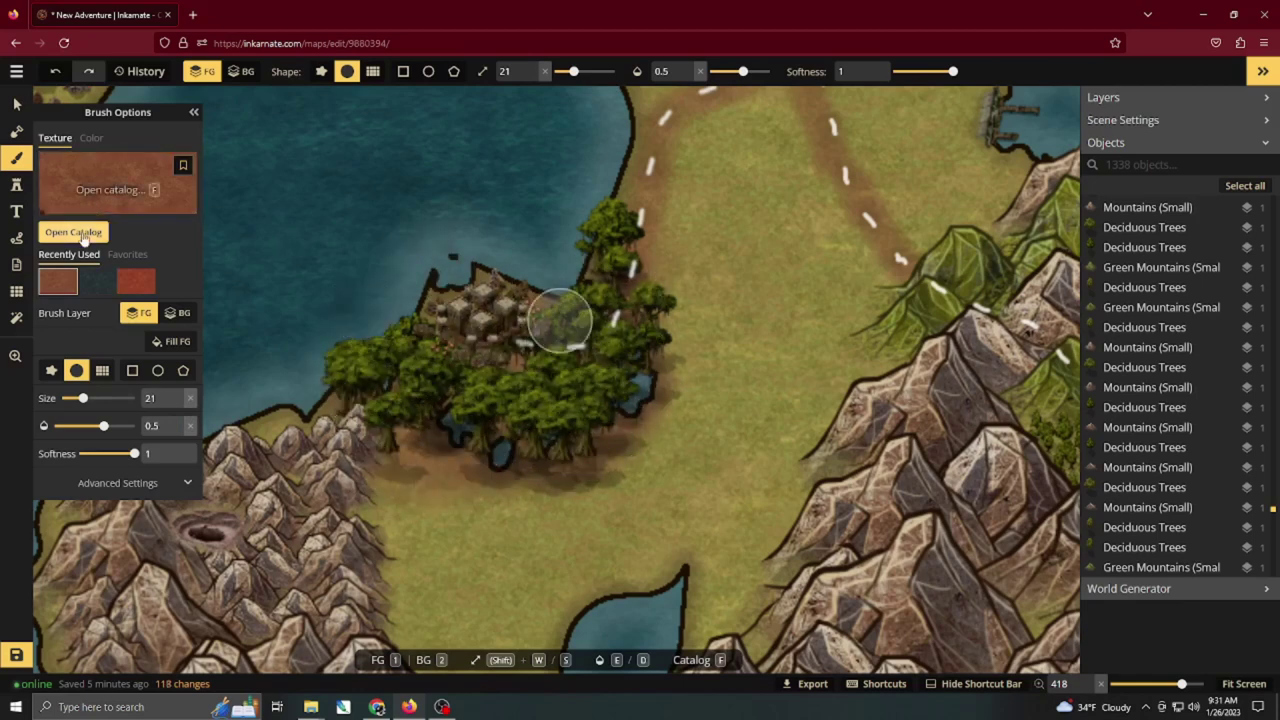
click(72, 231)
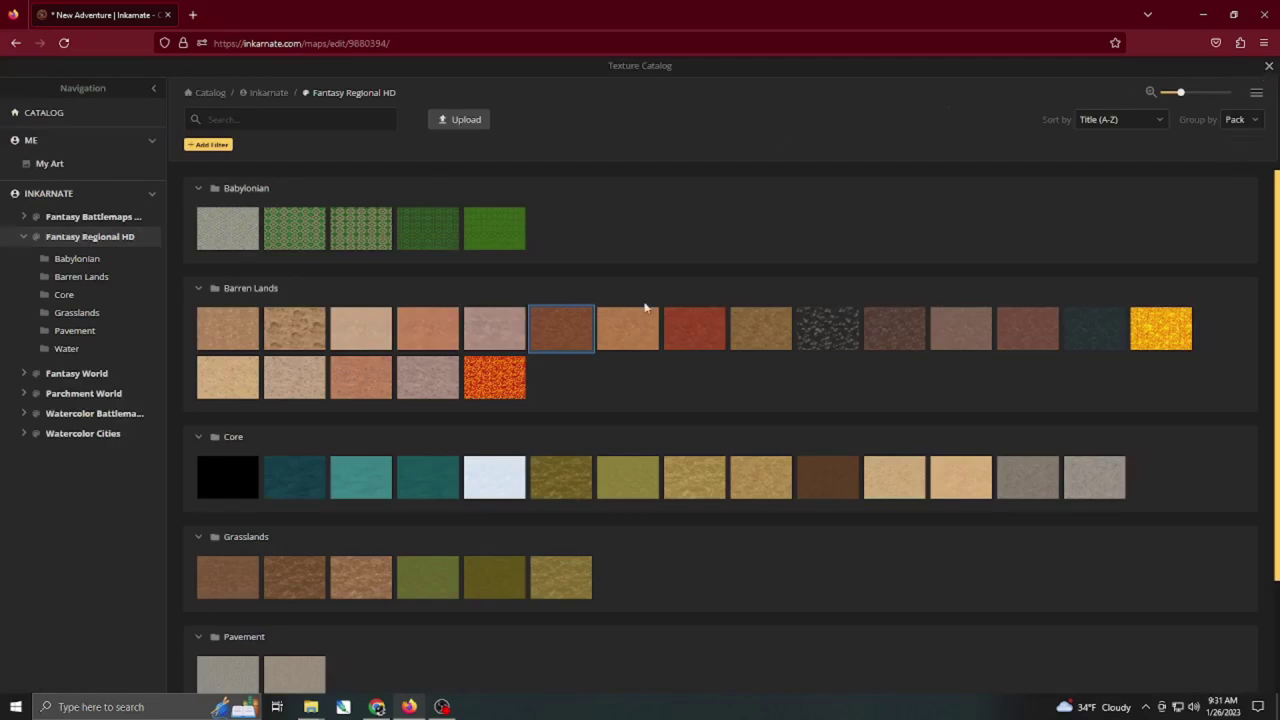
click(1269, 66)
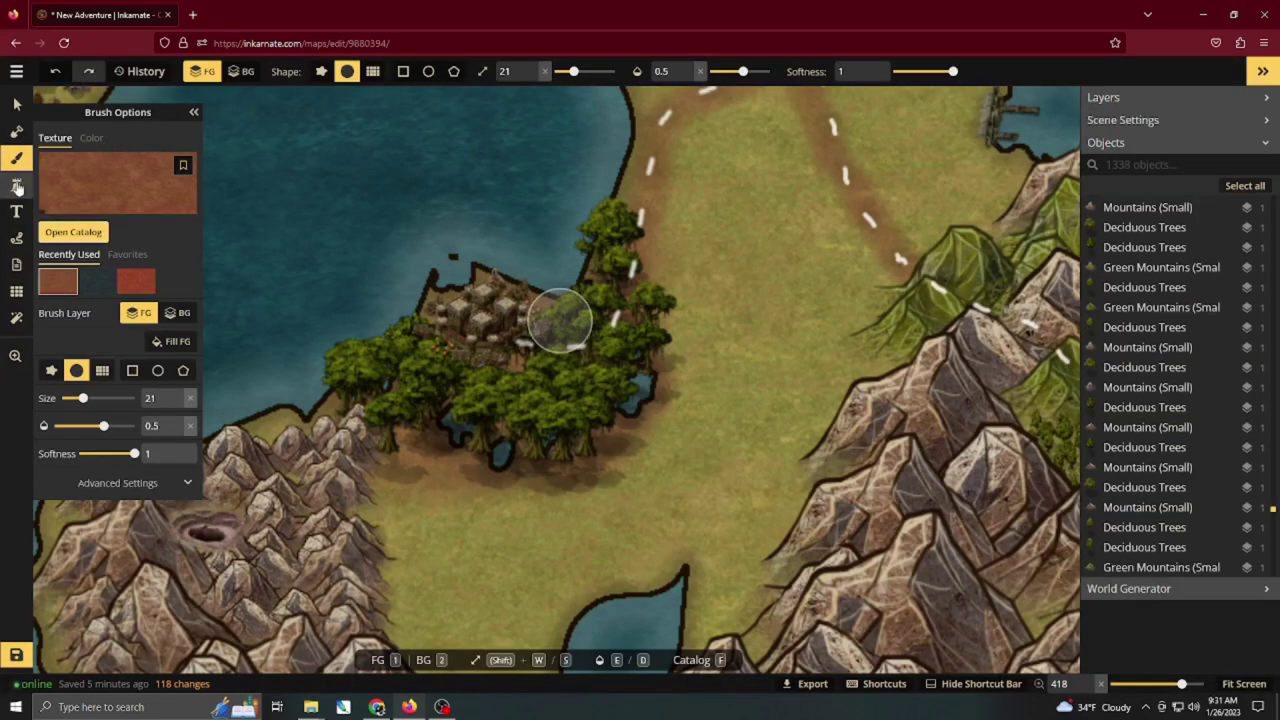
Browse the "tree" stamps across all Inkarnate packs and choose the seven-variant green bush cluster from the Fantasy World trees.
click(16, 184)
click(80, 224)
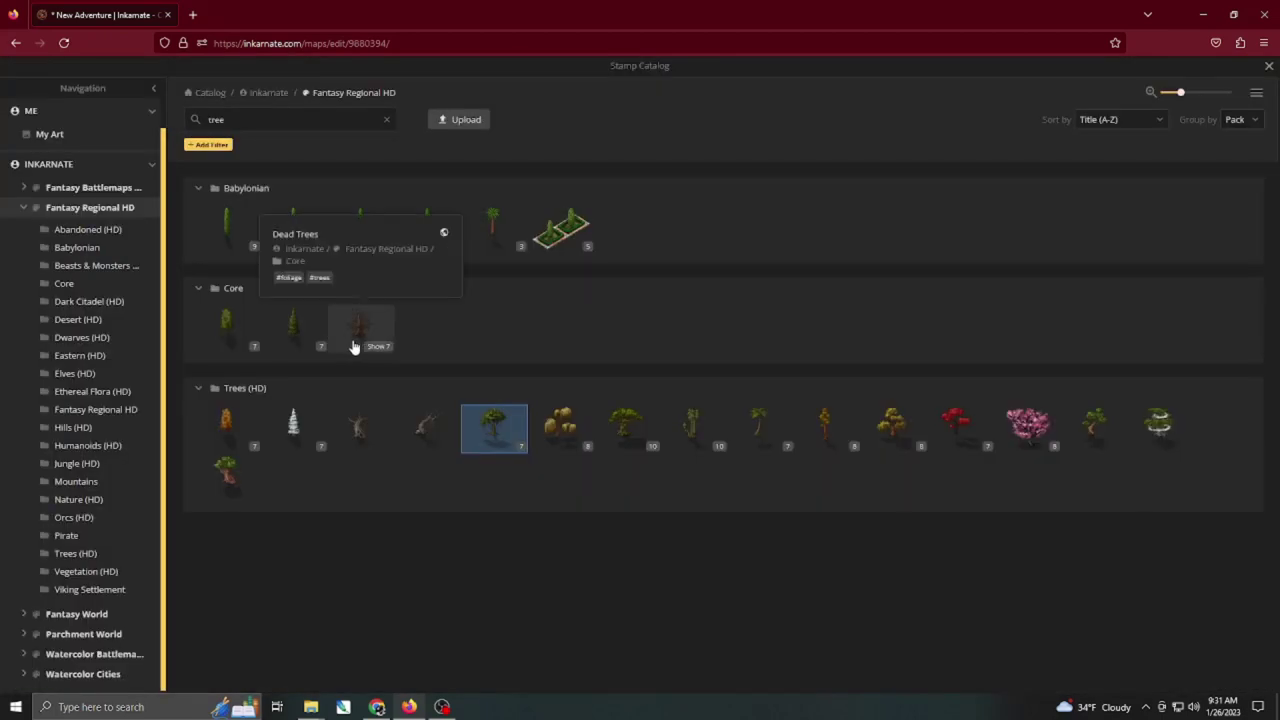
click(46, 168)
scroll(500, 295, down, 10)
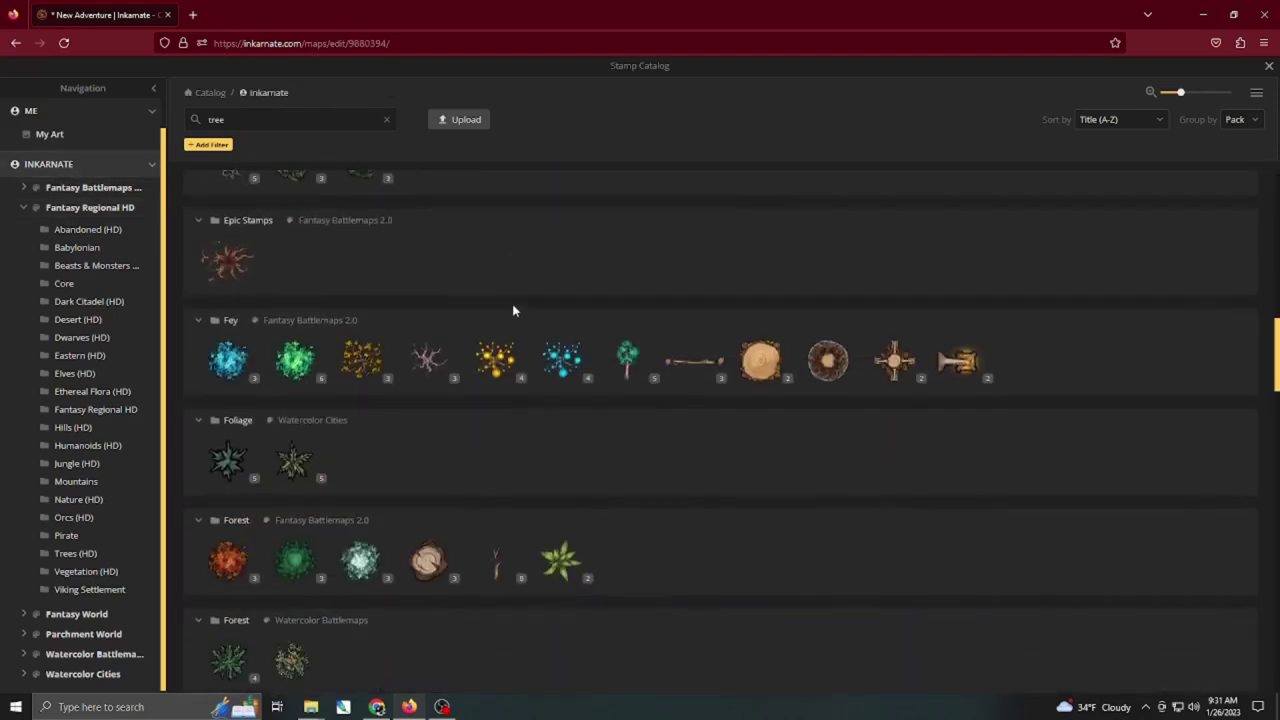
scroll(515, 311, down, 10)
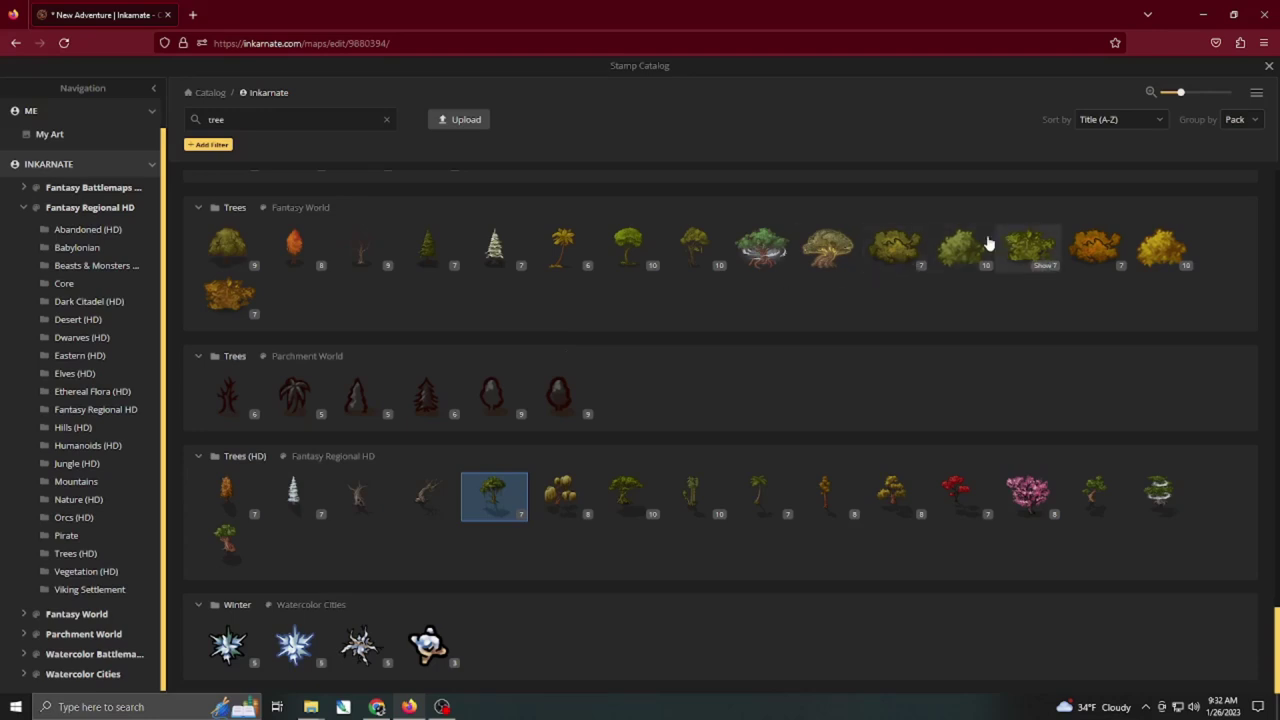
mouse_move(971, 249)
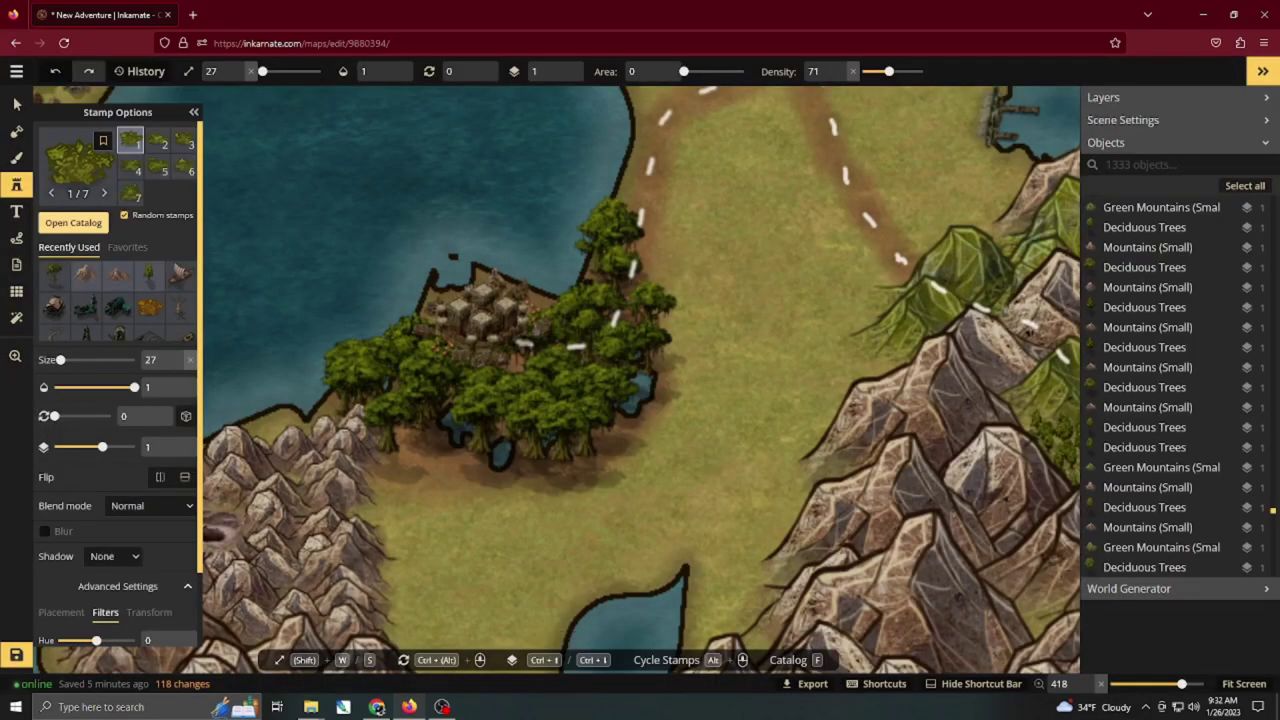
Place bushes among the swamp trees along the southern and eastern sides of the ponds, enlarging the stamp to size 98.
scroll(390, 447, up, 3)
click(398, 480)
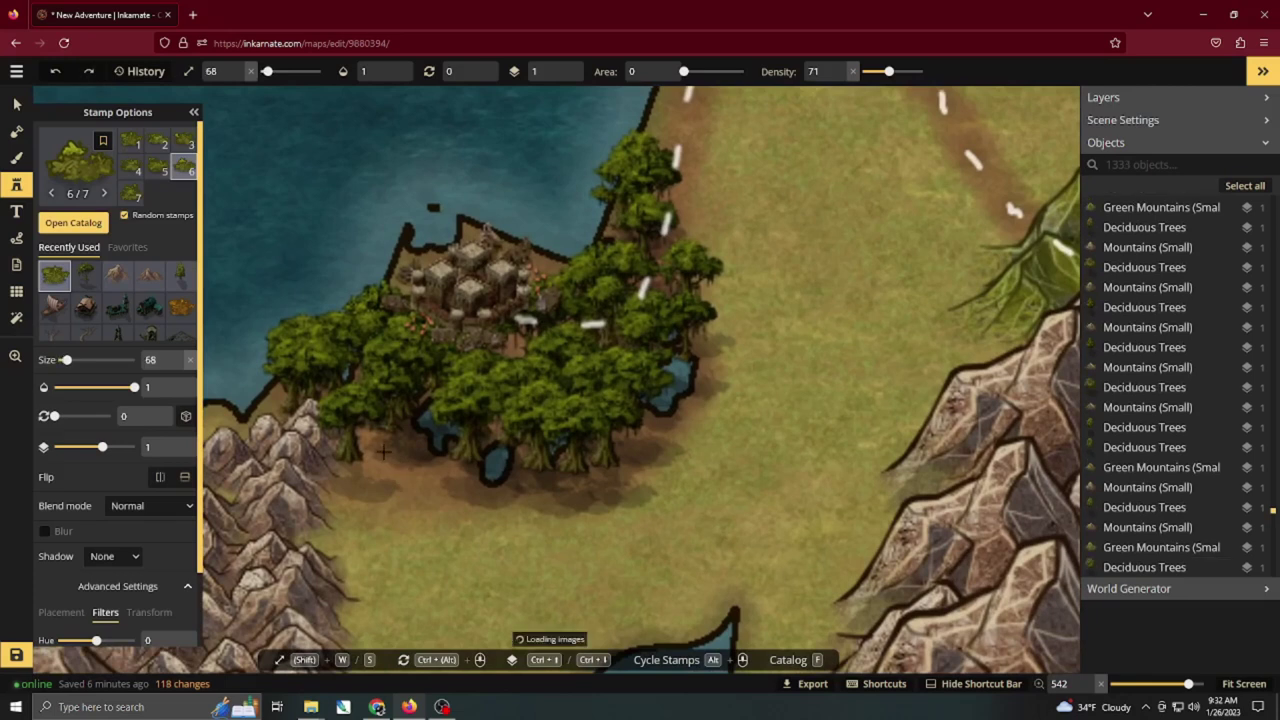
click(383, 452)
drag(416, 472, 501, 433)
click(502, 450)
click(545, 470)
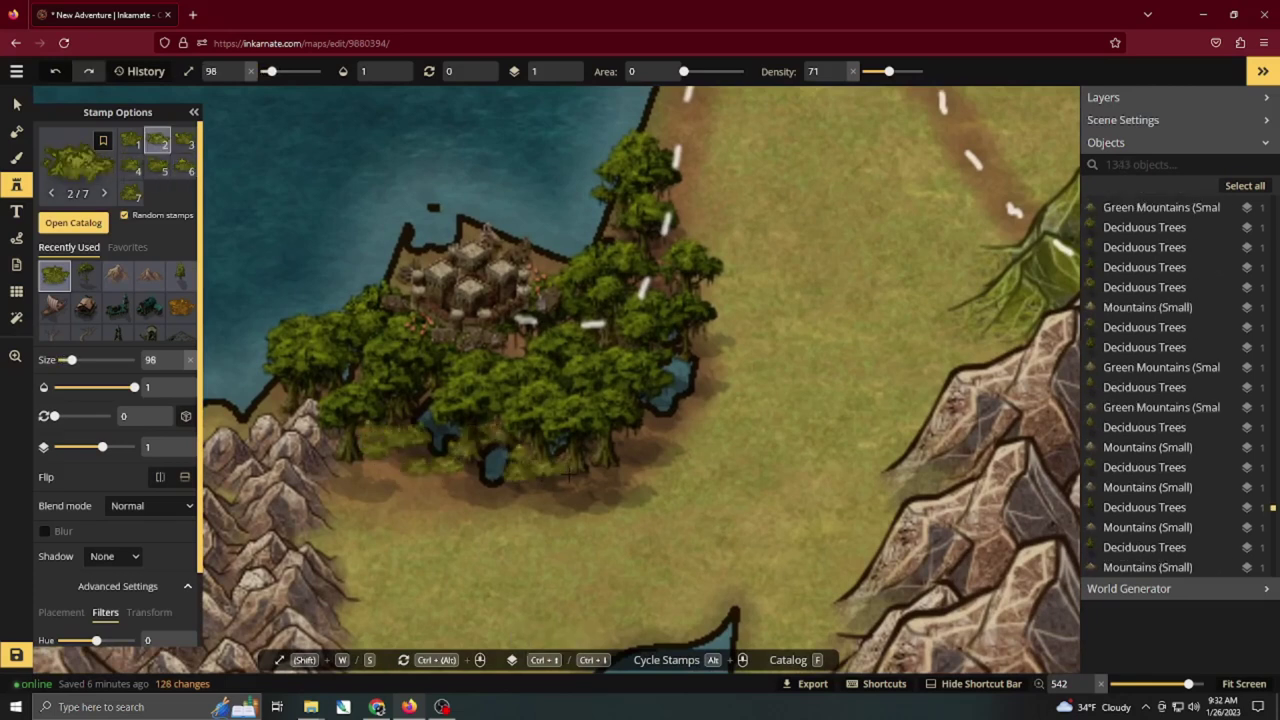
mouse_move(628, 455)
mouse_down()
mouse_move(668, 402)
mouse_move(694, 325)
mouse_up()
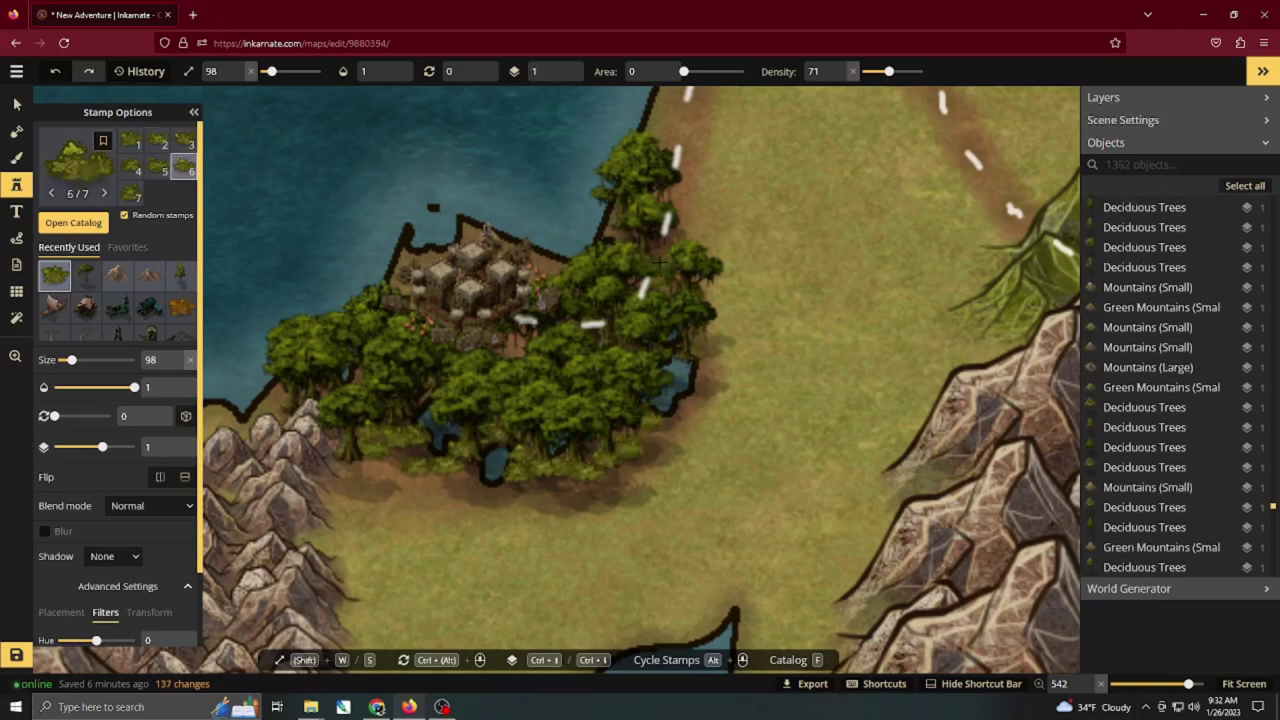
Fill in size 98 bushes around the settlement's northern shore and along the swamp's southern and northeastern edges.
mouse_move(627, 207)
mouse_down()
mouse_move(548, 264)
mouse_move(478, 240)
mouse_move(402, 254)
mouse_move(388, 272)
mouse_up()
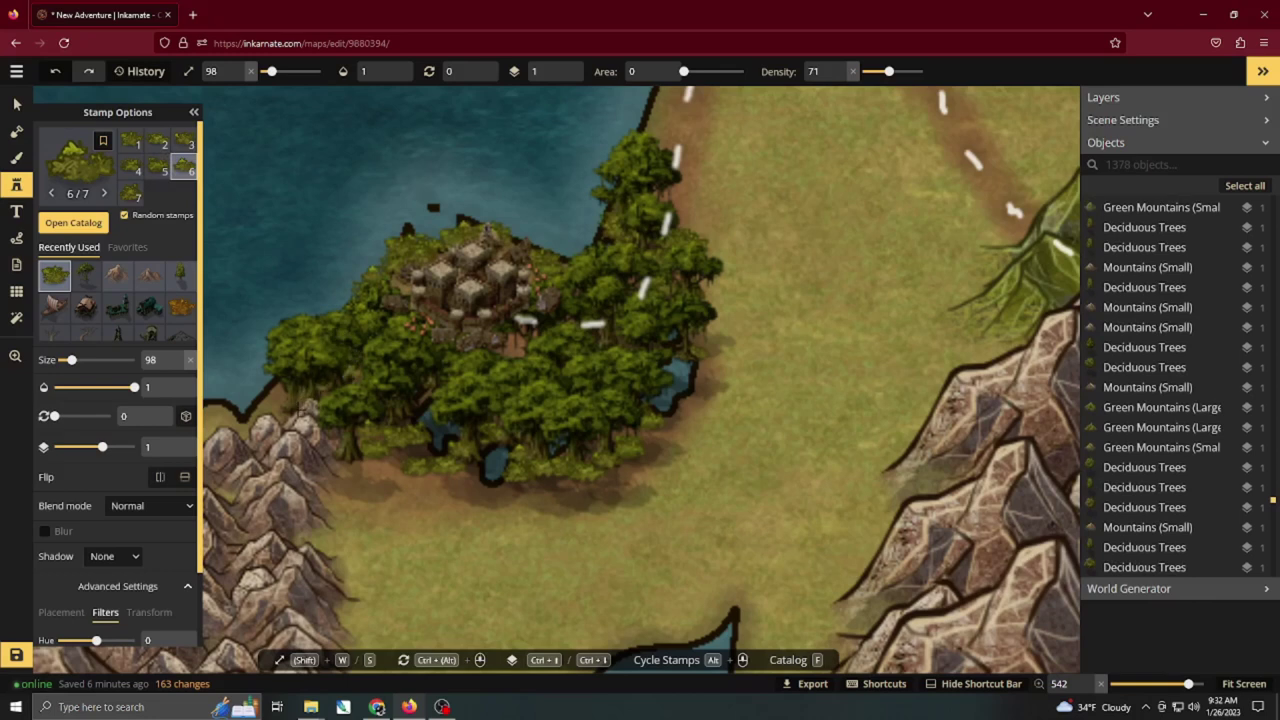
drag(471, 475, 535, 458)
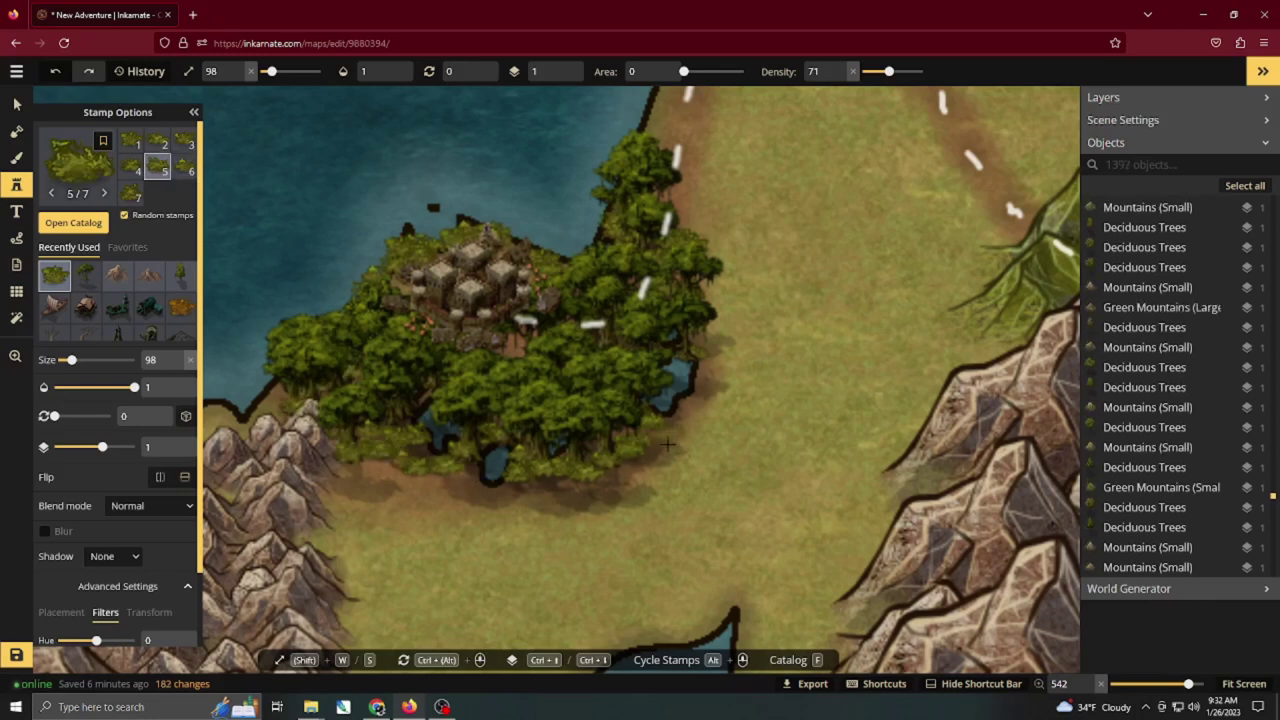
mouse_move(600, 485)
mouse_down()
mouse_move(533, 501)
mouse_move(370, 470)
mouse_up()
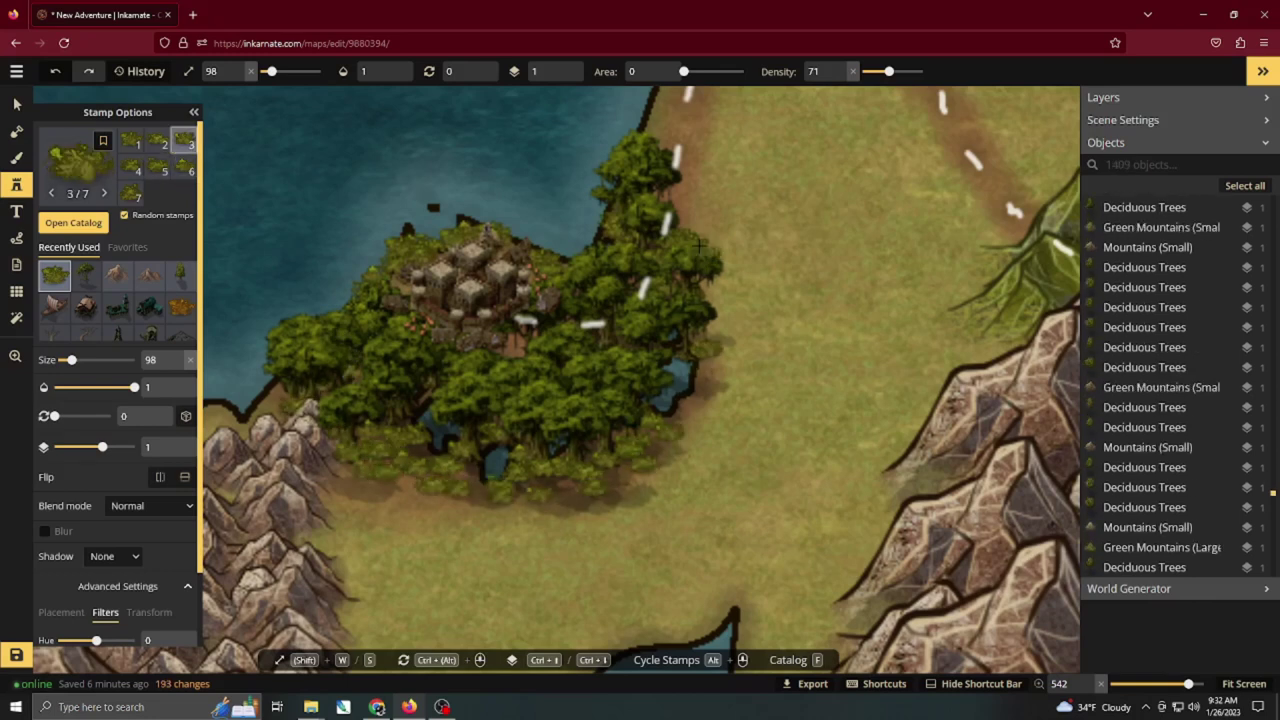
drag(692, 233, 676, 182)
scroll(631, 307, down, 3)
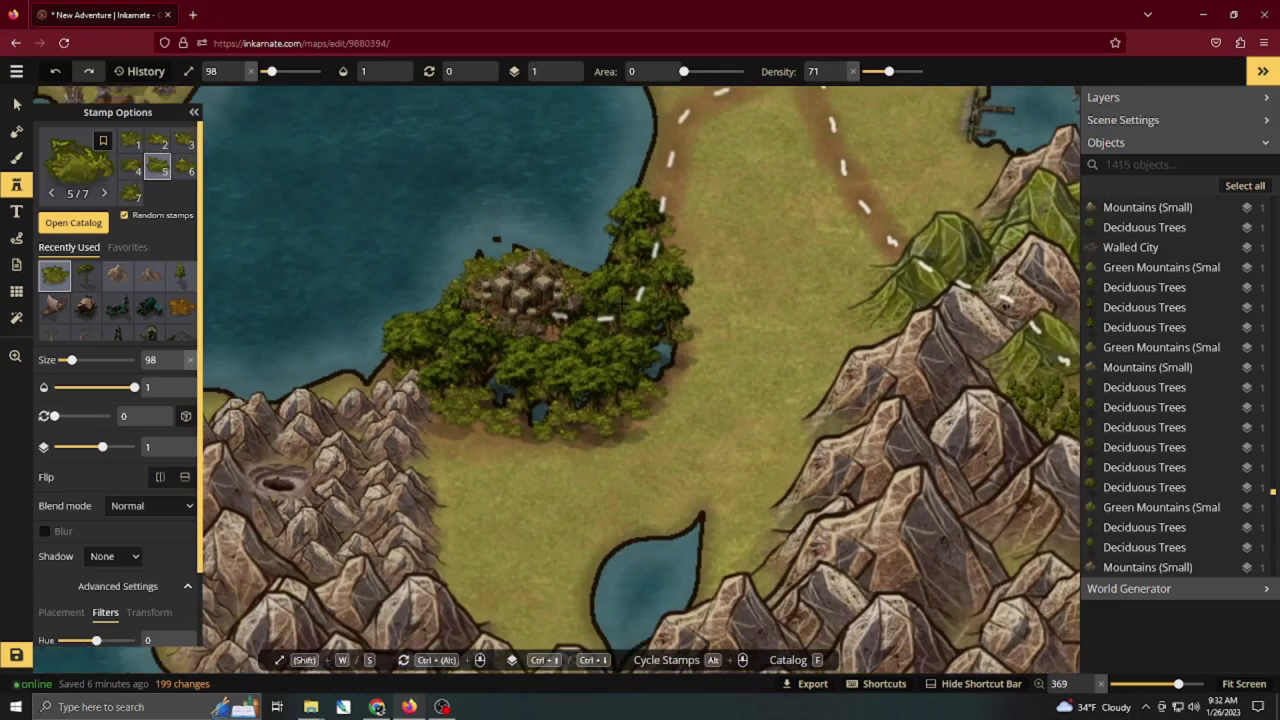
Blend the brown dirt texture outward around the swamp's southern and eastern edges with the size 21 brush at opacity 0.3.
click(16, 157)
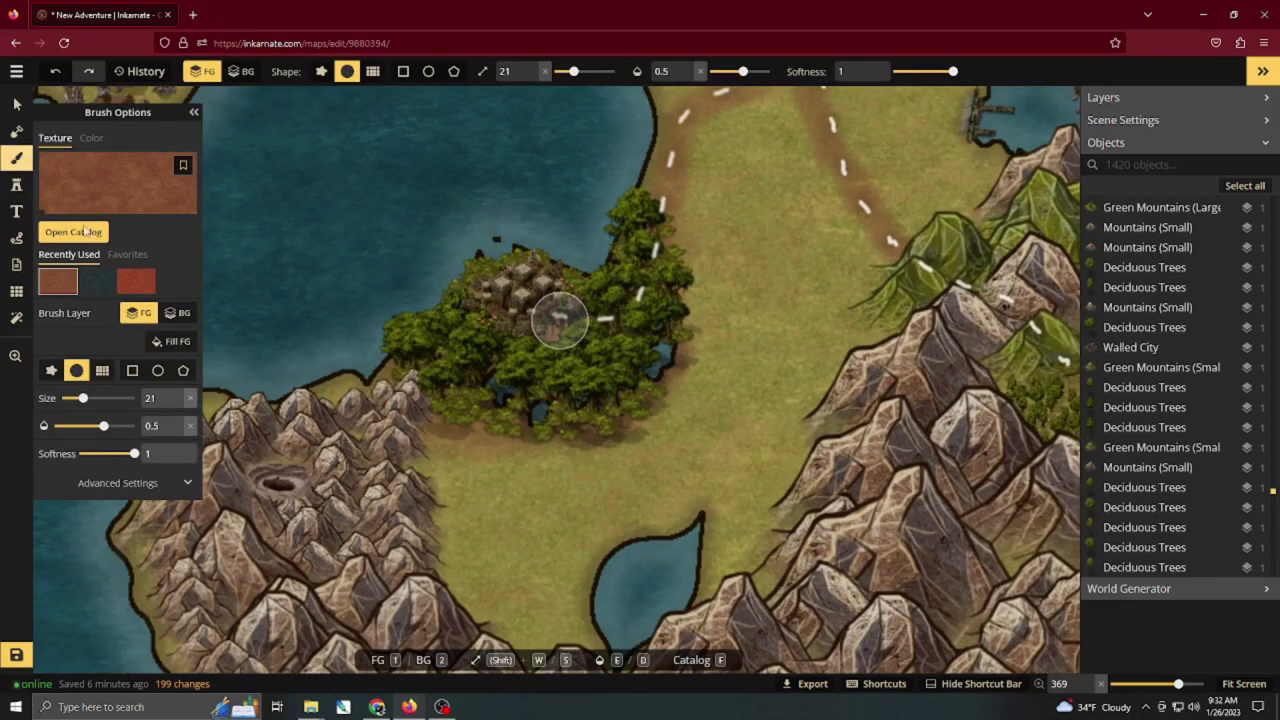
key(d)
key(d)
key(d)
key(d)
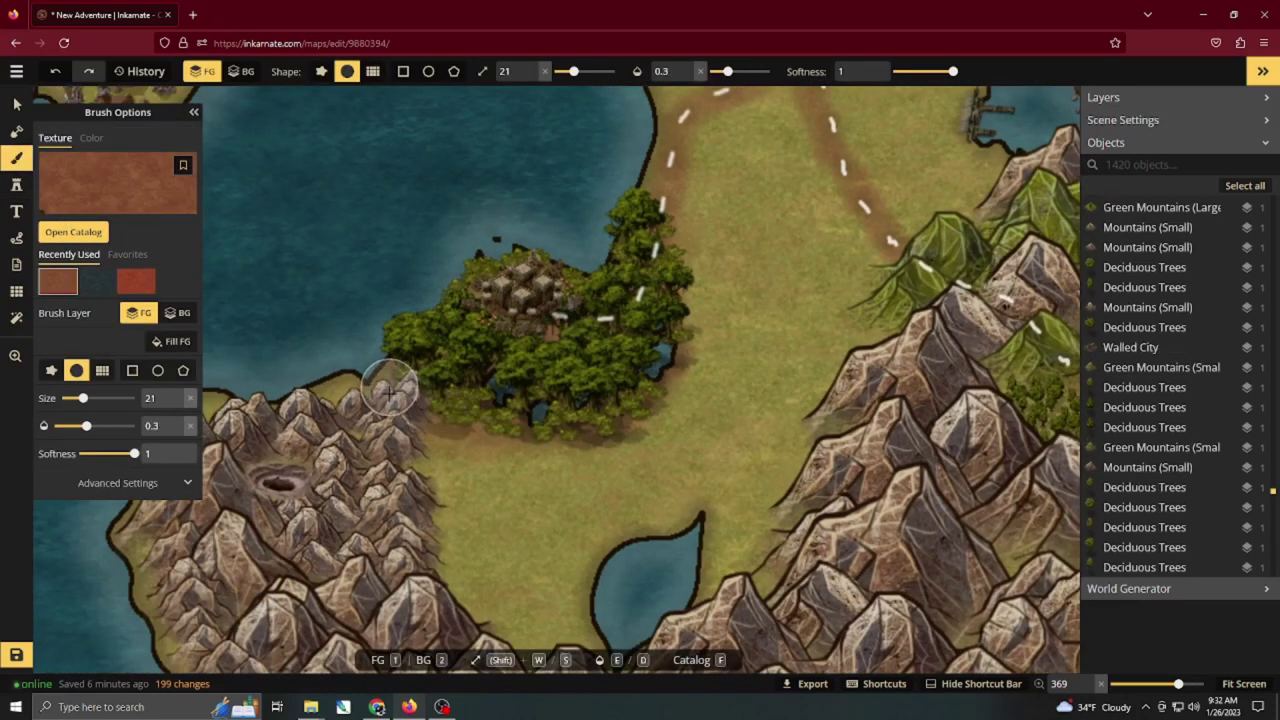
mouse_move(394, 400)
mouse_down()
mouse_move(488, 473)
mouse_move(711, 290)
mouse_move(620, 449)
mouse_move(403, 463)
mouse_move(423, 472)
mouse_move(798, 325)
mouse_move(743, 446)
mouse_move(683, 200)
mouse_move(680, 249)
mouse_move(490, 463)
mouse_move(446, 465)
mouse_move(668, 372)
mouse_move(604, 466)
mouse_up()
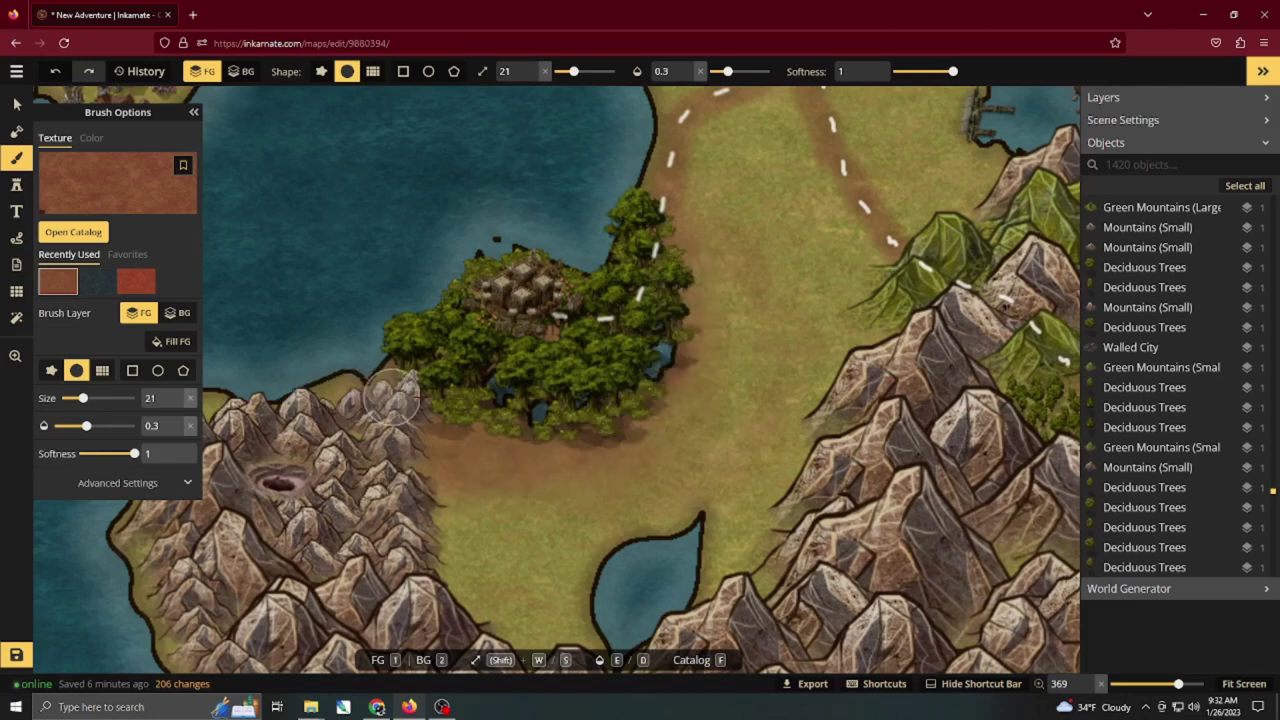
scroll(500, 430, down, 3)
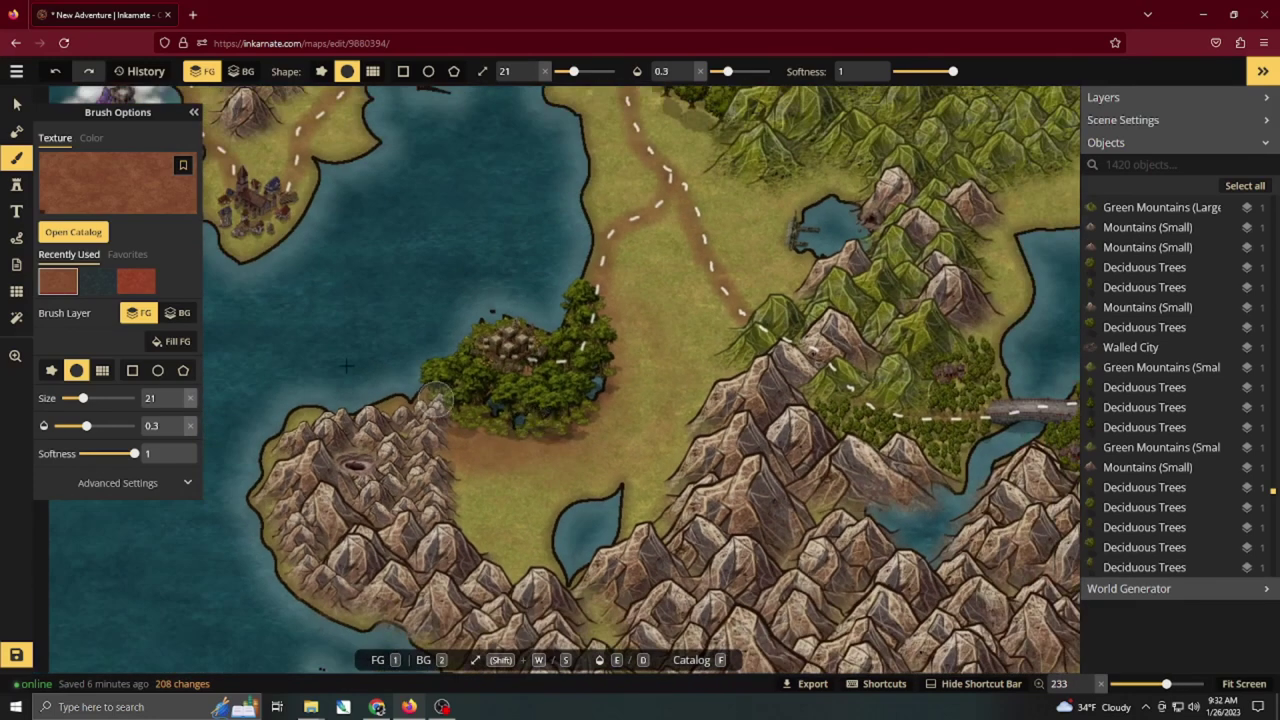
Choose the recently used Deciduous Trees stamp.
click(16, 185)
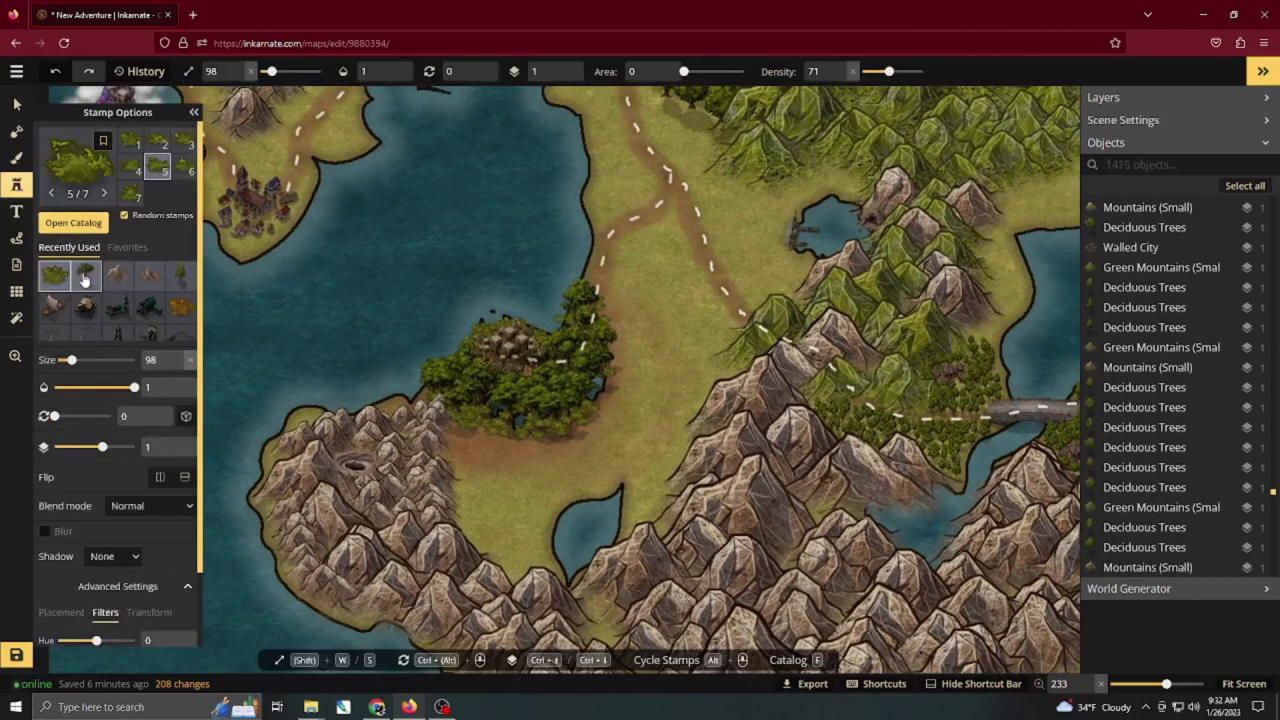
click(182, 284)
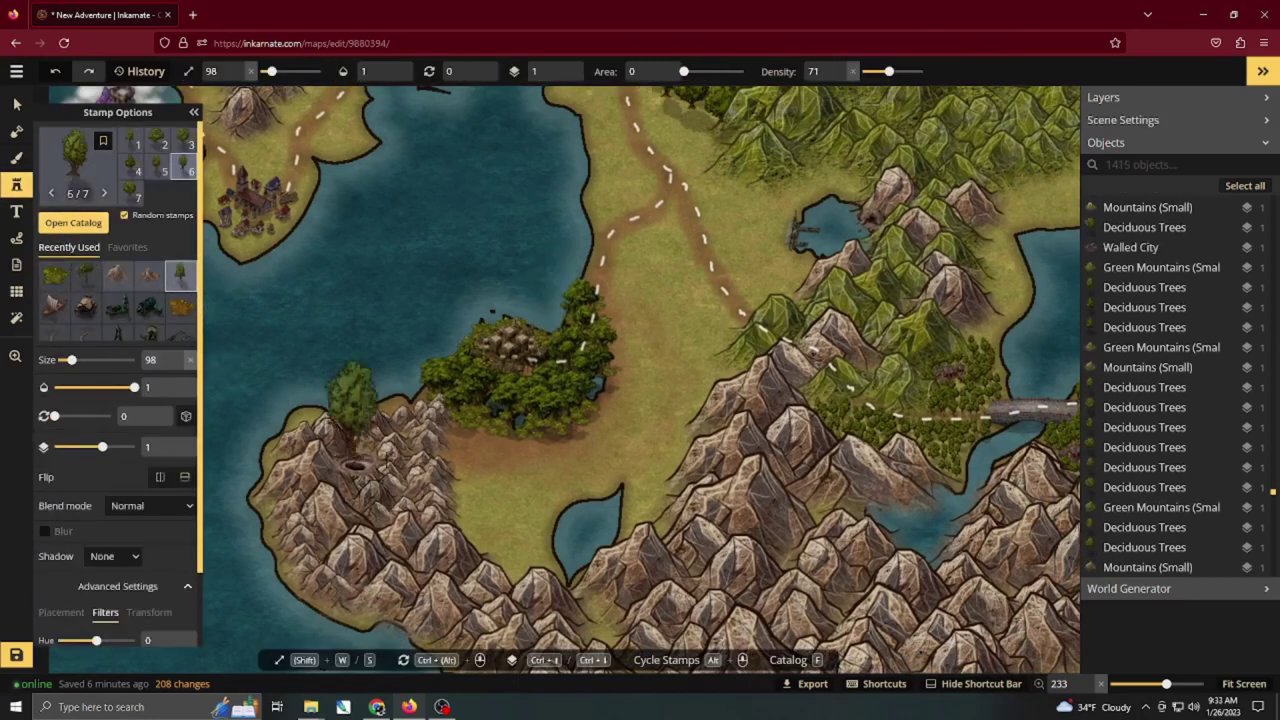
click(458, 474)
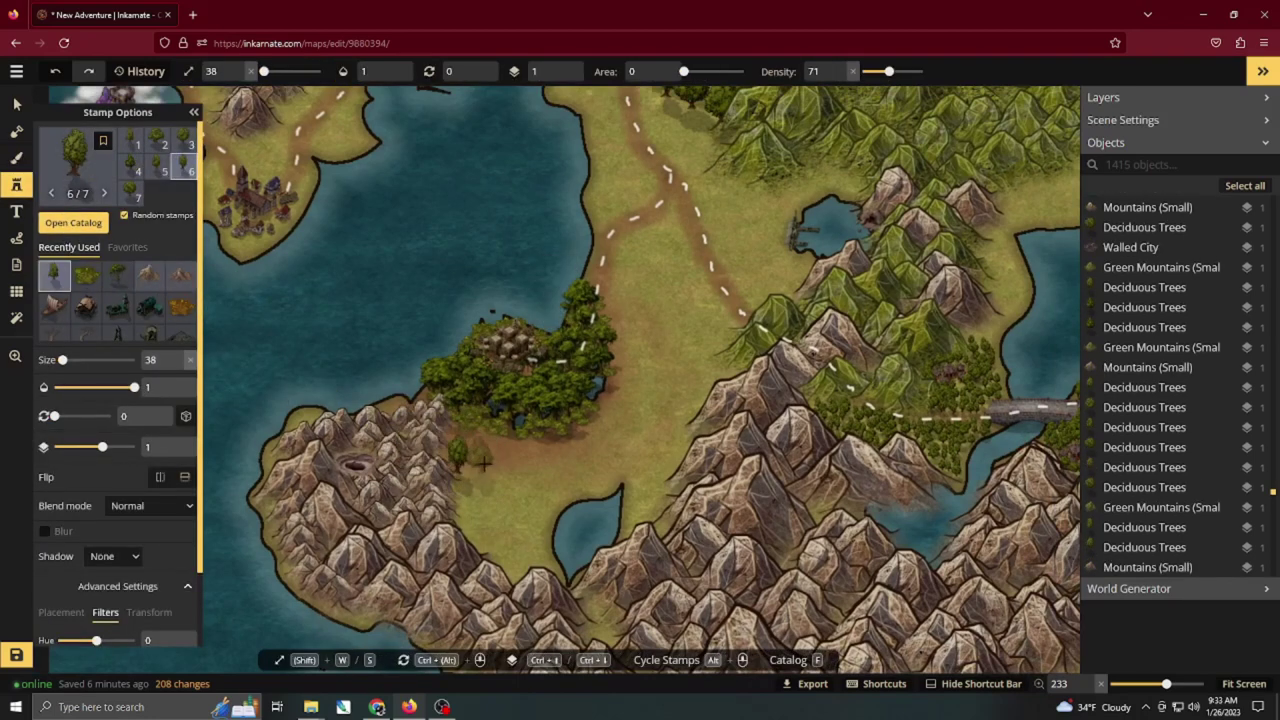
click(488, 470)
key(ctrl+z)
key(ctrl+z)
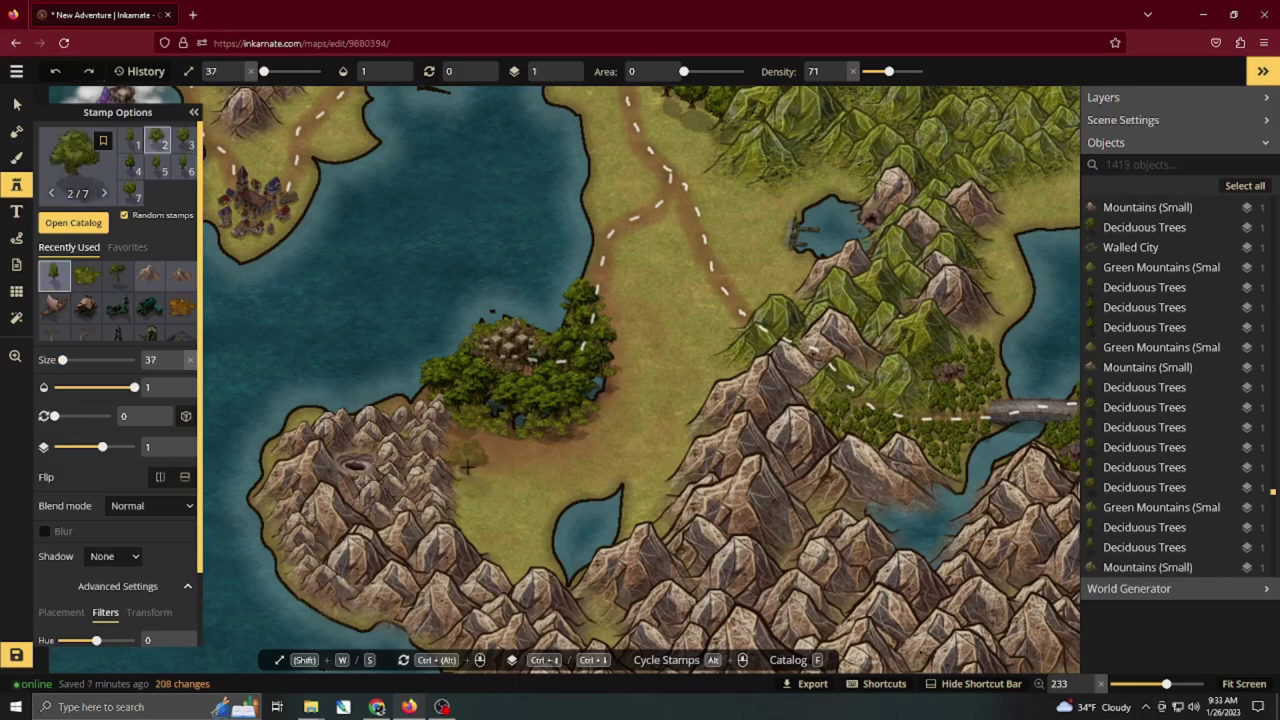
Set the tree stamp to size 25 and plant scattered trees along the swamp's southern and eastern edges up to the road.
key(s)
key(s)
key(s)
key(s)
key(s)
key(s)
key(s)
key(s)
key(s)
key(s)
key(s)
key(s)
click(458, 460)
click(476, 485)
click(488, 461)
click(508, 476)
click(524, 465)
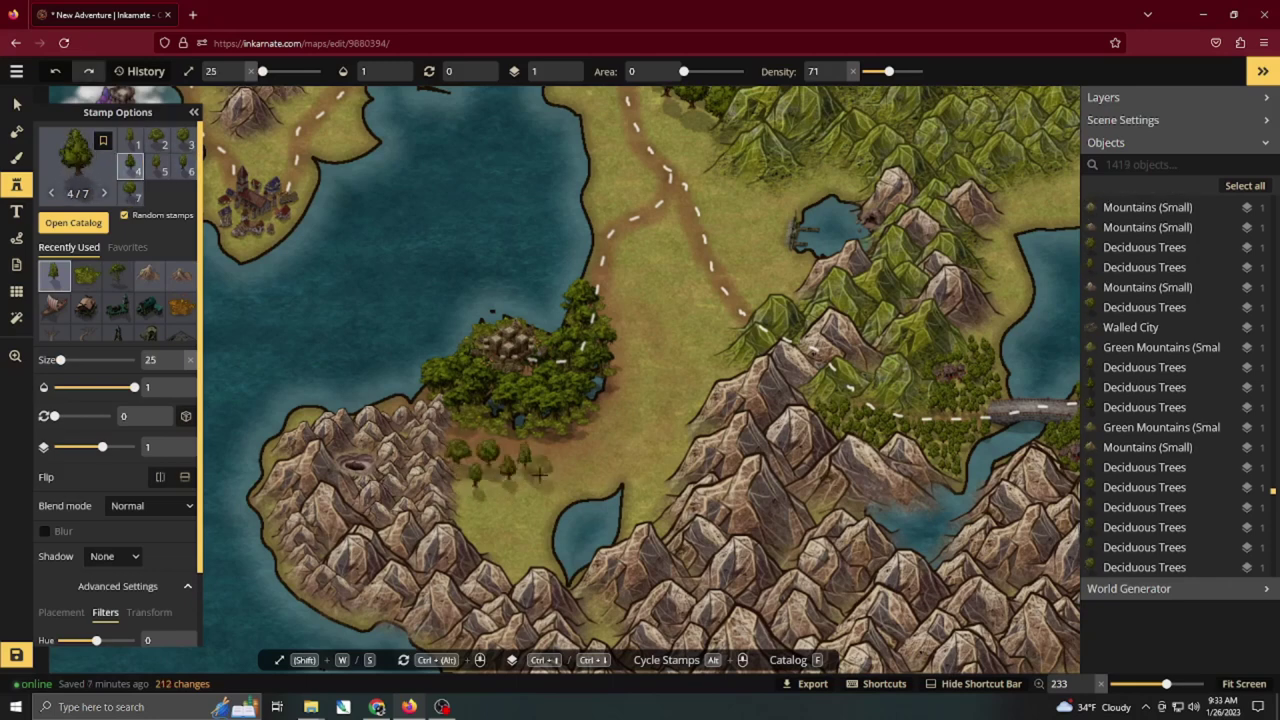
mouse_move(538, 477)
mouse_down()
mouse_move(587, 447)
mouse_move(613, 464)
mouse_move(637, 335)
mouse_move(632, 262)
mouse_up()
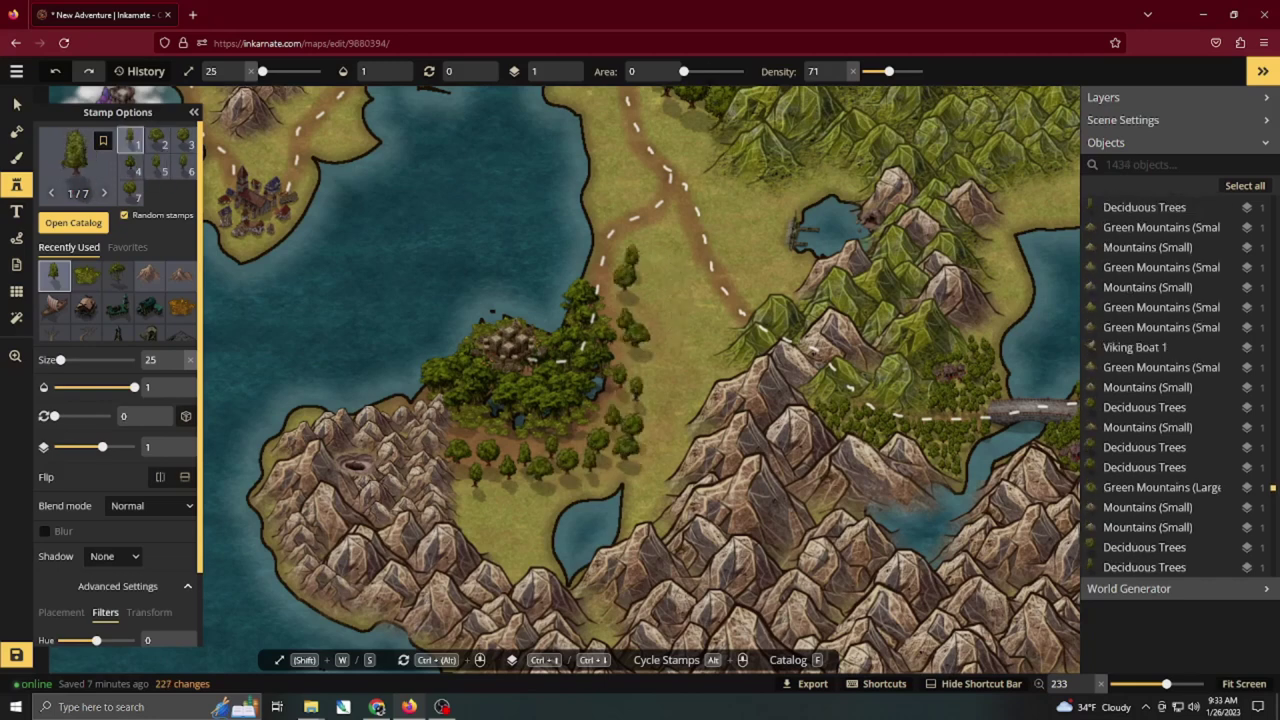
Set the tree stamp's area to 10 and fill the land south and east of the swamp with size 25 deciduous trees.
click(660, 66)
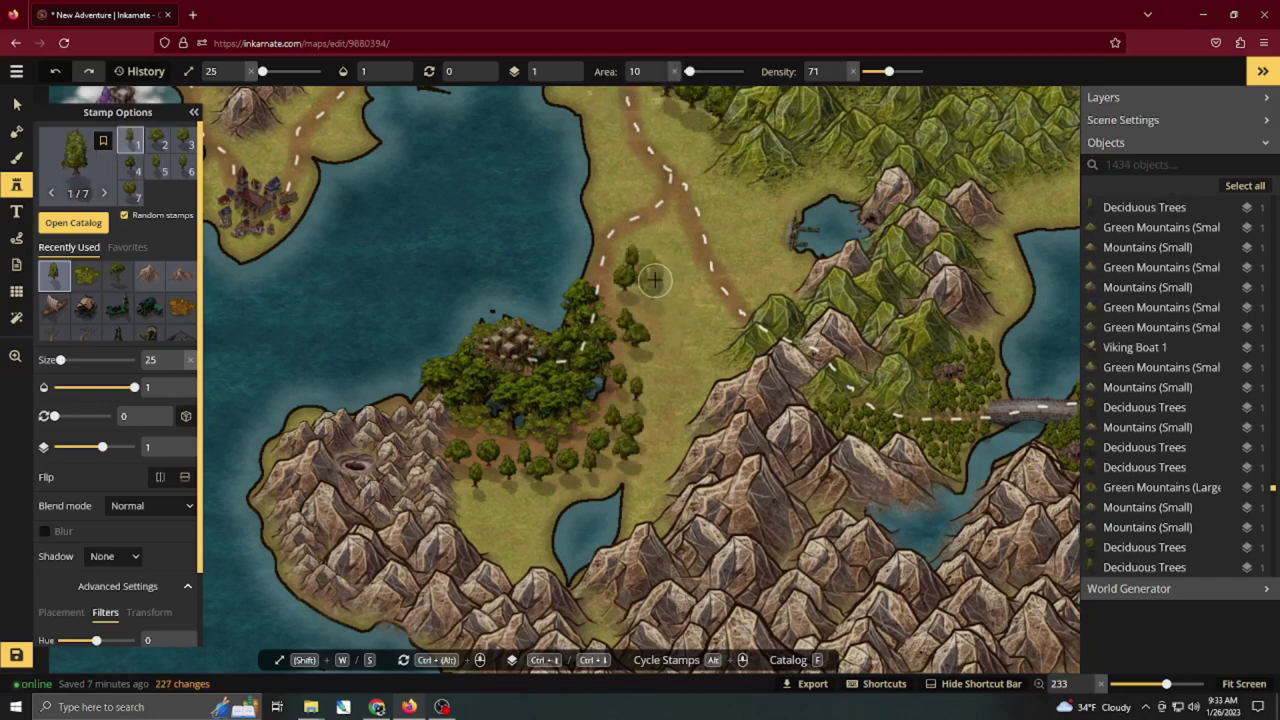
mouse_move(655, 280)
mouse_down()
mouse_move(660, 448)
mouse_move(641, 502)
mouse_move(646, 477)
mouse_move(495, 487)
mouse_move(510, 551)
mouse_move(496, 537)
mouse_move(516, 479)
mouse_move(472, 475)
mouse_move(500, 540)
mouse_up()
click(622, 416)
drag(592, 432, 566, 463)
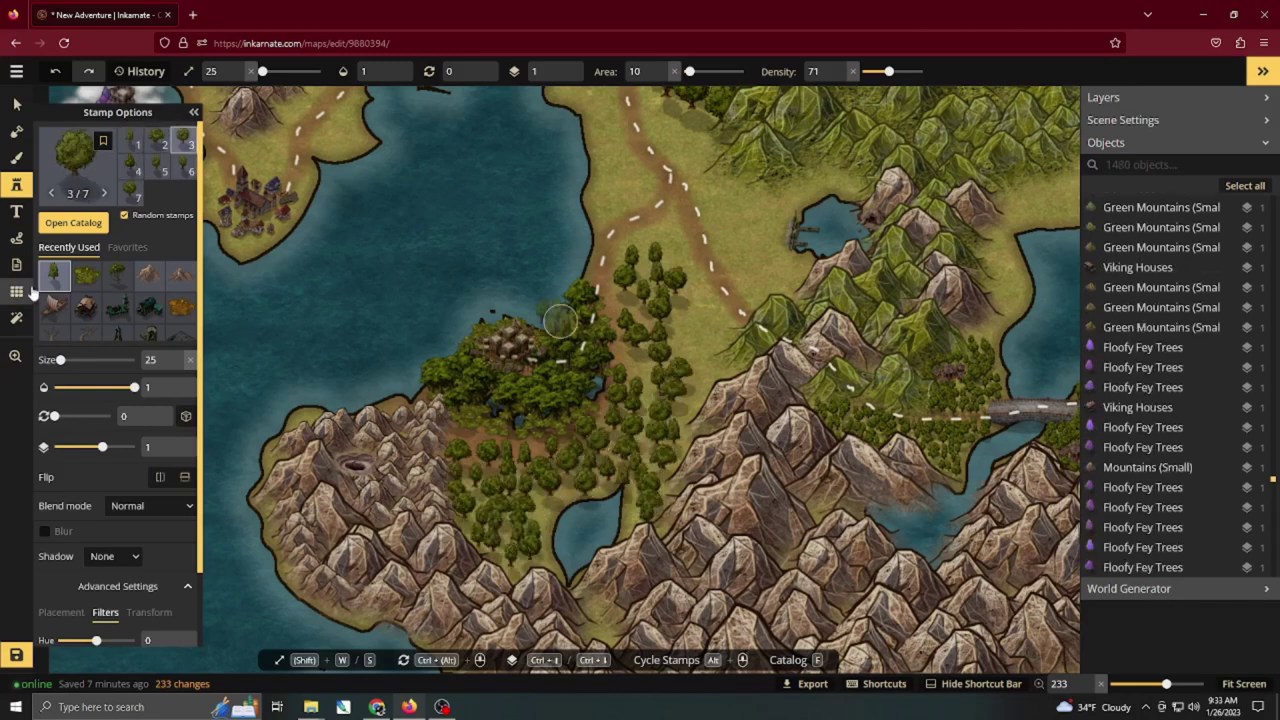
Subtract land with a size 6 mask brush to carve a narrow river from the swamp into the southern lake, and enlarge the lake toward the mountains.
click(16, 131)
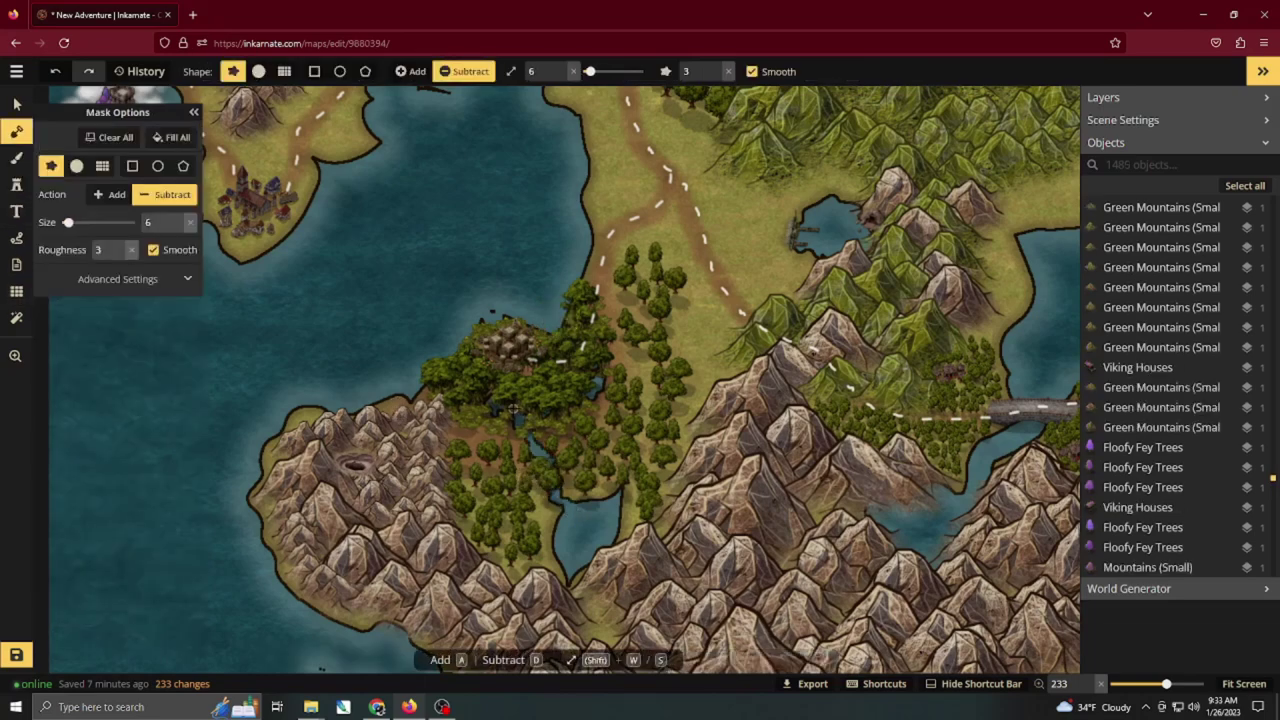
scroll(591, 534, up, 5)
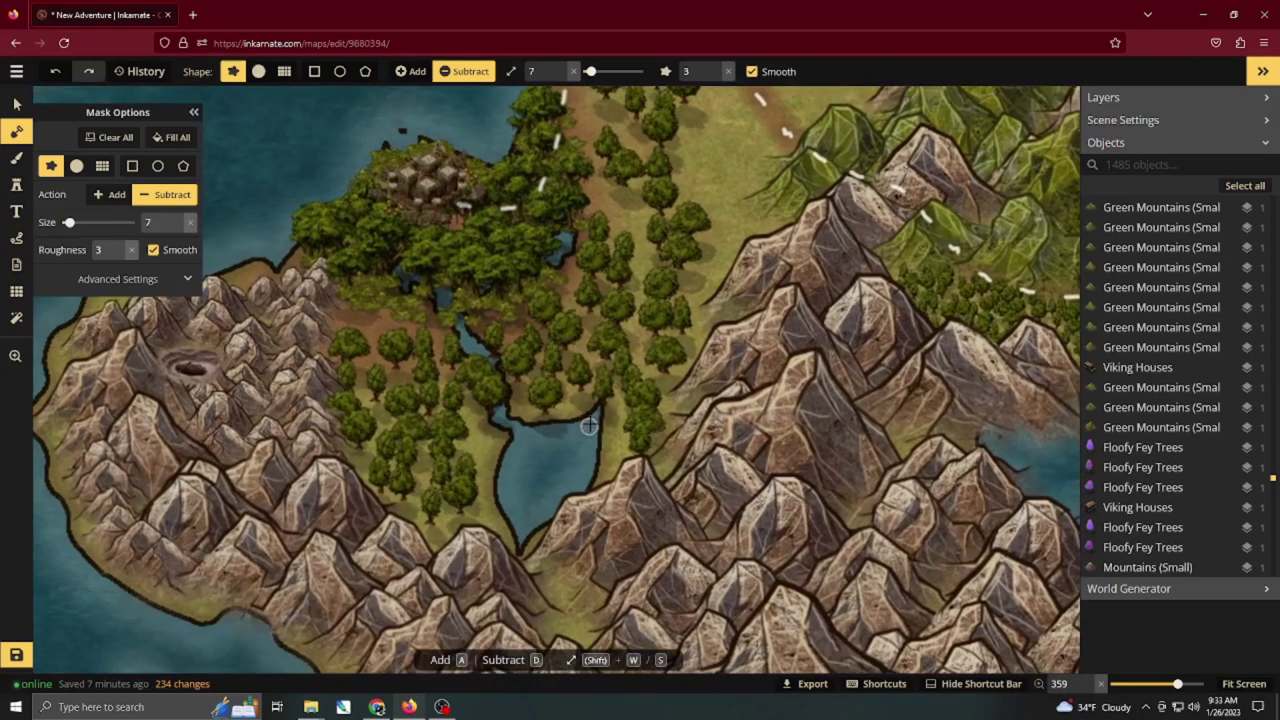
key(shift+w)
mouse_move(589, 426)
mouse_down()
mouse_move(575, 430)
mouse_move(591, 457)
mouse_move(550, 515)
mouse_move(496, 514)
mouse_move(516, 384)
mouse_up()
key(space)
mouse_move(505, 430)
mouse_down()
mouse_move(541, 490)
mouse_move(497, 501)
mouse_move(552, 494)
mouse_move(584, 518)
mouse_up()
key(v)
click(581, 427)
drag(580, 424, 603, 402)
click(457, 334)
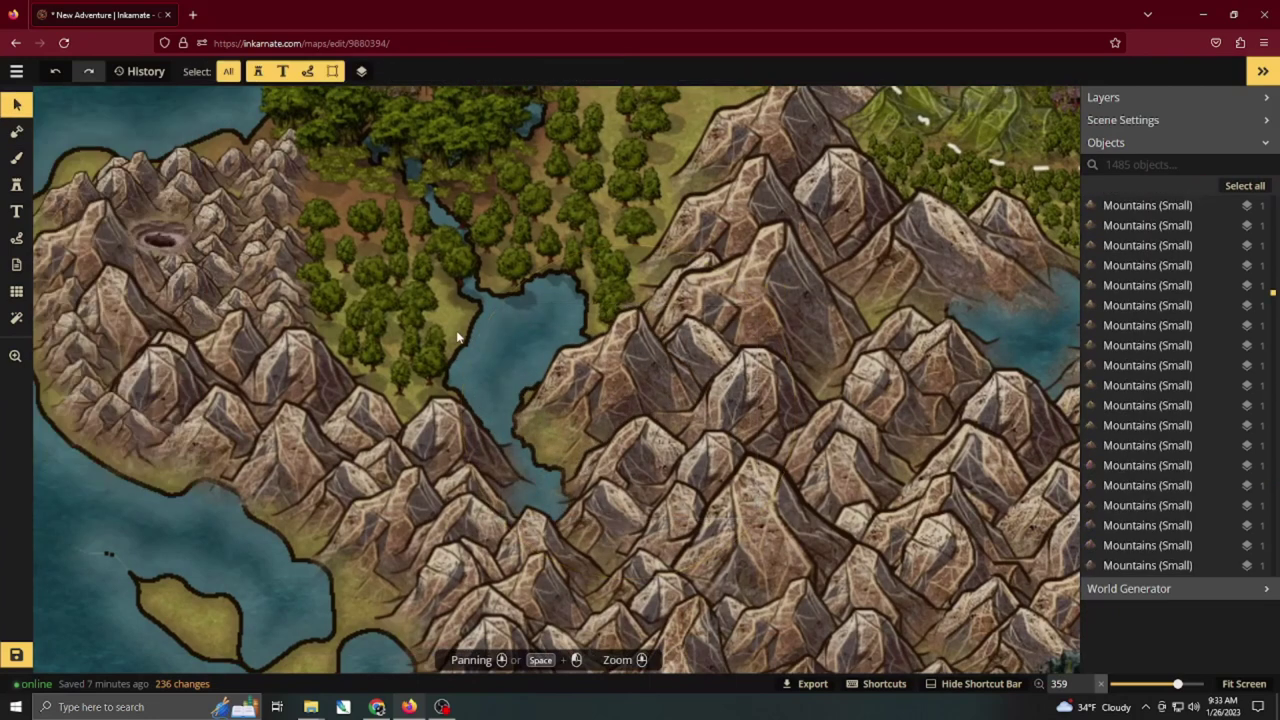
Save the map with the new forest, river and enlarged lake.
scroll(457, 336, down, 3)
scroll(450, 346, down, 1)
scroll(438, 458, down, 1)
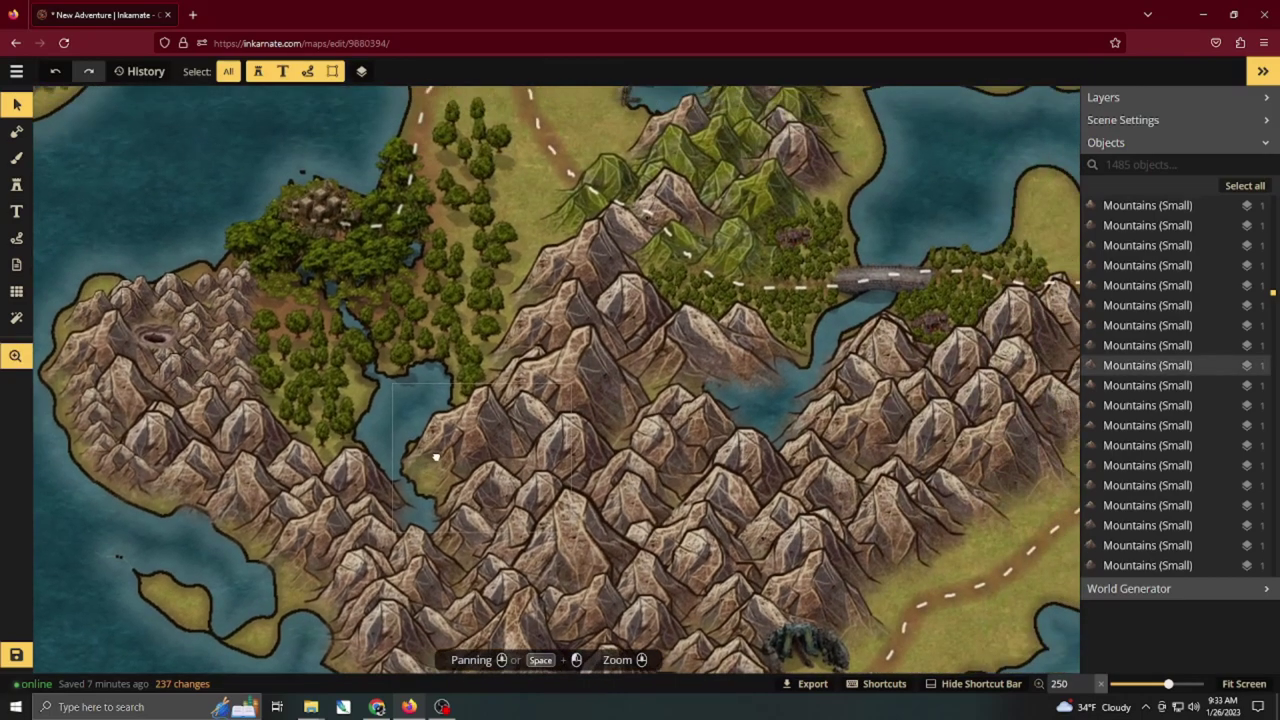
scroll(453, 453, down, 5)
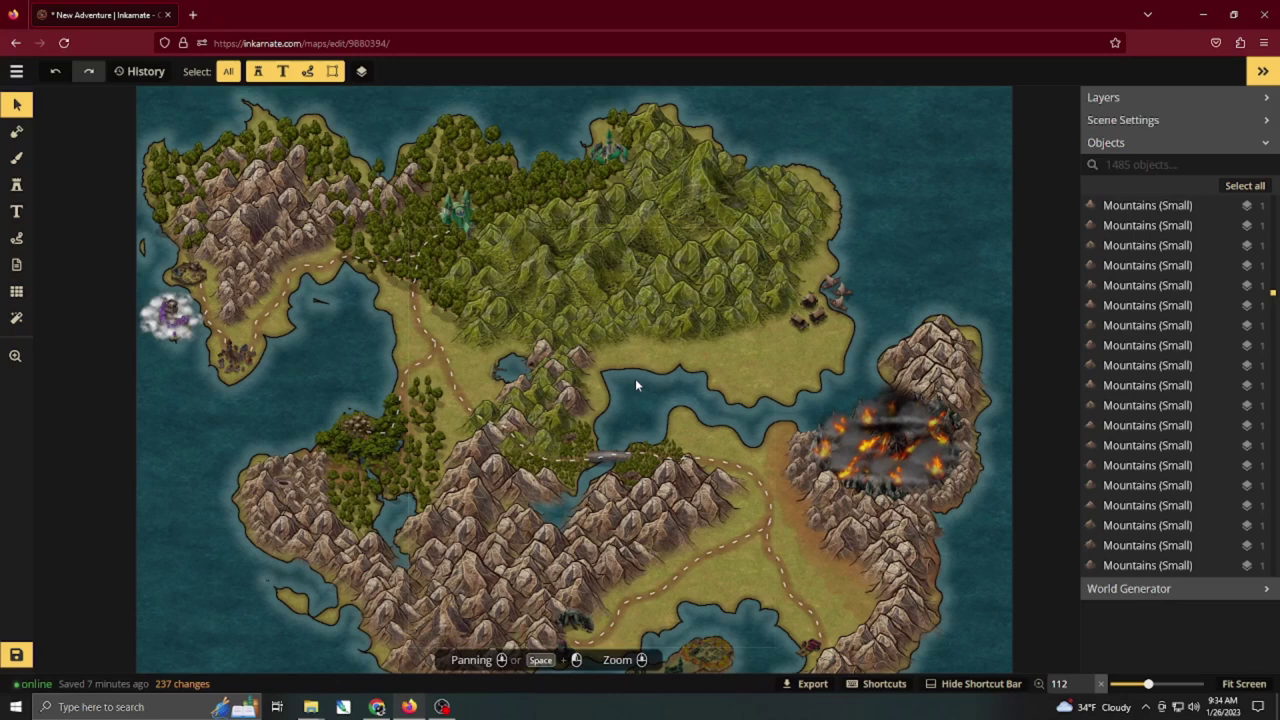
scroll(636, 377, down, 1)
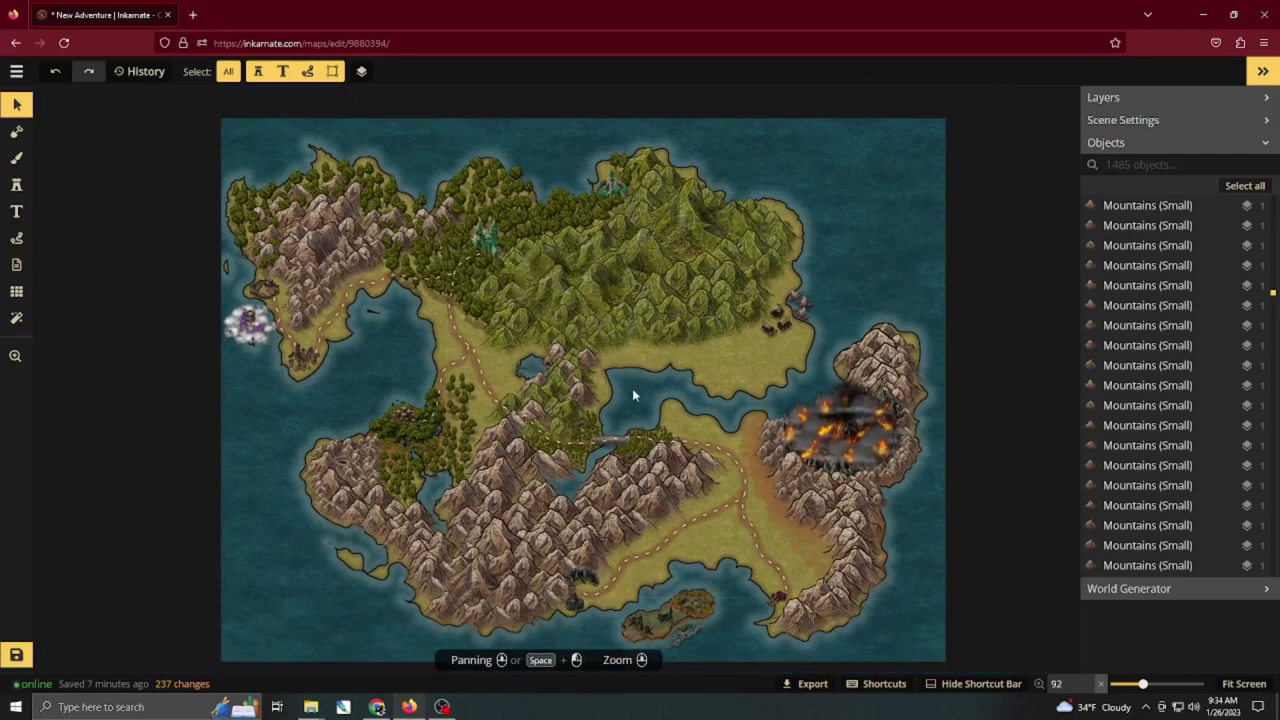
click(16, 657)
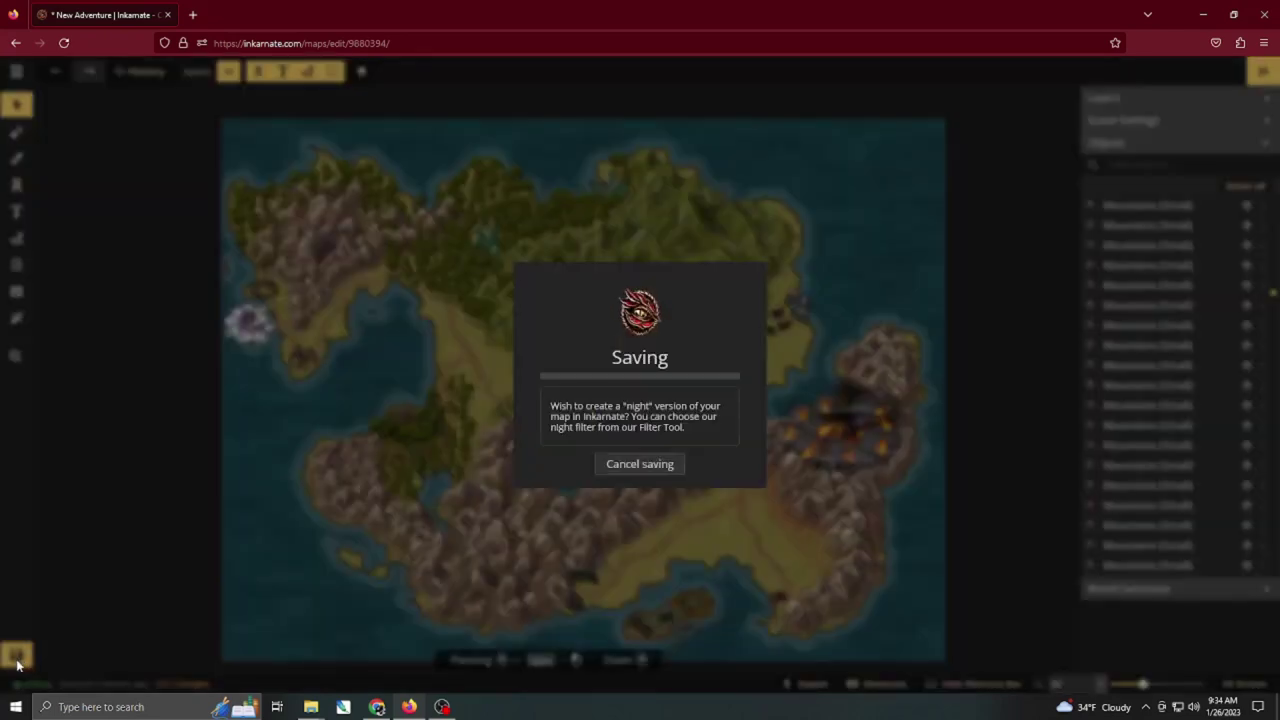